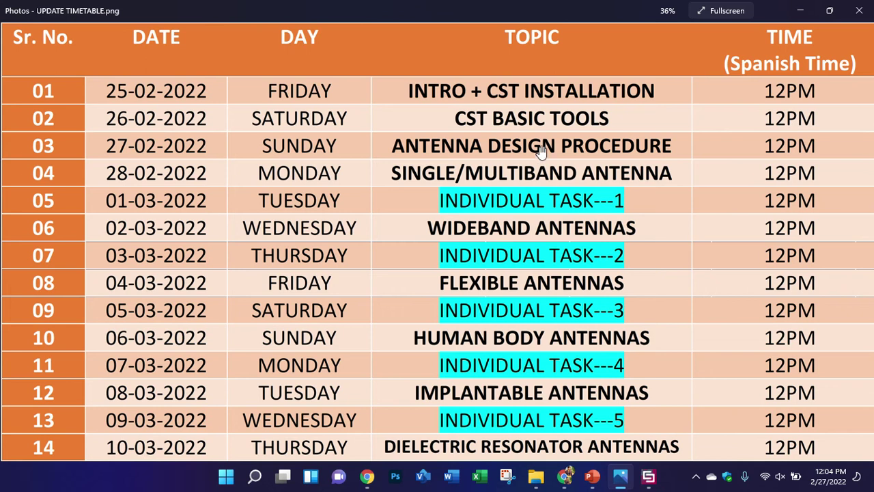
pyautogui.moveTo(429, 143); pyautogui.dragTo(289, 144)
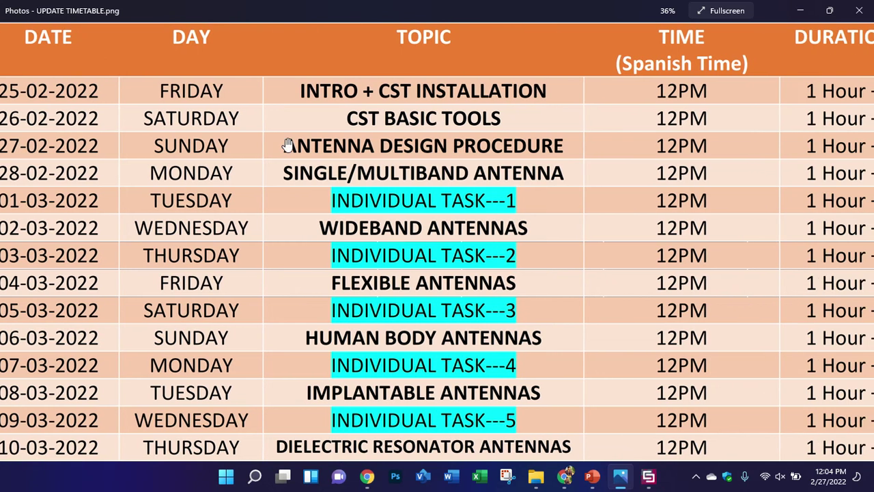
pyautogui.doubleClick(361, 145)
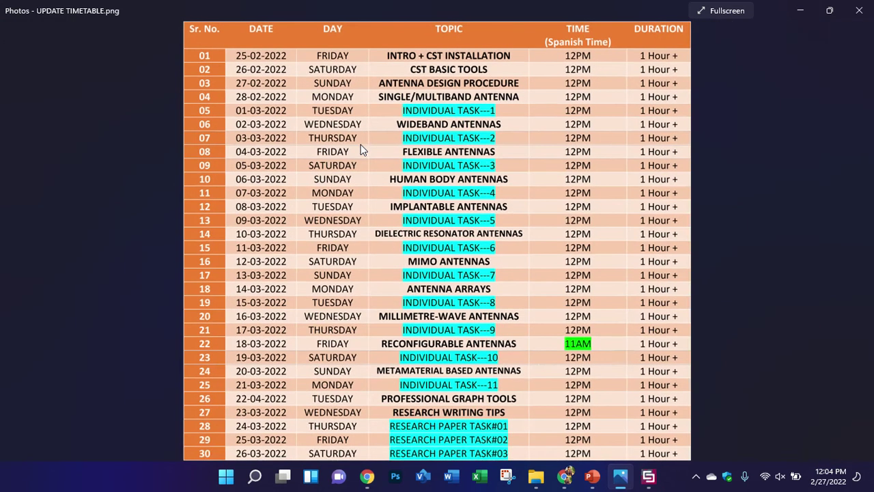
# Switch to CST Studio Suite and start a new project template for MW & RF & Optical antennas.
pyautogui.click(652, 480)
pyautogui.click(140, 95)
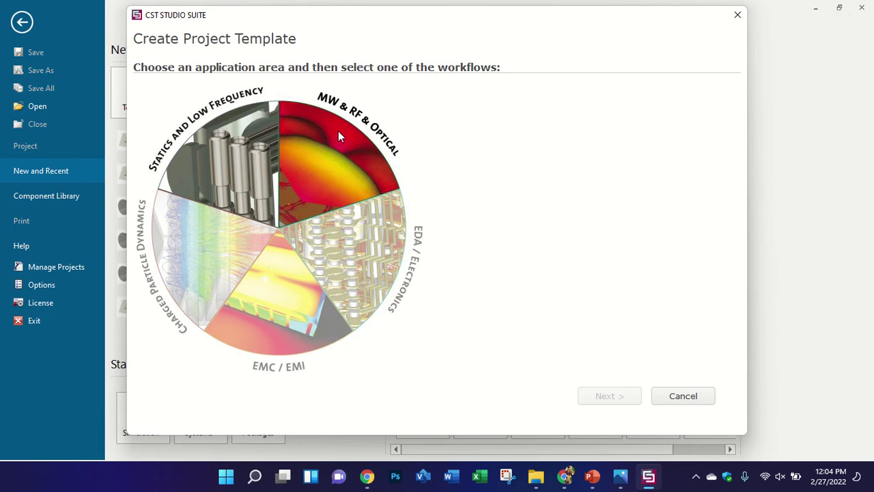
pyautogui.click(336, 133)
pyautogui.click(532, 109)
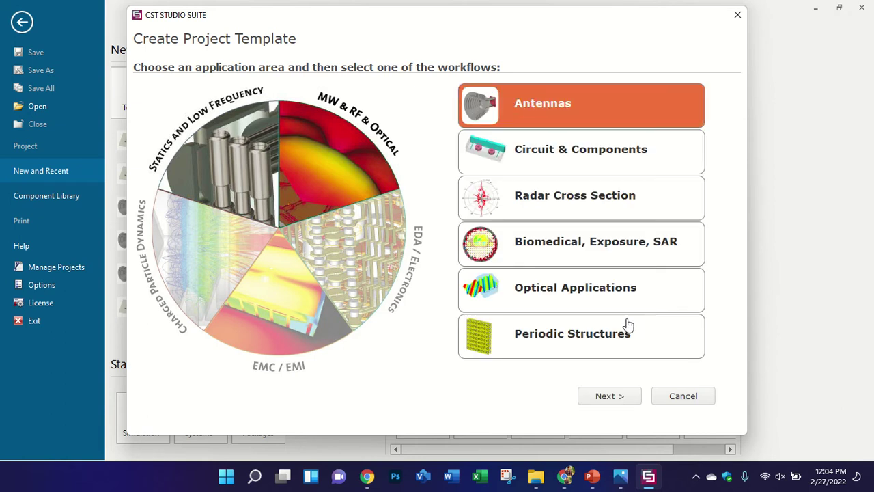
pyautogui.click(625, 403)
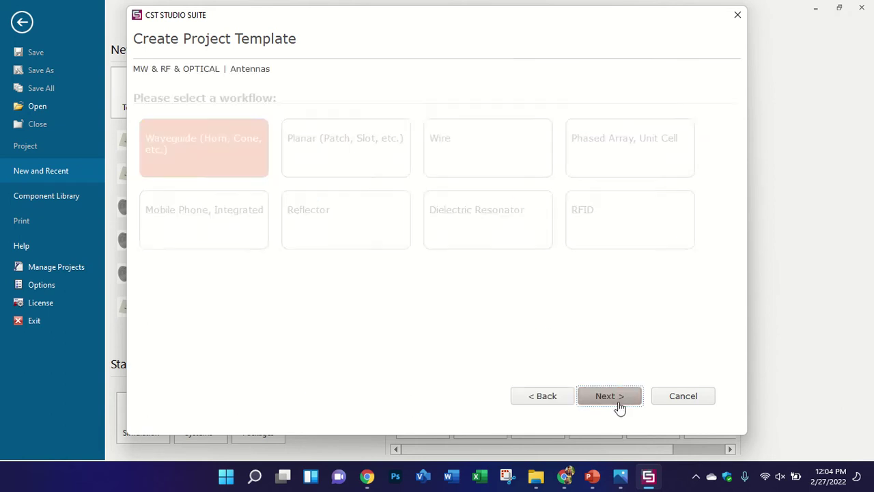
# Choose the Planar (Patch, Slot, etc.) workflow with the Time Domain solver and keep the default units.
pyautogui.click(398, 149)
pyautogui.click(612, 396)
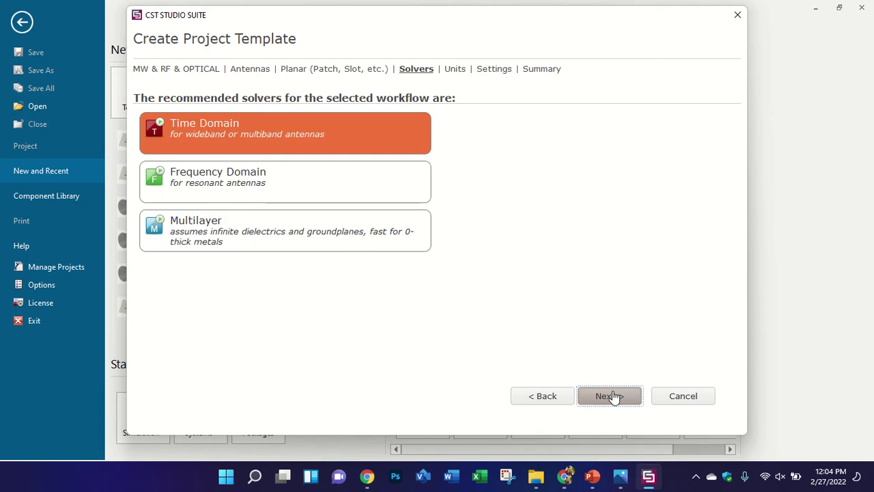
pyautogui.click(614, 396)
pyautogui.click(613, 396)
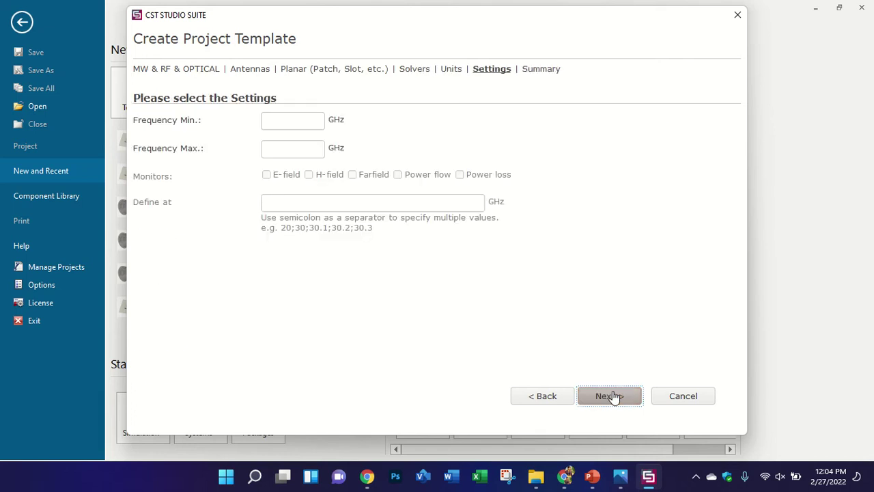
# Set the template's frequency range to 0–6 GHz and enable the E-field, H-field and Farfield monitors.
pyautogui.click(296, 114)
pyautogui.write('0')
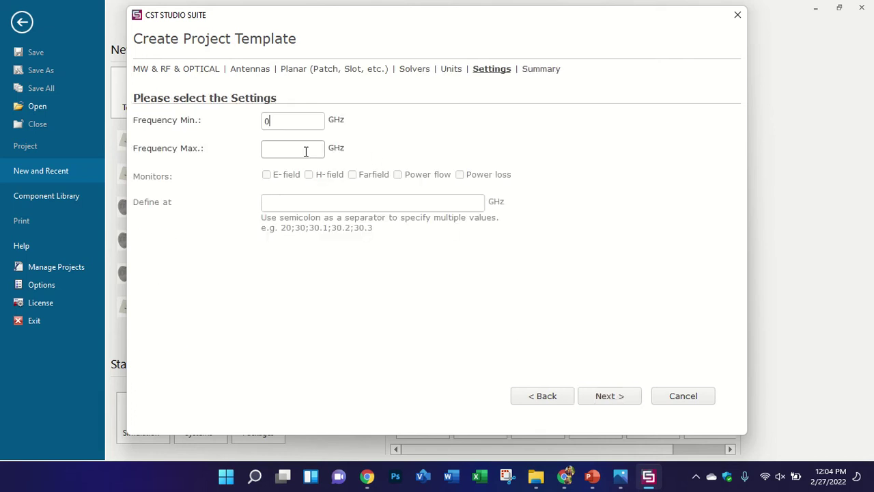
pyautogui.write('6')
pyautogui.click(266, 175)
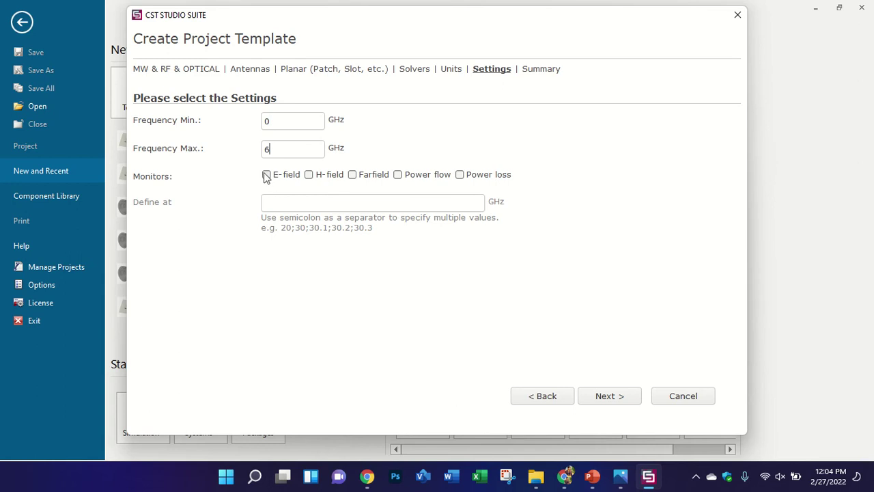
pyautogui.click(309, 174)
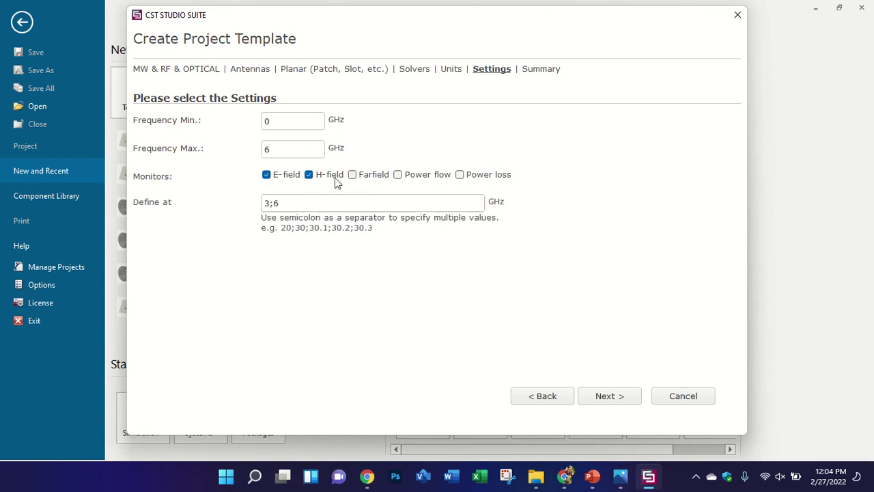
pyautogui.click(352, 175)
# Define the field monitors at 1;2;3;6 GHz and create the project from the finished template.
pyautogui.click(265, 203)
pyautogui.write('1;2;')
pyautogui.moveTo(317, 203); pyautogui.dragTo(257, 202)
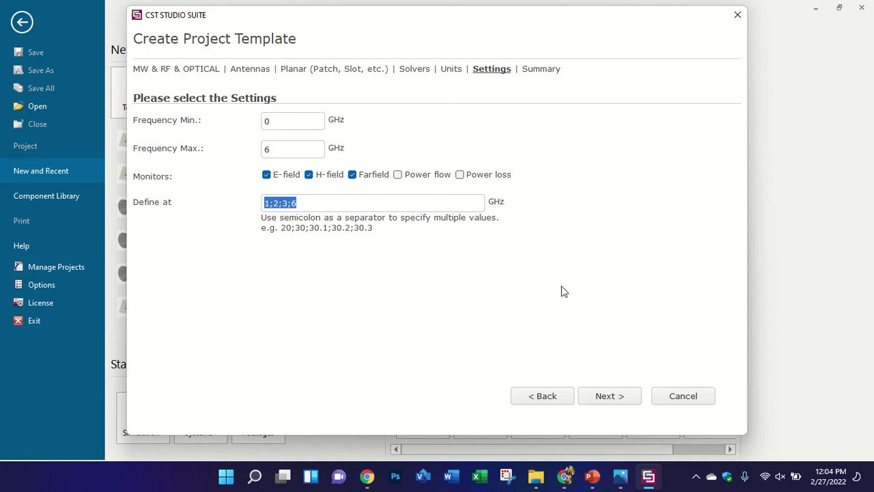
pyautogui.click(613, 396)
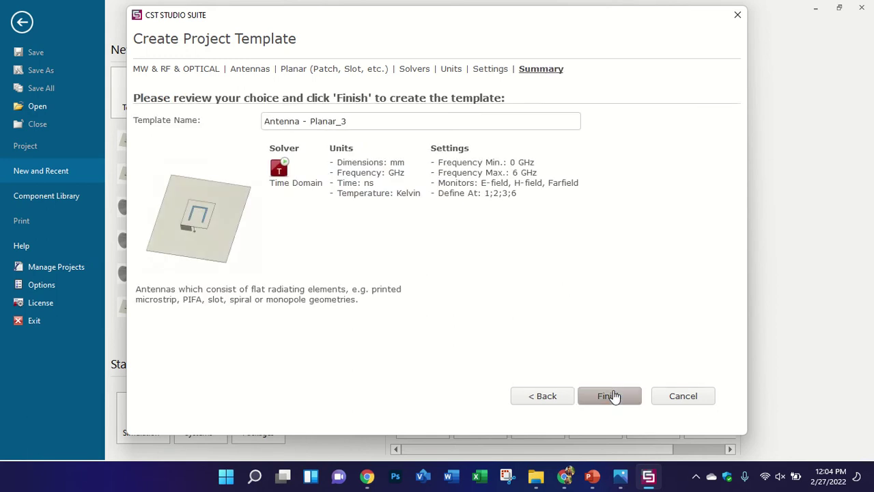
pyautogui.click(612, 396)
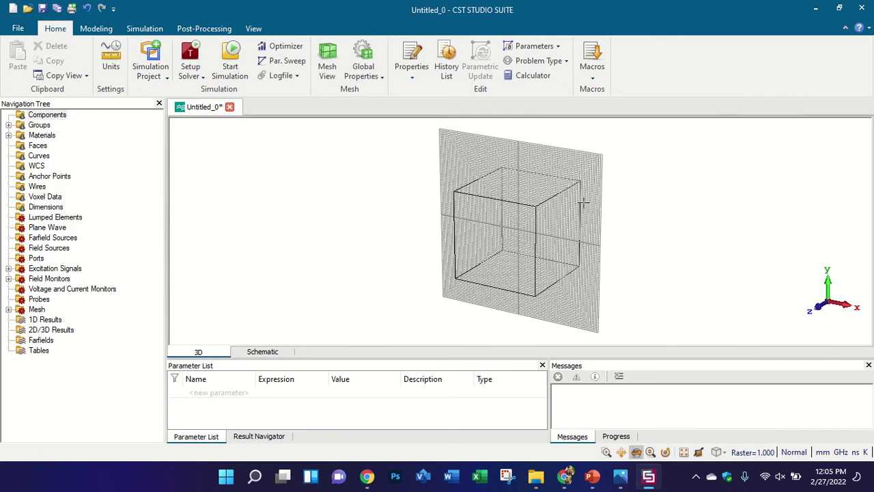
pyautogui.scroll(2, 585, 203)
pyautogui.scroll(-2, 451, 229)
pyautogui.scroll(1, 438, 246)
pyautogui.scroll(-2, 390, 264)
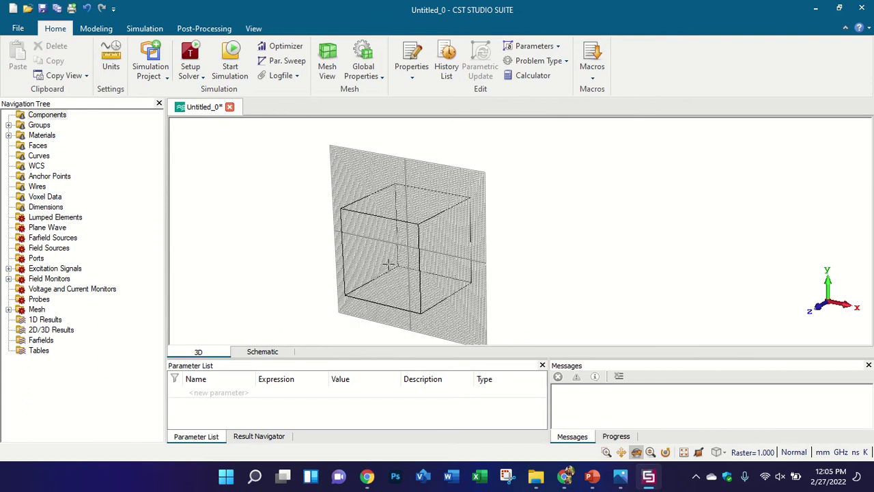
pyautogui.scroll(2, 389, 262)
pyautogui.moveTo(388, 261)
pyautogui.mouseDown()
pyautogui.moveTo(450, 227)
pyautogui.moveTo(649, 227)
pyautogui.mouseUp()
pyautogui.press('space')
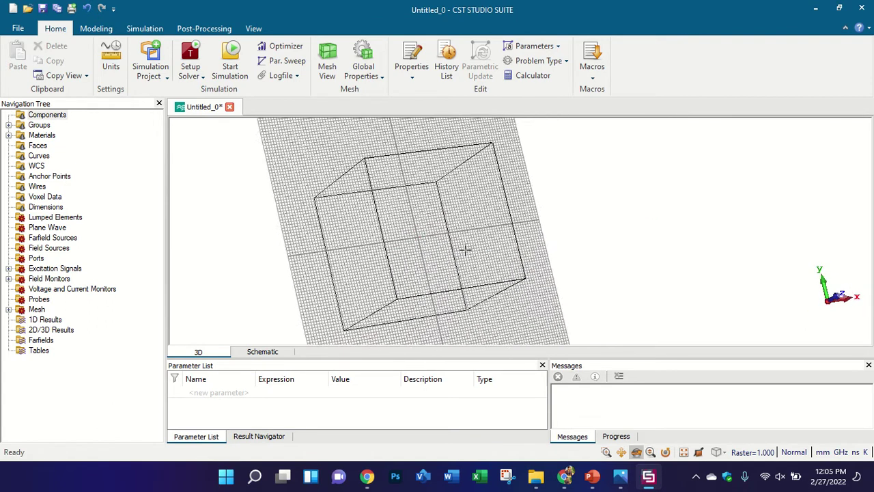
pyautogui.click(98, 29)
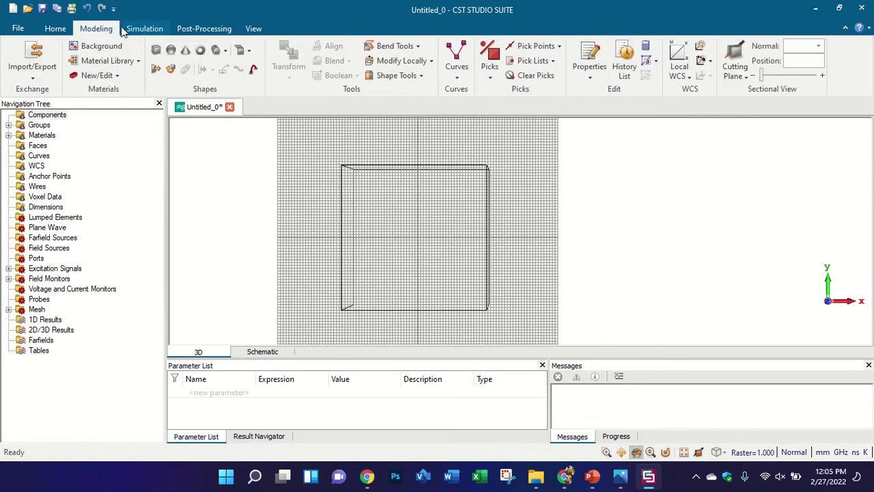
pyautogui.click(125, 31)
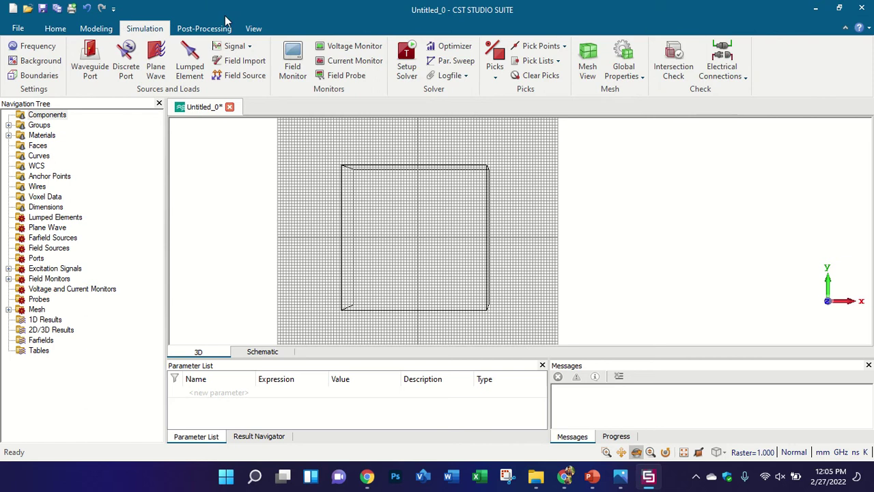
# Hide the working plane and show the empty bounding box from the front.
pyautogui.click(254, 28)
pyautogui.moveTo(451, 165); pyautogui.dragTo(496, 201)
pyautogui.press('5')
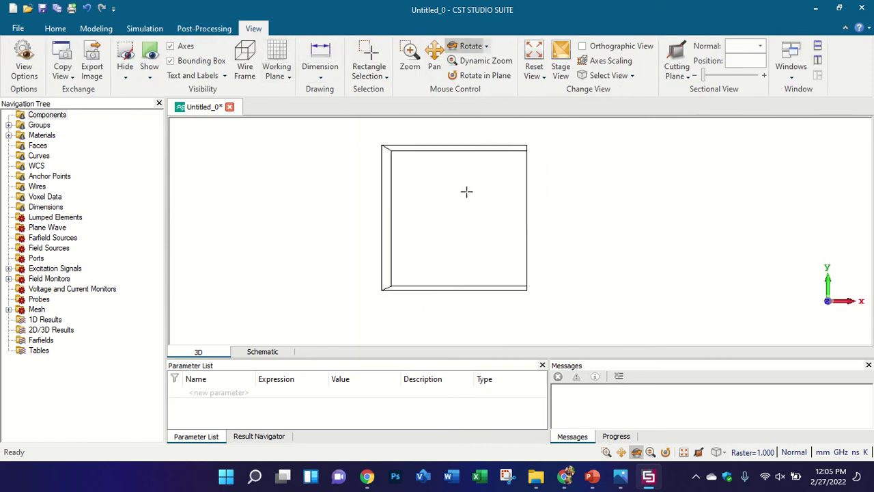
pyautogui.scroll(3, 475, 179)
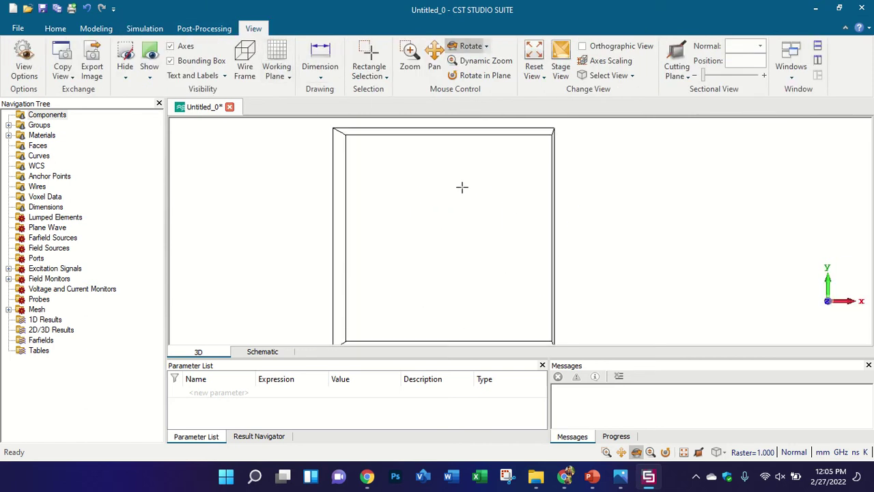
pyautogui.click(106, 30)
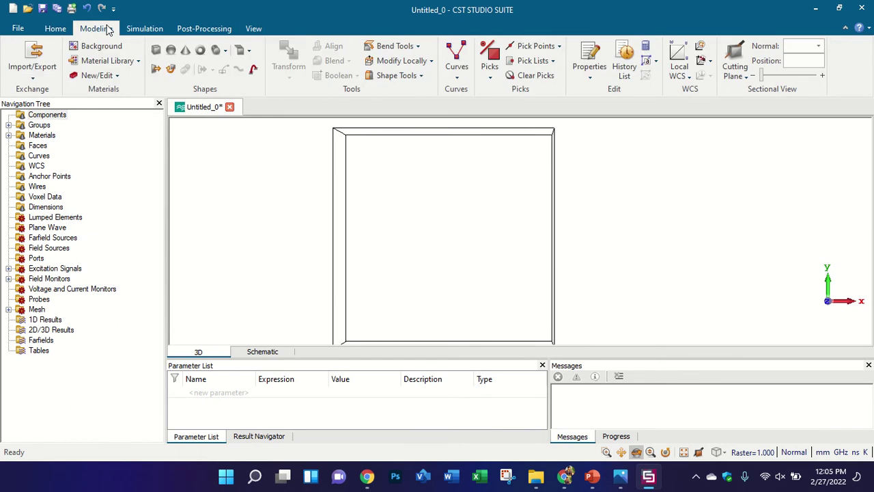
pyautogui.click(145, 29)
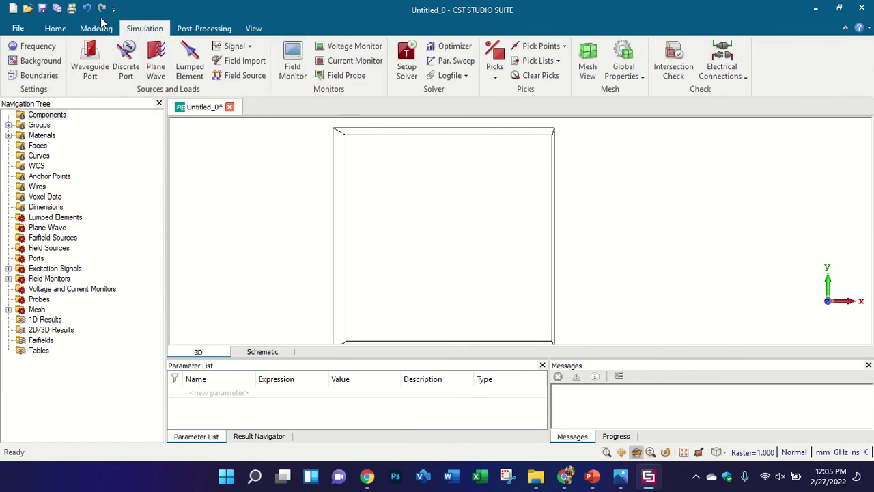
pyautogui.click(67, 30)
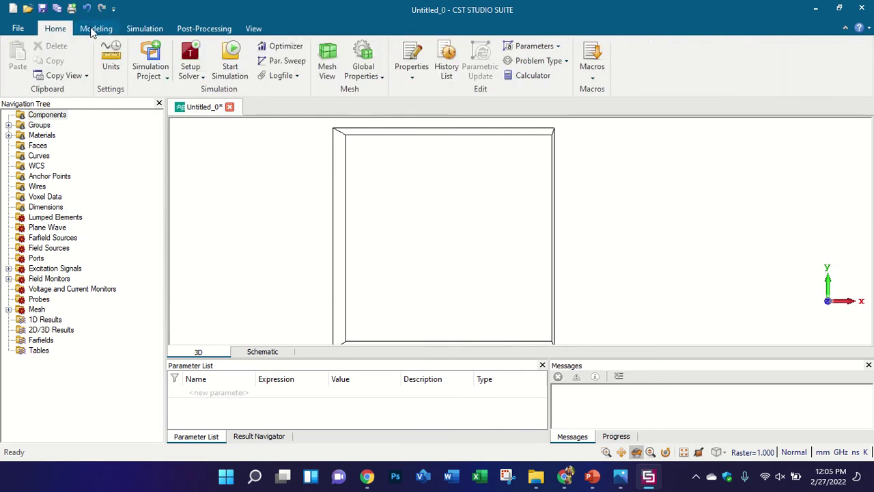
pyautogui.click(95, 30)
pyautogui.click(139, 31)
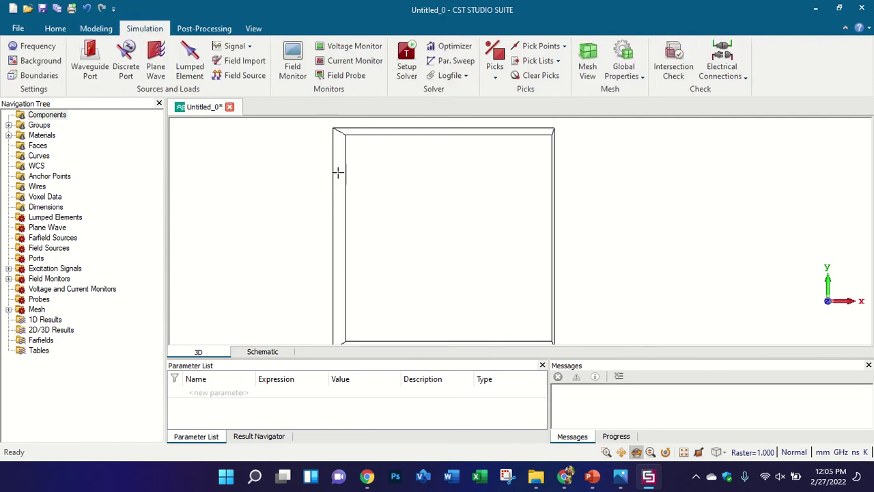
pyautogui.click(94, 27)
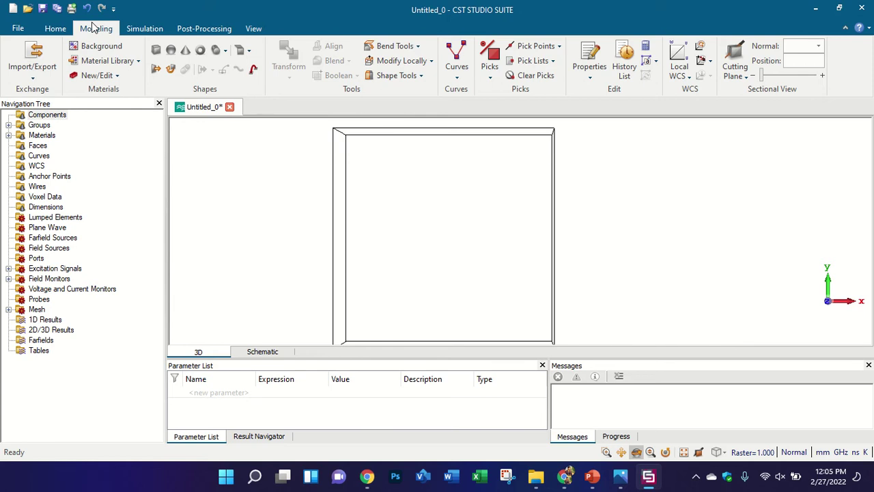
pyautogui.click(155, 50)
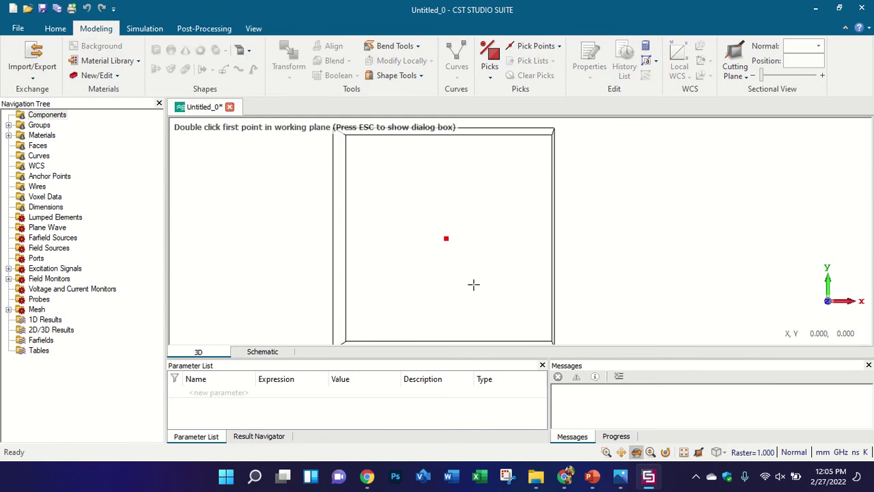
pyautogui.press('Escape')
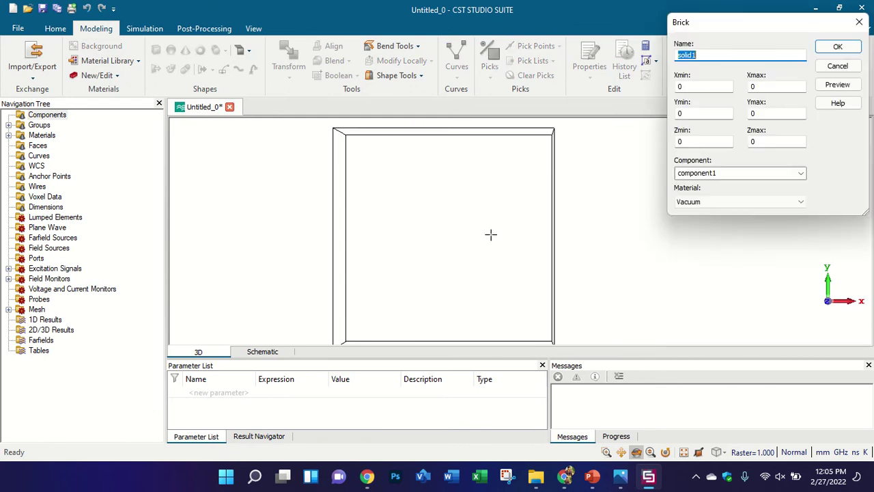
pyautogui.write('Substrate')
pyautogui.doubleClick(683, 86)
pyautogui.write('-')
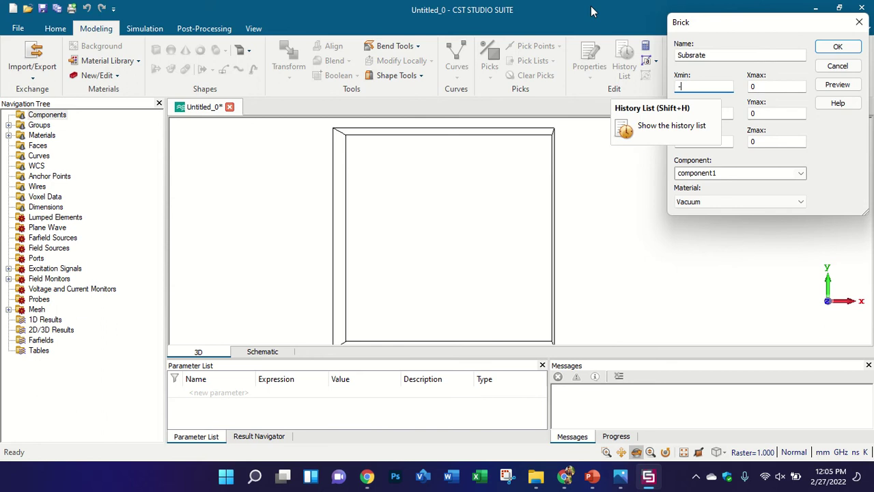
pyautogui.click(860, 22)
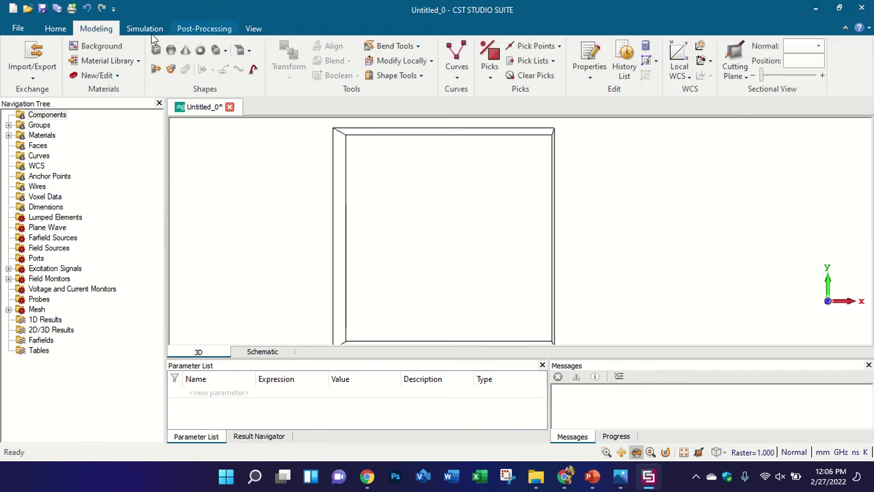
# Activate the local coordinate system and begin a new brick named Substarte using numeric definition.
pyautogui.click(679, 55)
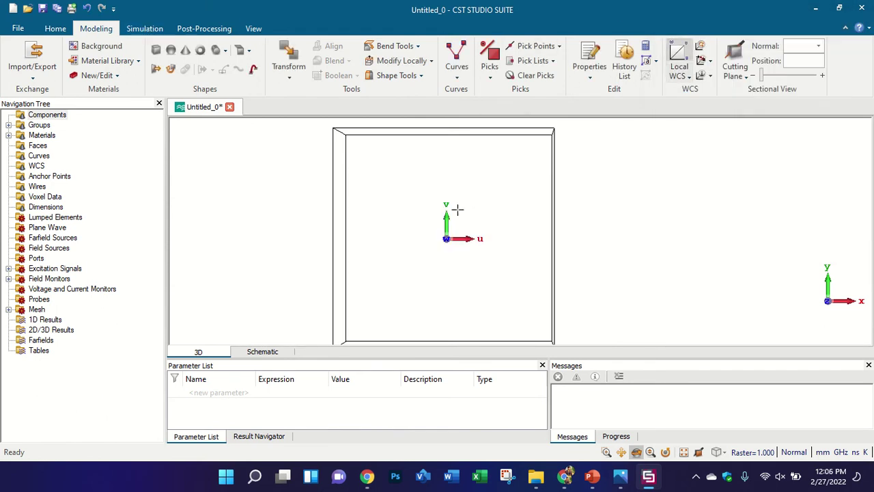
pyautogui.click(156, 51)
pyautogui.press('Escape')
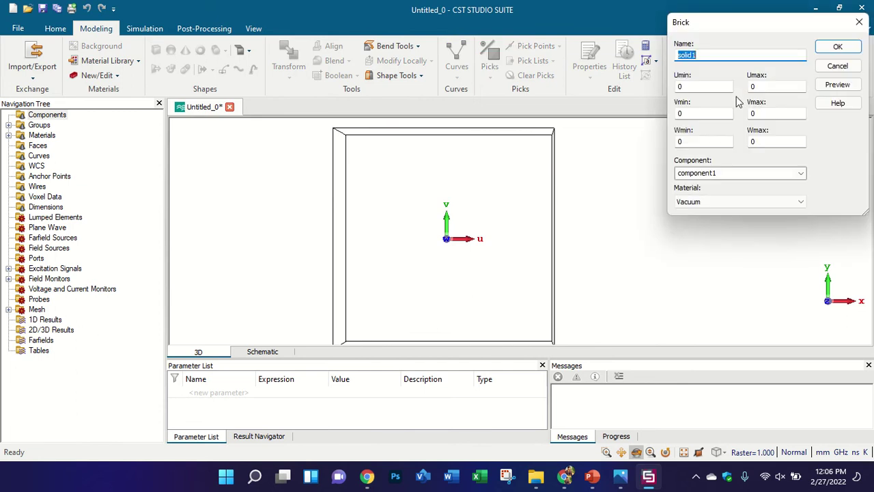
pyautogui.write('sU')
pyautogui.write('Substarte')
# Set the substrate brick's Umin to -Ws/2 and its Umax to Ws/2.
pyautogui.click(703, 83)
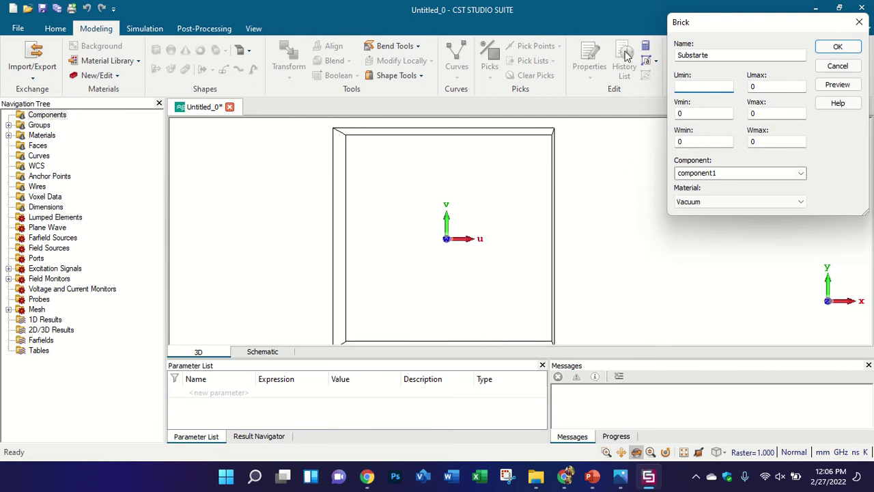
pyautogui.write('-Ws/2')
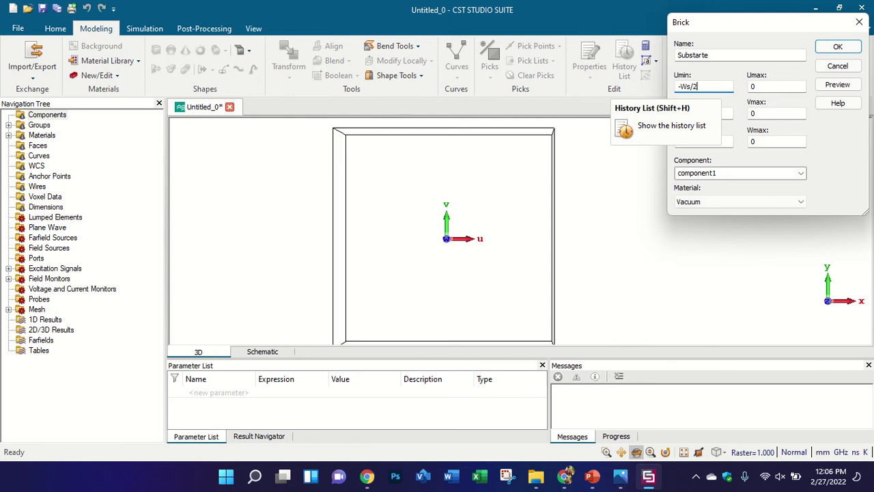
pyautogui.press('Tab')
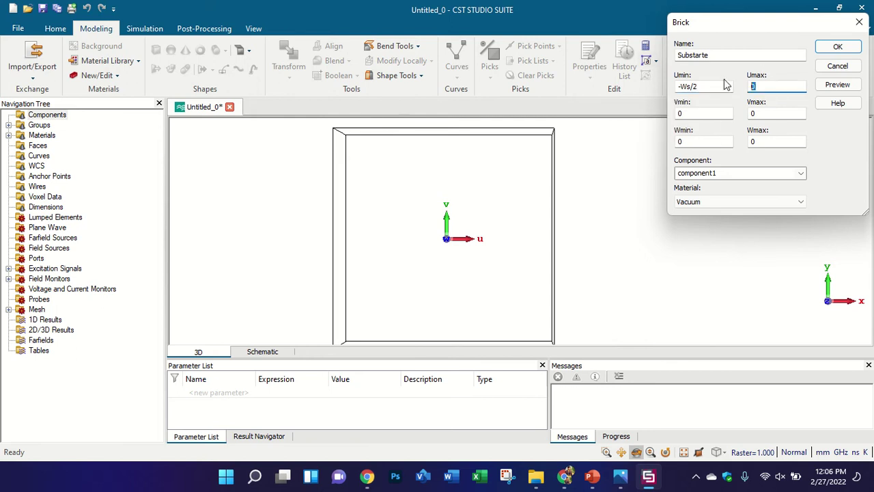
pyautogui.write('Ws/2')
# Switch to Chrome and check the research training course's WhatsApp chat and the Gmail inbox.
pyautogui.click(567, 478)
pyautogui.click(509, 11)
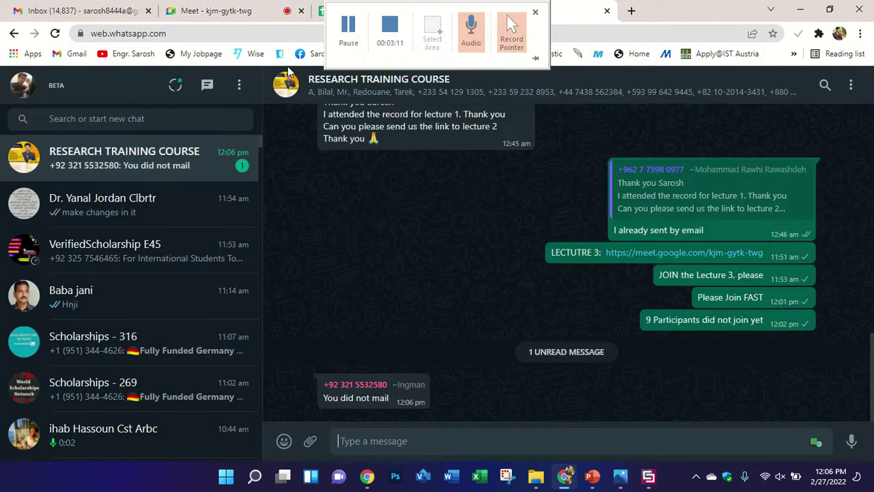
pyautogui.click(61, 6)
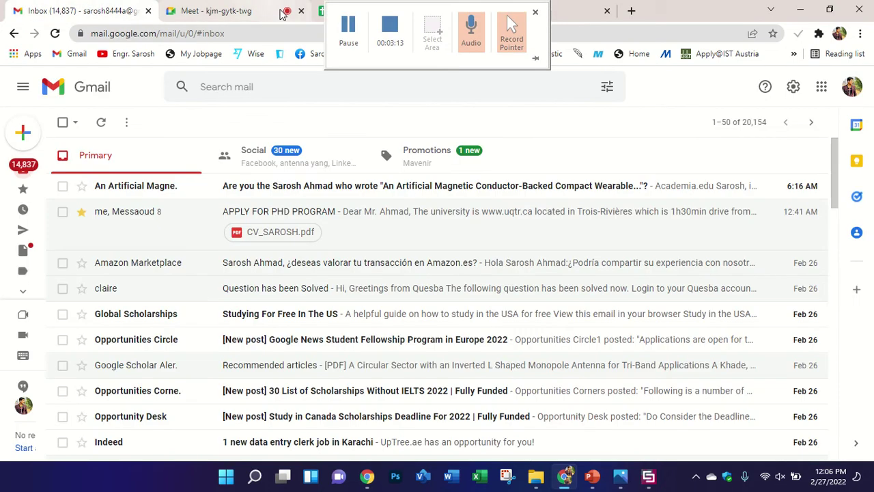
# Switch back to CST Studio Suite and set the substrate brick's Vmin to -Ls/2 and Vmax to Ls/2.
pyautogui.click(349, 27)
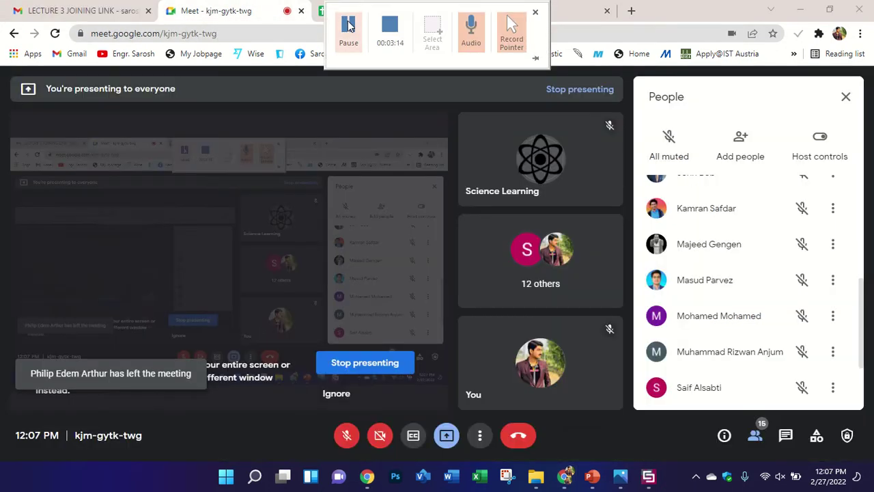
pyautogui.click(649, 478)
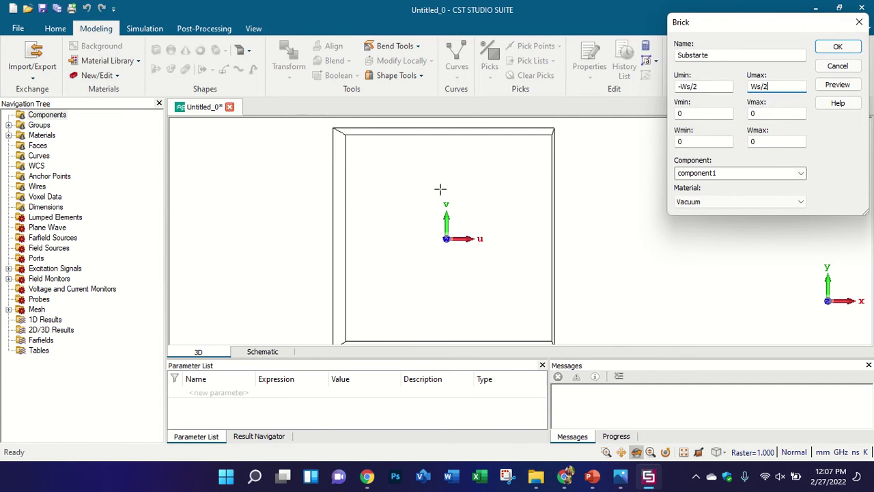
pyautogui.doubleClick(695, 114)
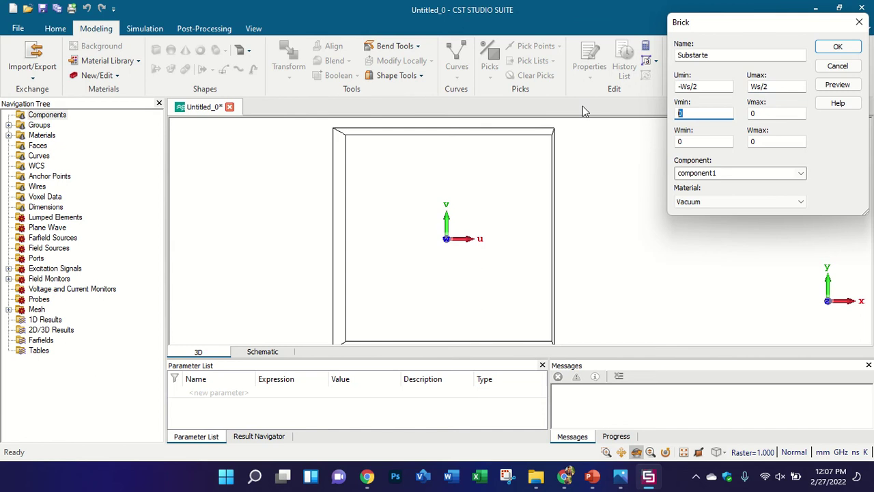
pyautogui.write('-')
pyautogui.click(766, 116)
pyautogui.press('BackSpace')
pyautogui.write('Ls/2')
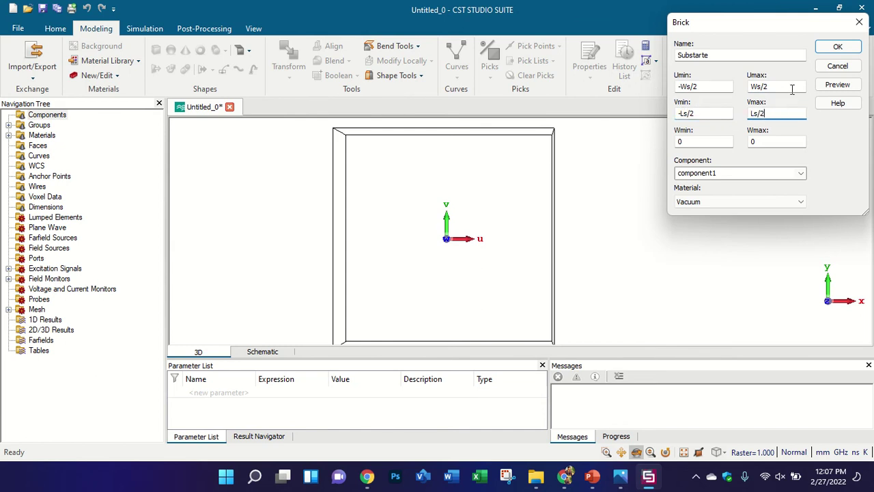
# Preview the substrate brick and define the missing parameters Ws as 30 and Ls as 45.
pyautogui.click(836, 85)
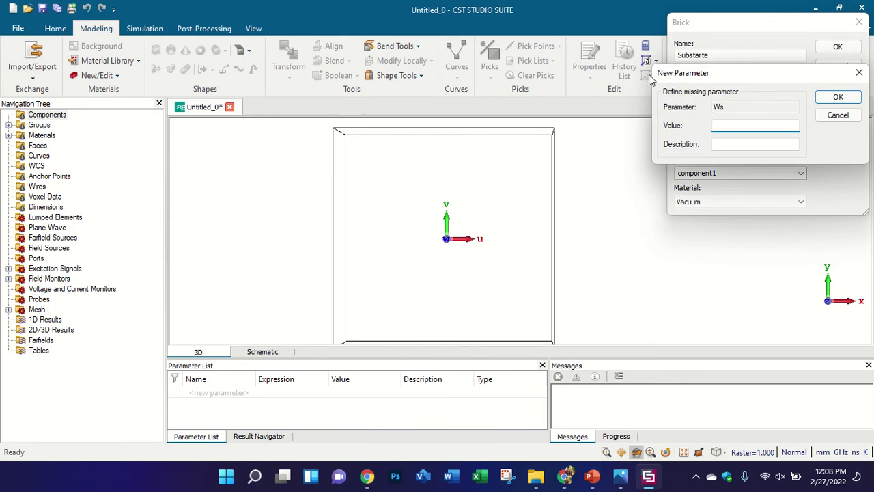
pyautogui.write('30')
pyautogui.click(828, 100)
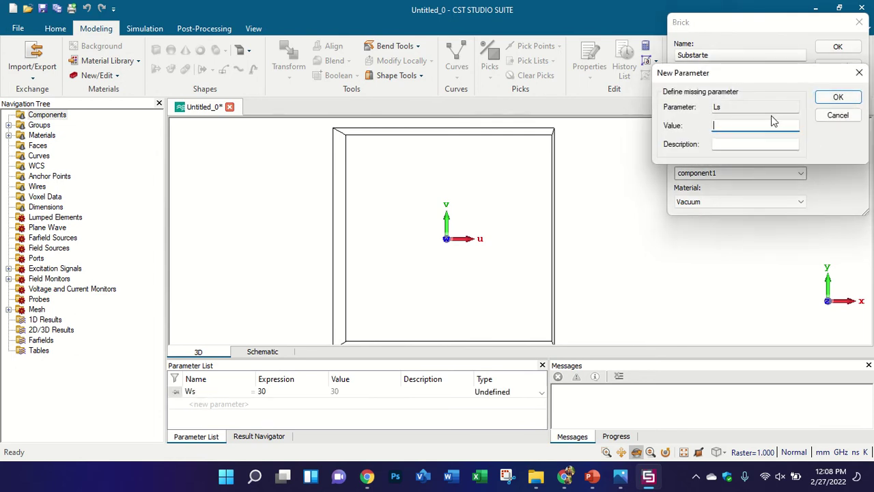
pyautogui.write('45')
pyautogui.click(839, 97)
pyautogui.moveTo(490, 237); pyautogui.dragTo(530, 195)
# Set the brick's Wmax to hs and preview it, defining the missing parameter hs as 1.6.
pyautogui.click(761, 141)
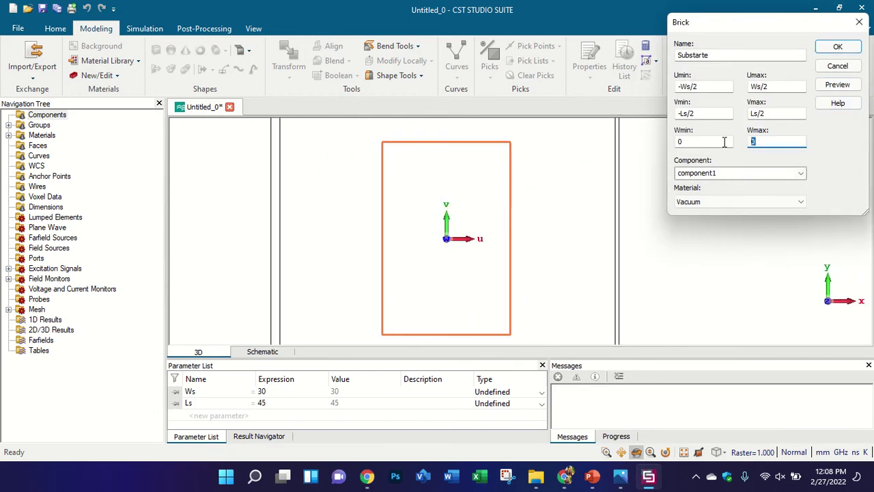
pyautogui.write('ts')
pyautogui.press('BackSpace')
pyautogui.press('BackSpace')
pyautogui.write('h')
pyautogui.click(834, 86)
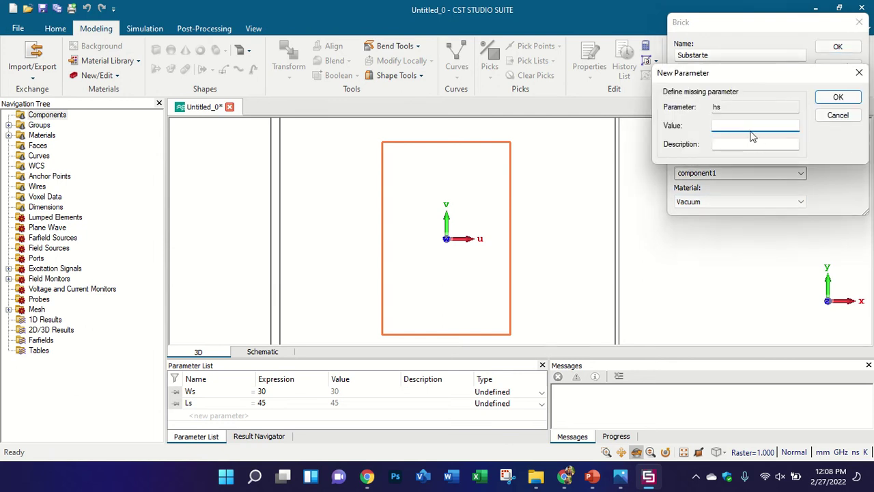
pyautogui.write('1.6')
pyautogui.click(838, 97)
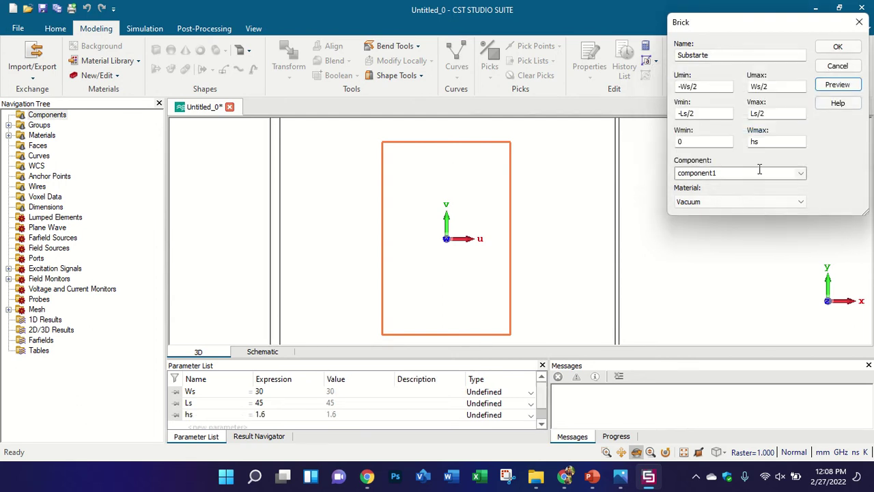
# Open the material library for the substrate brick's material and select FR-4 (lossy).
pyautogui.click(726, 198)
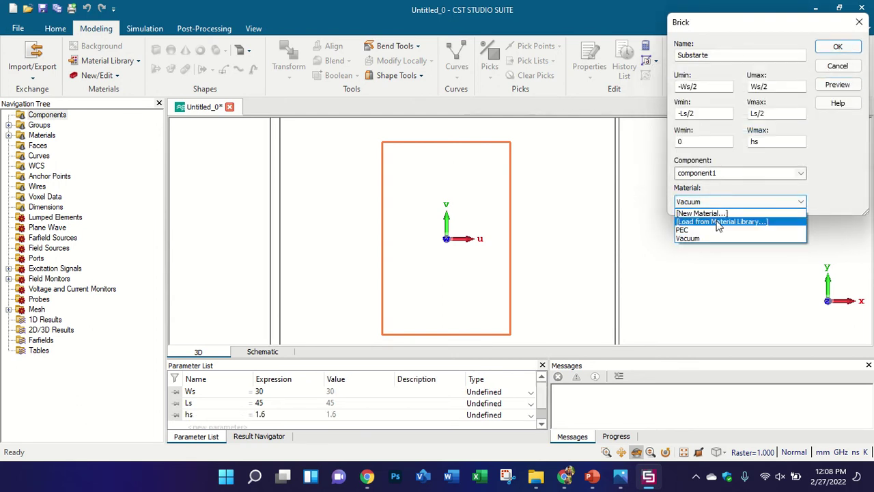
pyautogui.click(717, 222)
pyautogui.scroll(-5, 592, 143)
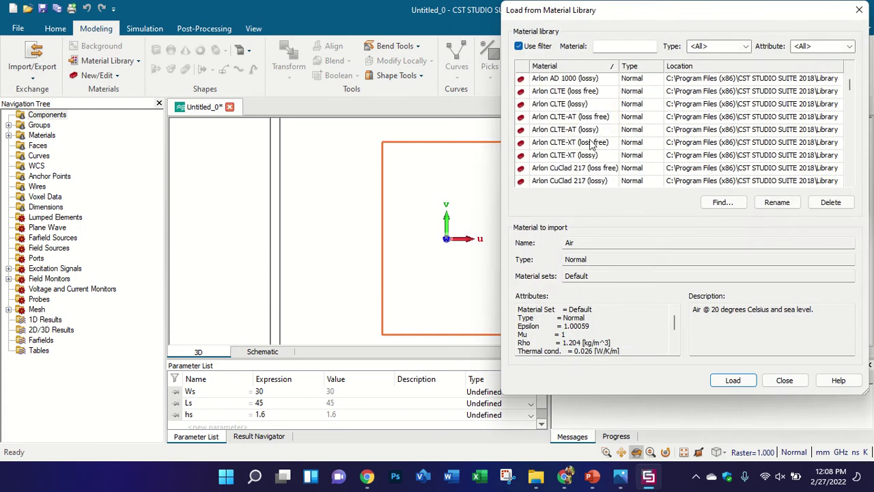
pyautogui.scroll(-10, 592, 143)
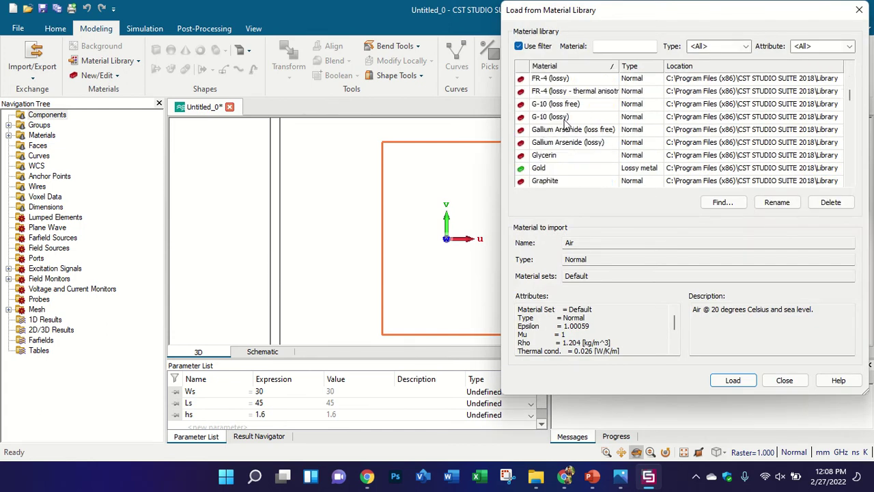
pyautogui.scroll(-15, 567, 120)
pyautogui.moveTo(852, 115); pyautogui.dragTo(854, 113)
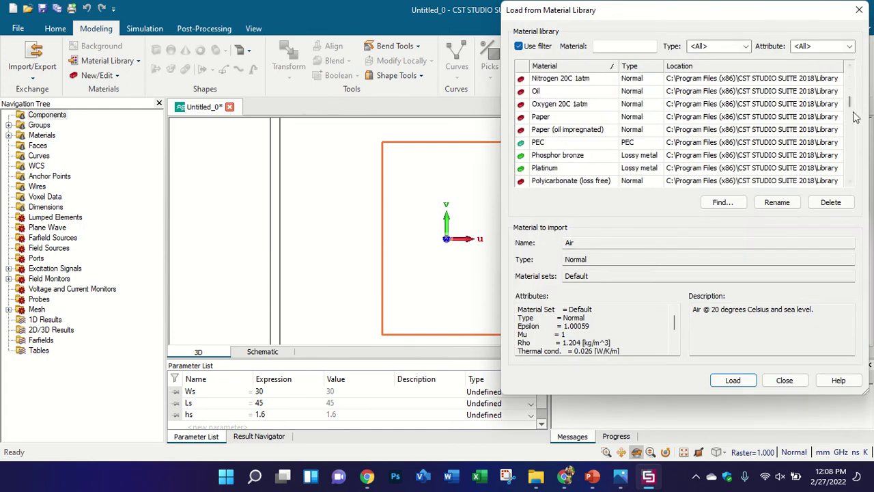
pyautogui.scroll(-10, 714, 137)
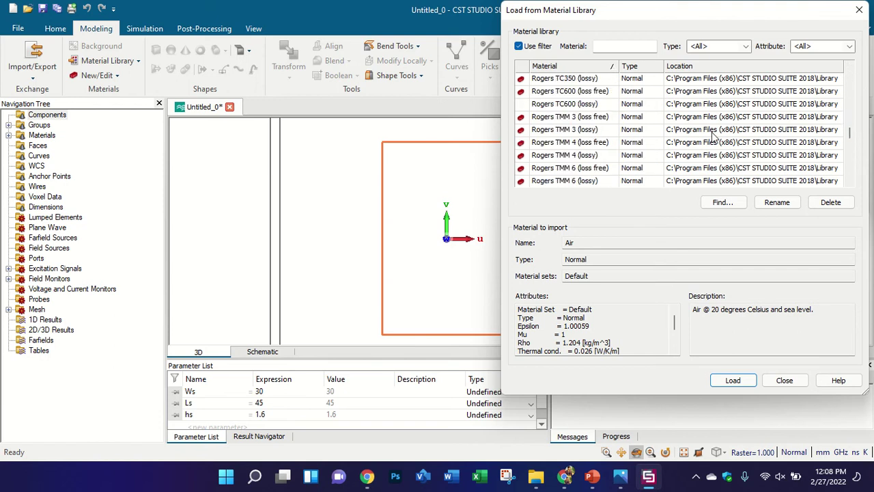
pyautogui.scroll(8, 718, 129)
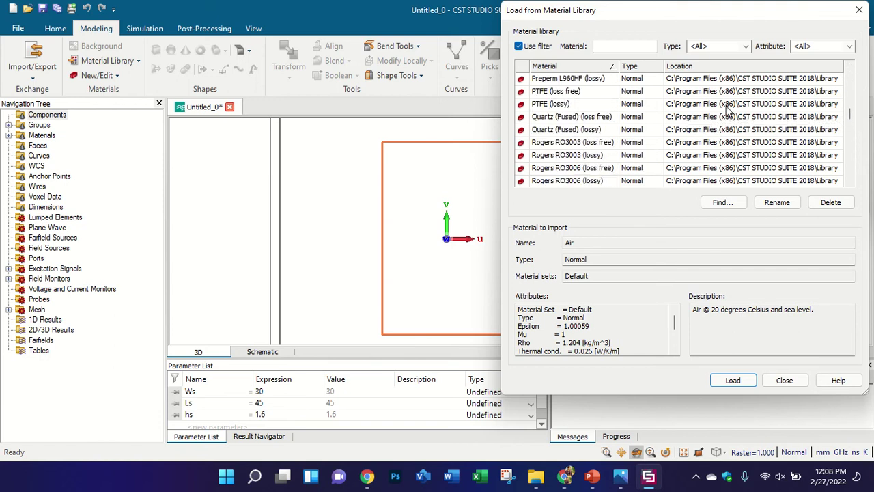
pyautogui.scroll(8, 730, 110)
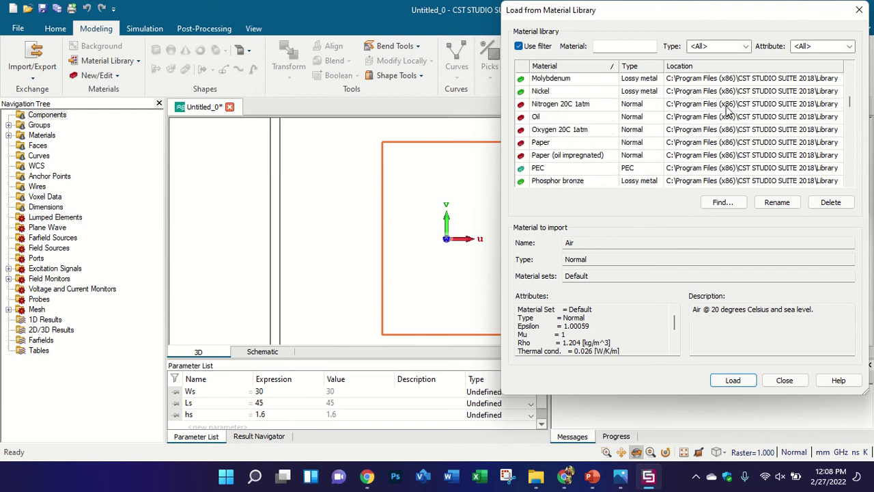
pyautogui.click(730, 111)
pyautogui.press('f')
pyautogui.click(598, 94)
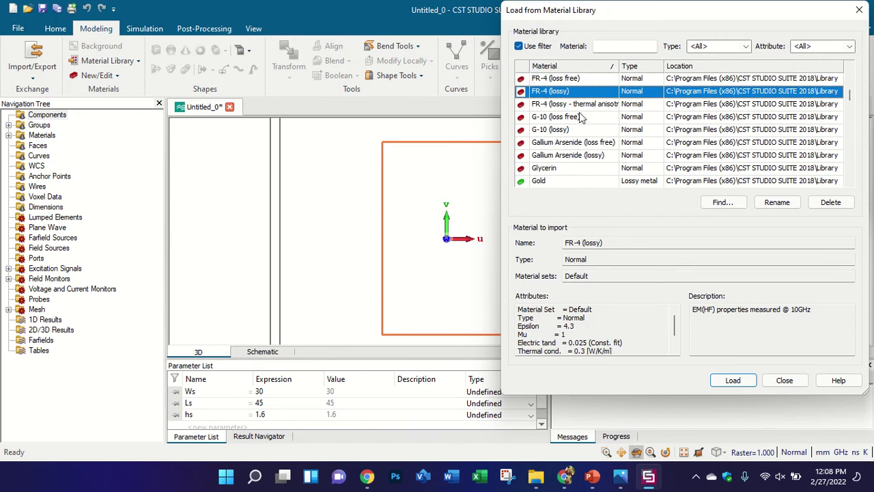
# Examine the attributes of FR-4 (lossy), highlighting its epsilon, electric loss tangent and thermal conductivity.
pyautogui.scroll(1, 579, 112)
pyautogui.scroll(-1, 580, 104)
pyautogui.moveTo(528, 315); pyautogui.dragTo(624, 349)
pyautogui.click(619, 327)
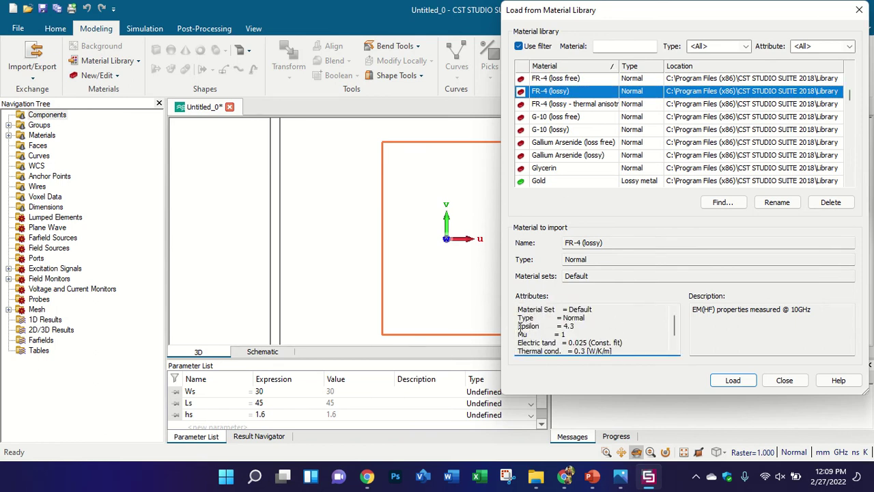
pyautogui.moveTo(521, 327); pyautogui.dragTo(603, 330)
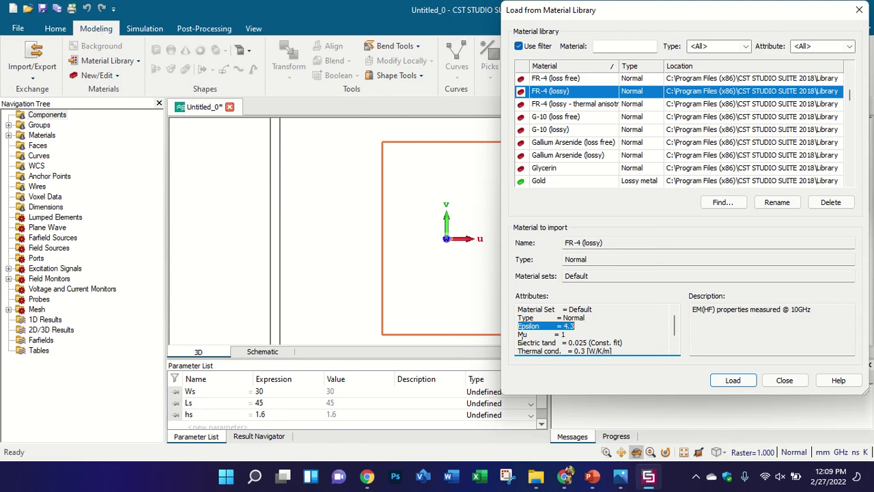
pyautogui.moveTo(518, 345); pyautogui.dragTo(625, 342)
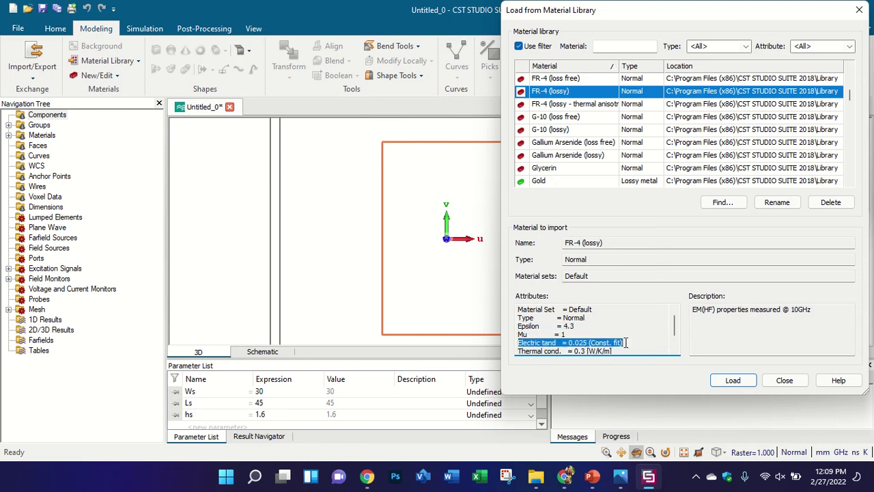
pyautogui.scroll(-1, 628, 328)
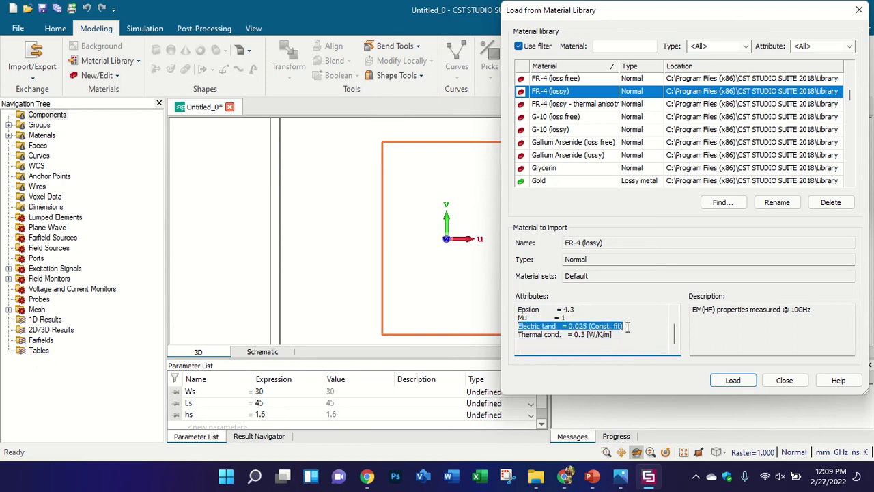
pyautogui.click(587, 327)
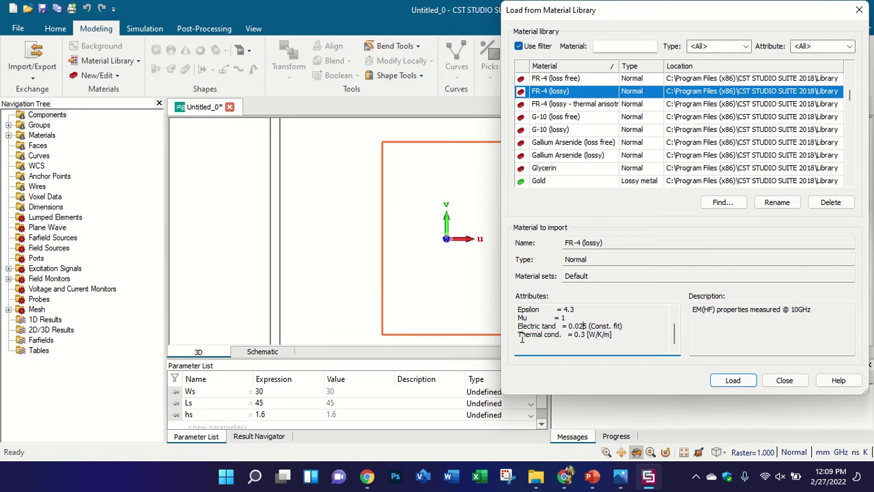
pyautogui.moveTo(521, 338); pyautogui.dragTo(608, 339)
pyautogui.click(620, 340)
pyautogui.scroll(1, 605, 328)
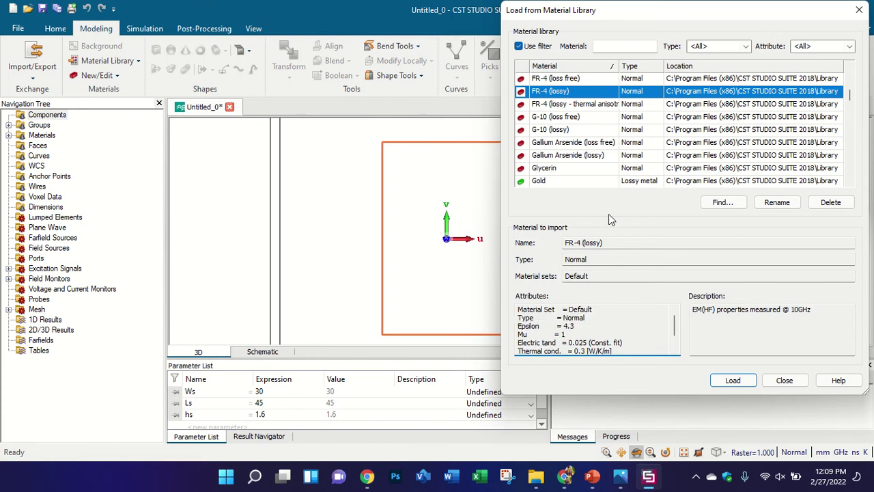
# Compare the attributes of Gallium Arsenide (loss free), Rogers RO3003 (loss free) and Rogers RO3006 (loss free), highlighting the last one's epsilon.
pyautogui.click(583, 145)
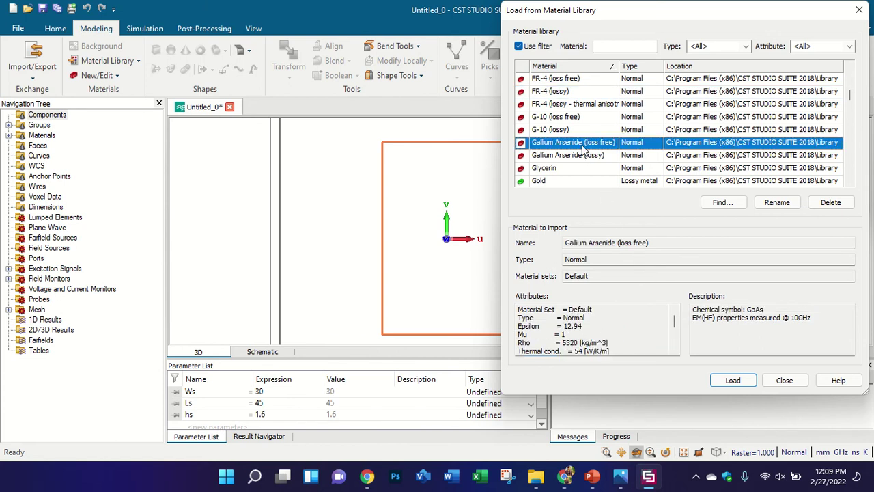
pyautogui.scroll(-8, 575, 170)
pyautogui.click(567, 169)
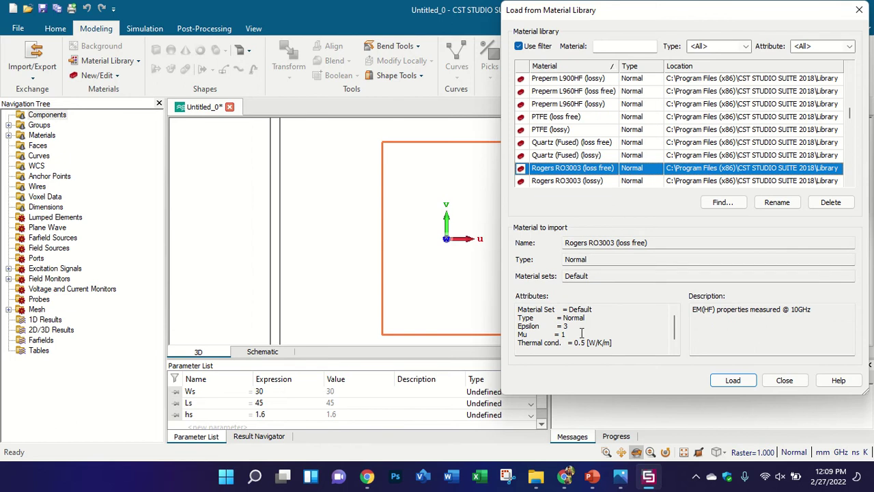
pyautogui.moveTo(626, 343); pyautogui.dragTo(520, 309)
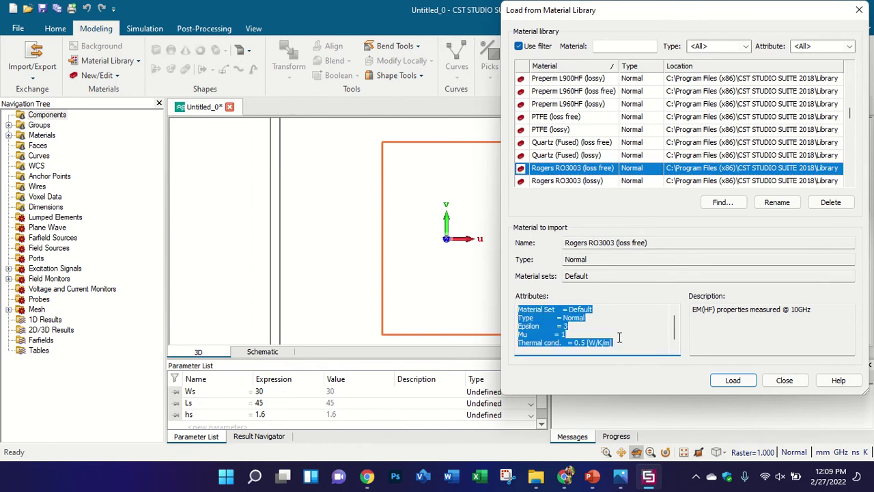
pyautogui.click(563, 170)
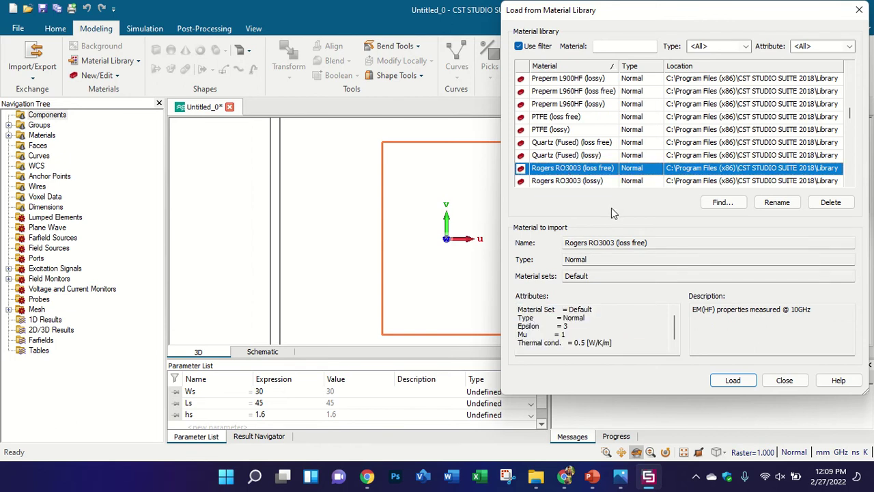
pyautogui.press('Down')
pyautogui.press('Down')
pyautogui.moveTo(592, 326); pyautogui.dragTo(519, 326)
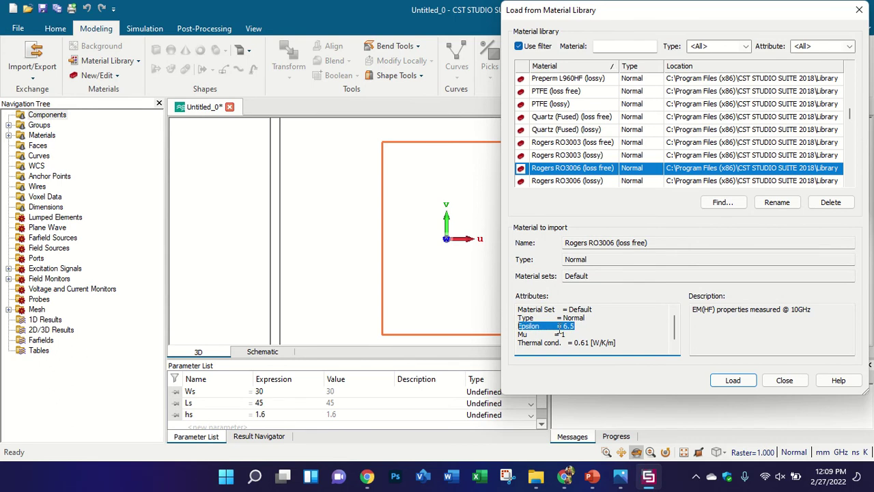
# Switch to PowerPoint and handwrite the relation εr ∝ 1/f with the red pen on blank slide 4.
pyautogui.click(593, 476)
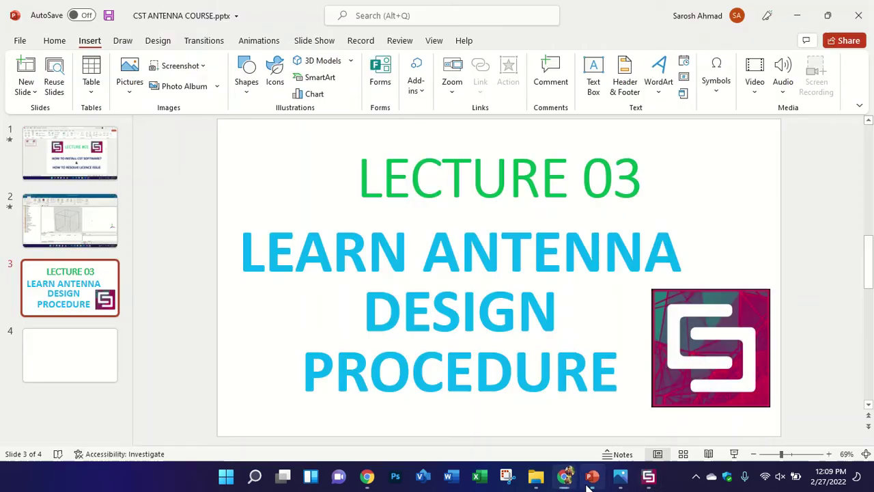
pyautogui.click(120, 369)
pyautogui.click(125, 41)
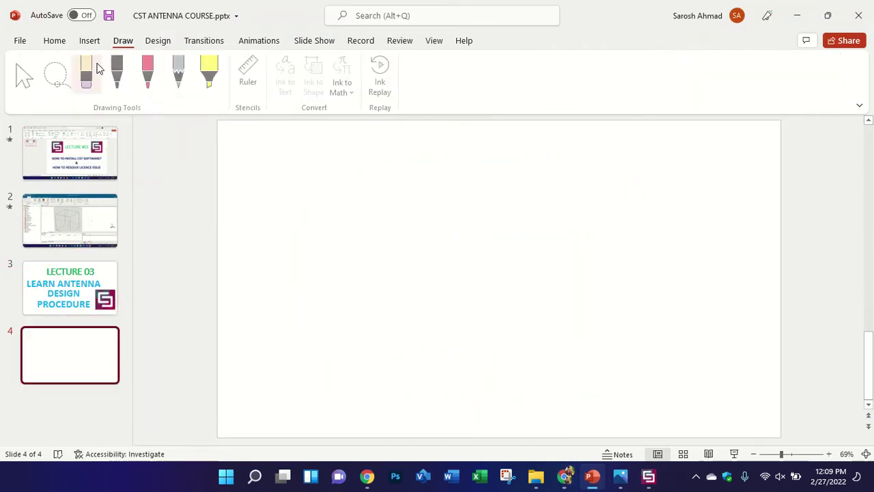
pyautogui.click(117, 79)
pyautogui.click(150, 72)
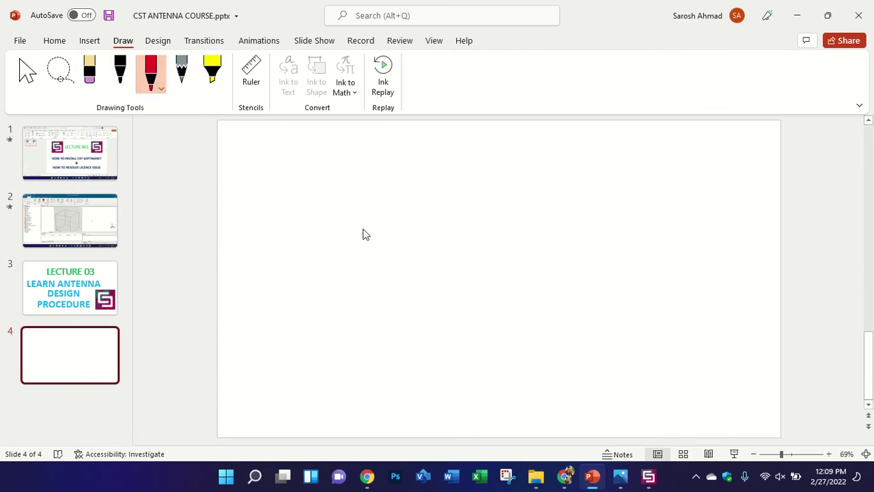
pyautogui.moveTo(374, 224)
pyautogui.mouseDown()
pyautogui.moveTo(349, 237)
pyautogui.moveTo(343, 262)
pyautogui.moveTo(382, 278)
pyautogui.moveTo(407, 256)
pyautogui.moveTo(402, 263)
pyautogui.mouseUp()
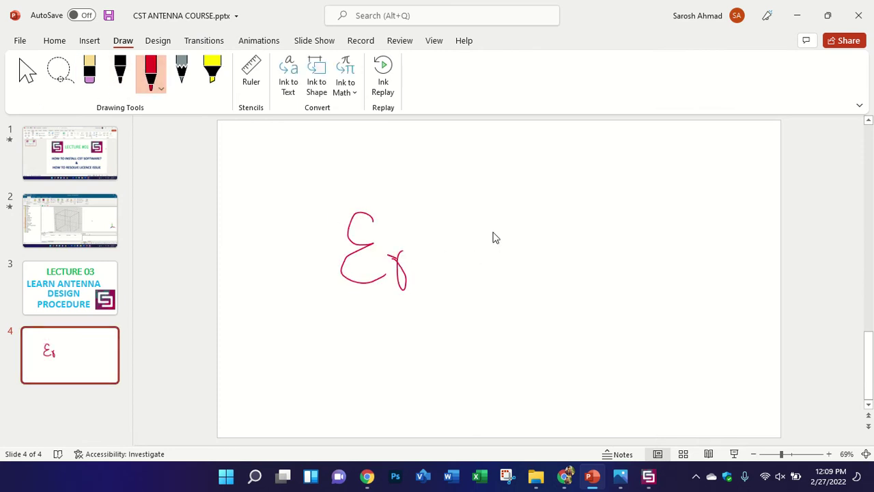
pyautogui.moveTo(491, 258); pyautogui.dragTo(501, 264)
pyautogui.moveTo(554, 154)
pyautogui.mouseDown()
pyautogui.moveTo(562, 205)
pyautogui.moveTo(613, 221)
pyautogui.mouseUp()
pyautogui.moveTo(571, 259); pyautogui.dragTo(559, 326)
pyautogui.moveTo(560, 290); pyautogui.dragTo(582, 284)
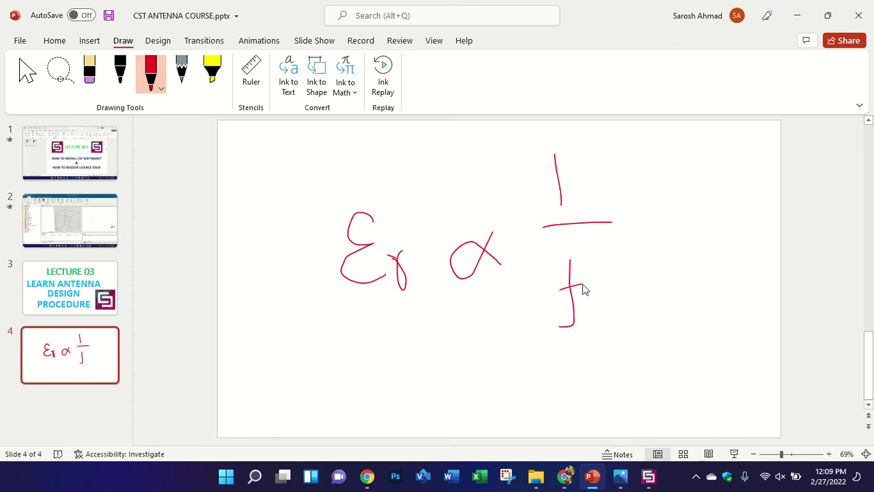
# Switch back to CST Studio Suite and highlight the epsilon attribute of Rogers RO3006 (loss free).
pyautogui.click(649, 476)
pyautogui.click(579, 326)
pyautogui.moveTo(566, 334); pyautogui.dragTo(508, 325)
pyautogui.click(567, 336)
pyautogui.moveTo(581, 327); pyautogui.dragTo(523, 327)
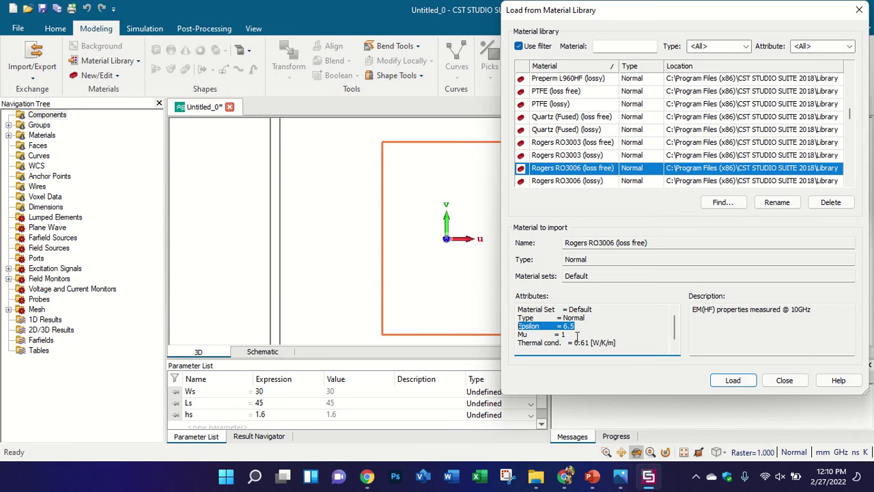
# Select FR-4 (loss free) in the material library and highlight its epsilon attribute.
pyautogui.click(578, 121)
pyautogui.write('fr')
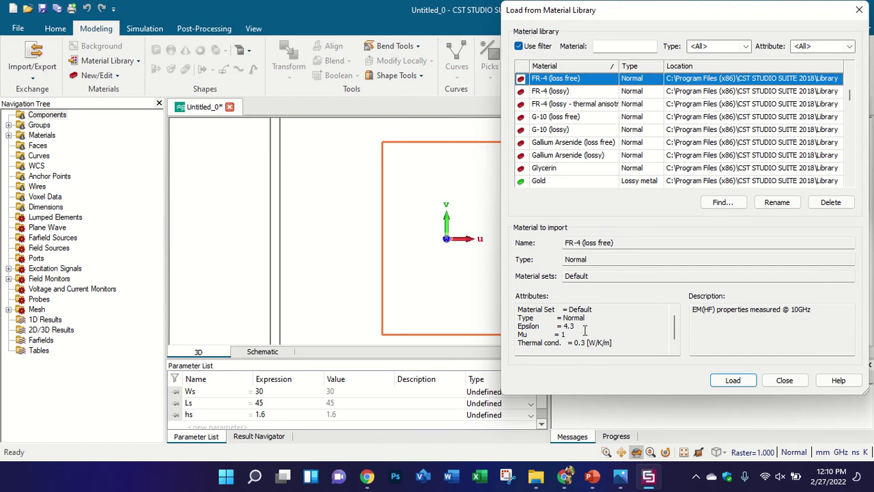
pyautogui.moveTo(585, 330); pyautogui.dragTo(521, 321)
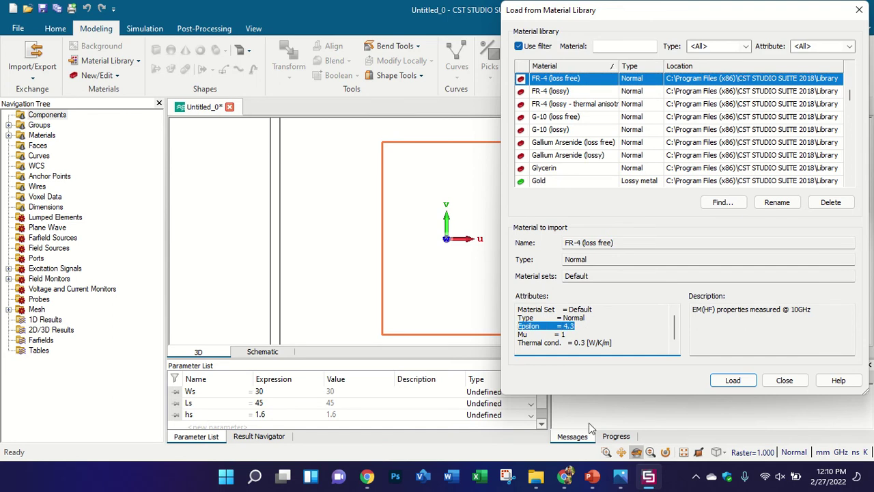
# Switch to PowerPoint and handwrite FR-4 ⇒ 4.3 → 2.5 GHz below the εr ∝ 1/f relation on slide 4.
pyautogui.click(594, 478)
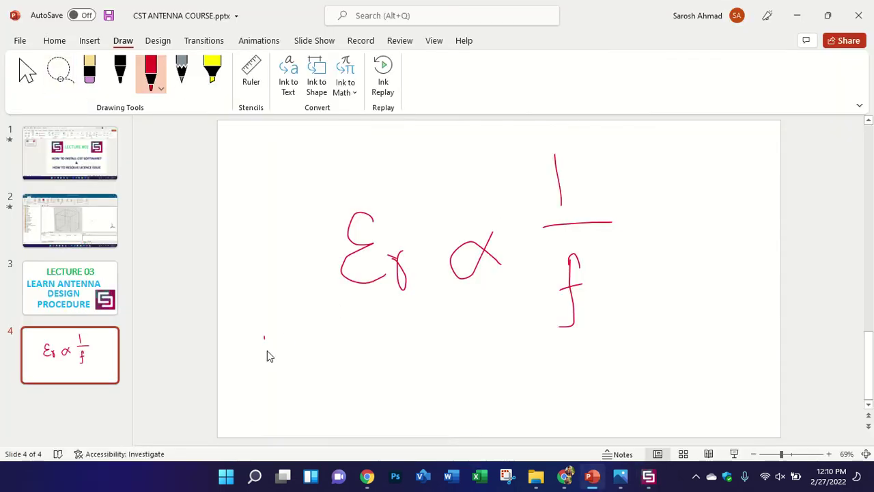
pyautogui.moveTo(267, 351); pyautogui.dragTo(268, 364)
pyautogui.moveTo(267, 332)
pyautogui.mouseDown()
pyautogui.moveTo(288, 320)
pyautogui.moveTo(323, 370)
pyautogui.moveTo(336, 346)
pyautogui.moveTo(361, 354)
pyautogui.moveTo(364, 367)
pyautogui.moveTo(448, 366)
pyautogui.mouseUp()
pyautogui.moveTo(427, 349)
pyautogui.mouseDown()
pyautogui.moveTo(494, 363)
pyautogui.moveTo(497, 379)
pyautogui.mouseUp()
pyautogui.click(506, 373)
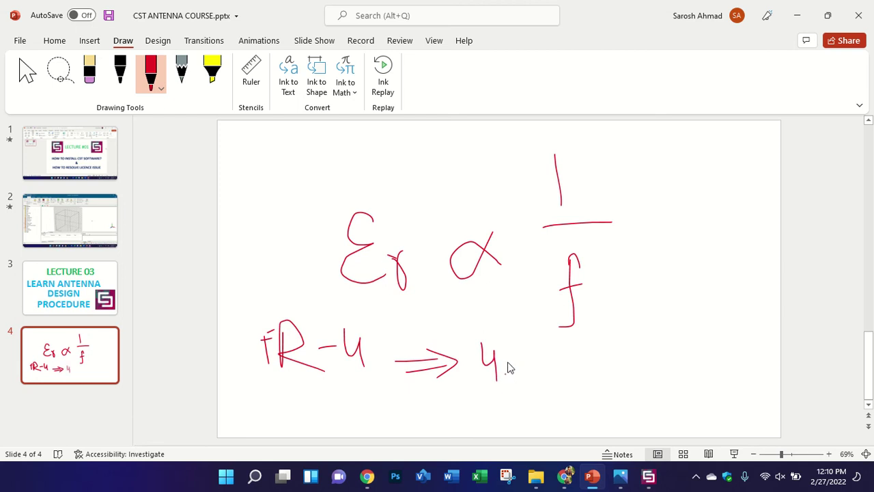
pyautogui.moveTo(514, 346)
pyautogui.mouseDown()
pyautogui.moveTo(535, 367)
pyautogui.moveTo(518, 379)
pyautogui.moveTo(587, 365)
pyautogui.moveTo(621, 377)
pyautogui.moveTo(637, 369)
pyautogui.moveTo(673, 375)
pyautogui.moveTo(661, 377)
pyautogui.mouseUp()
pyautogui.click(648, 364)
pyautogui.moveTo(667, 340)
pyautogui.mouseDown()
pyautogui.moveTo(677, 335)
pyautogui.moveTo(697, 369)
pyautogui.moveTo(711, 357)
pyautogui.moveTo(727, 373)
pyautogui.mouseUp()
pyautogui.moveTo(739, 336)
pyautogui.mouseDown()
pyautogui.moveTo(741, 373)
pyautogui.moveTo(744, 355)
pyautogui.moveTo(751, 374)
pyautogui.moveTo(758, 370)
pyautogui.mouseUp()
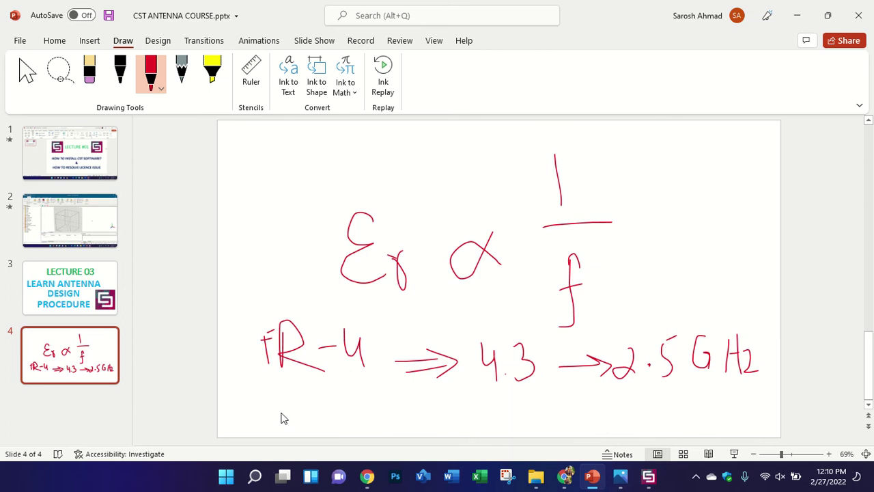
# Handwrite Rog ⇒ 6.5 → 900 MHz under the FR-4 line and draw a box around the εr ∝ 1/f relation.
pyautogui.moveTo(253, 393)
pyautogui.mouseDown()
pyautogui.moveTo(272, 379)
pyautogui.moveTo(283, 393)
pyautogui.moveTo(261, 403)
pyautogui.moveTo(285, 414)
pyautogui.moveTo(332, 400)
pyautogui.moveTo(324, 420)
pyautogui.moveTo(397, 406)
pyautogui.moveTo(398, 417)
pyautogui.moveTo(441, 417)
pyautogui.mouseUp()
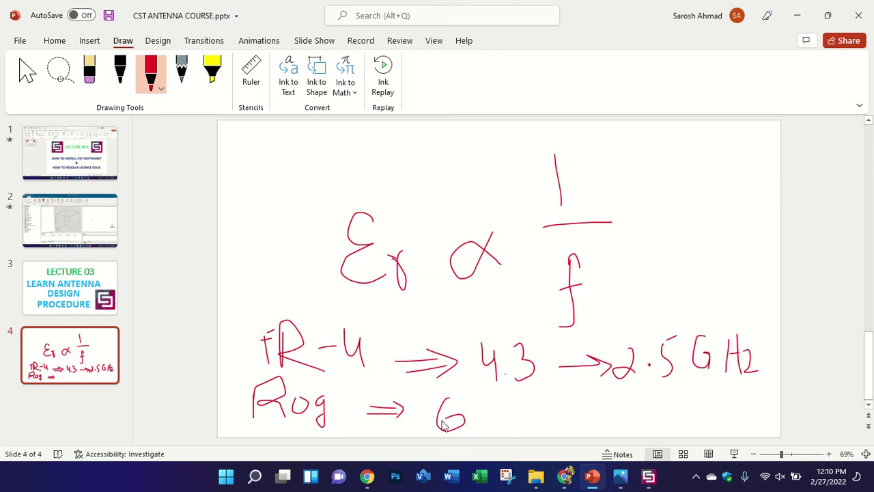
pyautogui.click(479, 422)
pyautogui.moveTo(497, 408)
pyautogui.mouseDown()
pyautogui.moveTo(494, 428)
pyautogui.moveTo(509, 402)
pyautogui.moveTo(555, 410)
pyautogui.moveTo(547, 416)
pyautogui.mouseUp()
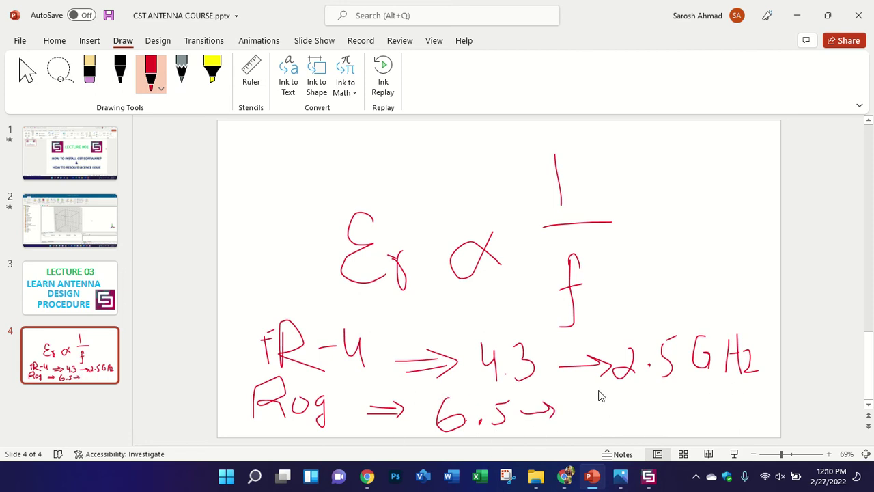
pyautogui.moveTo(599, 395)
pyautogui.mouseDown()
pyautogui.moveTo(591, 402)
pyautogui.moveTo(599, 423)
pyautogui.moveTo(615, 421)
pyautogui.moveTo(622, 408)
pyautogui.moveTo(676, 416)
pyautogui.moveTo(698, 406)
pyautogui.moveTo(704, 424)
pyautogui.moveTo(722, 425)
pyautogui.mouseUp()
pyautogui.moveTo(738, 395)
pyautogui.mouseDown()
pyautogui.moveTo(754, 426)
pyautogui.moveTo(748, 410)
pyautogui.moveTo(765, 424)
pyautogui.moveTo(773, 417)
pyautogui.mouseUp()
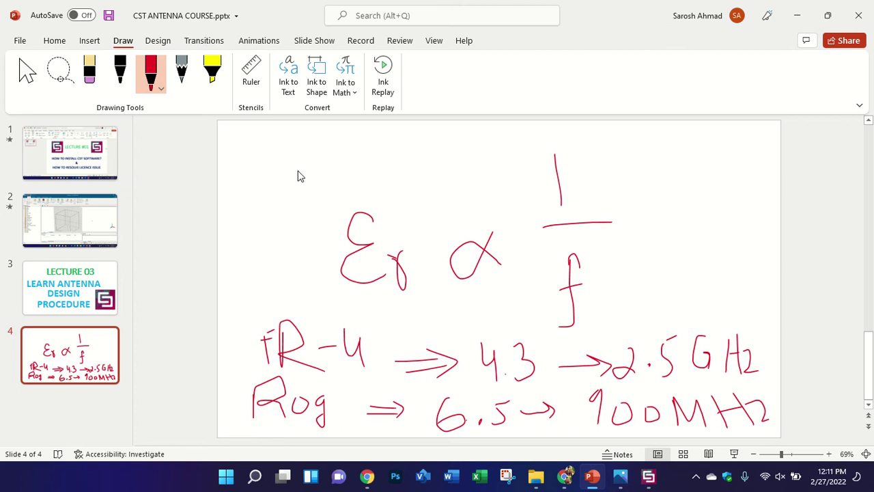
pyautogui.moveTo(292, 158); pyautogui.dragTo(298, 290)
pyautogui.moveTo(288, 158)
pyautogui.mouseDown()
pyautogui.moveTo(591, 130)
pyautogui.moveTo(667, 263)
pyautogui.moveTo(647, 326)
pyautogui.moveTo(349, 329)
pyautogui.moveTo(289, 304)
pyautogui.moveTo(289, 293)
pyautogui.mouseUp()
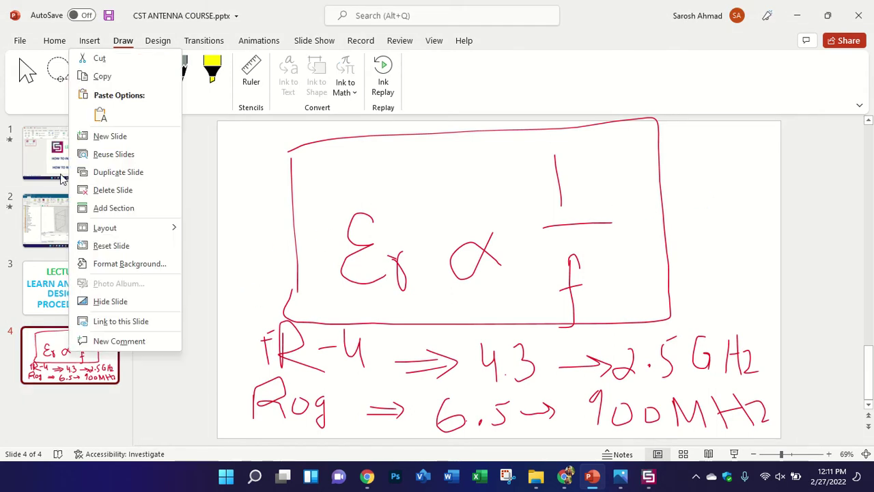
# Add a new slide 5 after the handwritten slide and remove its title and text placeholders.
pyautogui.click(103, 136)
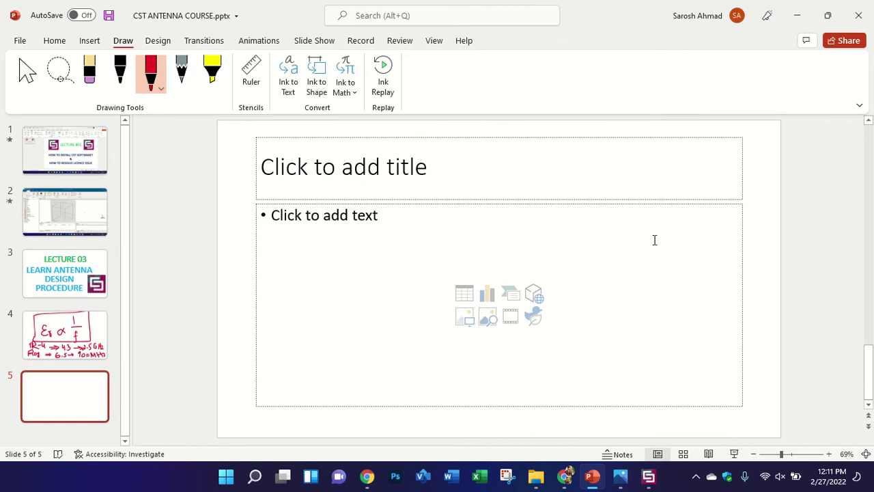
pyautogui.hotkey('ctrl', 'a')
pyautogui.press('Delete')
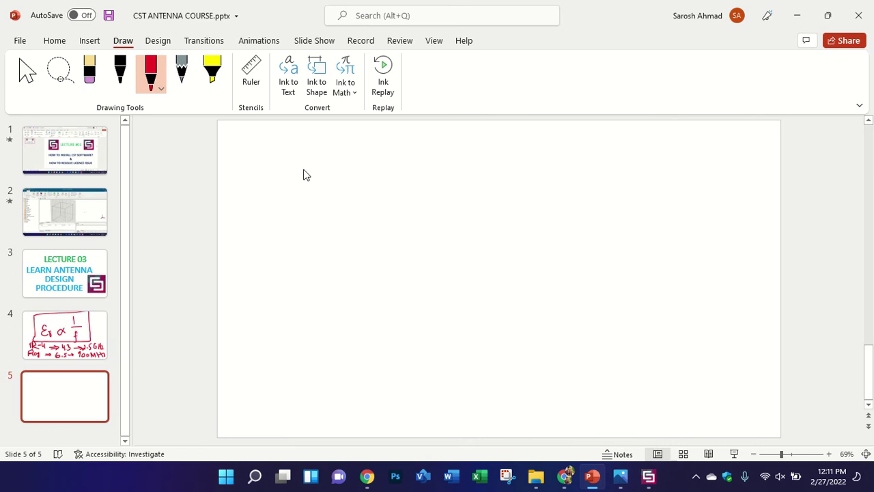
# Set the red pen to the second-thickest preset and return to slide 4.
pyautogui.click(157, 87)
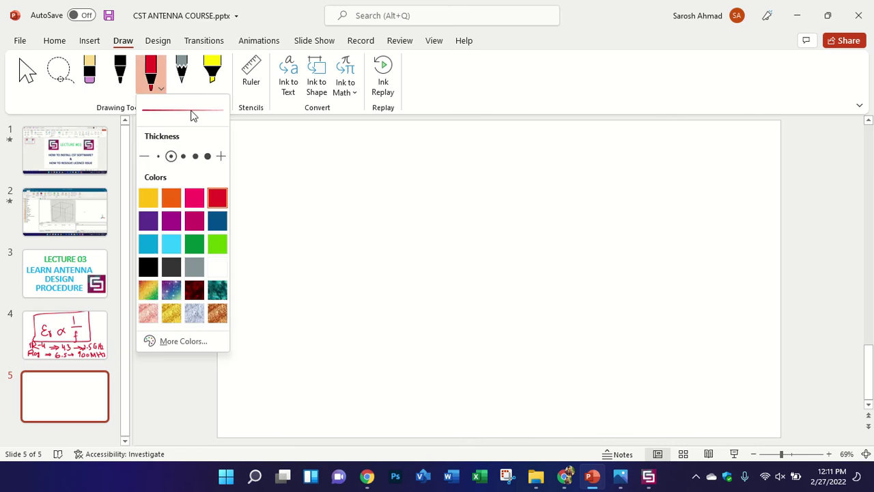
pyautogui.click(196, 155)
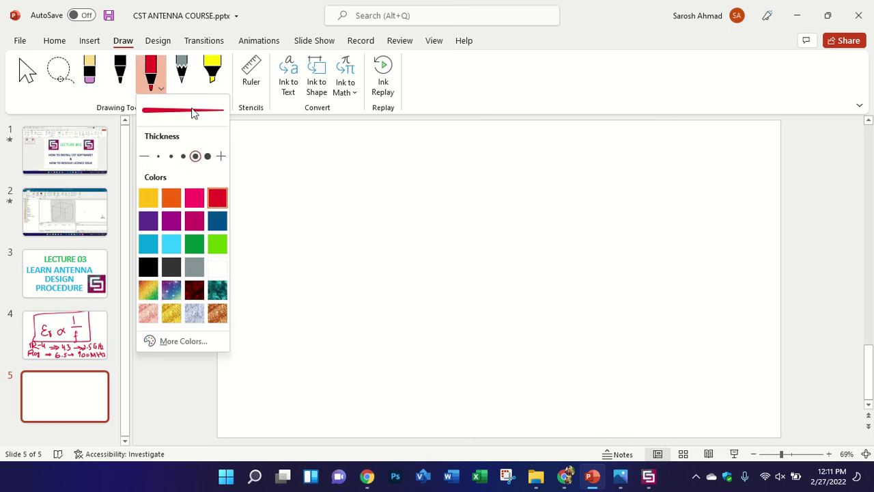
pyautogui.click(156, 70)
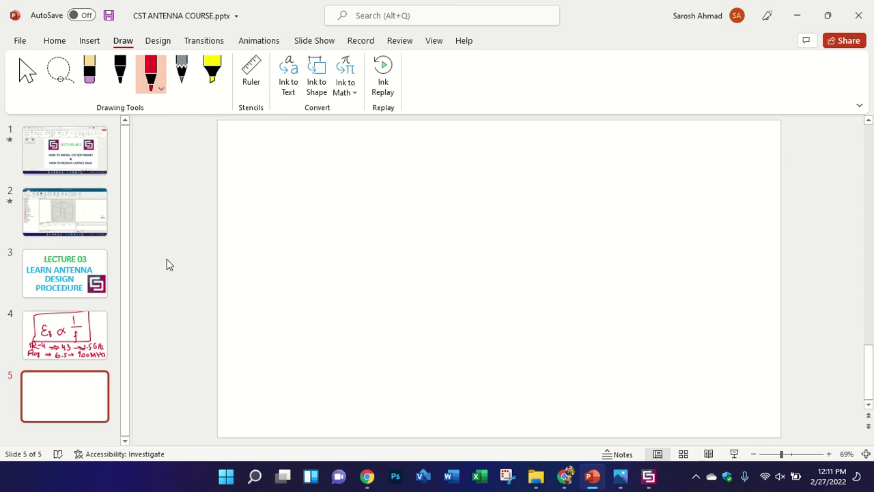
pyautogui.click(65, 335)
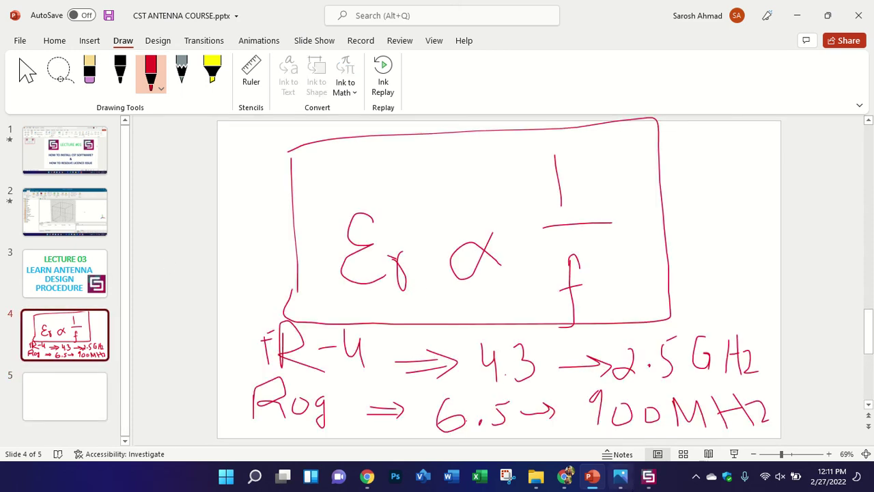
# Switch back to CST Studio Suite, select FR-4 (lossy) and highlight its full list of attributes.
pyautogui.click(649, 476)
pyautogui.scroll(1, 600, 157)
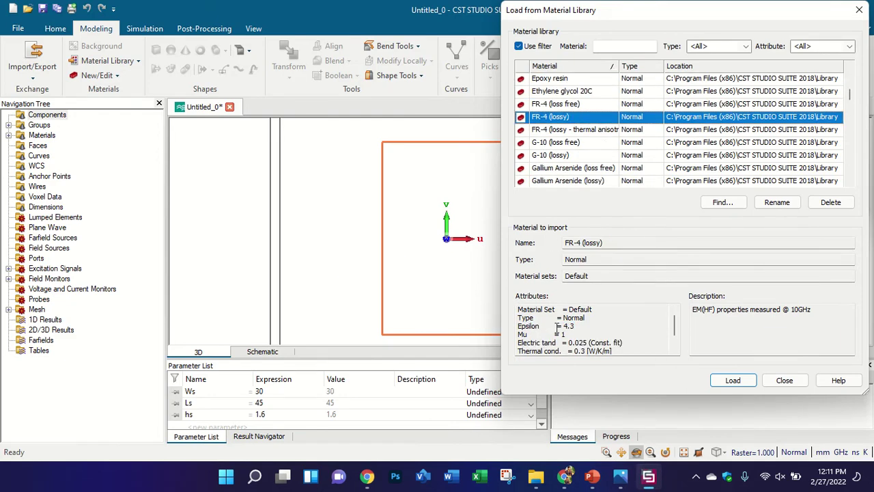
pyautogui.moveTo(519, 309); pyautogui.dragTo(622, 350)
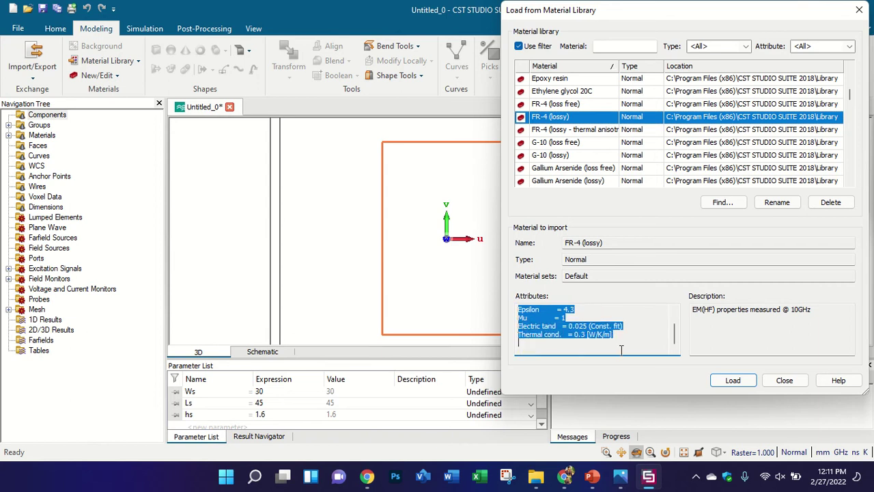
# Browse the library materials from Gallium Arsenide through Glycerin to Hydrogen 20C 1atm, examining their attributes, and return to FR-4 (loss free).
pyautogui.scroll(1, 622, 341)
pyautogui.click(608, 159)
pyautogui.press('Down')
pyautogui.press('Down')
pyautogui.press('Down')
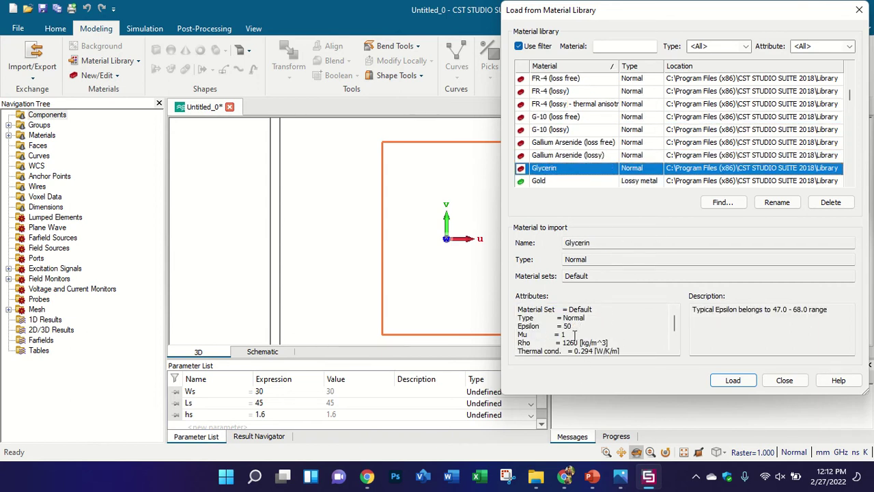
pyautogui.press('Down')
pyautogui.press('Down')
pyautogui.press('Down')
pyautogui.press('Down')
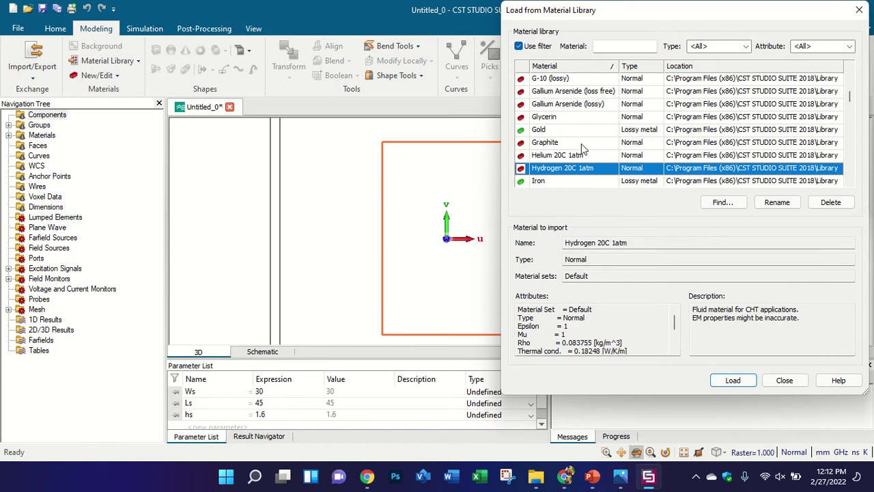
pyautogui.press('Up')
pyautogui.press('Up')
pyautogui.press('Up')
pyautogui.press('Up')
pyautogui.press('Up')
pyautogui.press('Up')
pyautogui.press('Up')
pyautogui.press('Up')
pyautogui.press('Up')
pyautogui.press('Up')
pyautogui.press('Up')
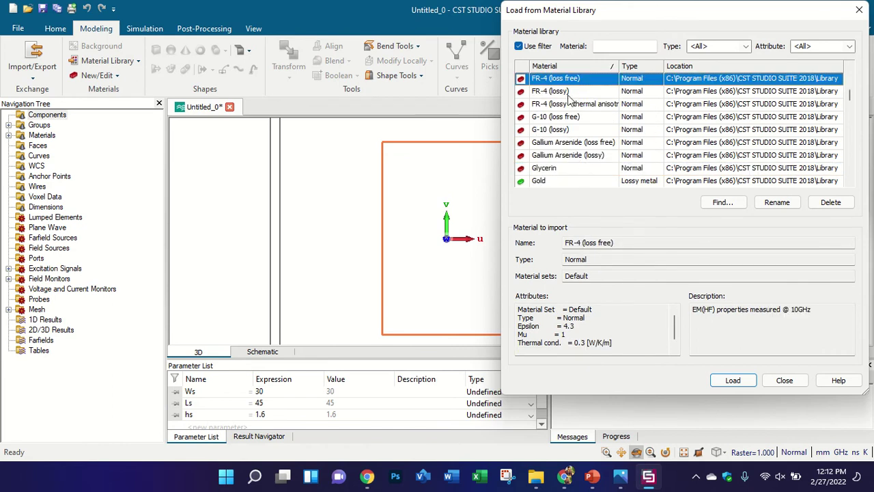
# Select FR-4 (lossy) and highlight its epsilon, electric loss tangent and thermal conductivity, ending on the epsilon value.
pyautogui.press('Down')
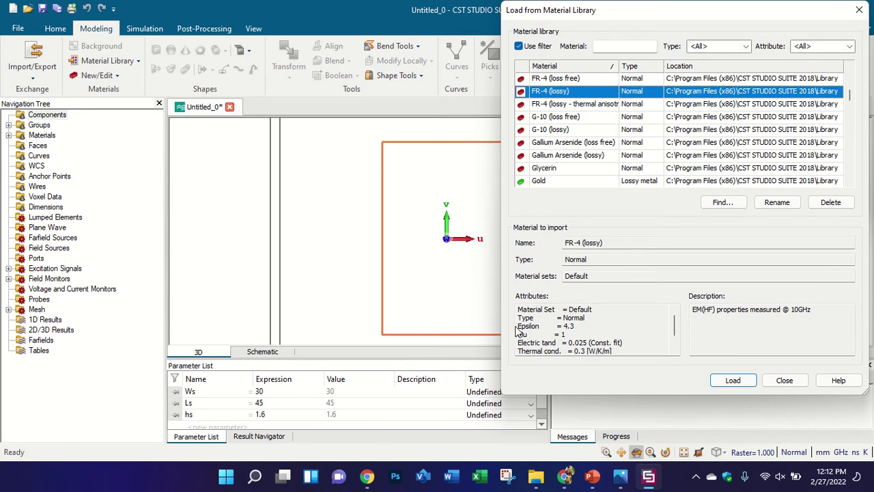
pyautogui.moveTo(572, 326); pyautogui.dragTo(521, 332)
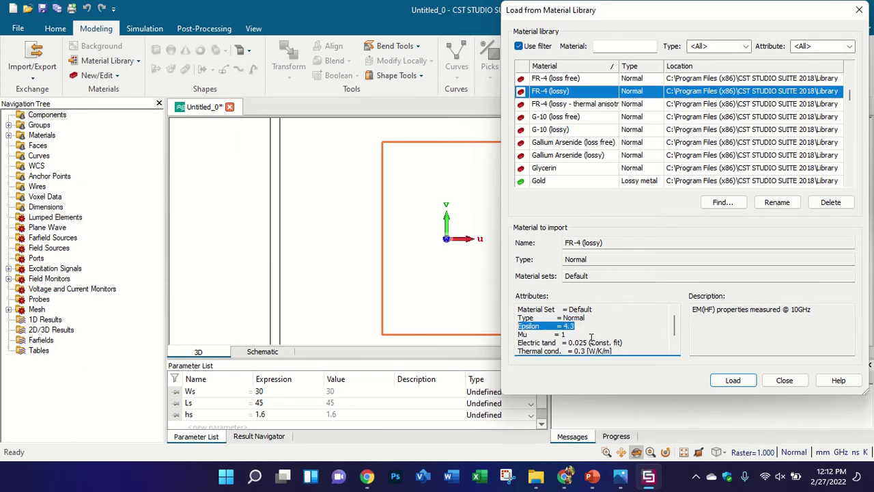
pyautogui.moveTo(629, 343); pyautogui.dragTo(517, 344)
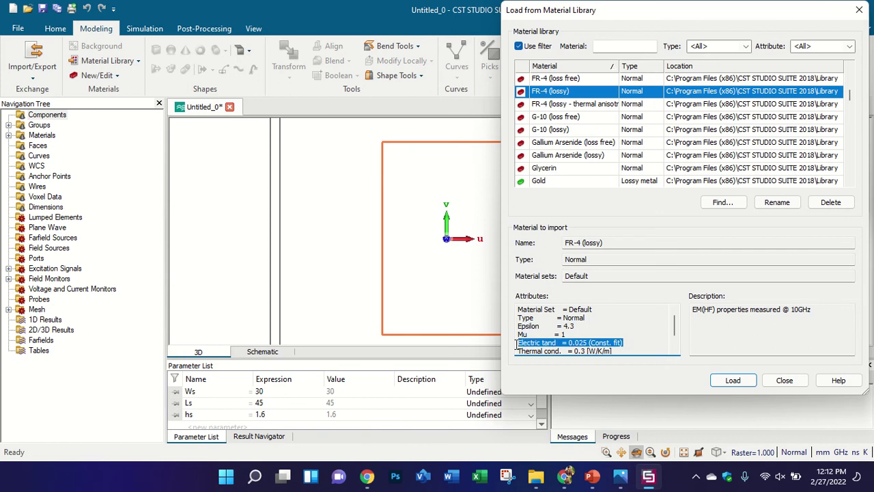
pyautogui.scroll(-1, 576, 334)
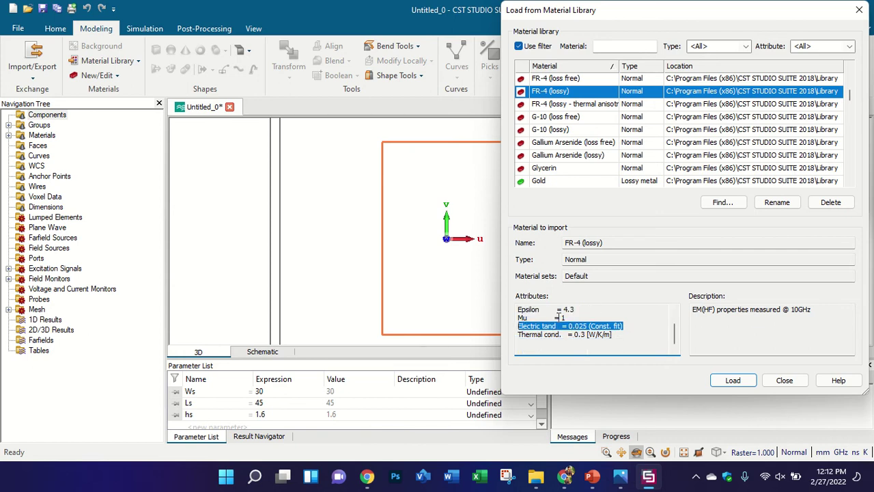
pyautogui.moveTo(624, 336); pyautogui.dragTo(517, 335)
pyautogui.click(576, 335)
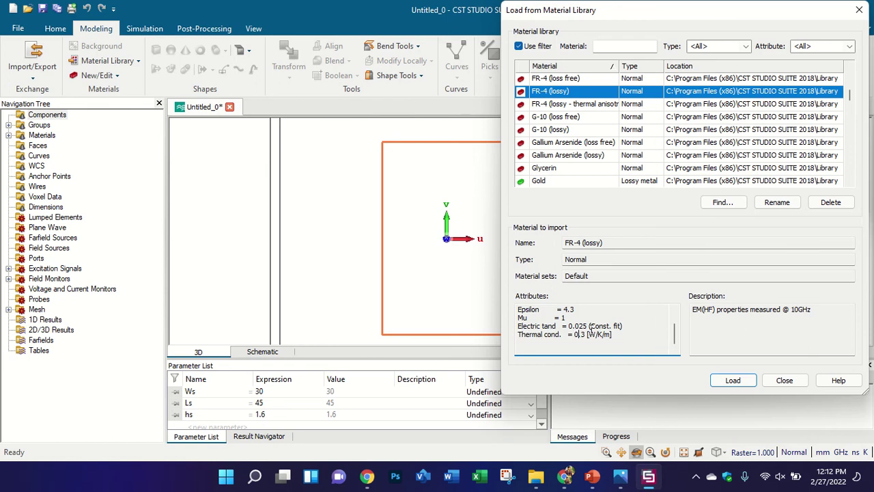
pyautogui.scroll(1, 603, 326)
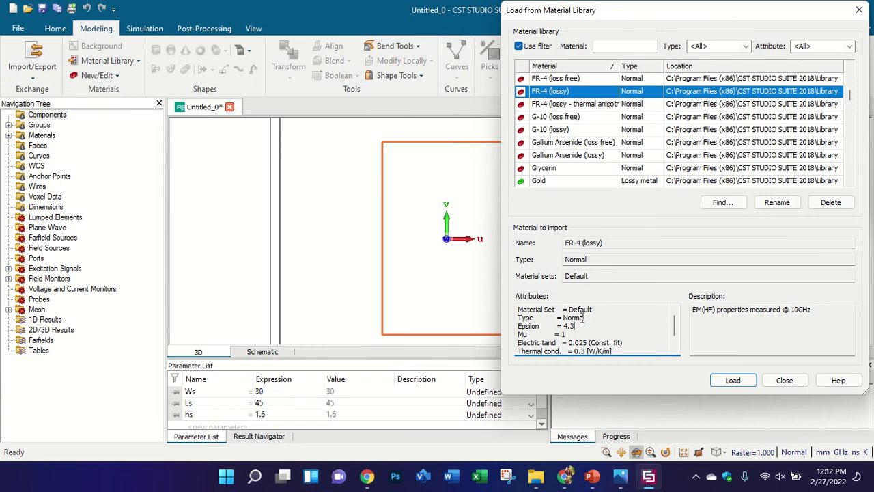
pyautogui.moveTo(581, 327); pyautogui.dragTo(502, 330)
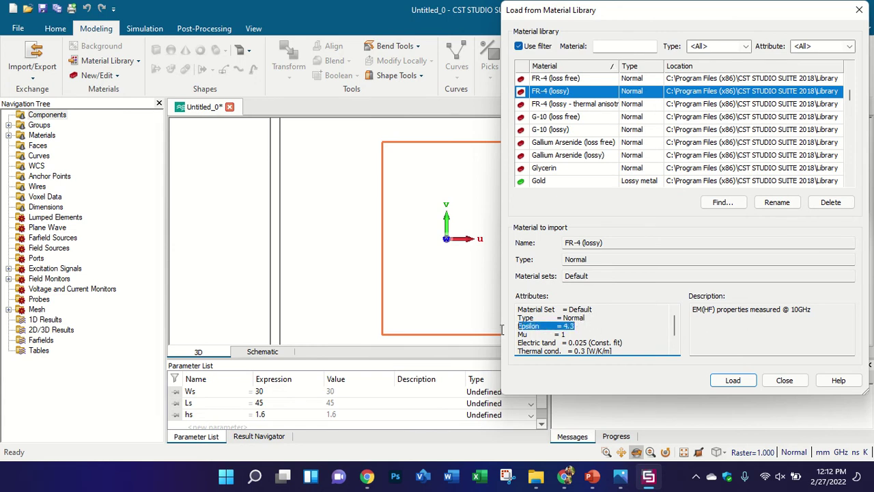
pyautogui.click(554, 333)
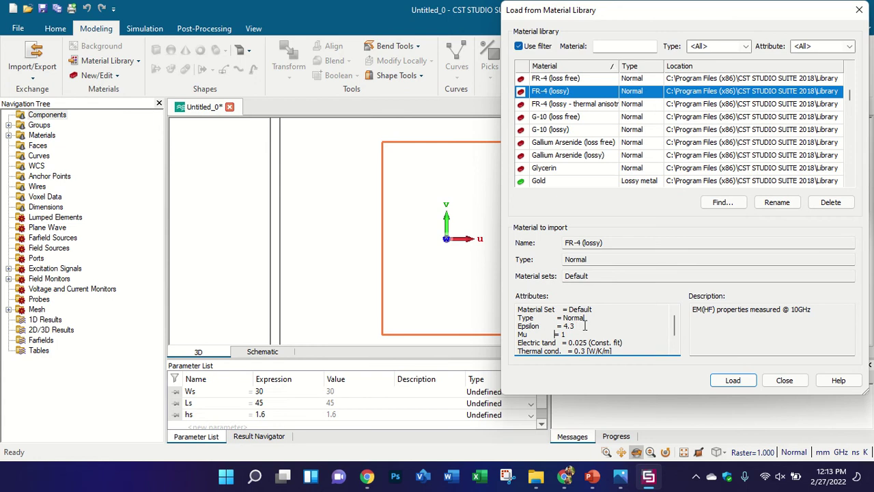
pyautogui.moveTo(582, 327); pyautogui.dragTo(563, 327)
# Find Rogers RO3006 (lossy) in the material library and highlight its epsilon value.
pyautogui.click(576, 142)
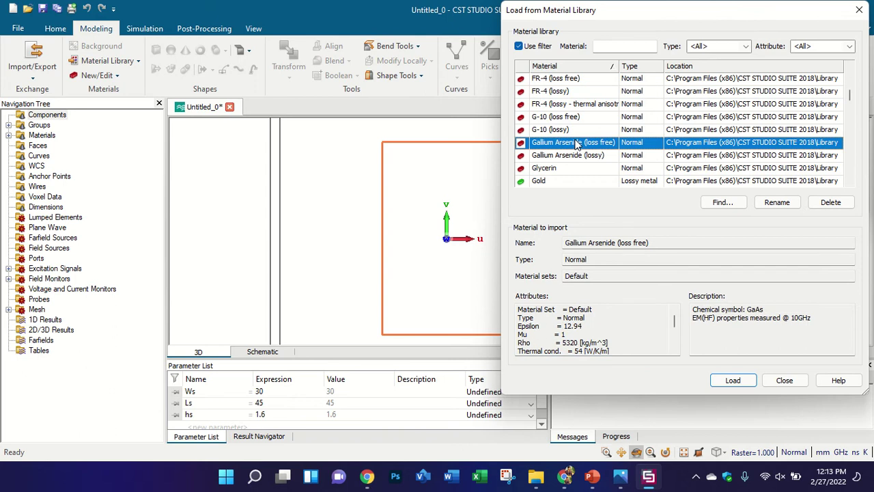
pyautogui.press('r')
pyautogui.press('r')
pyautogui.press('r')
pyautogui.press('r')
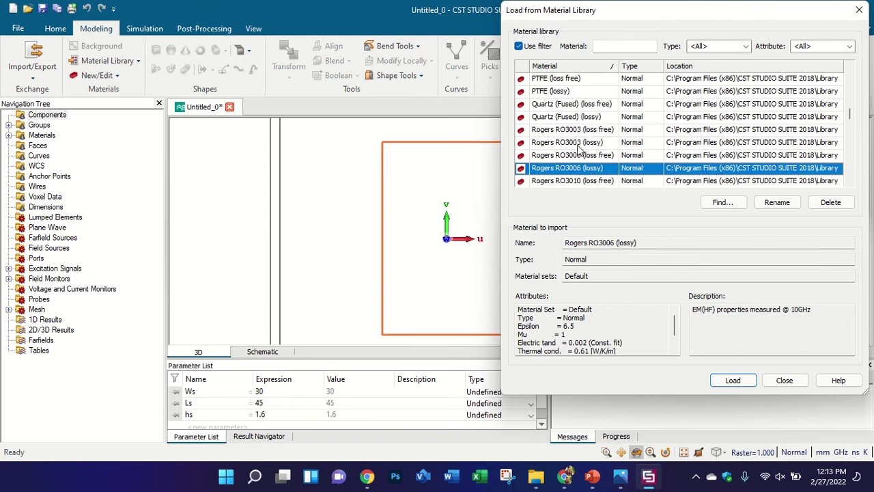
pyautogui.moveTo(576, 326); pyautogui.dragTo(564, 327)
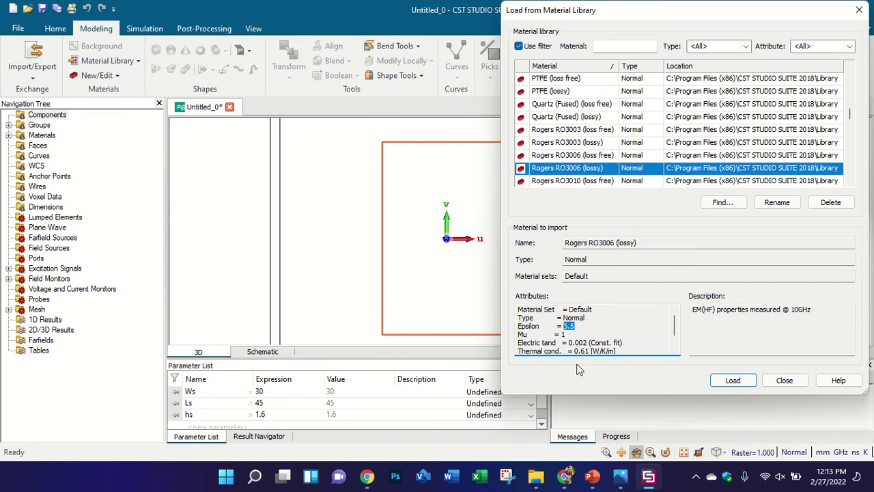
# Switch to PowerPoint, circle "Rog" in red ink on slide 4 and handwrite "1.5GHz" beside the 900MHz note.
pyautogui.click(592, 476)
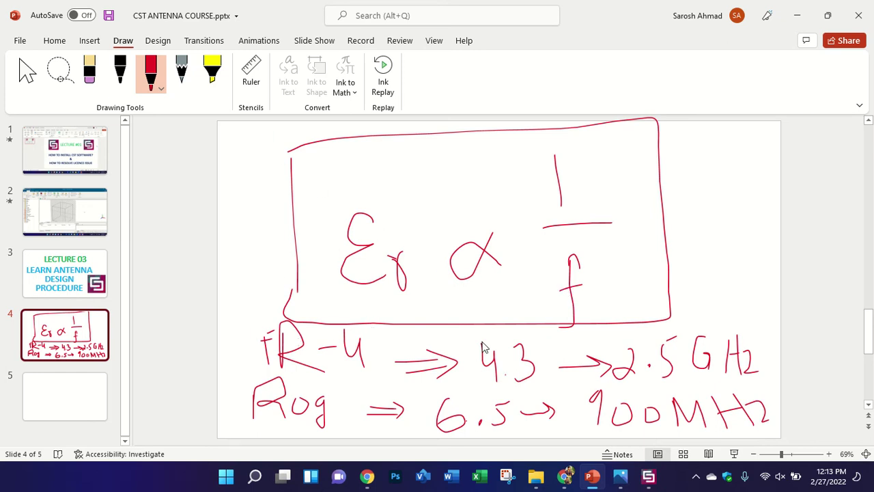
pyautogui.click(506, 376)
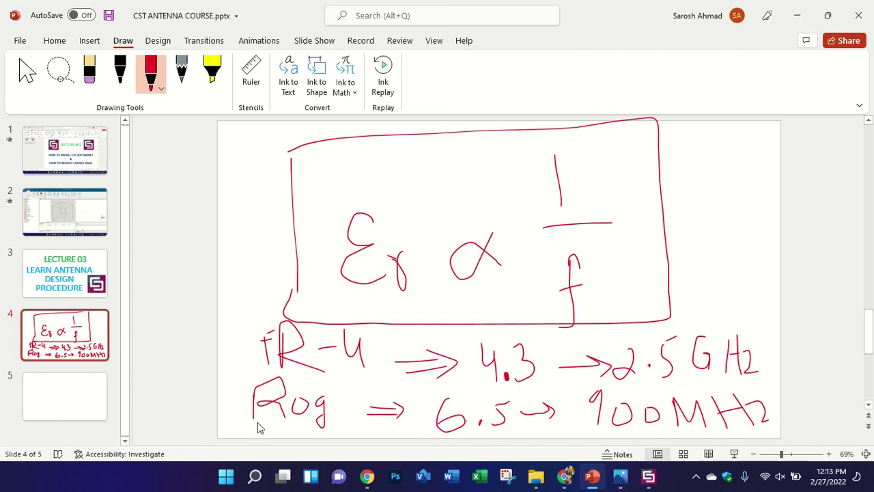
pyautogui.moveTo(254, 423)
pyautogui.mouseDown()
pyautogui.moveTo(349, 408)
pyautogui.moveTo(219, 406)
pyautogui.moveTo(259, 432)
pyautogui.mouseUp()
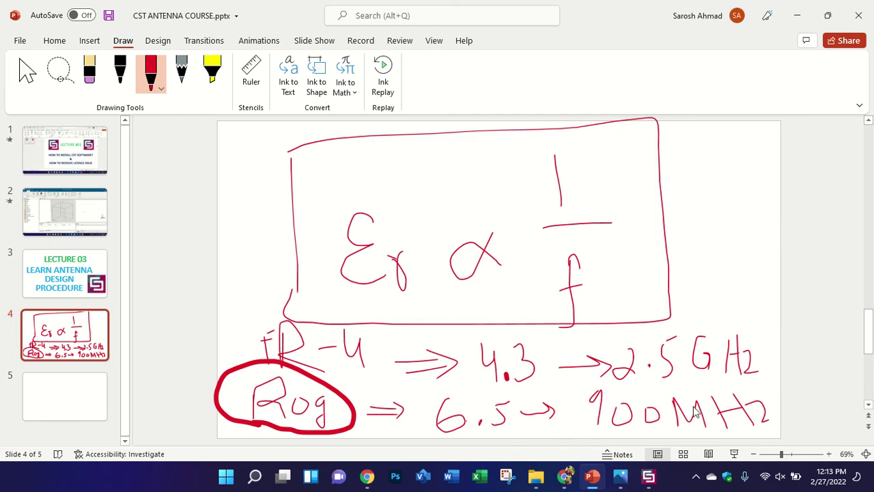
pyautogui.moveTo(694, 379)
pyautogui.mouseDown()
pyautogui.moveTo(710, 408)
pyautogui.moveTo(726, 373)
pyautogui.moveTo(732, 410)
pyautogui.moveTo(750, 402)
pyautogui.moveTo(757, 421)
pyautogui.mouseUp()
pyautogui.click(705, 388)
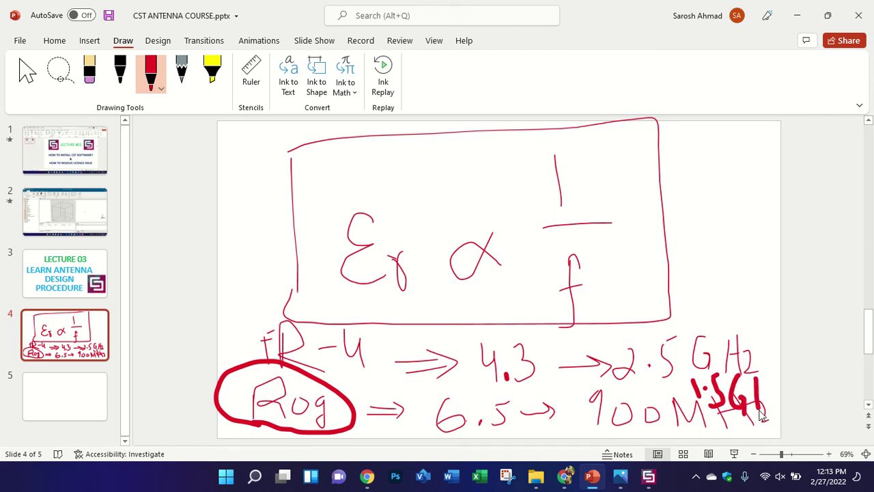
pyautogui.moveTo(768, 374)
pyautogui.mouseDown()
pyautogui.moveTo(768, 418)
pyautogui.moveTo(769, 396)
pyautogui.moveTo(791, 402)
pyautogui.mouseUp()
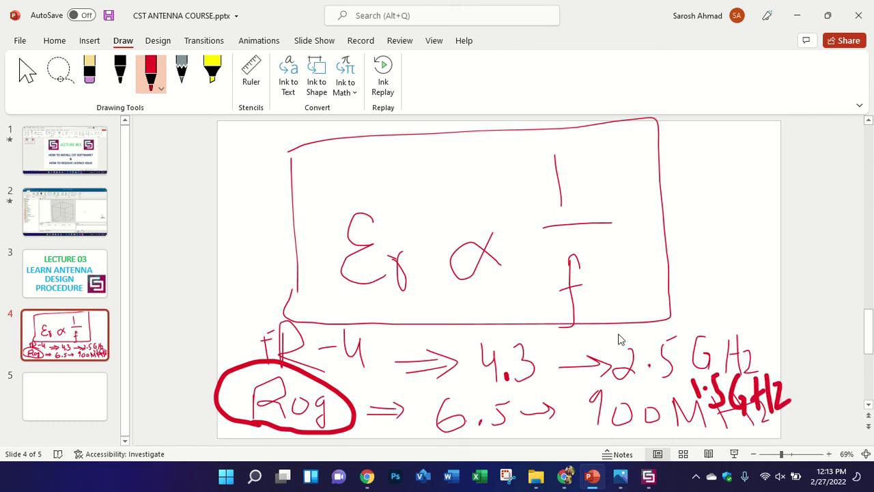
# Go to the blank slide 5 and handwrite "FR-4 → 20GHz" in red ink as its first line.
pyautogui.click(78, 390)
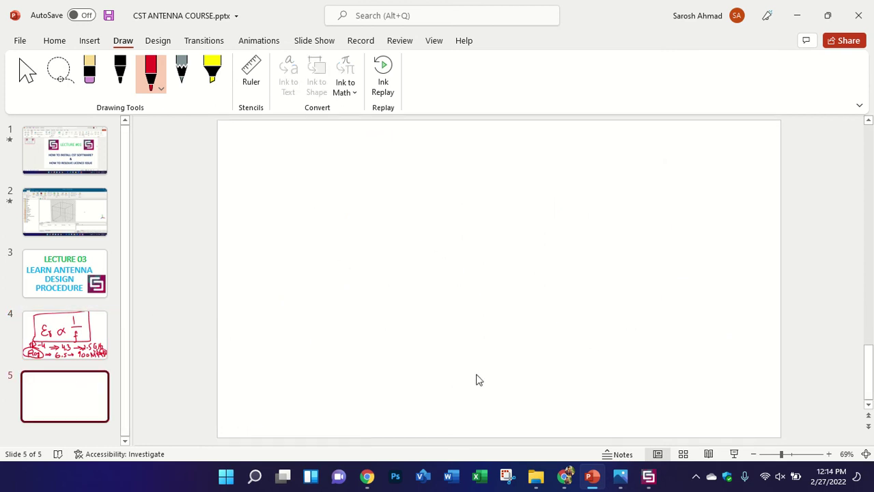
pyautogui.click(648, 477)
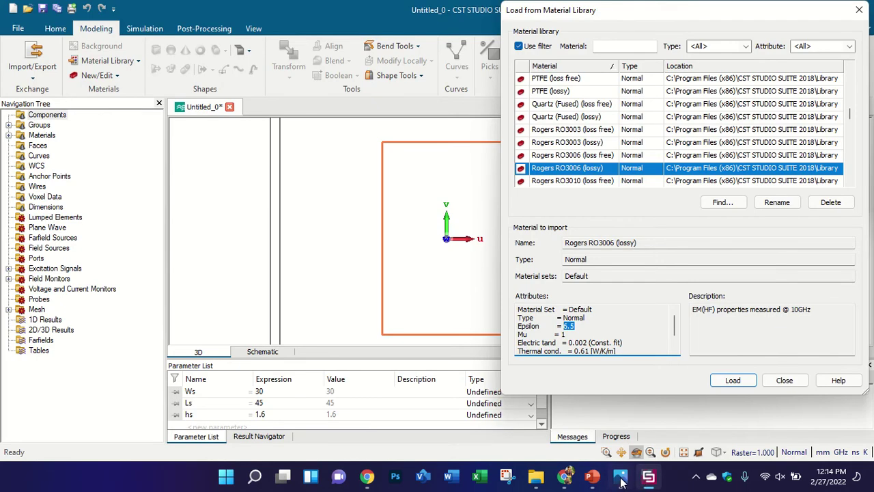
pyautogui.click(592, 476)
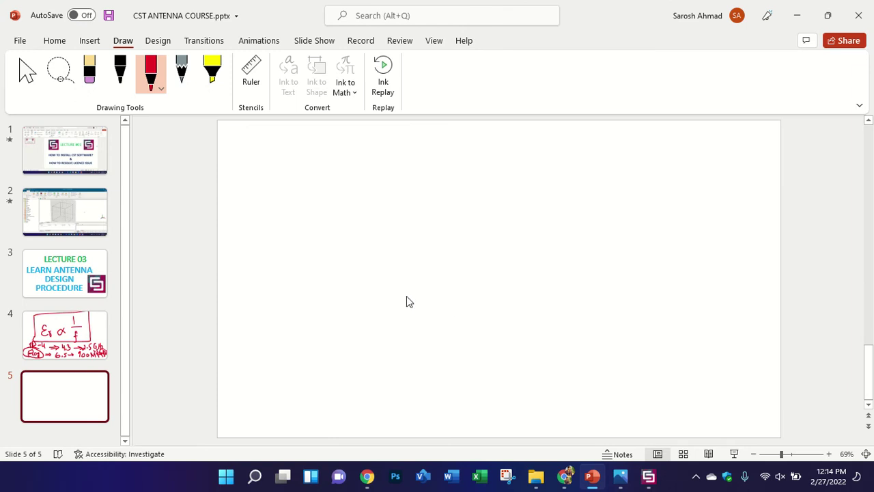
pyautogui.click(103, 335)
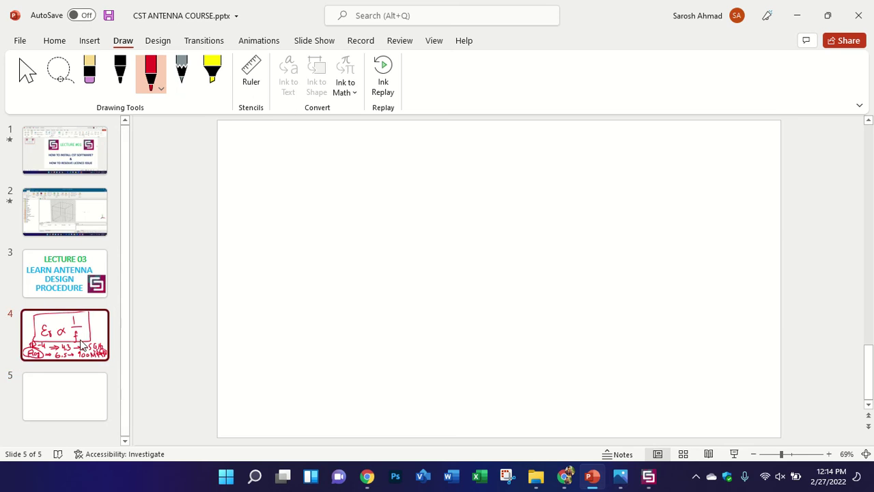
pyautogui.click(82, 389)
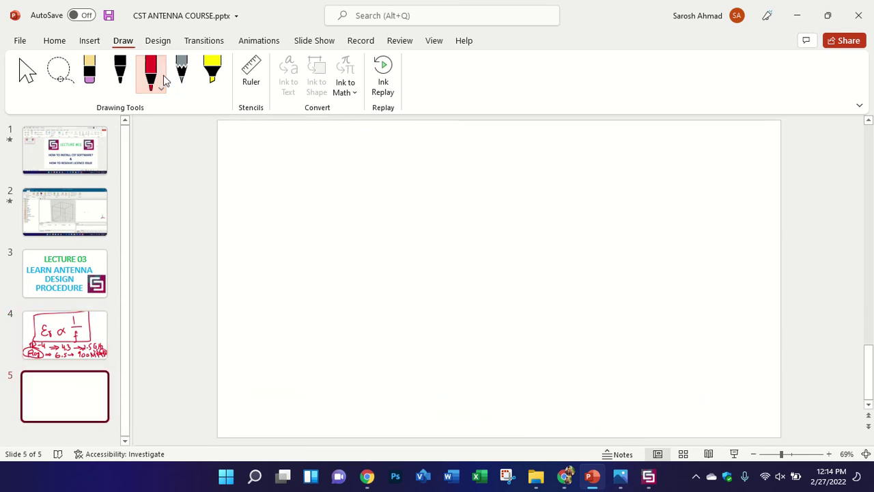
pyautogui.moveTo(299, 171)
pyautogui.mouseDown()
pyautogui.moveTo(306, 209)
pyautogui.moveTo(325, 164)
pyautogui.moveTo(321, 180)
pyautogui.moveTo(339, 205)
pyautogui.mouseUp()
pyautogui.moveTo(341, 154)
pyautogui.mouseDown()
pyautogui.moveTo(369, 205)
pyautogui.moveTo(393, 179)
pyautogui.mouseUp()
pyautogui.moveTo(419, 149)
pyautogui.mouseDown()
pyautogui.moveTo(443, 177)
pyautogui.moveTo(446, 213)
pyautogui.moveTo(540, 181)
pyautogui.moveTo(530, 201)
pyautogui.mouseUp()
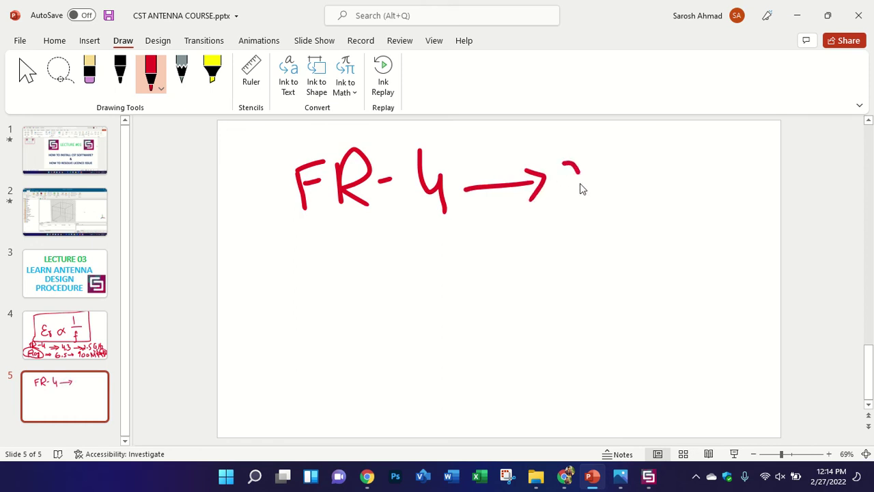
pyautogui.moveTo(580, 183); pyautogui.dragTo(587, 203)
pyautogui.moveTo(605, 164)
pyautogui.mouseDown()
pyautogui.moveTo(657, 196)
pyautogui.moveTo(656, 228)
pyautogui.mouseUp()
pyautogui.moveTo(675, 162)
pyautogui.mouseDown()
pyautogui.moveTo(676, 204)
pyautogui.moveTo(704, 206)
pyautogui.moveTo(701, 179)
pyautogui.mouseUp()
pyautogui.moveTo(706, 171)
pyautogui.mouseDown()
pyautogui.moveTo(718, 172)
pyautogui.moveTo(734, 196)
pyautogui.mouseUp()
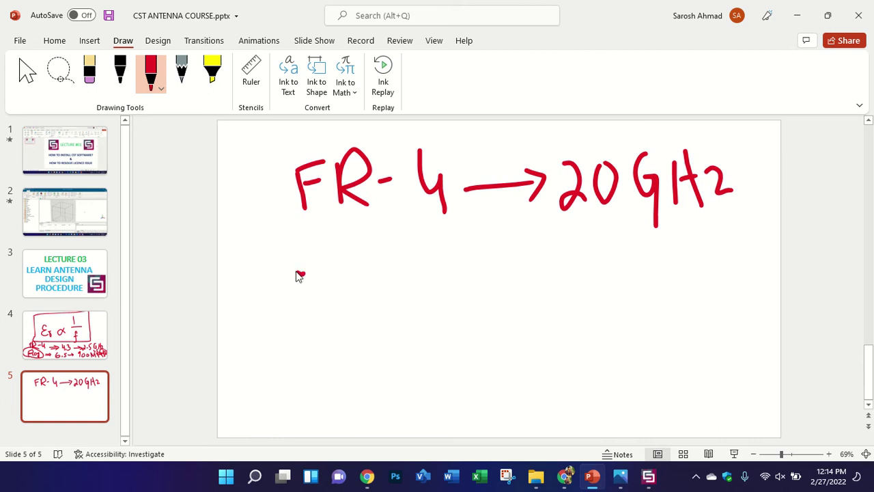
# Handwrite "20GHz → Rog" in red ink beneath the FR-4 line on slide 5.
pyautogui.moveTo(296, 275)
pyautogui.mouseDown()
pyautogui.moveTo(301, 314)
pyautogui.moveTo(327, 323)
pyautogui.mouseUp()
pyautogui.moveTo(333, 277); pyautogui.dragTo(334, 278)
pyautogui.moveTo(386, 258)
pyautogui.mouseDown()
pyautogui.moveTo(368, 290)
pyautogui.moveTo(392, 289)
pyautogui.moveTo(399, 324)
pyautogui.mouseUp()
pyautogui.moveTo(414, 264); pyautogui.dragTo(415, 314)
pyautogui.moveTo(440, 253); pyautogui.dragTo(459, 313)
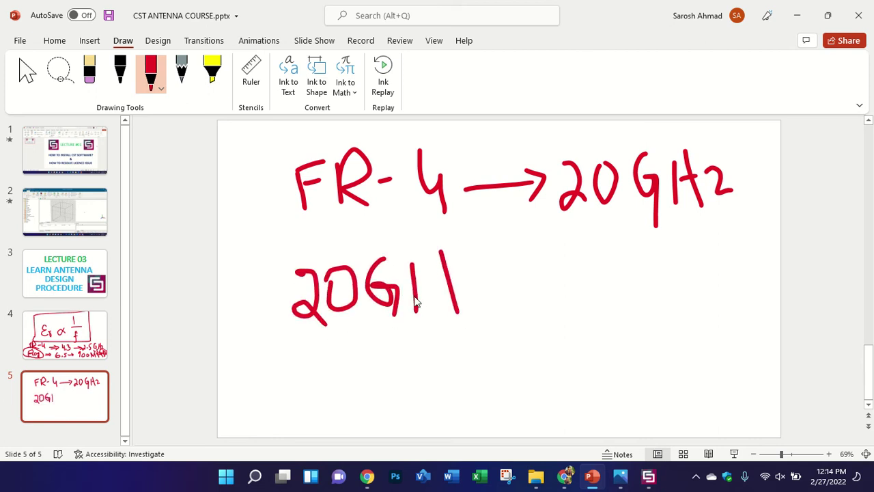
pyautogui.moveTo(414, 295); pyautogui.dragTo(444, 290)
pyautogui.moveTo(465, 276); pyautogui.dragTo(498, 309)
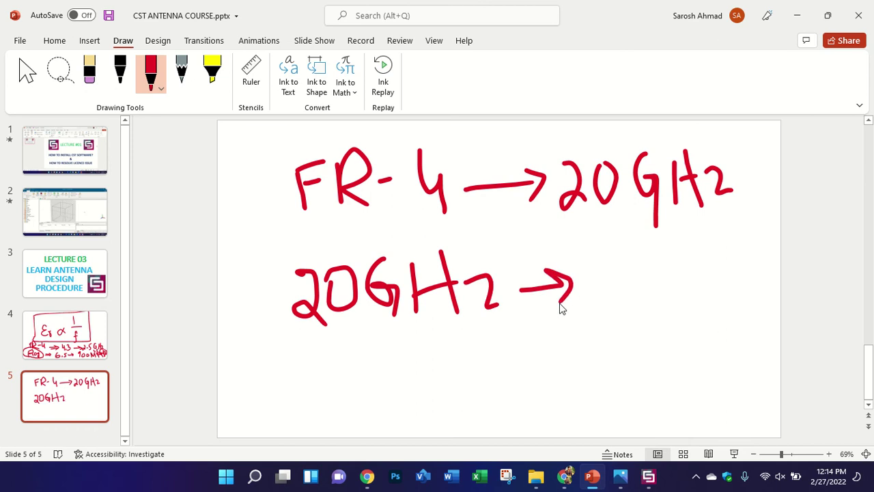
pyautogui.moveTo(606, 250)
pyautogui.mouseDown()
pyautogui.moveTo(611, 299)
pyautogui.moveTo(639, 301)
pyautogui.mouseUp()
pyautogui.moveTo(649, 277); pyautogui.dragTo(649, 308)
pyautogui.moveTo(693, 275)
pyautogui.mouseDown()
pyautogui.moveTo(679, 382)
pyautogui.moveTo(702, 314)
pyautogui.mouseUp()
# Complete the second line to read ">20GHz → Roger" and circle the word "Roger".
pyautogui.click(239, 276)
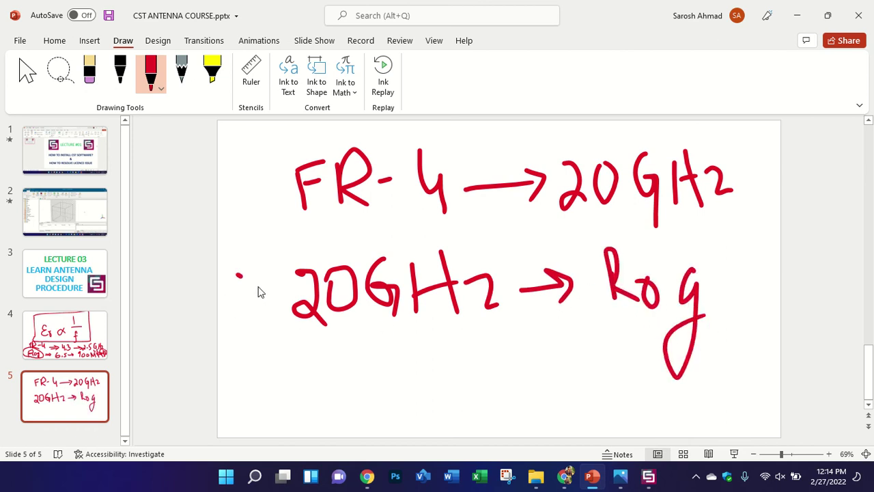
pyautogui.moveTo(236, 273); pyautogui.dragTo(252, 317)
pyautogui.moveTo(699, 293)
pyautogui.mouseDown()
pyautogui.moveTo(710, 272)
pyautogui.moveTo(719, 303)
pyautogui.mouseUp()
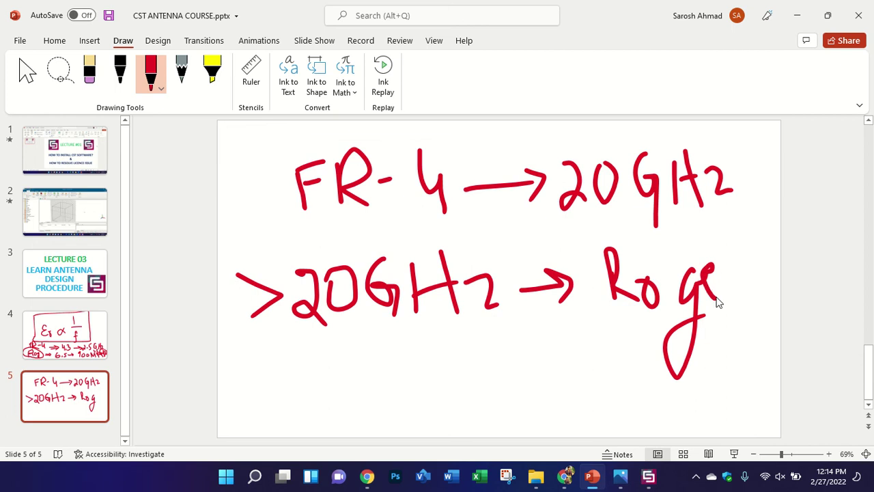
pyautogui.moveTo(722, 271)
pyautogui.mouseDown()
pyautogui.moveTo(726, 298)
pyautogui.moveTo(740, 253)
pyautogui.mouseUp()
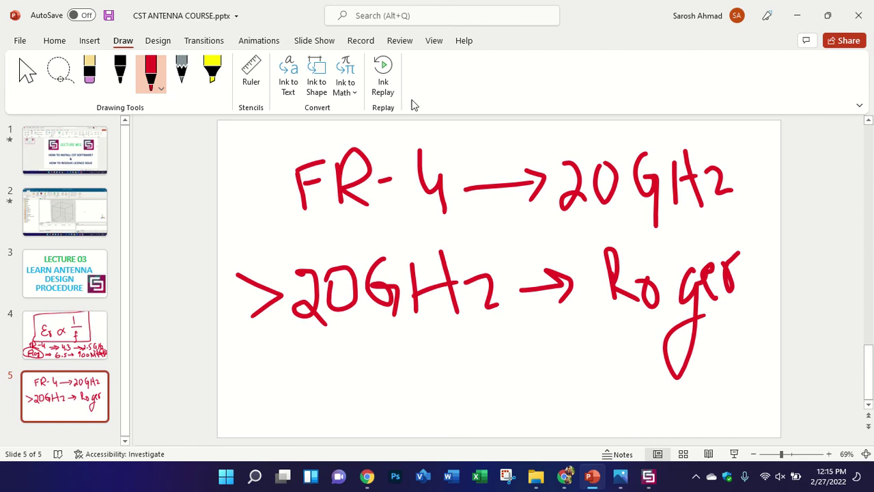
pyautogui.moveTo(616, 335)
pyautogui.mouseDown()
pyautogui.moveTo(656, 348)
pyautogui.moveTo(749, 250)
pyautogui.moveTo(574, 285)
pyautogui.moveTo(627, 343)
pyautogui.mouseUp()
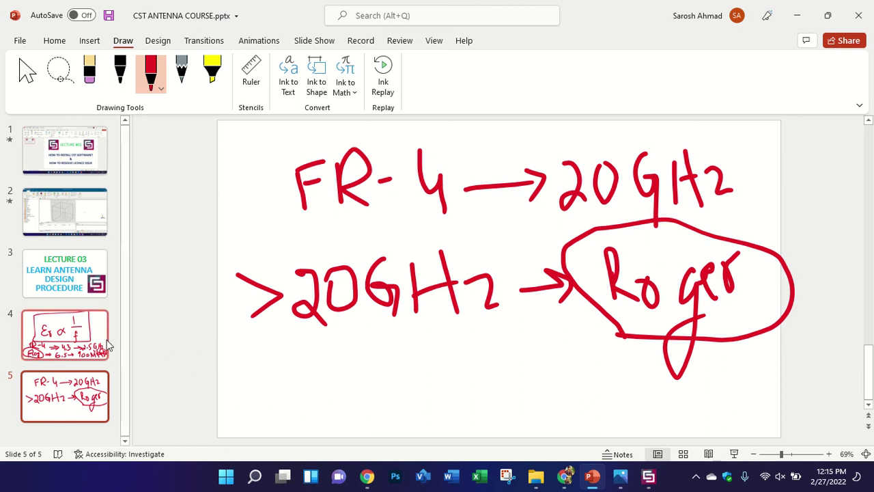
# Switch to CST Studio Suite, browse the polymer, Preperm and Rogers library materials, and examine the attributes of Preperm L960HF (loss free).
pyautogui.click(650, 481)
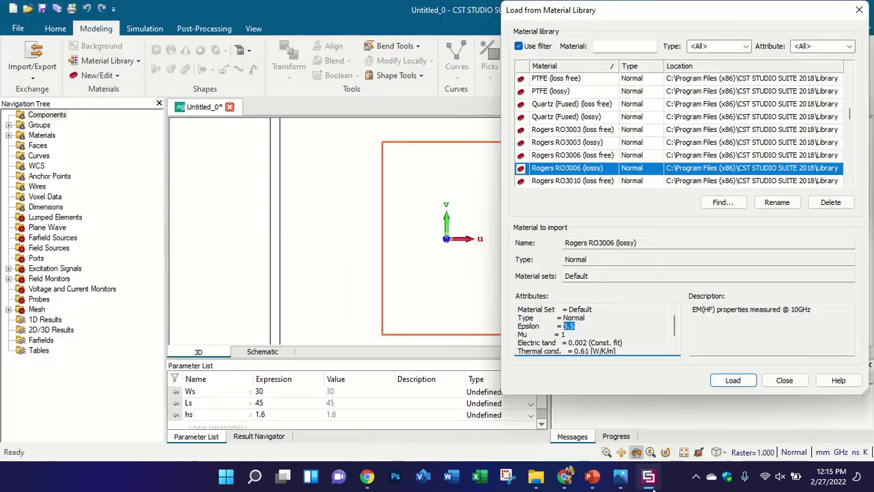
pyautogui.click(593, 478)
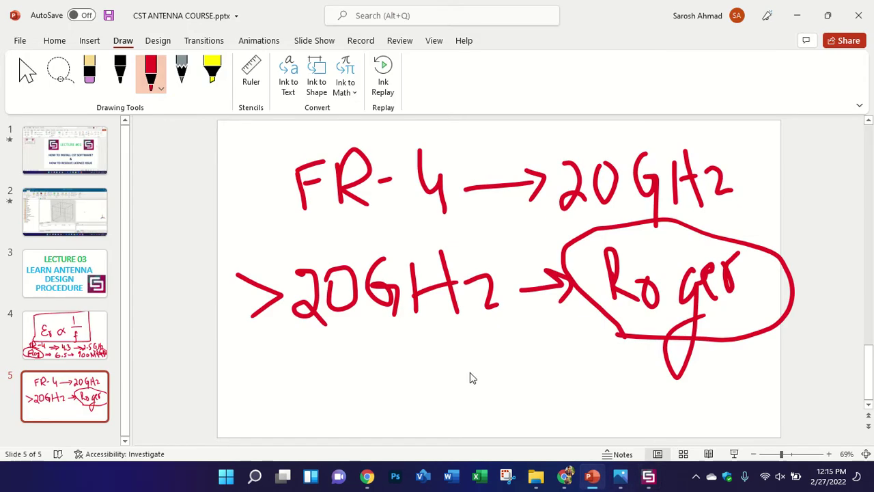
pyautogui.click(648, 476)
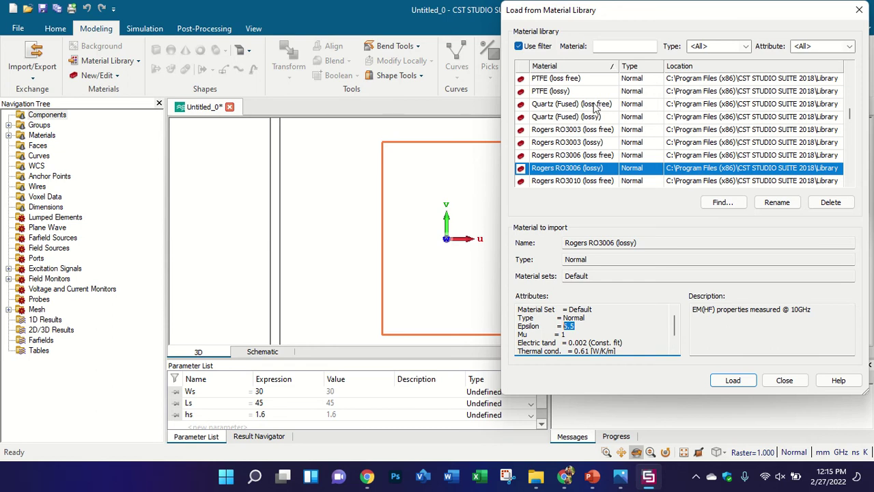
pyautogui.scroll(-1, 645, 157)
pyautogui.scroll(12, 645, 157)
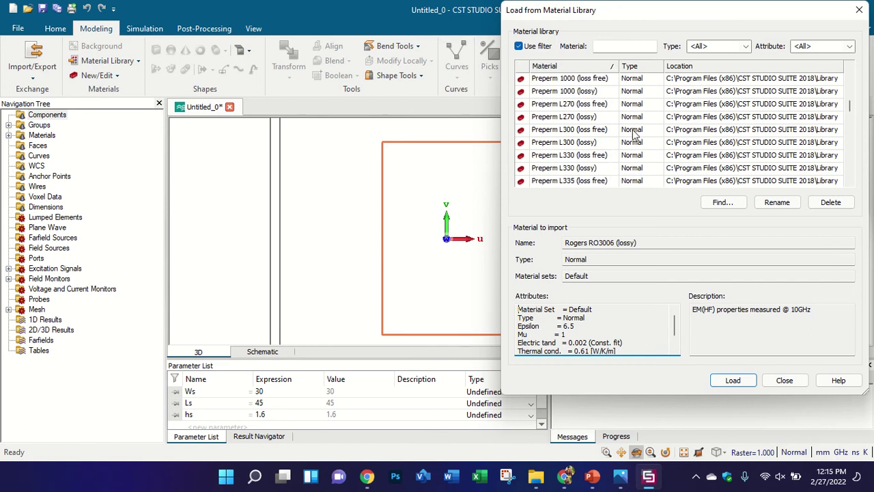
pyautogui.scroll(-6, 633, 134)
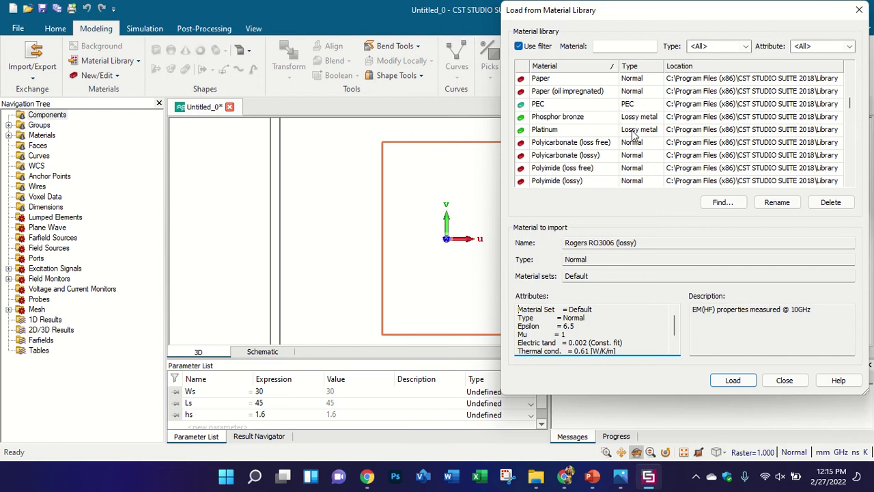
pyautogui.scroll(-8, 601, 130)
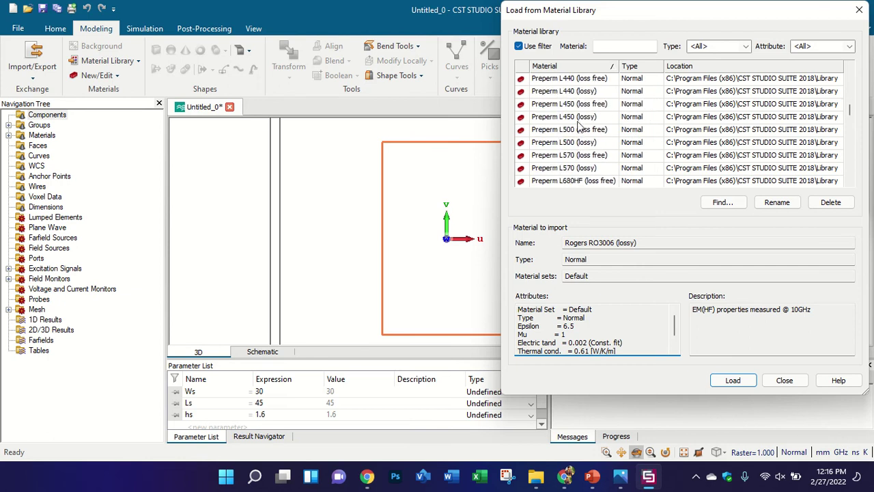
pyautogui.scroll(-4, 579, 125)
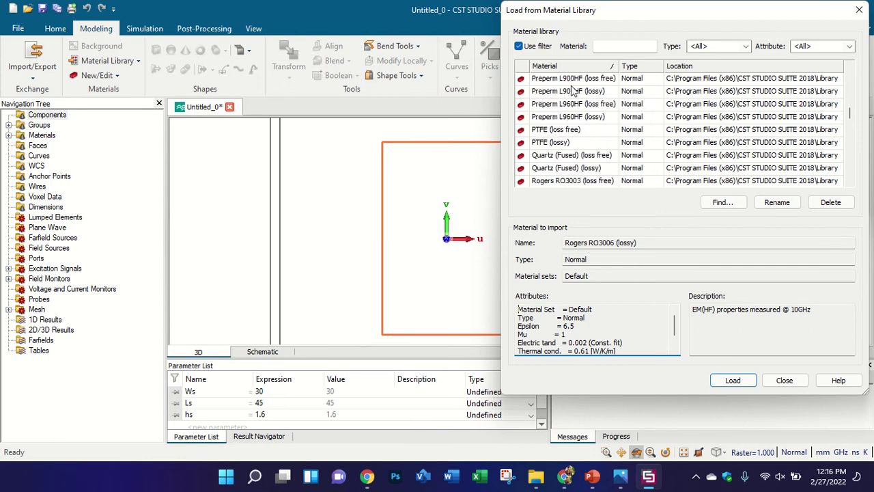
pyautogui.click(578, 106)
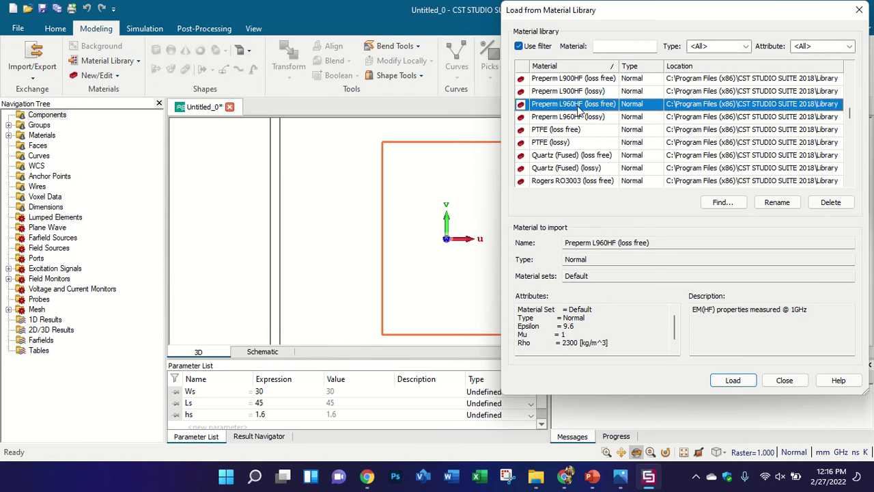
# Select FR-4 (loss free) in the material library and look through the materials listed after it.
pyautogui.press('f')
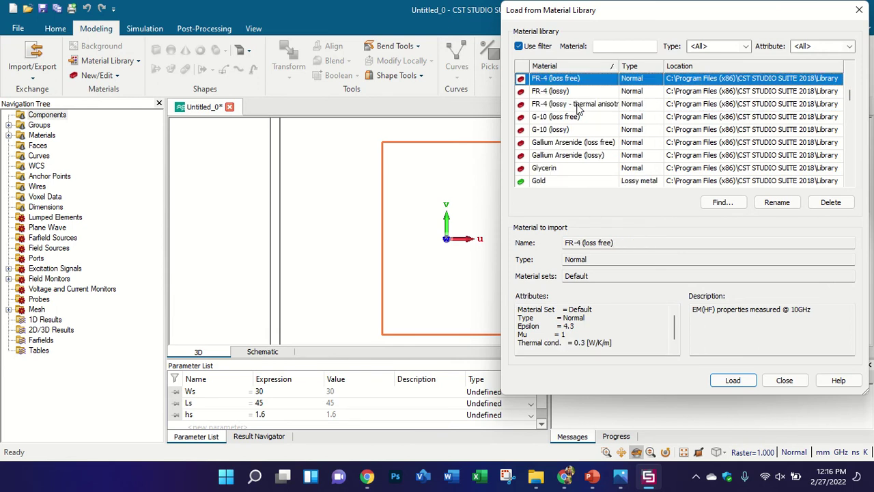
pyautogui.scroll(-5, 578, 109)
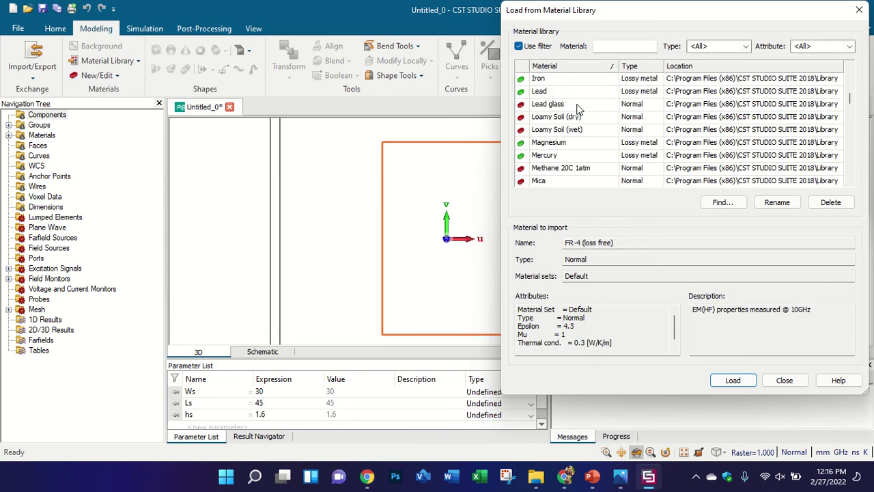
pyautogui.scroll(6, 579, 110)
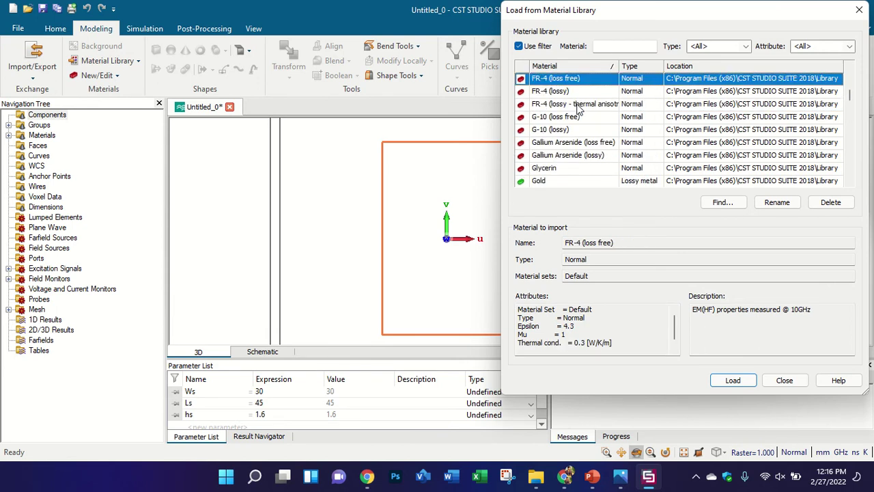
# Switch to PowerPoint and start a third handwritten line on slide 5 reading "FR-4 ⇒".
pyautogui.click(605, 479)
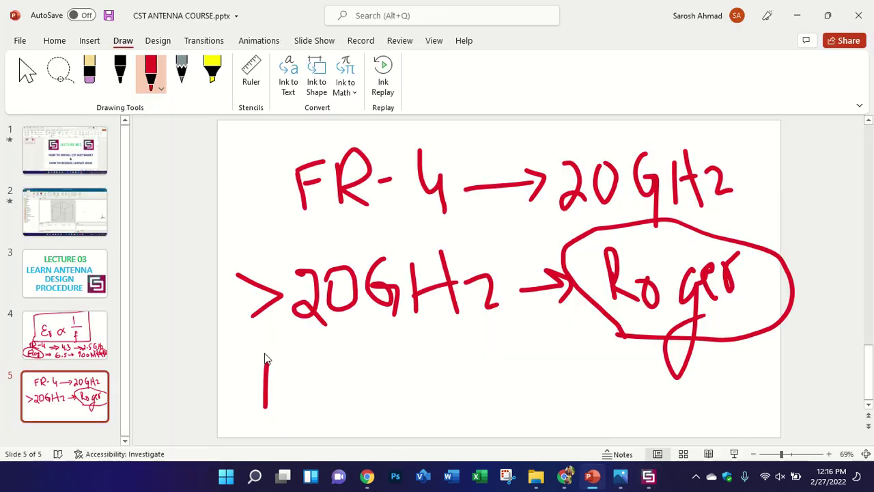
pyautogui.moveTo(263, 352); pyautogui.dragTo(312, 351)
pyautogui.moveTo(262, 380); pyautogui.dragTo(293, 379)
pyautogui.moveTo(312, 350)
pyautogui.mouseDown()
pyautogui.moveTo(319, 404)
pyautogui.moveTo(348, 355)
pyautogui.moveTo(326, 382)
pyautogui.moveTo(369, 403)
pyautogui.moveTo(405, 384)
pyautogui.mouseUp()
pyautogui.moveTo(413, 352); pyautogui.dragTo(441, 384)
pyautogui.moveTo(440, 368)
pyautogui.mouseDown()
pyautogui.moveTo(444, 411)
pyautogui.moveTo(487, 387)
pyautogui.moveTo(491, 418)
pyautogui.mouseUp()
# Handwrite the FR-4 thicknesses "1.6 / 3.2mm" after the arrow and add "0.8mm" above them.
pyautogui.moveTo(544, 371); pyautogui.dragTo(545, 381)
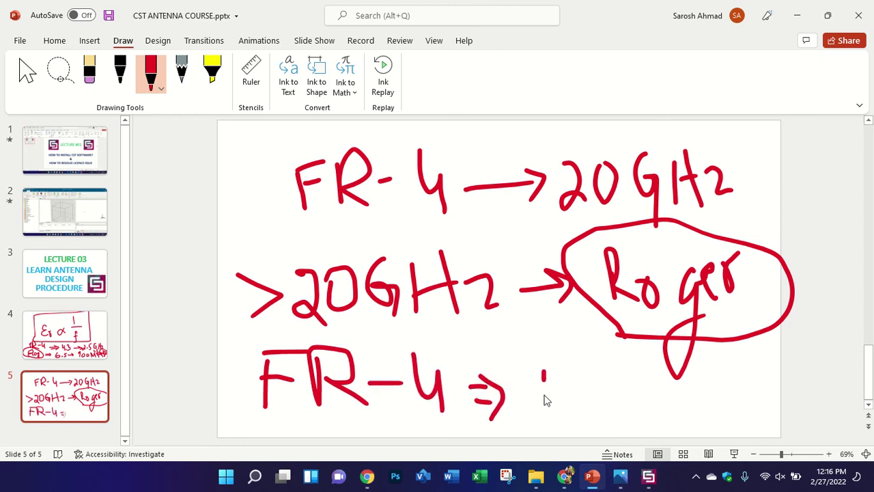
pyautogui.moveTo(597, 376)
pyautogui.mouseDown()
pyautogui.moveTo(584, 419)
pyautogui.moveTo(581, 408)
pyautogui.mouseUp()
pyautogui.moveTo(642, 351); pyautogui.dragTo(634, 441)
pyautogui.moveTo(657, 380)
pyautogui.mouseDown()
pyautogui.moveTo(671, 404)
pyautogui.moveTo(655, 423)
pyautogui.mouseUp()
pyautogui.click(703, 418)
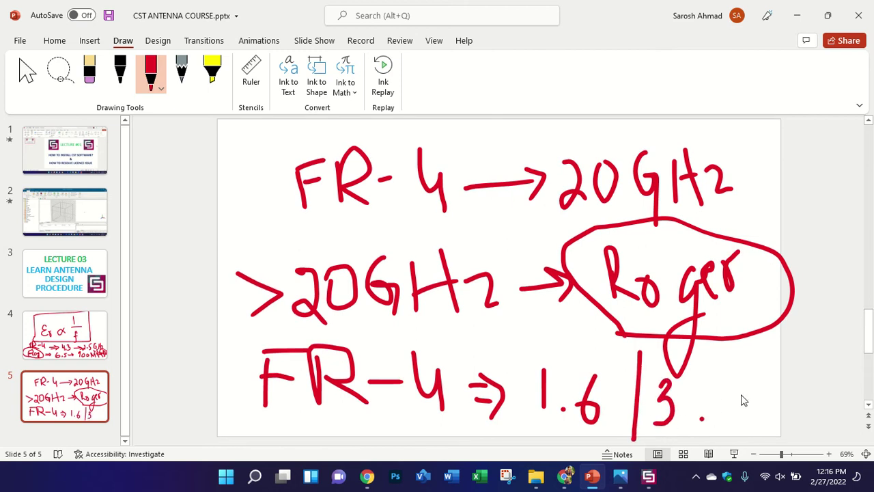
pyautogui.moveTo(748, 379)
pyautogui.mouseDown()
pyautogui.moveTo(751, 422)
pyautogui.moveTo(768, 432)
pyautogui.moveTo(834, 409)
pyautogui.moveTo(854, 383)
pyautogui.moveTo(862, 407)
pyautogui.mouseUp()
pyautogui.moveTo(482, 324)
pyautogui.mouseDown()
pyautogui.moveTo(478, 345)
pyautogui.moveTo(491, 328)
pyautogui.moveTo(533, 356)
pyautogui.moveTo(512, 318)
pyautogui.moveTo(541, 358)
pyautogui.moveTo(593, 347)
pyautogui.mouseUp()
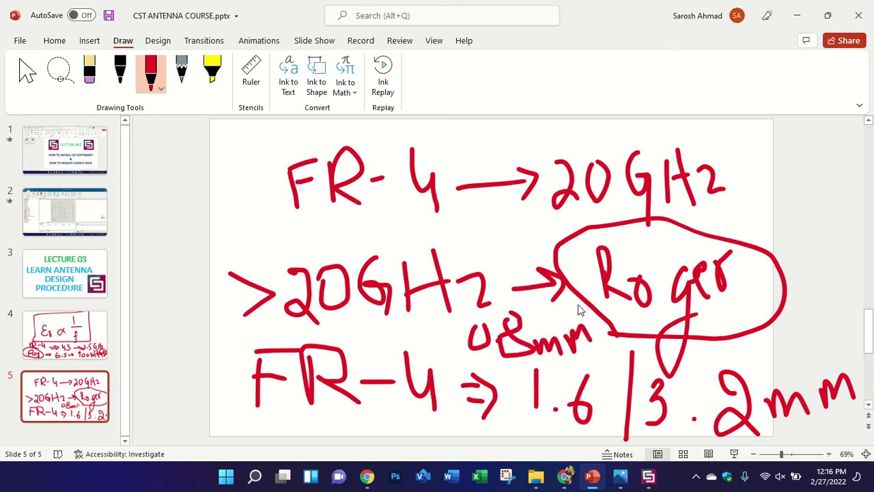
pyautogui.click(492, 350)
# Switch to CST Studio Suite and load FR-4 (lossy) from the material library as the brick's material.
pyautogui.click(649, 481)
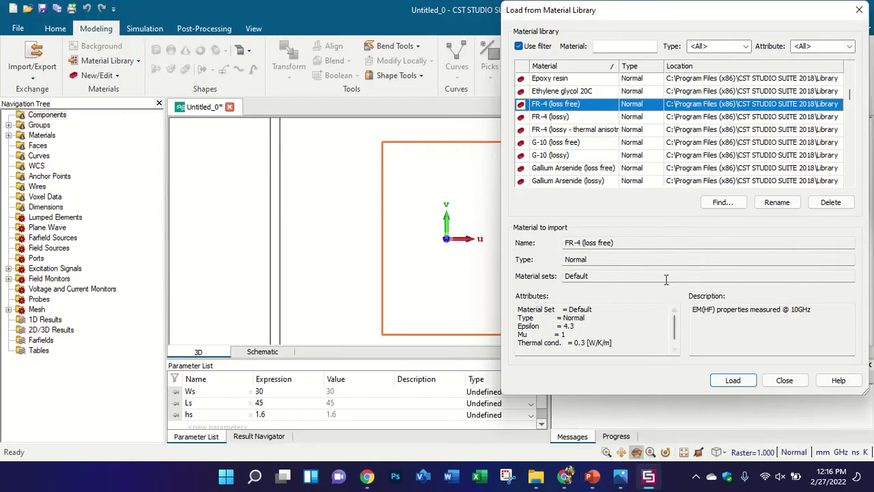
pyautogui.scroll(-1, 604, 181)
pyautogui.scroll(3, 663, 120)
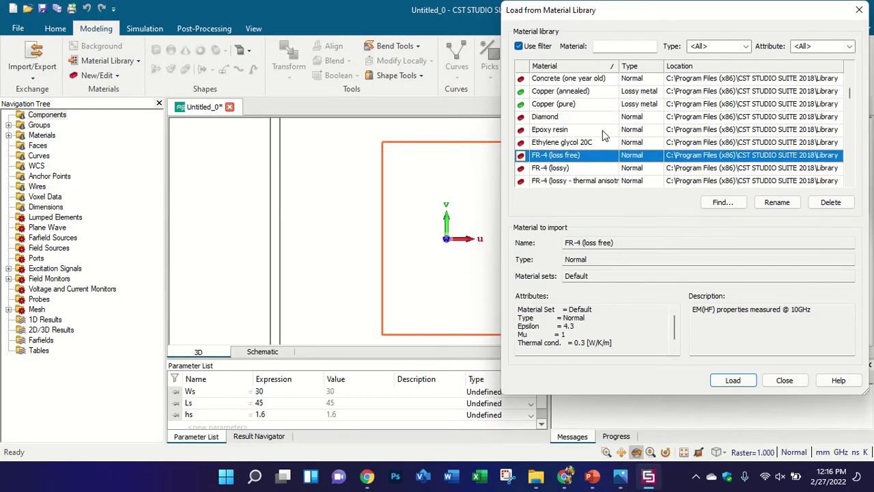
pyautogui.click(571, 168)
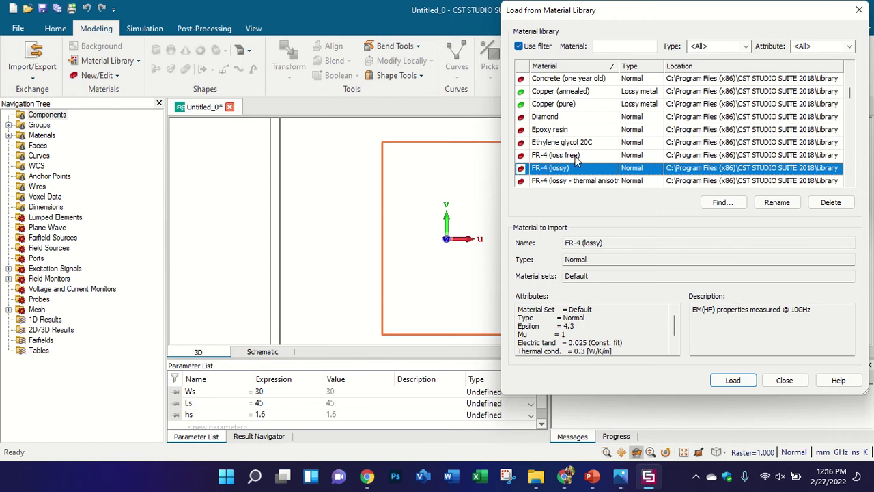
pyautogui.scroll(-3, 577, 158)
pyautogui.scroll(-6, 577, 159)
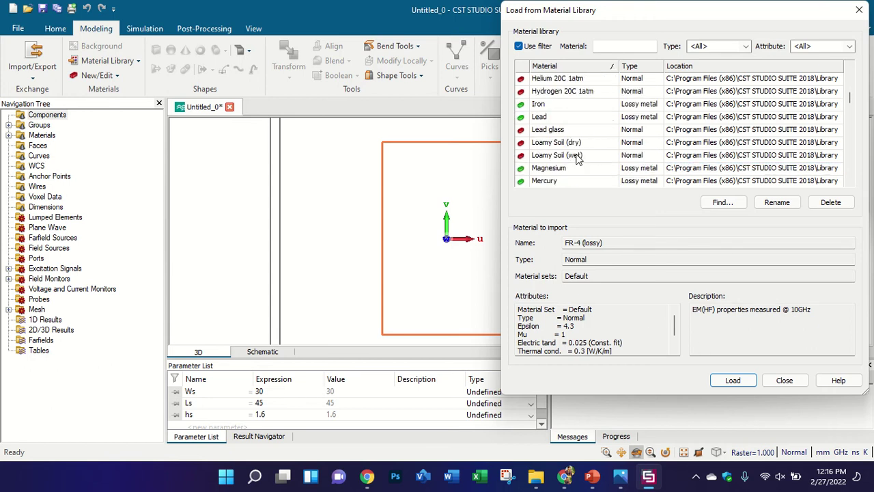
pyautogui.scroll(4, 577, 158)
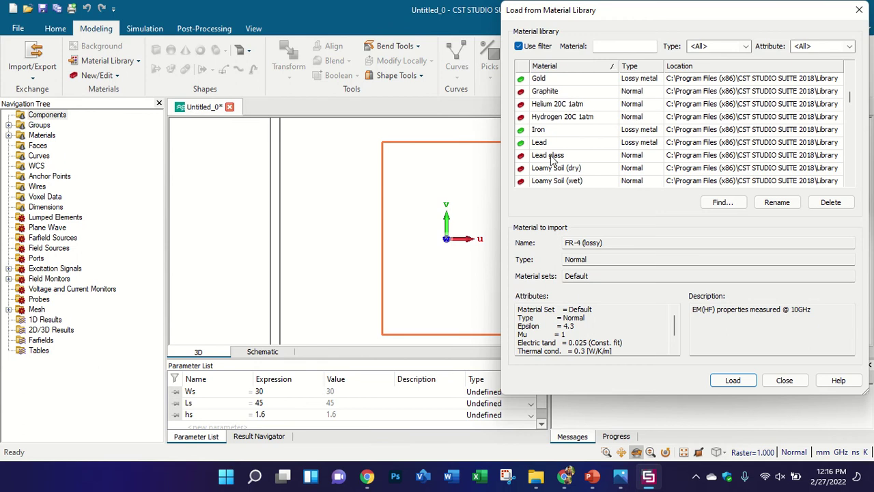
pyautogui.scroll(4, 560, 147)
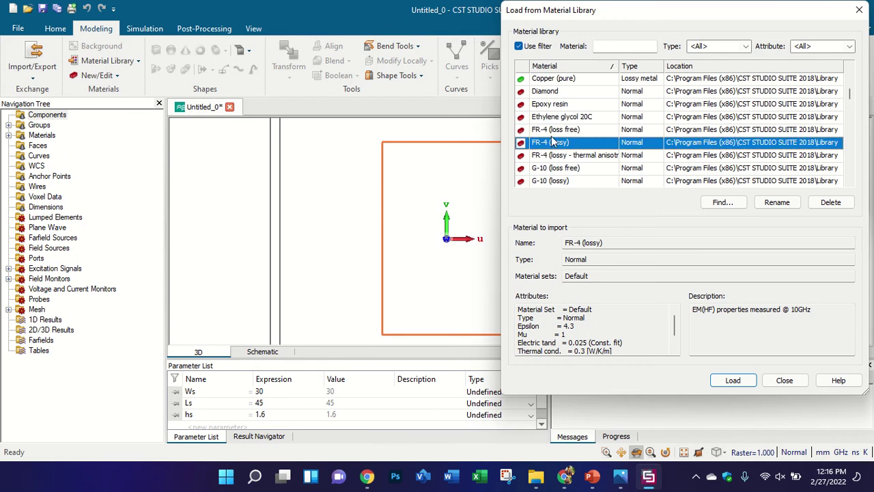
pyautogui.click(733, 380)
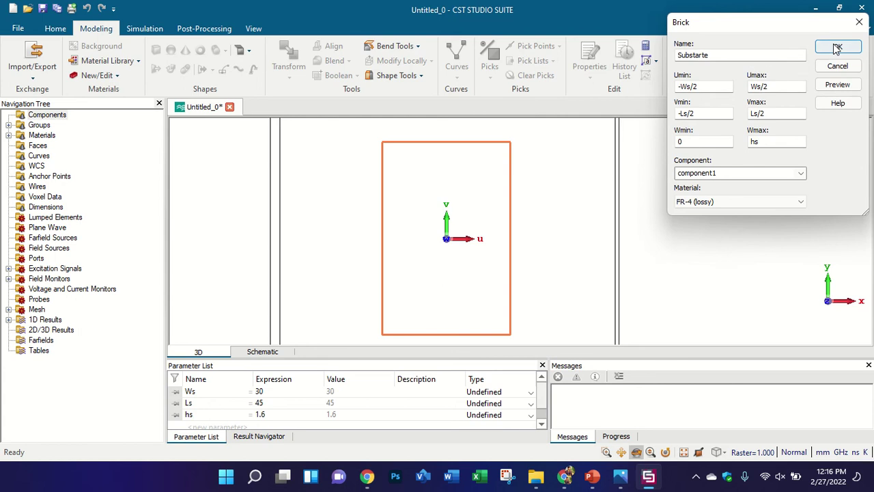
# Create the substrate brick with the entered parametric dimensions, check it in 3D, and expand component1 to show it.
pyautogui.click(837, 48)
pyautogui.moveTo(368, 181); pyautogui.dragTo(359, 146)
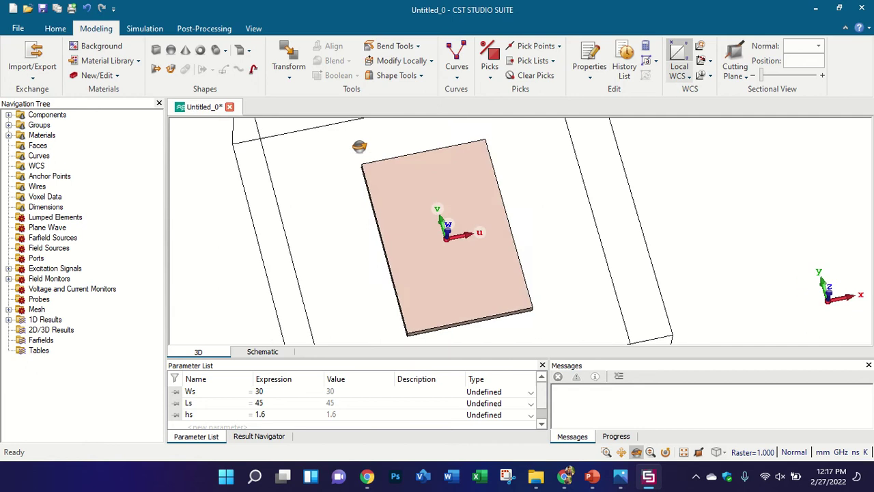
pyautogui.press('KP_5')
pyautogui.click(9, 115)
pyautogui.click(21, 125)
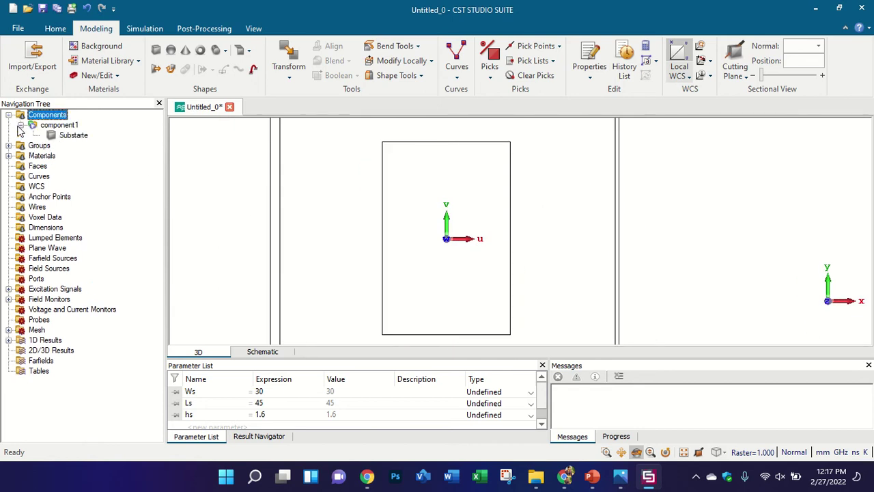
# Start a new material for the substrate solid and set its epsilon to 4.3.
pyautogui.rightClick(61, 136)
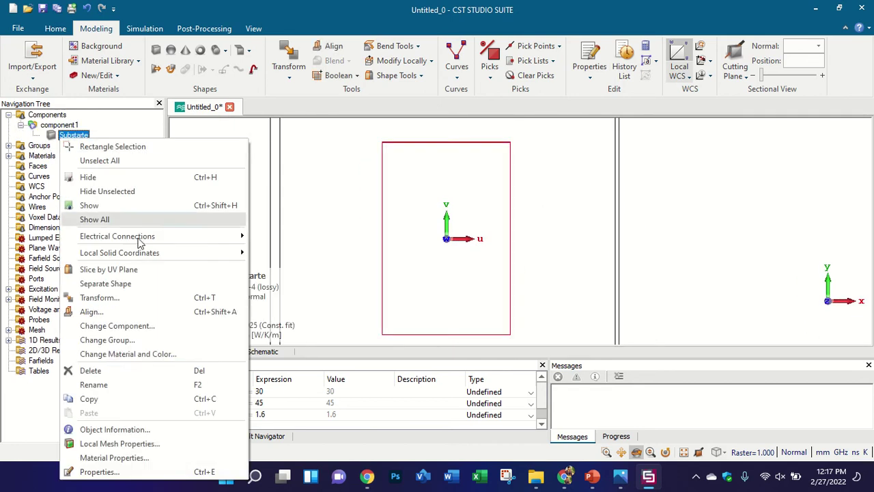
pyautogui.click(127, 362)
pyautogui.rightClick(71, 136)
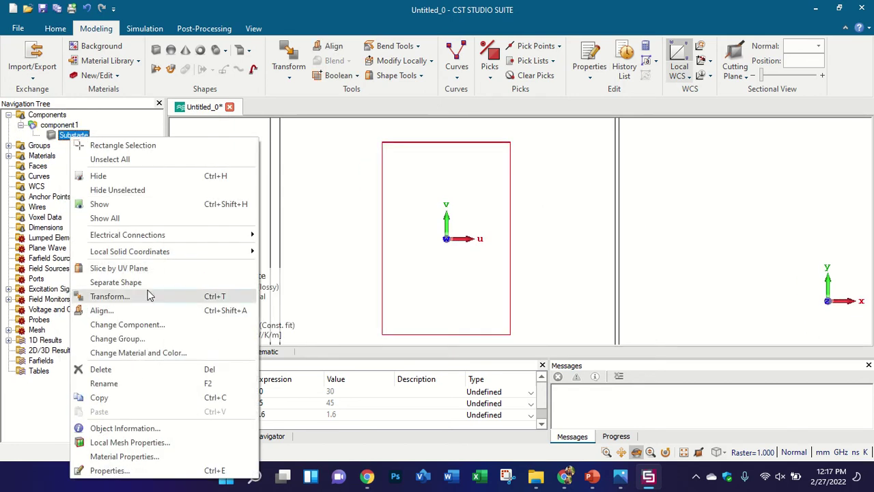
pyautogui.click(137, 352)
pyautogui.click(387, 245)
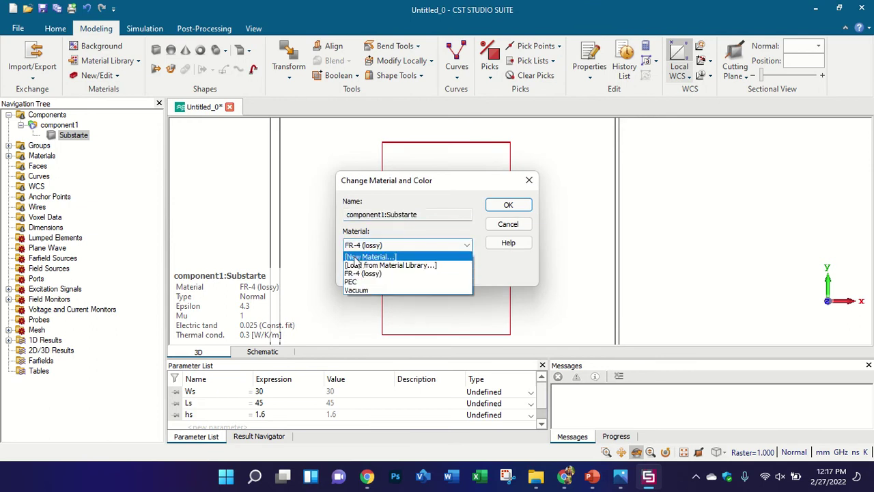
pyautogui.click(359, 257)
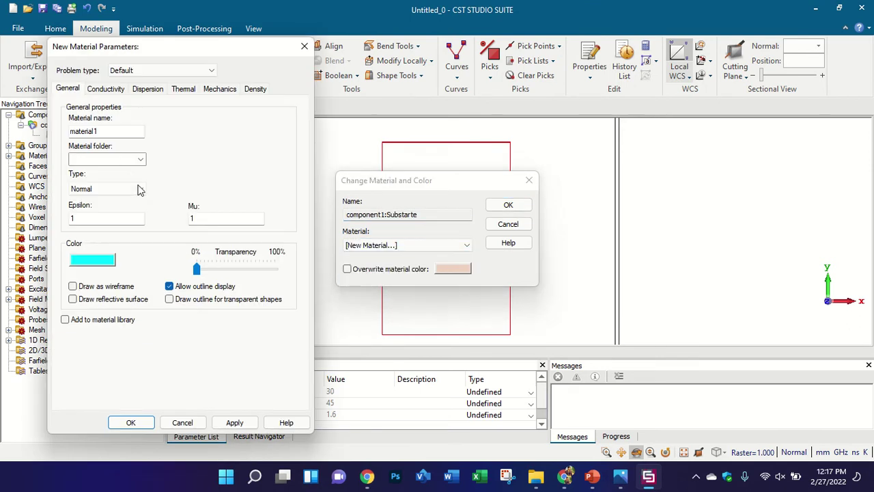
pyautogui.click(108, 89)
pyautogui.click(67, 90)
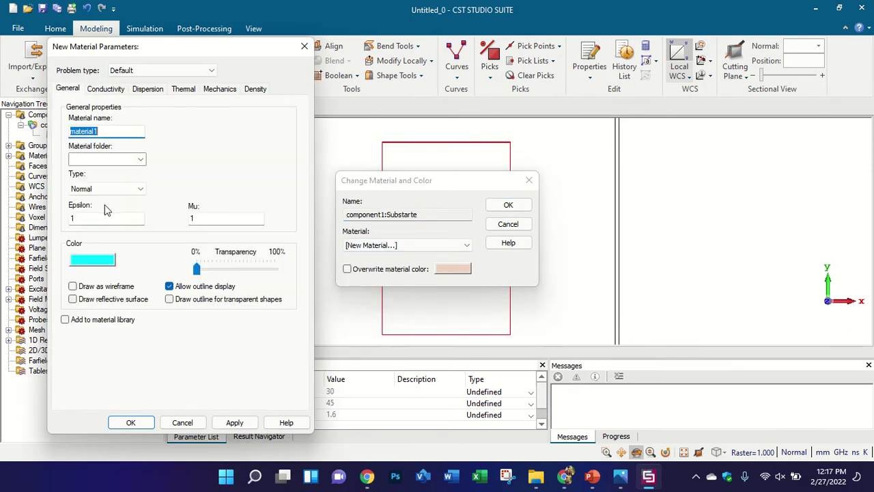
pyautogui.doubleClick(76, 218)
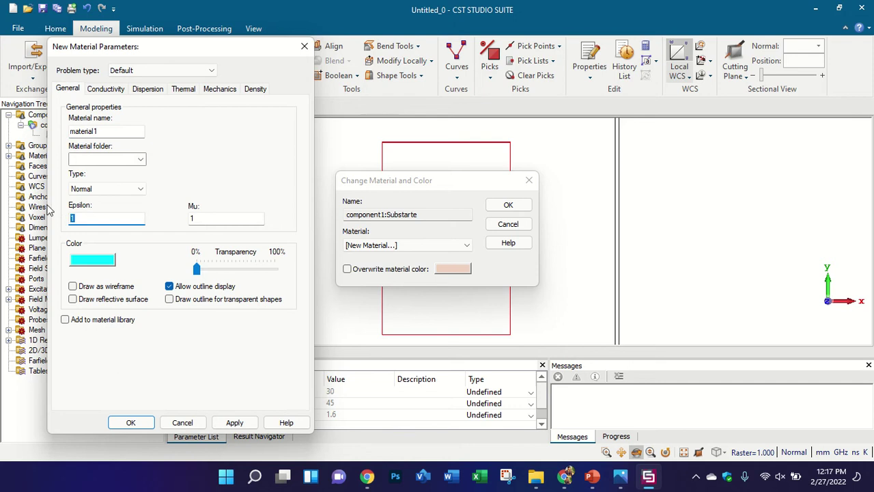
pyautogui.write('4.3')
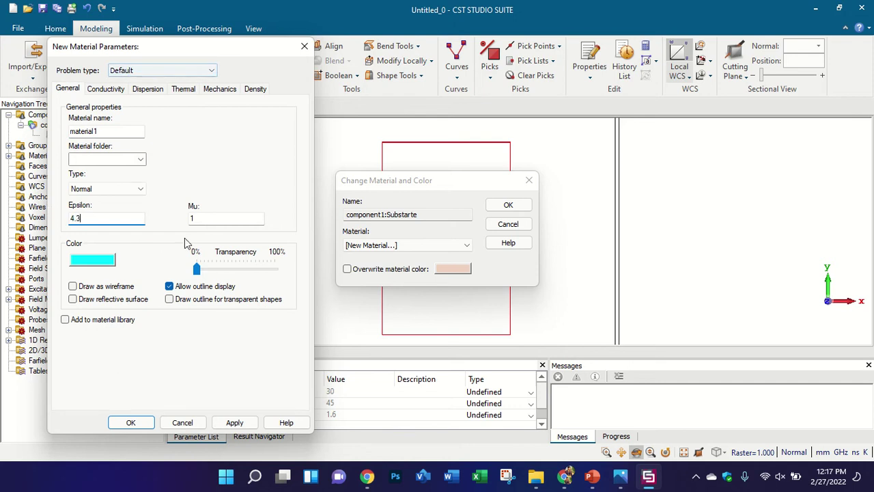
pyautogui.doubleClick(192, 218)
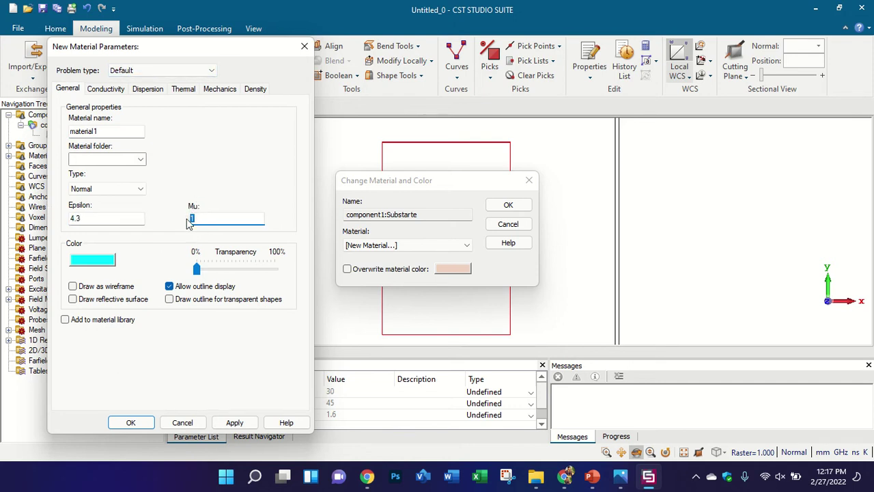
# Set the new material's electric tangent delta to 0.03231 and assign the material to the substrate.
pyautogui.click(115, 92)
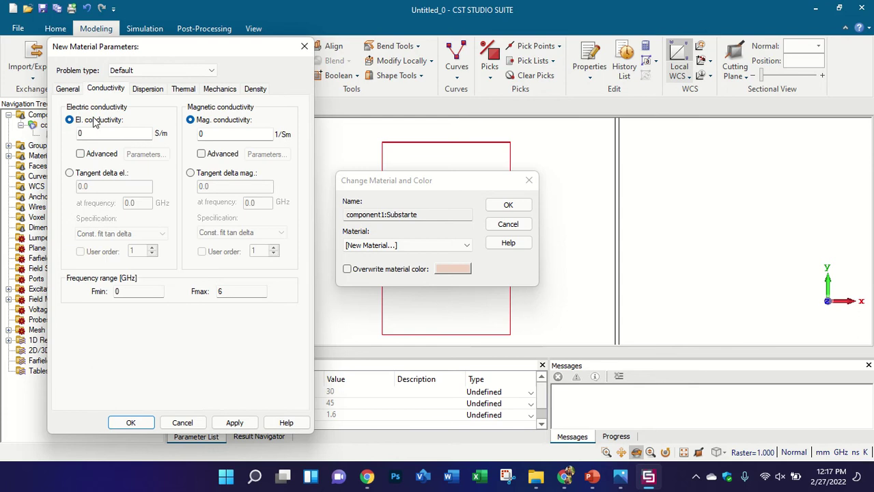
pyautogui.click(70, 173)
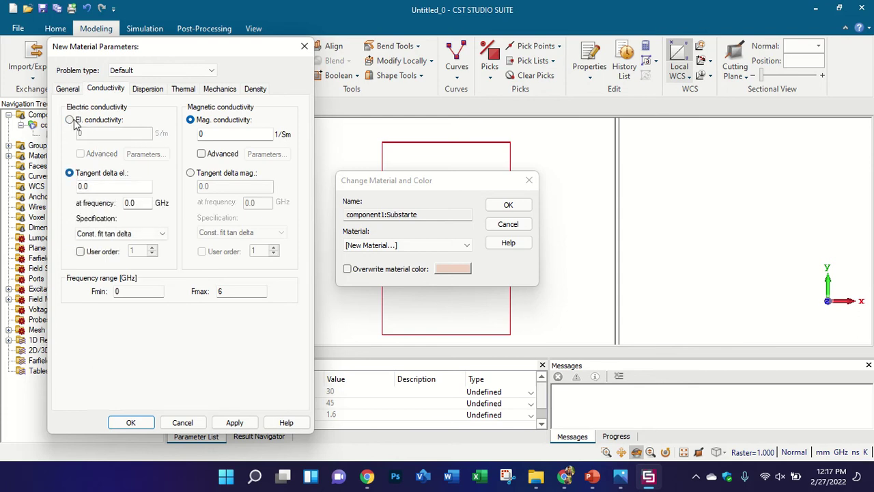
pyautogui.click(70, 120)
pyautogui.click(71, 173)
pyautogui.click(99, 192)
pyautogui.click(131, 422)
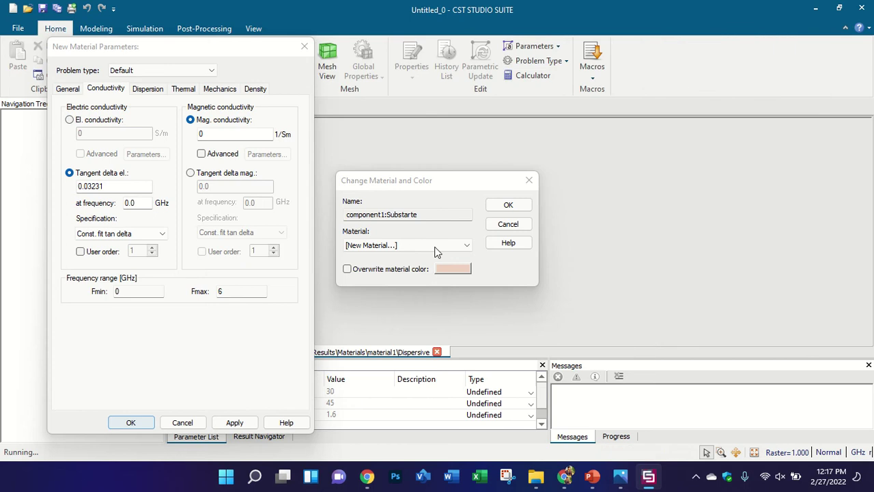
pyautogui.click(507, 207)
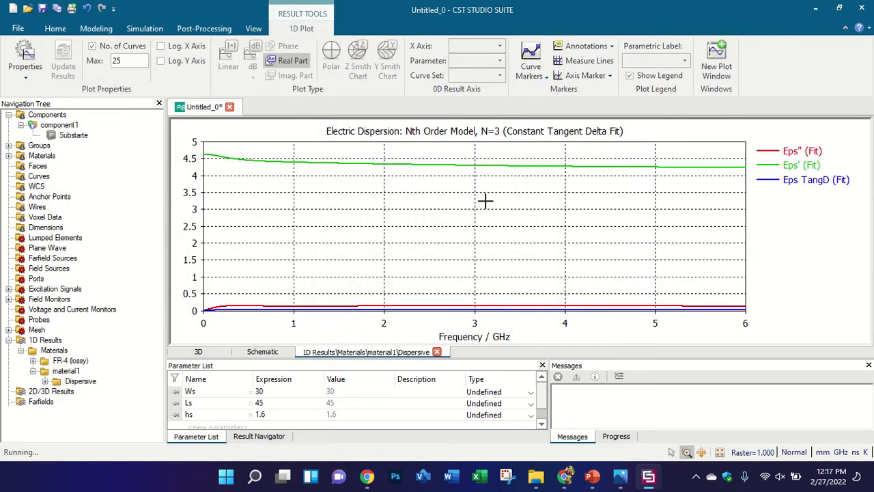
# Check the substrate's properties in the 3D view and change its material back to FR-4 (lossy).
pyautogui.click(61, 126)
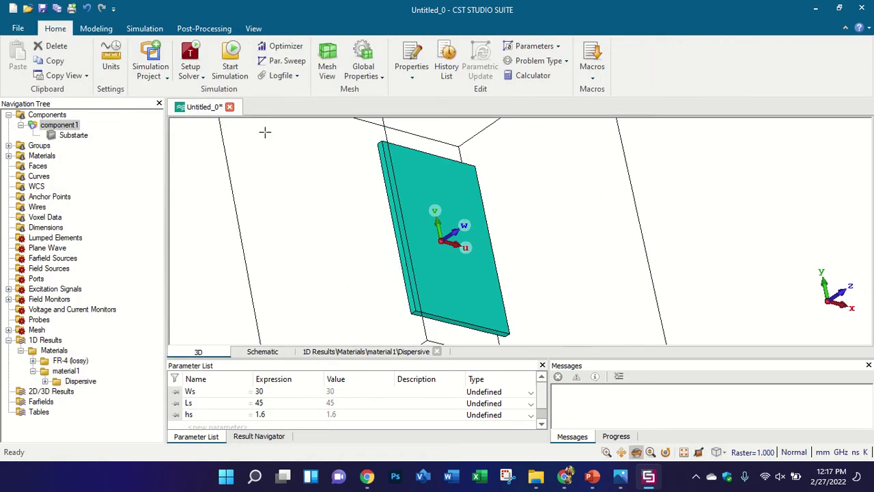
pyautogui.click(83, 135)
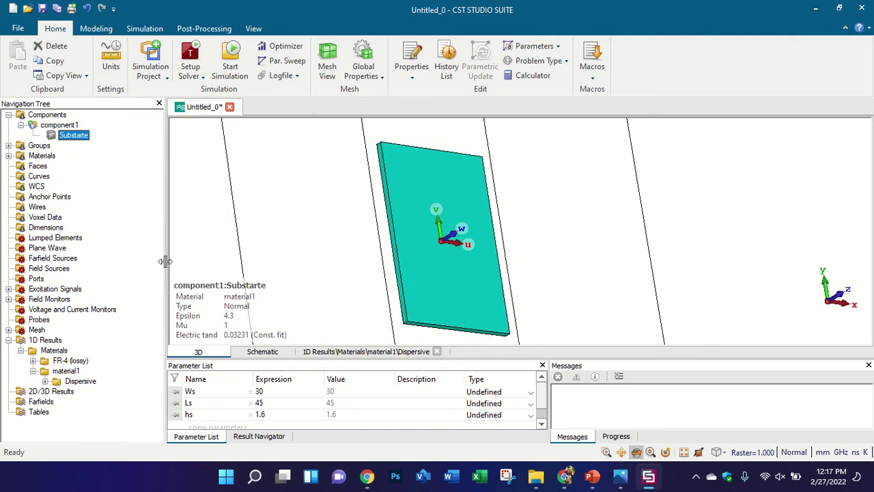
pyautogui.moveTo(275, 267); pyautogui.dragTo(375, 203)
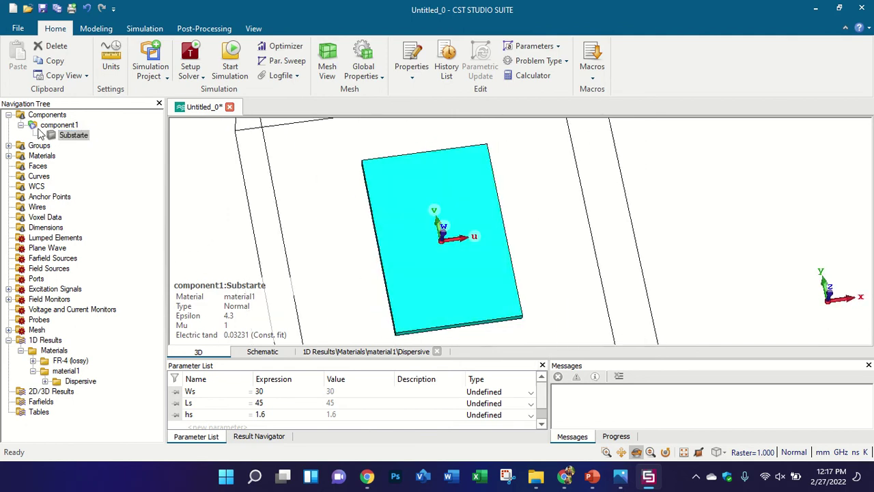
pyautogui.rightClick(62, 134)
pyautogui.click(164, 348)
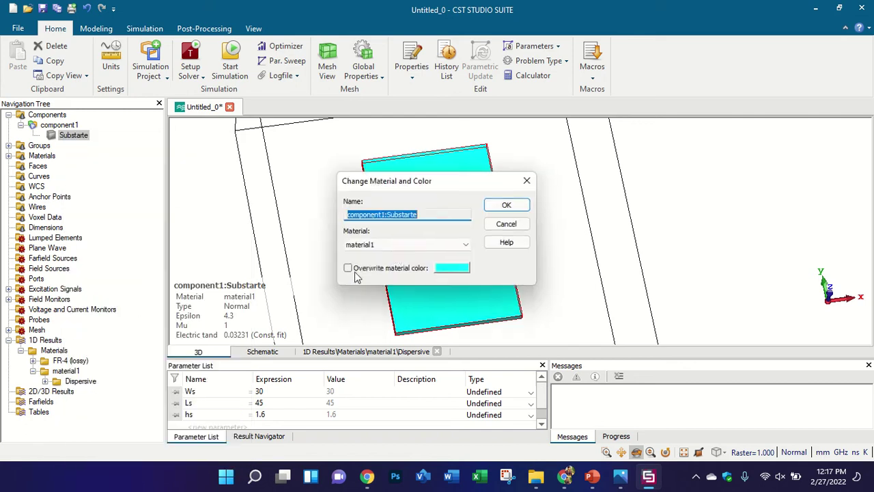
pyautogui.click(410, 246)
pyautogui.click(373, 274)
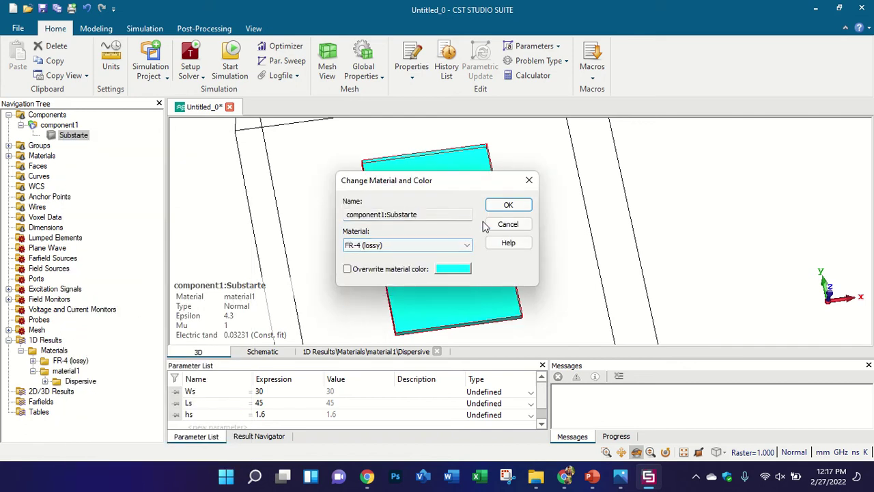
pyautogui.click(492, 205)
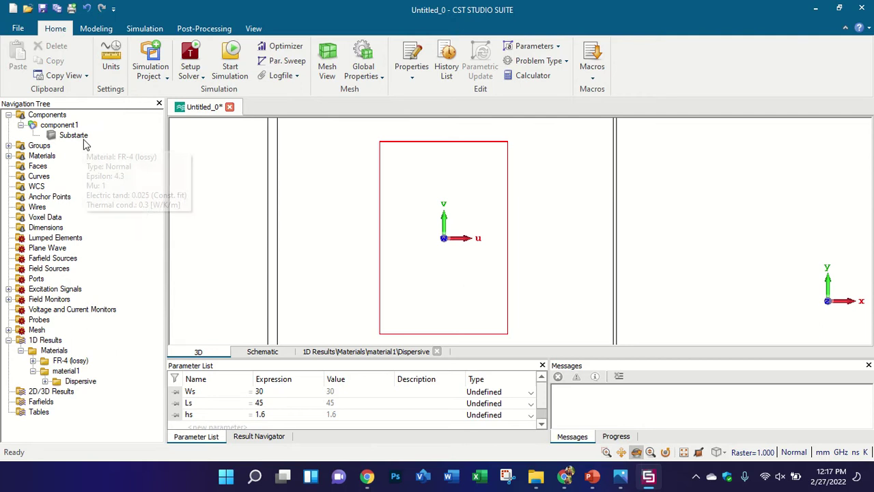
# Override the substrate's material color with a light blue shade from the basic colours.
pyautogui.rightClick(85, 143)
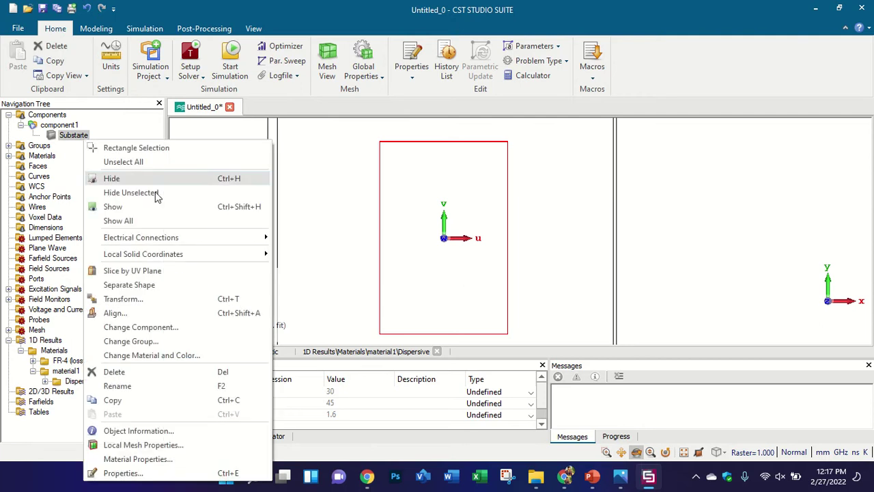
pyautogui.click(189, 353)
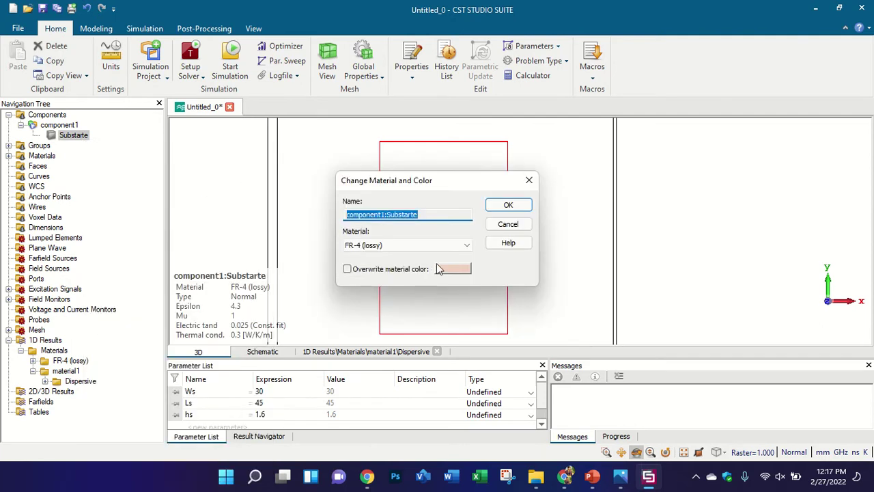
pyautogui.click(444, 268)
pyautogui.click(463, 165)
pyautogui.click(391, 322)
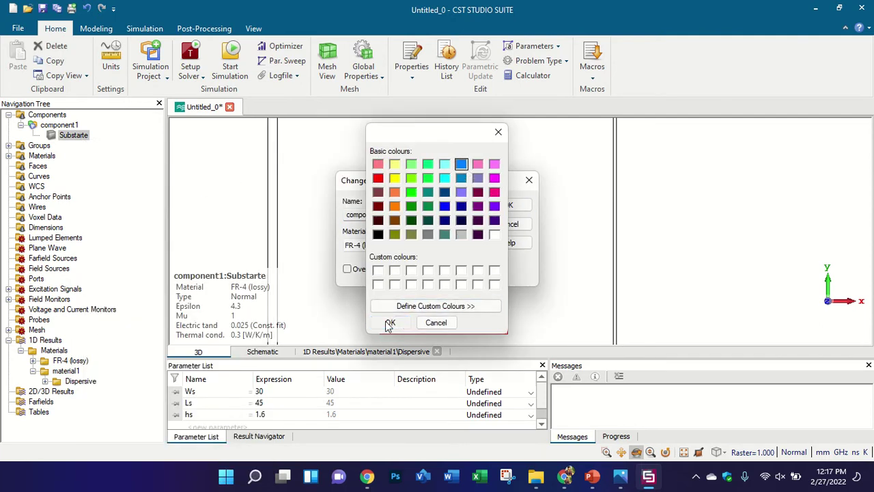
pyautogui.click(510, 207)
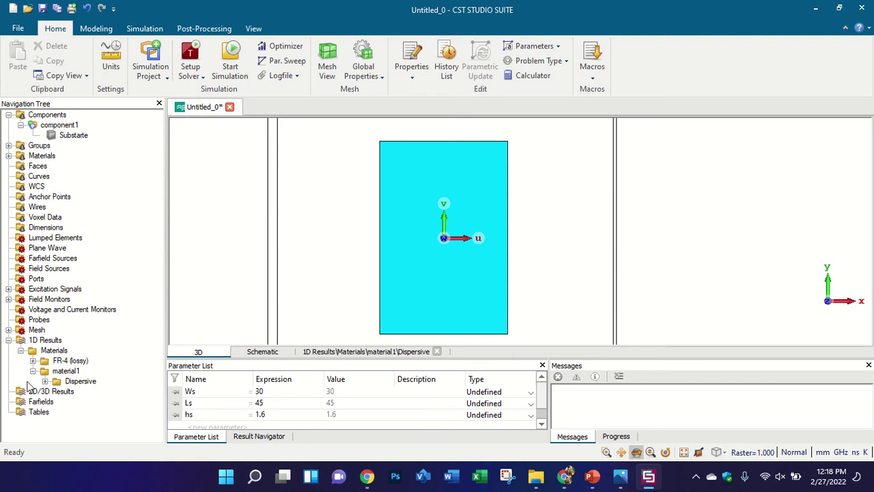
# Display the Eps'' (Fit) dispersion curve of FR-4 (lossy) and look over the material results folders.
pyautogui.click(33, 360)
pyautogui.click(46, 371)
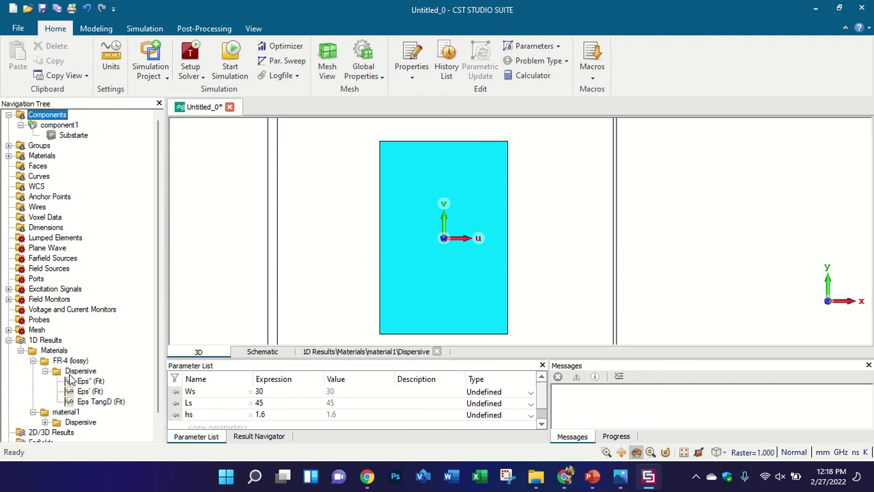
pyautogui.click(86, 380)
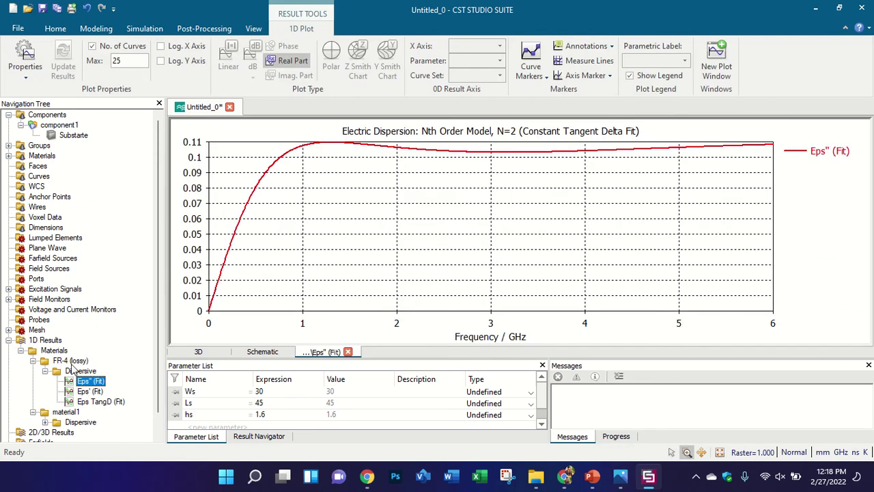
pyautogui.click(71, 361)
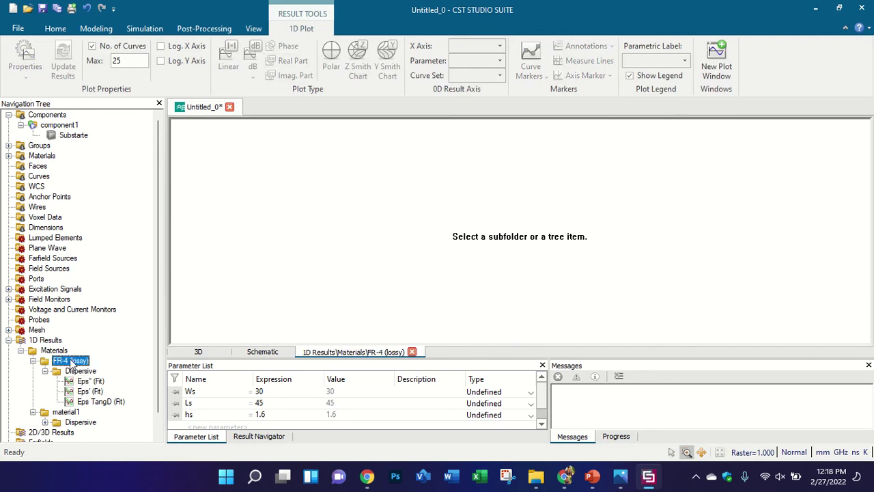
pyautogui.scroll(-1, 71, 362)
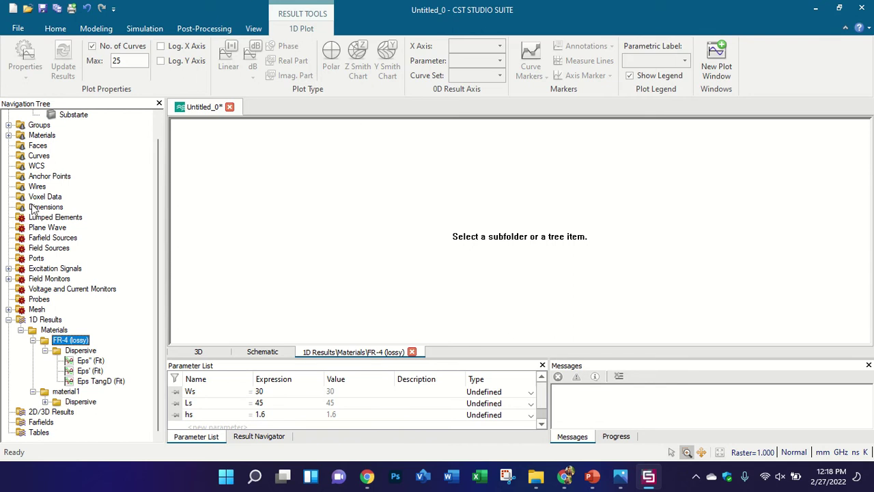
# Show component1 in the 3D view, collapse the material results folder and examine the substrate from an oblique angle.
pyautogui.scroll(1, 32, 209)
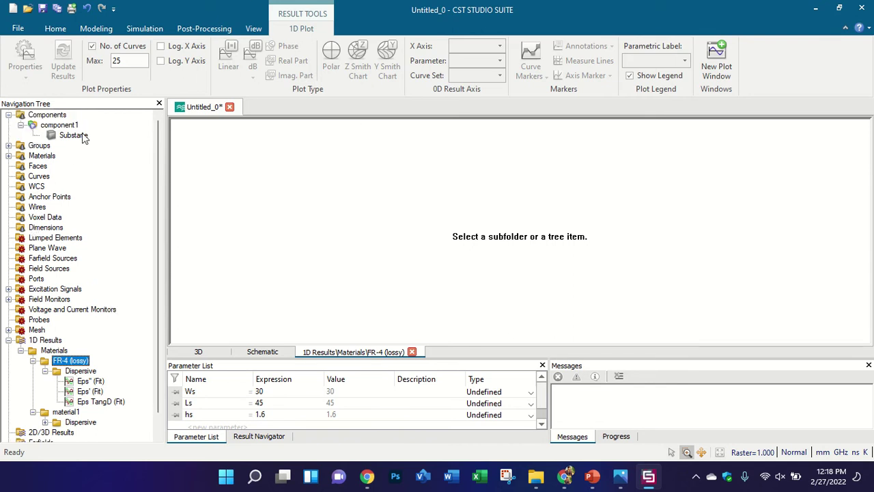
pyautogui.click(60, 126)
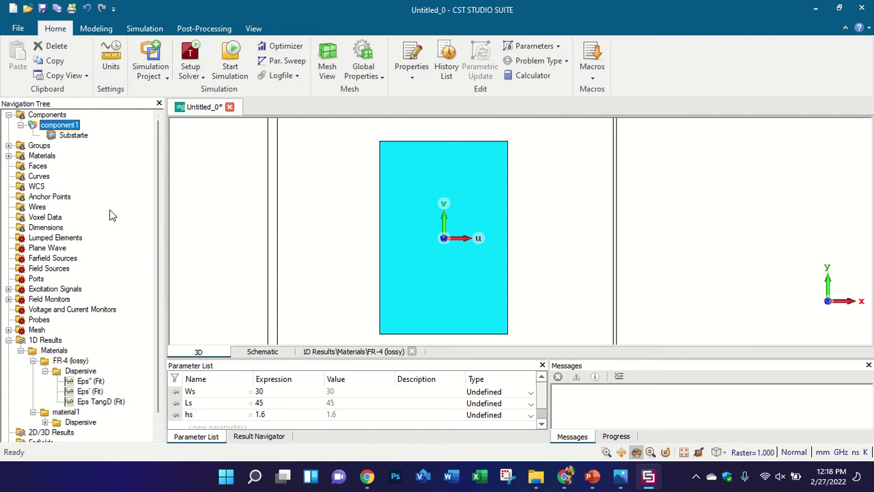
pyautogui.click(22, 349)
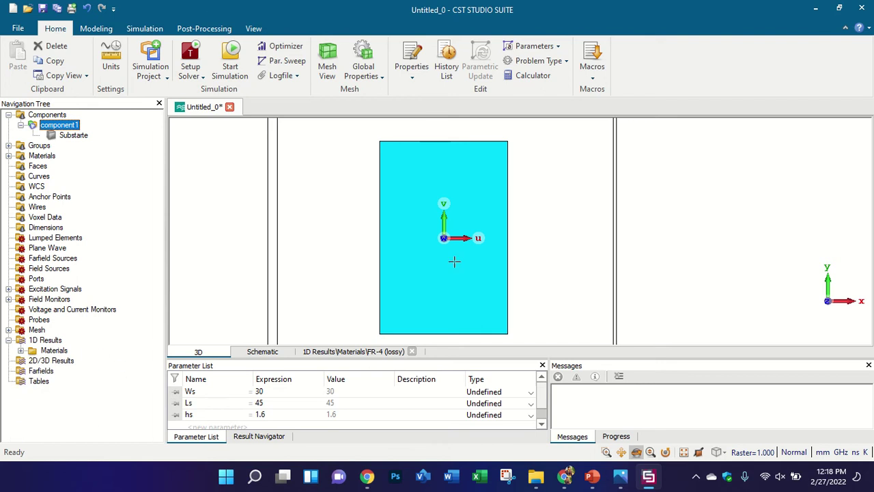
pyautogui.scroll(2, 454, 261)
pyautogui.scroll(-2, 446, 254)
pyautogui.scroll(2, 449, 272)
pyautogui.moveTo(416, 272); pyautogui.dragTo(495, 89)
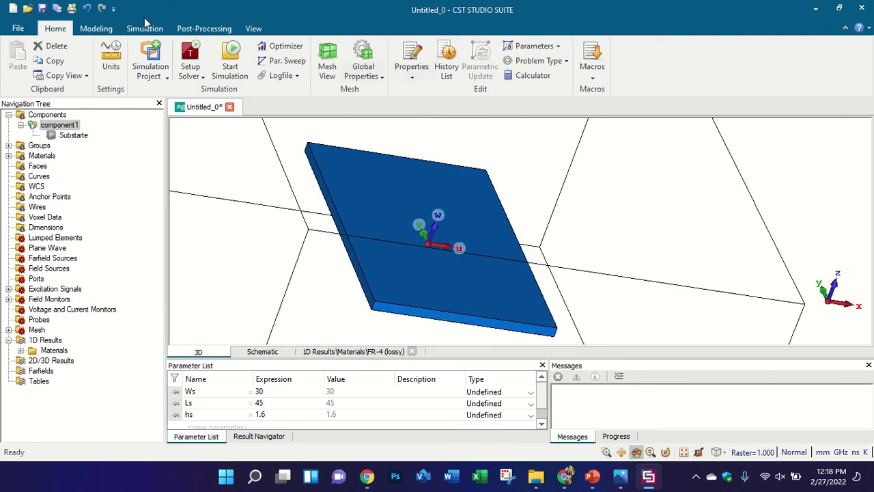
pyautogui.click(95, 28)
pyautogui.moveTo(567, 140); pyautogui.dragTo(570, 168)
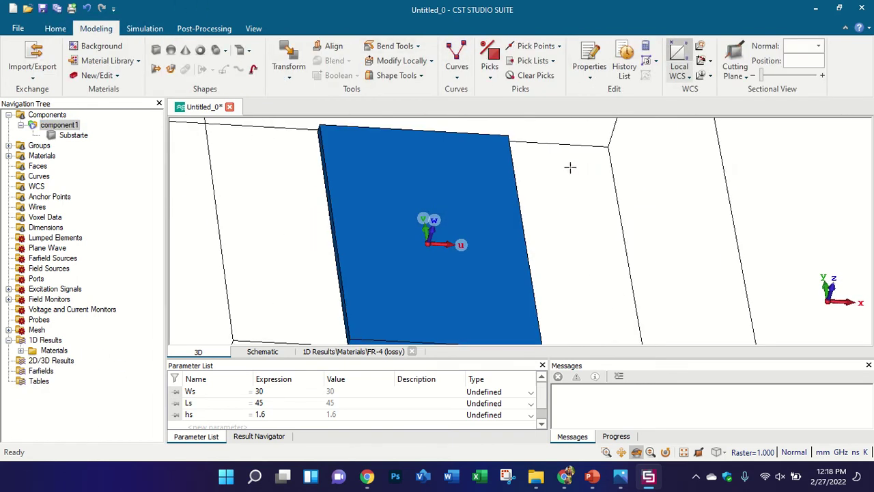
pyautogui.scroll(-1, 563, 179)
pyautogui.scroll(-1, 496, 212)
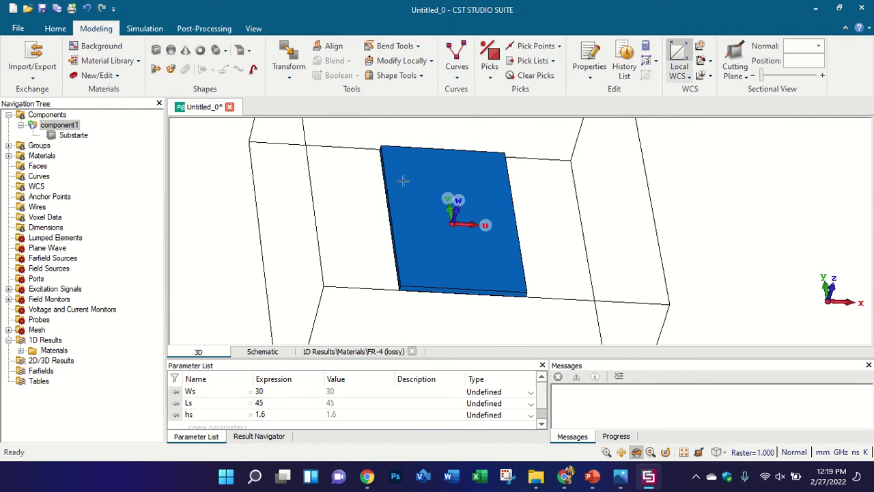
# Examine the substrate's faces, thickness and local coordinate axes from the front and from several side angles.
pyautogui.click(151, 29)
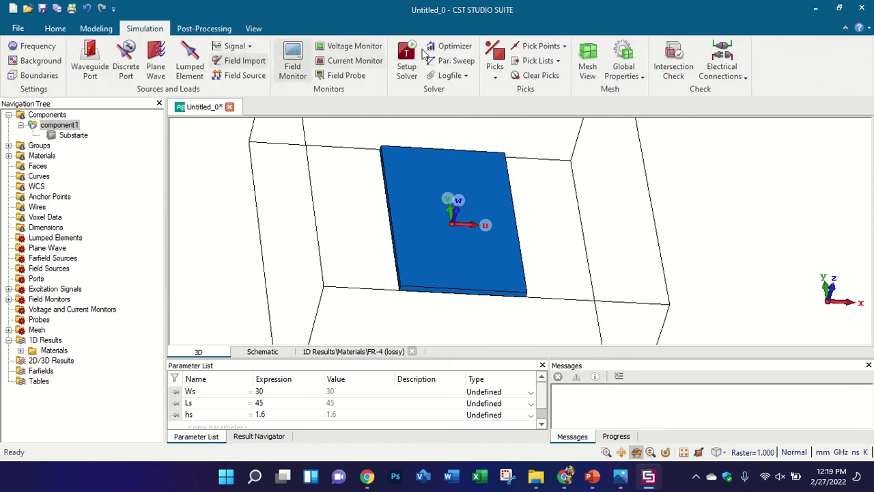
pyautogui.click(92, 28)
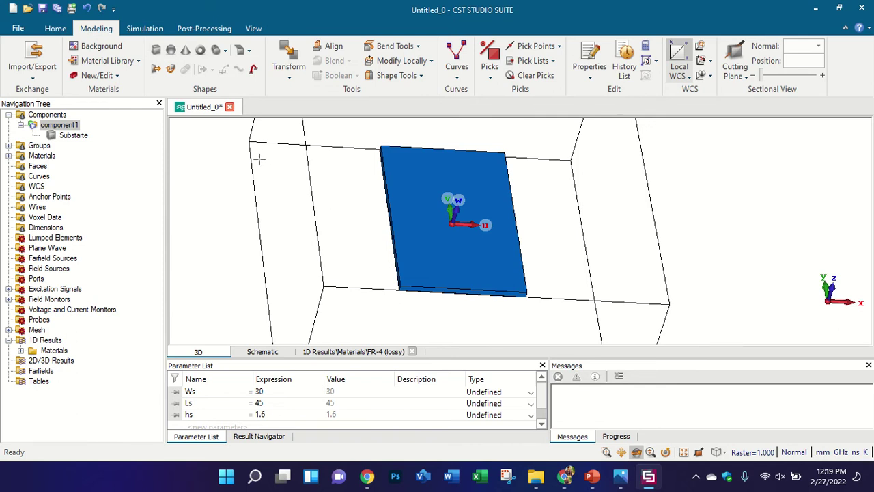
pyautogui.press('5')
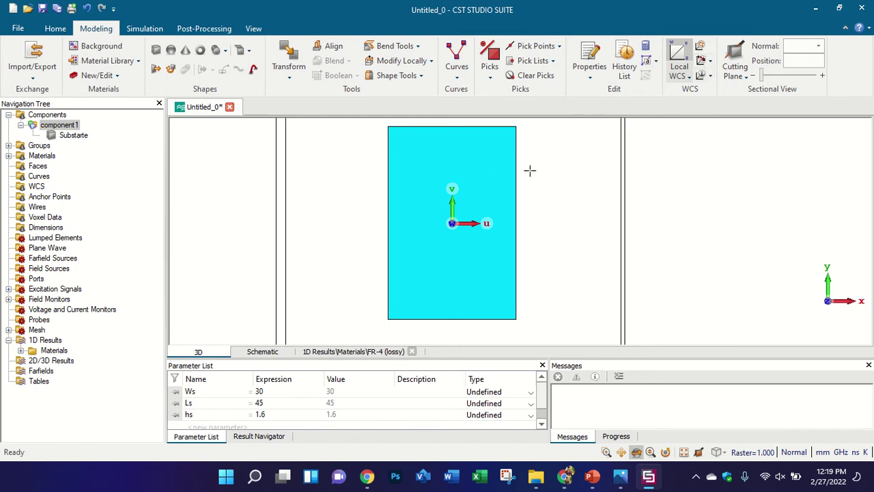
pyautogui.moveTo(530, 170); pyautogui.dragTo(610, 171)
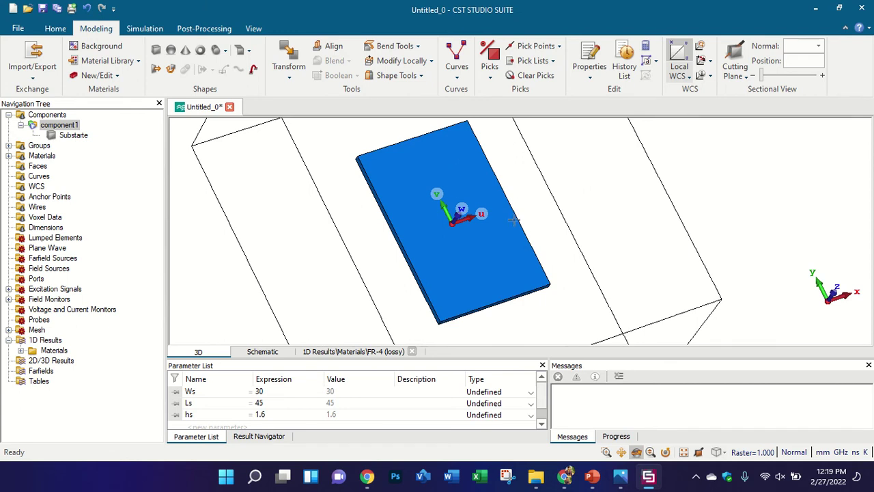
pyautogui.moveTo(475, 225); pyautogui.dragTo(501, 177)
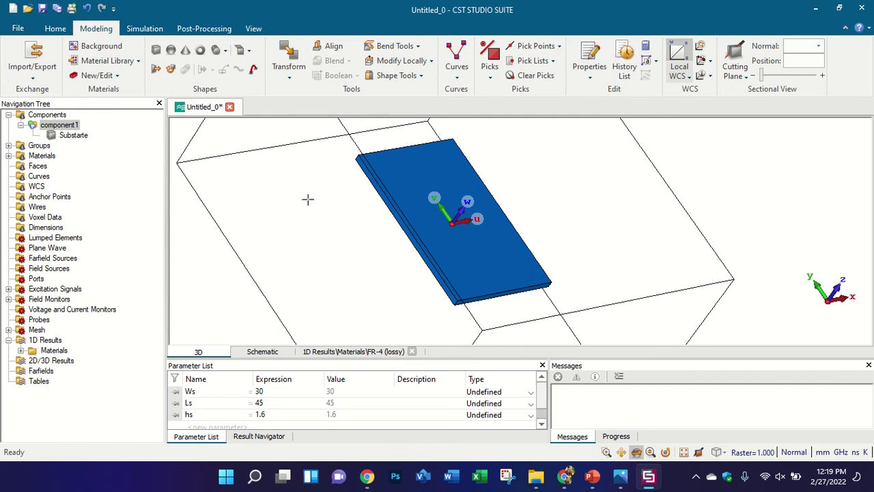
pyautogui.moveTo(395, 191); pyautogui.dragTo(498, 195)
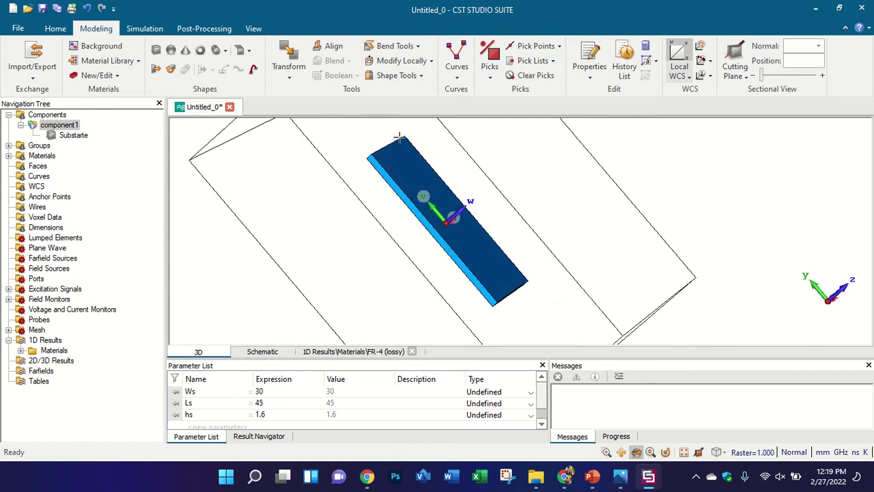
pyautogui.moveTo(488, 232); pyautogui.dragTo(554, 167)
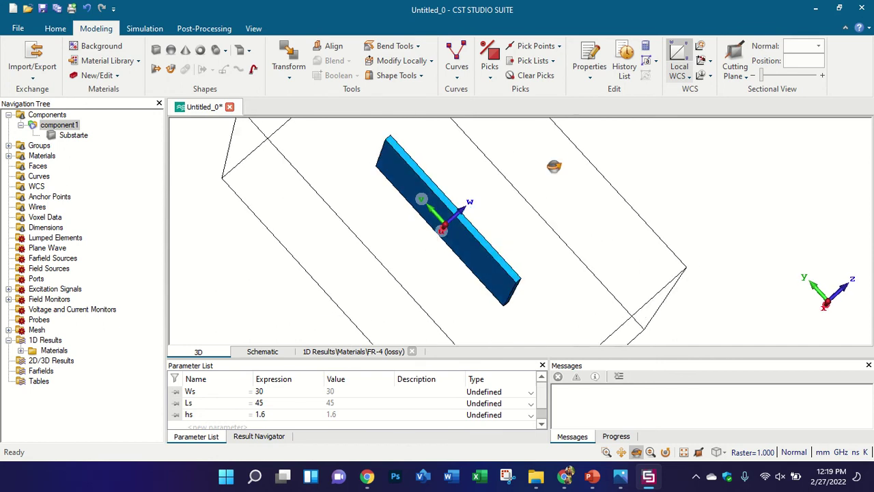
pyautogui.moveTo(517, 192); pyautogui.dragTo(445, 180)
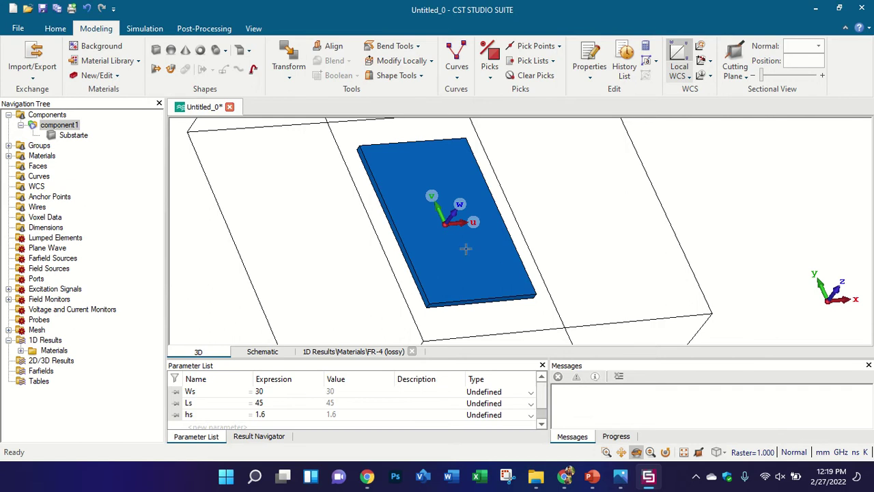
pyautogui.moveTo(518, 253); pyautogui.dragTo(495, 266)
# Align the local WCS with the midpoint of the substrate's lower edge in the front view.
pyautogui.press('5')
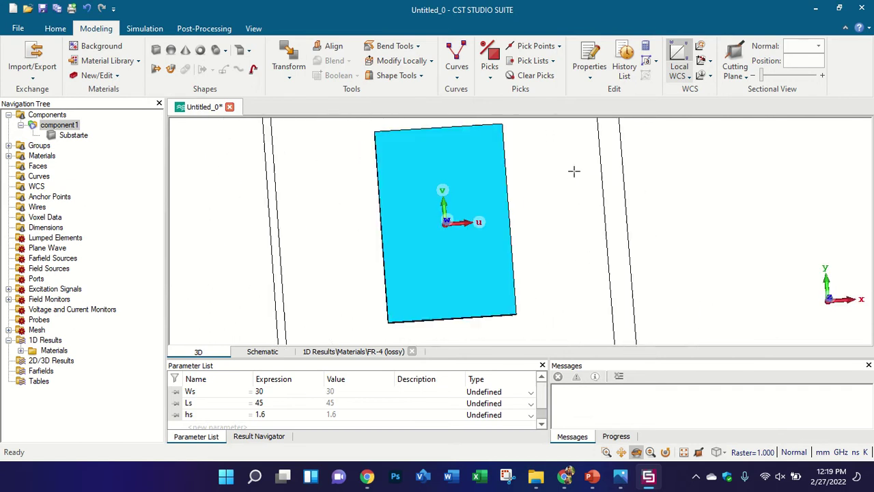
pyautogui.click(702, 61)
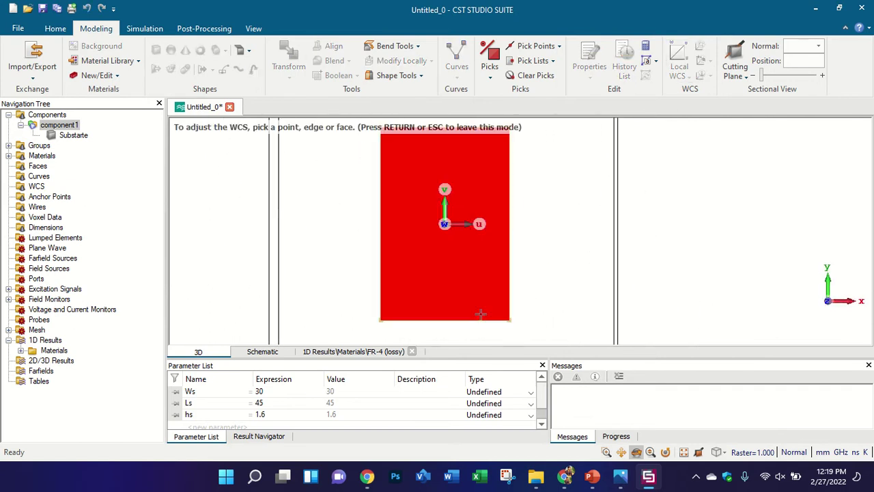
pyautogui.click(470, 321)
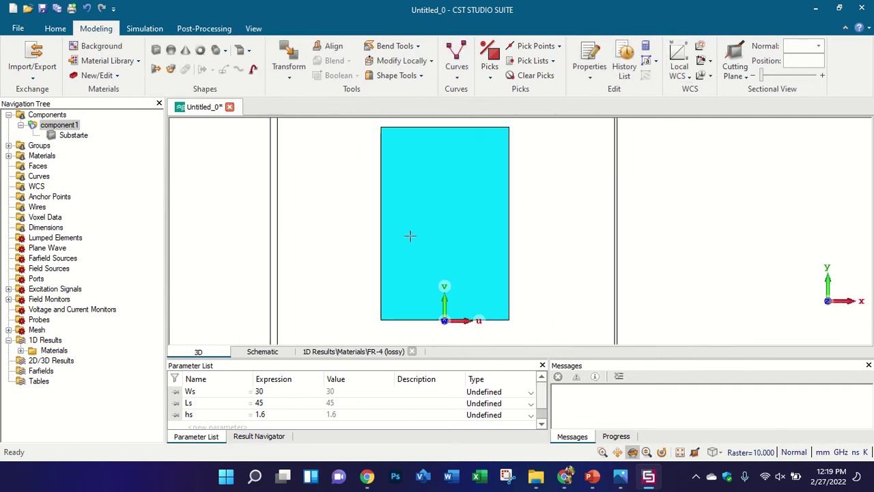
pyautogui.click(157, 50)
pyautogui.press('Escape')
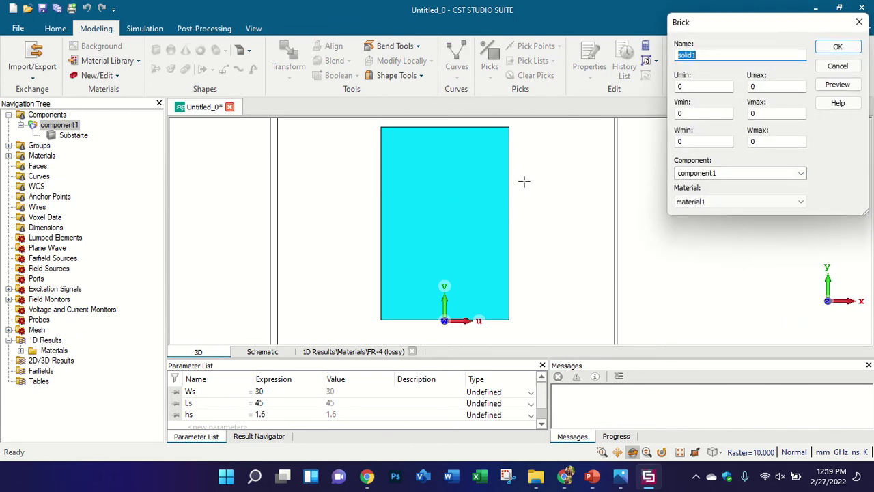
pyautogui.write('Feedline')
pyautogui.press('Tab')
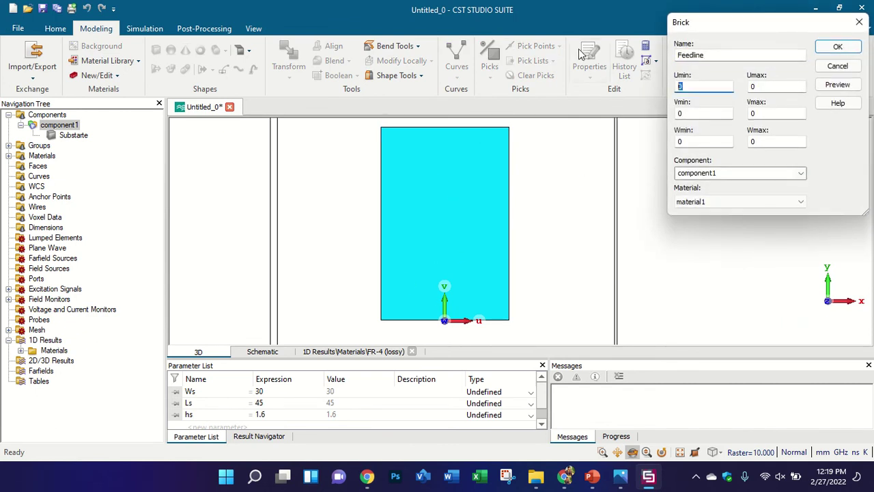
pyautogui.write('-')
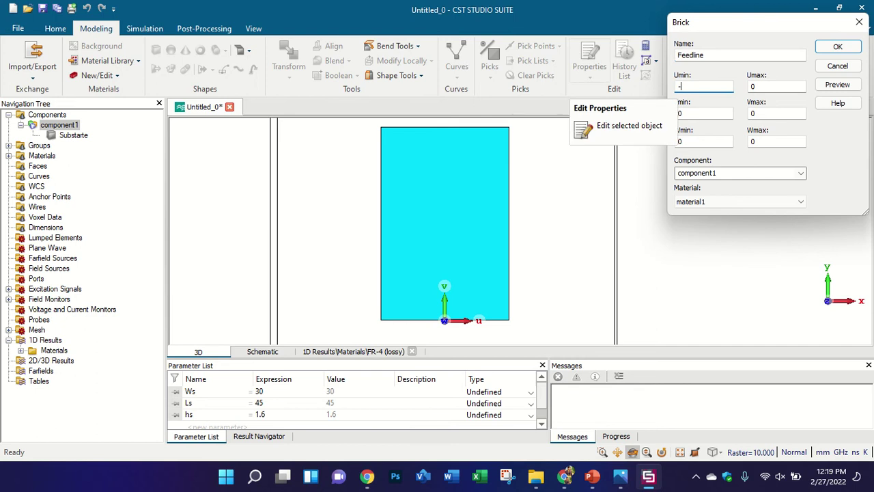
pyautogui.write('Wf/2')
pyautogui.moveTo(682, 86); pyautogui.dragTo(736, 93)
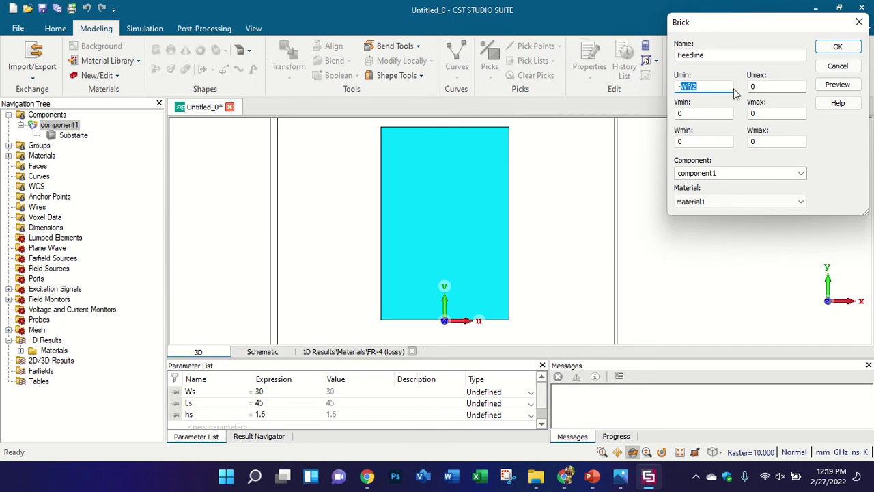
pyautogui.doubleClick(759, 87)
pyautogui.write('Wf/2')
pyautogui.doubleClick(765, 113)
pyautogui.write('L')
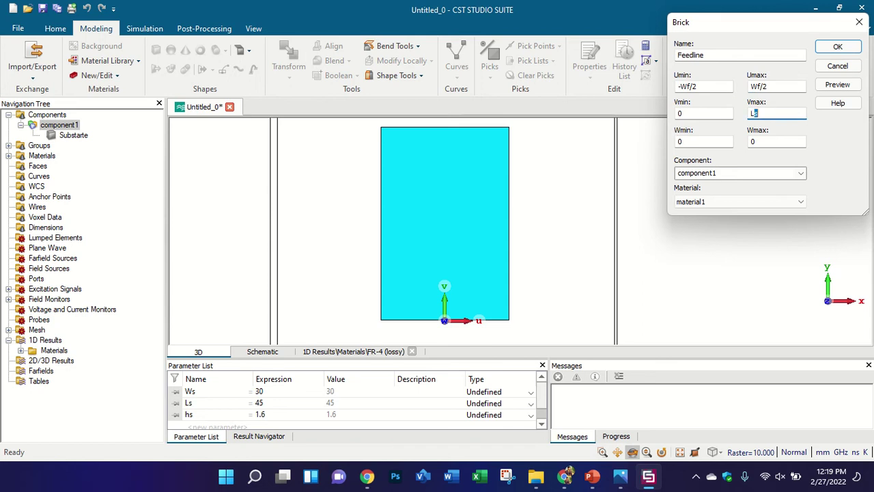
pyautogui.write('f')
pyautogui.doubleClick(774, 142)
pyautogui.write('tp')
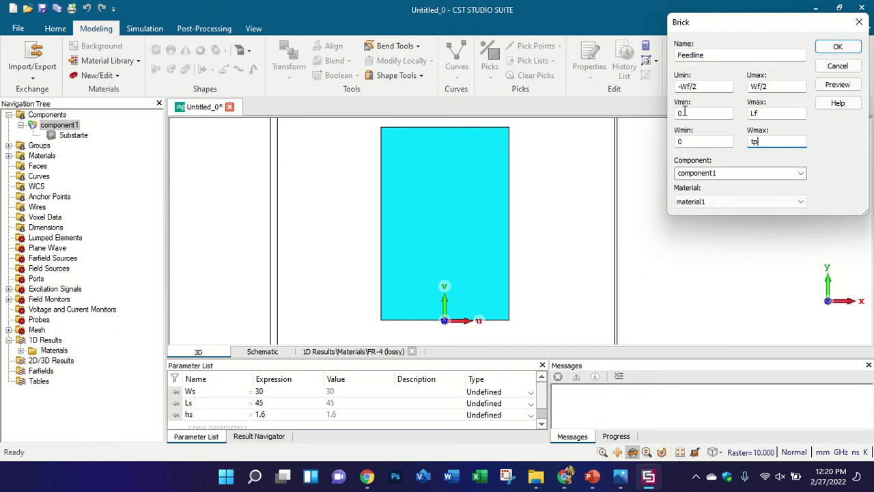
pyautogui.scroll(3, 450, 313)
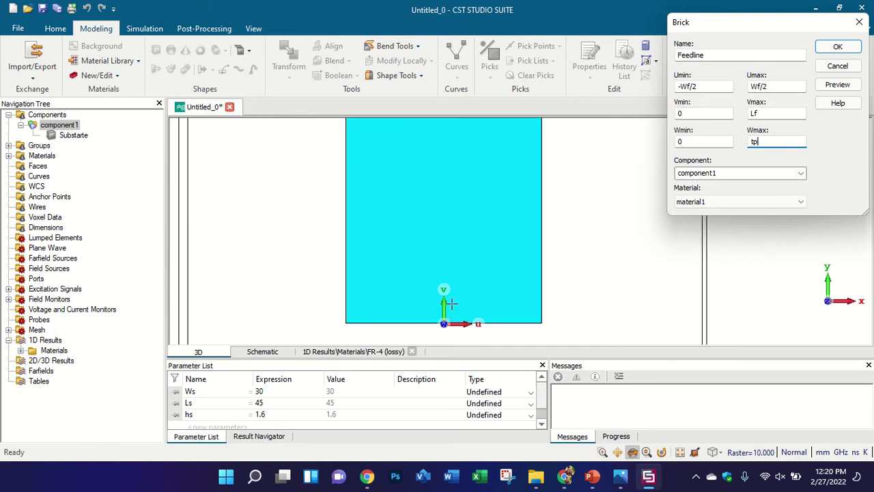
pyautogui.moveTo(451, 308); pyautogui.dragTo(525, 186)
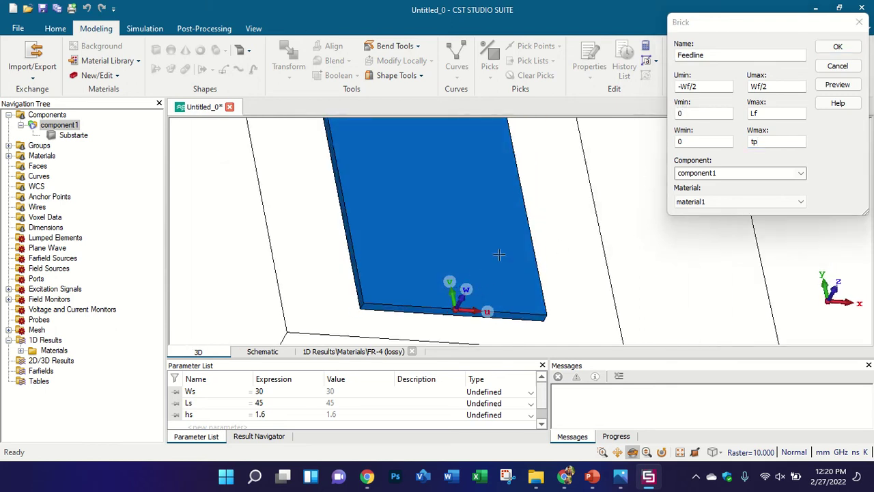
pyautogui.click(860, 24)
# Look at the waveguide port settings without creating a port, and return to the modeling tools.
pyautogui.click(145, 29)
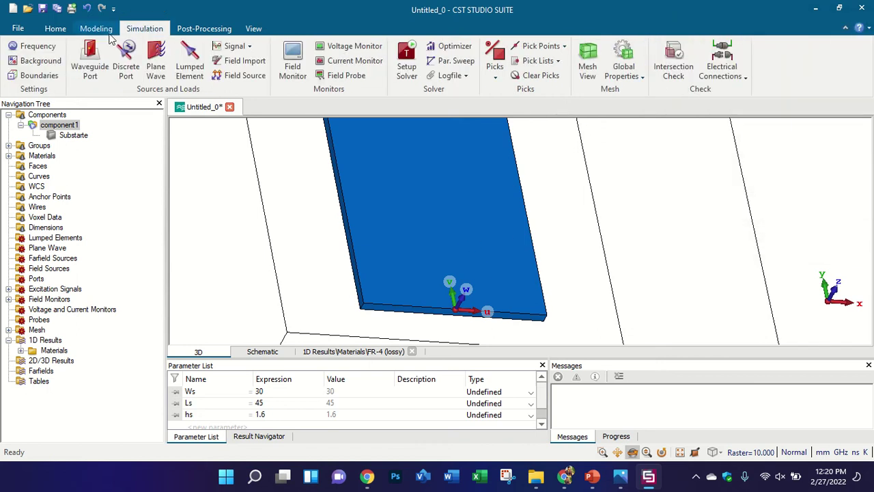
pyautogui.click(102, 53)
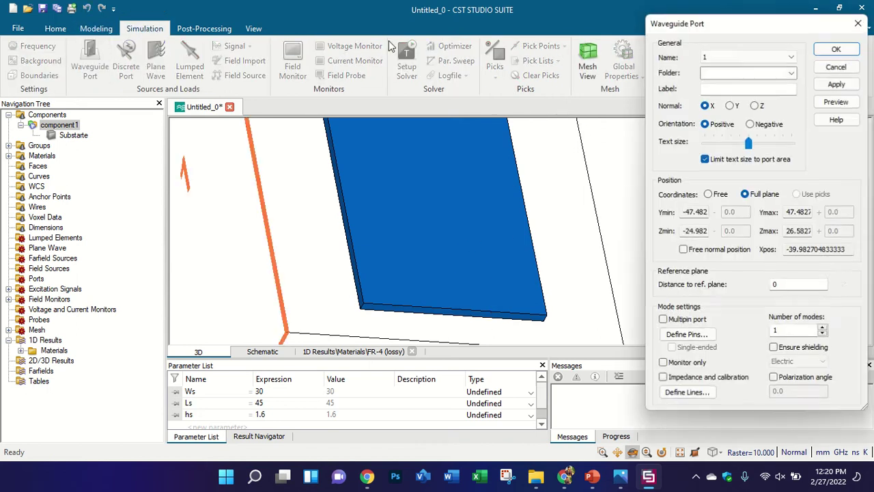
pyautogui.click(860, 21)
pyautogui.click(97, 29)
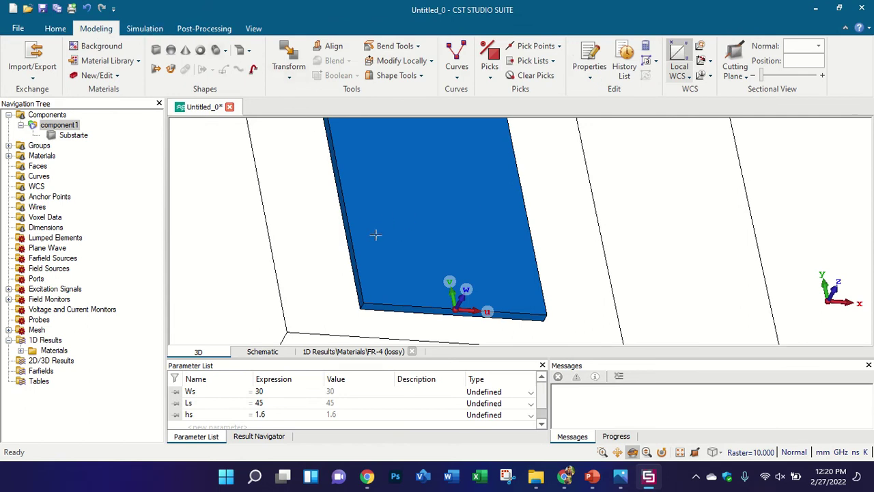
pyautogui.moveTo(472, 220)
pyautogui.mouseDown()
pyautogui.moveTo(616, 196)
pyautogui.moveTo(456, 252)
pyautogui.mouseUp()
pyautogui.press('5')
pyautogui.scroll(-4, 444, 275)
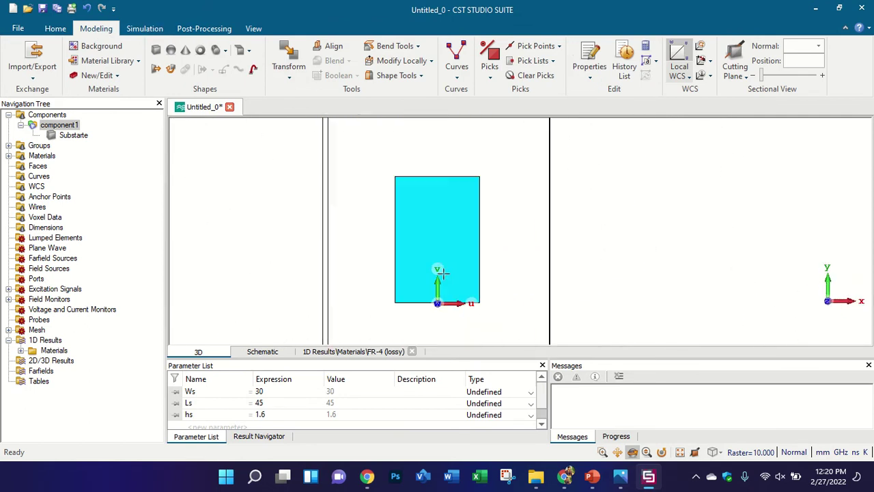
pyautogui.scroll(2, 446, 277)
pyautogui.scroll(-2, 428, 271)
pyautogui.scroll(2, 430, 268)
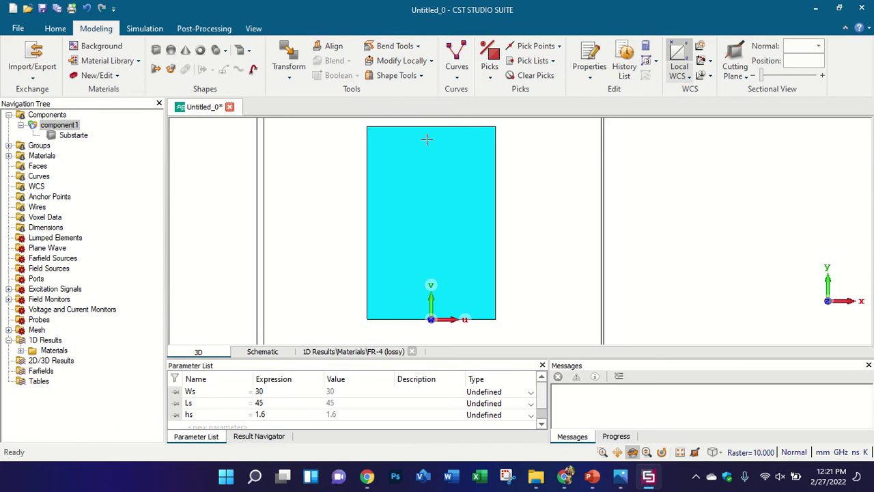
pyautogui.click(565, 477)
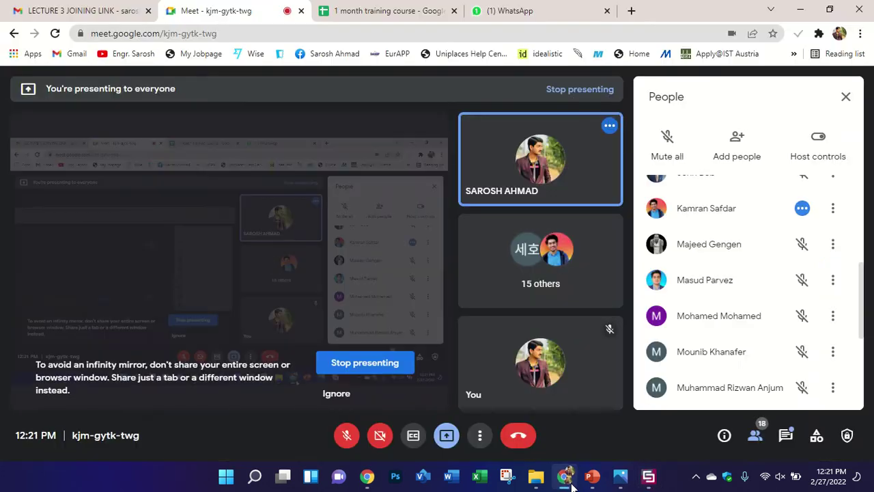
pyautogui.click(571, 482)
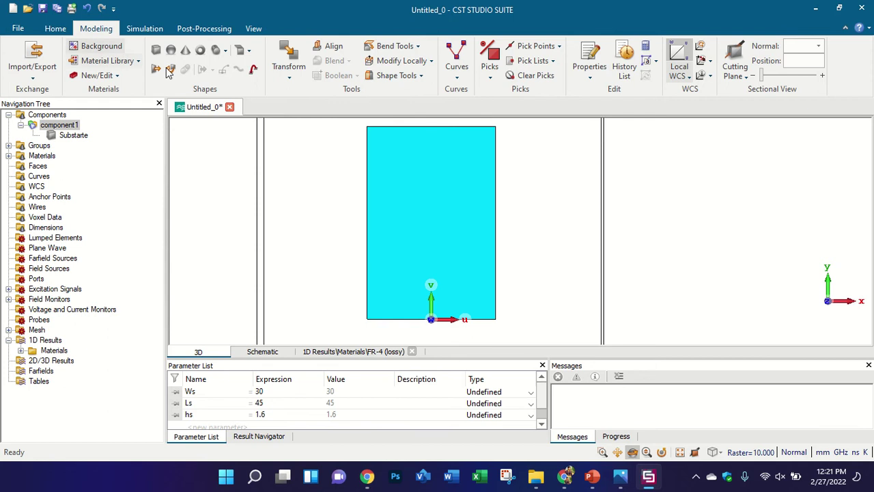
# Define a brick named feedline in component1 with Umin -wf/2, Umax wf/2, Vmax lf and Wmax tp.
pyautogui.click(156, 50)
pyautogui.write('feedline')
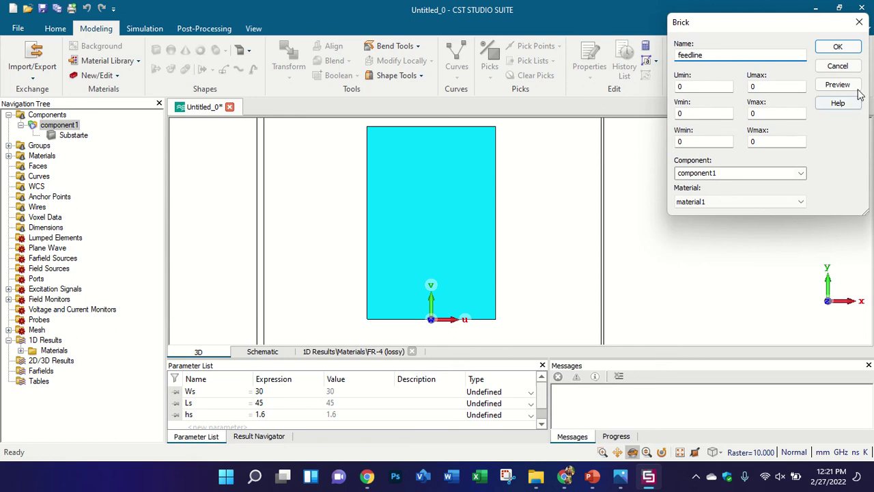
pyautogui.press('Tab')
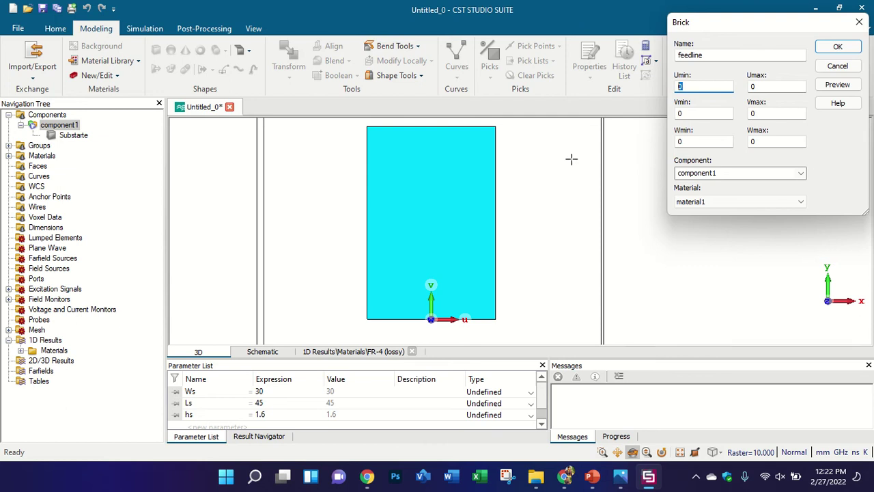
pyautogui.write('-wf/2')
pyautogui.doubleClick(707, 86)
pyautogui.doubleClick(759, 87)
pyautogui.write('wf/2')
pyautogui.doubleClick(773, 112)
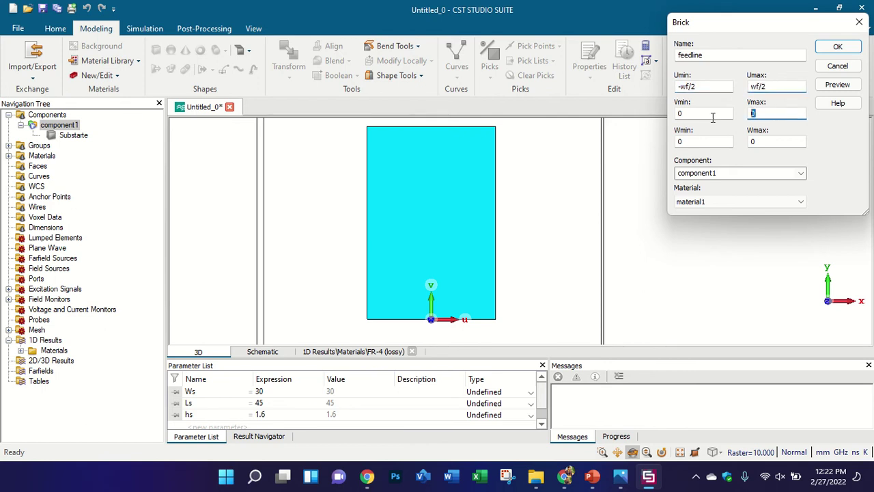
pyautogui.write('Lf')
pyautogui.doubleClick(779, 142)
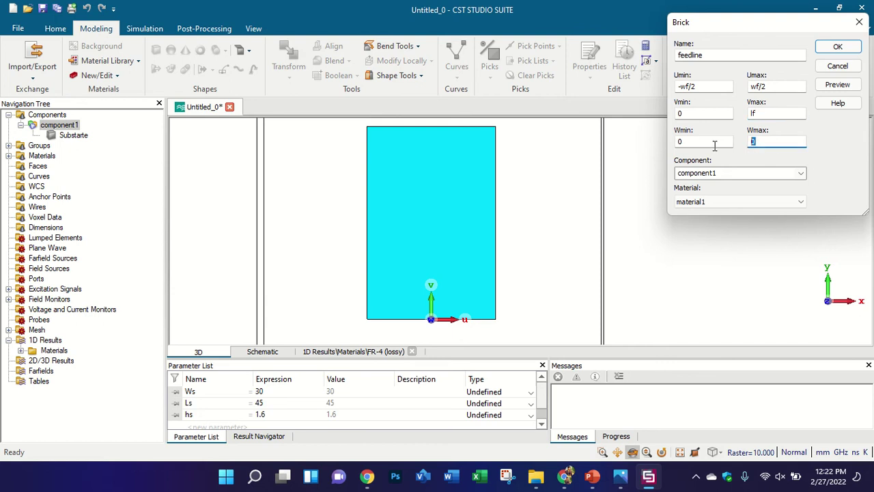
pyautogui.write('tp')
# Open the material library for the feedline brick's material and go to the copper entries.
pyautogui.click(746, 199)
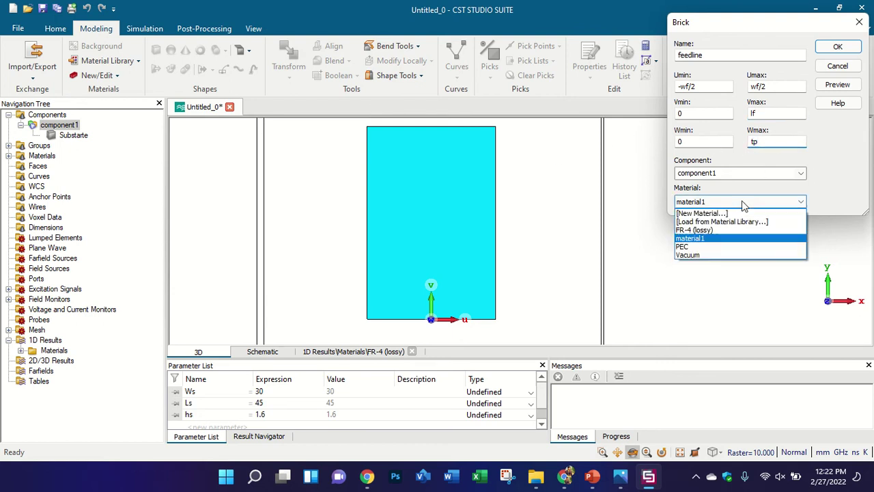
pyautogui.click(739, 223)
pyautogui.click(577, 170)
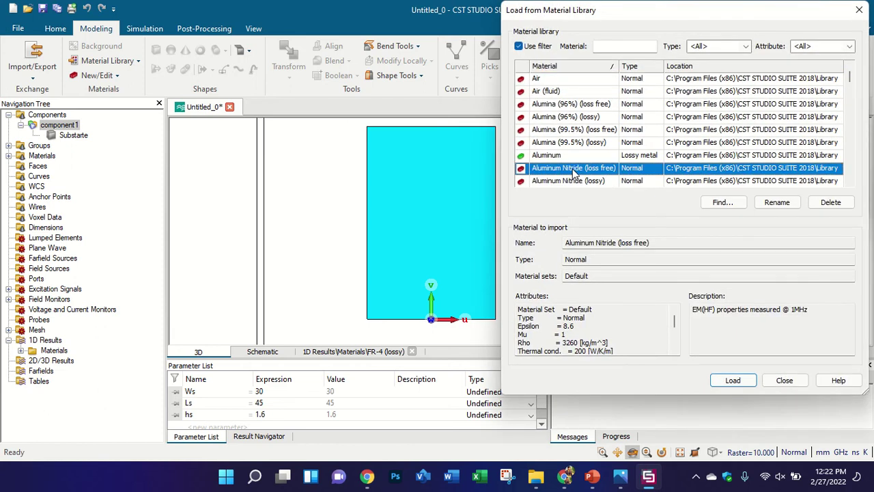
pyautogui.press('c')
pyautogui.press('c')
pyautogui.press('c')
pyautogui.press('c')
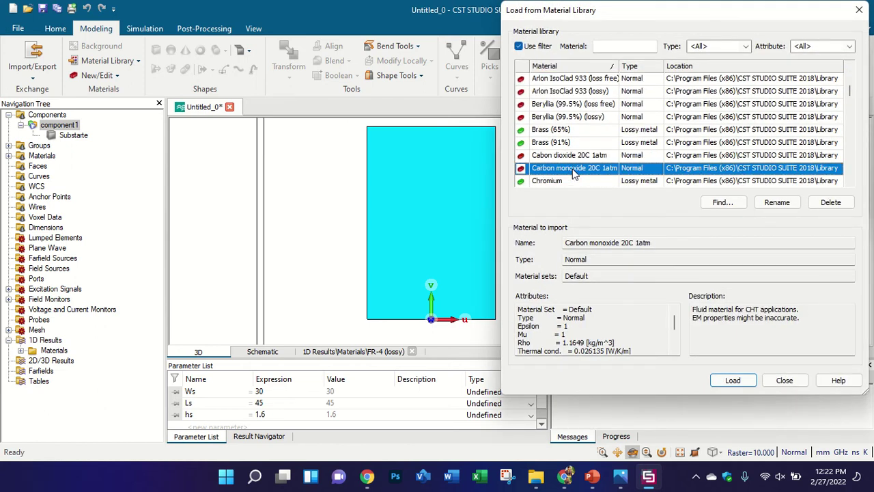
pyautogui.press('c')
pyautogui.press('c')
pyautogui.press('c')
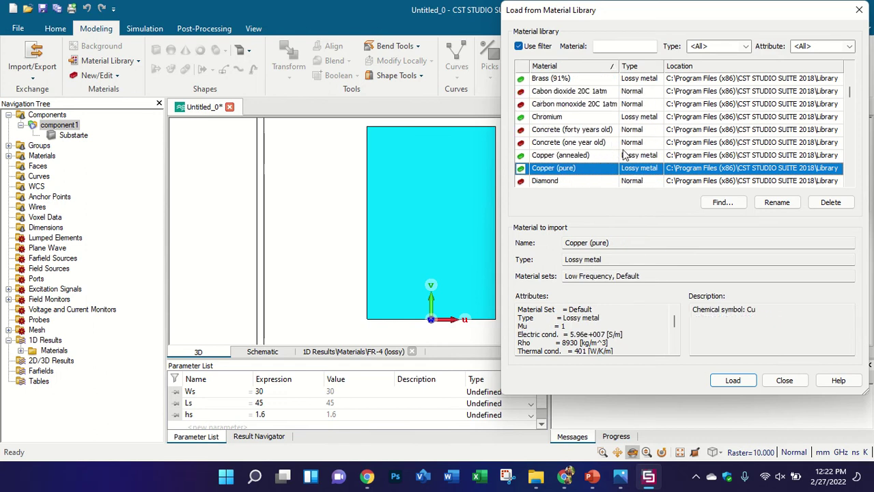
# Compare the attributes of Copper (annealed) and Copper (pure) in the material library.
pyautogui.scroll(-2, 598, 119)
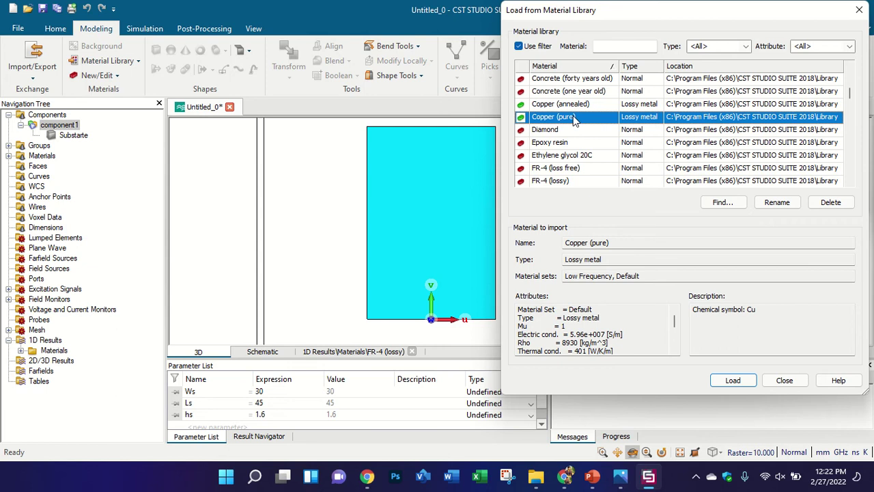
pyautogui.click(578, 108)
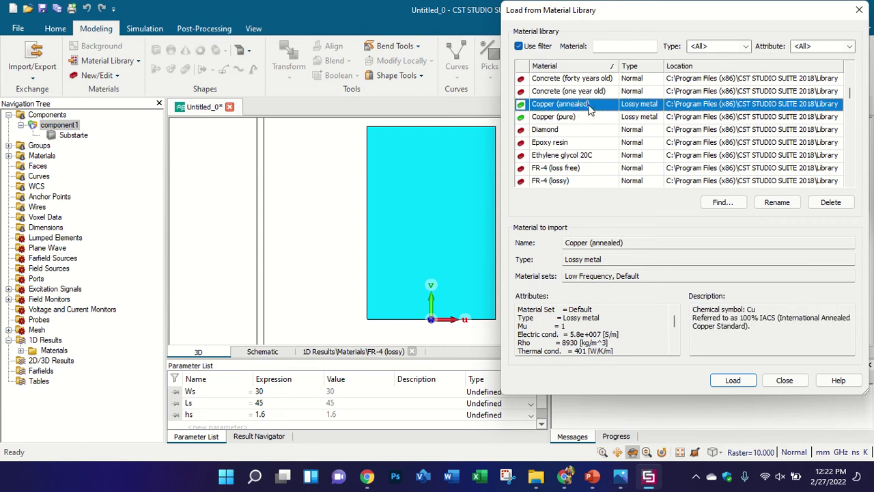
pyautogui.click(585, 118)
pyautogui.click(586, 105)
pyautogui.click(590, 116)
pyautogui.scroll(-2, 571, 333)
pyautogui.scroll(2, 571, 334)
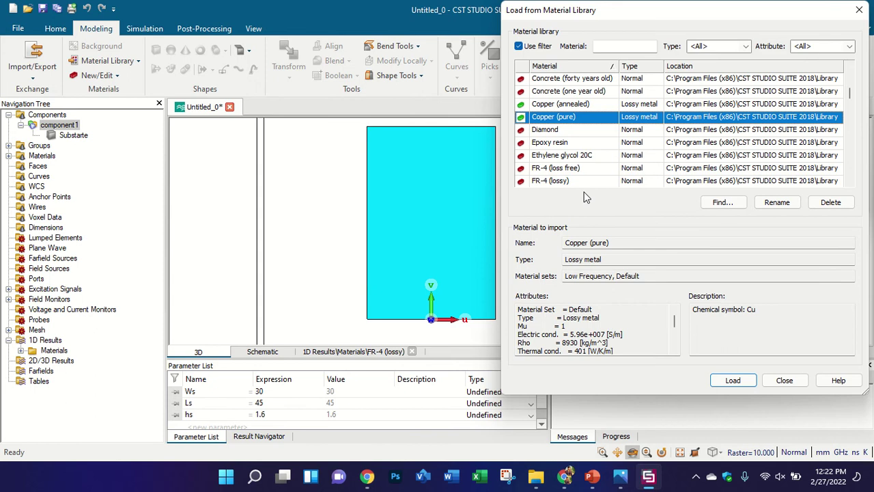
pyautogui.click(582, 107)
pyautogui.click(583, 118)
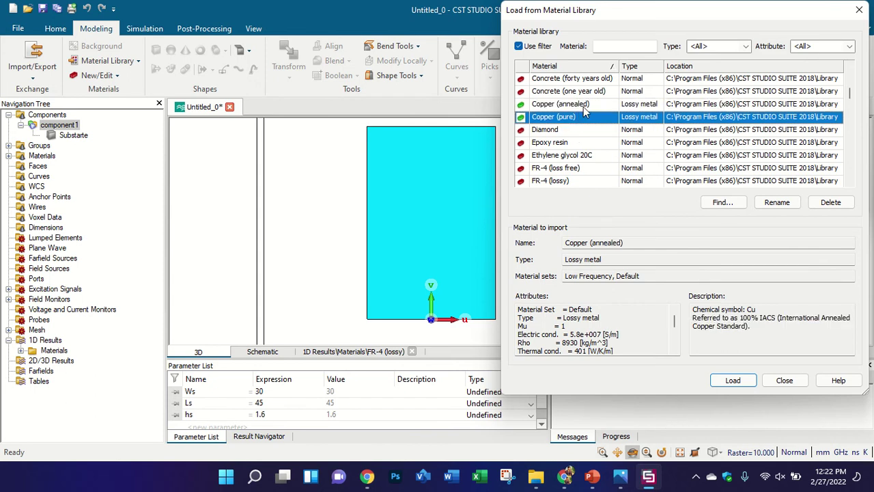
pyautogui.click(583, 106)
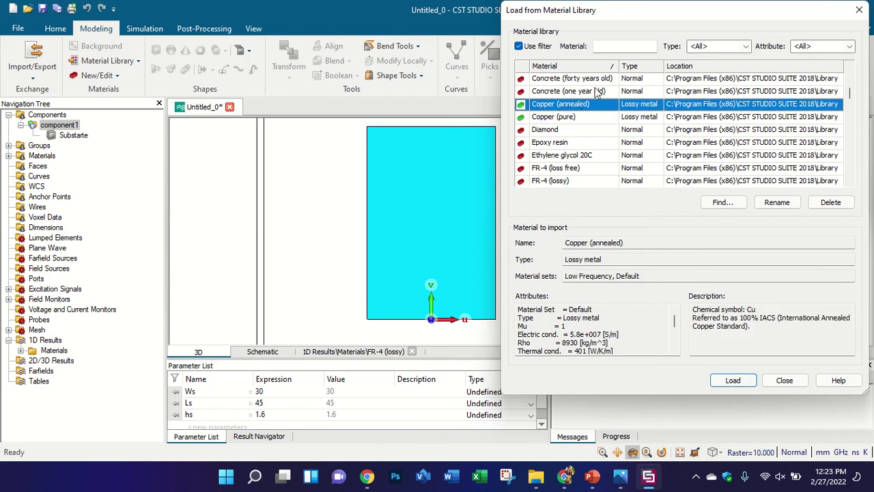
# Filter the material library for pec, and clear the filter again.
pyautogui.click(613, 46)
pyautogui.write('pec')
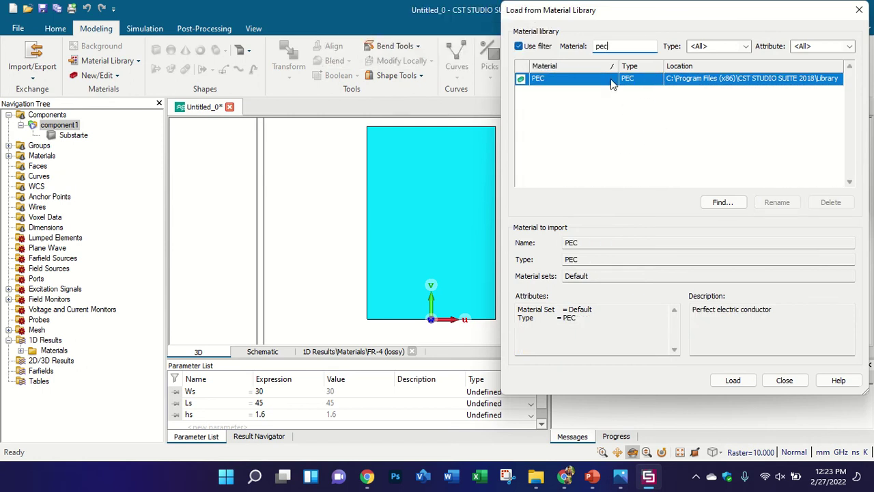
pyautogui.press('BackSpace')
pyautogui.press('BackSpace')
pyautogui.press('BackSpace')
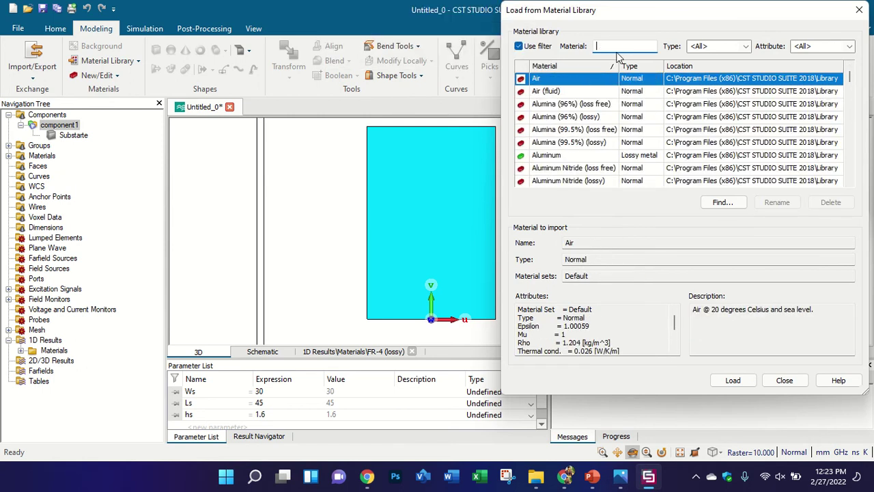
# Load Copper (annealed) from the material library as the feedline brick's material.
pyautogui.click(604, 135)
pyautogui.press('c')
pyautogui.press('Down')
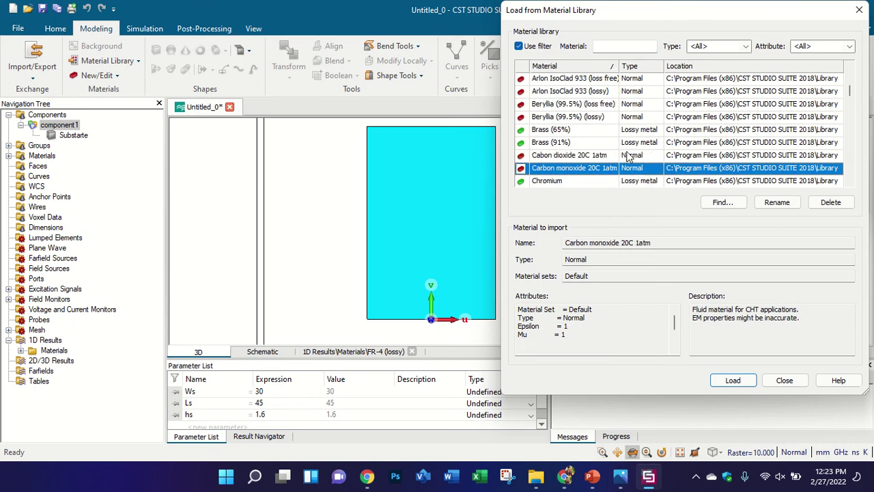
pyautogui.press('Down')
pyautogui.press('Down')
pyautogui.press('Down')
pyautogui.press('Down')
pyautogui.press('Down')
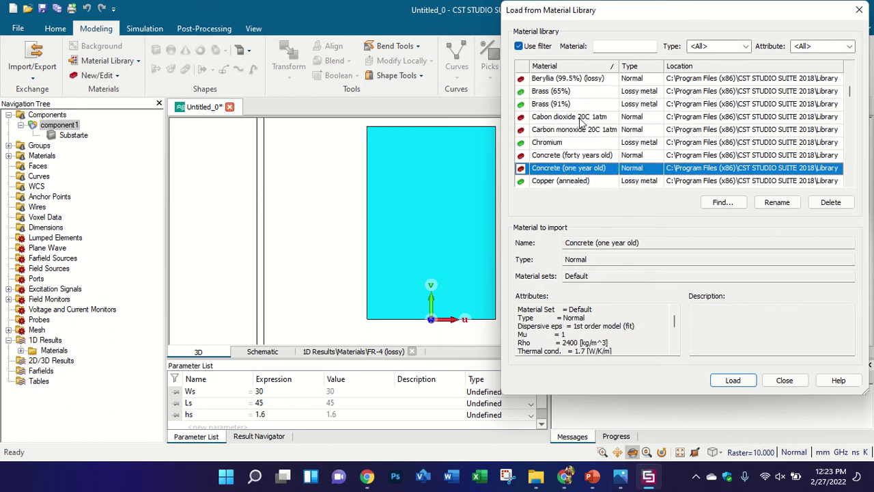
pyautogui.click(611, 155)
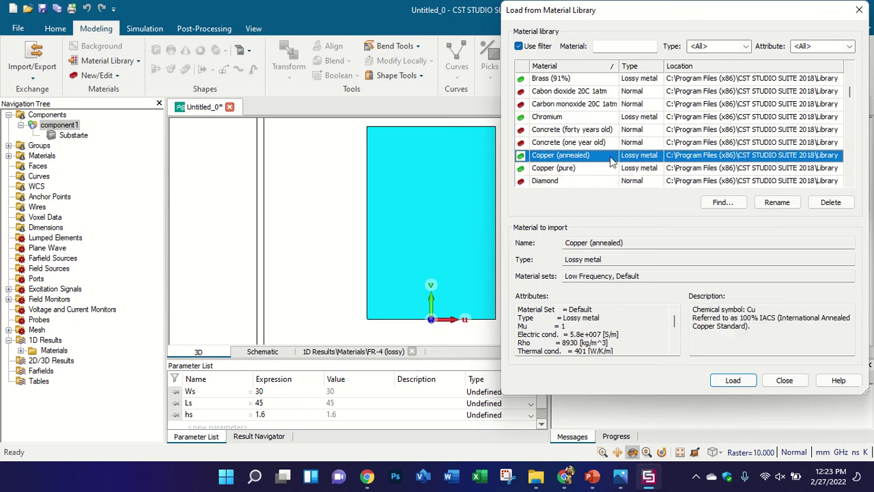
pyautogui.click(733, 381)
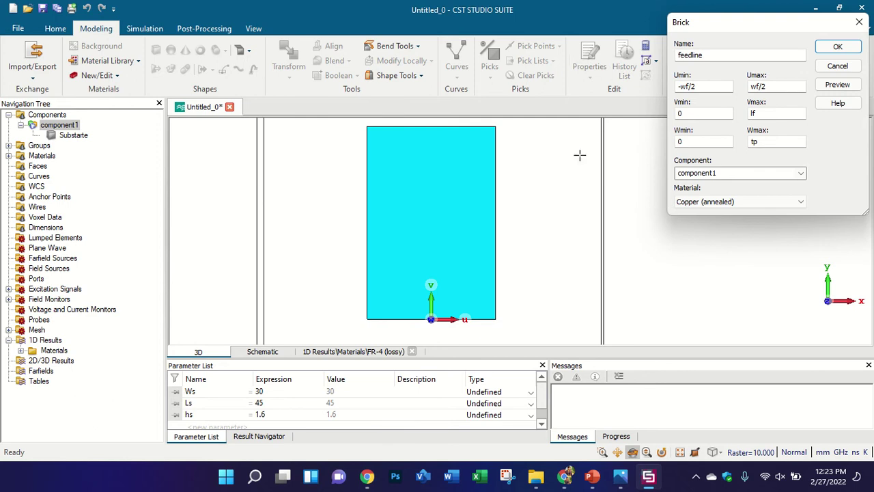
# Switch to PowerPoint, erase the first handwritten line on slide 5 and select the red pen.
pyautogui.click(595, 478)
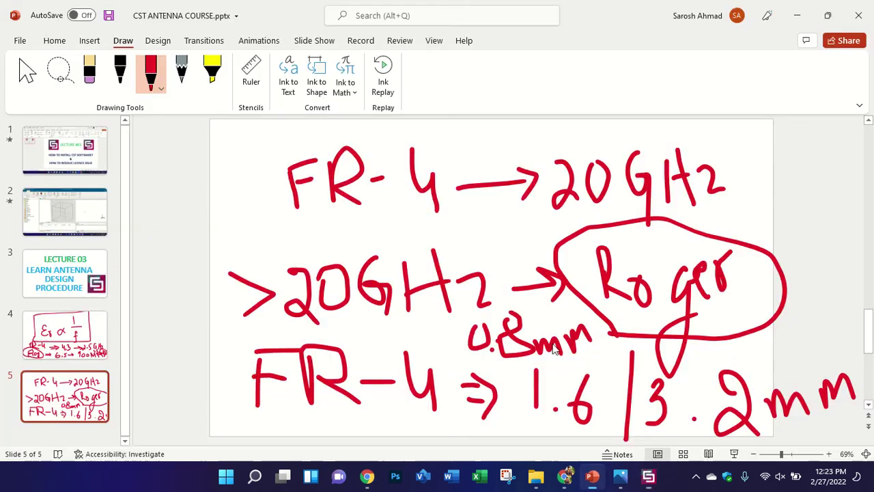
pyautogui.rightClick(86, 386)
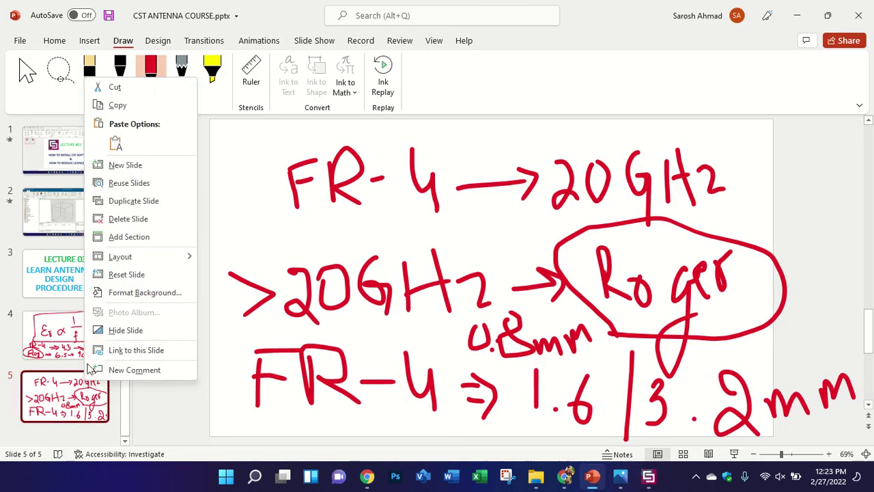
pyautogui.click(254, 223)
pyautogui.click(91, 74)
pyautogui.moveTo(257, 185)
pyautogui.mouseDown()
pyautogui.moveTo(759, 189)
pyautogui.moveTo(296, 168)
pyautogui.mouseUp()
pyautogui.moveTo(314, 200)
pyautogui.mouseDown()
pyautogui.moveTo(374, 175)
pyautogui.moveTo(401, 214)
pyautogui.mouseUp()
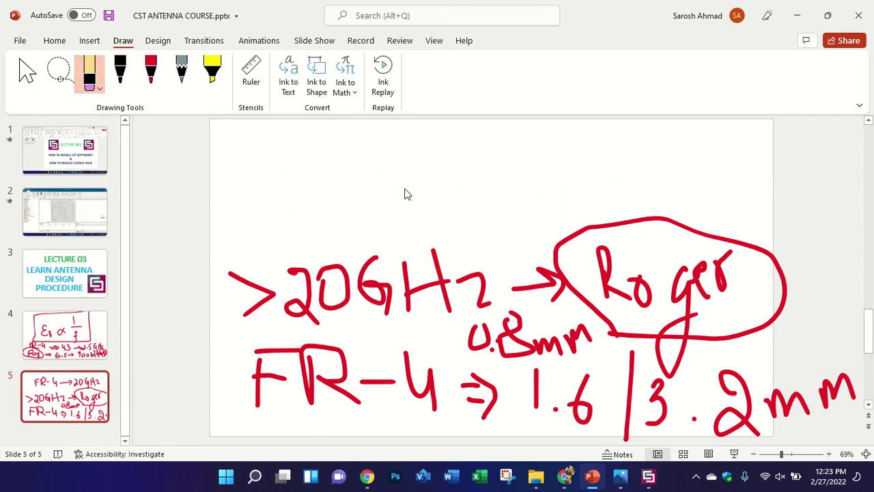
pyautogui.click(146, 73)
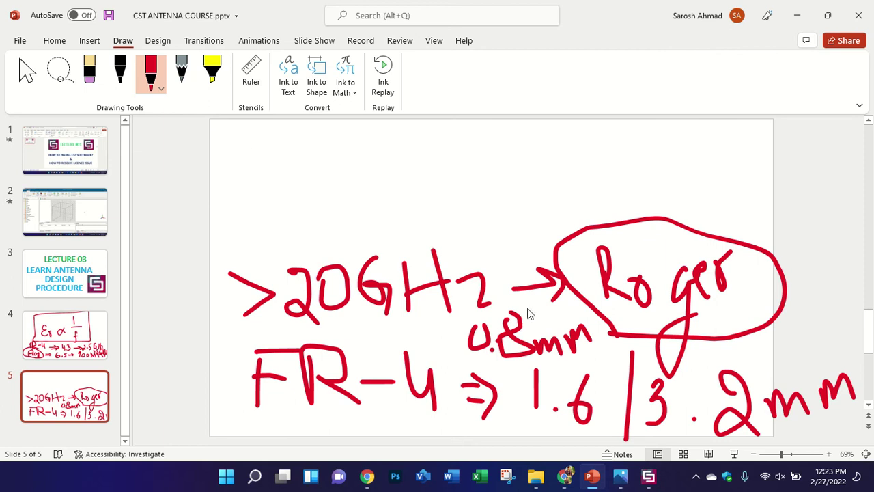
# Return to CST Studio Suite and review the feedline's material choices and Wmax entry, keeping Copper (annealed).
pyautogui.click(649, 476)
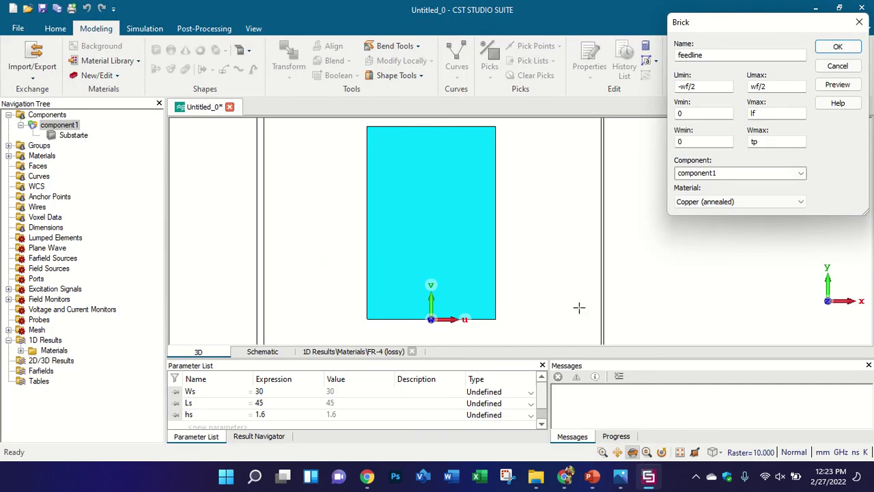
pyautogui.click(731, 202)
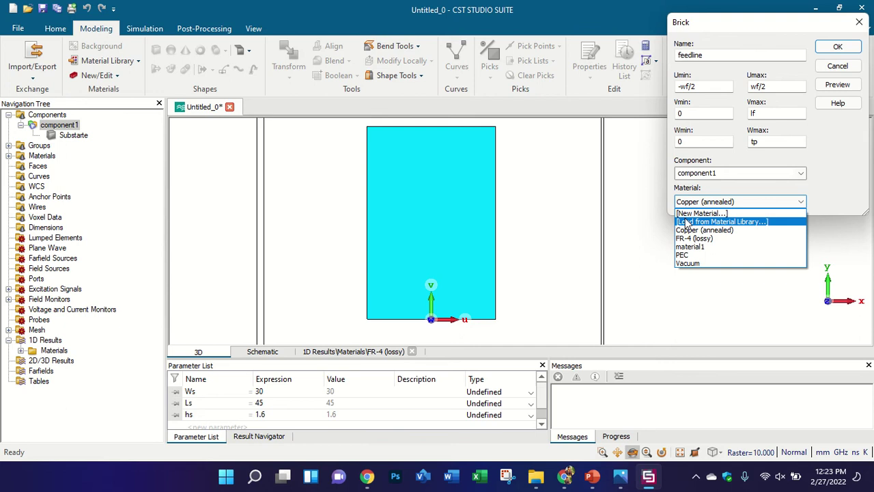
pyautogui.click(719, 232)
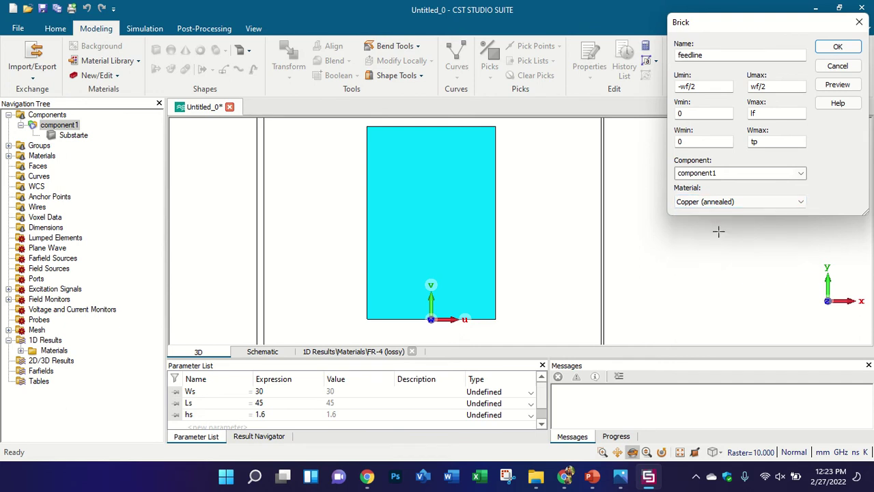
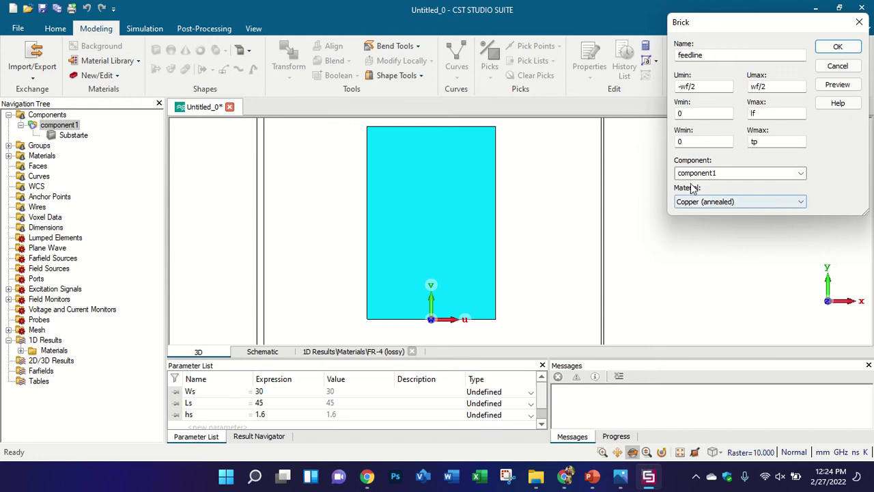
pyautogui.click(724, 202)
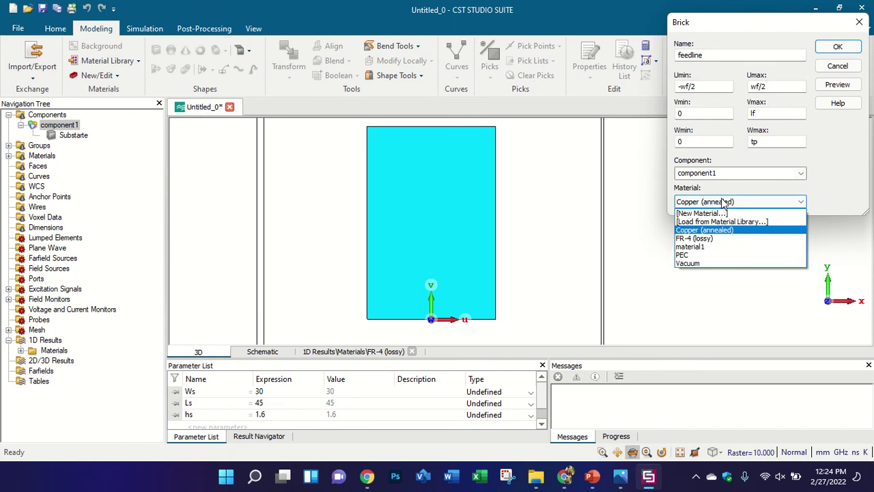
pyautogui.click(724, 202)
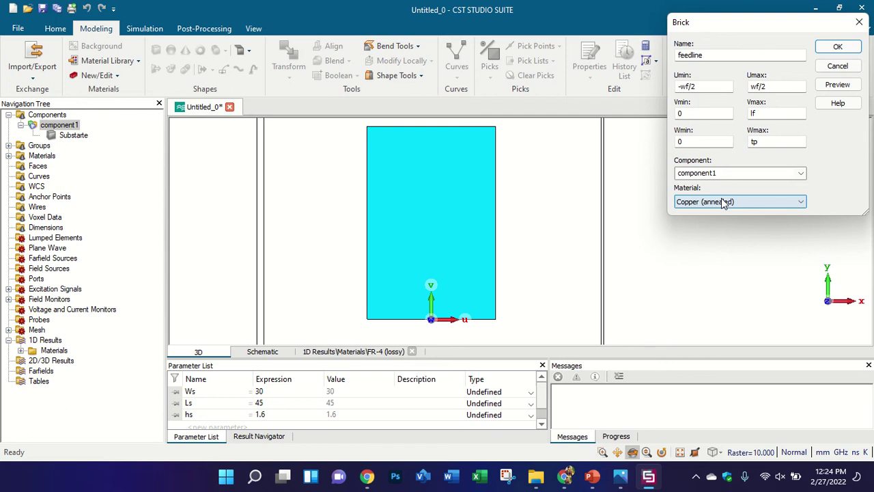
pyautogui.click(591, 478)
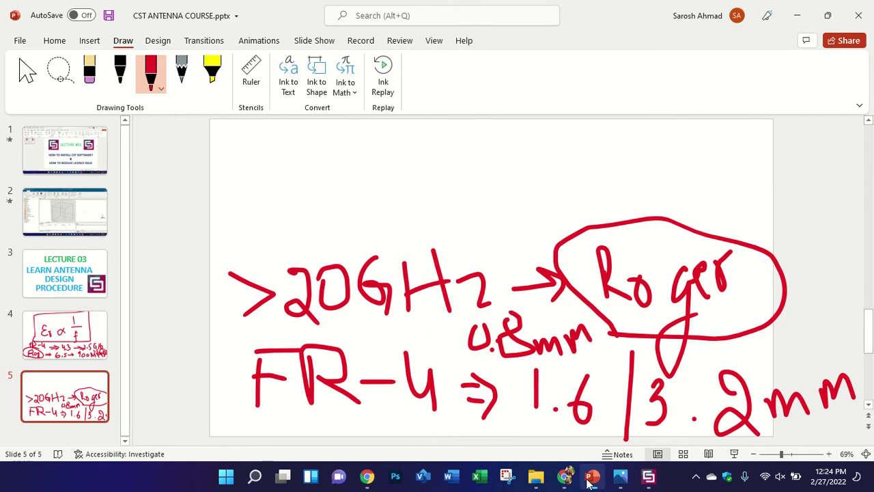
pyautogui.click(591, 477)
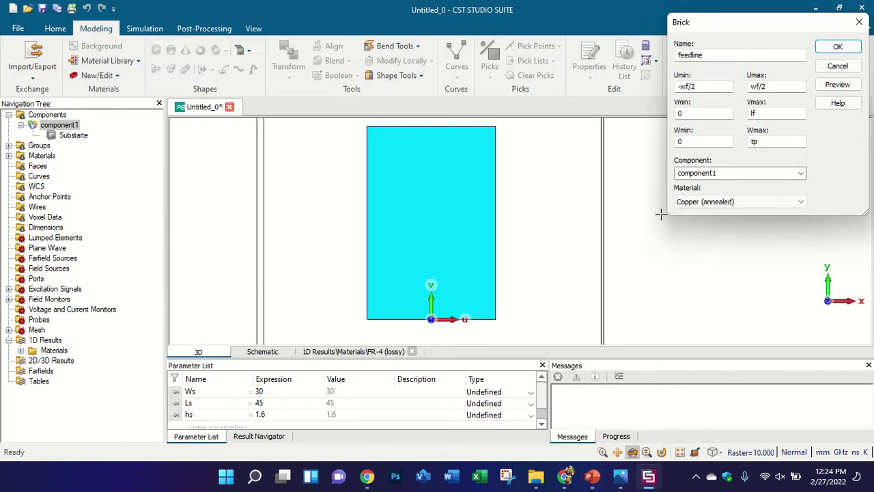
pyautogui.doubleClick(768, 146)
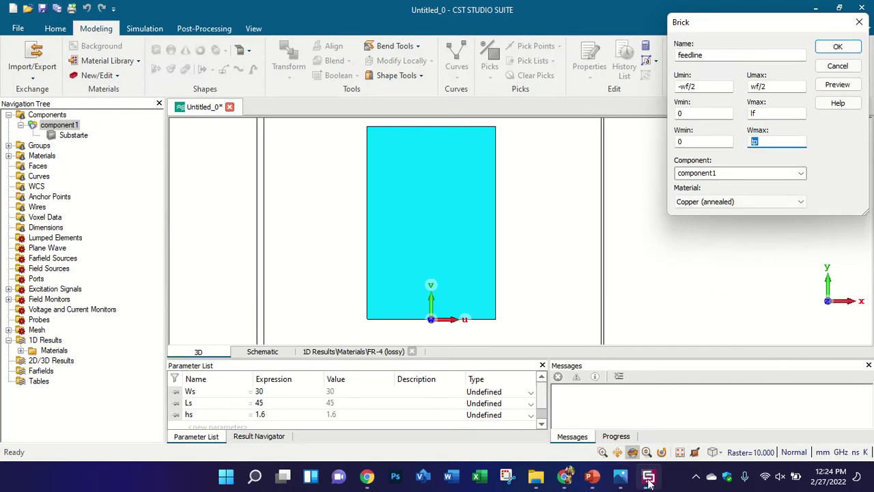
# Switch to PowerPoint and handwrite 0.015 in red ink in the cleared area of slide 5.
pyautogui.click(591, 477)
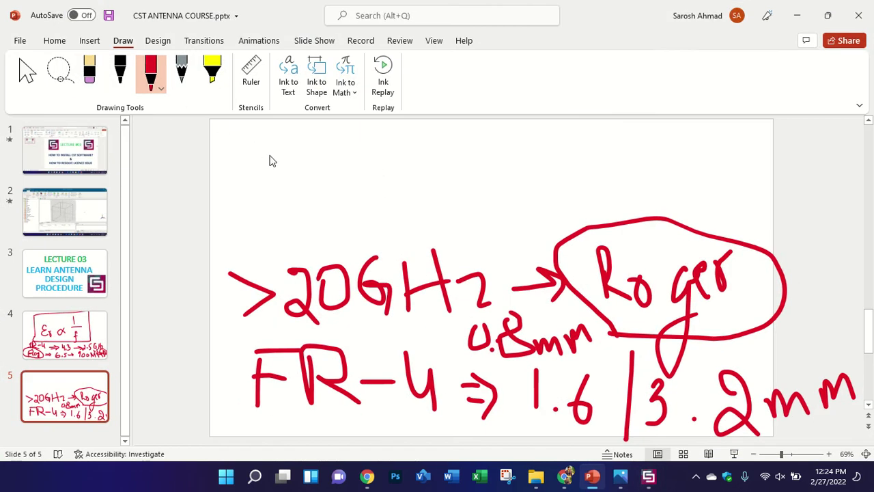
pyautogui.moveTo(273, 154)
pyautogui.mouseDown()
pyautogui.moveTo(271, 190)
pyautogui.moveTo(268, 146)
pyautogui.mouseUp()
pyautogui.click(293, 181)
pyautogui.moveTo(324, 161)
pyautogui.mouseDown()
pyautogui.moveTo(313, 185)
pyautogui.moveTo(327, 158)
pyautogui.moveTo(337, 182)
pyautogui.mouseUp()
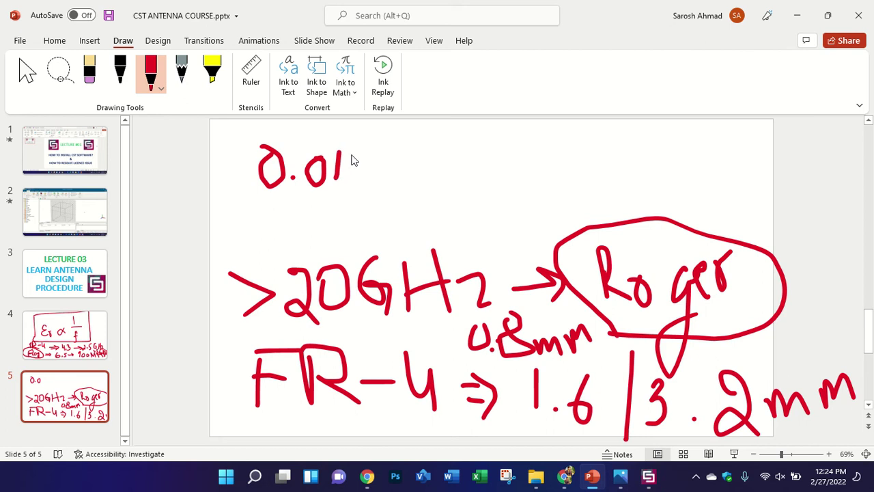
pyautogui.moveTo(354, 149); pyautogui.dragTo(356, 189)
pyautogui.moveTo(353, 146); pyautogui.dragTo(369, 145)
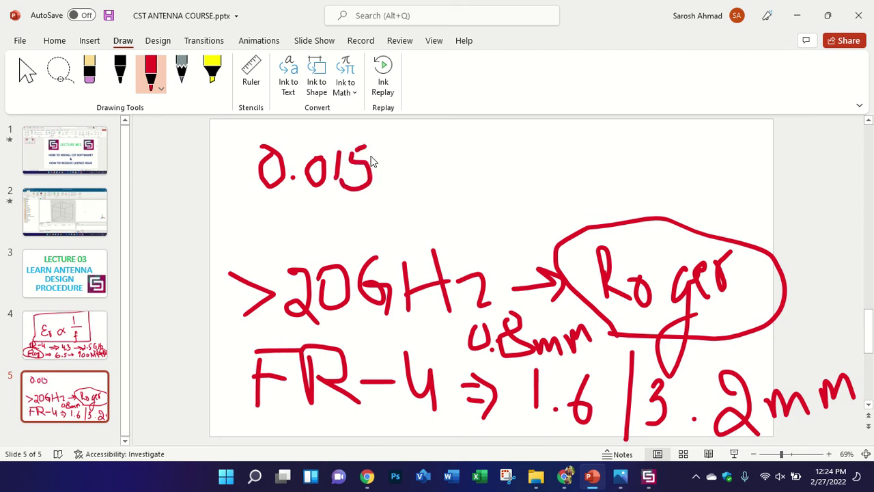
# Handwrite mm after 0.015 in red ink on slide 5, followed by 0.035mm on the same line.
pyautogui.moveTo(377, 183)
pyautogui.mouseDown()
pyautogui.moveTo(391, 169)
pyautogui.moveTo(414, 186)
pyautogui.moveTo(433, 171)
pyautogui.moveTo(448, 179)
pyautogui.mouseUp()
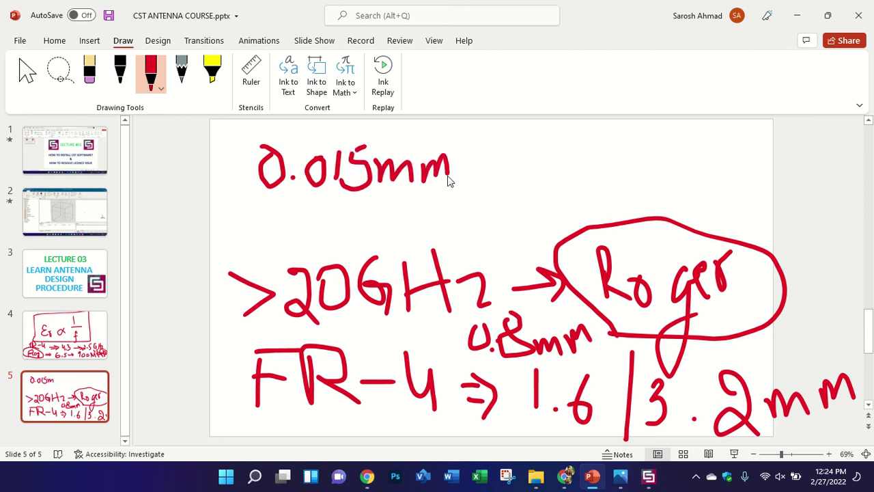
pyautogui.click(465, 175)
pyautogui.moveTo(496, 154)
pyautogui.mouseDown()
pyautogui.moveTo(490, 177)
pyautogui.moveTo(502, 161)
pyautogui.moveTo(525, 164)
pyautogui.mouseUp()
pyautogui.click(508, 165)
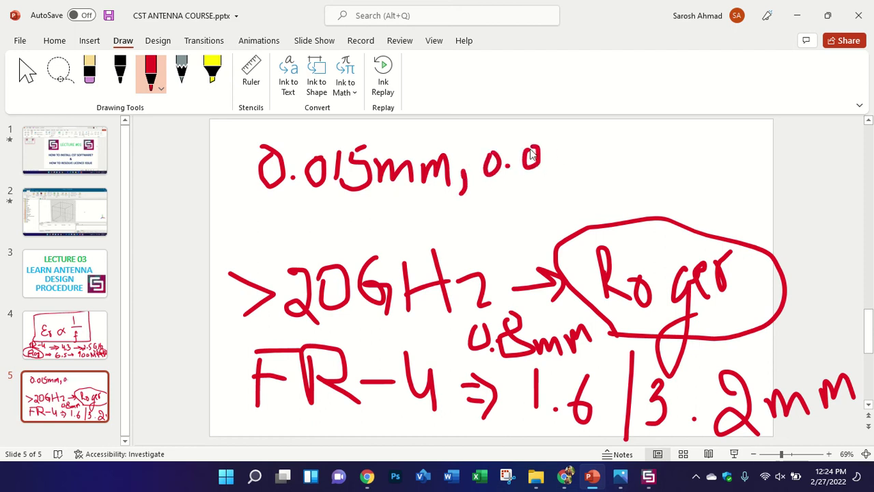
pyautogui.moveTo(554, 139)
pyautogui.mouseDown()
pyautogui.moveTo(558, 170)
pyautogui.moveTo(584, 162)
pyautogui.moveTo(573, 179)
pyautogui.mouseUp()
pyautogui.moveTo(578, 135)
pyautogui.mouseDown()
pyautogui.moveTo(593, 128)
pyautogui.moveTo(622, 161)
pyautogui.moveTo(648, 146)
pyautogui.moveTo(657, 168)
pyautogui.moveTo(647, 193)
pyautogui.mouseUp()
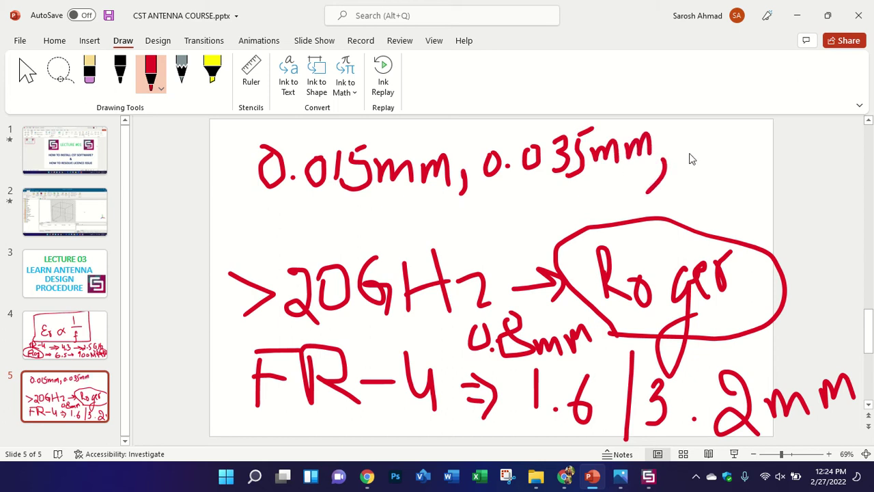
# Handwrite 0.05mm in red ink as the third thickness at the end of the line on slide 5.
pyautogui.moveTo(697, 149)
pyautogui.mouseDown()
pyautogui.moveTo(692, 167)
pyautogui.moveTo(706, 162)
pyautogui.mouseUp()
pyautogui.click(708, 159)
pyautogui.moveTo(758, 137)
pyautogui.mouseDown()
pyautogui.moveTo(771, 158)
pyautogui.moveTo(754, 176)
pyautogui.moveTo(780, 129)
pyautogui.mouseUp()
pyautogui.moveTo(778, 161)
pyautogui.mouseDown()
pyautogui.moveTo(800, 147)
pyautogui.moveTo(822, 162)
pyautogui.moveTo(861, 152)
pyautogui.moveTo(869, 162)
pyautogui.mouseUp()
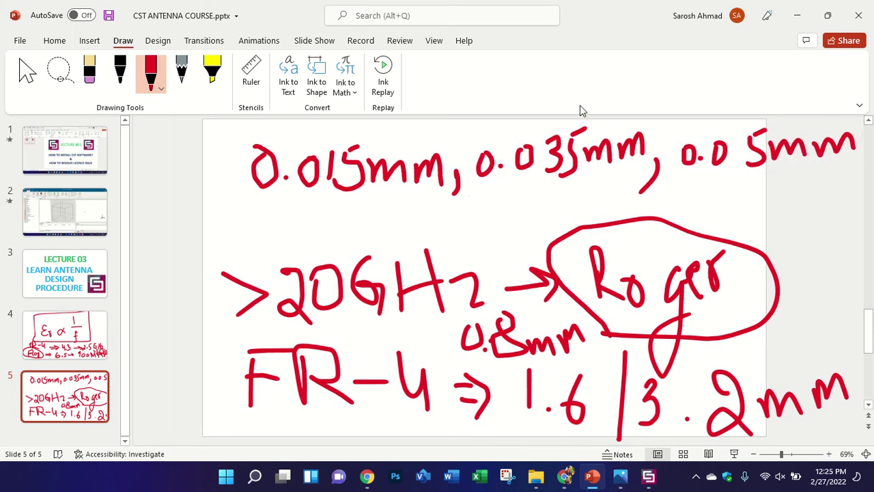
# Circle the handwritten 0.035mm and write 0mm beneath 0.015mm in red ink.
pyautogui.moveTo(501, 120)
pyautogui.mouseDown()
pyautogui.moveTo(467, 124)
pyautogui.moveTo(545, 208)
pyautogui.moveTo(661, 129)
pyautogui.moveTo(492, 122)
pyautogui.mouseUp()
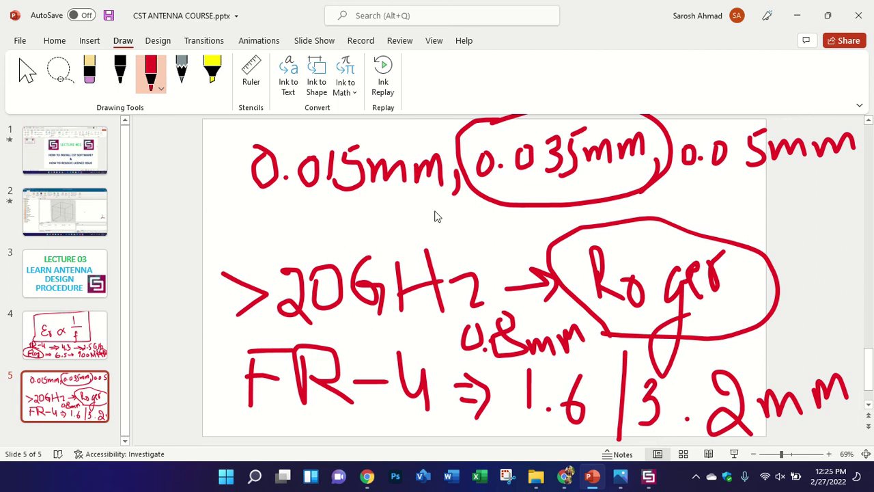
pyautogui.moveTo(241, 200)
pyautogui.mouseDown()
pyautogui.moveTo(283, 230)
pyautogui.moveTo(334, 215)
pyautogui.mouseUp()
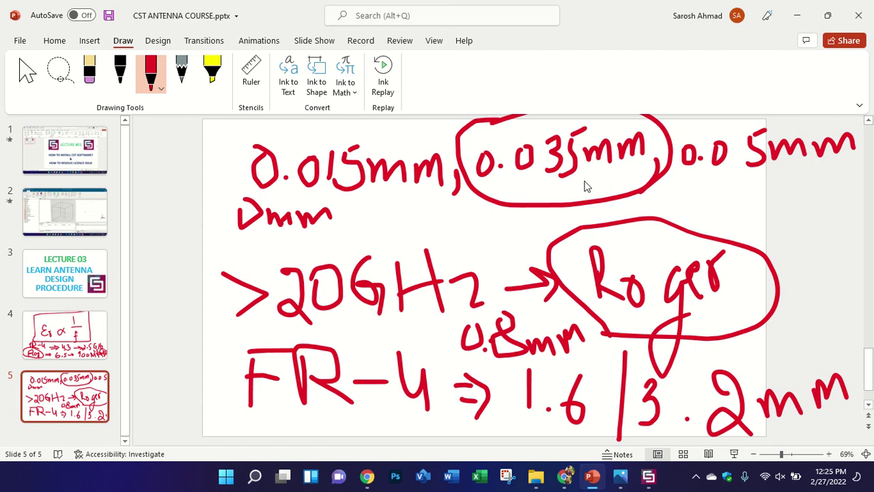
pyautogui.moveTo(465, 198)
pyautogui.mouseDown()
pyautogui.moveTo(599, 181)
pyautogui.moveTo(645, 164)
pyautogui.mouseUp()
# Switch to CST Studio Suite and preview the feedline brick, defining wf as 1.5, lf as 5 and tp as 0.035.
pyautogui.click(649, 478)
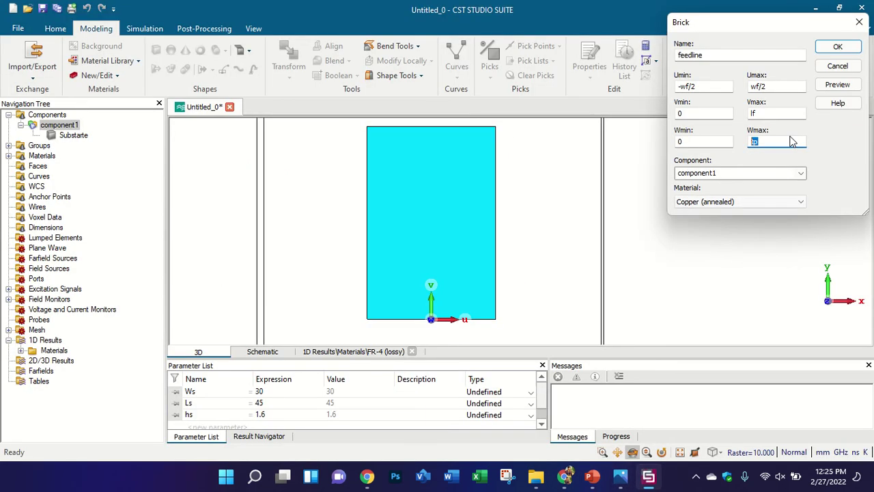
pyautogui.click(835, 86)
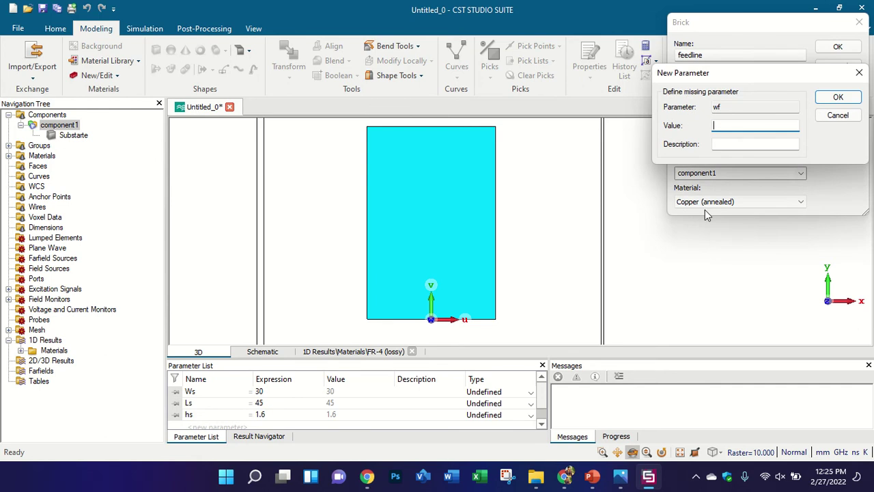
pyautogui.write('1.5')
pyautogui.click(835, 97)
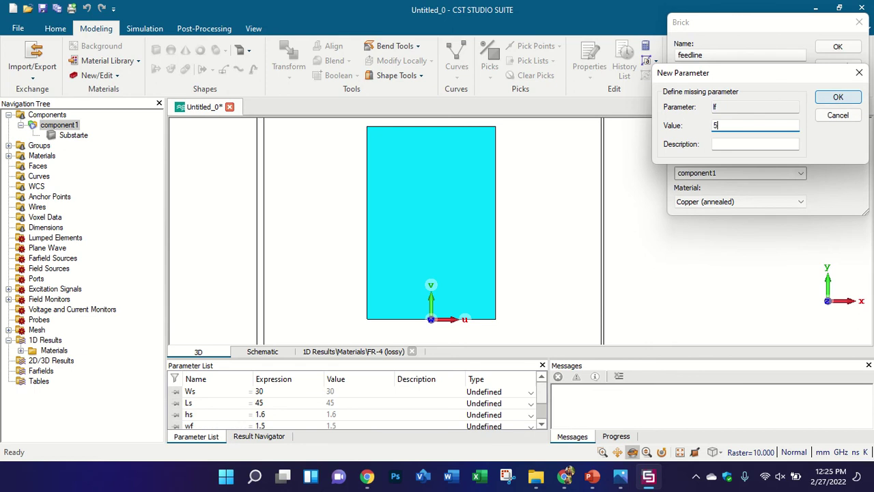
pyautogui.click(837, 97)
pyautogui.write('0.03')
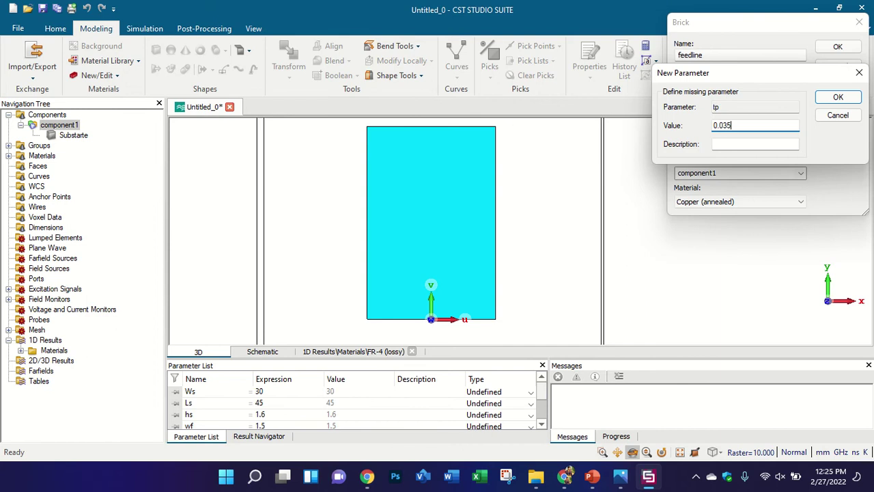
pyautogui.click(838, 97)
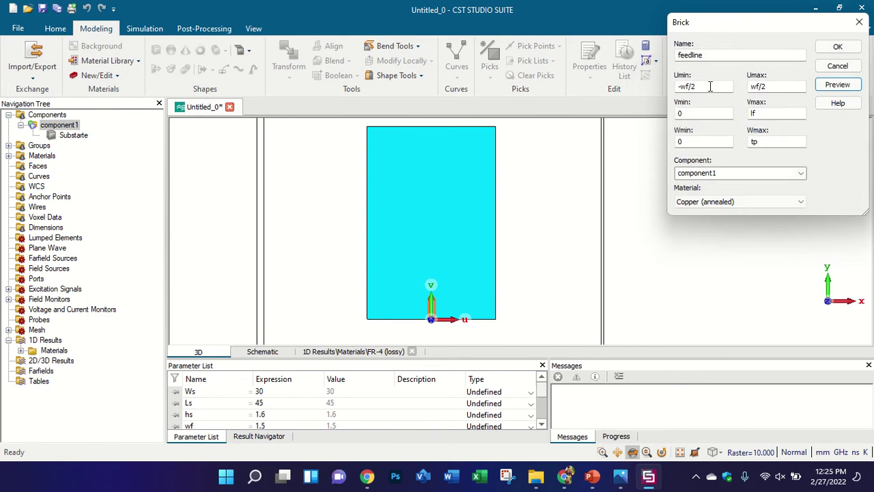
# Inspect the feedline preview at the substrate's lower edge and create the brick.
pyautogui.scroll(5, 431, 321)
pyautogui.moveTo(447, 287)
pyautogui.mouseDown()
pyautogui.moveTo(498, 236)
pyautogui.moveTo(480, 267)
pyautogui.moveTo(456, 278)
pyautogui.mouseUp()
pyautogui.scroll(-5, 456, 278)
pyautogui.click(838, 47)
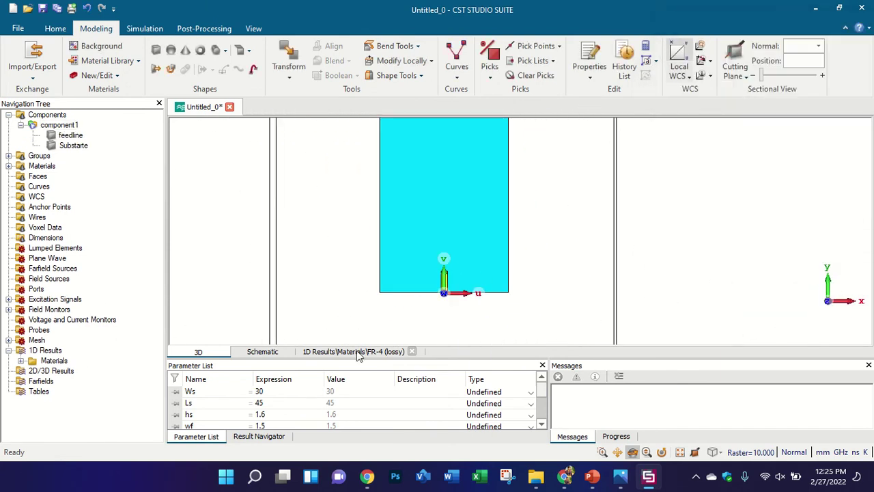
# Set the feedline length parameter lf to 10 and update the model.
pyautogui.scroll(-1, 265, 421)
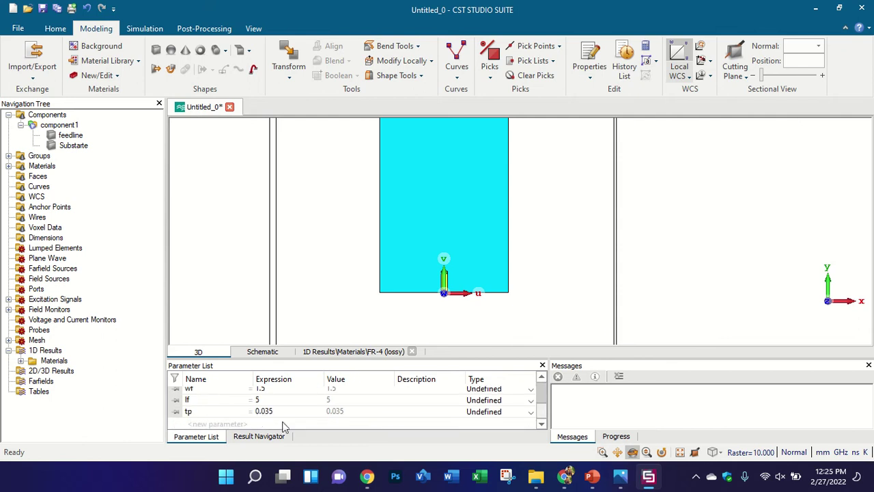
pyautogui.doubleClick(267, 400)
pyautogui.write('10')
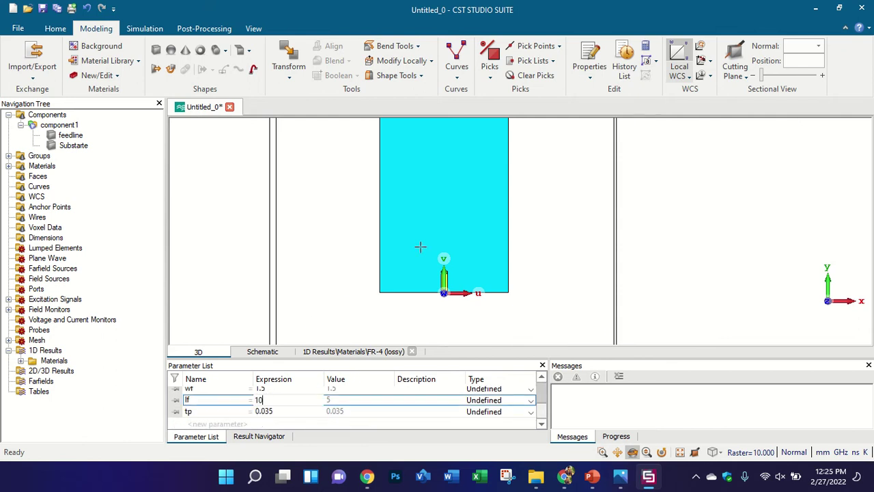
pyautogui.press('Return')
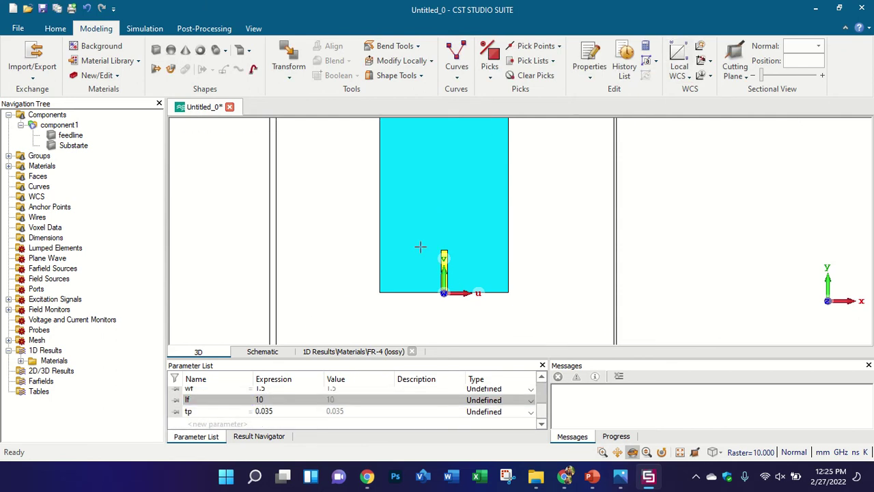
# Align the local WCS with the substrate's front face so that its origin sits at the face center.
pyautogui.moveTo(419, 246); pyautogui.dragTo(483, 210)
pyautogui.press('space')
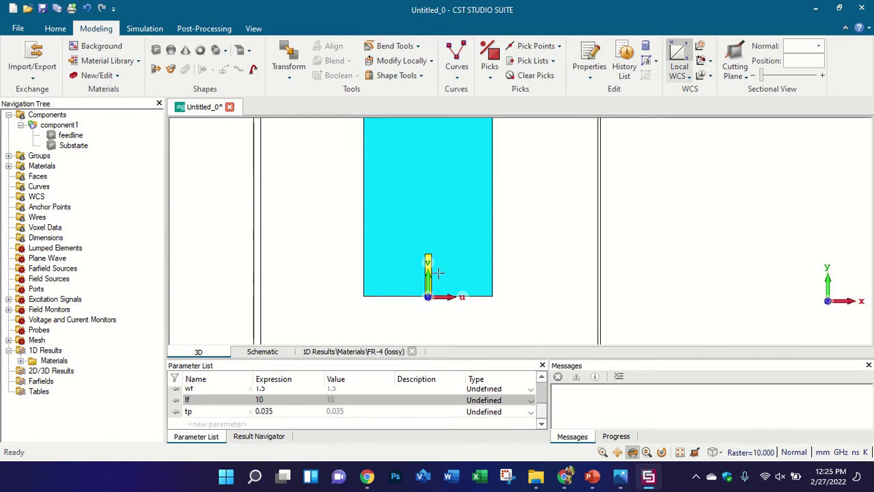
pyautogui.scroll(4, 453, 298)
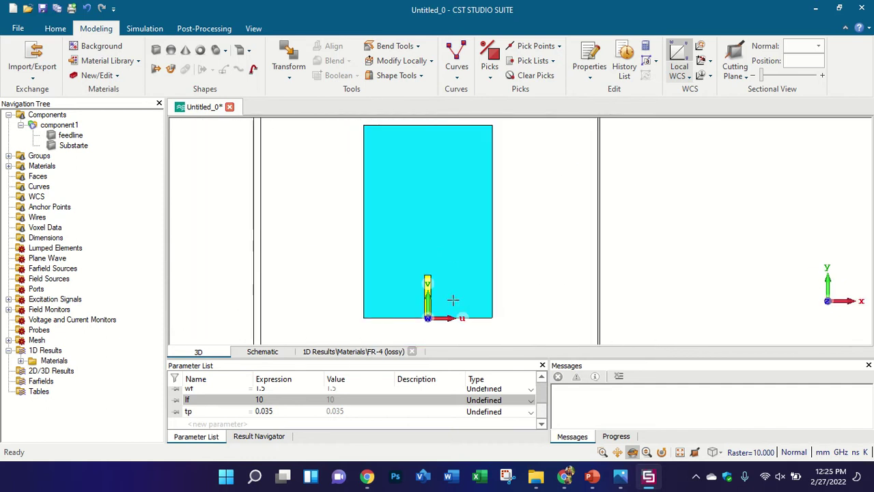
pyautogui.scroll(-5, 431, 241)
pyautogui.scroll(1, 490, 199)
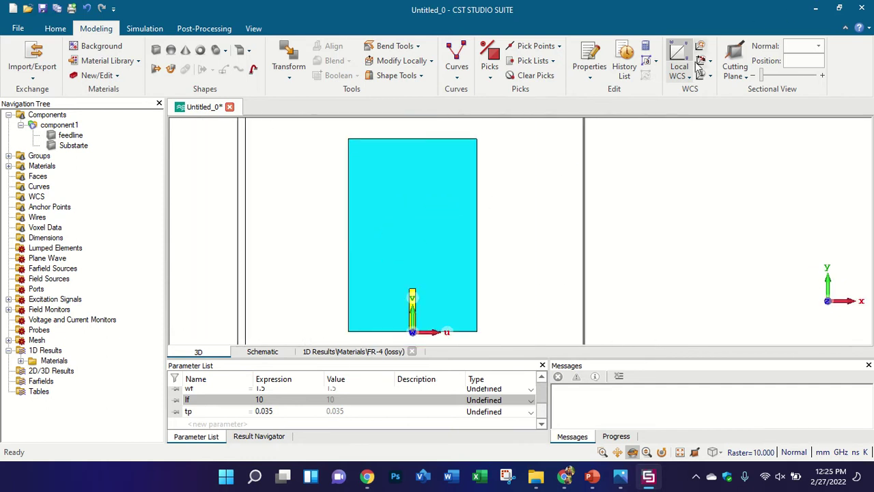
pyautogui.click(700, 45)
pyautogui.click(453, 211)
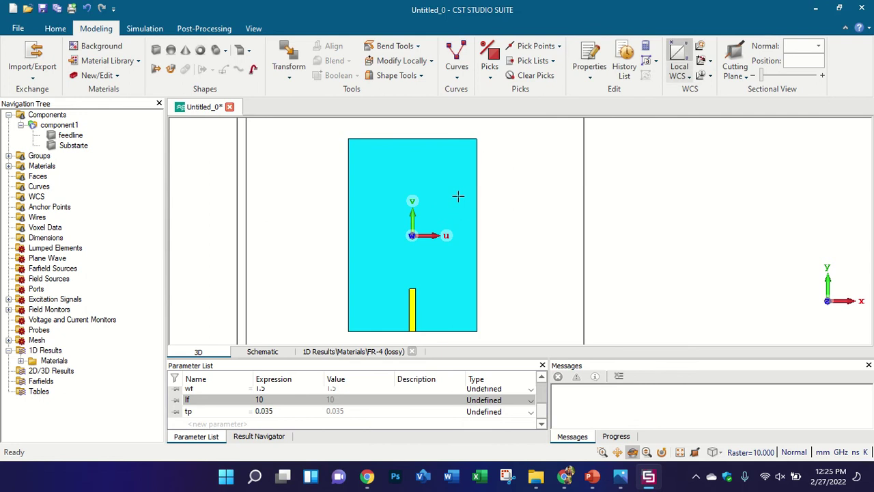
# Start a brick named Patch by numeric entry with Umin -Wp/2 and Umax Wp/2.
pyautogui.scroll(2, 437, 293)
pyautogui.scroll(-2, 384, 289)
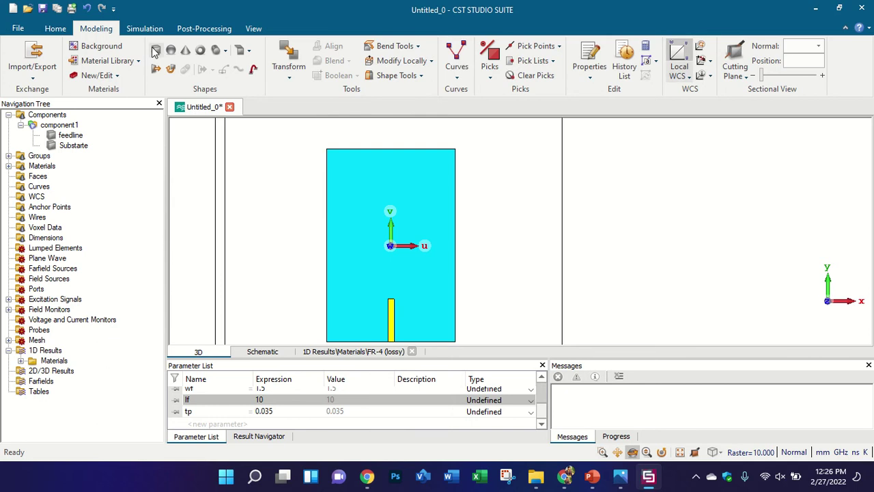
pyautogui.press('Escape')
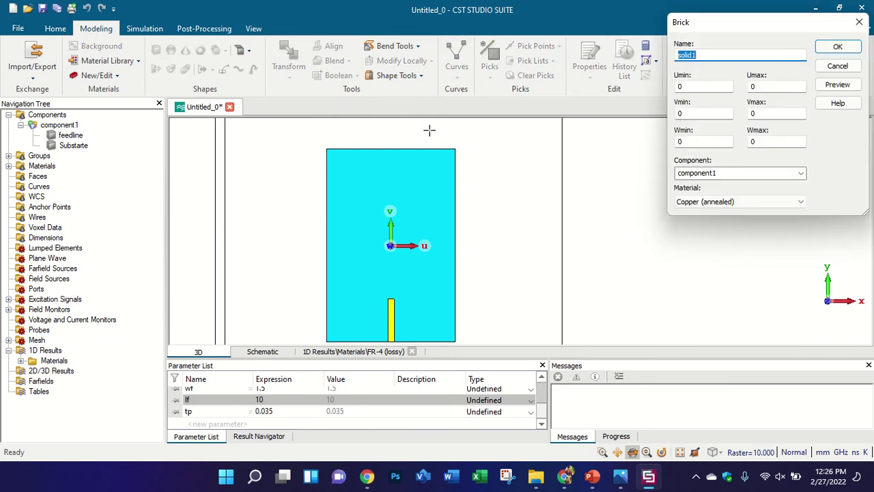
pyautogui.write('Patch')
pyautogui.press('Tab')
pyautogui.write('-W')
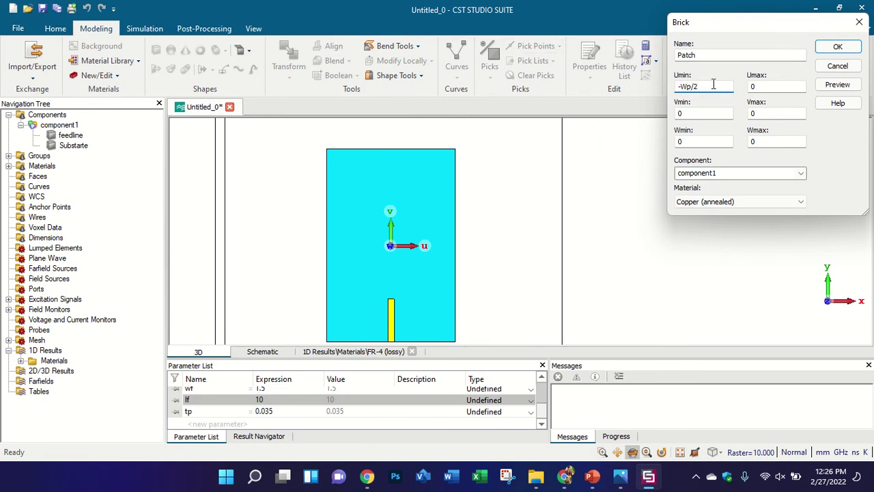
pyautogui.moveTo(682, 86); pyautogui.dragTo(702, 86)
pyautogui.hotkey('ctrl', 'c')
pyautogui.hotkey('ctrl', 'v')
# Set the Patch brick's Vmin to -Lp/2, Vmax to Lp/2 and Wmax to tp.
pyautogui.moveTo(764, 112); pyautogui.dragTo(728, 109)
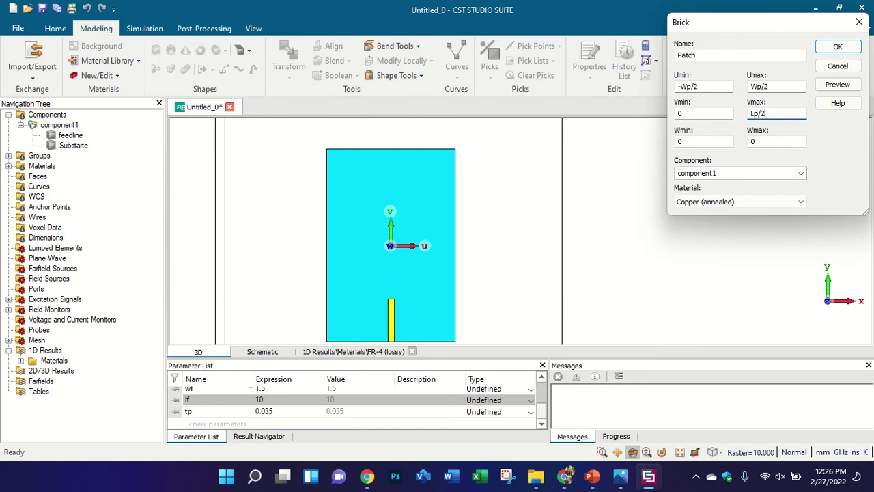
pyautogui.doubleClick(692, 115)
pyautogui.doubleClick(754, 141)
pyautogui.write('tp')
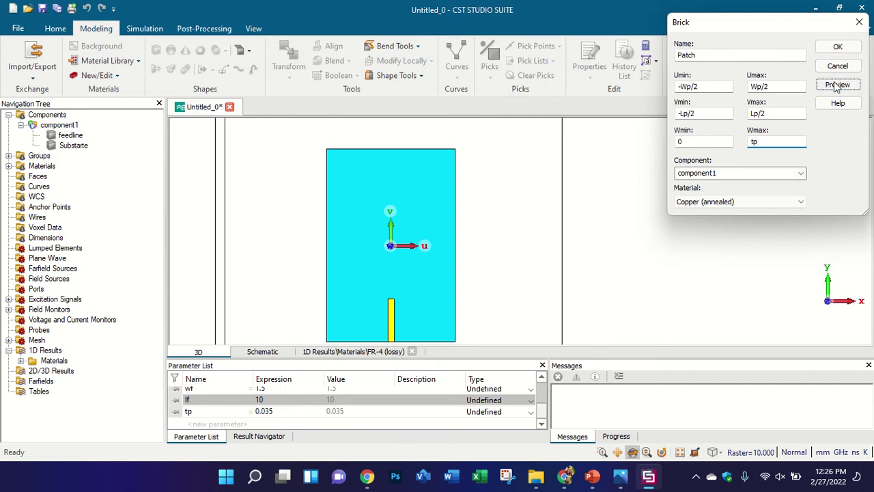
# Define Wp as 7 and Lp as 15 through the preview and create the Copper (annealed) Patch brick.
pyautogui.click(836, 85)
pyautogui.write('7')
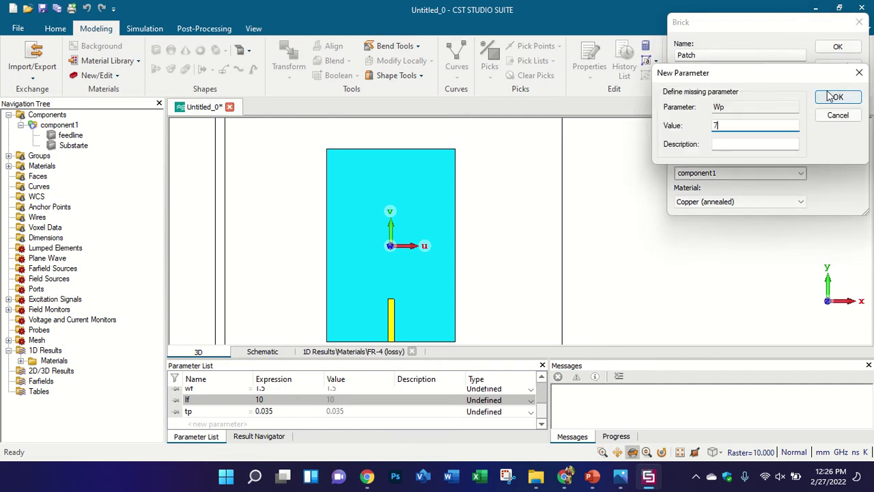
pyautogui.click(832, 97)
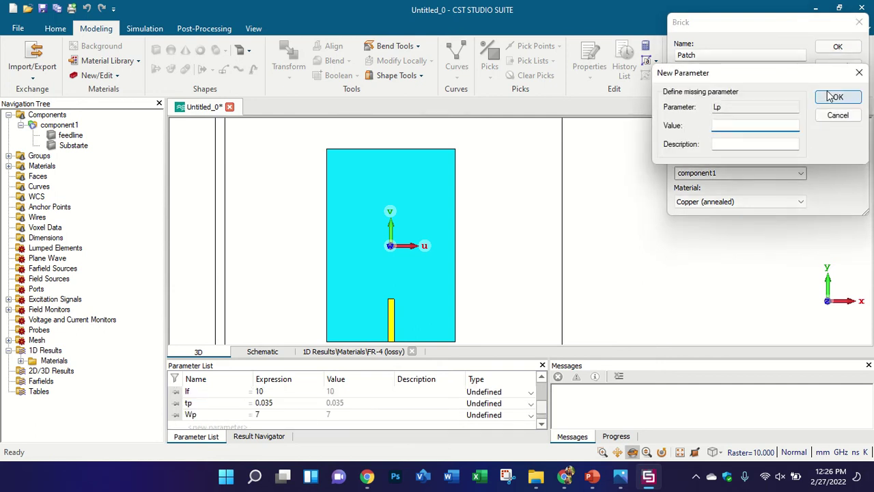
pyautogui.write('15')
pyautogui.click(835, 97)
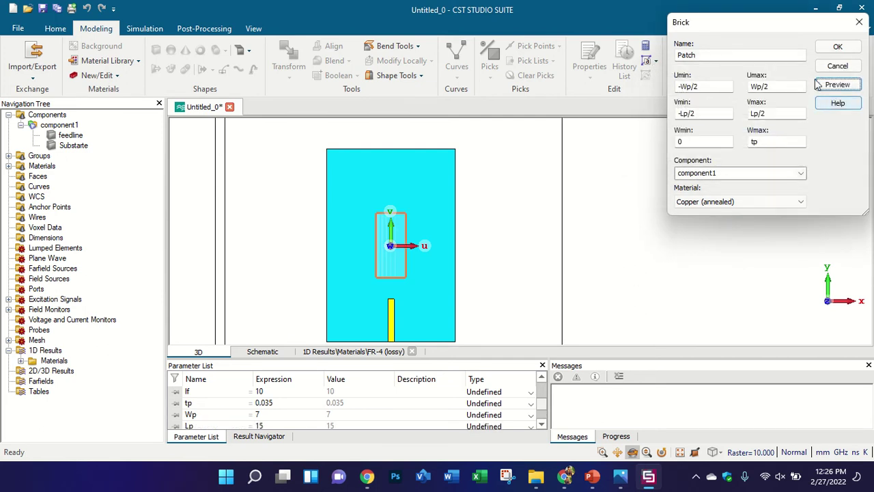
pyautogui.click(837, 46)
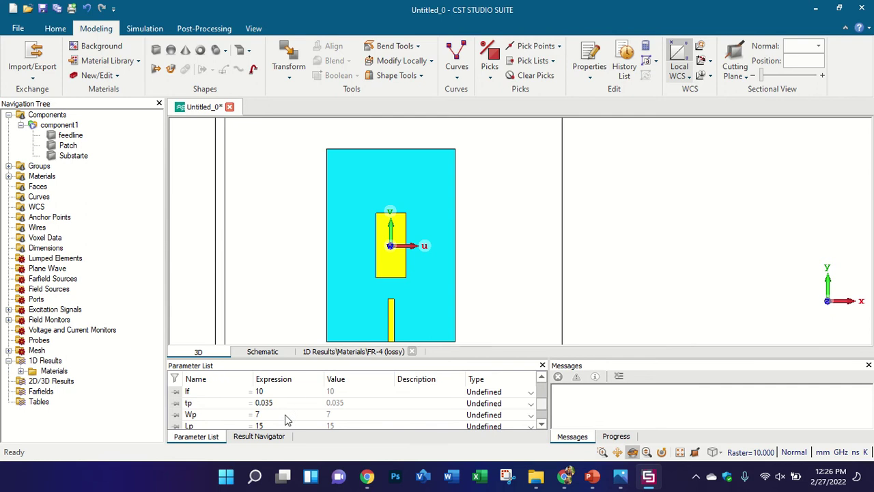
# Set the patch width parameter Wp to 20 and update the model.
pyautogui.doubleClick(264, 414)
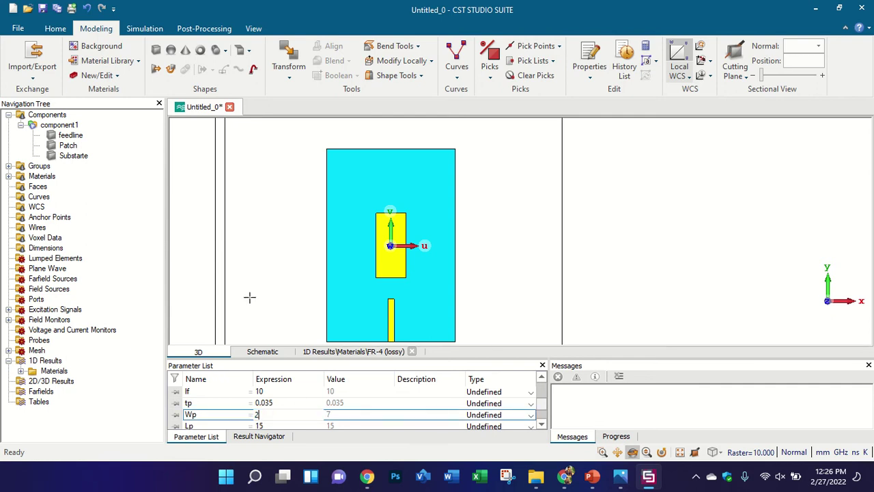
pyautogui.press('Return')
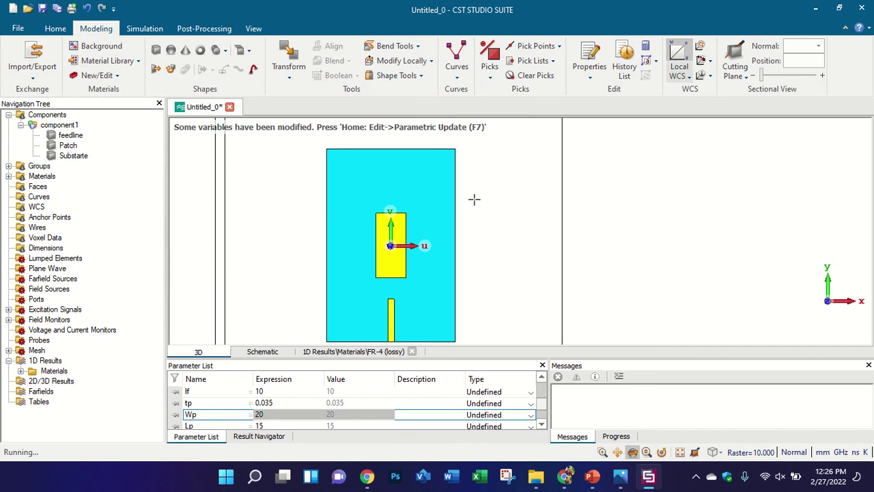
pyautogui.press('F7')
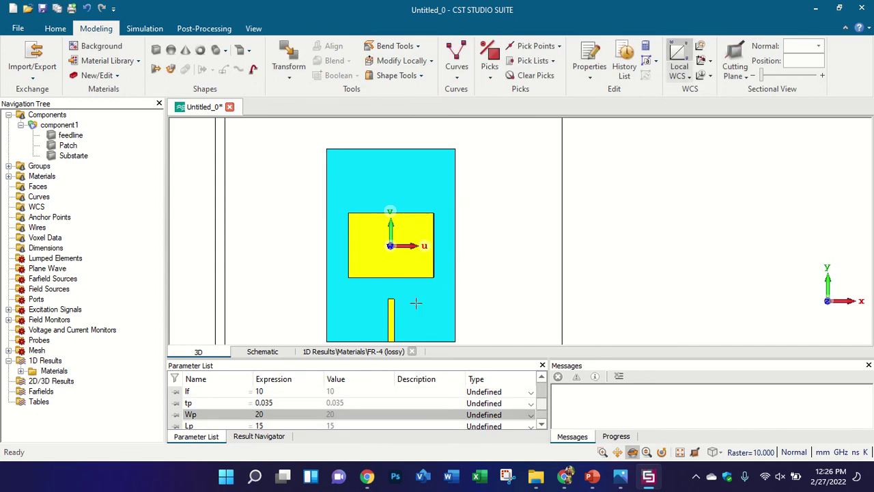
# Set the patch length parameter Lp to 20 and update the model.
pyautogui.scroll(2, 406, 306)
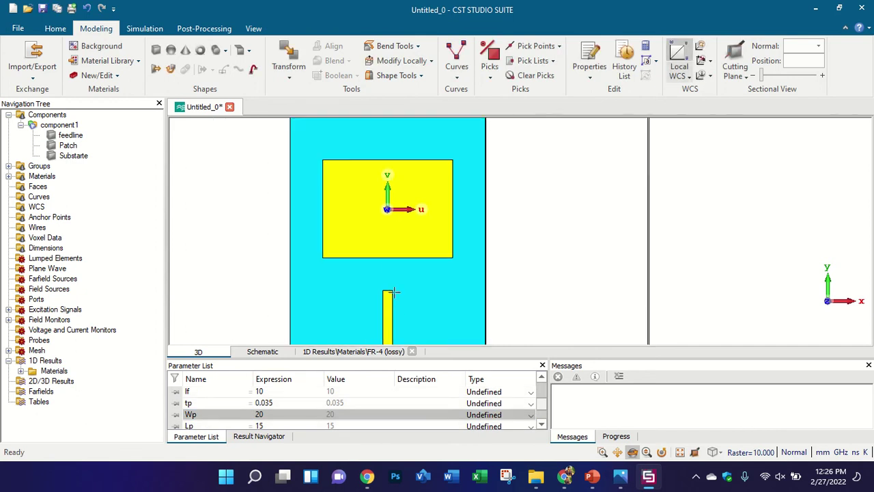
pyautogui.scroll(-1, 293, 410)
pyautogui.click(277, 411)
pyautogui.click(277, 411)
pyautogui.write('2')
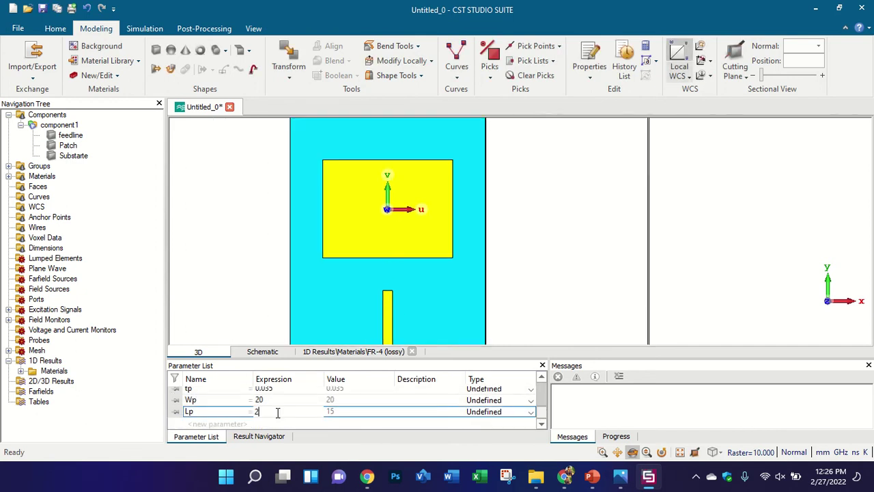
pyautogui.write('0')
pyautogui.press('Return')
pyautogui.press('F7')
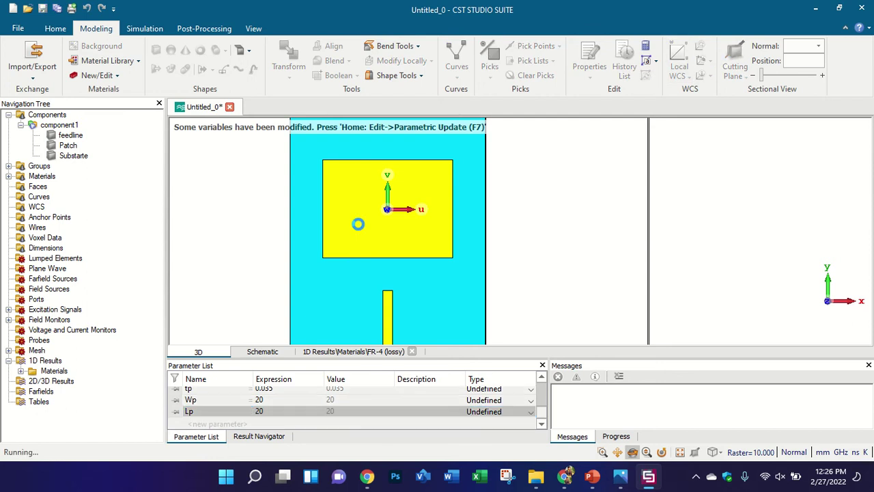
pyautogui.click(285, 412)
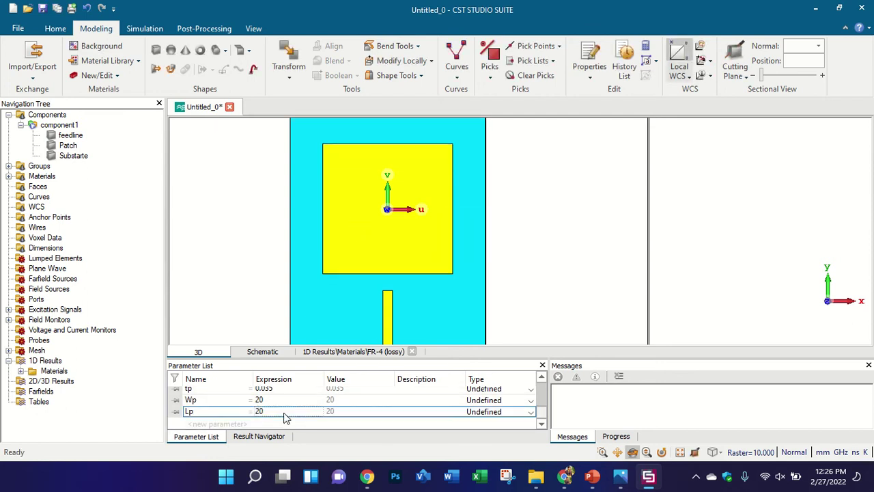
# Set the patch length parameter Lp to 30 and update the model.
pyautogui.write('30')
pyautogui.press('Return')
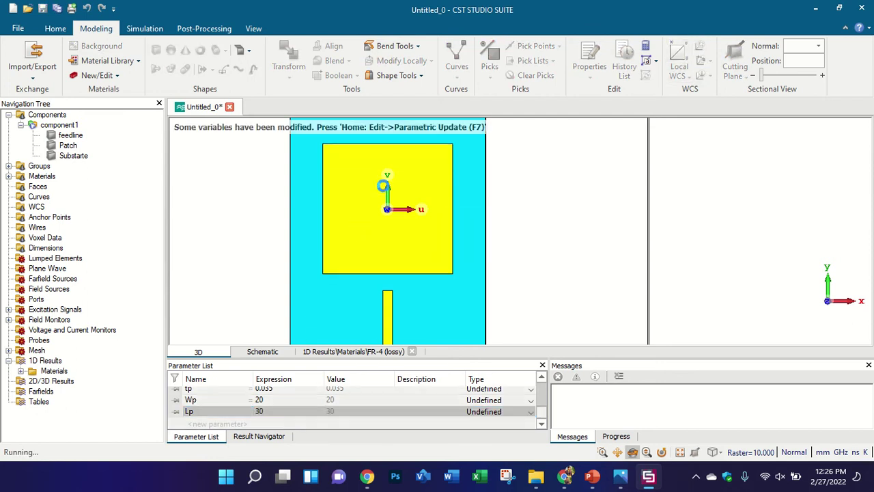
pyautogui.press('F7')
pyautogui.scroll(-1, 381, 266)
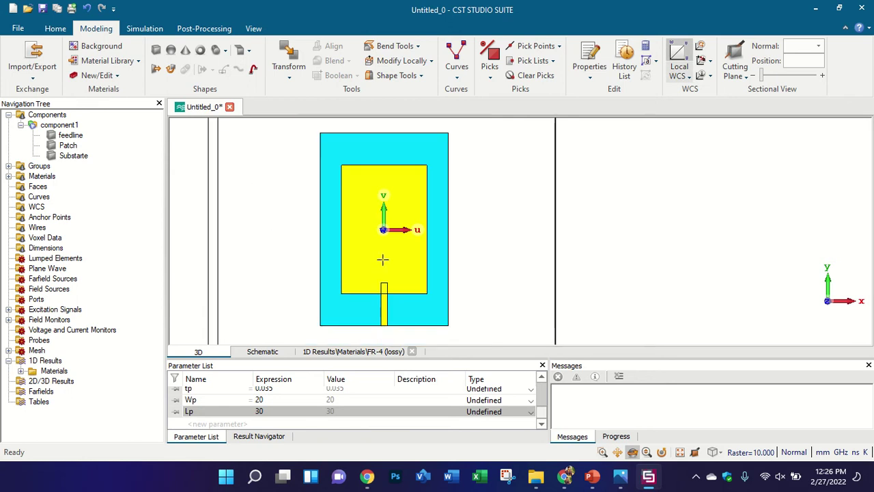
pyautogui.scroll(1, 384, 260)
pyautogui.moveTo(384, 259); pyautogui.dragTo(447, 203)
pyautogui.scroll(-1, 366, 222)
pyautogui.press('space')
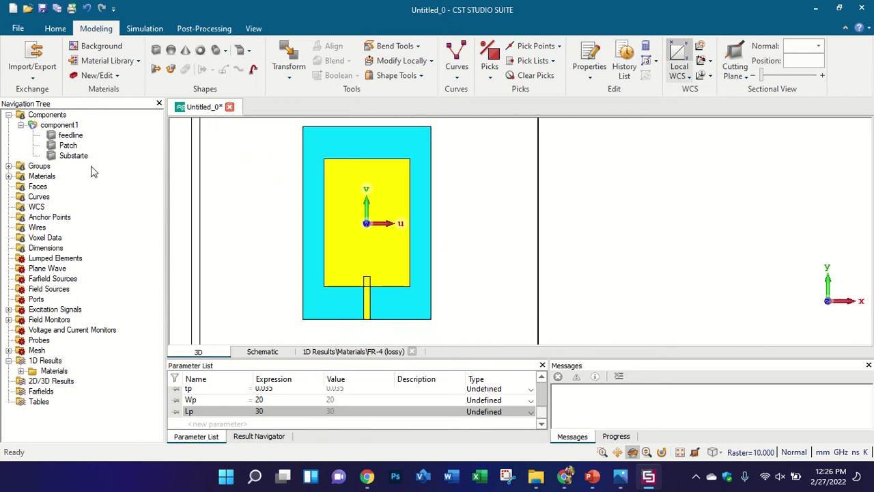
# Examine the brick definition of the existing Patch.
pyautogui.doubleClick(68, 145)
pyautogui.doubleClick(752, 61)
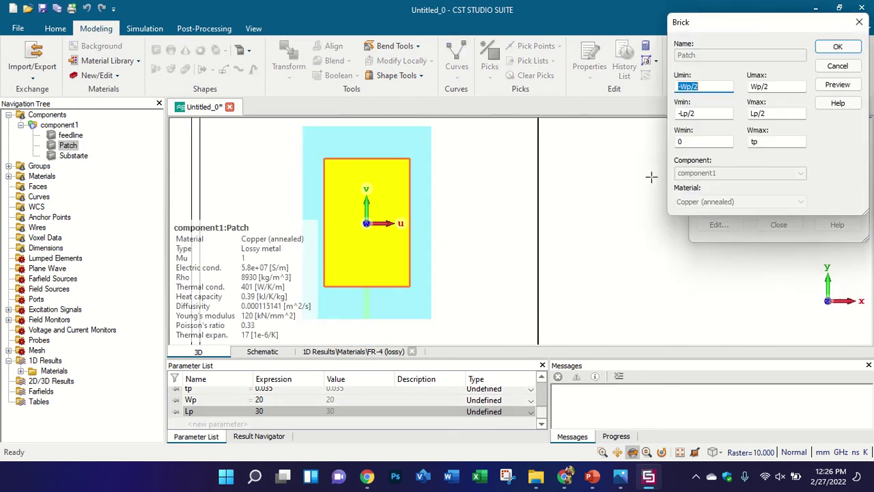
pyautogui.click(859, 22)
pyautogui.click(779, 225)
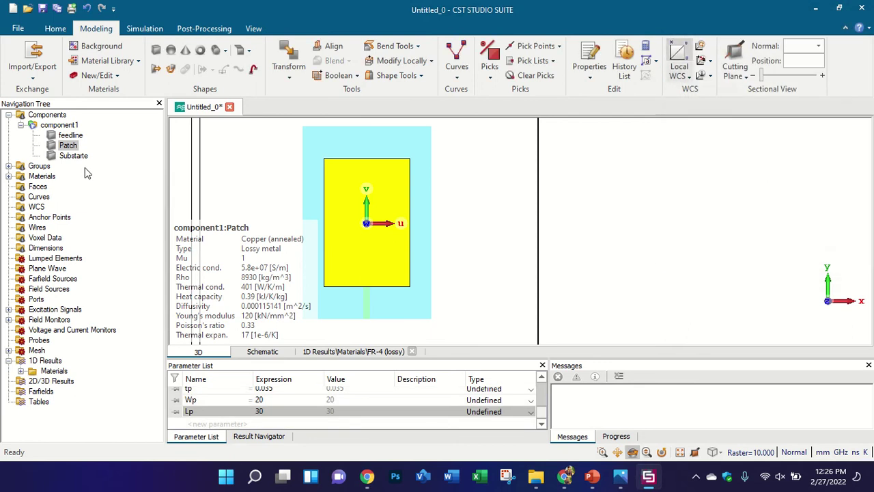
# Delete the Patch and preview a replacement brick in component1 with Umin -9, Umax 9, Vmin -15 and Vmax 15.
pyautogui.click(75, 125)
pyautogui.click(156, 50)
pyautogui.press('Escape')
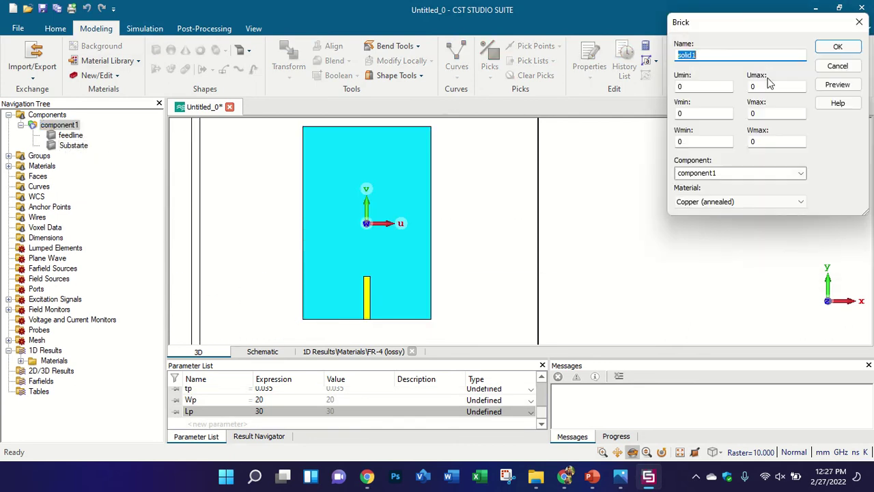
pyautogui.press('Tab')
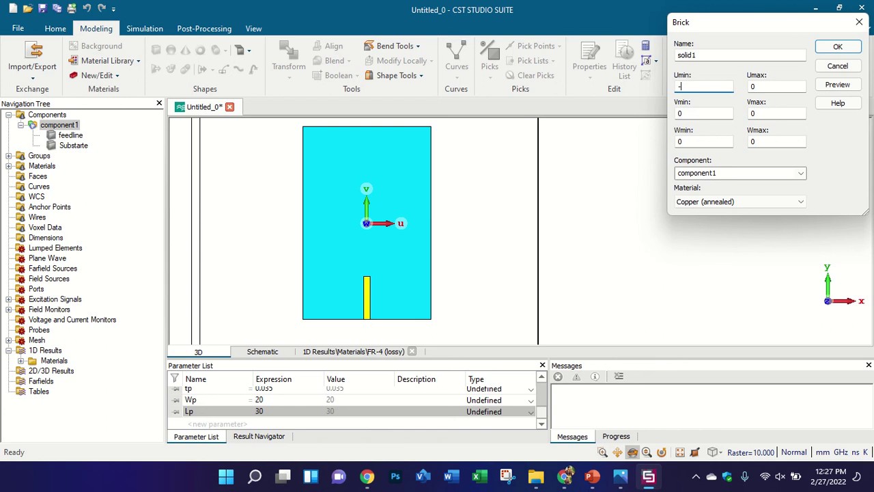
pyautogui.write('-9')
pyautogui.press('Tab')
pyautogui.write('9')
pyautogui.press('Tab')
pyautogui.click(722, 116)
pyautogui.press('BackSpace')
pyautogui.write('-15')
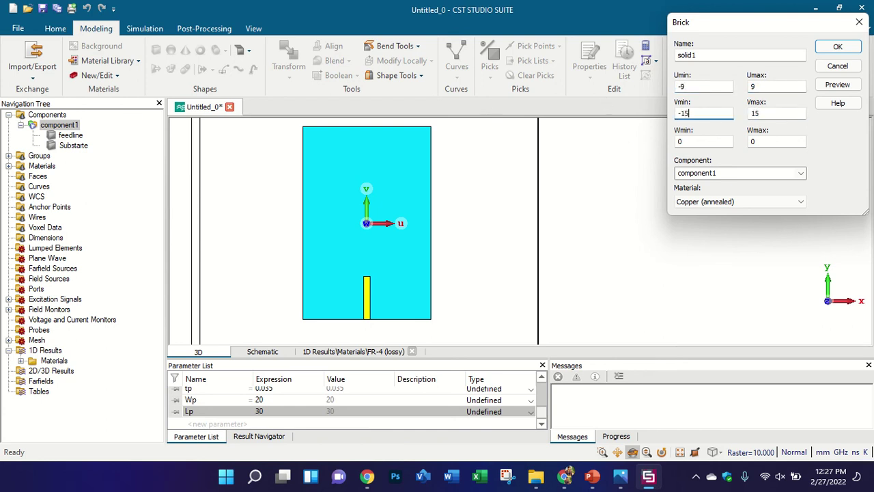
pyautogui.click(837, 84)
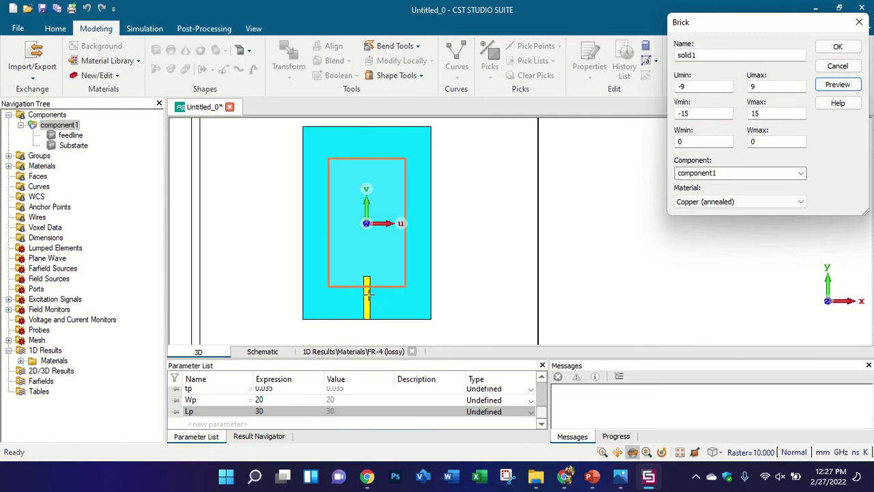
# Set the new brick's Vmin to -12.5 and preview its lower edge against the end of the feedline.
pyautogui.click(681, 114)
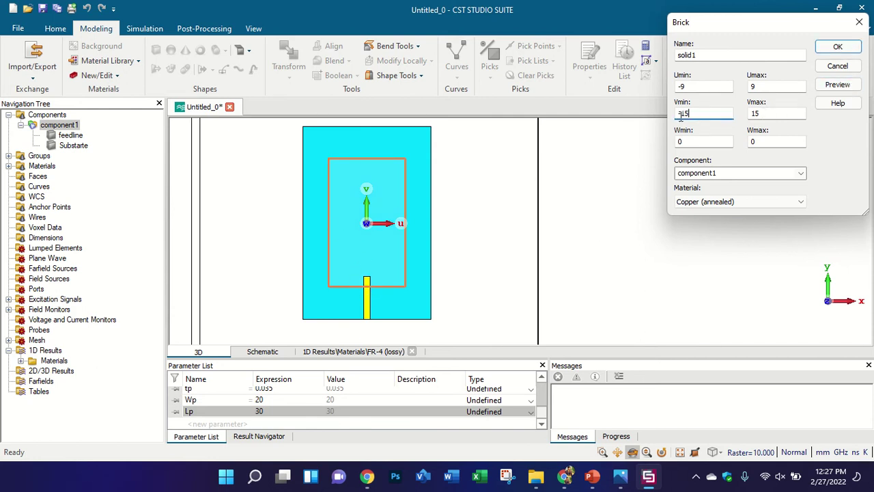
pyautogui.write('3')
pyautogui.click(834, 84)
pyautogui.click(709, 112)
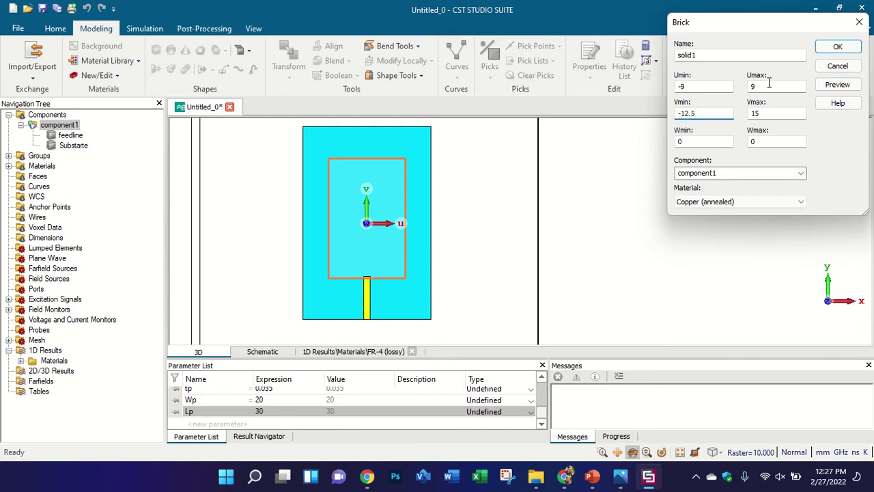
pyautogui.click(837, 84)
pyautogui.scroll(5, 376, 220)
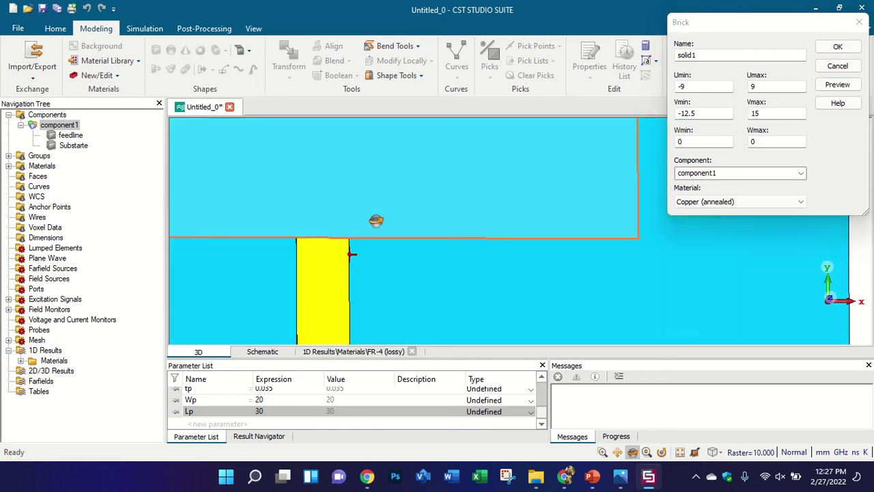
pyautogui.moveTo(376, 220); pyautogui.dragTo(429, 193)
pyautogui.scroll(-6, 429, 192)
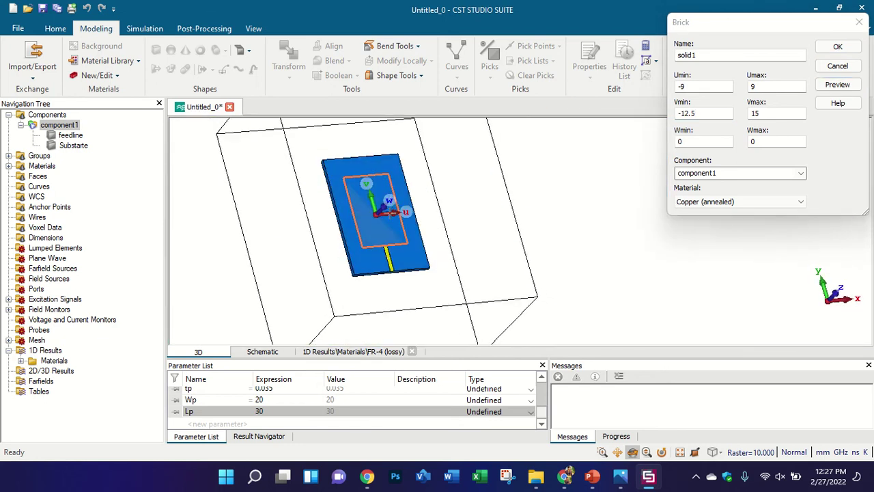
pyautogui.press('KP_5')
pyautogui.scroll(2, 359, 208)
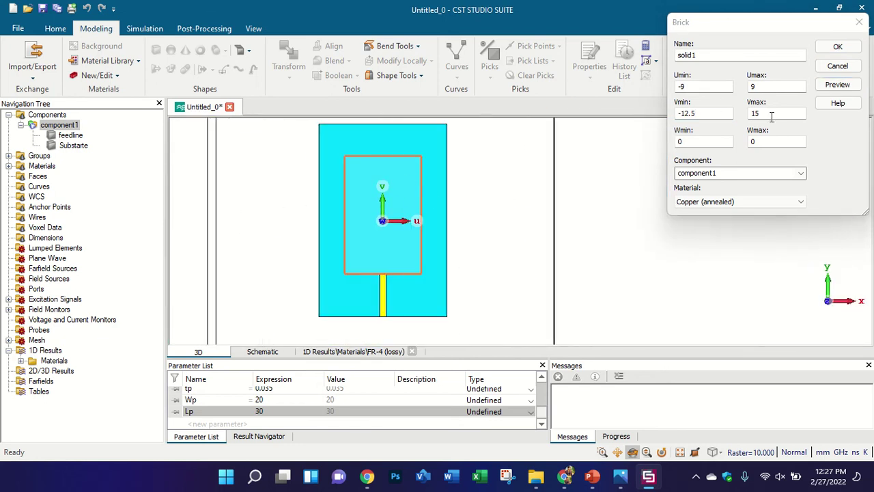
# Widen the brick to Umin -10 and Umax 10 and preview it.
pyautogui.moveTo(708, 87); pyautogui.dragTo(682, 86)
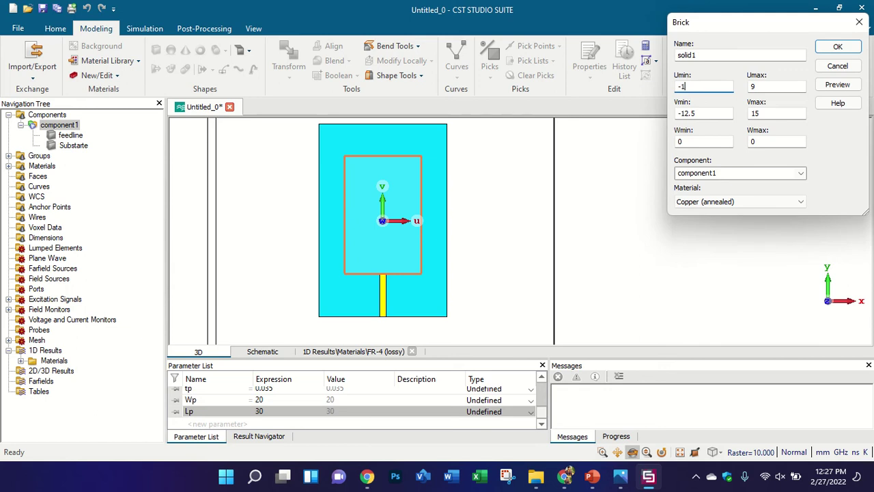
pyautogui.doubleClick(753, 86)
pyautogui.write('10')
pyautogui.click(836, 83)
# Set Wmax to tp, name the brick PATCH and create it in Copper (annealed).
pyautogui.doubleClick(754, 142)
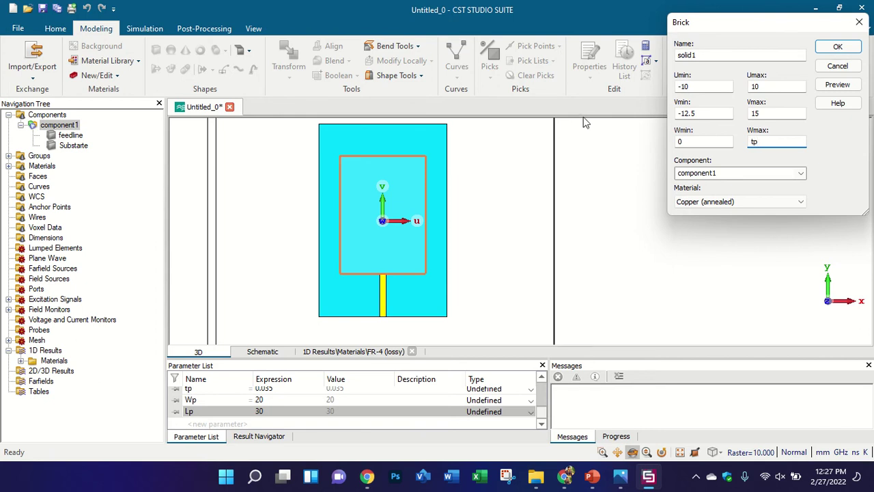
pyautogui.doubleClick(697, 54)
pyautogui.write('P')
pyautogui.moveTo(515, 5)
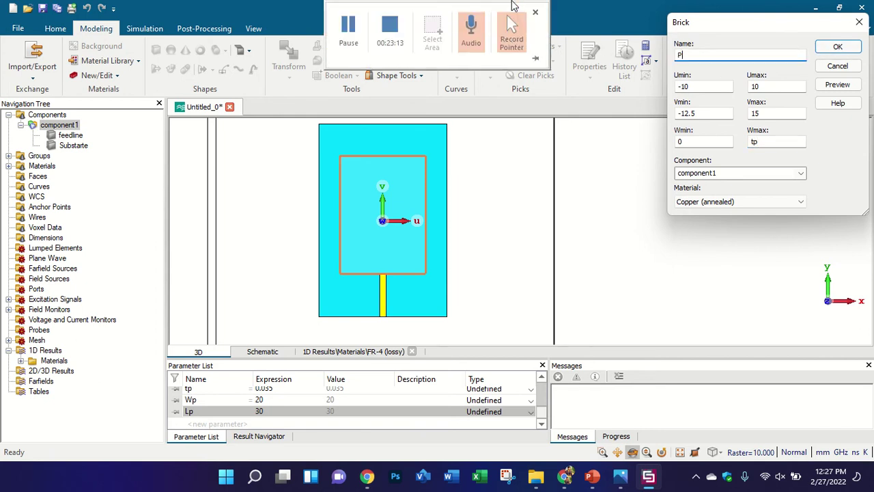
pyautogui.press('Return')
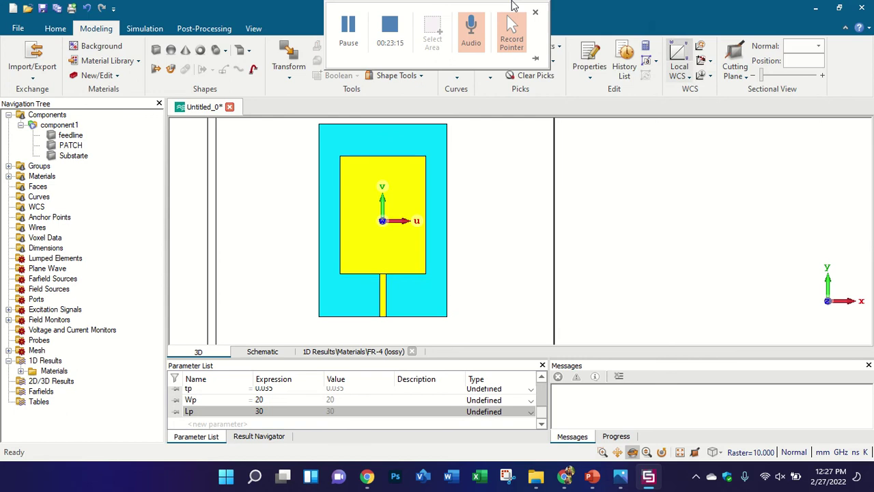
# Align the local WCS with the back face of the substrate.
pyautogui.moveTo(562, 246); pyautogui.dragTo(590, 196)
pyautogui.scroll(10, 422, 230)
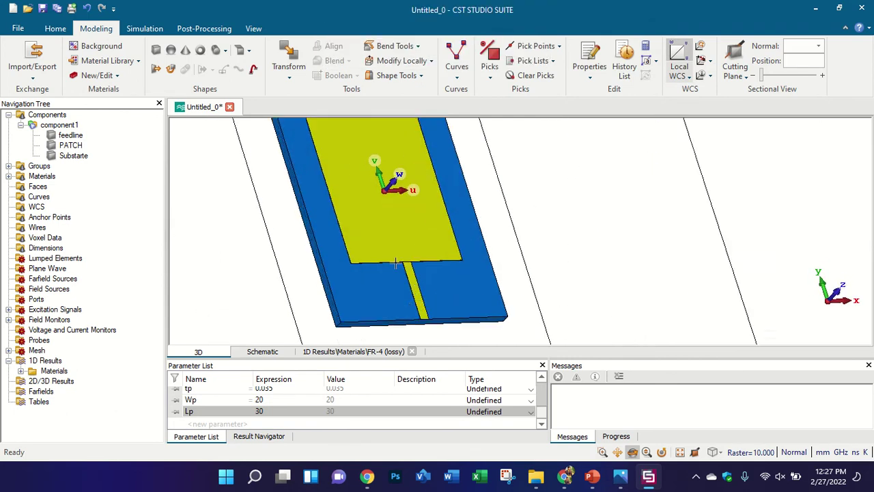
pyautogui.scroll(-5, 436, 221)
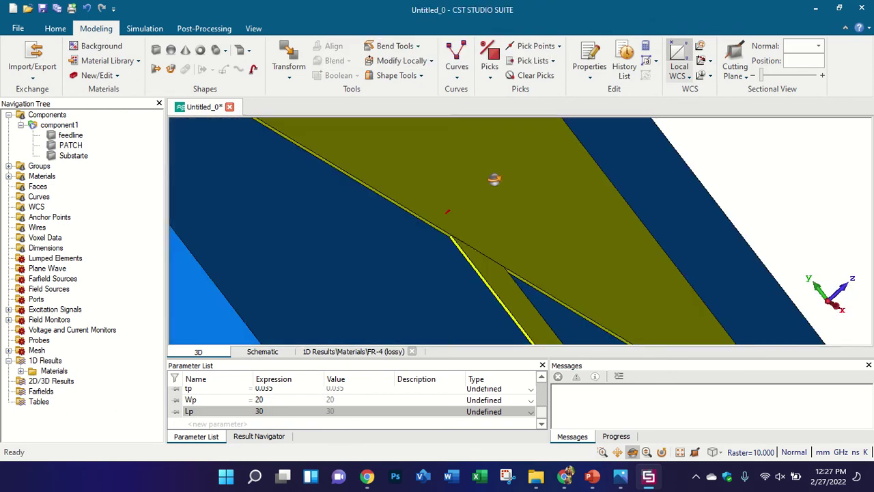
pyautogui.press('space')
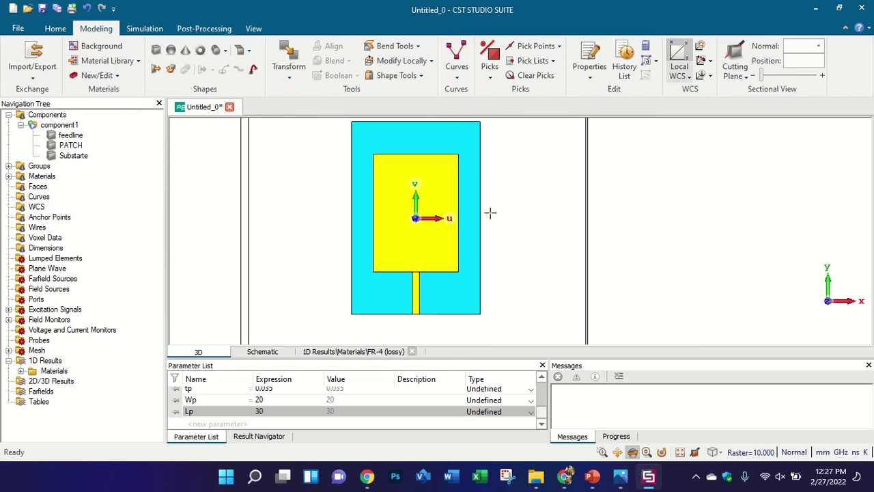
pyautogui.moveTo(570, 189); pyautogui.dragTo(79, 234)
pyautogui.press('KP_3')
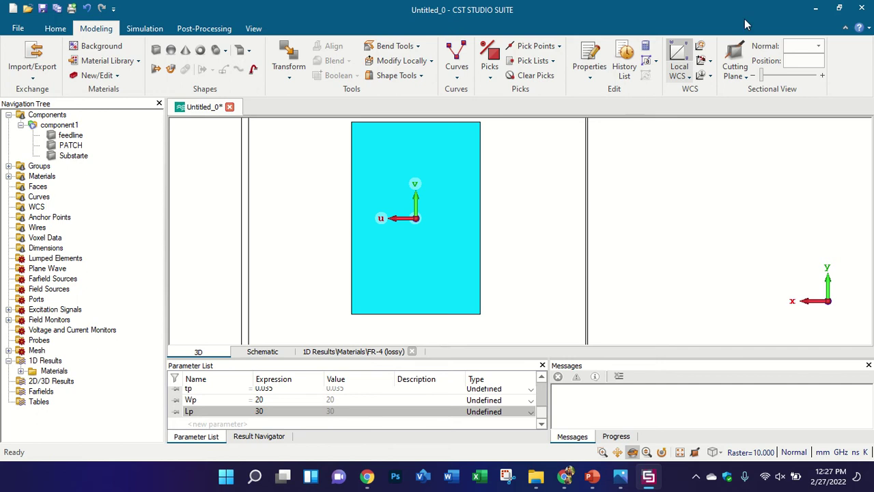
pyautogui.click(703, 61)
pyautogui.click(444, 181)
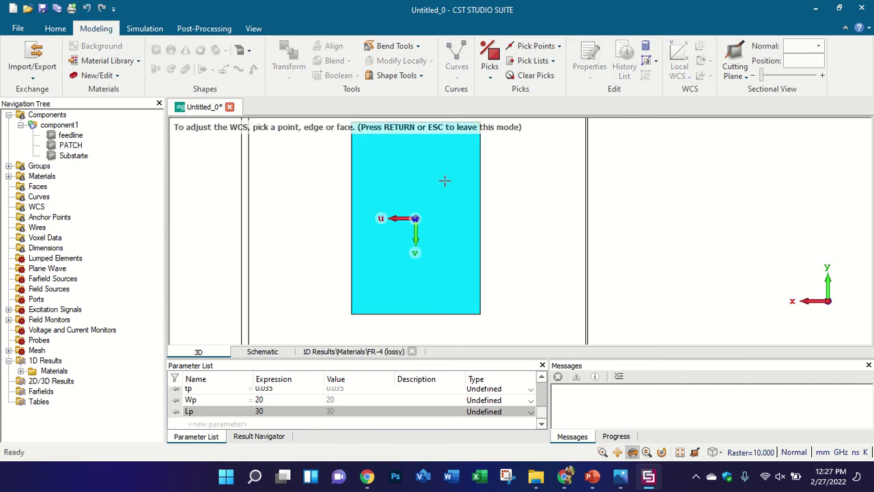
pyautogui.press('Escape')
# Add distance dimensions to the upper short edge and one long edge of the substrate's back face.
pyautogui.click(253, 28)
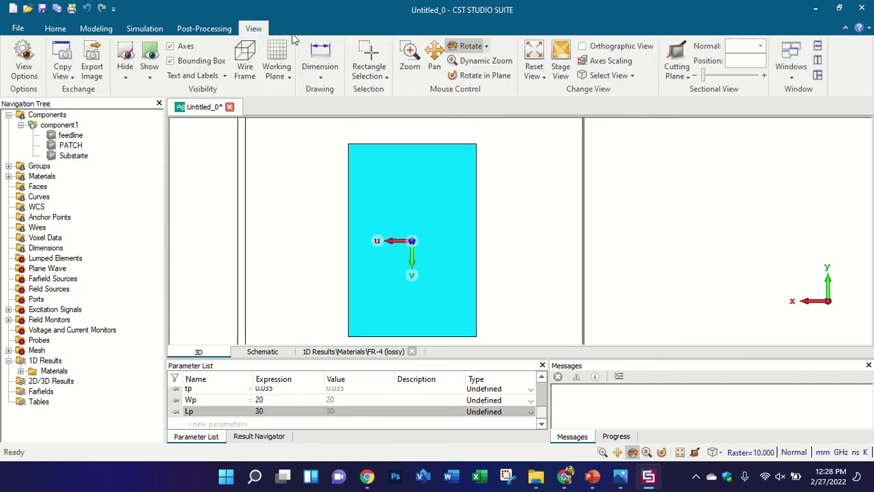
pyautogui.click(320, 54)
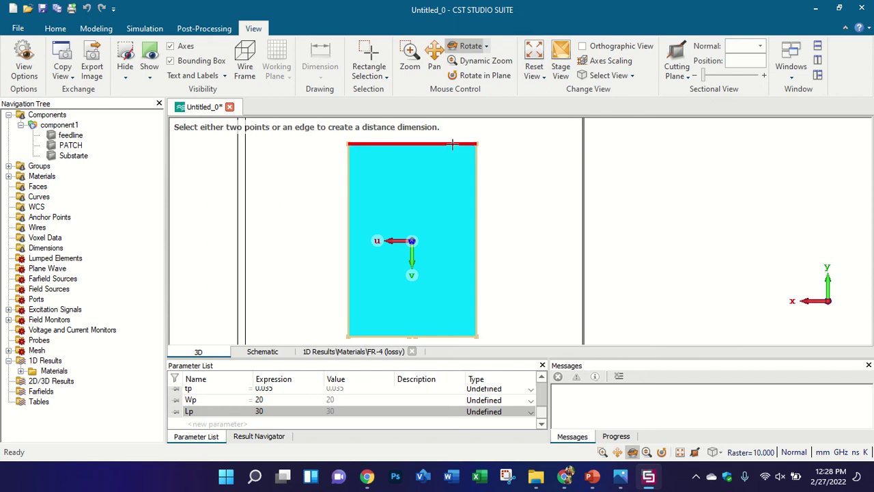
pyautogui.click(459, 139)
pyautogui.click(444, 130)
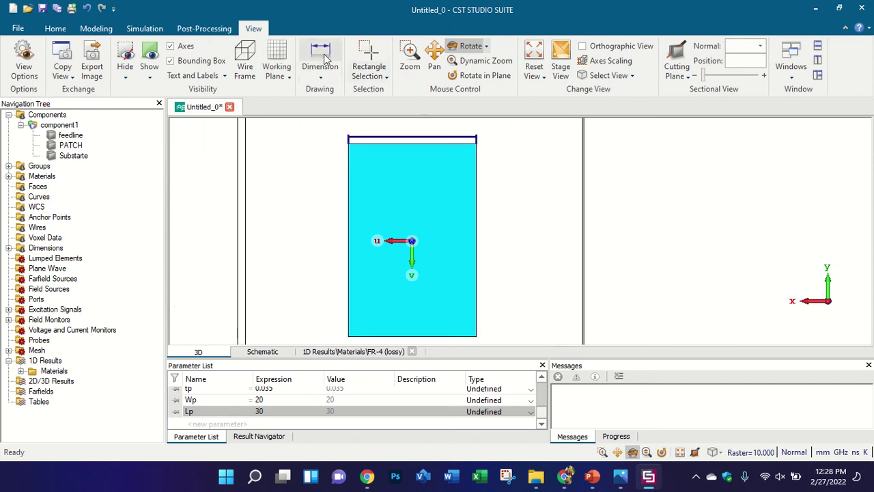
pyautogui.click(478, 172)
pyautogui.click(486, 171)
pyautogui.press('Escape')
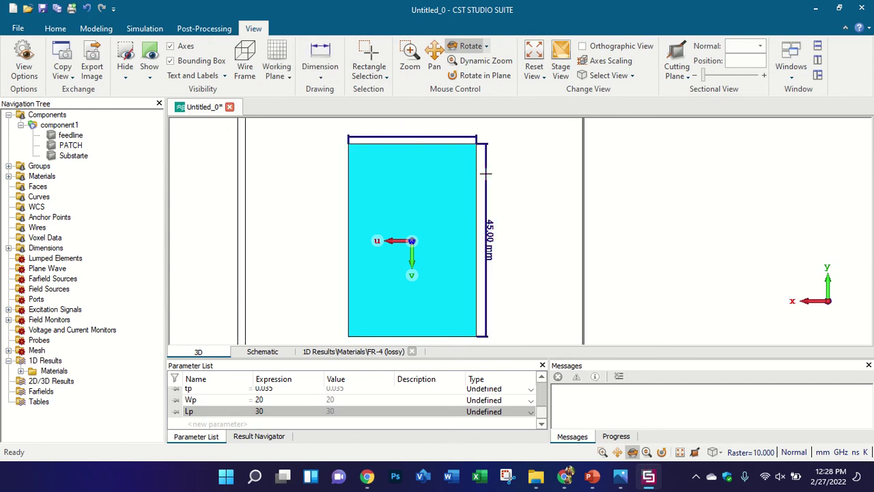
# Examine the substrate's back face and its dimension annotations up close and from several angles.
pyautogui.moveTo(485, 167); pyautogui.dragTo(481, 130)
pyautogui.scroll(4, 403, 124)
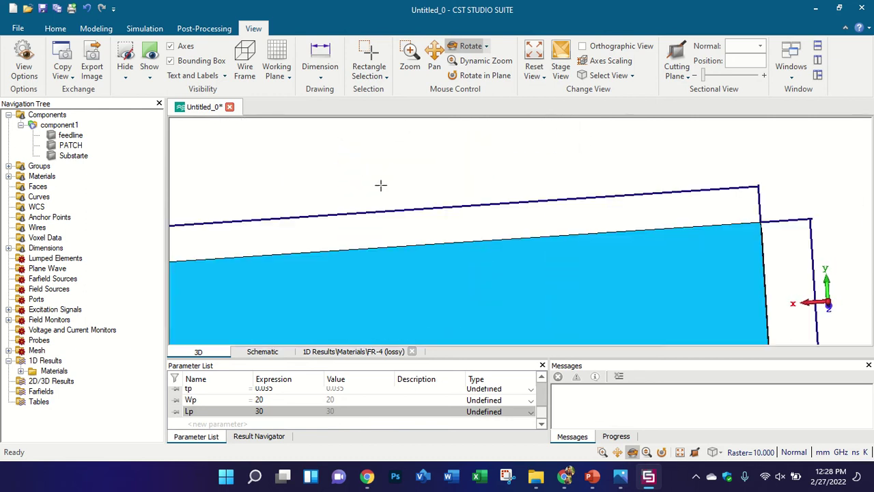
pyautogui.scroll(-4, 379, 186)
pyautogui.scroll(4, 375, 189)
pyautogui.moveTo(375, 190); pyautogui.dragTo(444, 141)
pyautogui.scroll(-5, 351, 200)
pyautogui.press('3')
pyautogui.scroll(3, 358, 216)
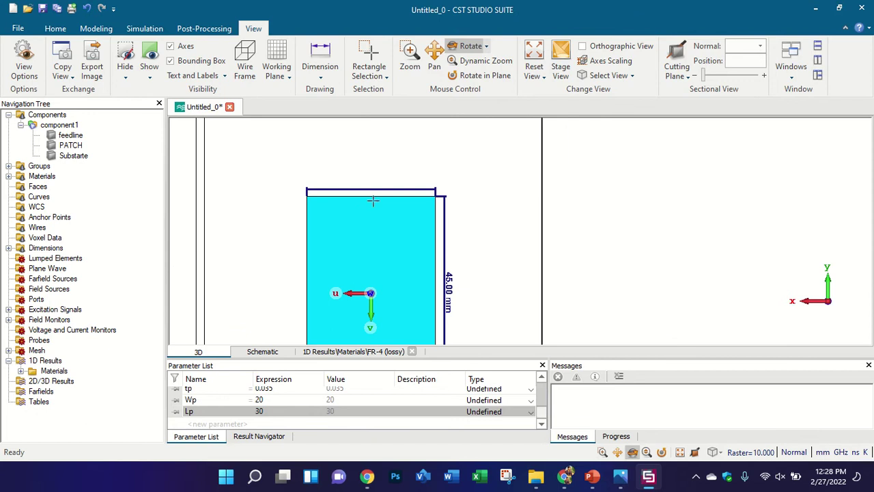
pyautogui.moveTo(373, 201); pyautogui.dragTo(365, 168)
pyautogui.scroll(-4, 363, 203)
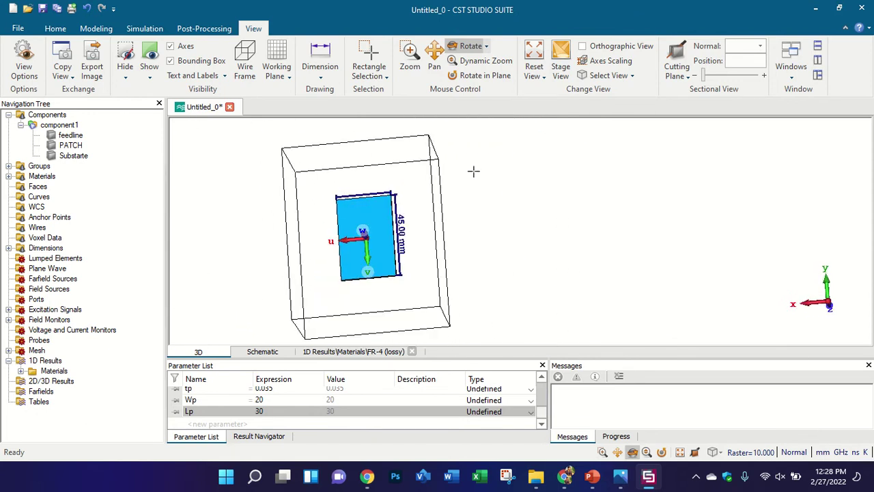
pyautogui.moveTo(472, 171); pyautogui.dragTo(673, 141)
pyautogui.press('3')
pyautogui.scroll(3, 361, 244)
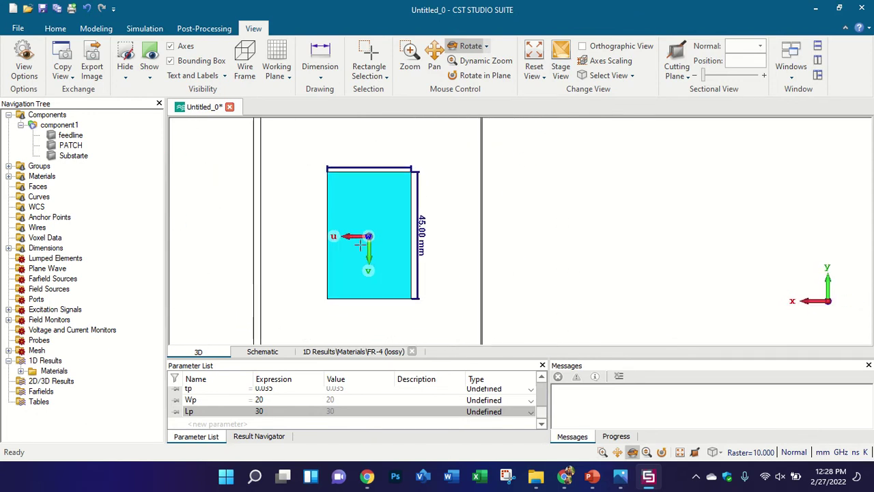
# Pick the back face of the substrate.
pyautogui.click(95, 29)
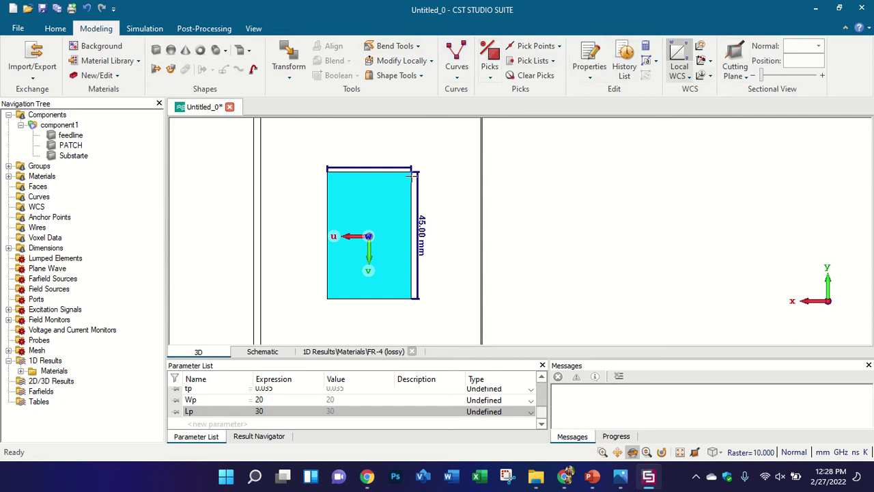
pyautogui.scroll(2, 304, 239)
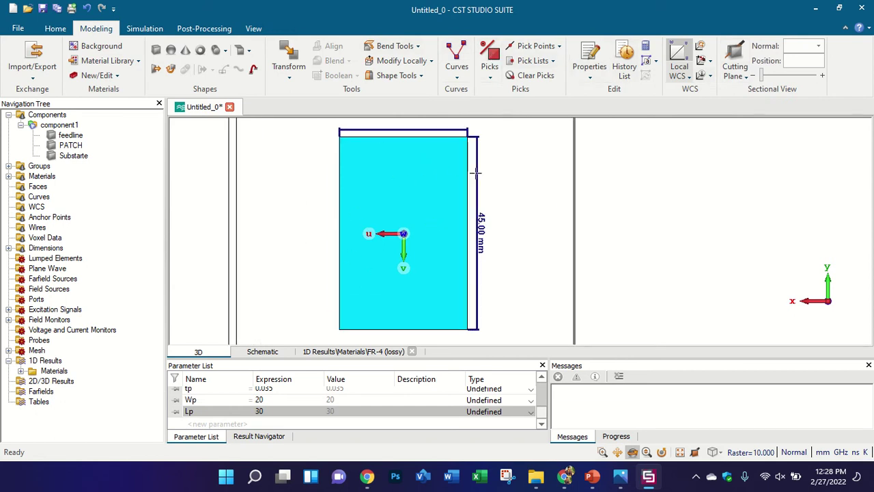
pyautogui.click(490, 58)
pyautogui.doubleClick(430, 190)
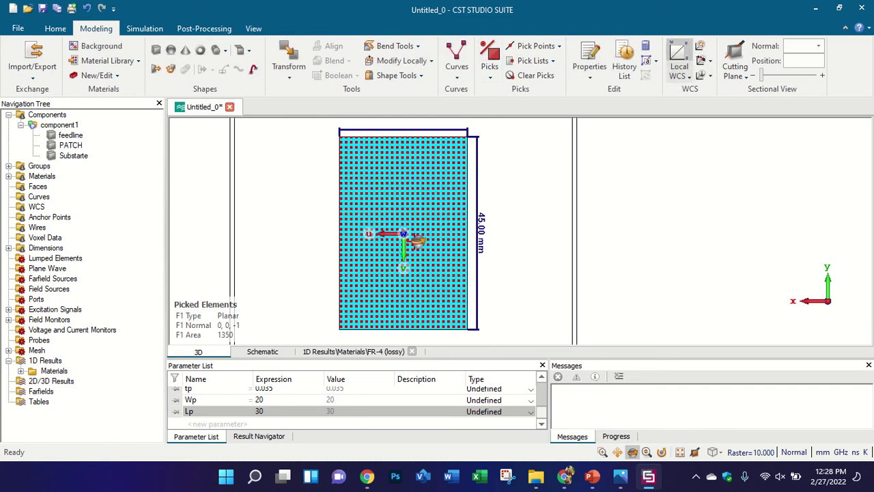
pyautogui.moveTo(482, 186); pyautogui.dragTo(505, 162)
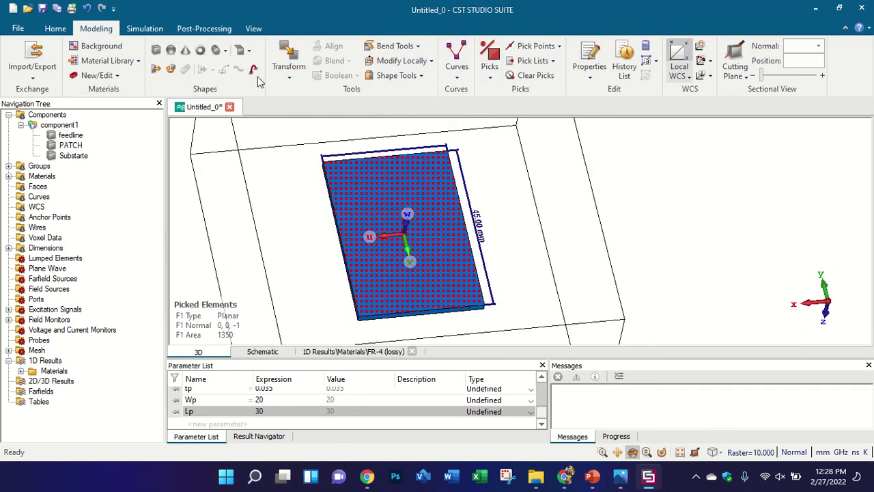
# Create a Copper (annealed) brick over the picked back face, spanning U -15 to 15, V -22.5 to 22.5 and W 0 to TP.
pyautogui.click(156, 50)
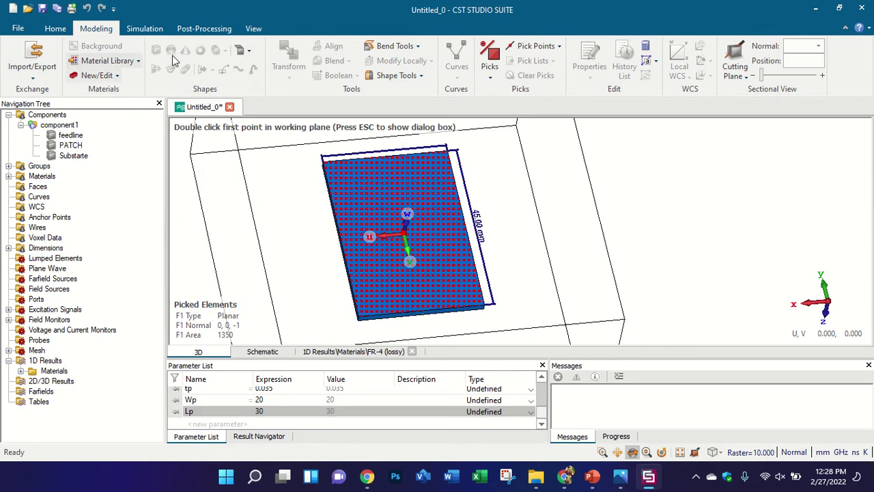
pyautogui.press('Escape')
pyautogui.doubleClick(776, 145)
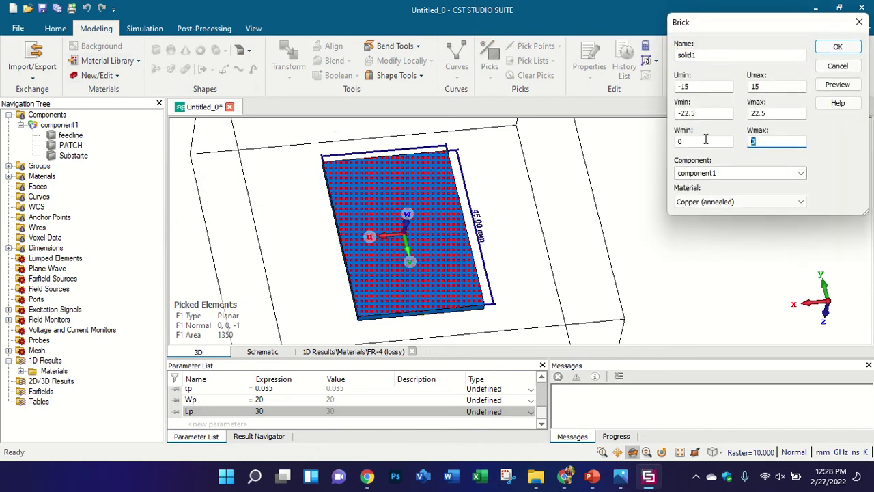
pyautogui.click(828, 89)
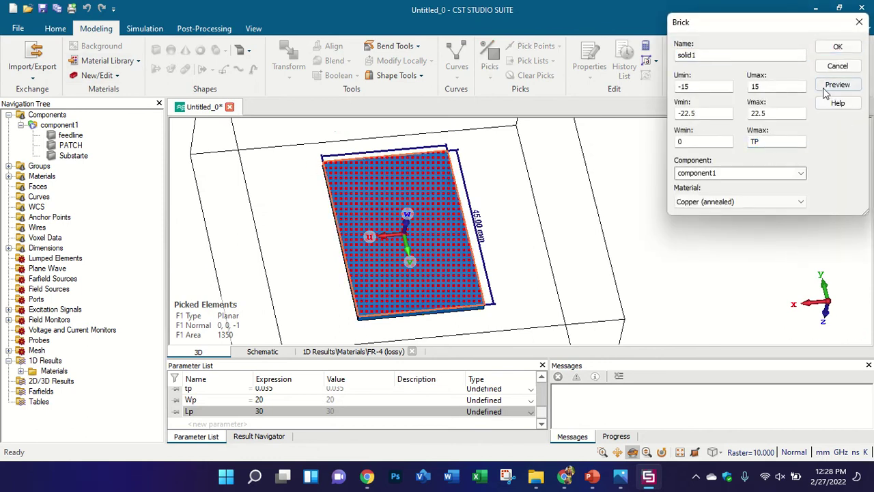
pyautogui.moveTo(475, 224); pyautogui.dragTo(464, 161)
pyautogui.scroll(5, 377, 275)
pyautogui.scroll(3, 433, 173)
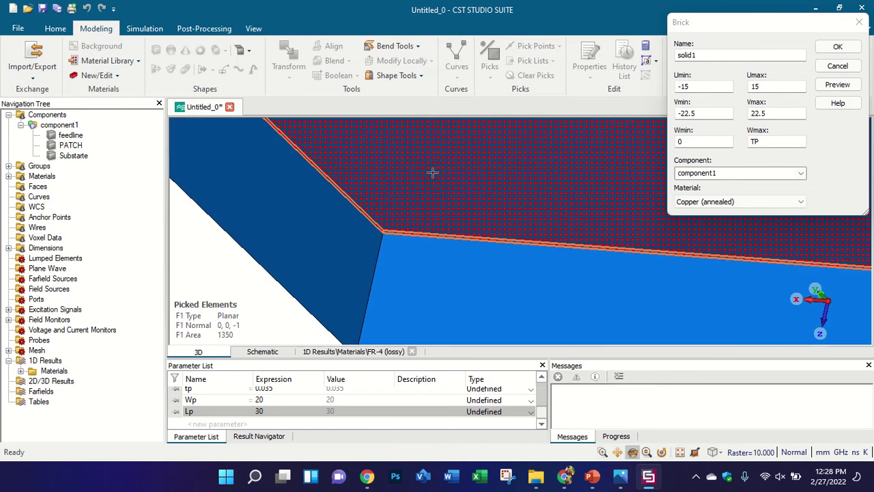
pyautogui.click(838, 46)
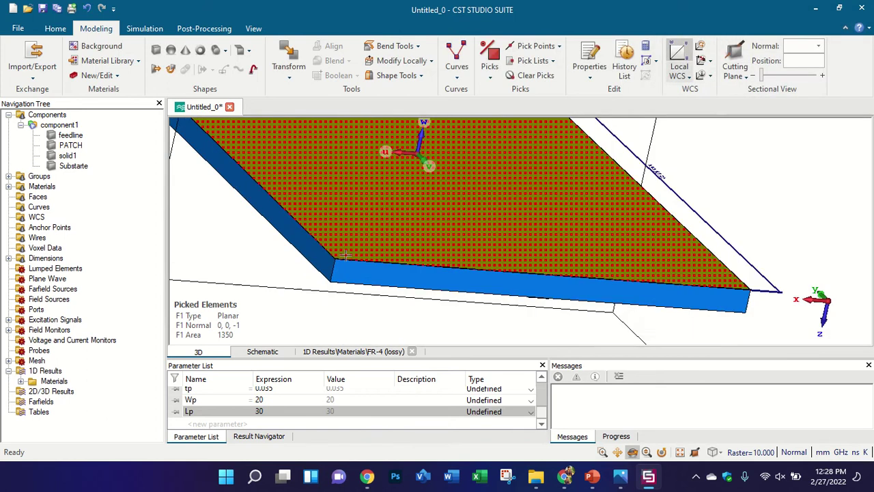
# Clear the existing pick and pick the feedline's thin end face at the substrate's short edge.
pyautogui.click(534, 80)
pyautogui.moveTo(442, 211); pyautogui.dragTo(396, 289)
pyautogui.scroll(-5, 396, 289)
pyautogui.moveTo(469, 228); pyautogui.dragTo(277, 294)
pyautogui.moveTo(489, 214); pyautogui.dragTo(444, 196)
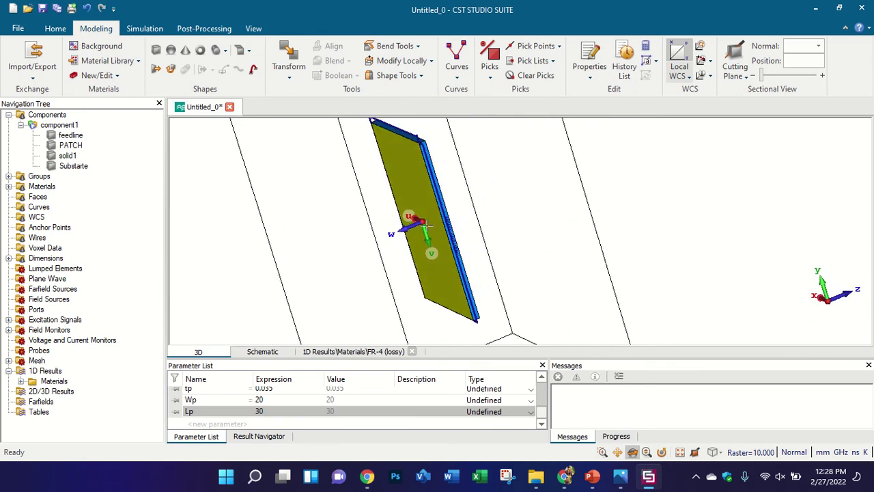
pyautogui.moveTo(578, 171); pyautogui.dragTo(477, 182)
pyautogui.scroll(5, 410, 301)
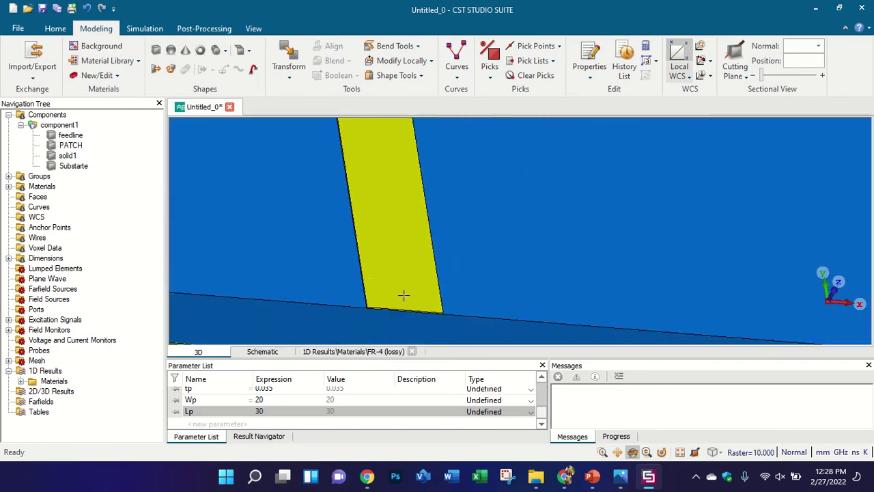
pyautogui.scroll(4, 396, 292)
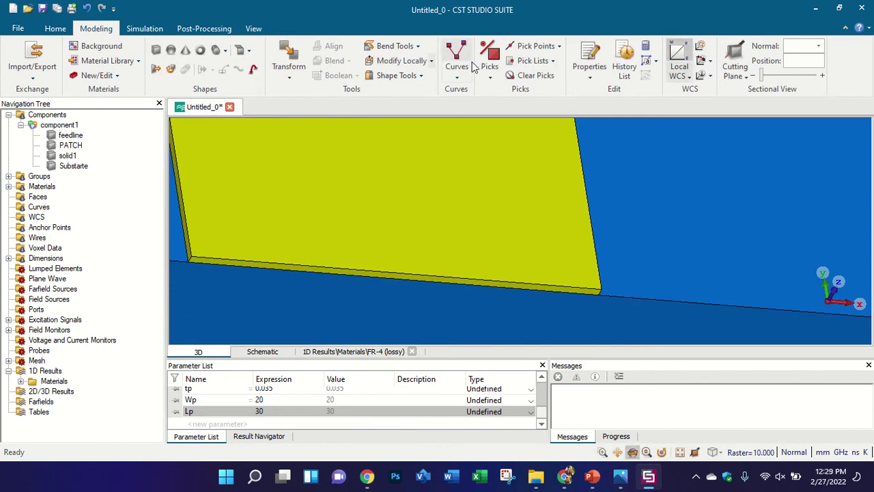
pyautogui.click(494, 63)
pyautogui.scroll(4, 440, 278)
pyautogui.doubleClick(414, 310)
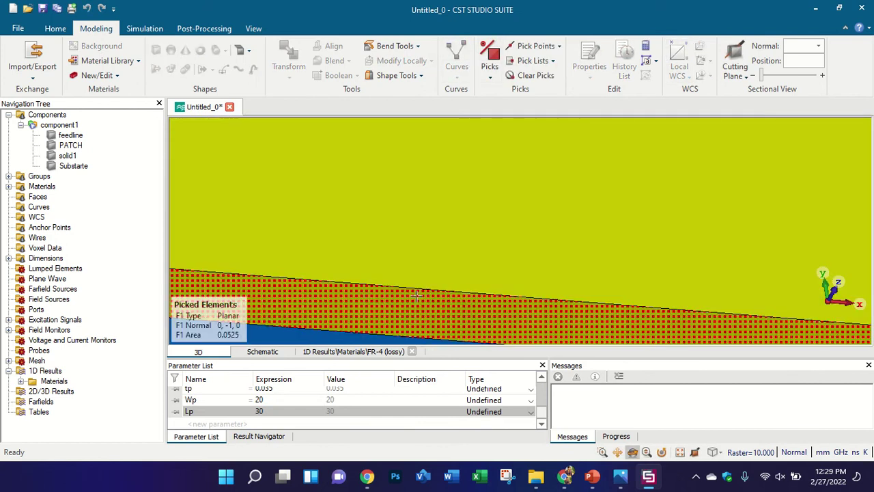
# Examine the picked feedline end face up close and in relation to the substrate edge.
pyautogui.scroll(-4, 429, 231)
pyautogui.scroll(-3, 429, 230)
pyautogui.scroll(5, 396, 248)
pyautogui.scroll(-4, 439, 217)
pyautogui.scroll(4, 354, 194)
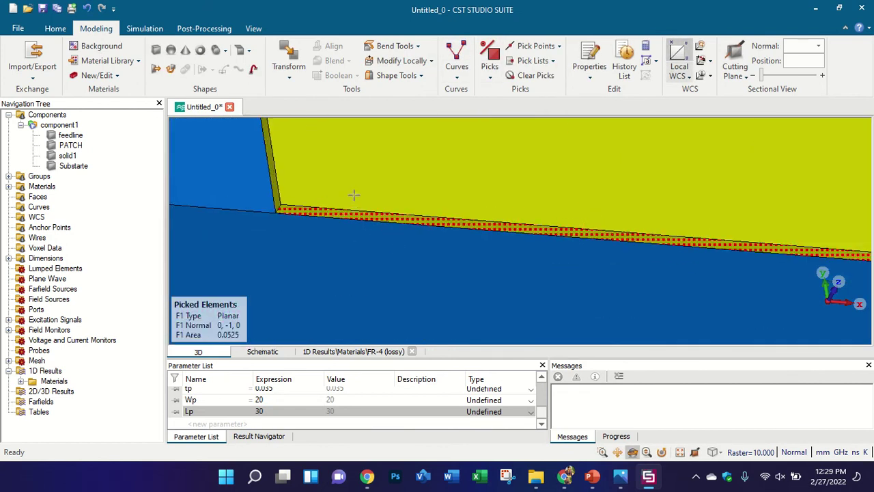
pyautogui.scroll(1, 281, 212)
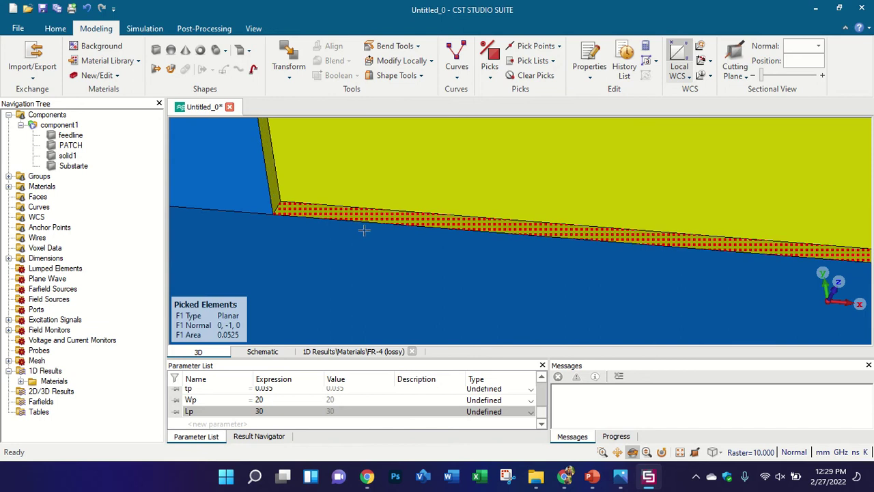
pyautogui.scroll(-8, 364, 231)
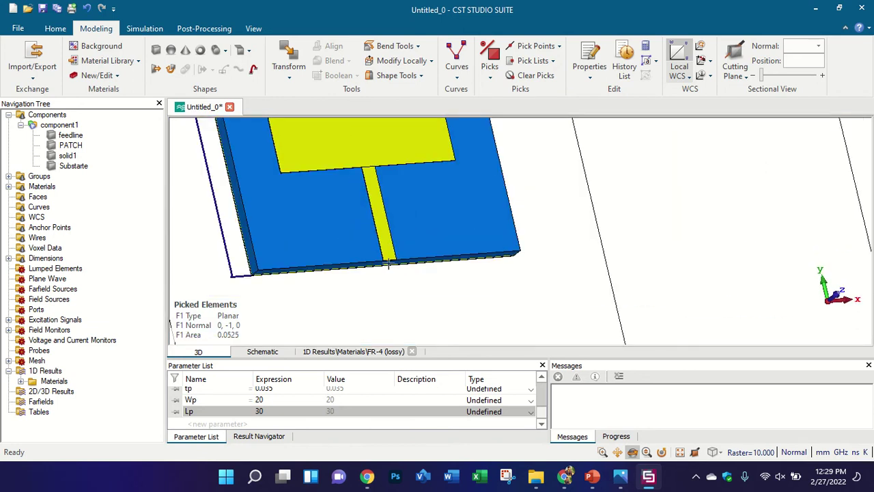
pyautogui.click(151, 29)
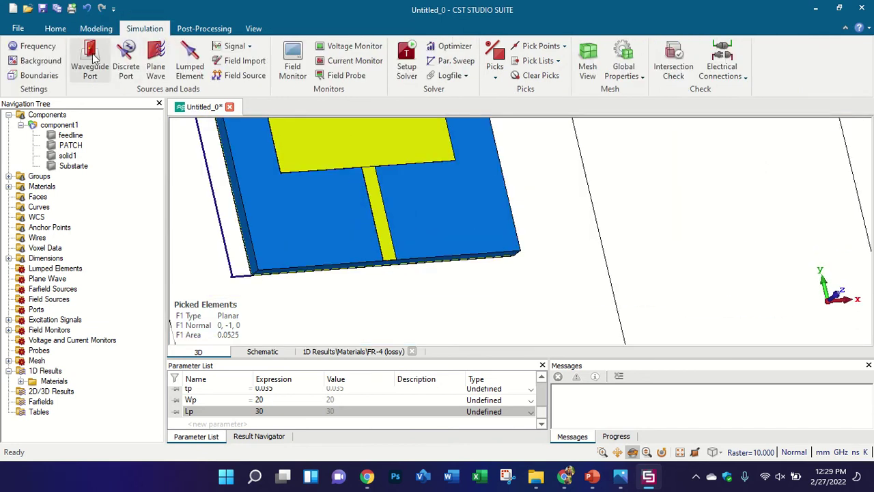
pyautogui.press('Return')
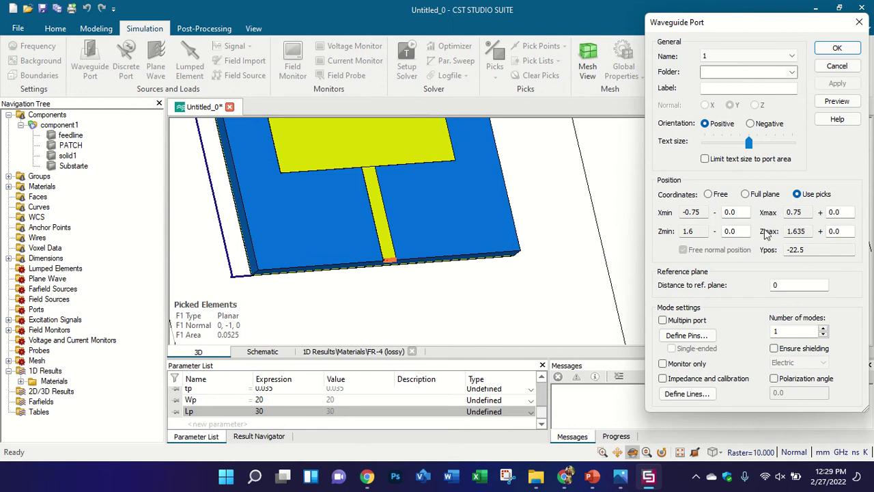
pyautogui.moveTo(457, 235); pyautogui.dragTo(437, 250)
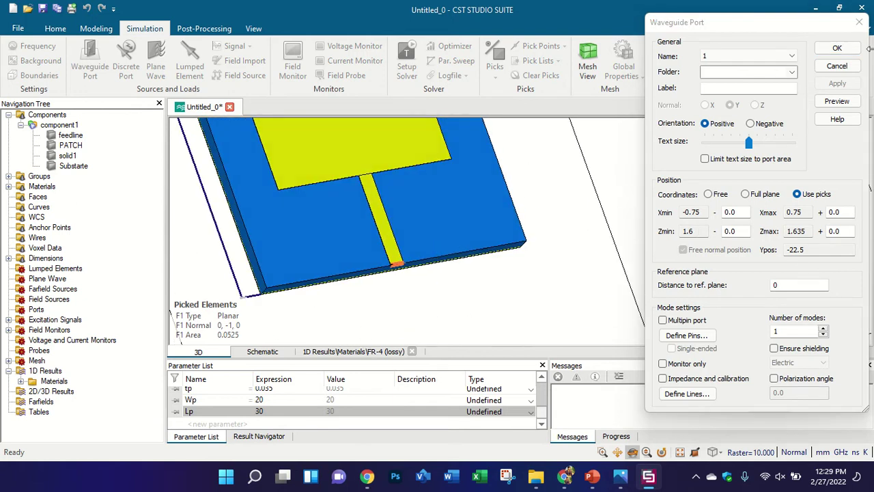
pyautogui.click(861, 25)
pyautogui.click(97, 28)
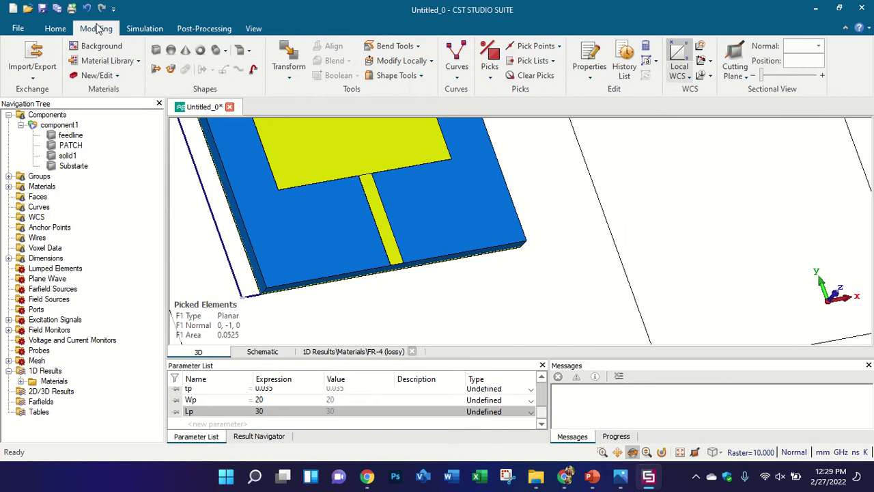
# Calculate the microstrip port extension coefficient with the solver macro and construct a waveguide port from the picked feedline face.
pyautogui.click(55, 28)
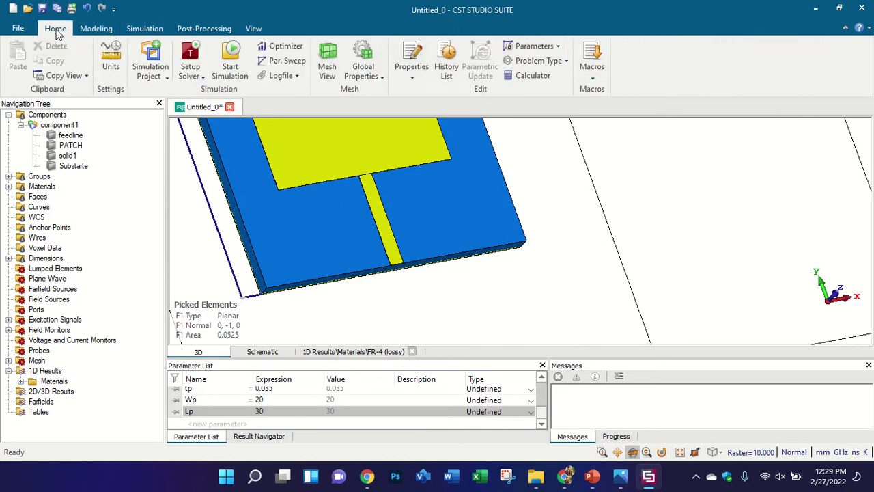
pyautogui.click(591, 71)
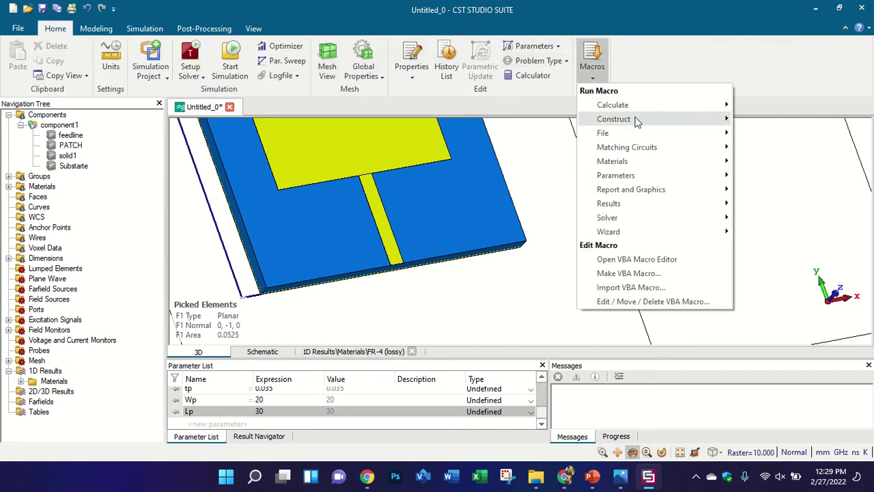
pyautogui.moveTo(623, 218)
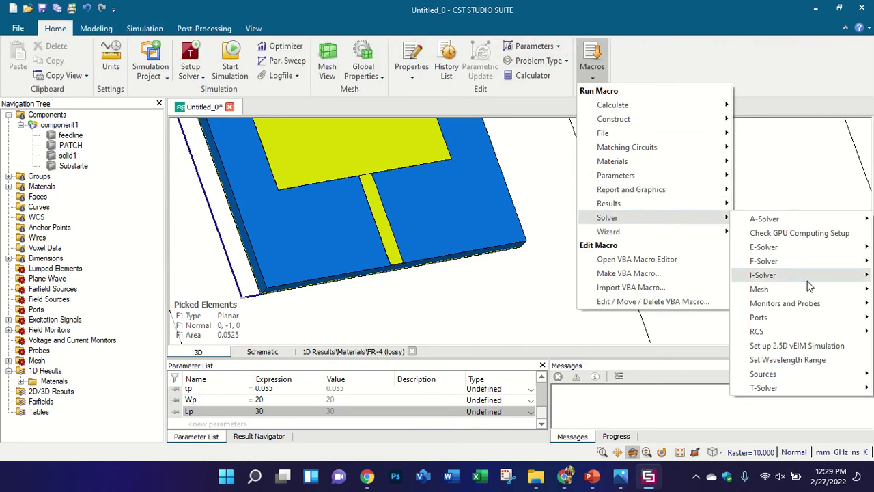
pyautogui.moveTo(803, 317)
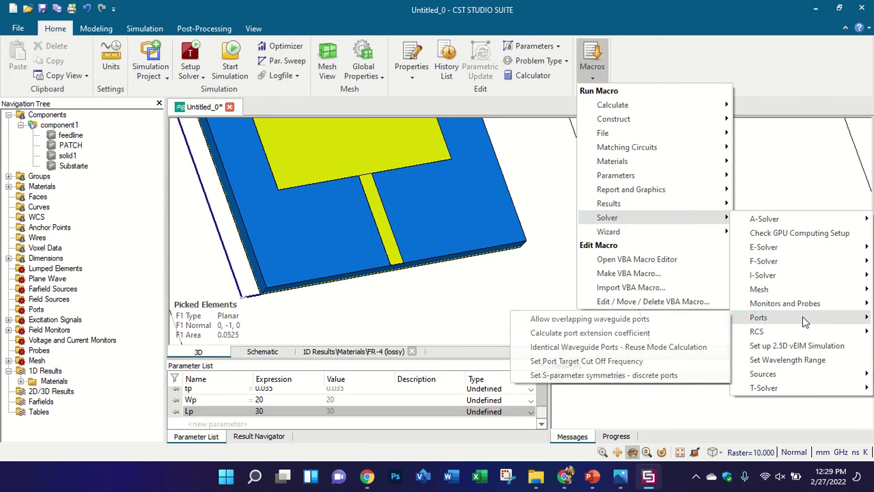
pyautogui.click(583, 334)
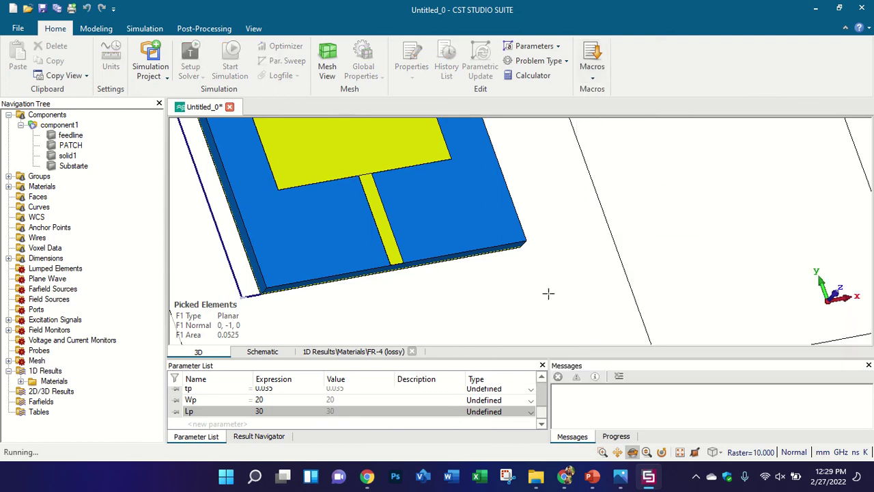
pyautogui.click(418, 358)
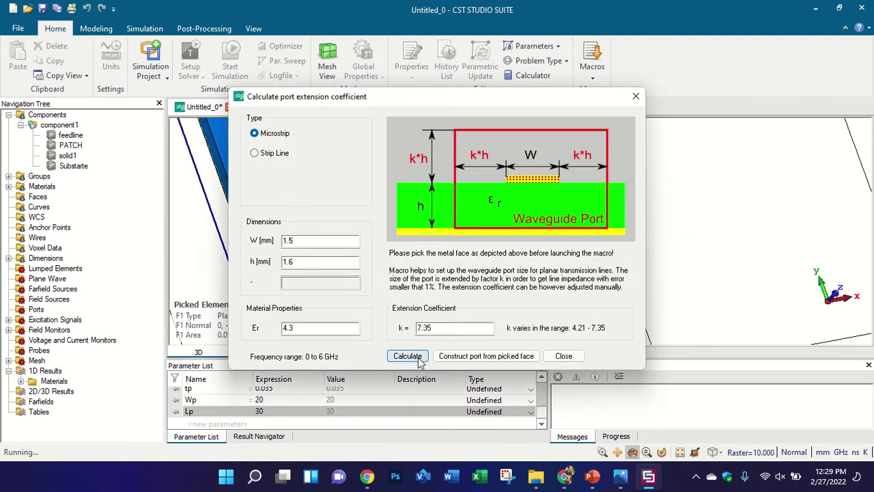
pyautogui.click(455, 358)
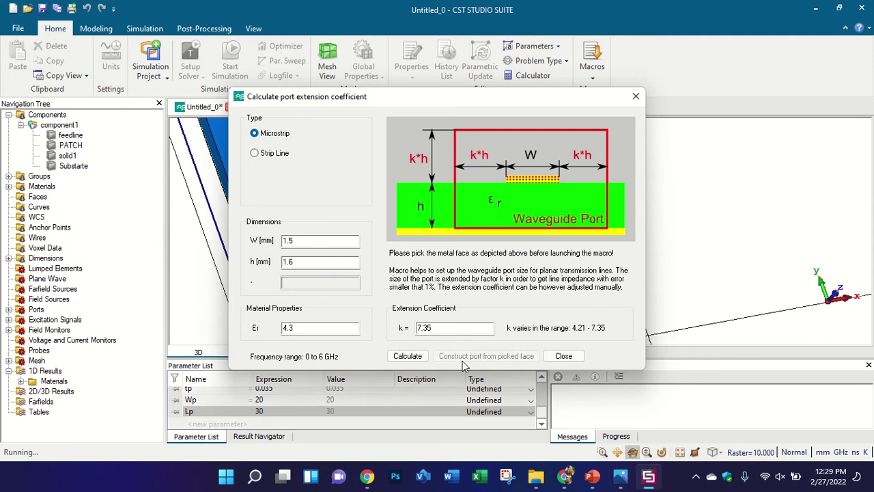
pyautogui.moveTo(537, 97); pyautogui.dragTo(206, 27)
pyautogui.click(233, 286)
# Examine the waveguide port at the feedline end from several angles.
pyautogui.moveTo(396, 248); pyautogui.dragTo(495, 252)
pyautogui.scroll(-5, 423, 252)
pyautogui.press('5')
pyautogui.scroll(5, 403, 183)
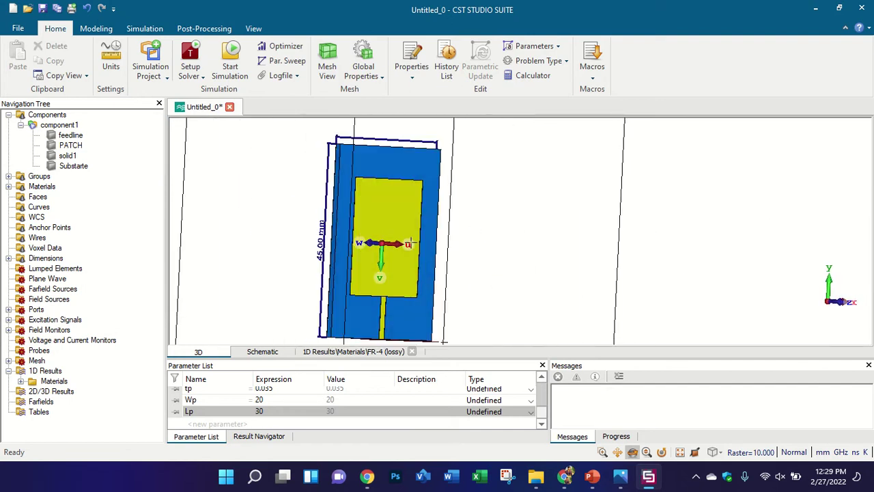
pyautogui.scroll(-4, 393, 219)
pyautogui.scroll(4, 395, 254)
pyautogui.moveTo(395, 255)
pyautogui.mouseDown()
pyautogui.moveTo(469, 315)
pyautogui.moveTo(403, 232)
pyautogui.moveTo(378, 250)
pyautogui.mouseUp()
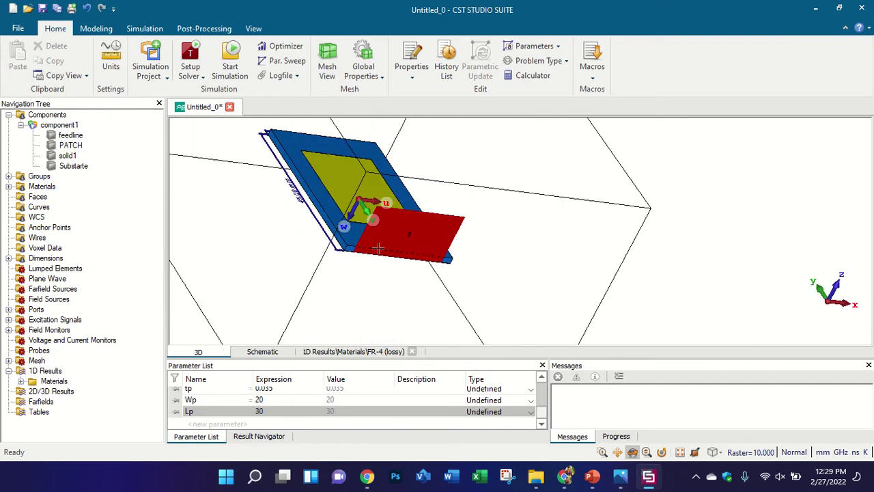
pyautogui.moveTo(358, 191); pyautogui.dragTo(328, 233)
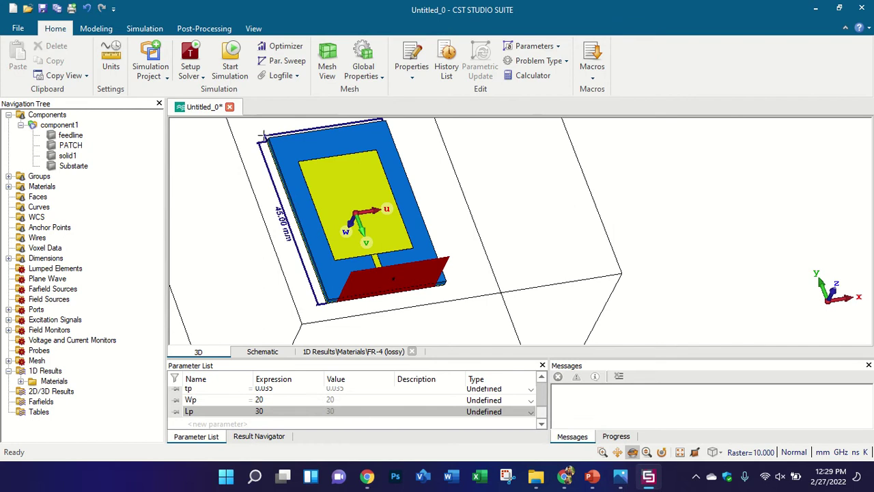
# Start the time domain solver with a hexahedral mesh and -40 dB accuracy, and allow paracontrol_amd64.exe through the firewall.
pyautogui.click(193, 55)
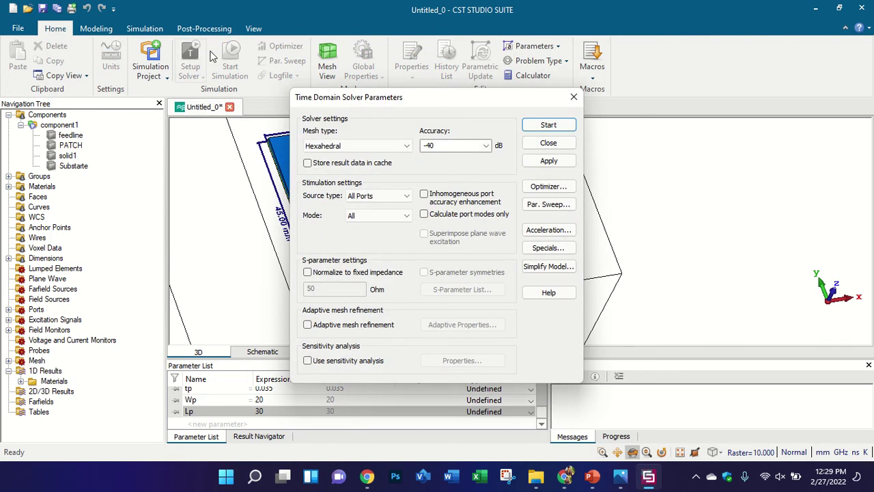
pyautogui.click(539, 130)
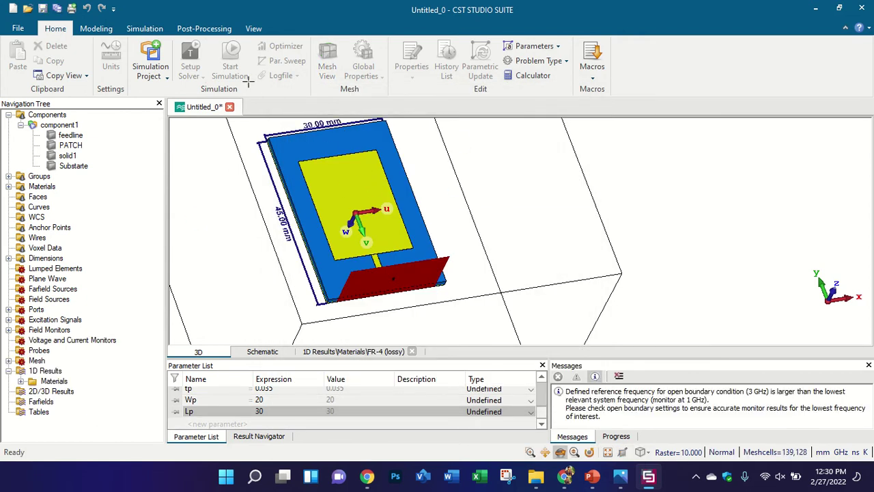
pyautogui.scroll(-2, 454, 259)
pyautogui.scroll(1, 380, 233)
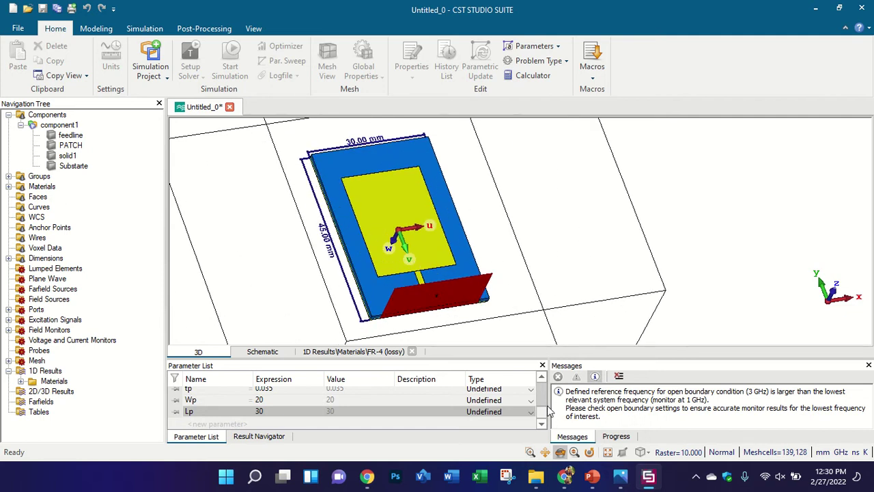
pyautogui.moveTo(548, 405); pyautogui.dragTo(344, 405)
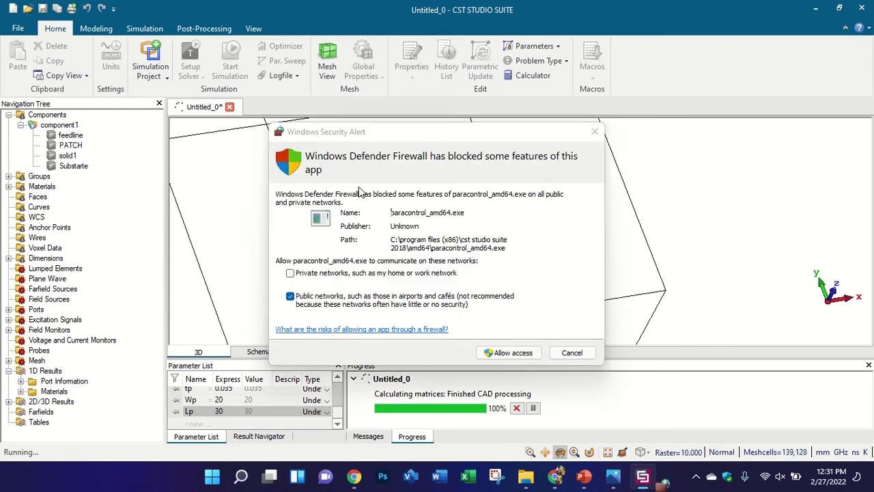
pyautogui.click(511, 353)
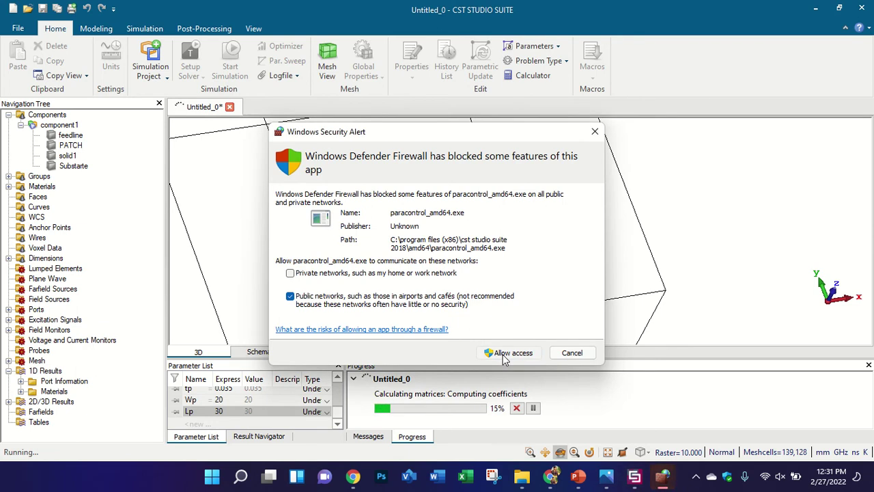
# Allow paracontrol_amd64.exe to communicate on public networks through Windows Defender Firewall.
pyautogui.click(506, 354)
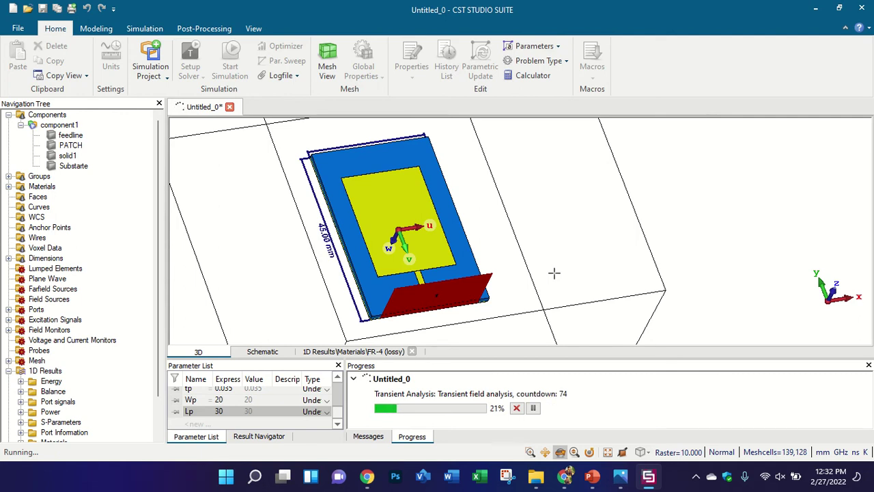
# Switch to Photos to review the course timetable image, and return to CST Studio Suite.
pyautogui.click(620, 476)
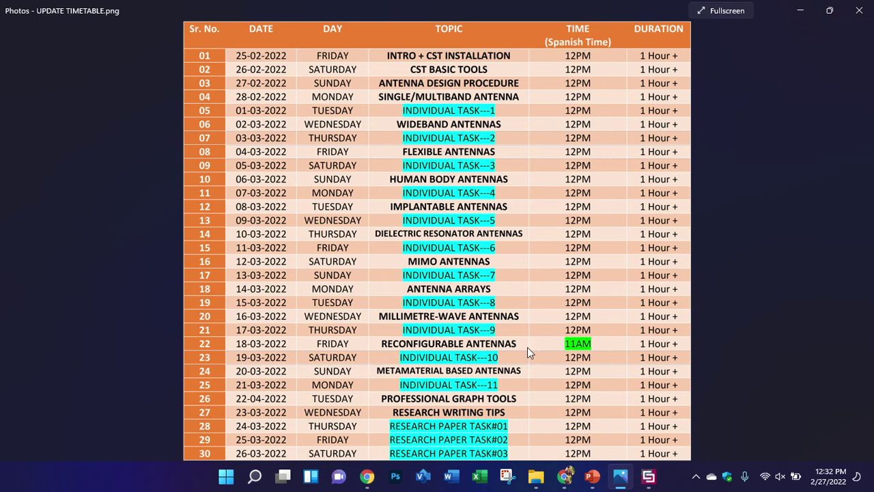
pyautogui.click(649, 476)
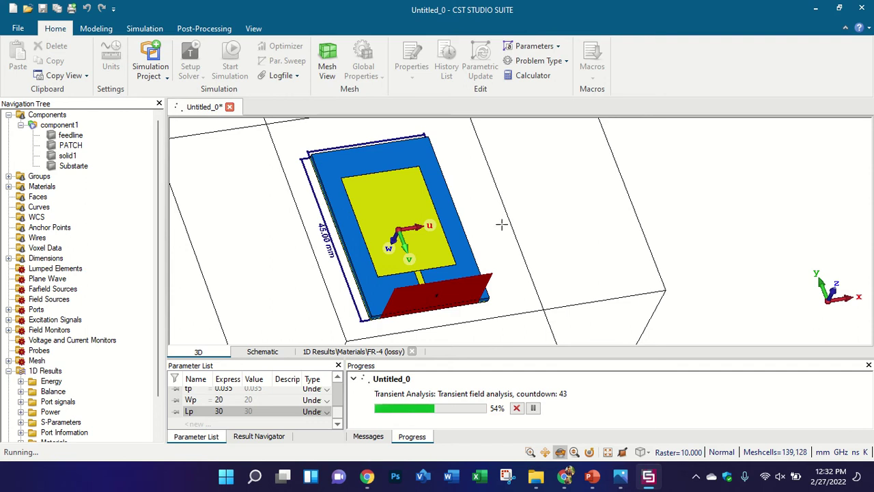
pyautogui.moveTo(475, 256); pyautogui.dragTo(476, 329)
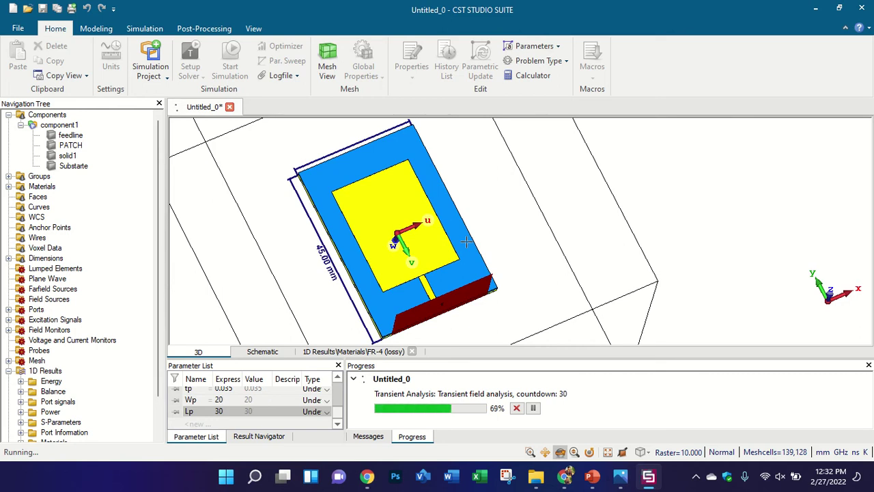
pyautogui.moveTo(466, 241)
pyautogui.mouseDown()
pyautogui.moveTo(628, 127)
pyautogui.moveTo(468, 190)
pyautogui.moveTo(430, 214)
pyautogui.mouseUp()
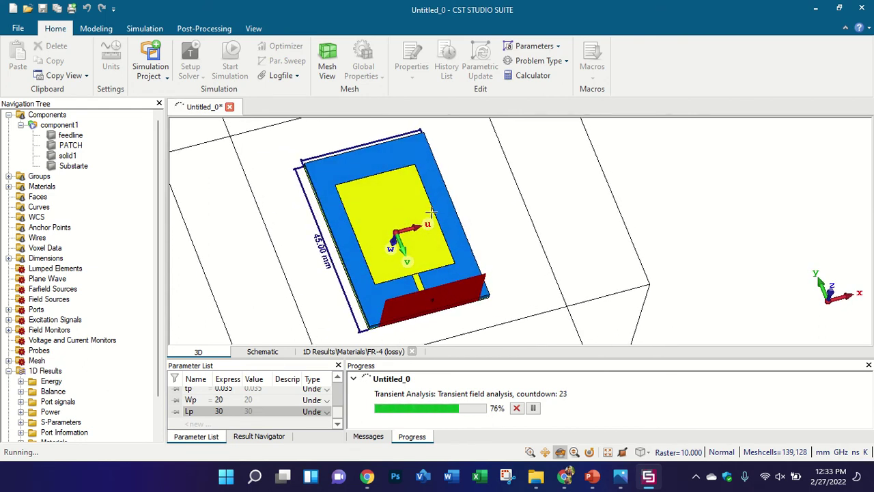
pyautogui.scroll(-2, 431, 213)
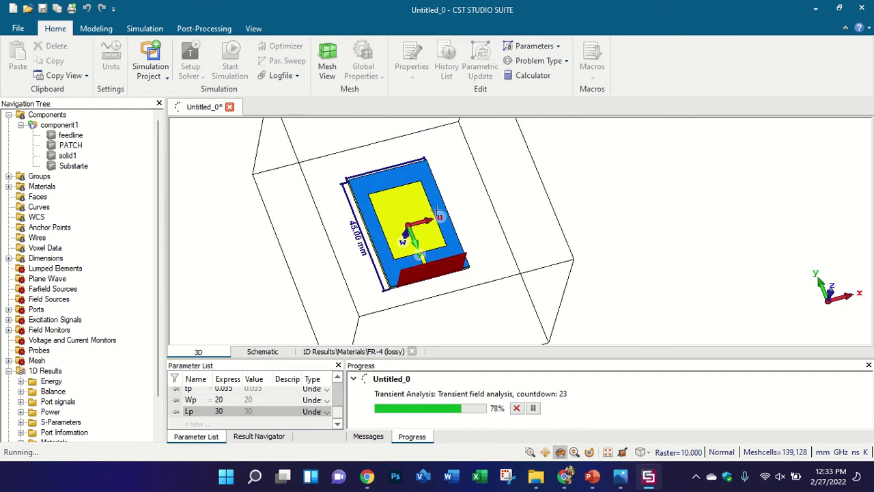
pyautogui.scroll(2, 436, 211)
pyautogui.click(96, 30)
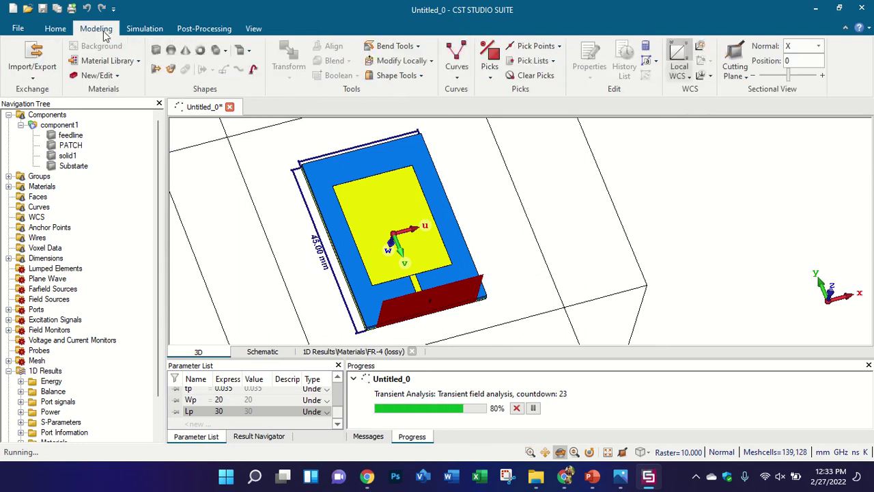
pyautogui.click(142, 32)
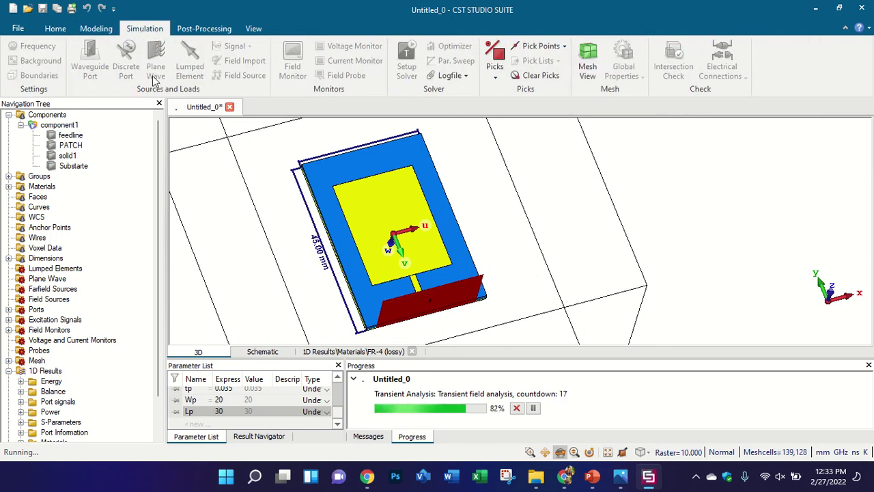
pyautogui.click(55, 28)
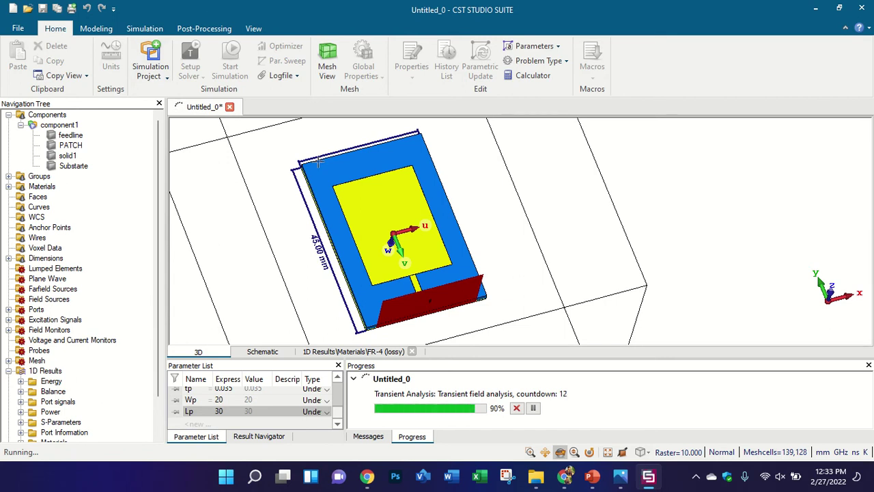
# Display the S-Parameters magnitude plot in dB from the 1D results of the finished antenna simulation.
pyautogui.scroll(-2, 133, 303)
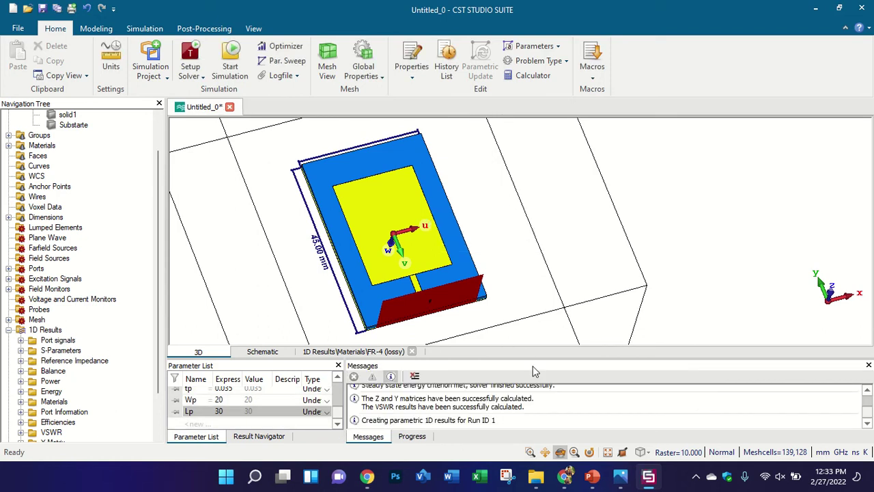
pyautogui.moveTo(507, 284); pyautogui.dragTo(378, 329)
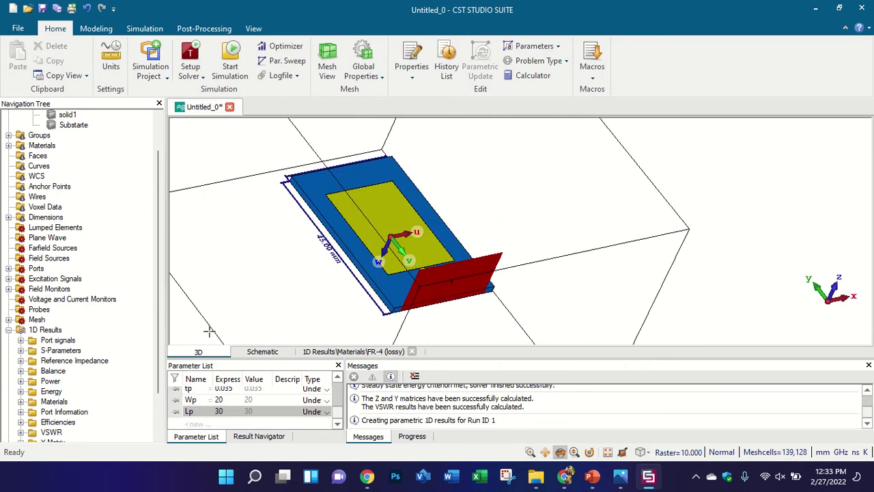
pyautogui.click(19, 341)
pyautogui.click(50, 350)
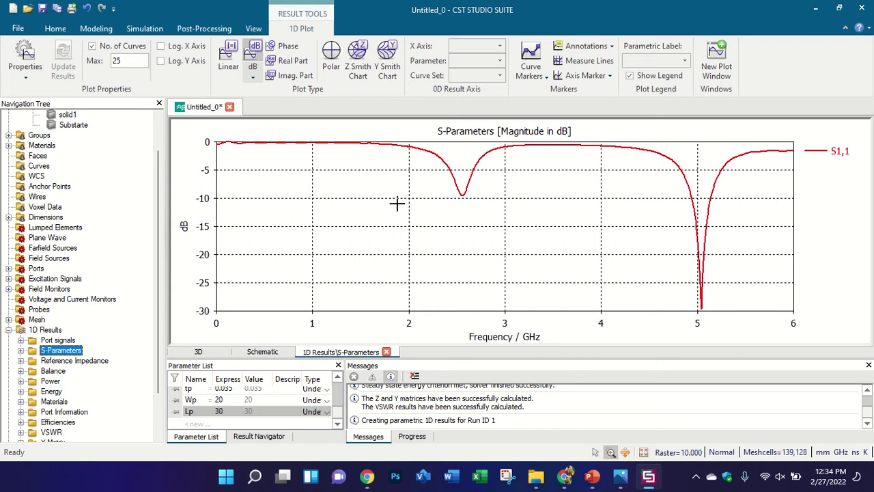
pyautogui.click(599, 78)
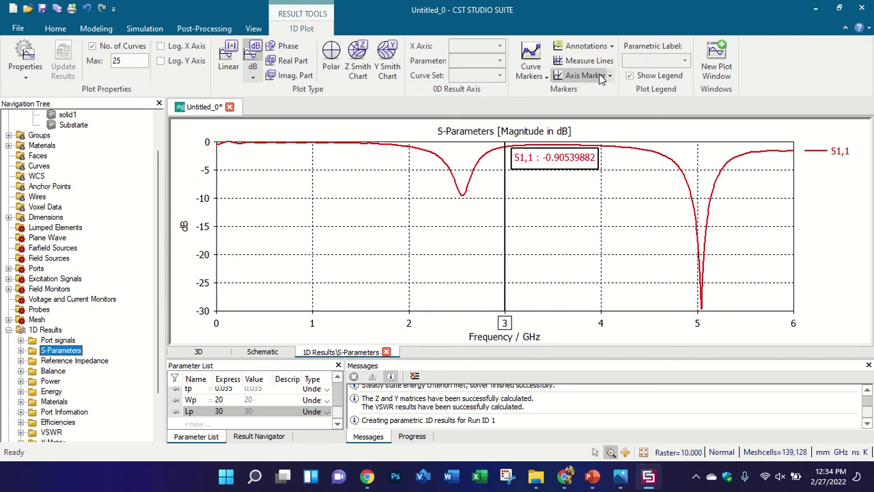
pyautogui.click(609, 76)
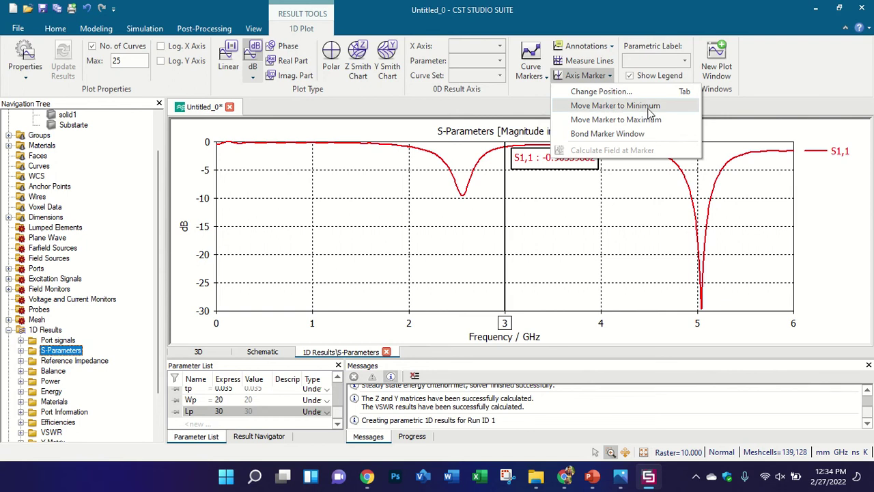
pyautogui.click(511, 119)
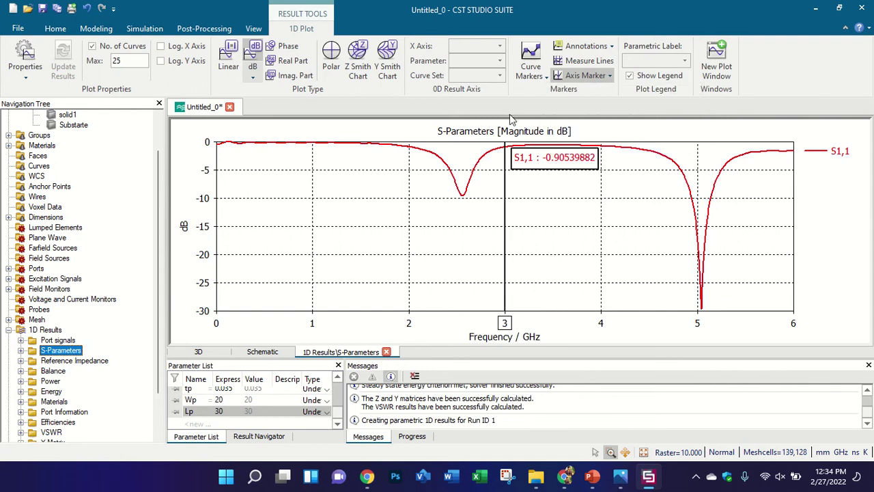
pyautogui.click(542, 78)
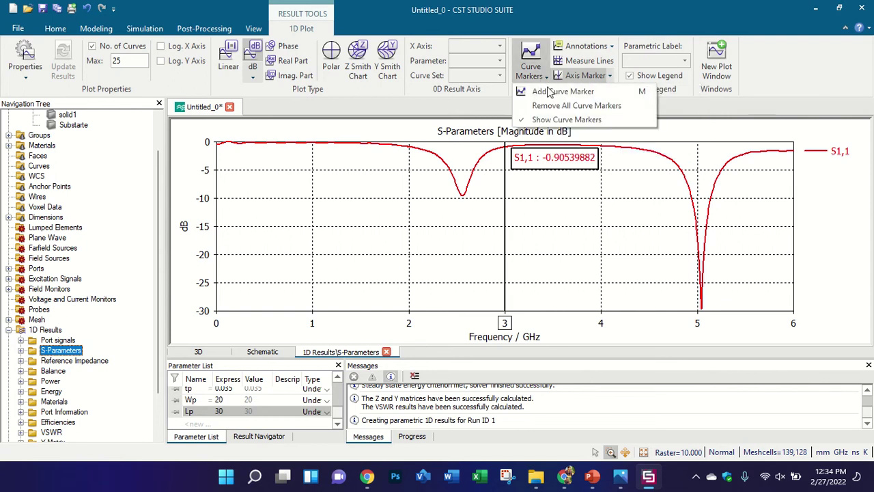
# Show measure lines on the S-parameter plot and shift the upper horizontal line to about -10 dB.
pyautogui.click(588, 61)
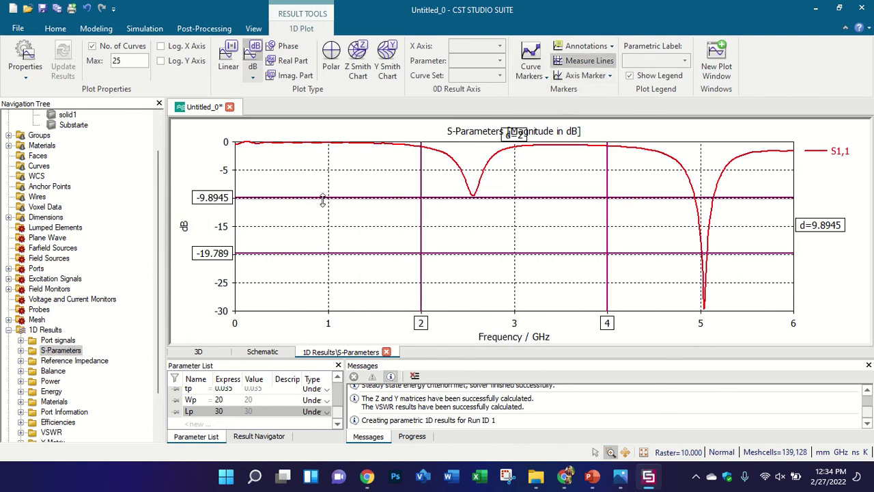
pyautogui.moveTo(322, 198); pyautogui.dragTo(324, 199)
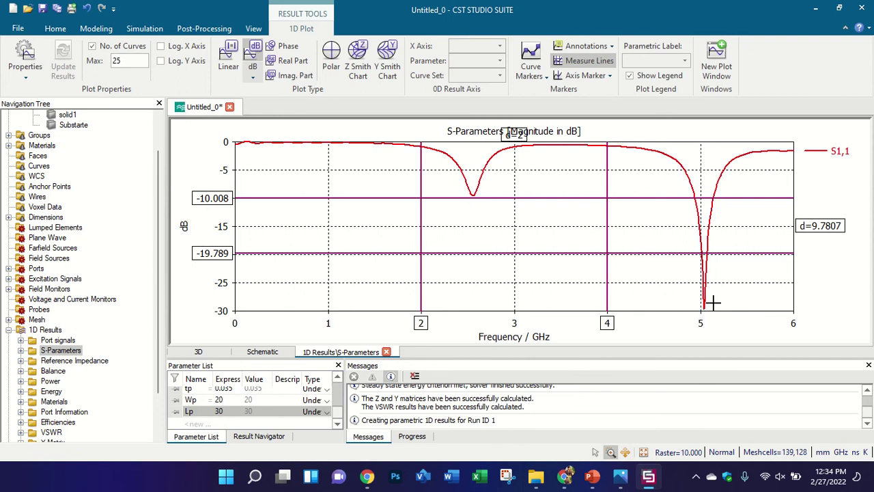
# Place a curve marker on the S1,1 dip at about 5.04 GHz and move its readout box into the plot beside the dip.
pyautogui.click(531, 58)
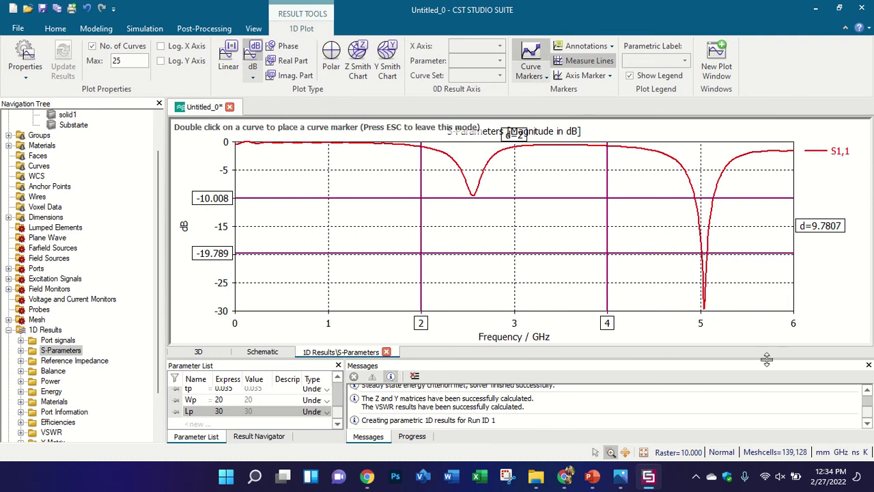
pyautogui.doubleClick(706, 306)
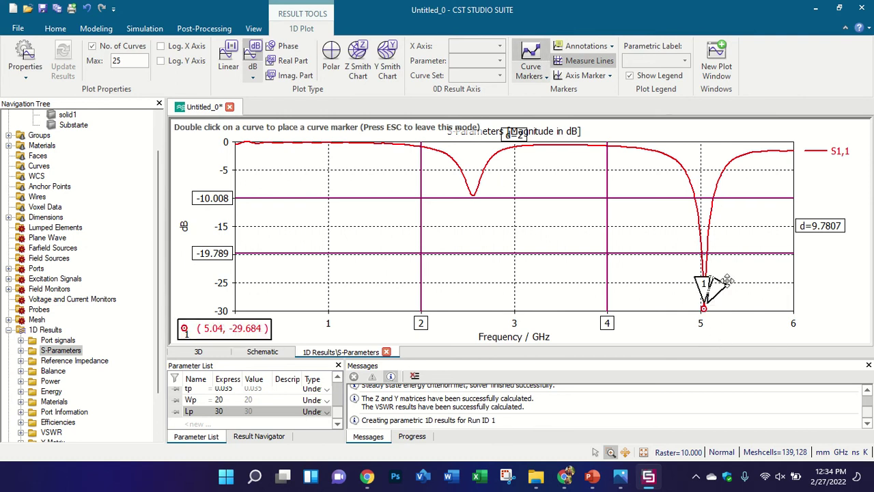
pyautogui.moveTo(261, 326); pyautogui.dragTo(560, 276)
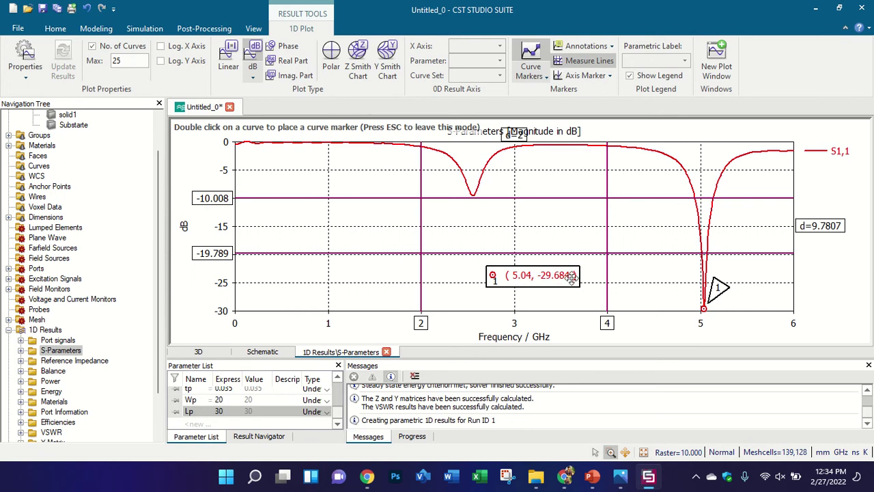
# Display the Reference Impedance result and hide the measure lines on its plot.
pyautogui.scroll(-2, 140, 345)
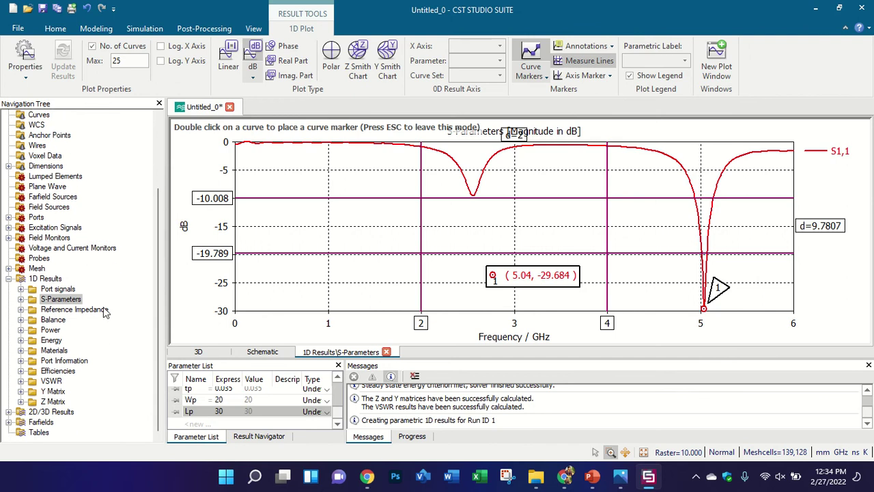
pyautogui.click(102, 310)
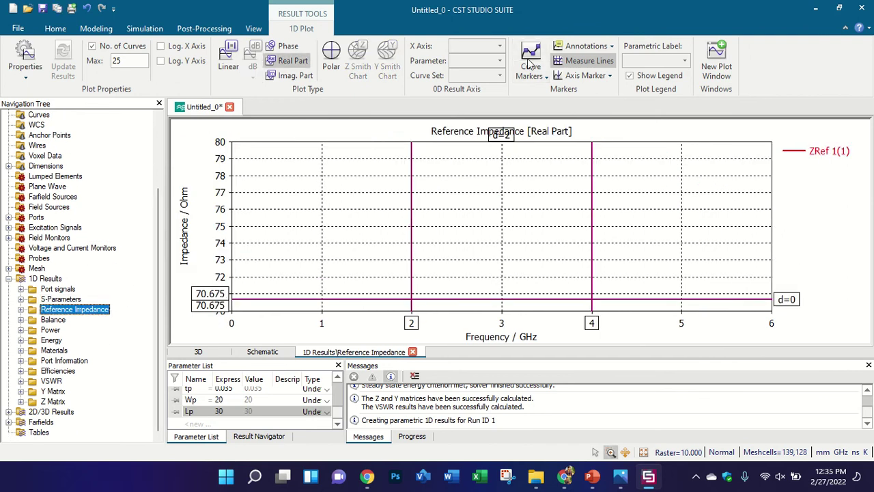
pyautogui.click(585, 60)
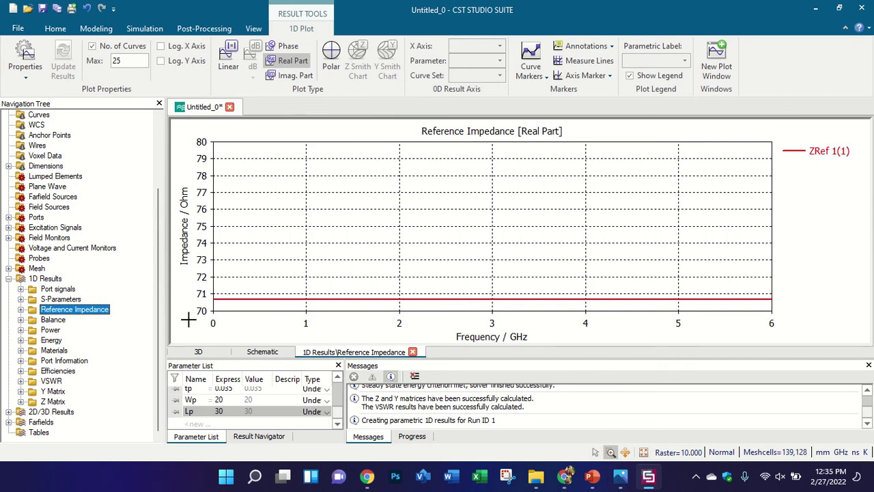
# View the combined Efficiencies plot, expand its results, and display the radiation efficiency curve on its own.
pyautogui.click(61, 371)
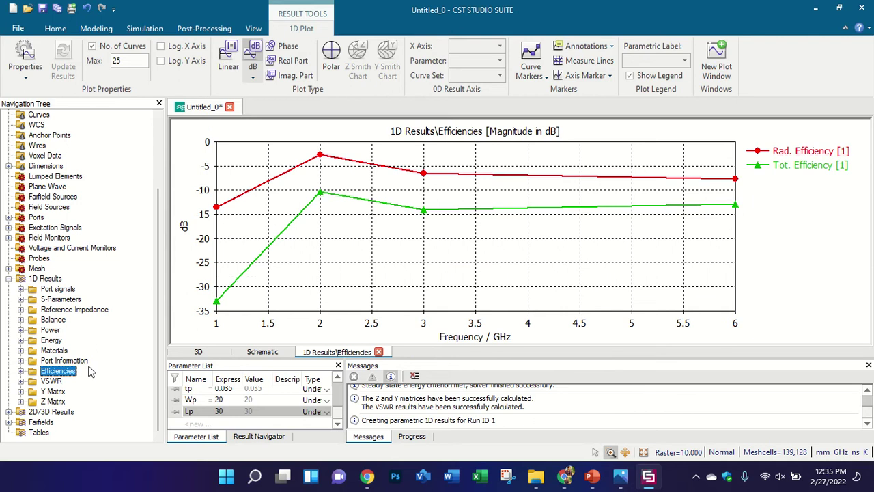
pyautogui.click(21, 372)
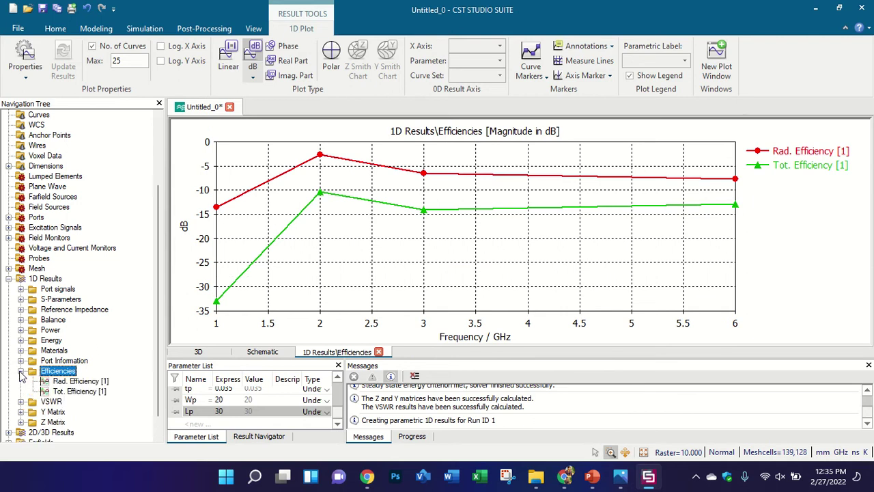
pyautogui.click(71, 381)
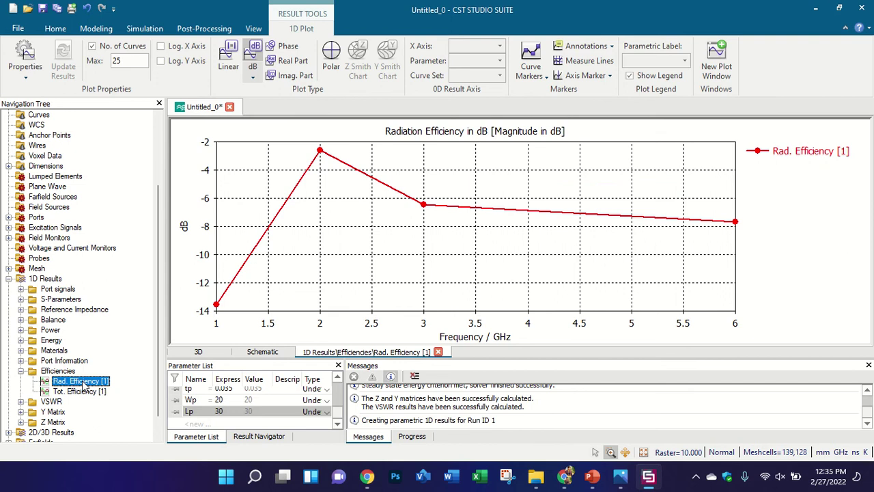
# Display the total efficiency on a linear scale and mark the curve at about 5.04 GHz, with the readout box beside the marker.
pyautogui.click(94, 393)
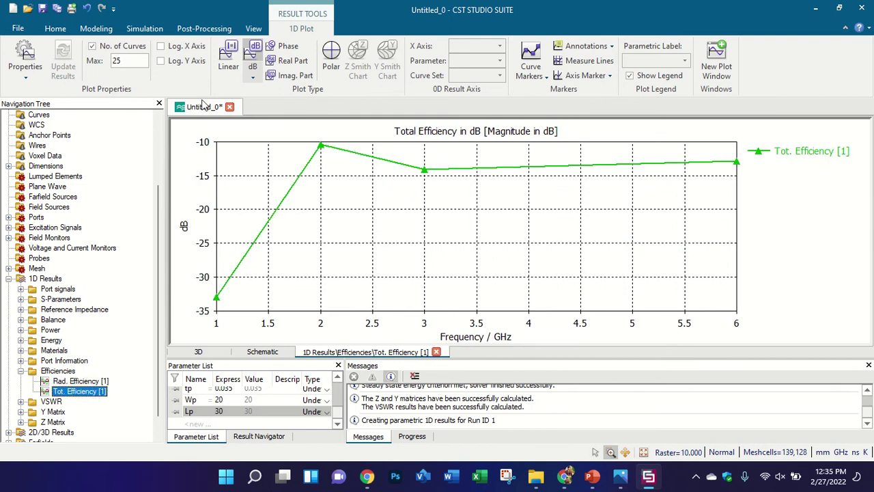
pyautogui.click(228, 59)
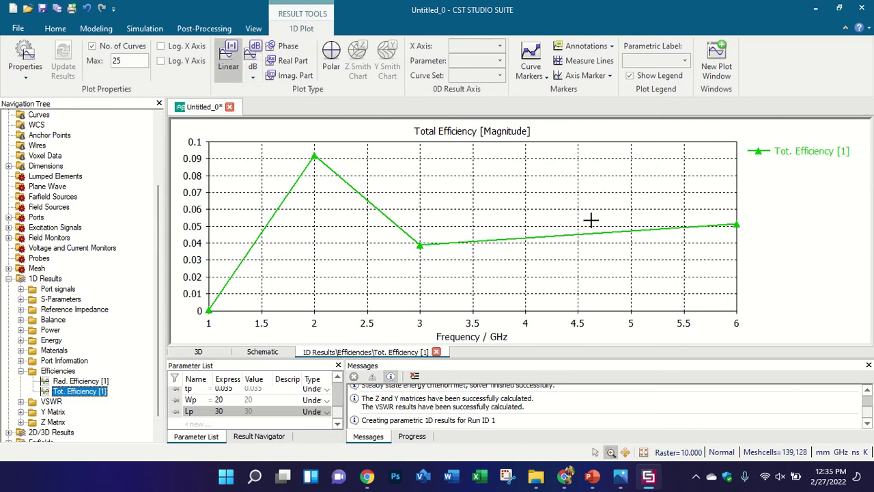
pyautogui.click(531, 60)
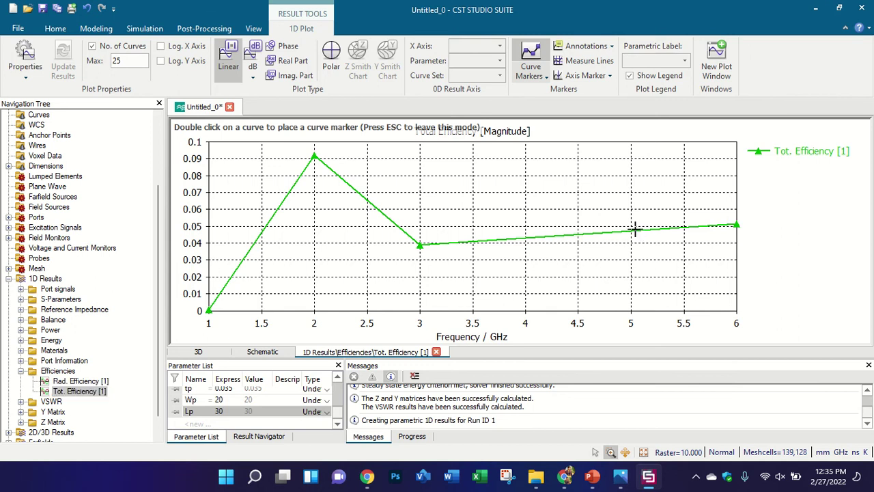
pyautogui.doubleClick(636, 230)
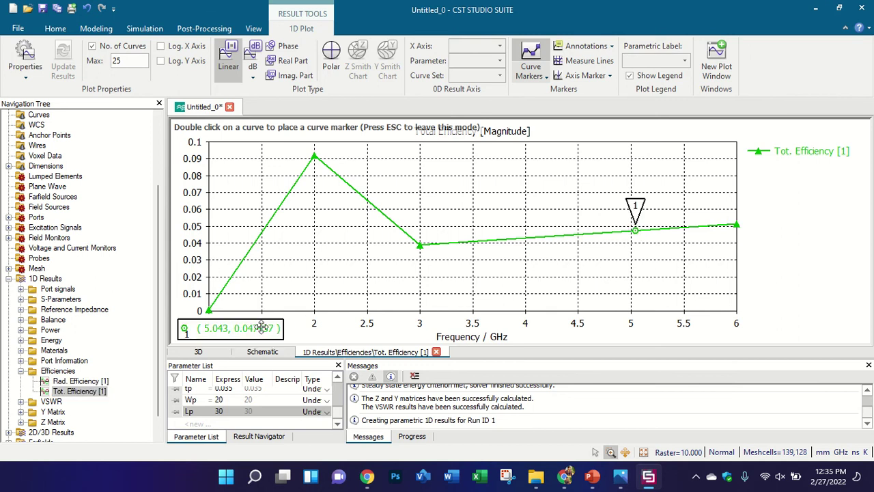
pyautogui.moveTo(262, 326)
pyautogui.mouseDown()
pyautogui.moveTo(520, 199)
pyautogui.moveTo(568, 187)
pyautogui.mouseUp()
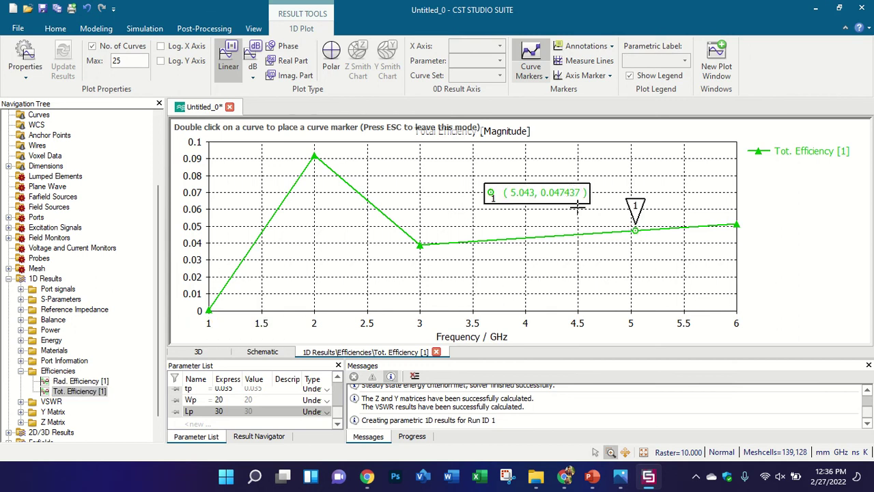
pyautogui.press('Escape')
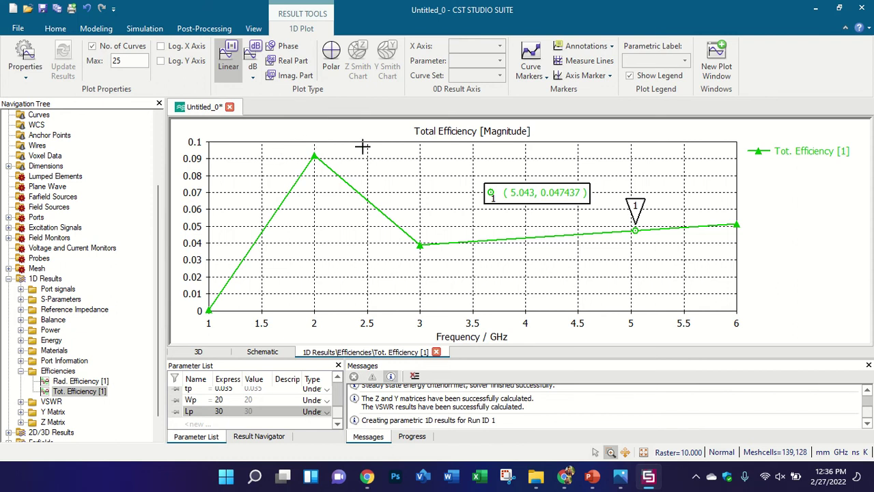
# Display the radiation efficiency on a linear scale and place a curve marker near 5.09 GHz, finally moving it to the peak at 2 GHz.
pyautogui.click(97, 381)
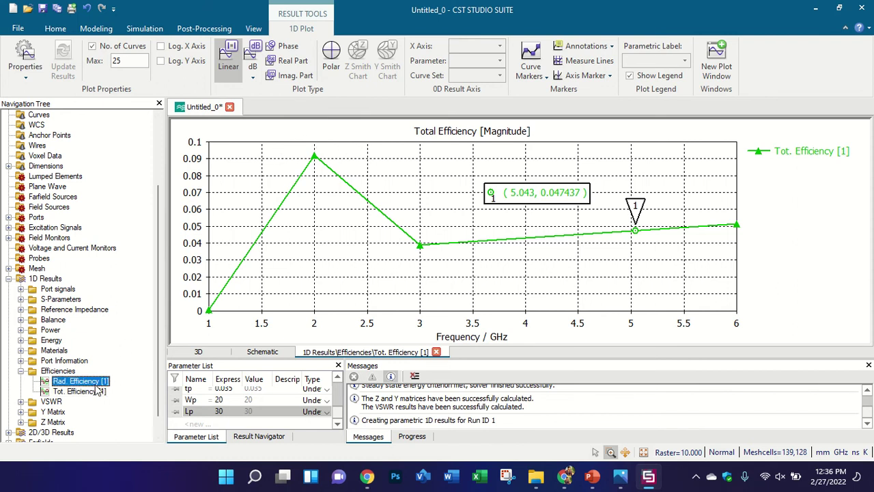
pyautogui.click(229, 58)
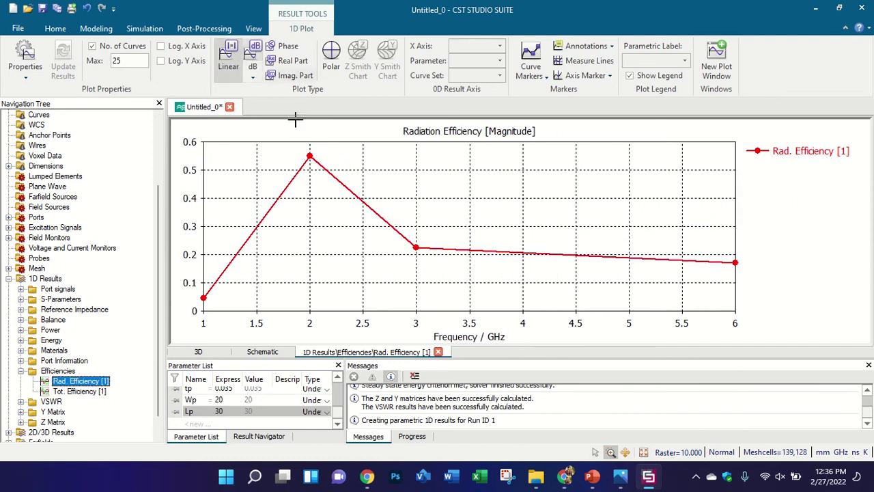
pyautogui.click(531, 55)
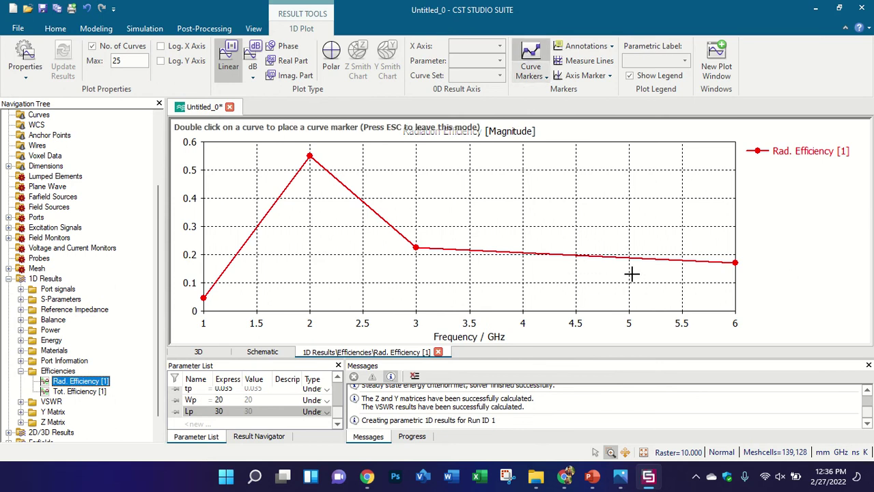
pyautogui.doubleClick(686, 262)
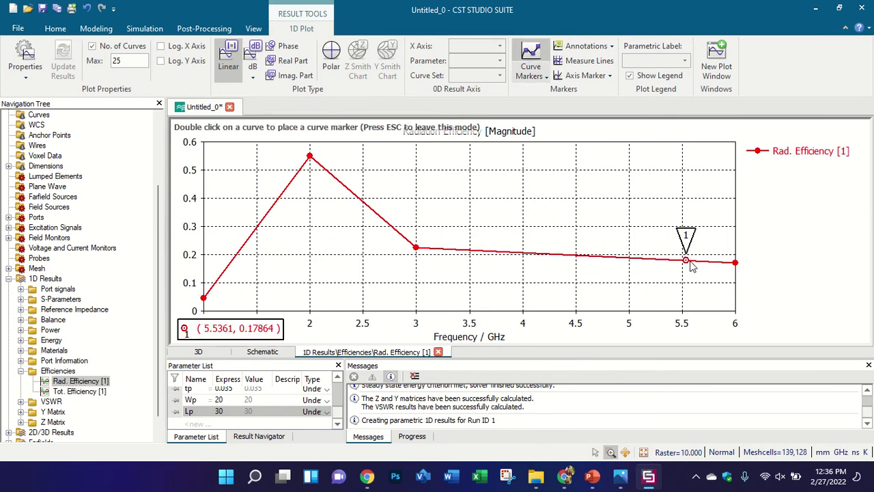
pyautogui.doubleClick(638, 260)
pyautogui.moveTo(255, 335)
pyautogui.mouseDown()
pyautogui.moveTo(273, 311)
pyautogui.moveTo(363, 257)
pyautogui.mouseUp()
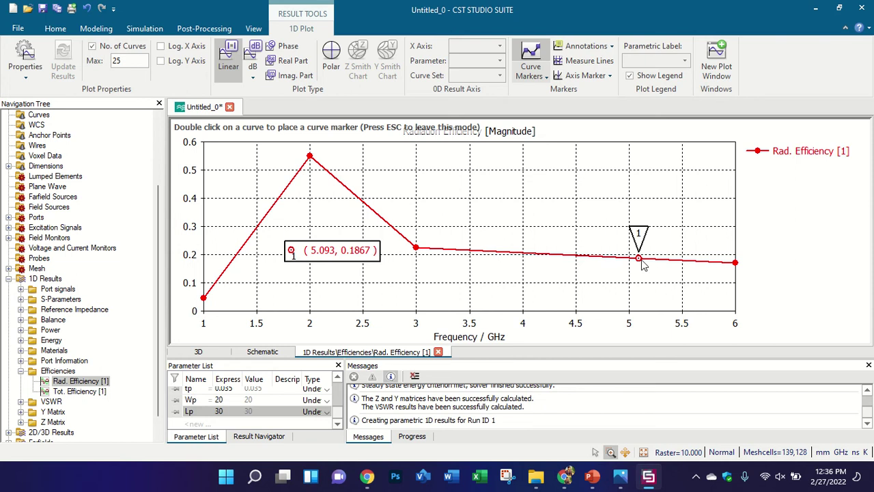
pyautogui.moveTo(639, 259)
pyautogui.mouseDown()
pyautogui.moveTo(325, 100)
pyautogui.moveTo(321, 87)
pyautogui.mouseUp()
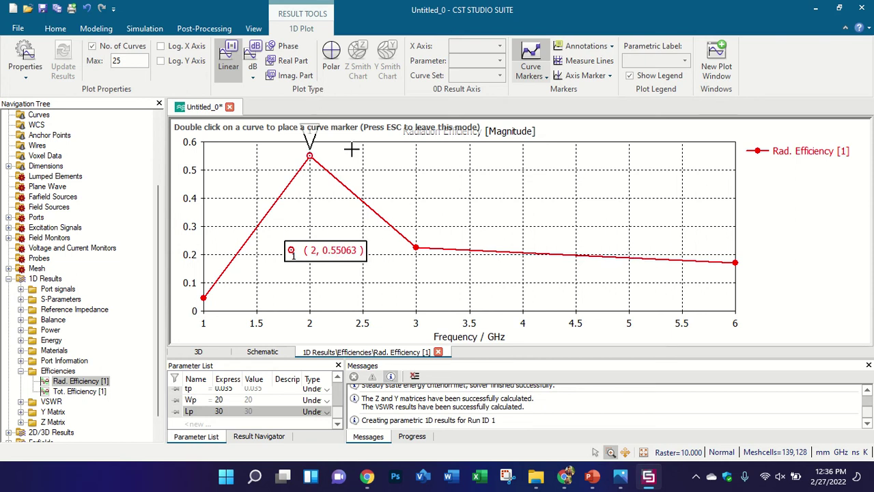
# Display the radiation and total efficiencies together in one plot on a linear scale.
pyautogui.click(104, 393)
pyautogui.click(104, 382)
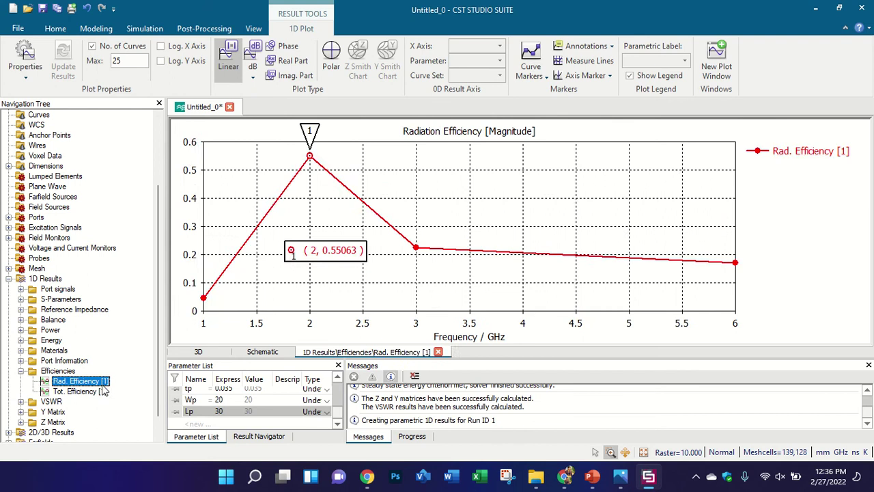
pyautogui.click(106, 392)
pyautogui.click(58, 371)
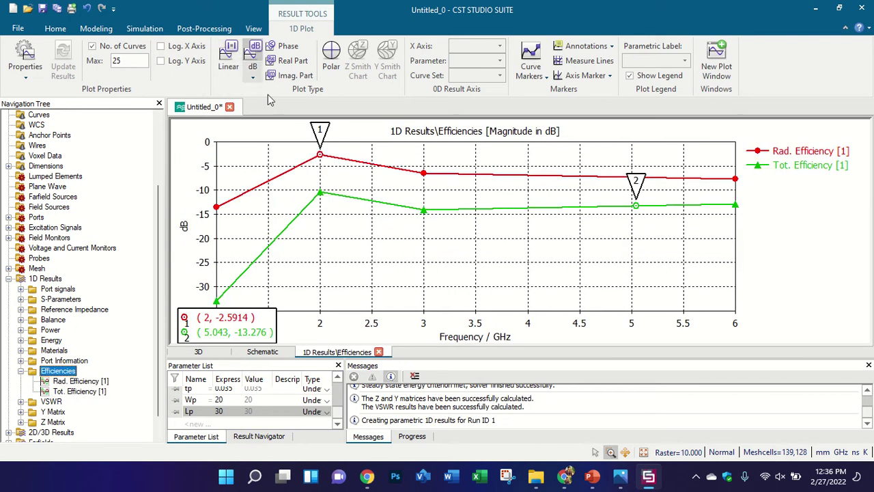
pyautogui.click(230, 61)
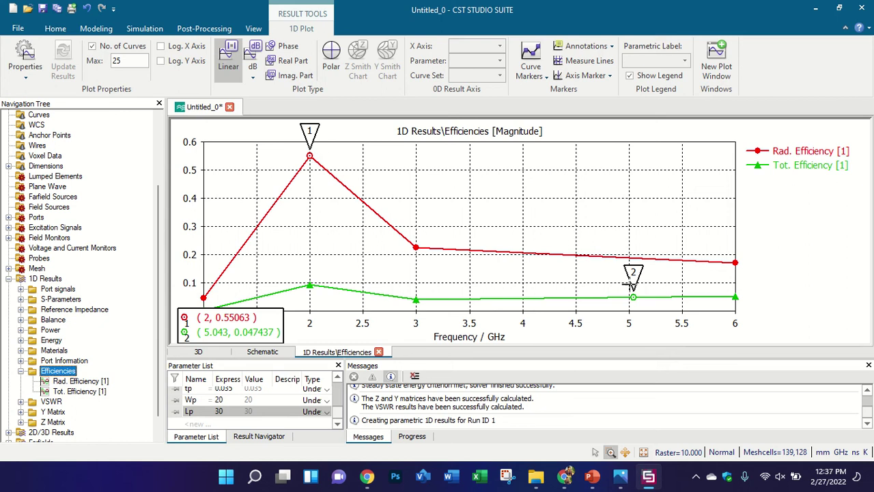
# View component1 in the 3D model, and reopen the Reference Impedance result plot.
pyautogui.scroll(-1, 103, 286)
pyautogui.scroll(5, 106, 284)
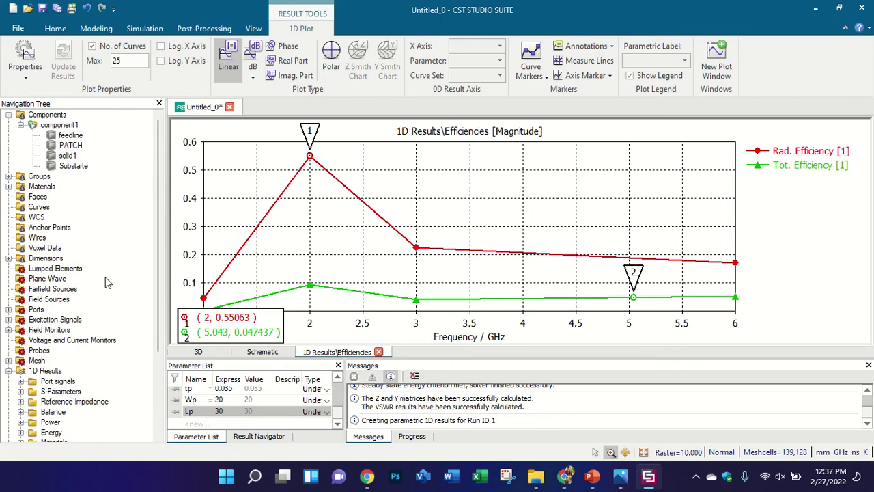
pyautogui.click(85, 126)
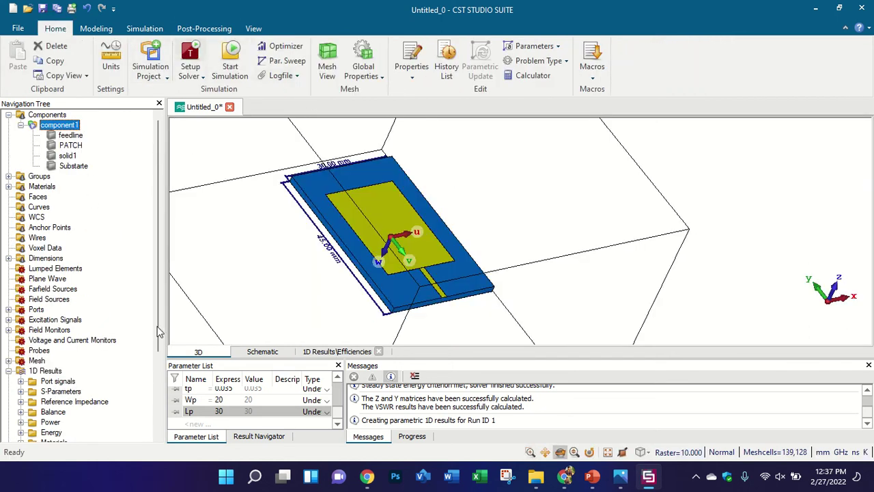
pyautogui.scroll(-2, 161, 332)
pyautogui.click(82, 330)
pyautogui.click(79, 340)
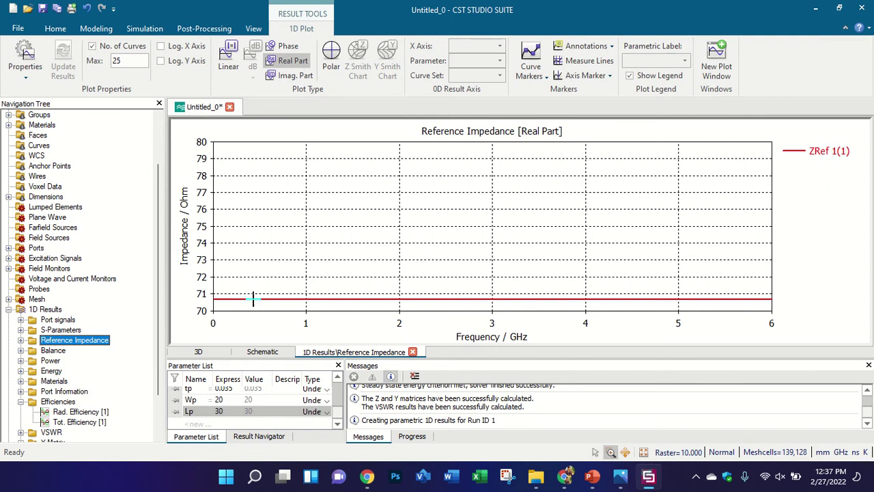
pyautogui.click(144, 29)
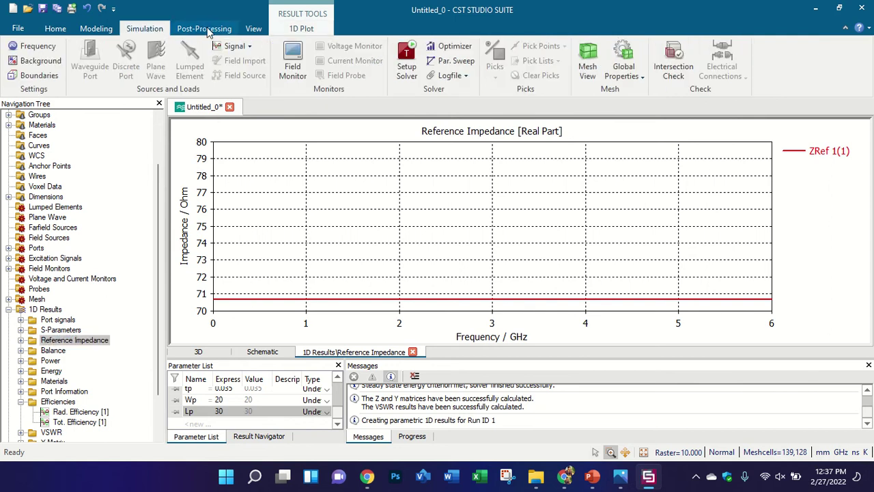
pyautogui.click(205, 28)
pyautogui.click(95, 29)
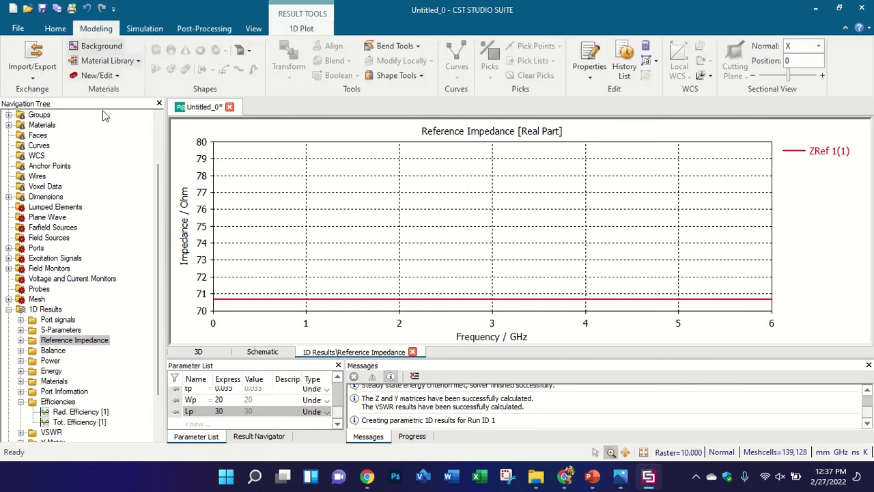
# Show port1 in the 3D model and examine it face-on against the substrate edge.
pyautogui.scroll(2, 95, 181)
pyautogui.scroll(-2, 85, 171)
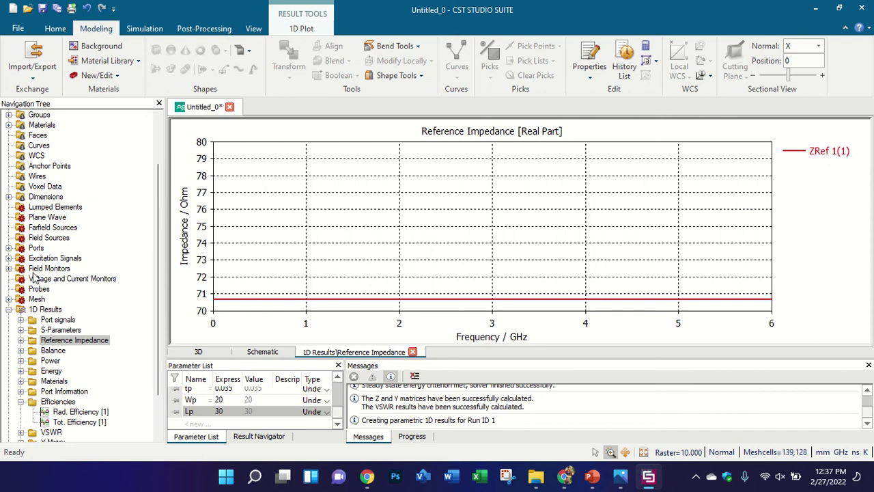
pyautogui.click(8, 249)
pyautogui.click(55, 258)
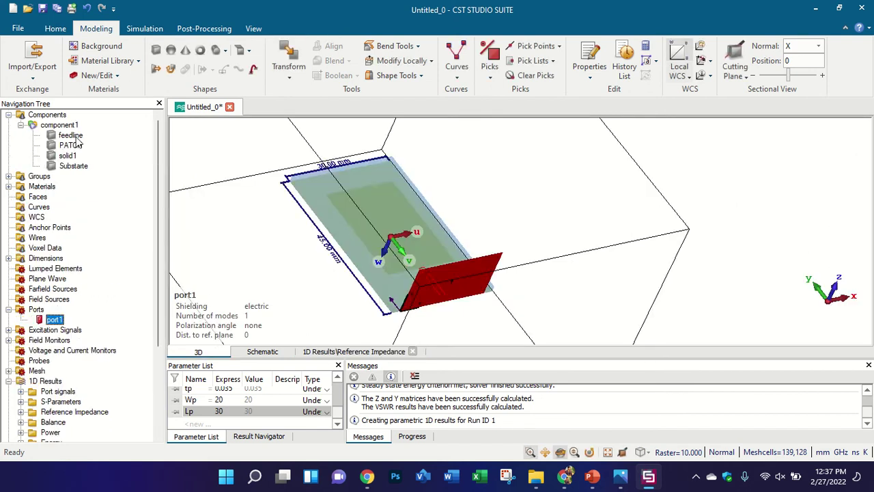
pyautogui.press('KP_5')
pyautogui.scroll(4, 434, 306)
pyautogui.scroll(-2, 436, 283)
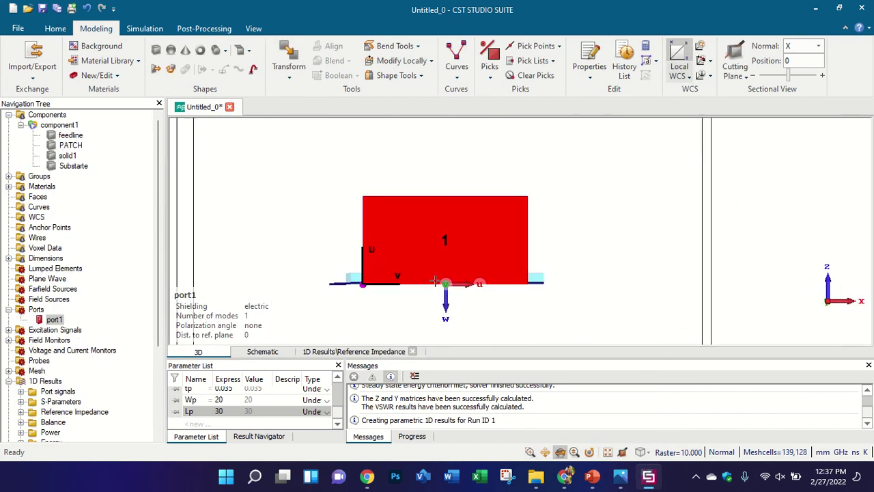
pyautogui.scroll(2, 422, 223)
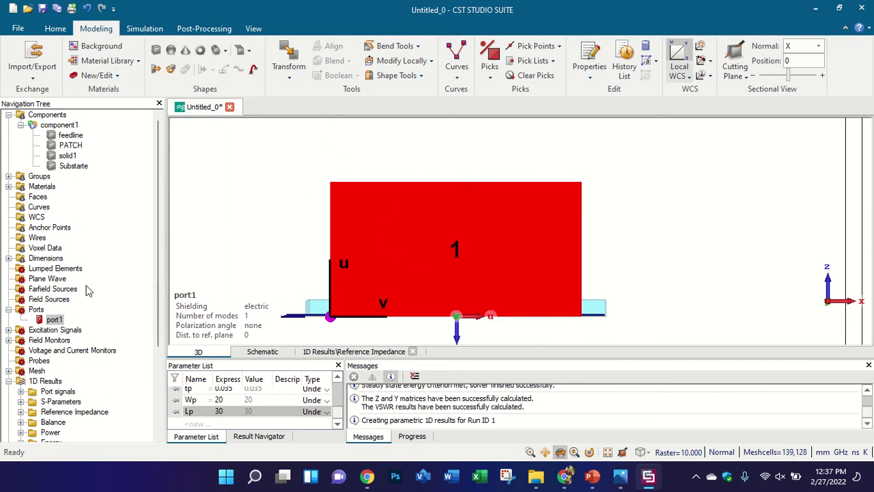
# Review the S-Parameters plot, and return to port1 in the 3D model to inspect it at an angle.
pyautogui.scroll(-2, 86, 287)
pyautogui.click(69, 339)
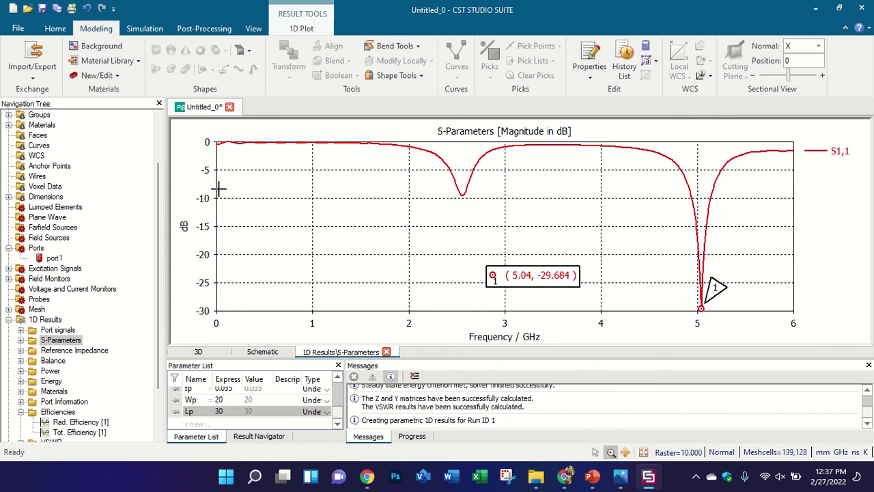
pyautogui.click(54, 257)
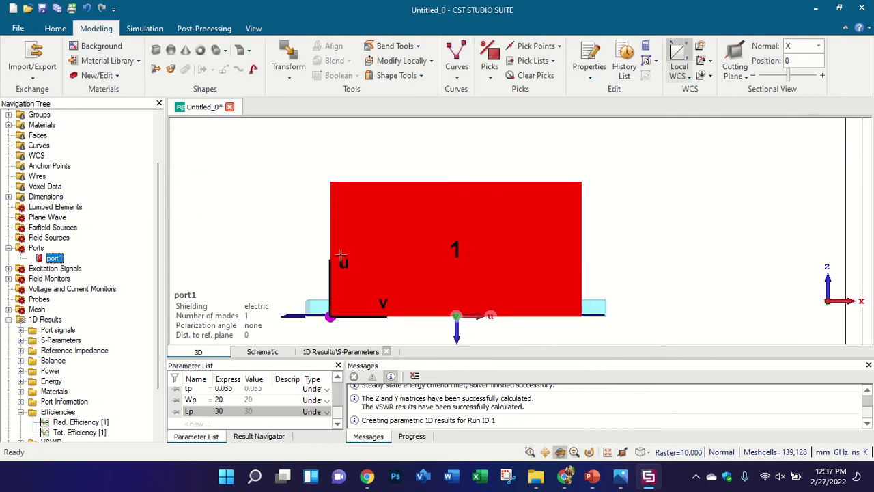
pyautogui.moveTo(388, 234); pyautogui.dragTo(399, 272)
pyautogui.scroll(5, 386, 230)
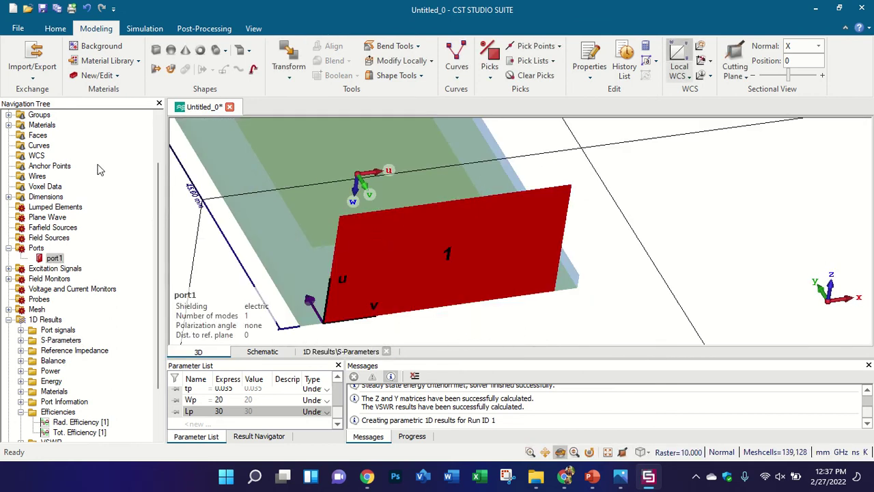
# Expand the farfield and 2D/3D results to view the 2 GHz farfield, and return to the S-Parameters plot.
pyautogui.scroll(2, 98, 171)
pyautogui.scroll(-4, 100, 276)
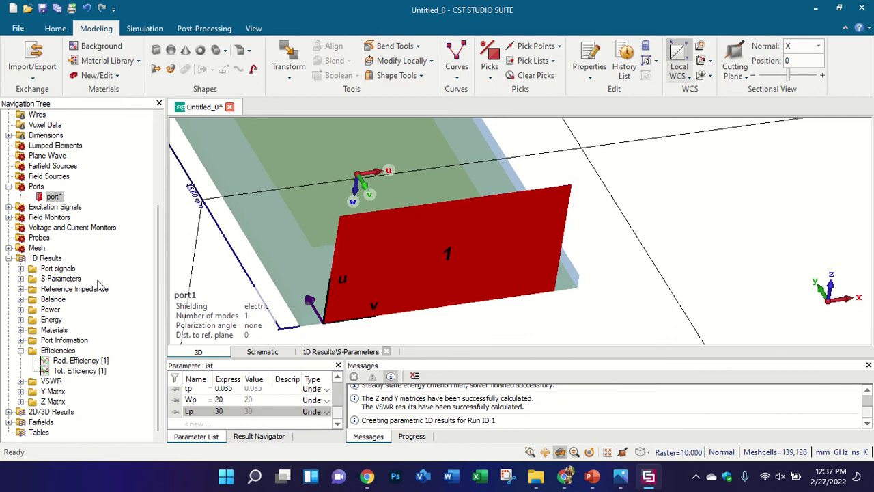
pyautogui.click(9, 423)
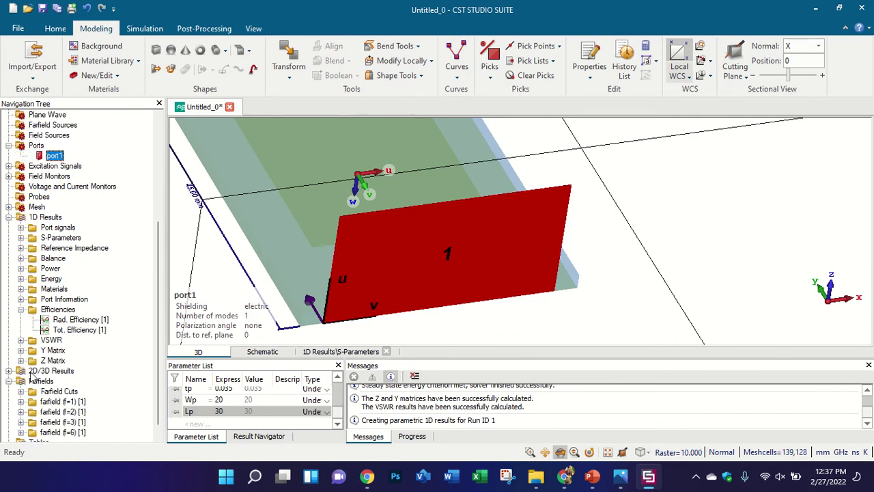
pyautogui.click(9, 371)
pyautogui.scroll(-3, 99, 365)
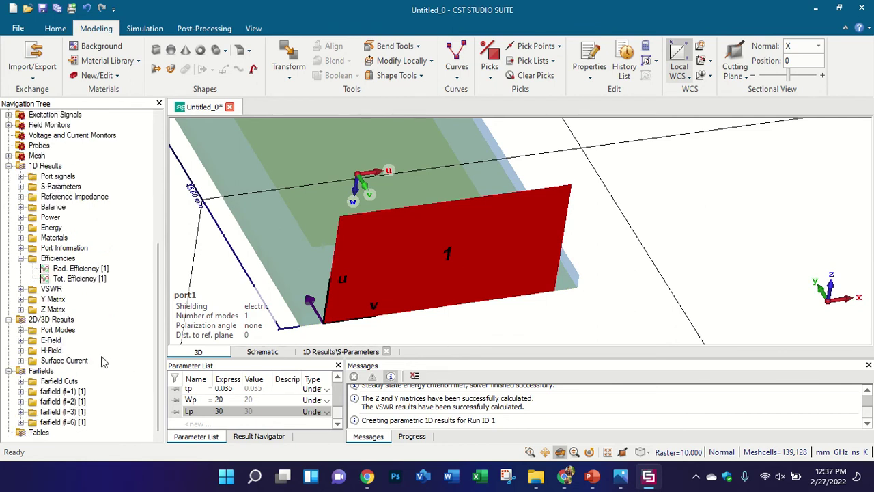
pyautogui.click(75, 402)
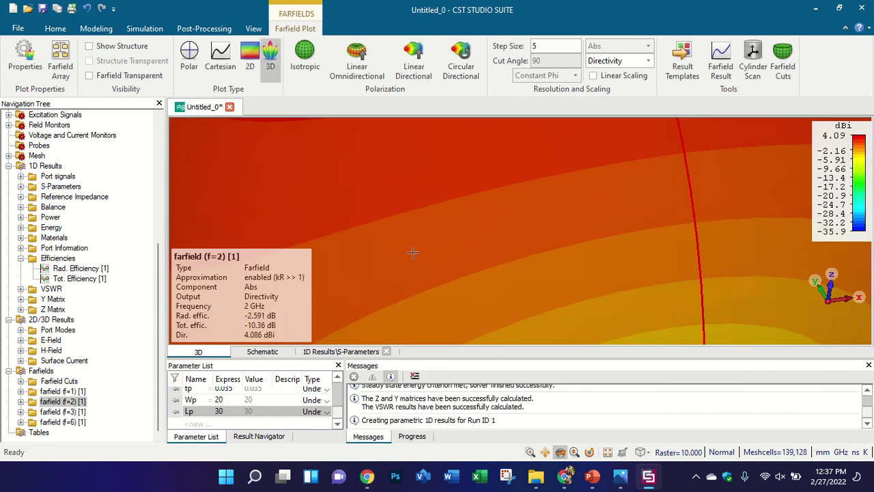
pyautogui.click(61, 186)
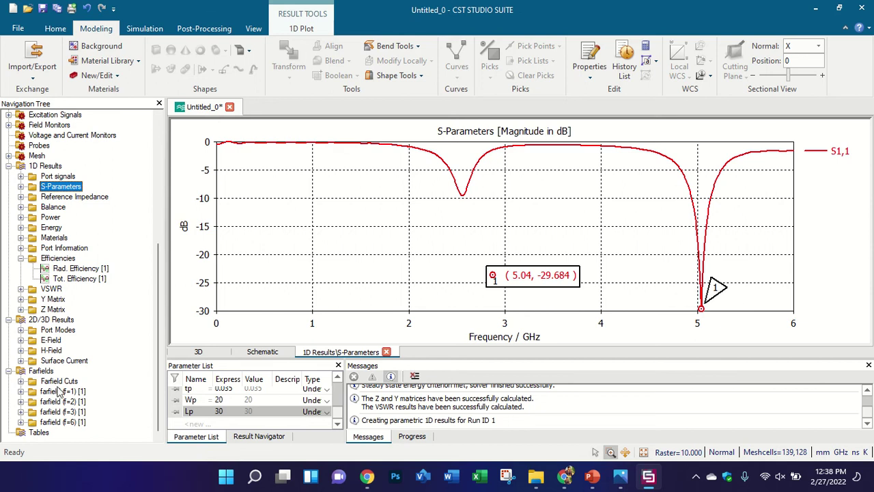
# Display the 6 GHz farfield as a polar directivity plot, with its readout box placed beside the pattern.
pyautogui.click(75, 424)
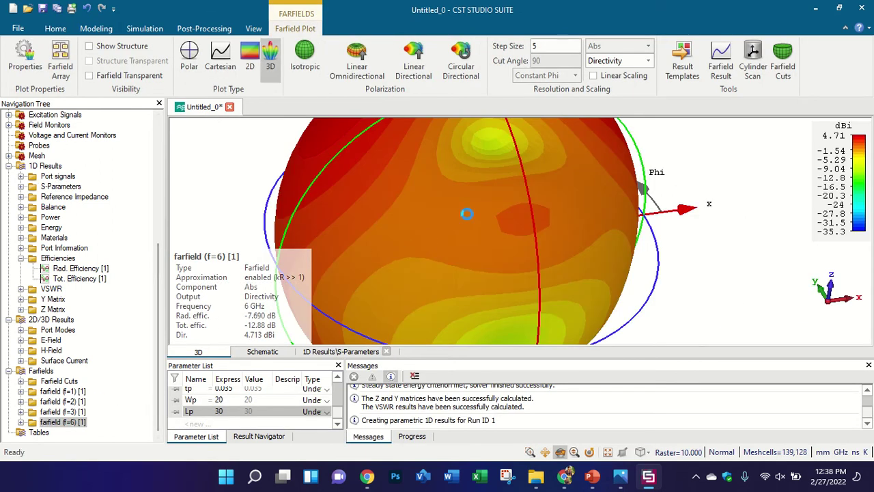
pyautogui.click(190, 56)
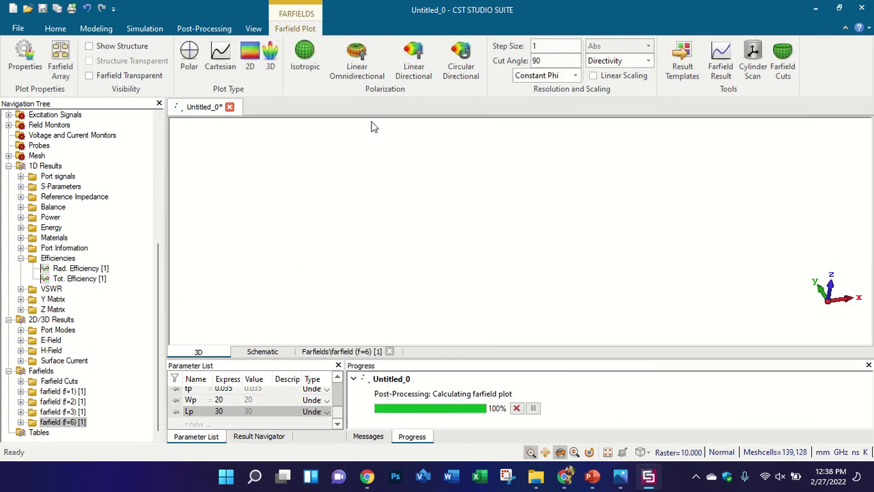
pyautogui.moveTo(733, 250); pyautogui.dragTo(625, 263)
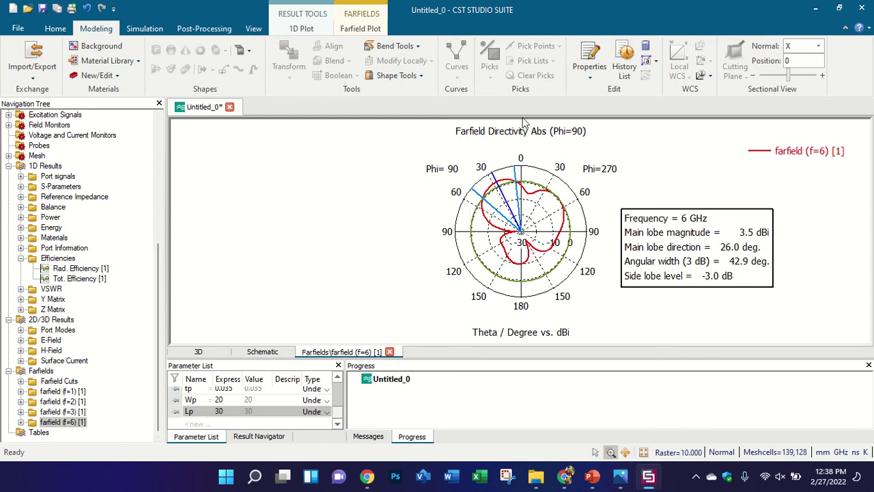
pyautogui.click(373, 29)
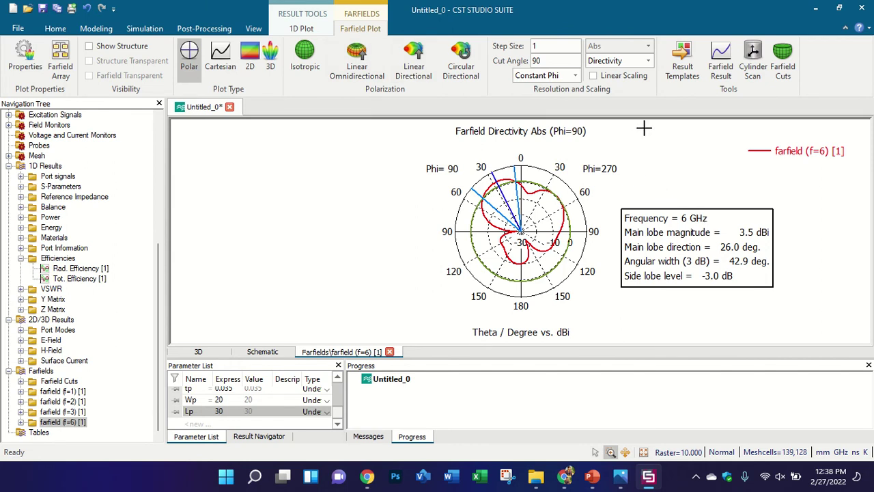
pyautogui.click(615, 65)
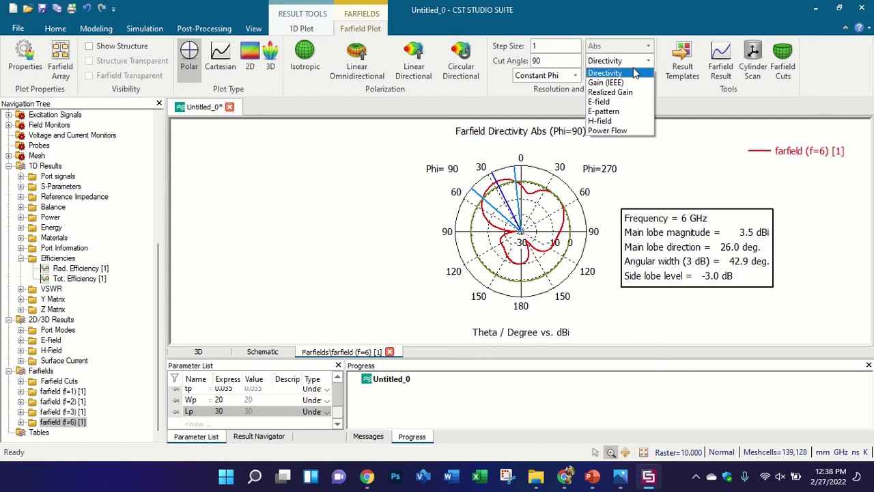
pyautogui.click(612, 75)
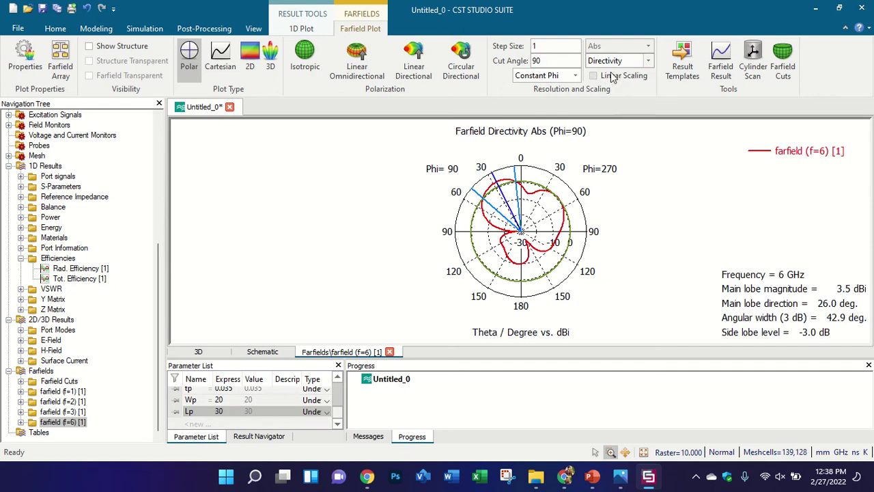
pyautogui.moveTo(847, 309); pyautogui.dragTo(747, 268)
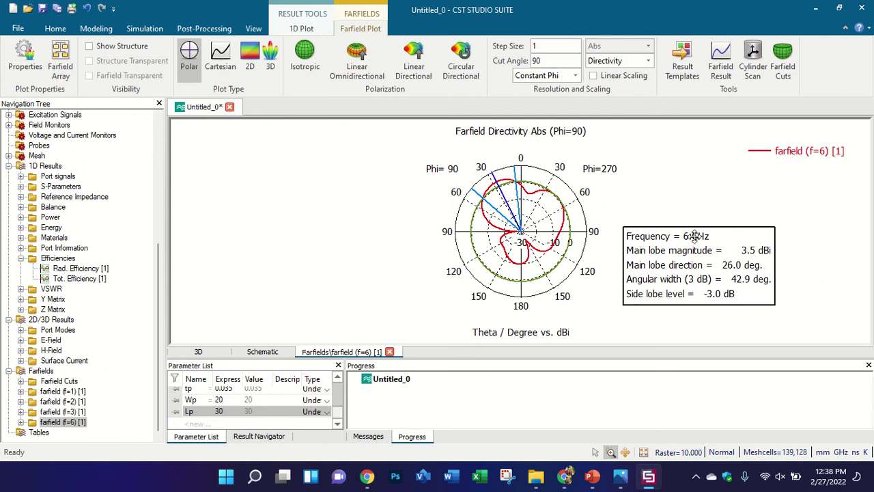
# Turn off the pattern measurement lines in the farfield plot properties and place the readout box beside the polar pattern.
pyautogui.click(21, 51)
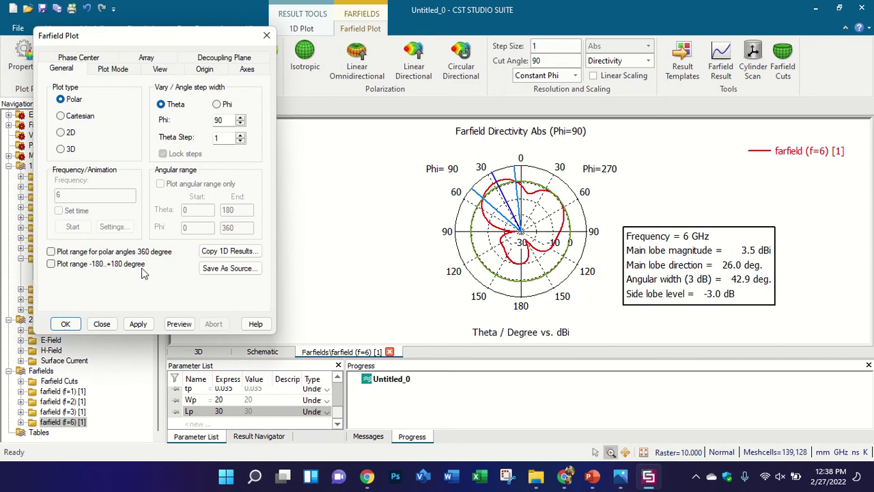
pyautogui.click(159, 70)
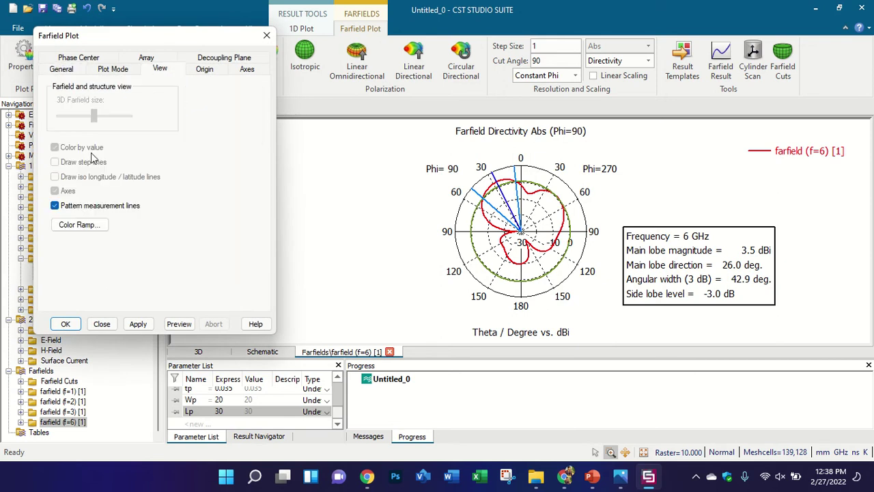
pyautogui.click(77, 210)
pyautogui.click(67, 322)
pyautogui.moveTo(721, 337); pyautogui.dragTo(682, 239)
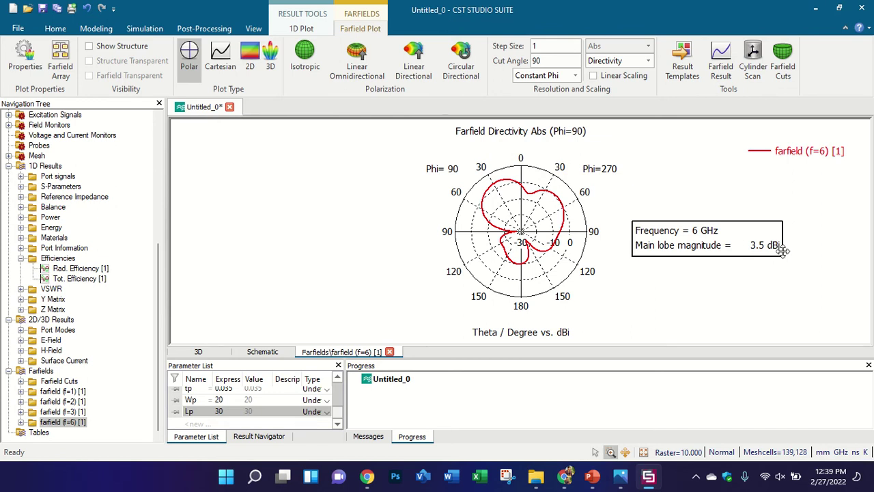
# Plot the 6 GHz farfield as Gain (IEEE) and place the readout box beside the polar pattern.
pyautogui.click(636, 63)
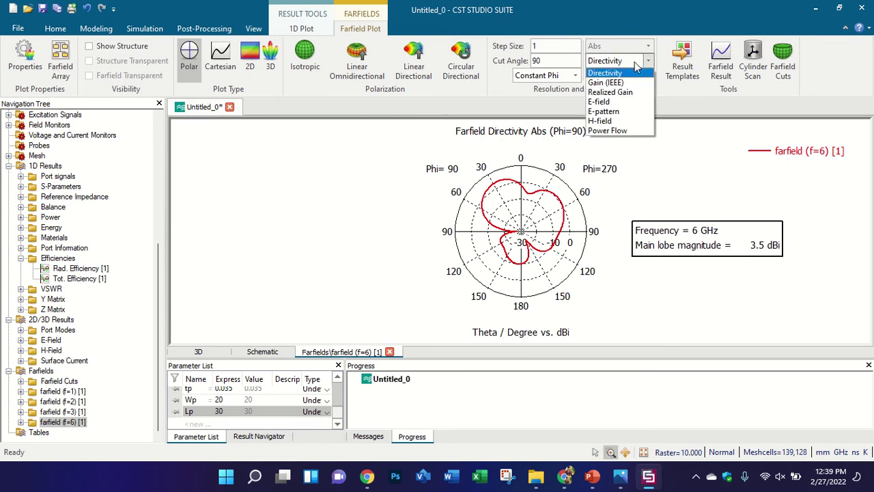
pyautogui.click(618, 83)
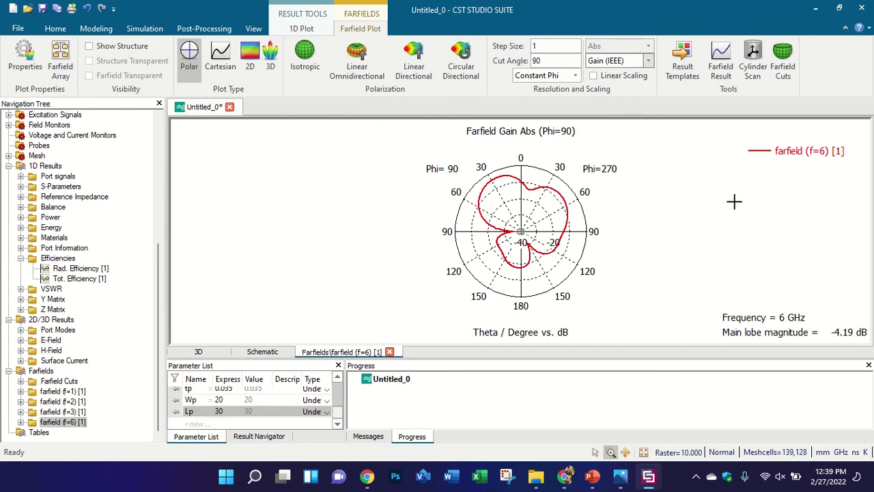
pyautogui.moveTo(804, 324); pyautogui.dragTo(708, 227)
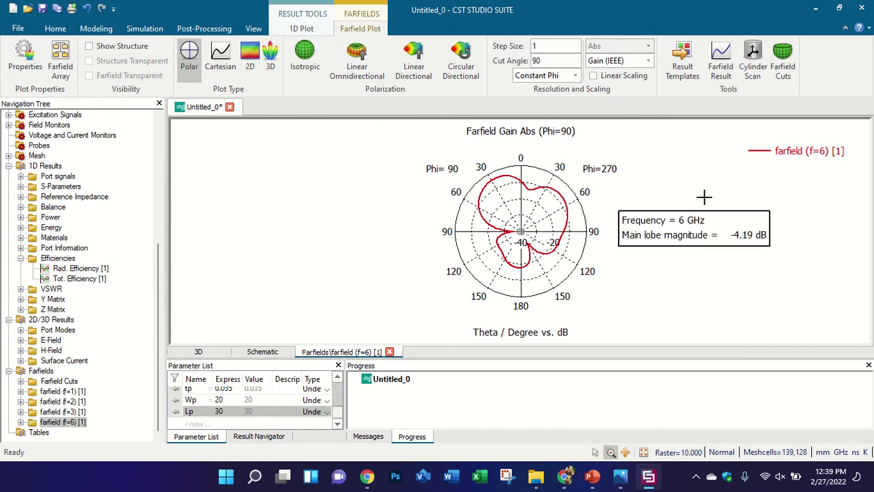
# Plot the 6 GHz farfield as Realized Gain, with the readout box beside the polar pattern, and keep that quantity selected.
pyautogui.click(645, 66)
pyautogui.click(615, 88)
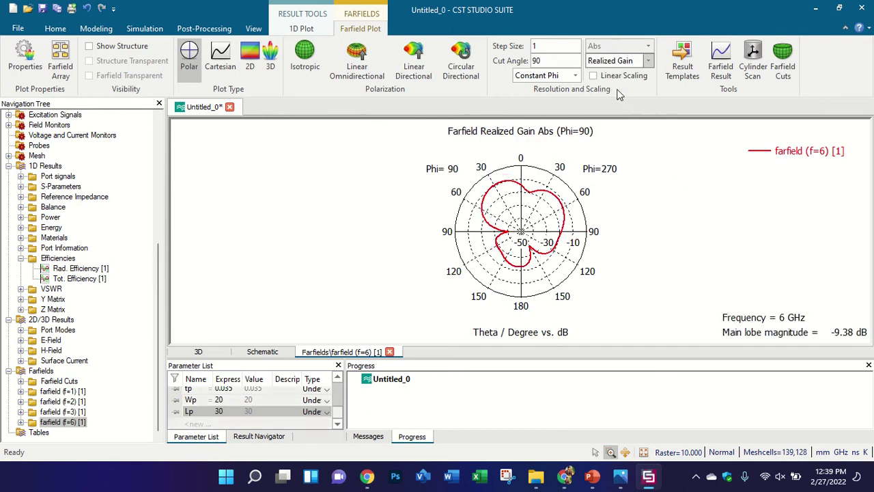
pyautogui.moveTo(775, 312)
pyautogui.mouseDown()
pyautogui.moveTo(687, 230)
pyautogui.moveTo(669, 229)
pyautogui.mouseUp()
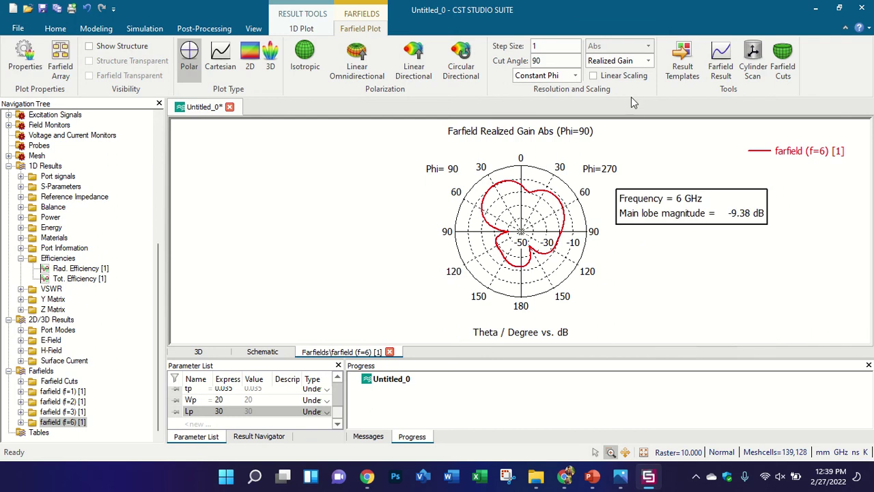
pyautogui.click(635, 62)
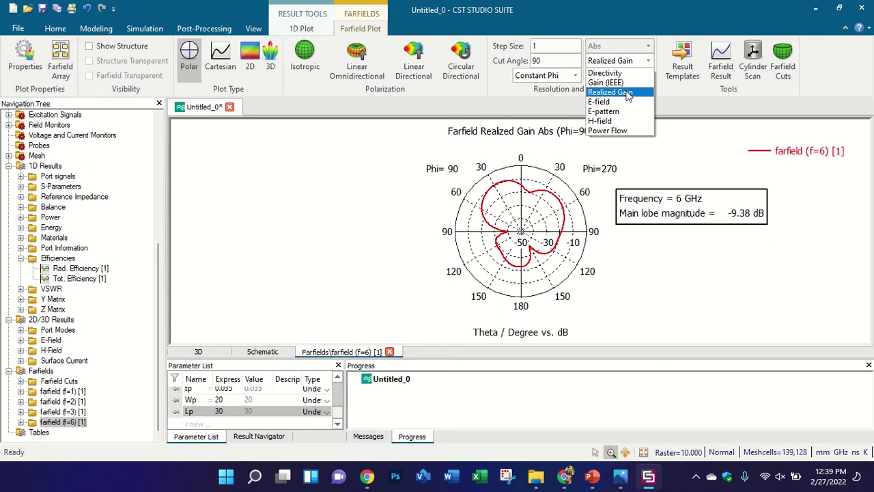
pyautogui.click(688, 171)
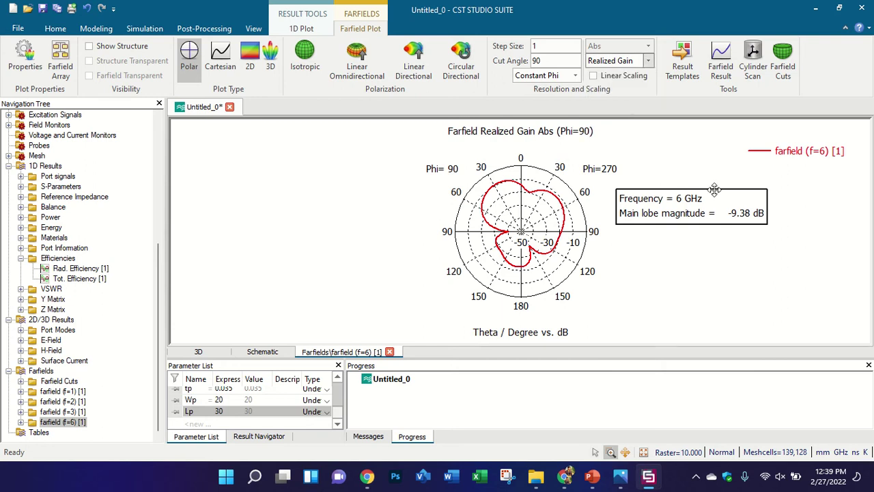
pyautogui.click(647, 61)
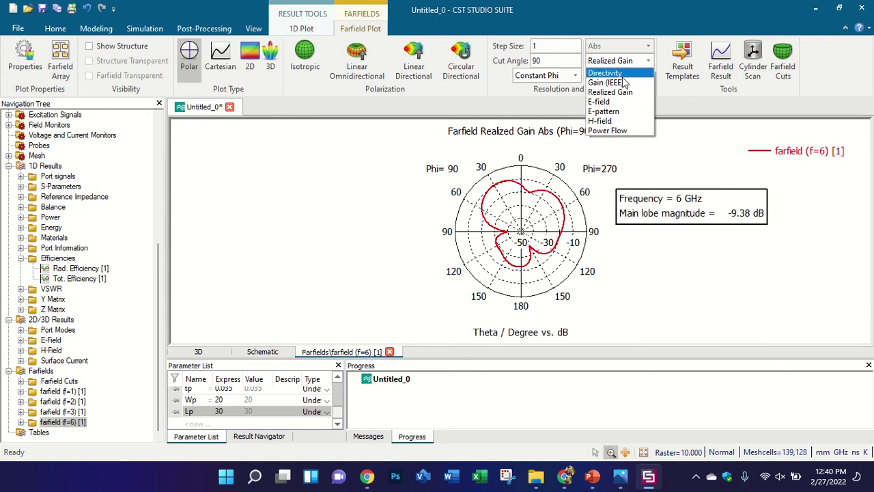
pyautogui.click(623, 92)
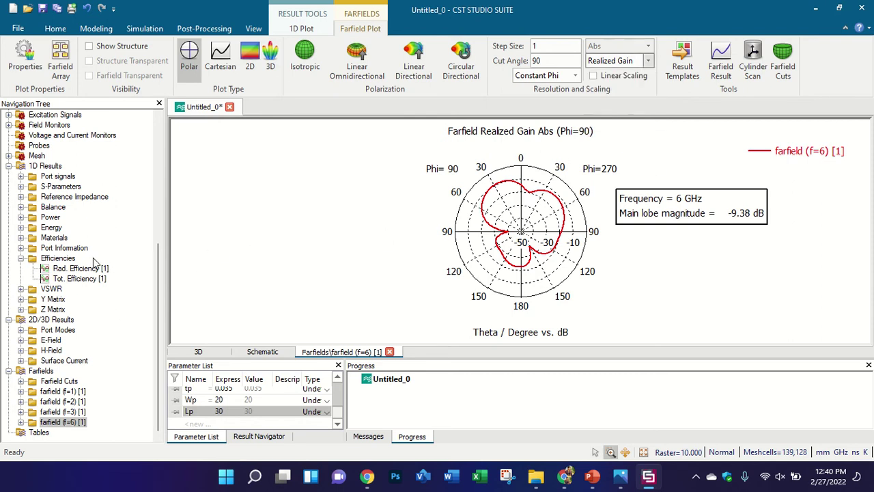
# Check the Reference Impedance plot against component1's feedline, and show port1 in the 3D model.
pyautogui.scroll(7, 95, 258)
pyautogui.click(77, 127)
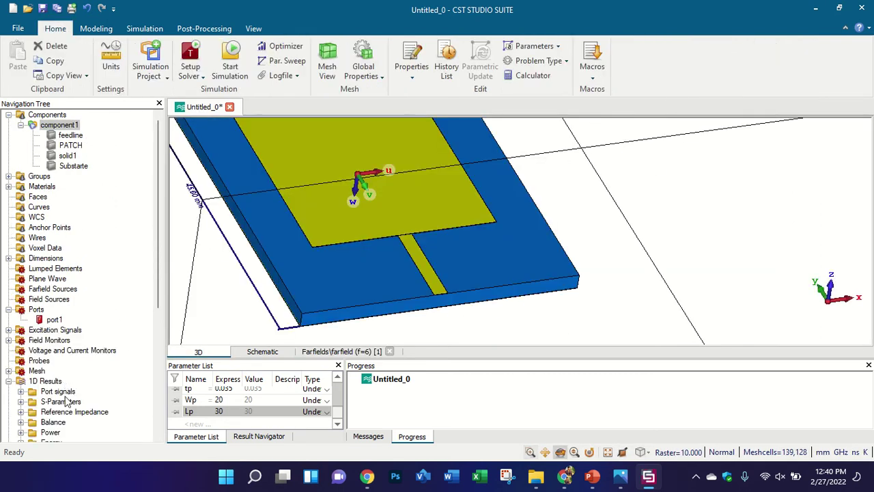
pyautogui.click(66, 402)
pyautogui.click(72, 412)
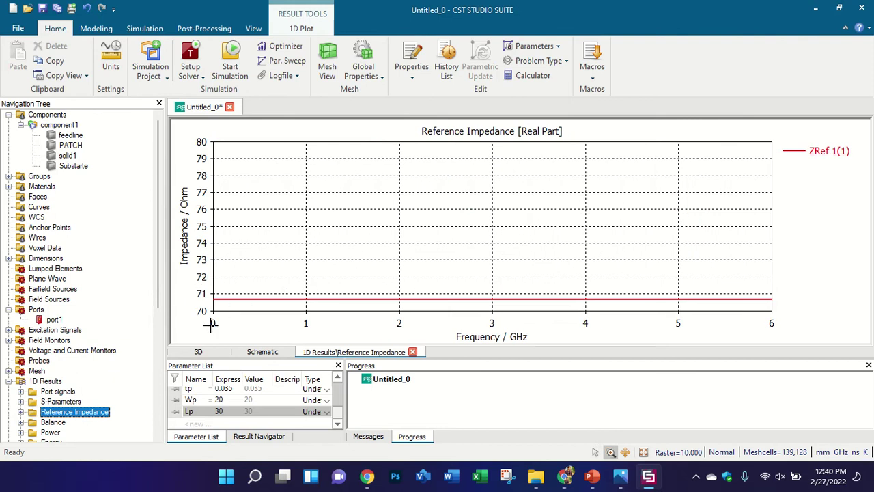
pyautogui.click(45, 128)
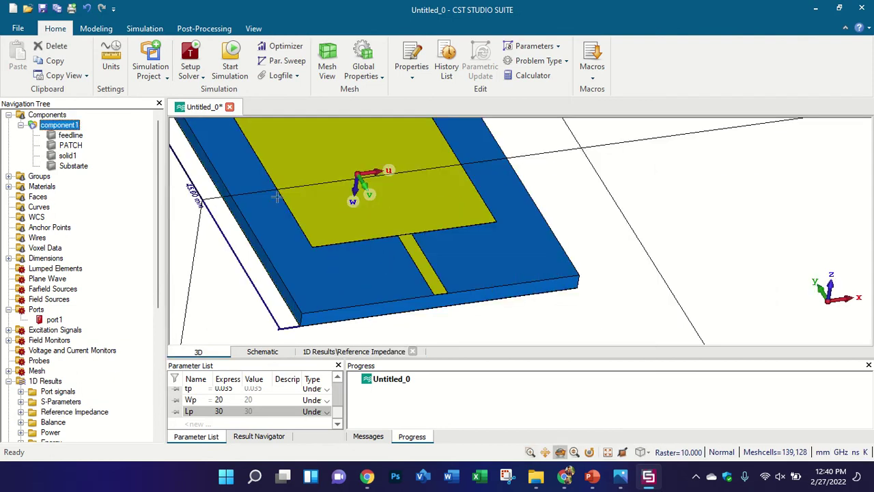
pyautogui.click(412, 255)
pyautogui.click(53, 320)
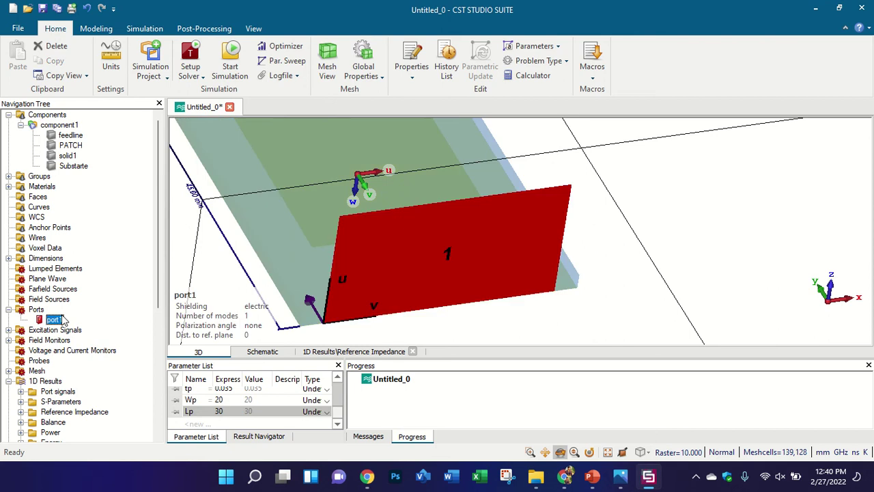
# Review the X extension expressions in port1's waveguide port definition and close it without changes.
pyautogui.doubleClick(62, 321)
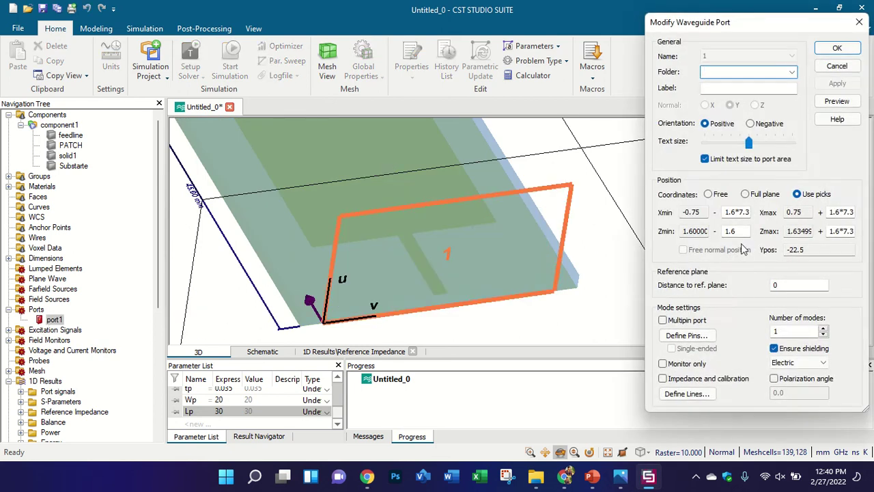
pyautogui.doubleClick(729, 213)
pyautogui.moveTo(700, 212); pyautogui.dragTo(782, 219)
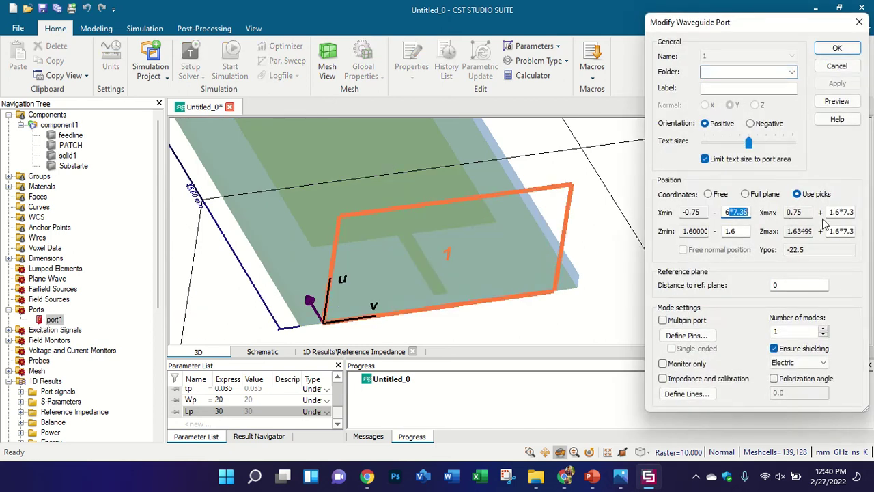
pyautogui.moveTo(845, 213); pyautogui.dragTo(809, 213)
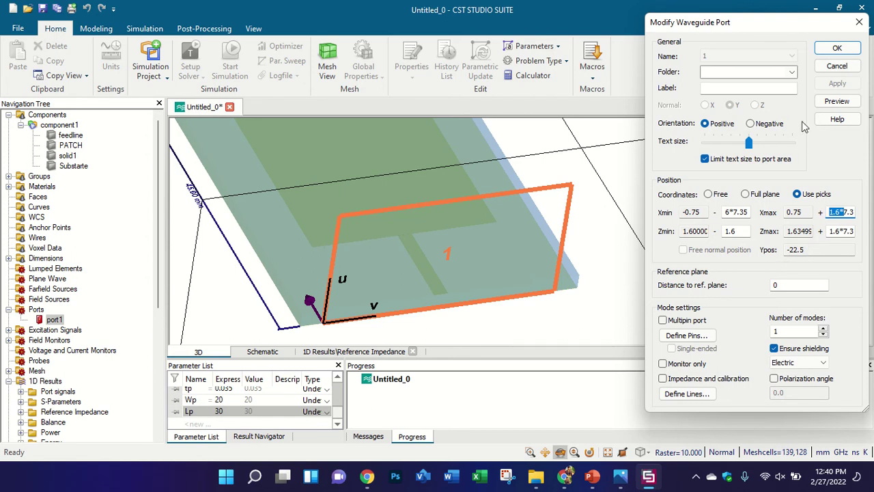
pyautogui.click(863, 19)
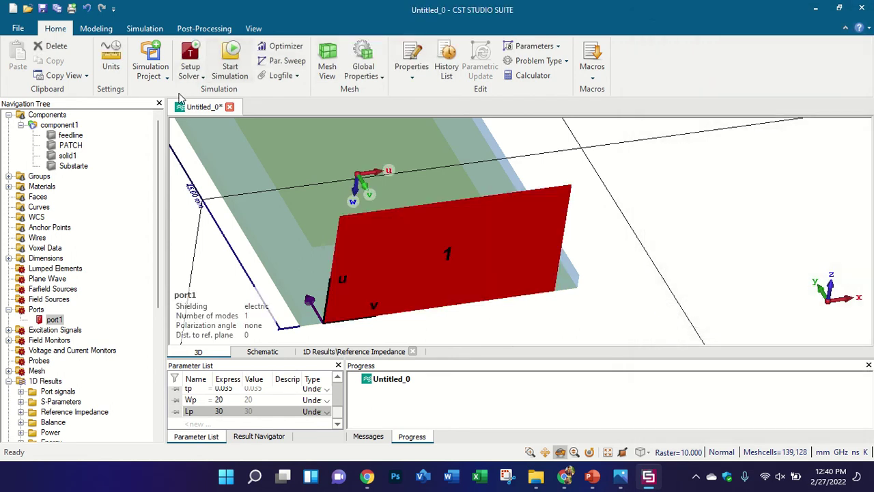
# Delete waveguide port1 along with the current and parametric results, keeping the result cache.
pyautogui.press('Delete')
pyautogui.press('Return')
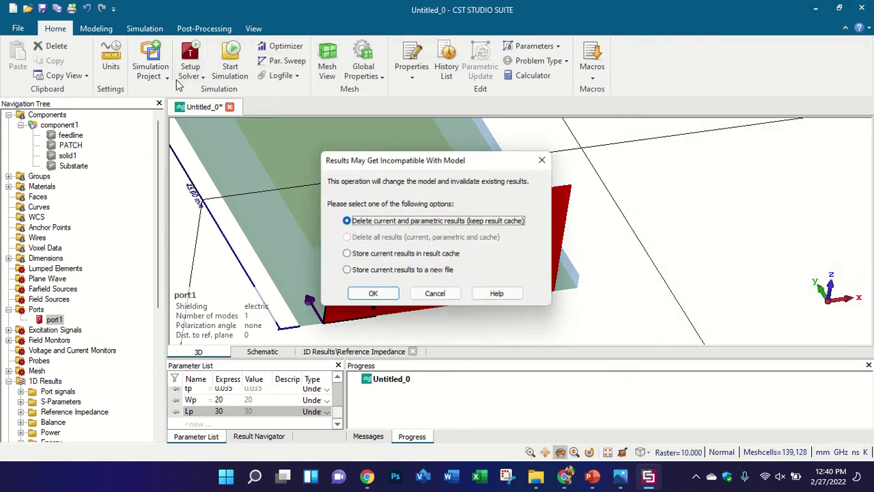
pyautogui.press('Return')
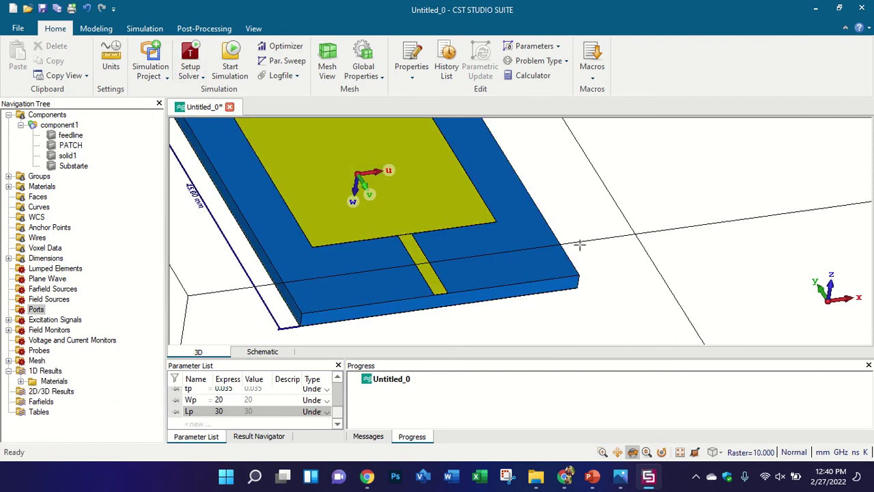
# Pick the midpoint of the feedline's lower end edge at the substrate's border.
pyautogui.moveTo(426, 226); pyautogui.dragTo(389, 222)
pyautogui.scroll(-4, 402, 263)
pyautogui.scroll(2, 418, 270)
pyautogui.scroll(5, 387, 299)
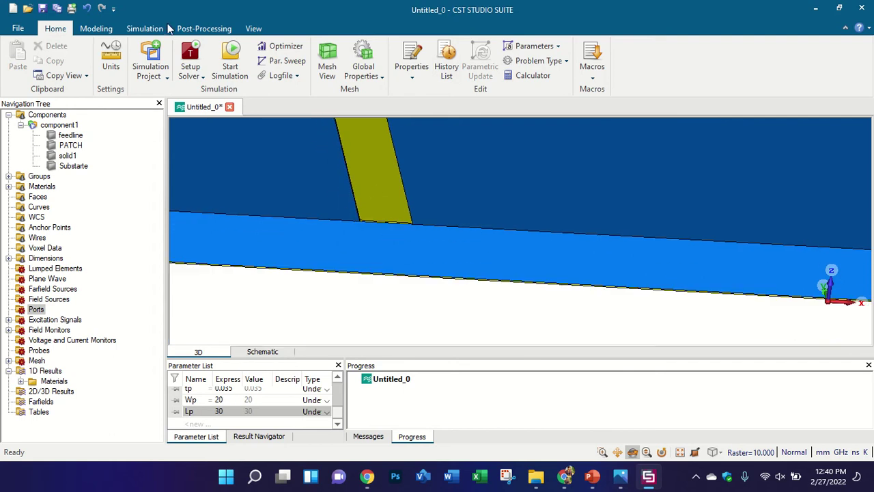
pyautogui.click(96, 28)
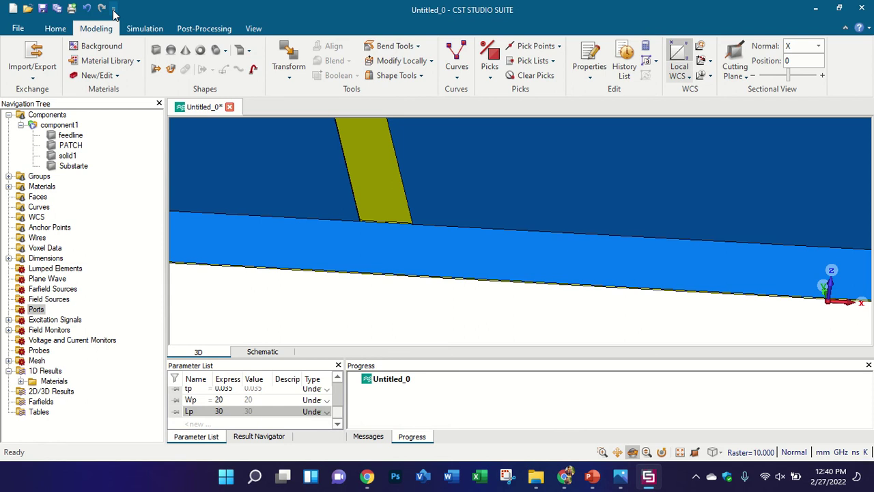
pyautogui.click(146, 28)
pyautogui.click(102, 29)
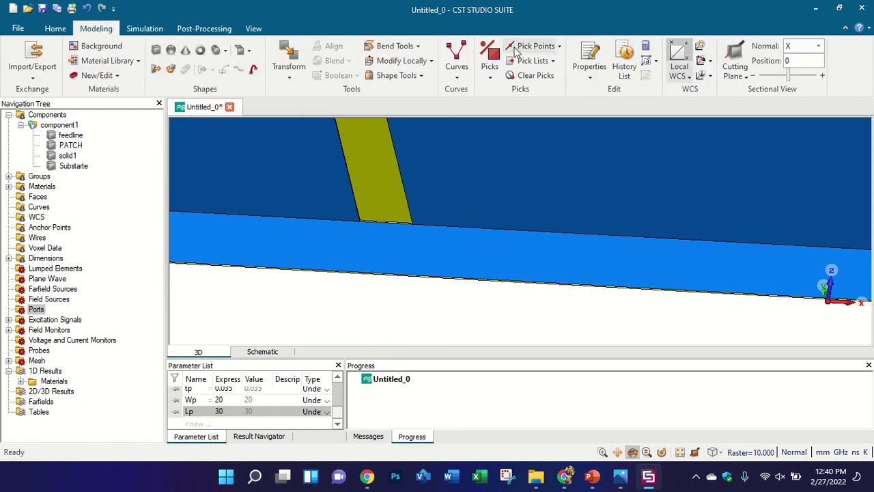
pyautogui.scroll(2, 373, 240)
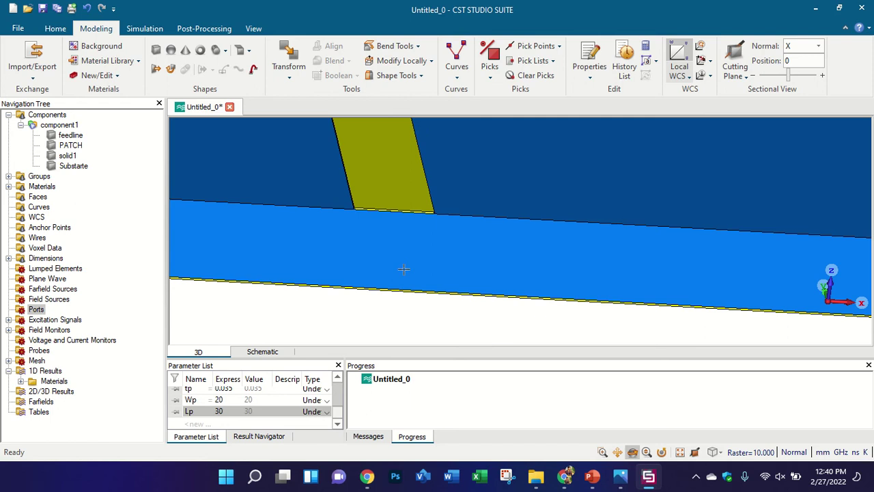
pyautogui.click(535, 52)
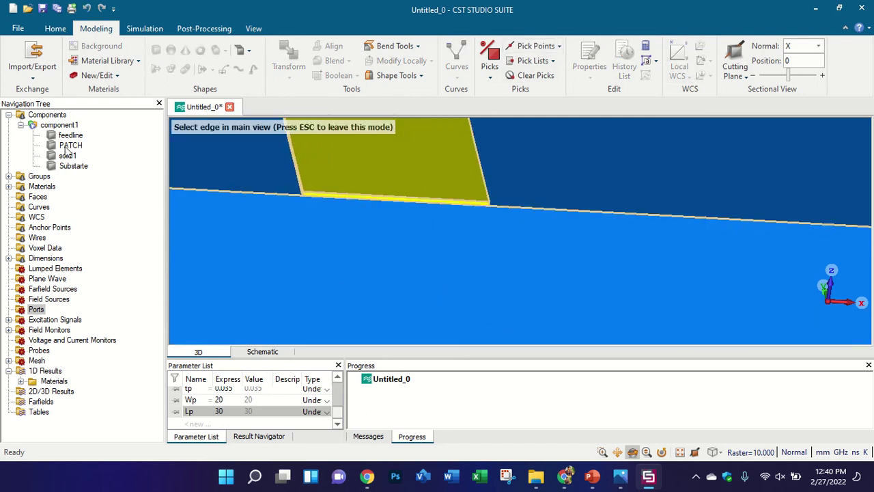
pyautogui.click(70, 136)
pyautogui.scroll(2, 401, 198)
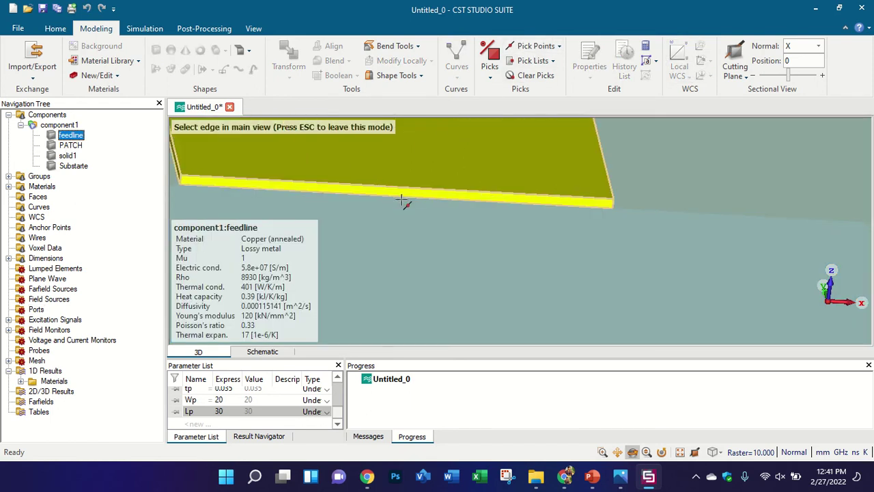
pyautogui.click(399, 197)
pyautogui.scroll(-4, 403, 201)
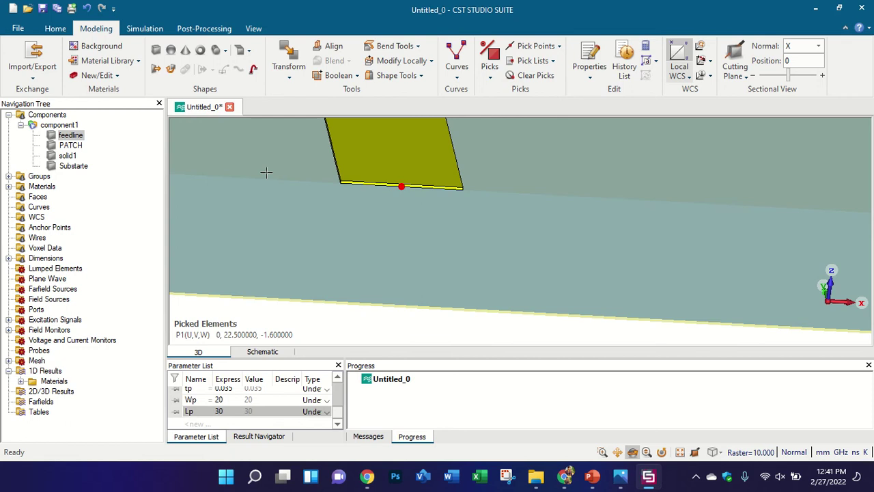
# Pick the midpoint of solid1's edge directly below the feedline's end as the second point.
pyautogui.click(86, 158)
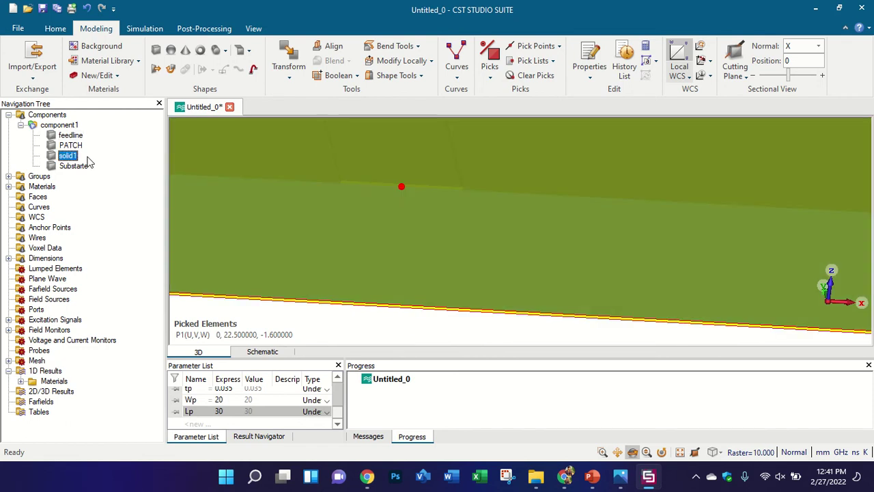
pyautogui.click(490, 67)
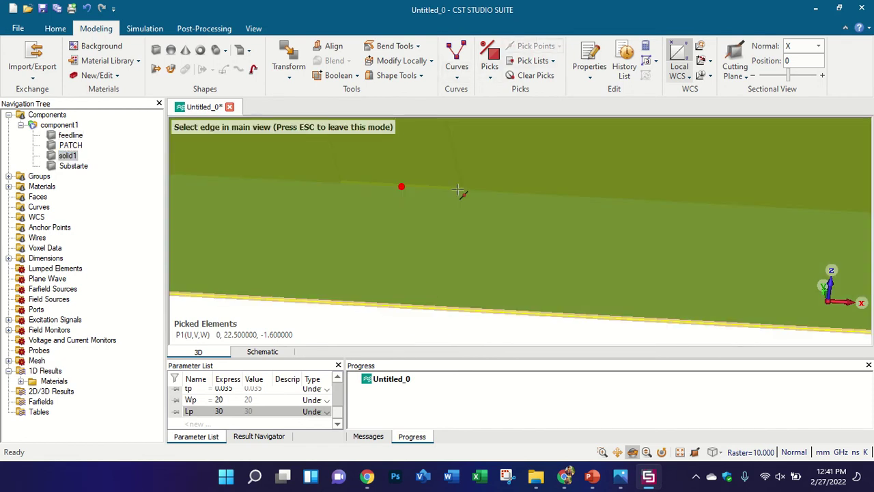
pyautogui.click(414, 308)
pyautogui.scroll(-3, 412, 301)
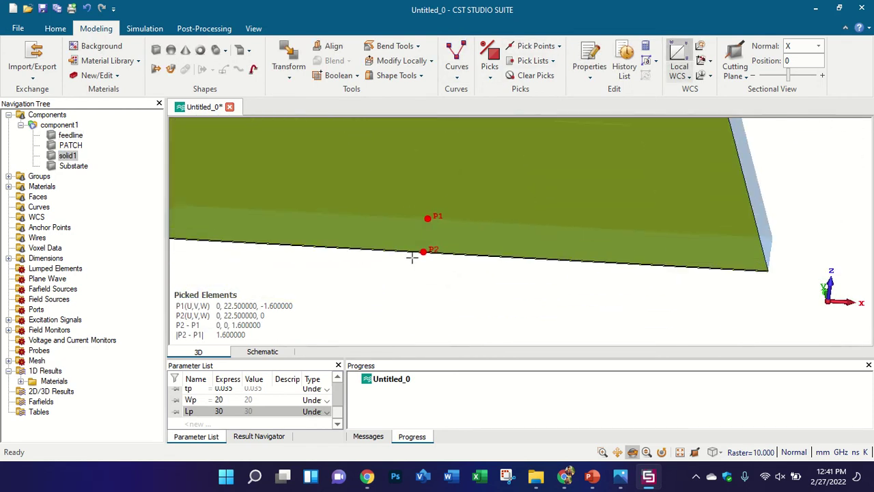
# Create a 50 ohm S-parameter discrete edge port between the two picked points, with its direction inverted.
pyautogui.click(144, 28)
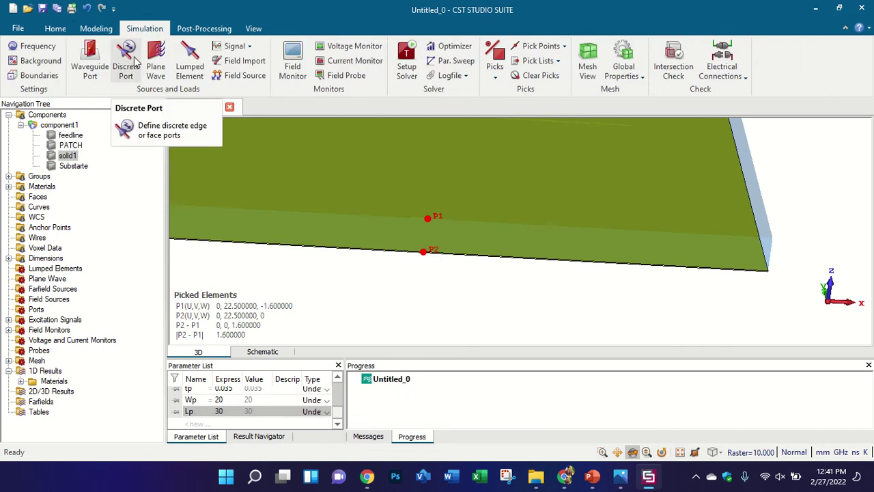
pyautogui.click(134, 58)
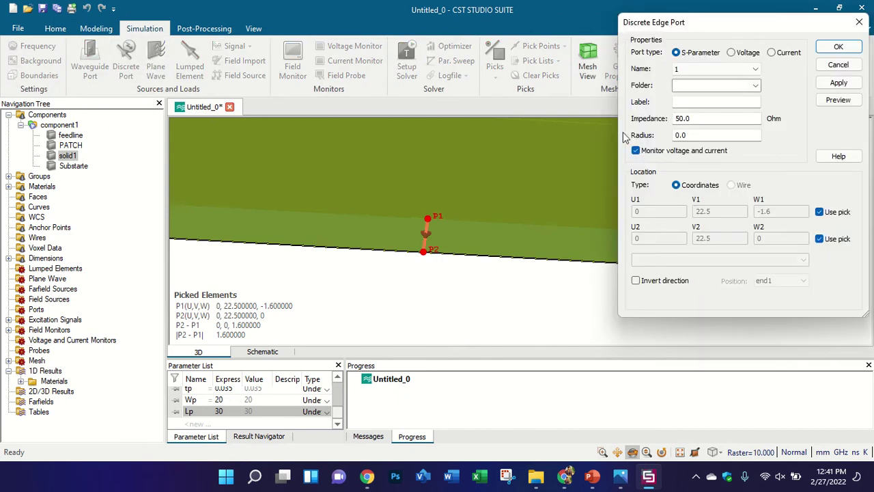
pyautogui.moveTo(698, 117); pyautogui.dragTo(651, 114)
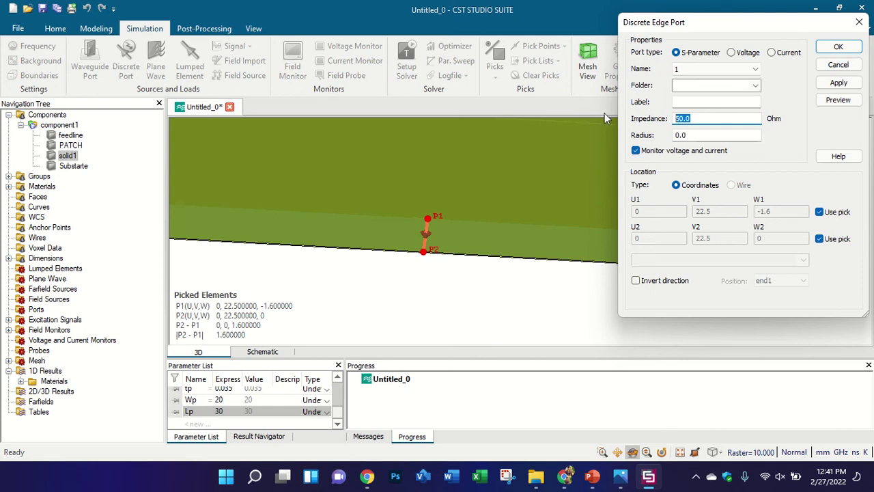
pyautogui.click(670, 281)
pyautogui.moveTo(694, 118); pyautogui.dragTo(652, 114)
pyautogui.click(836, 46)
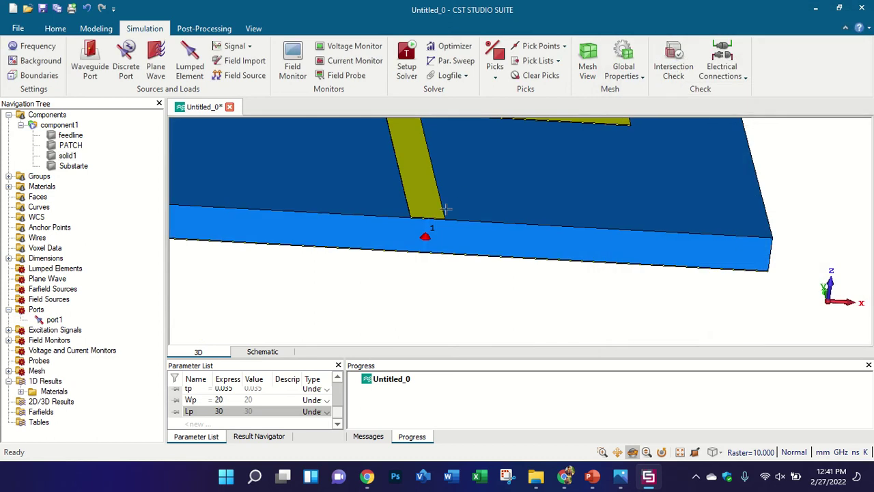
# Examine the discrete port between the feedline's end and the ground plane from several distances.
pyautogui.moveTo(510, 144); pyautogui.dragTo(548, 229)
pyautogui.scroll(-5, 381, 222)
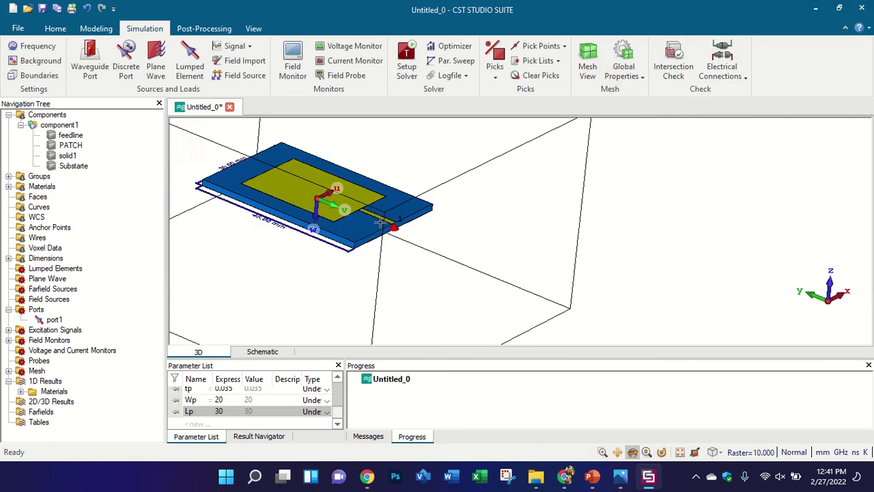
pyautogui.scroll(4, 421, 231)
pyautogui.scroll(3, 348, 239)
pyautogui.scroll(-3, 349, 205)
pyautogui.scroll(5, 347, 203)
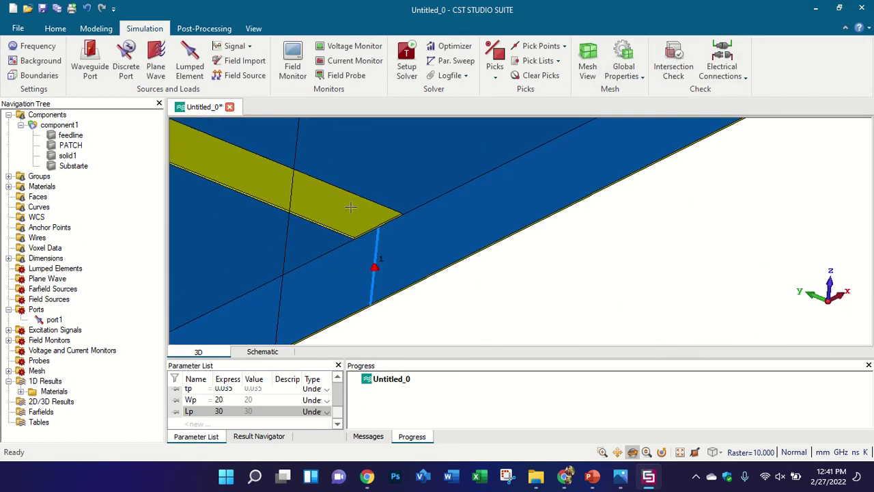
pyautogui.scroll(-5, 369, 238)
pyautogui.scroll(2, 370, 238)
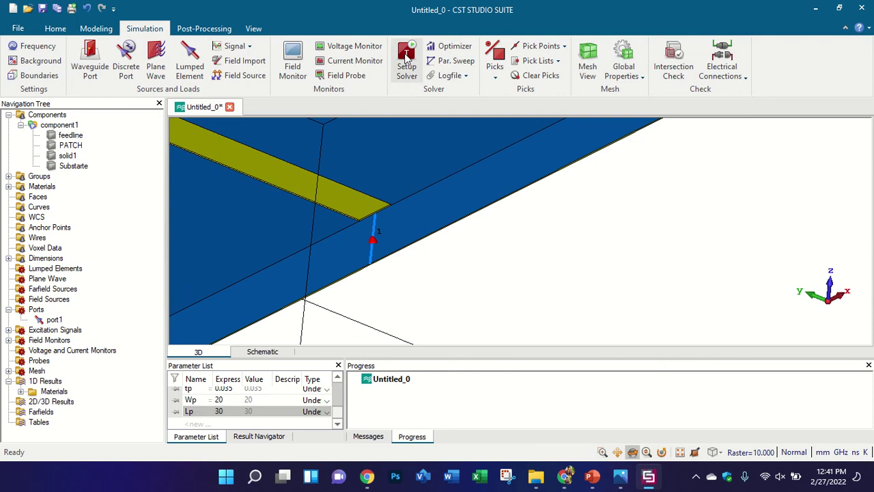
# Start the time domain solver for all ports with a hexahedral mesh and -40 dB accuracy.
pyautogui.click(407, 59)
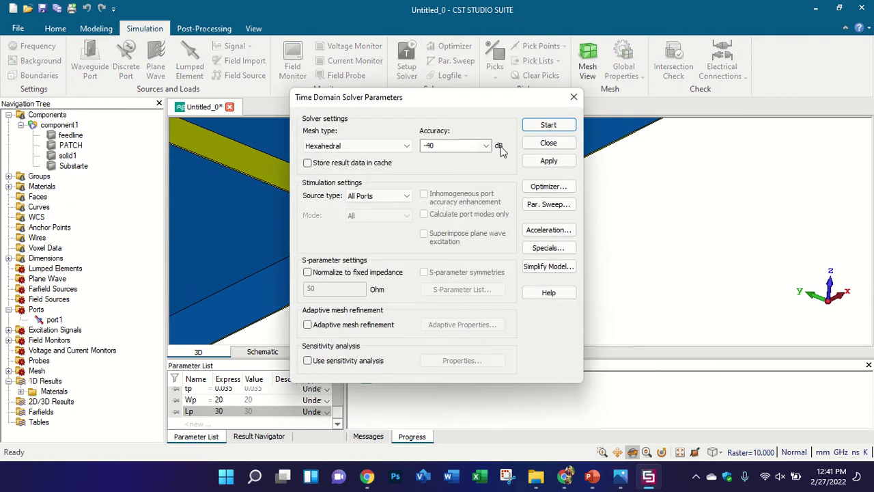
pyautogui.click(541, 127)
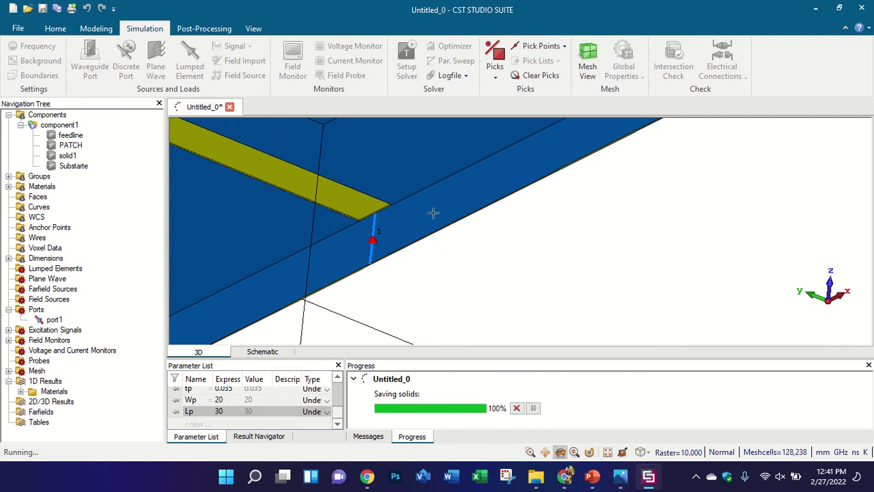
pyautogui.scroll(-5, 436, 201)
pyautogui.scroll(-3, 471, 240)
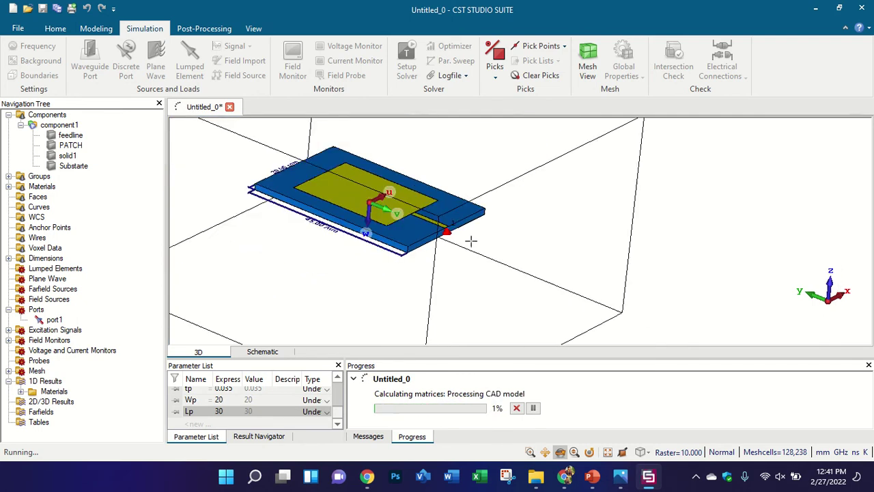
pyautogui.moveTo(470, 239); pyautogui.dragTo(429, 313)
pyautogui.scroll(-5, 428, 313)
pyautogui.scroll(3, 447, 273)
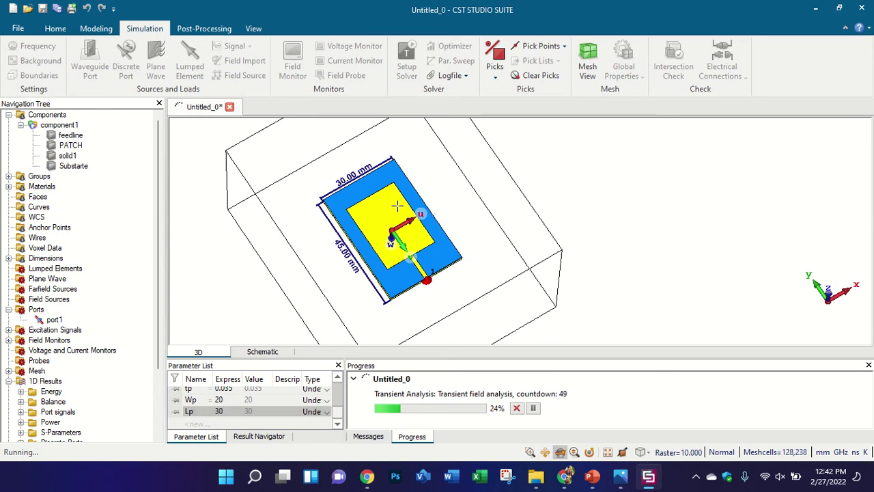
pyautogui.scroll(3, 479, 266)
pyautogui.scroll(2, 384, 304)
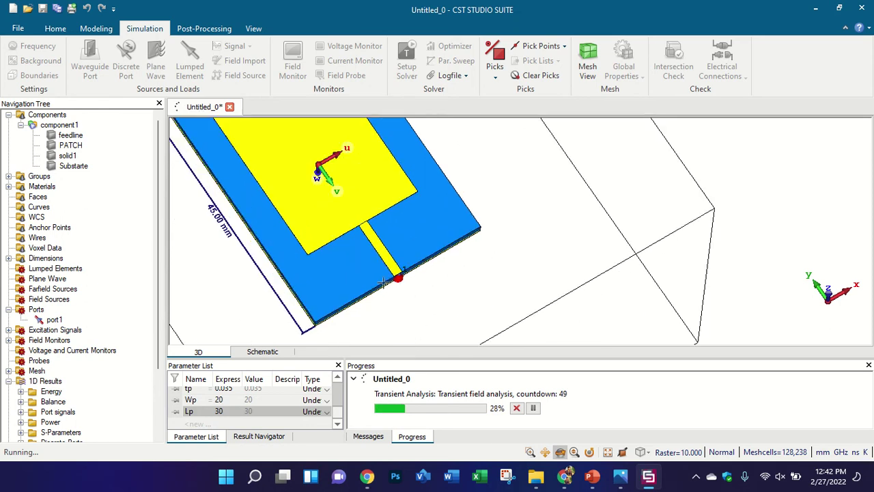
pyautogui.scroll(-2, 430, 237)
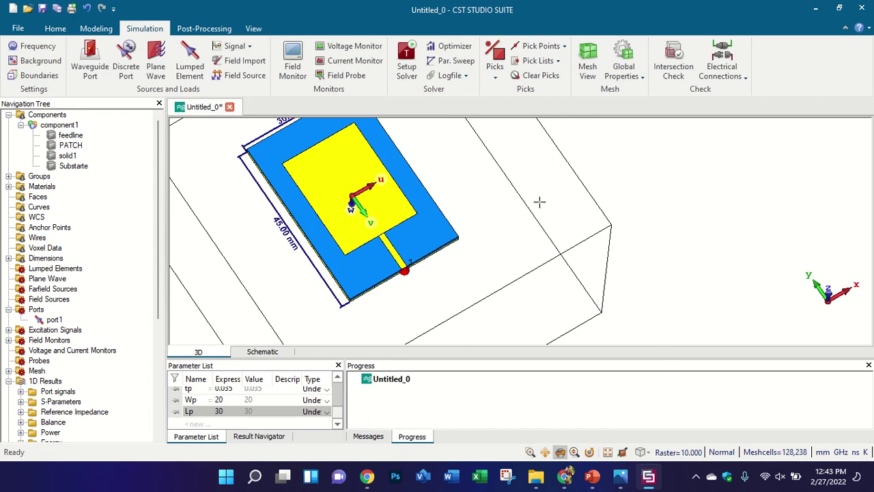
# View the new S-Parameters plot and check the Reference Impedance plot for the discrete port.
pyautogui.click(44, 406)
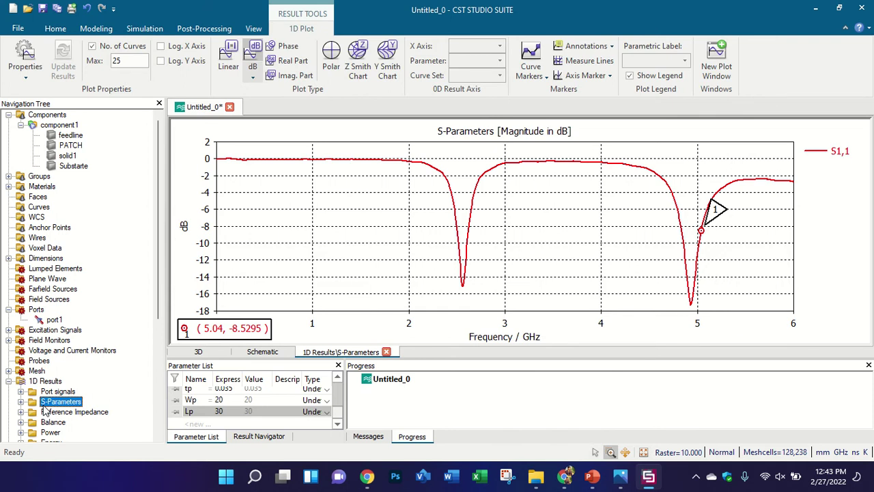
pyautogui.click(97, 29)
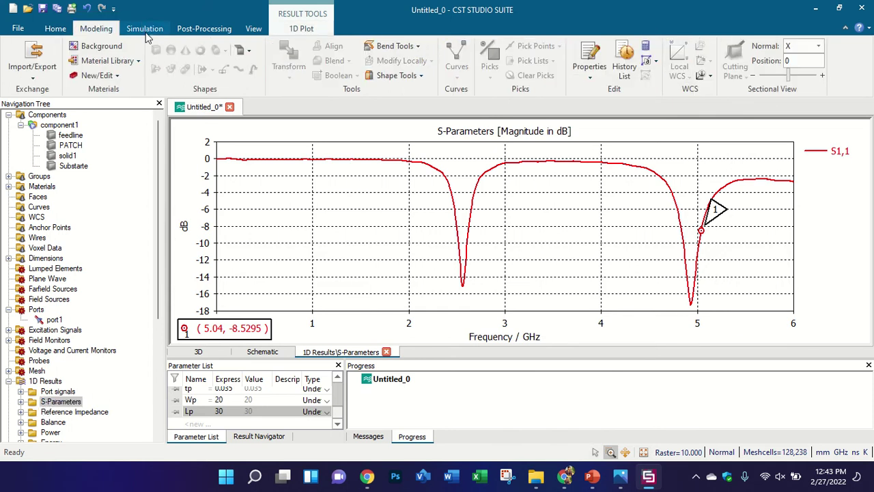
pyautogui.click(145, 32)
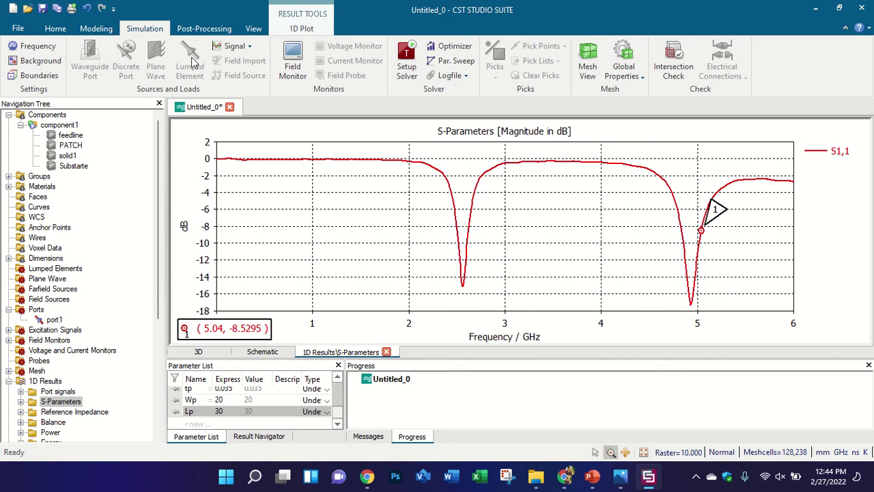
pyautogui.click(73, 412)
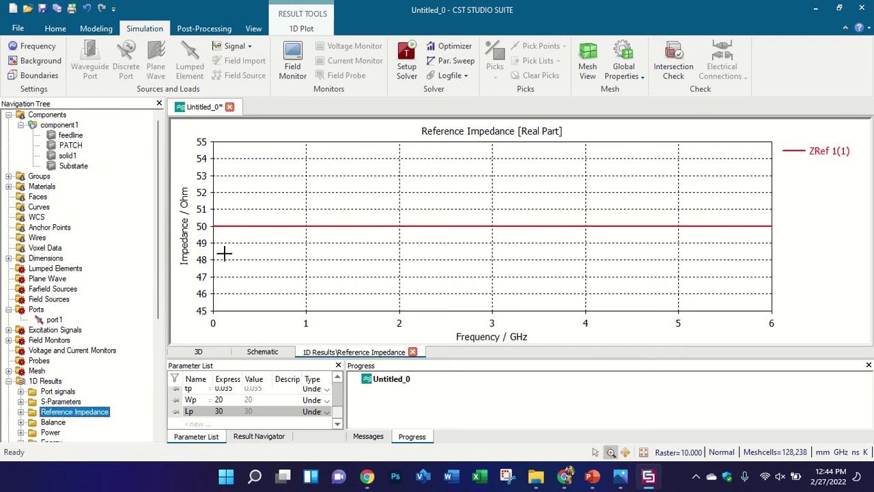
# Bring back the S-Parameters plot and place marker 1's readout box inside the plot, around 1 to 2 GHz.
pyautogui.click(77, 403)
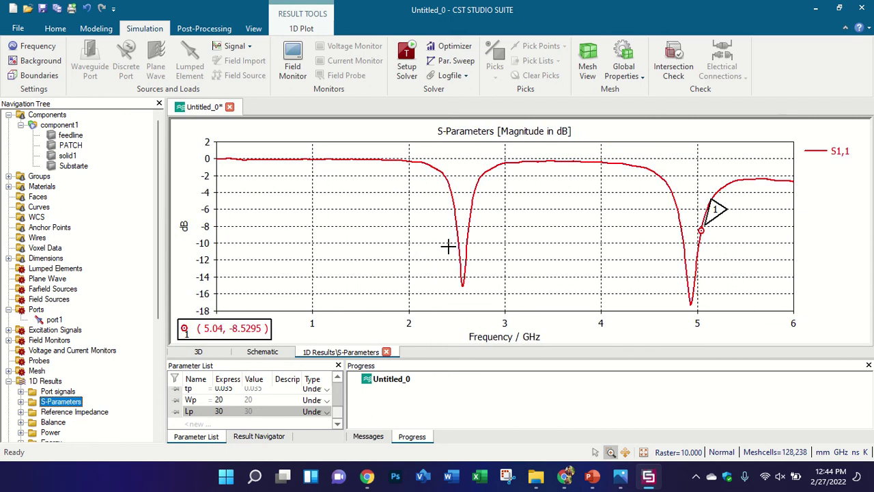
pyautogui.moveTo(258, 333); pyautogui.dragTo(381, 260)
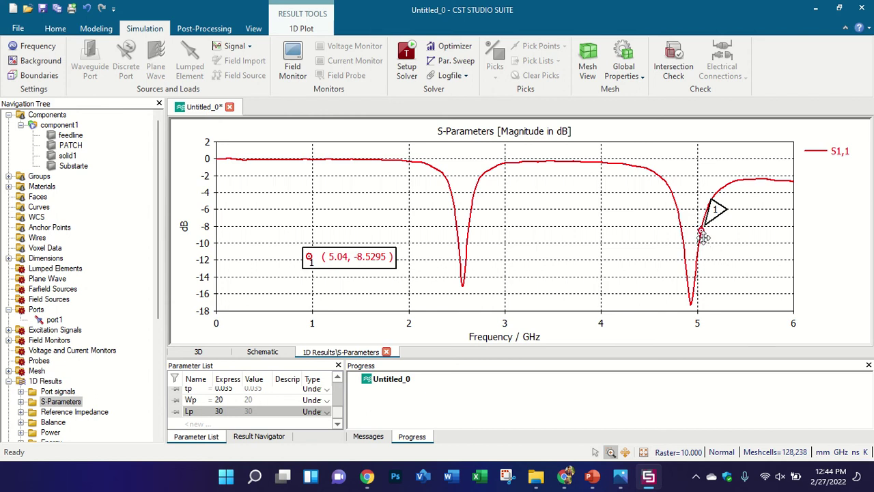
# Move marker 1 along the S1,1 curve to the bottom of its second dip, at 4.932 GHz.
pyautogui.moveTo(702, 232); pyautogui.dragTo(690, 321)
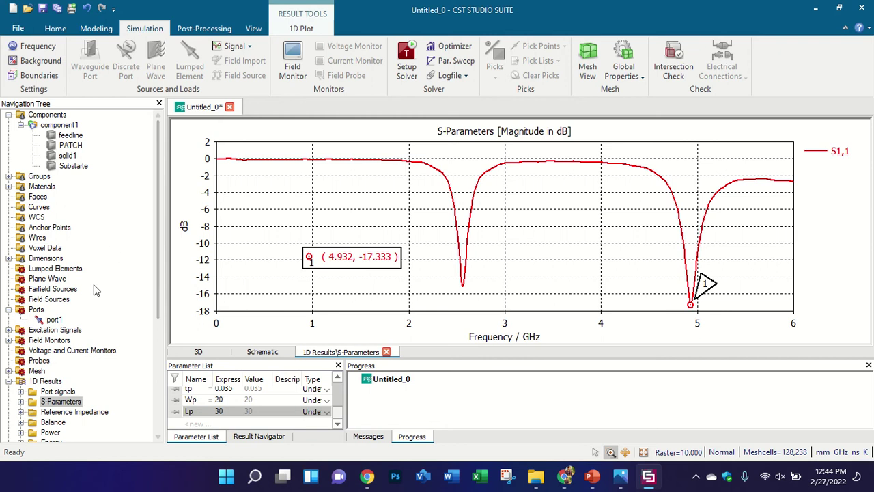
pyautogui.scroll(-6, 102, 297)
pyautogui.scroll(6, 102, 247)
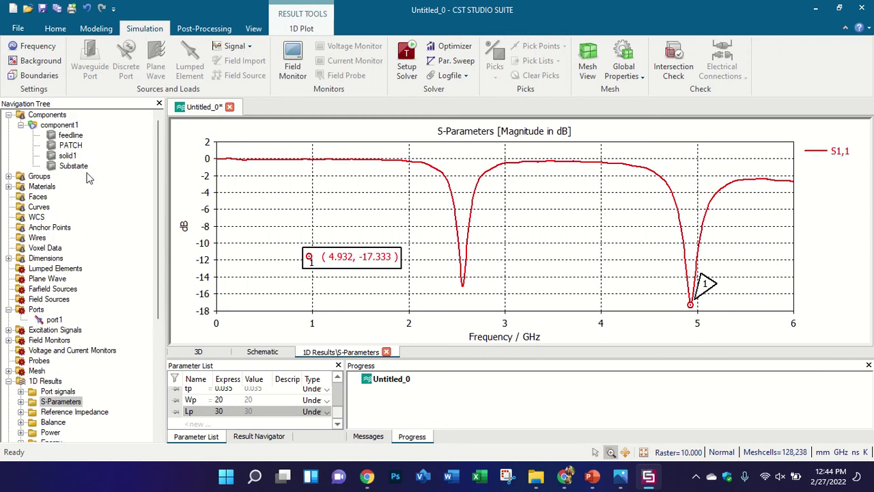
# Examine the discrete port in the 3D model, between the feedline's end and the ground plane, from close up and farther away.
pyautogui.click(65, 126)
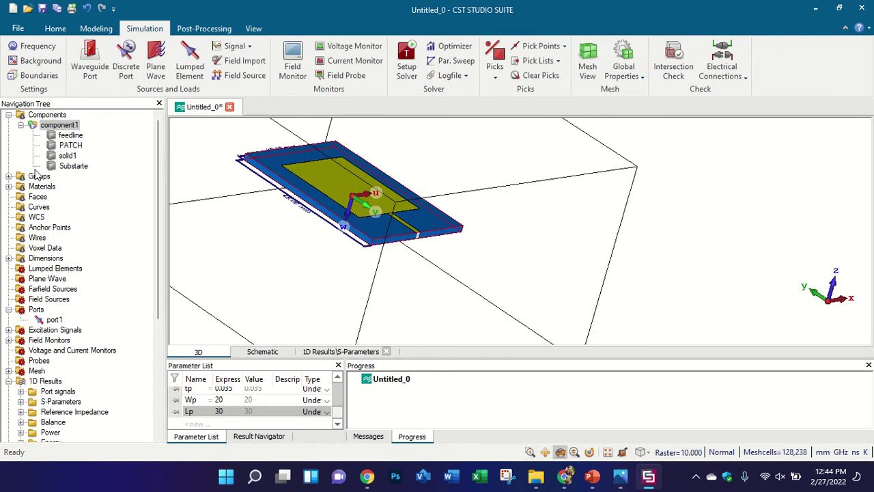
pyautogui.click(53, 319)
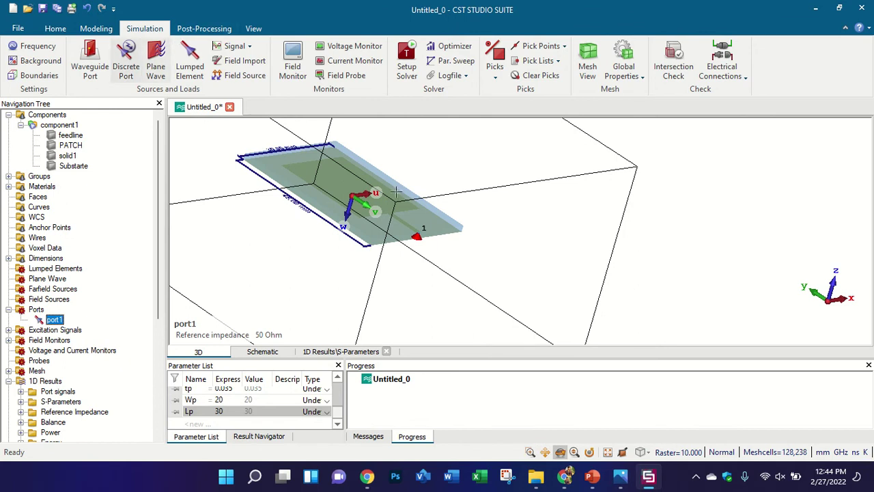
pyautogui.scroll(5, 404, 227)
pyautogui.moveTo(480, 261); pyautogui.dragTo(531, 278)
pyautogui.scroll(2, 517, 255)
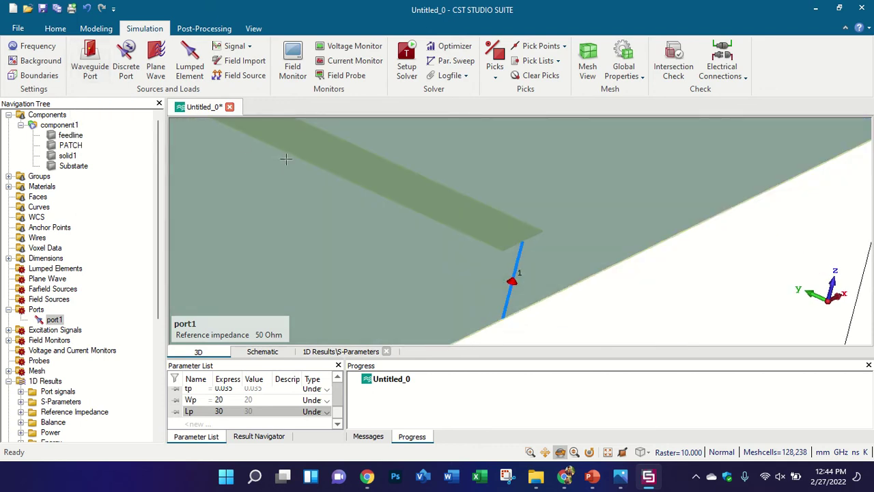
pyautogui.scroll(-7, 398, 198)
pyautogui.scroll(-2, 445, 215)
pyautogui.scroll(2, 423, 205)
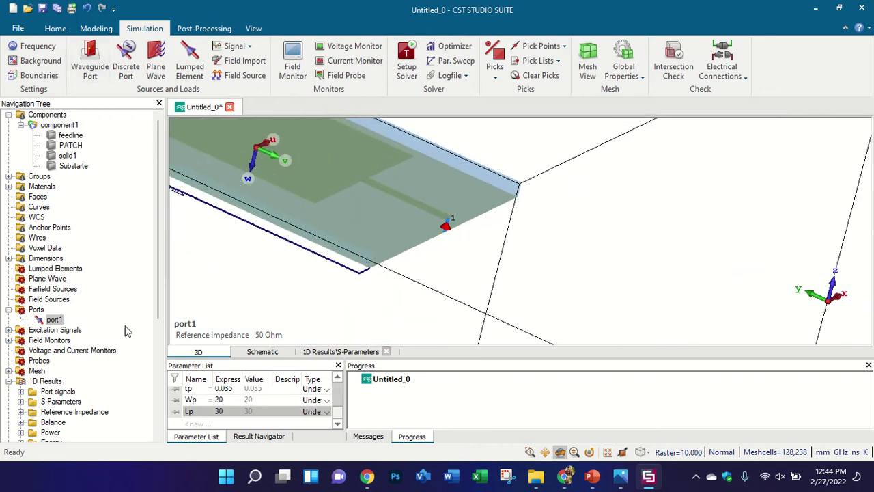
# Delete the discrete port port1 along with the current and parametric results, keeping the result cache.
pyautogui.press('Delete')
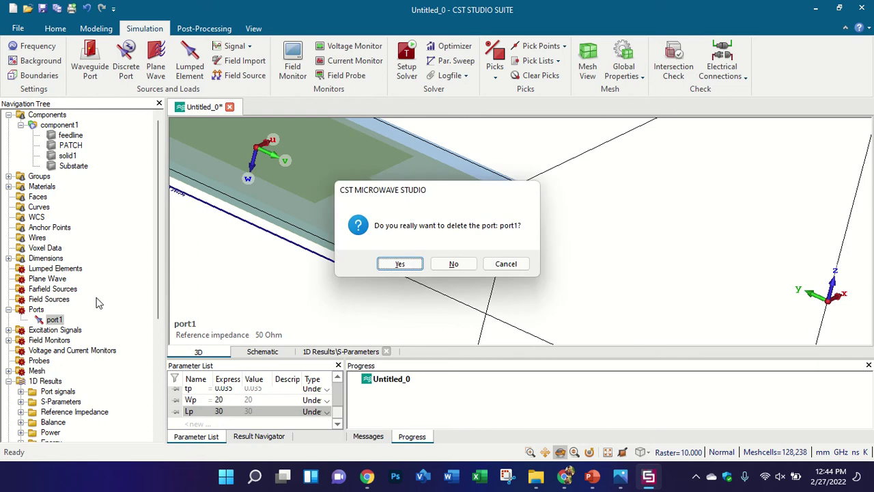
pyautogui.press('Return')
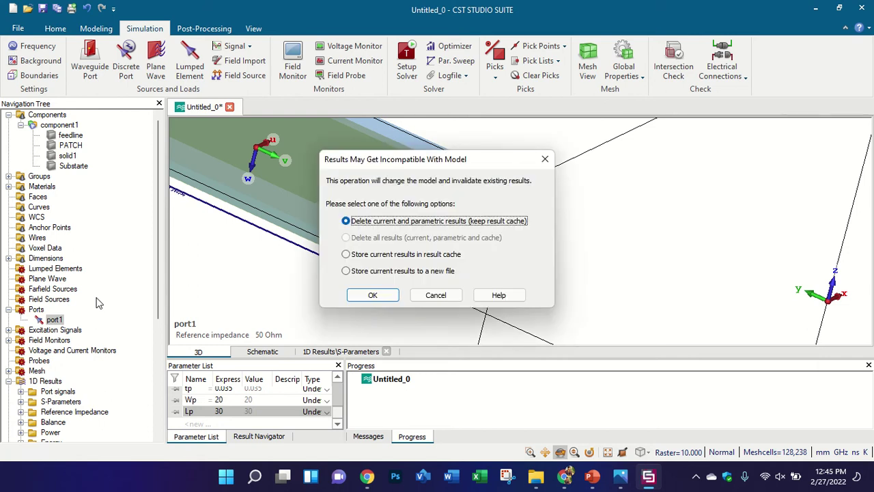
pyautogui.press('Return')
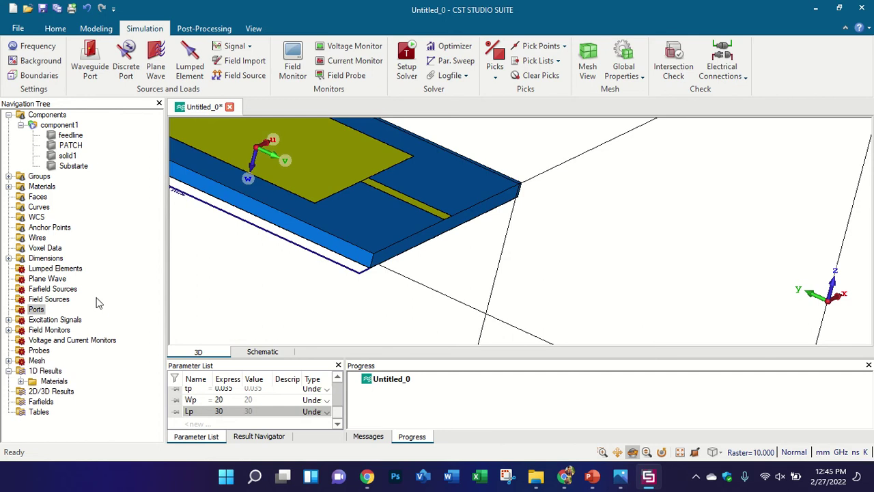
pyautogui.moveTo(513, 214); pyautogui.dragTo(433, 282)
pyautogui.press('space')
pyautogui.scroll(5, 353, 243)
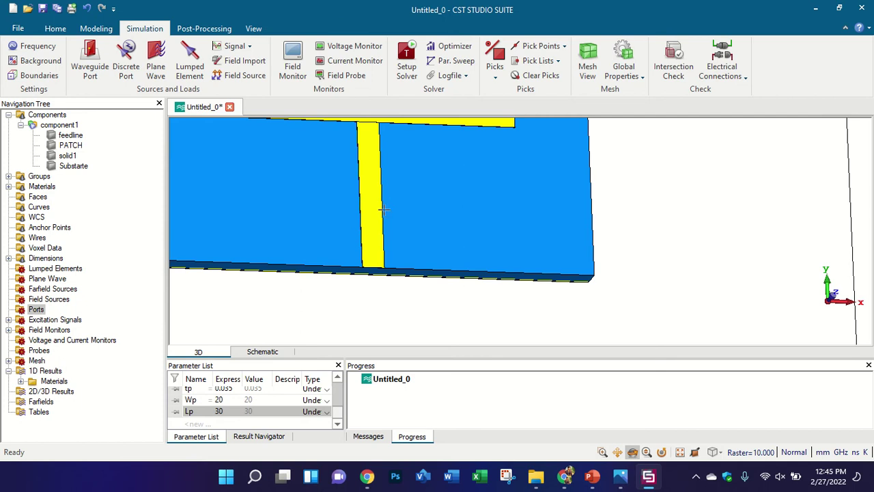
pyautogui.scroll(-3, 382, 213)
pyautogui.press('5')
pyautogui.click(90, 58)
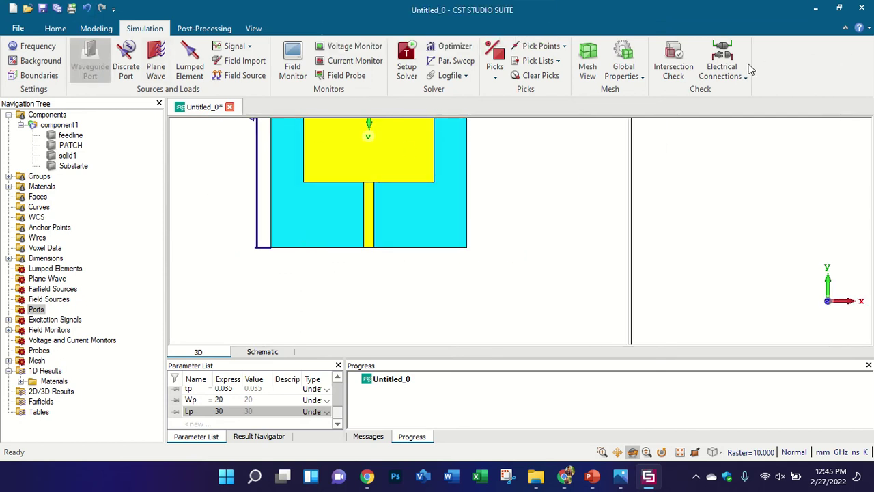
pyautogui.click(859, 26)
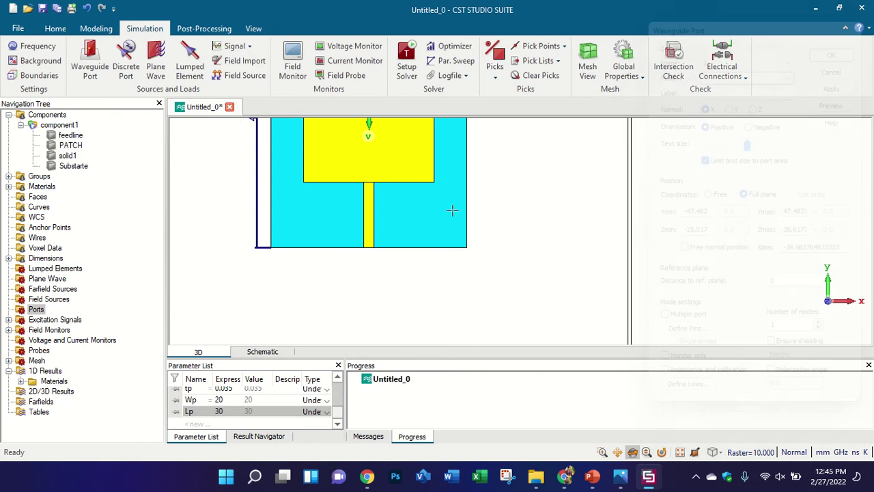
# Pick the small end face of the feedline at the substrate's edge.
pyautogui.scroll(5, 351, 257)
pyautogui.moveTo(641, 189); pyautogui.dragTo(550, 154)
pyautogui.scroll(5, 531, 269)
pyautogui.click(497, 55)
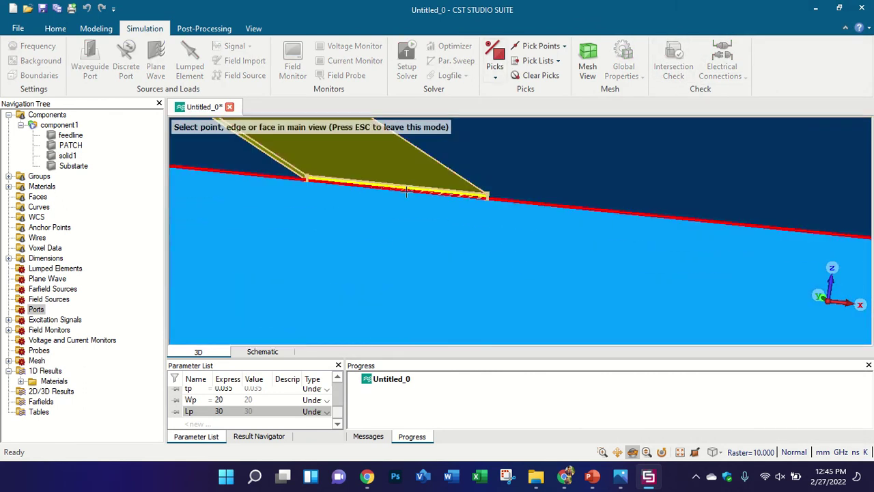
pyautogui.scroll(5, 402, 178)
pyautogui.doubleClick(402, 251)
pyautogui.scroll(-6, 401, 230)
pyautogui.moveTo(399, 216); pyautogui.dragTo(473, 248)
pyautogui.scroll(-5, 376, 218)
pyautogui.click(91, 69)
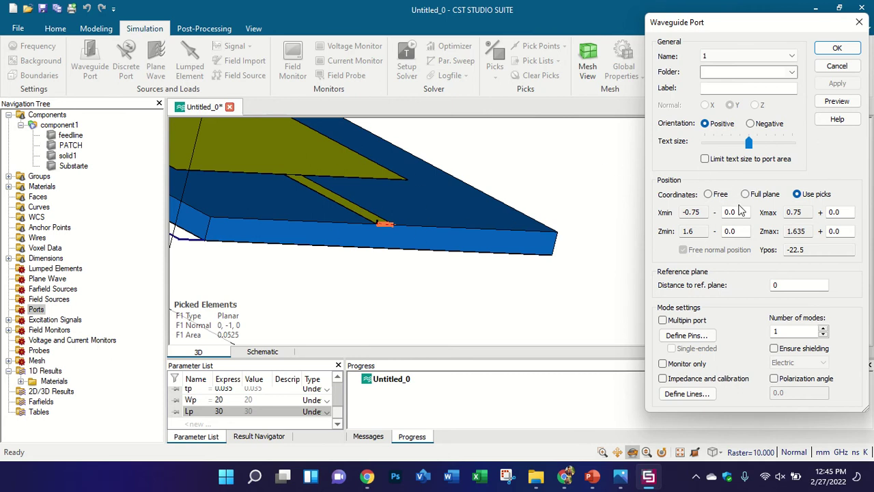
pyautogui.click(837, 48)
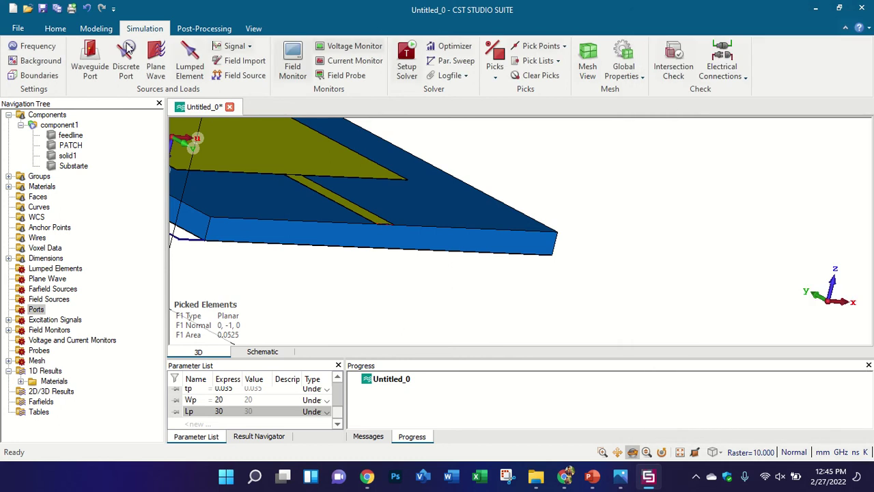
pyautogui.click(95, 29)
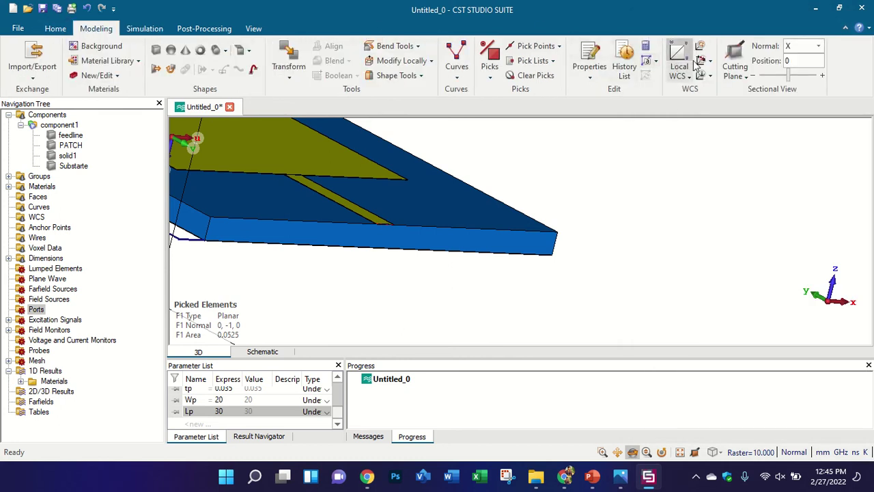
# Run the port extension coefficient macro for the microstrip line and construct the waveguide port from the picked feedline face.
pyautogui.click(56, 29)
pyautogui.click(592, 63)
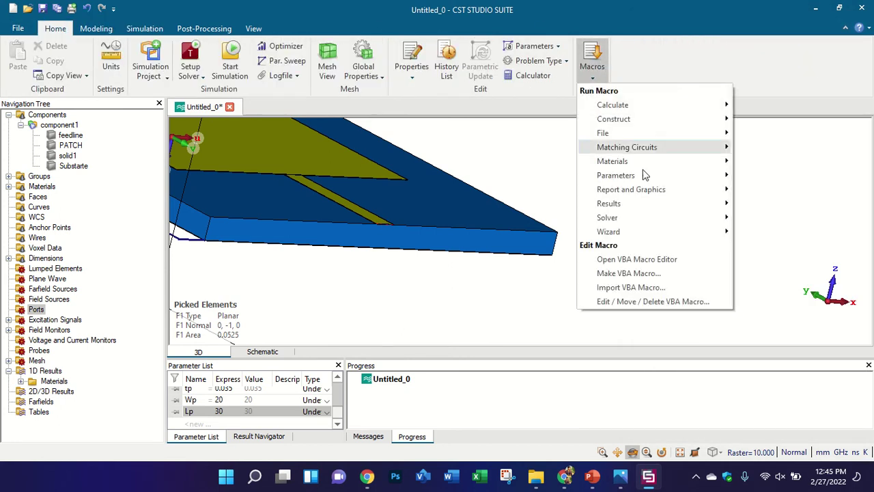
pyautogui.moveTo(593, 219)
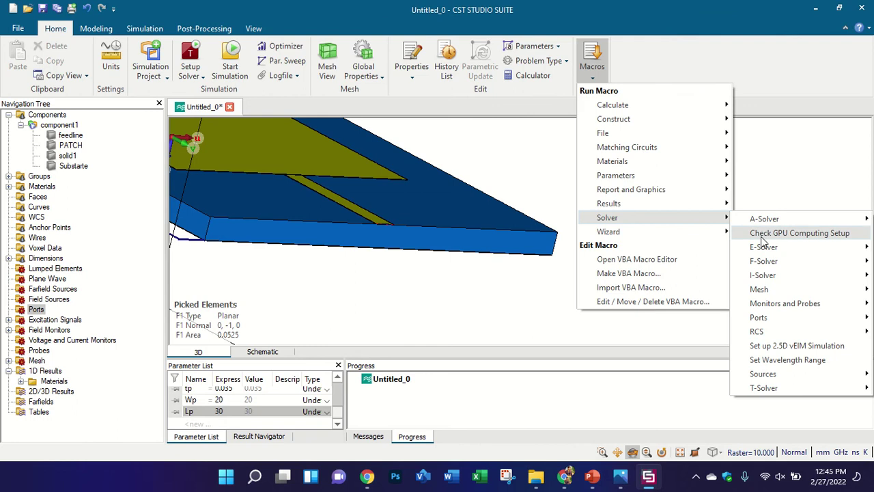
pyautogui.moveTo(781, 317)
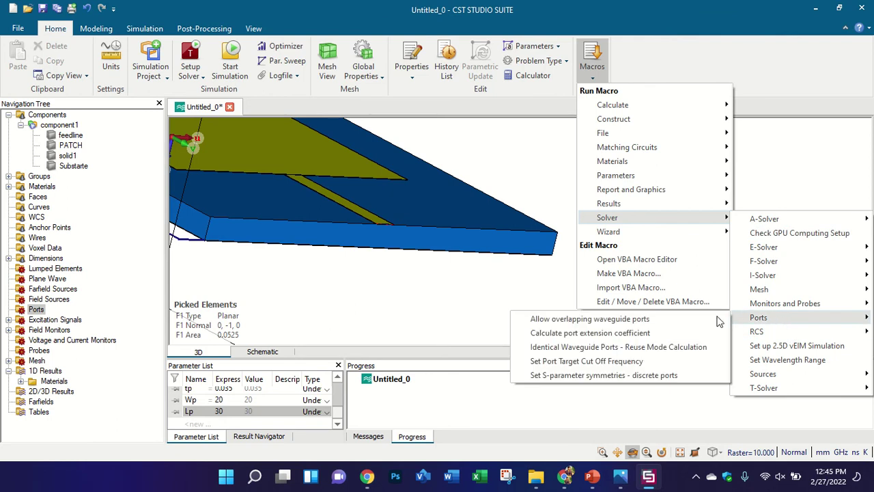
pyautogui.click(673, 332)
pyautogui.click(408, 358)
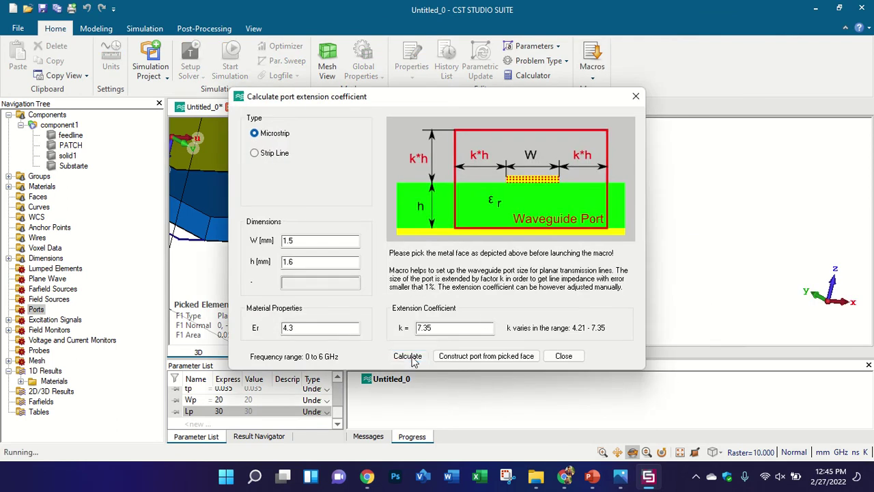
pyautogui.click(473, 357)
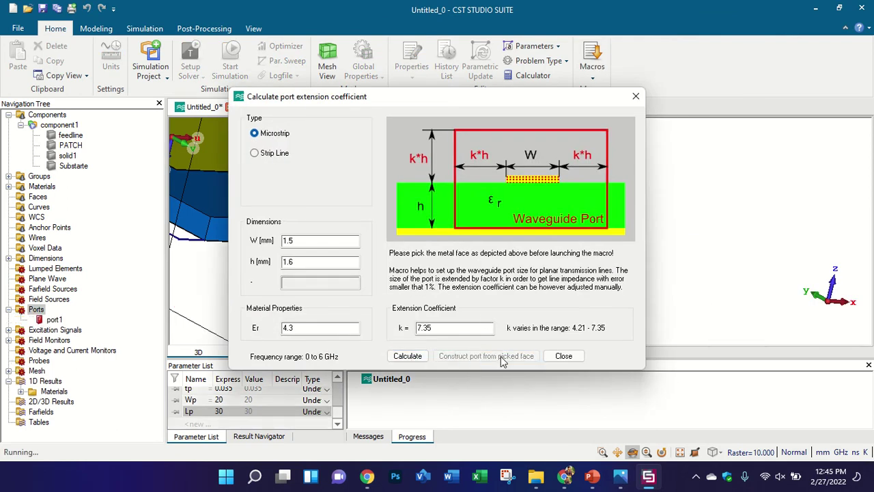
pyautogui.click(564, 356)
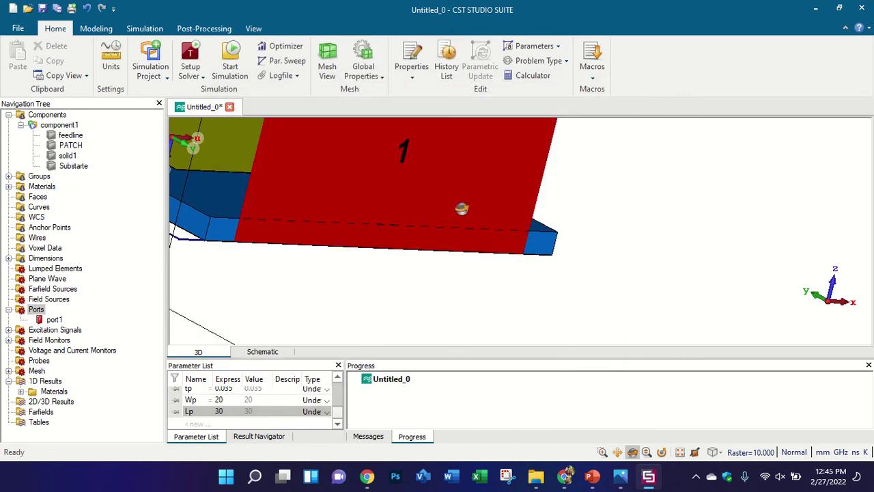
# Start the time domain solver with the S-parameters normalized to a fixed impedance of 50 ohm.
pyautogui.moveTo(462, 208); pyautogui.dragTo(476, 254)
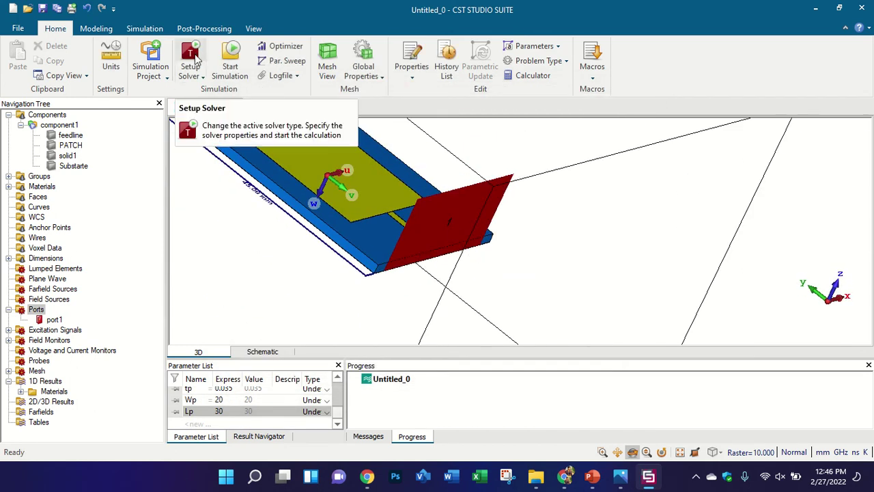
pyautogui.click(191, 54)
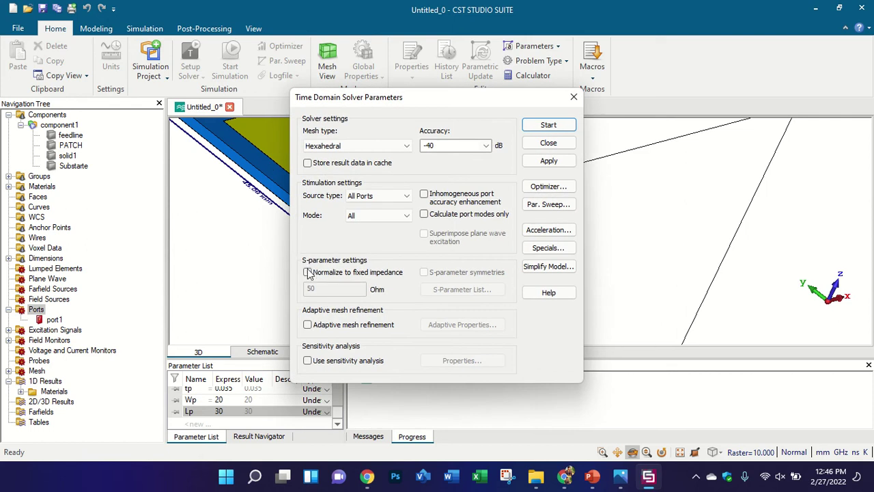
pyautogui.click(308, 272)
pyautogui.moveTo(331, 289); pyautogui.dragTo(271, 283)
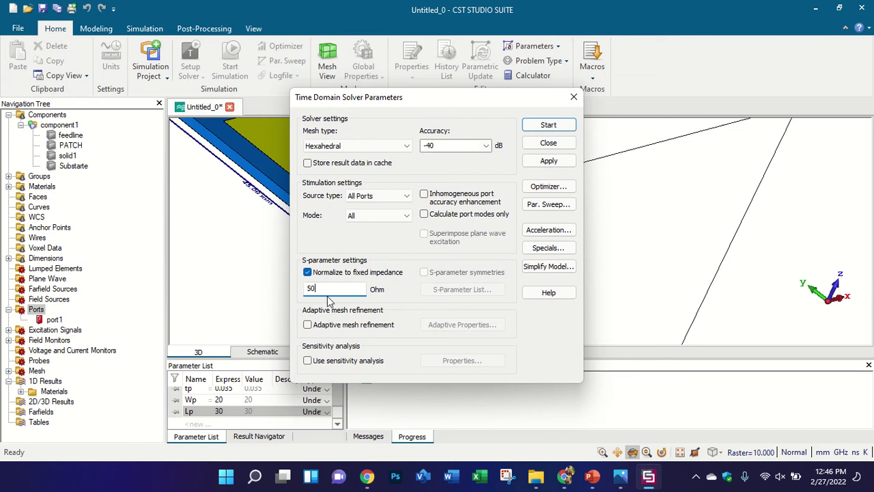
pyautogui.doubleClick(321, 287)
pyautogui.click(563, 123)
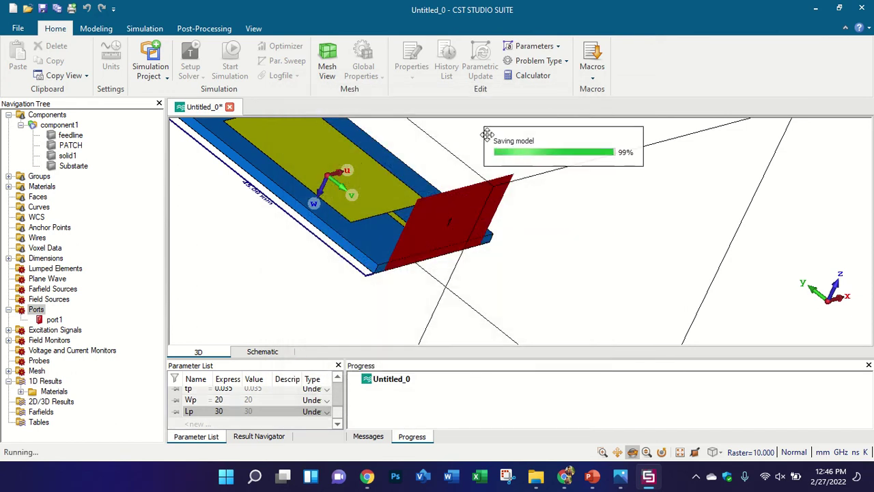
pyautogui.moveTo(421, 189); pyautogui.dragTo(226, 305)
pyautogui.scroll(-4, 334, 252)
pyautogui.moveTo(369, 197); pyautogui.dragTo(332, 211)
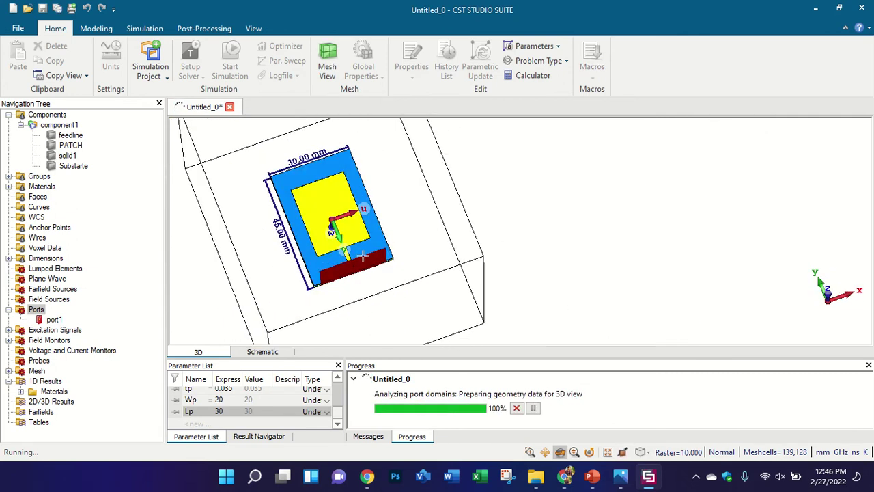
pyautogui.scroll(-2, 362, 255)
pyautogui.scroll(2, 332, 209)
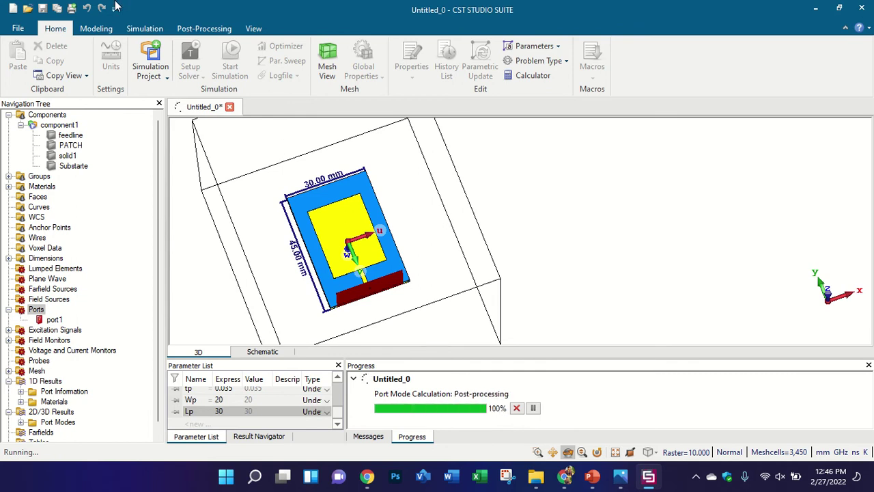
pyautogui.click(99, 29)
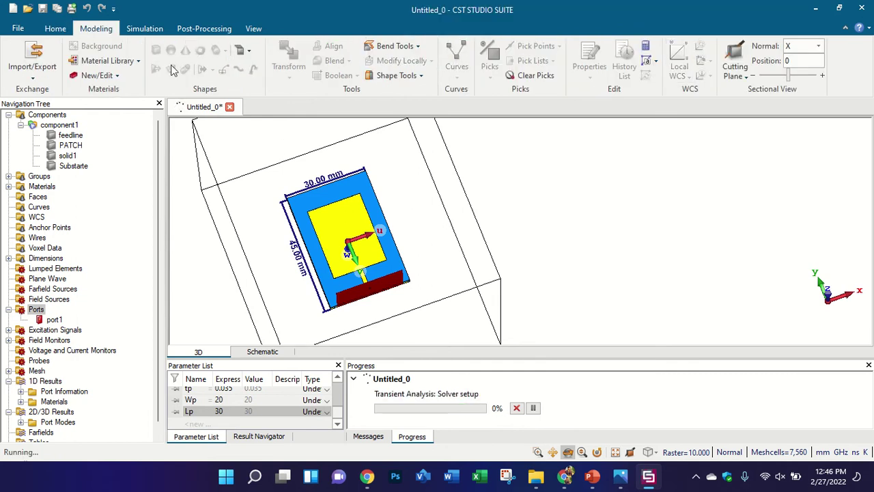
pyautogui.click(145, 28)
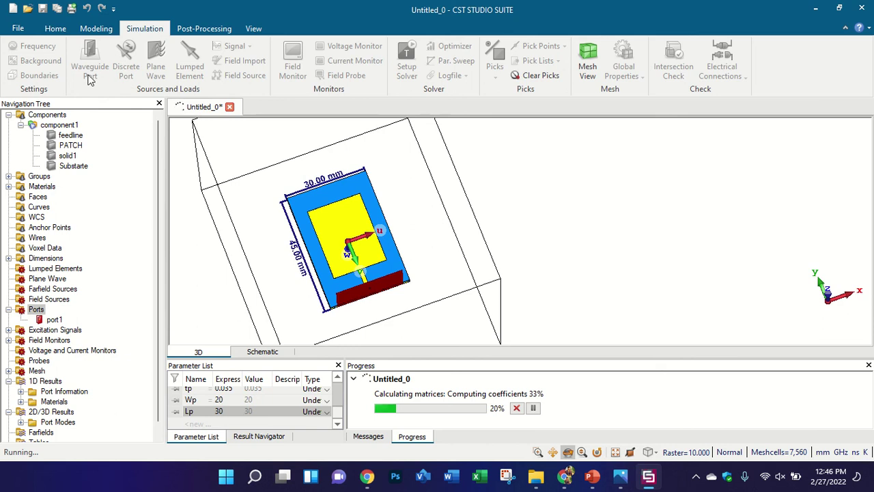
pyautogui.click(55, 29)
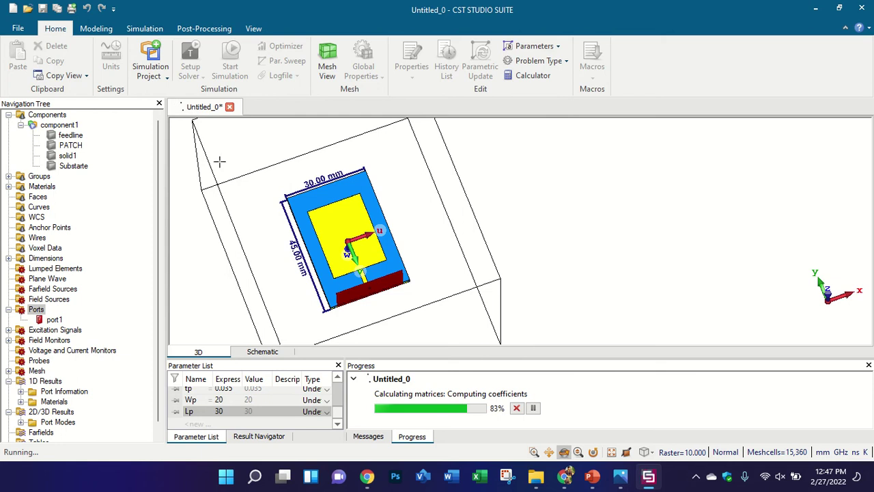
# Highlight the feedline and examine its end edge at the waveguide port up close.
pyautogui.scroll(2, 333, 251)
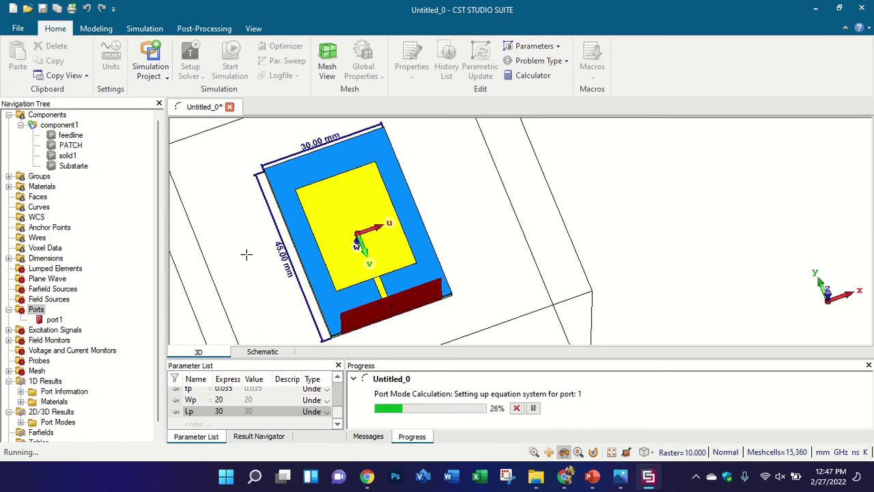
pyautogui.scroll(5, 301, 229)
pyautogui.scroll(-5, 431, 224)
pyautogui.scroll(4, 454, 288)
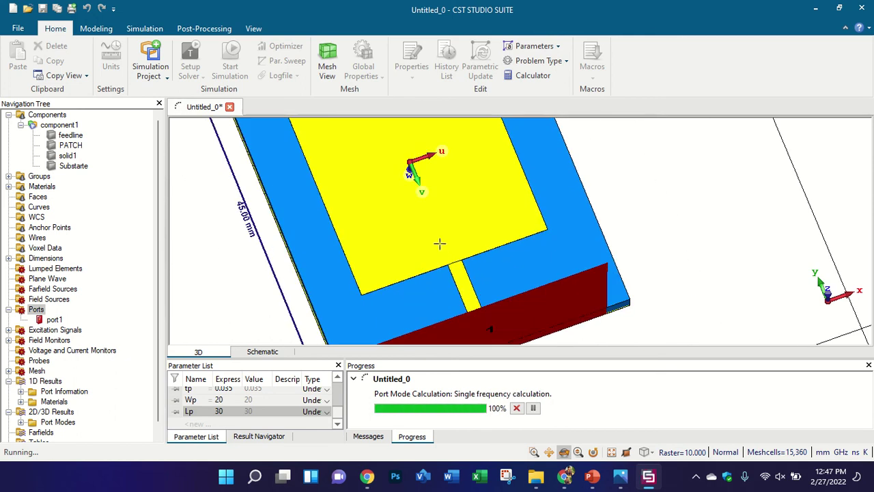
pyautogui.moveTo(447, 244); pyautogui.dragTo(649, 120)
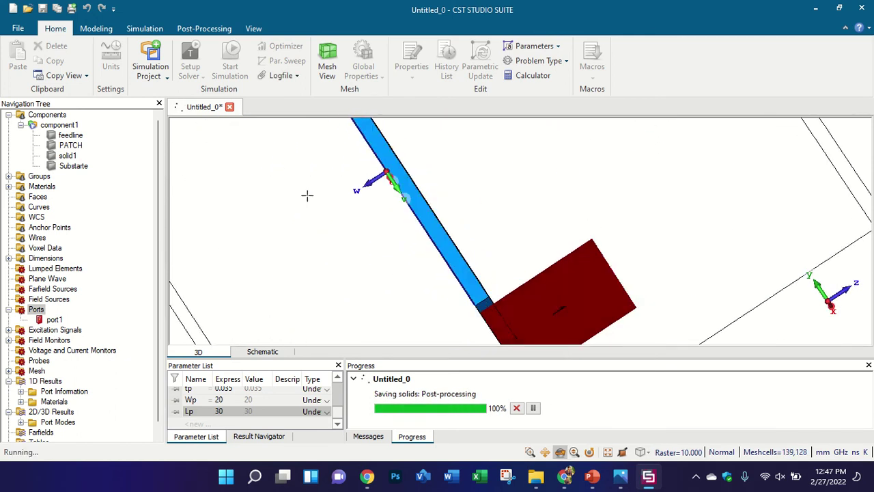
pyautogui.click(75, 136)
pyautogui.scroll(-5, 485, 230)
pyautogui.moveTo(482, 232); pyautogui.dragTo(400, 214)
pyautogui.scroll(5, 495, 258)
pyautogui.scroll(4, 425, 154)
pyautogui.scroll(4, 406, 227)
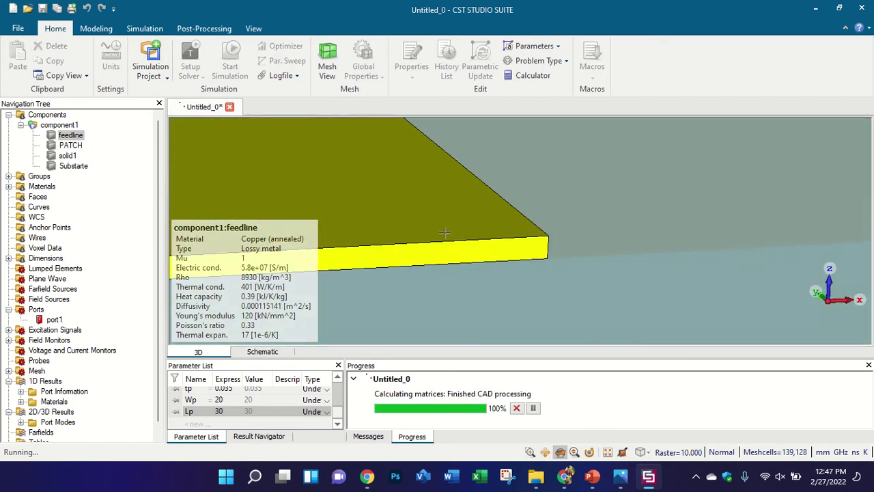
# Highlight the ground plane solid1 and examine its thin copper edge up close.
pyautogui.scroll(-4, 486, 238)
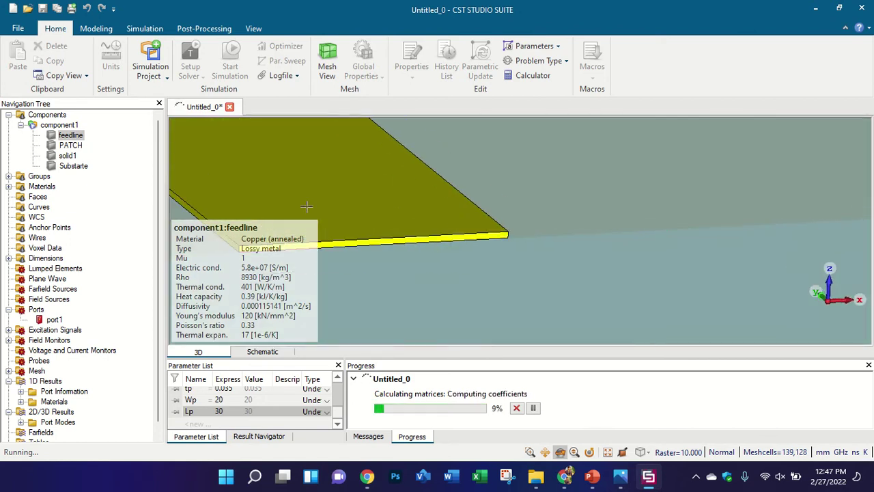
pyautogui.click(66, 155)
pyautogui.scroll(-3, 342, 205)
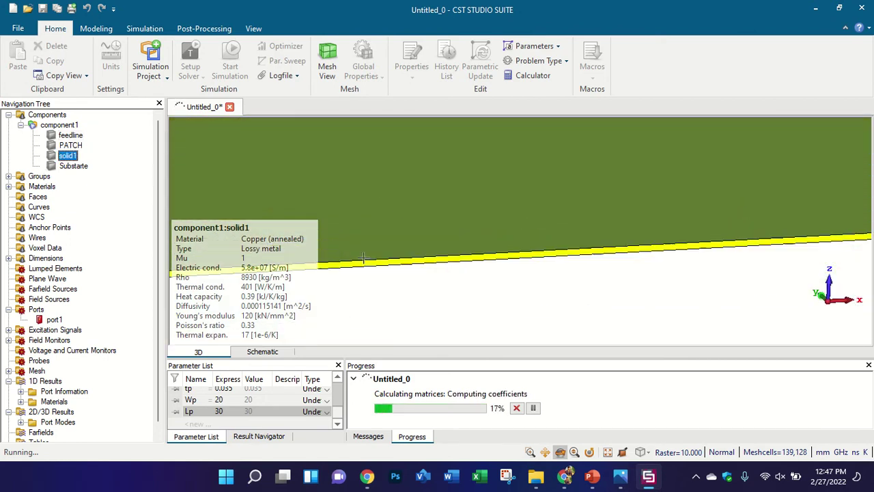
pyautogui.moveTo(374, 260); pyautogui.dragTo(371, 228)
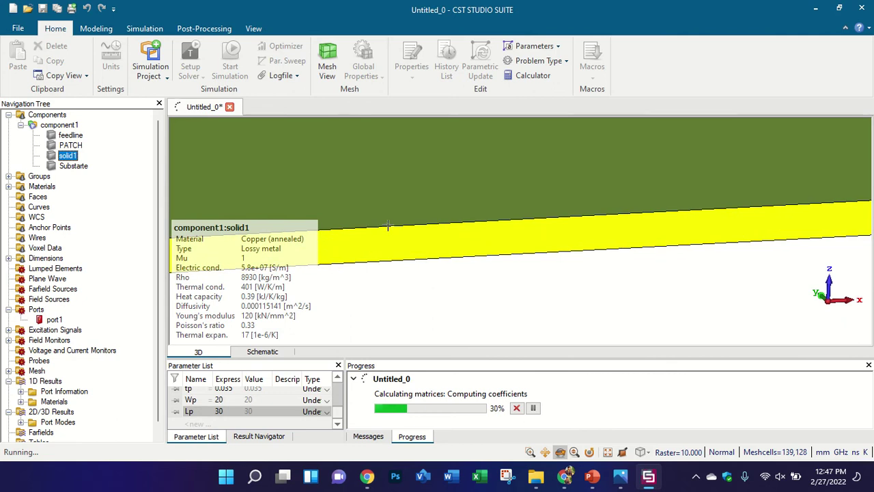
pyautogui.scroll(-4, 494, 299)
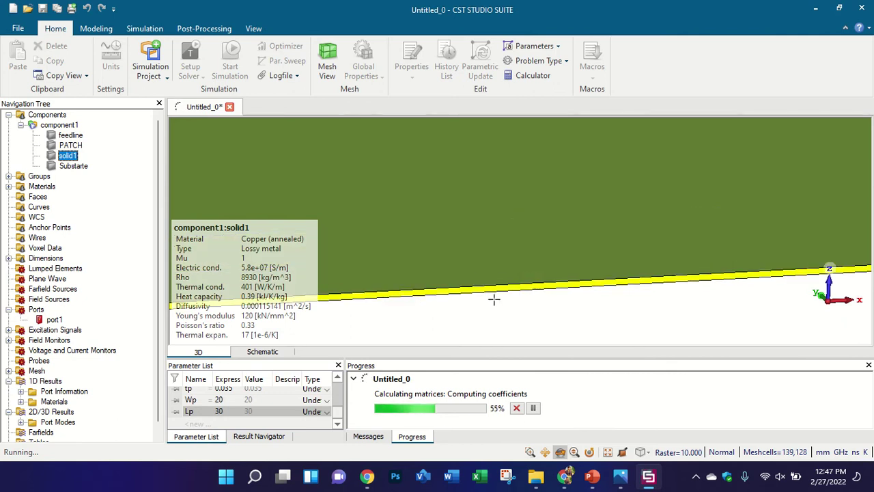
pyautogui.scroll(-5, 494, 298)
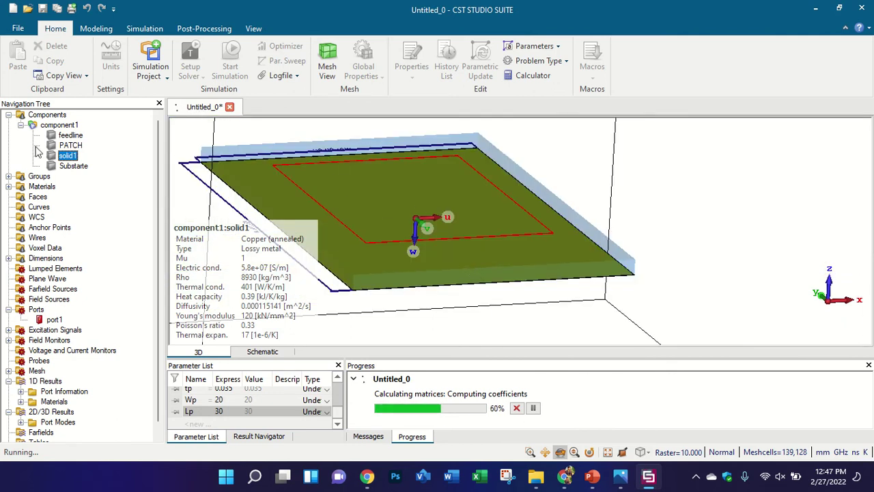
# Show the whole of component1, then all components with the waveguide port, and inspect the antenna from an oblique angle.
pyautogui.click(59, 125)
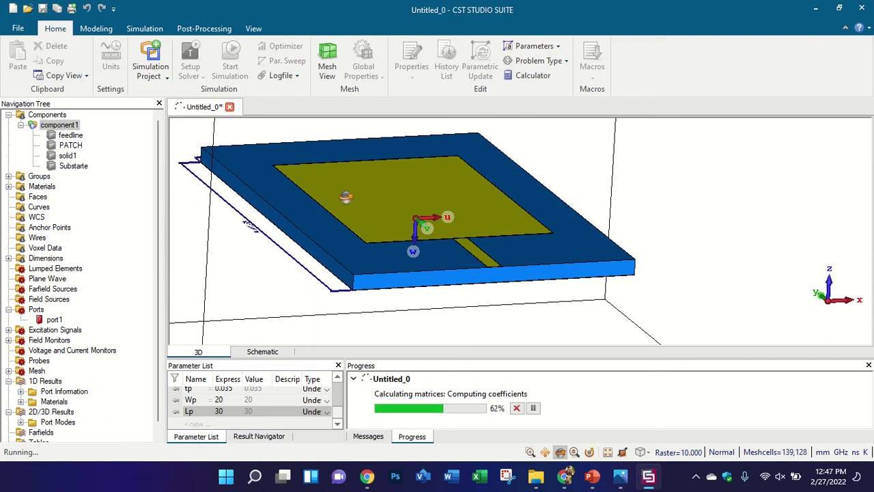
pyautogui.scroll(3, 346, 197)
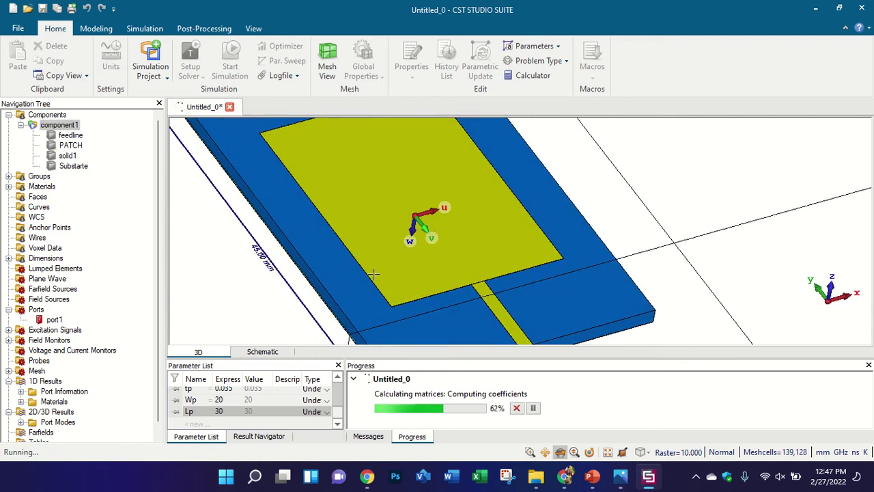
pyautogui.scroll(-3, 373, 275)
pyautogui.moveTo(375, 274); pyautogui.dragTo(406, 278)
pyautogui.scroll(-3, 407, 279)
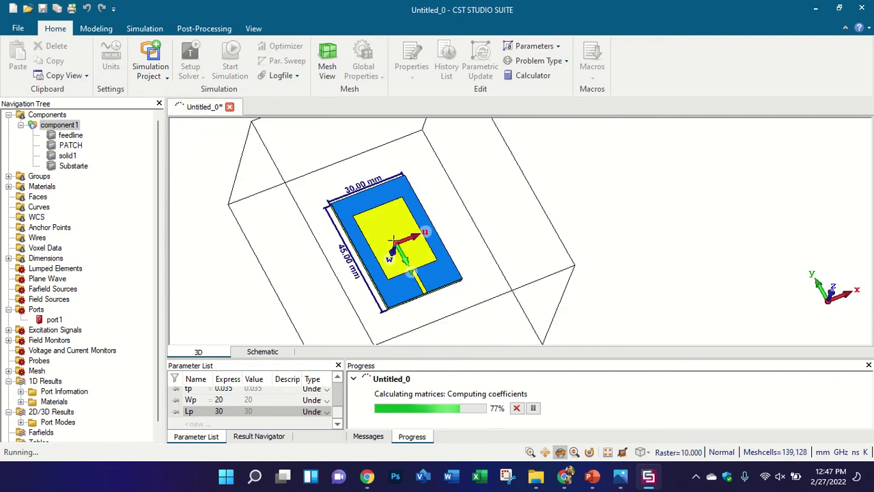
pyautogui.scroll(3, 387, 258)
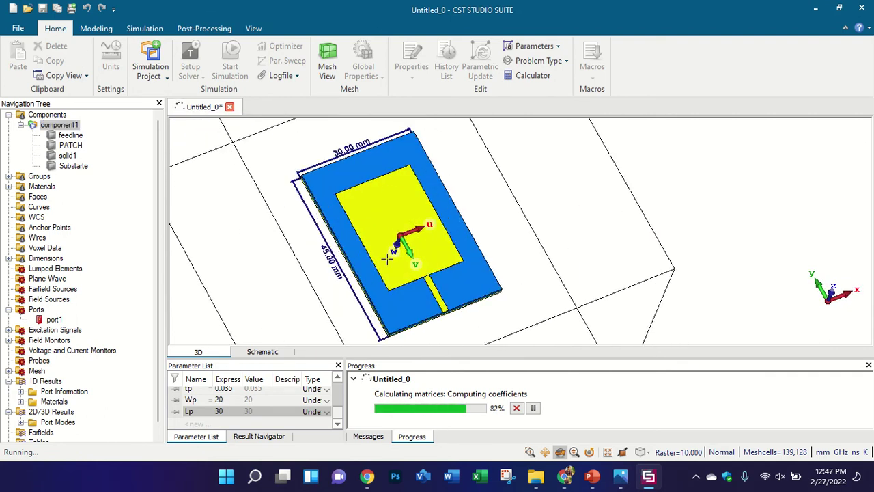
pyautogui.click(38, 115)
pyautogui.moveTo(369, 229); pyautogui.dragTo(473, 240)
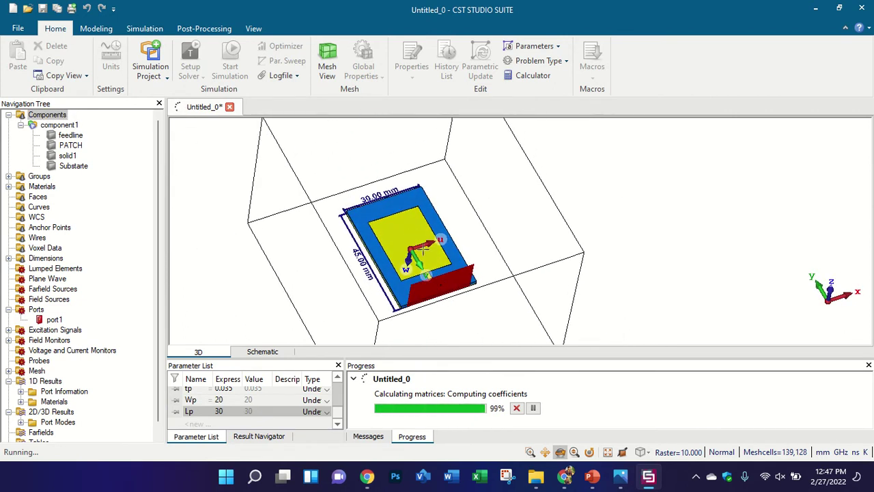
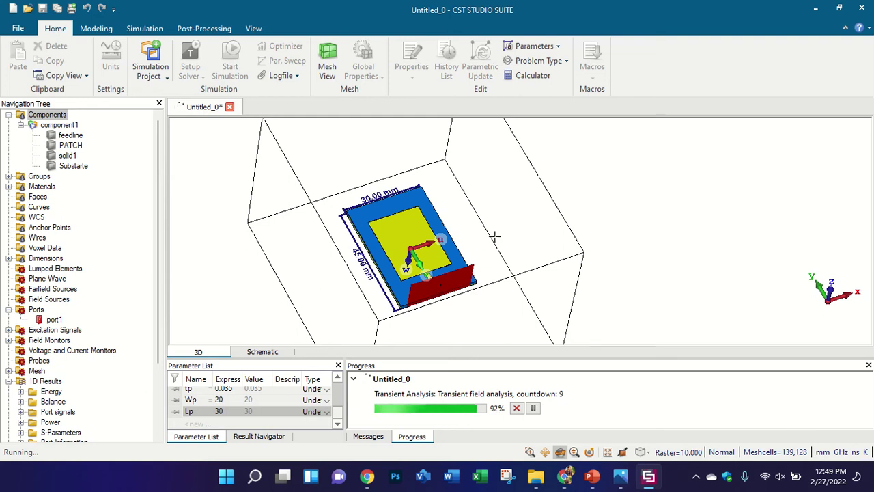
# Plot the S-parameters, move the marker readout into the plot's upper area and set the marker on the S1,1 dip near 2.59 GHz.
pyautogui.scroll(-2, 65, 396)
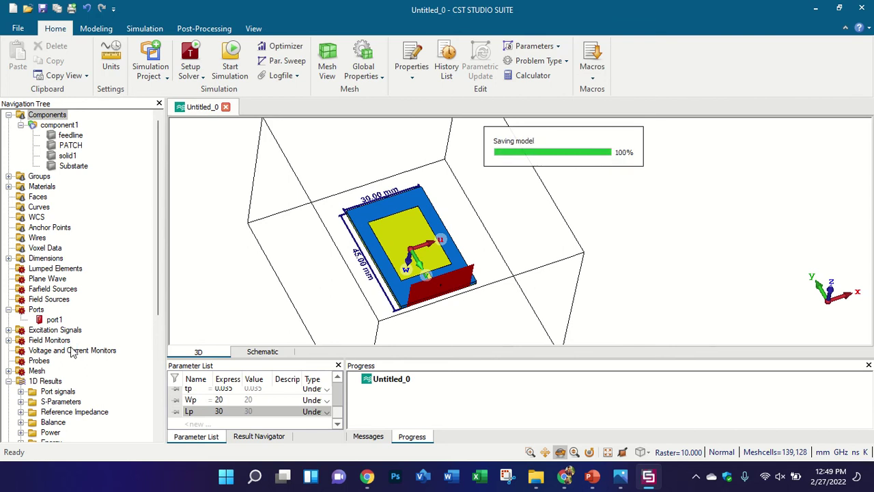
pyautogui.scroll(-4, 95, 351)
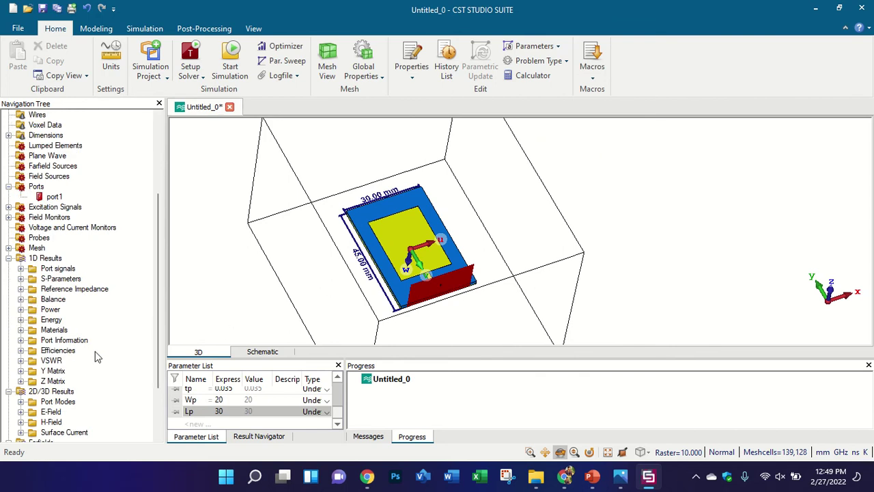
pyautogui.click(90, 273)
pyautogui.click(94, 282)
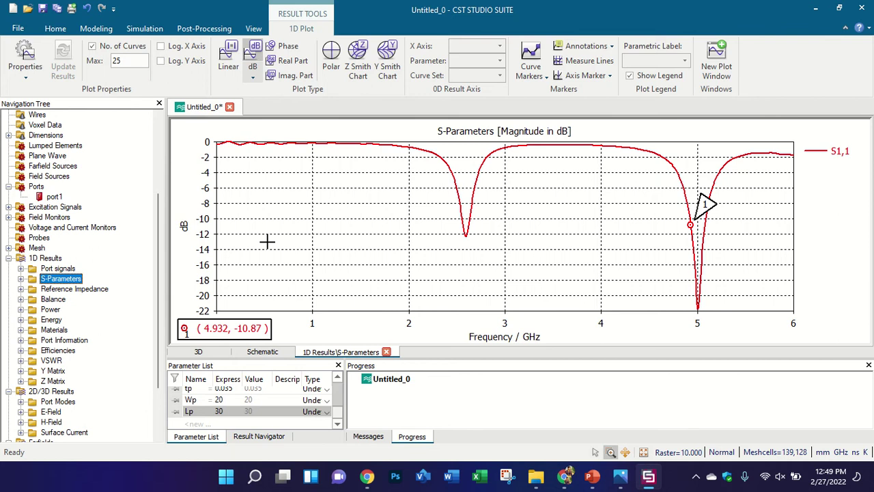
pyautogui.moveTo(239, 333)
pyautogui.mouseDown()
pyautogui.moveTo(382, 131)
pyautogui.moveTo(368, 170)
pyautogui.mouseUp()
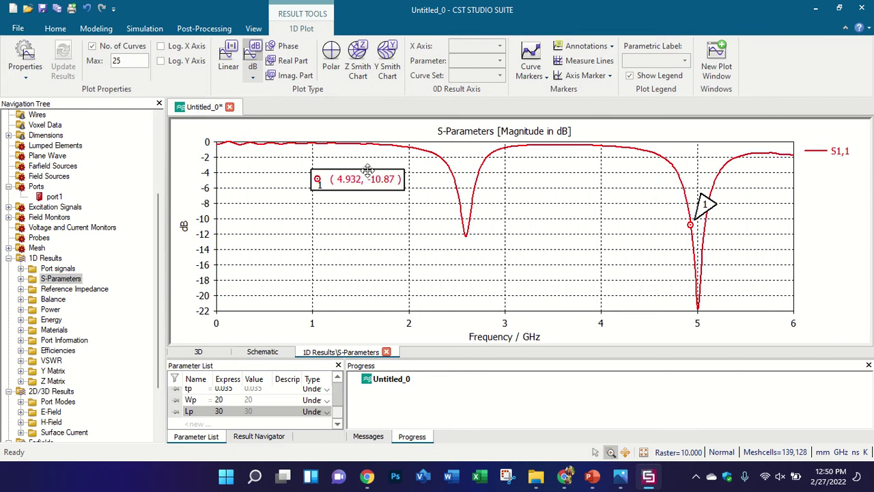
pyautogui.click(475, 271)
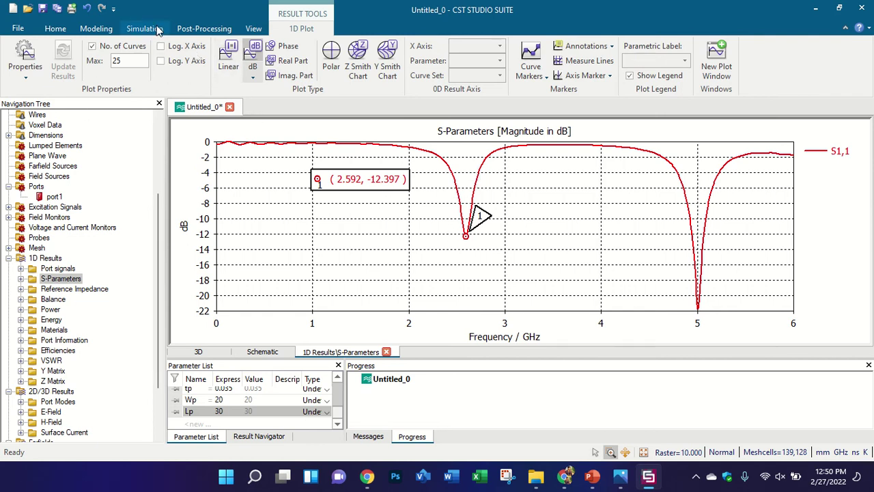
# Check the port's reference impedance plot and return to the S-parameter plot.
pyautogui.click(96, 28)
pyautogui.click(204, 28)
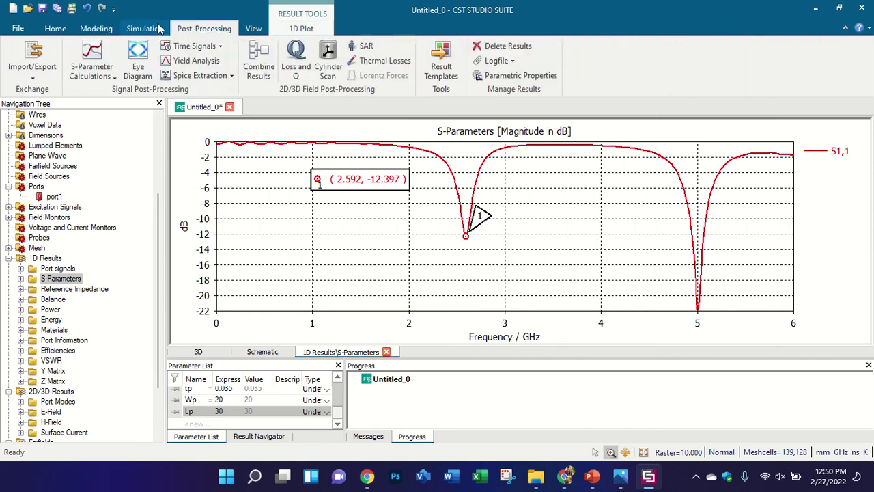
pyautogui.click(157, 28)
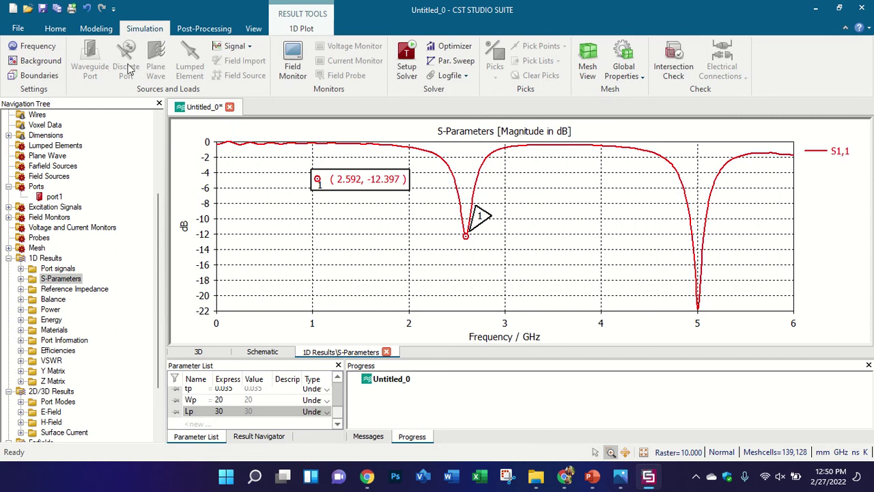
pyautogui.click(95, 28)
pyautogui.click(96, 289)
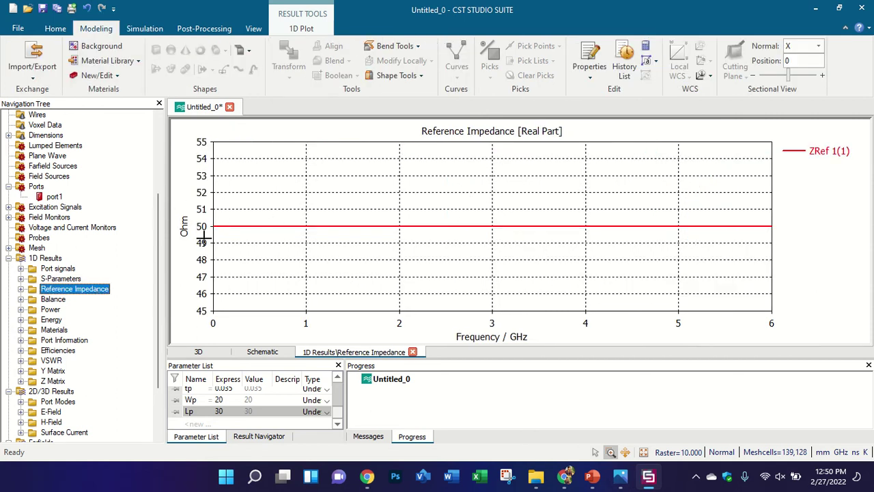
pyautogui.click(78, 279)
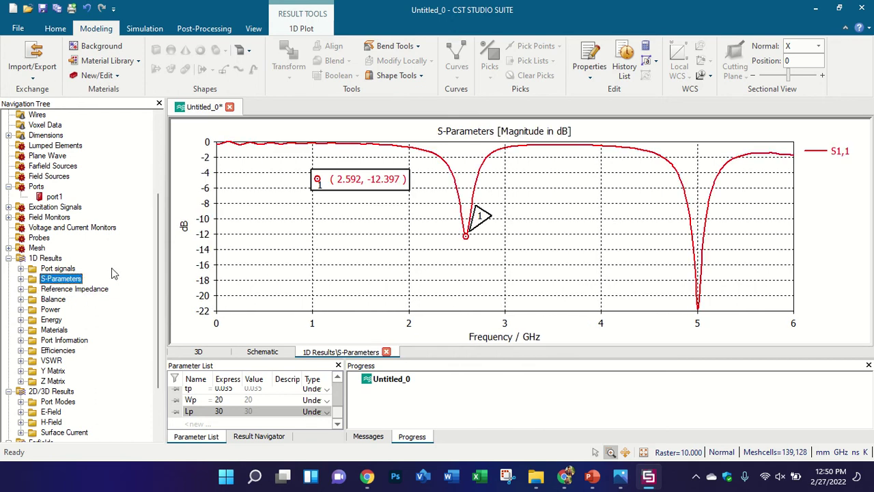
# Plot the efficiencies on a linear scale and move the marker readout into the empty area above the curves.
pyautogui.scroll(-2, 85, 313)
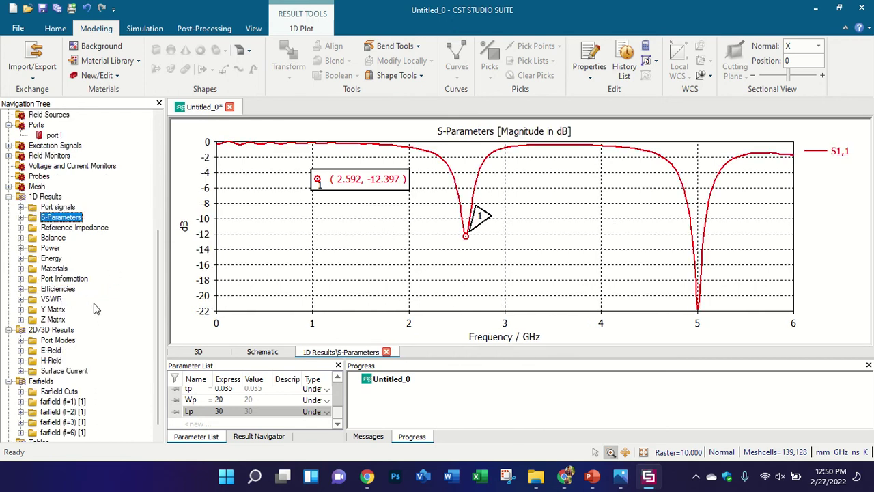
pyautogui.click(58, 289)
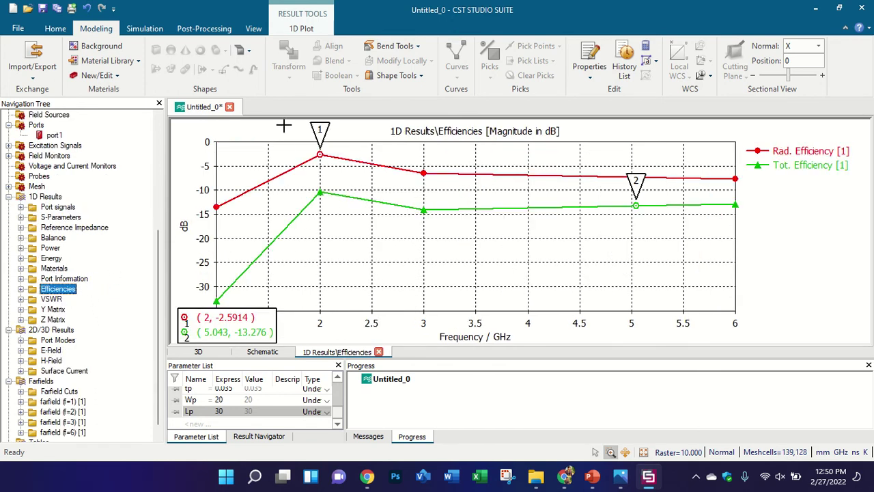
pyautogui.click(302, 28)
pyautogui.click(228, 62)
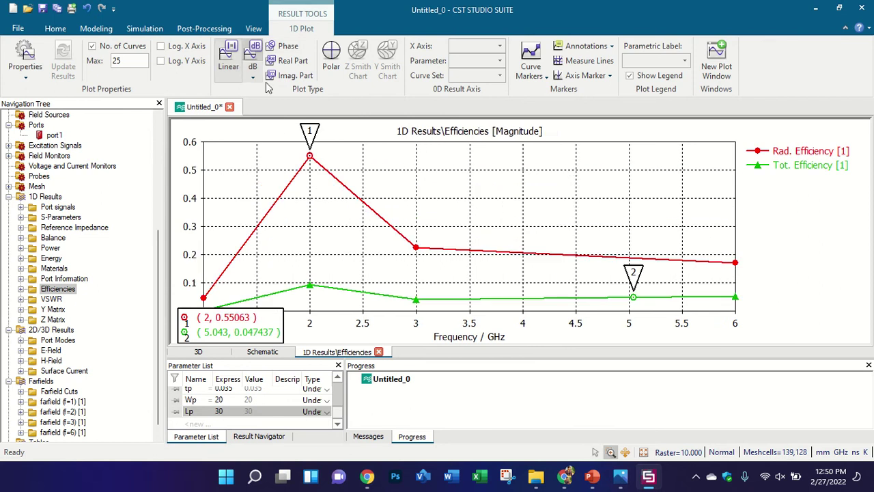
pyautogui.moveTo(238, 335); pyautogui.dragTo(569, 199)
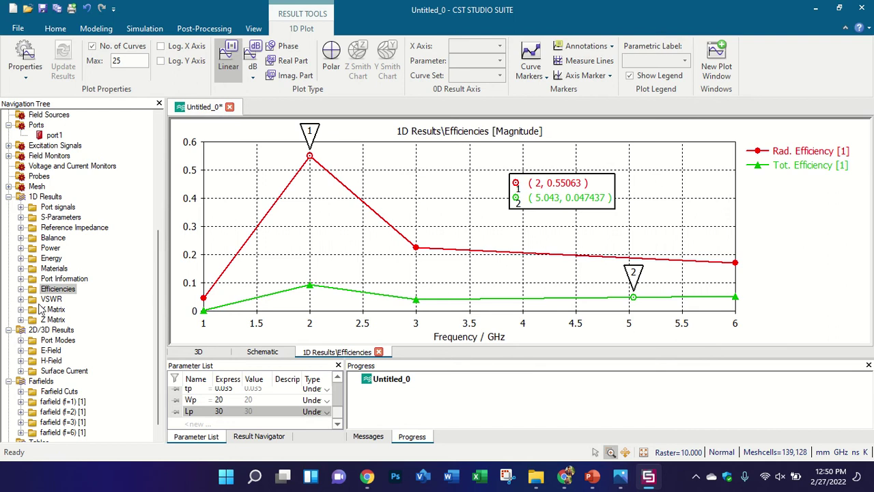
# Plot the radiation efficiency curve alone and reposition its marker readout below the 2 GHz peak.
pyautogui.click(21, 290)
pyautogui.click(62, 300)
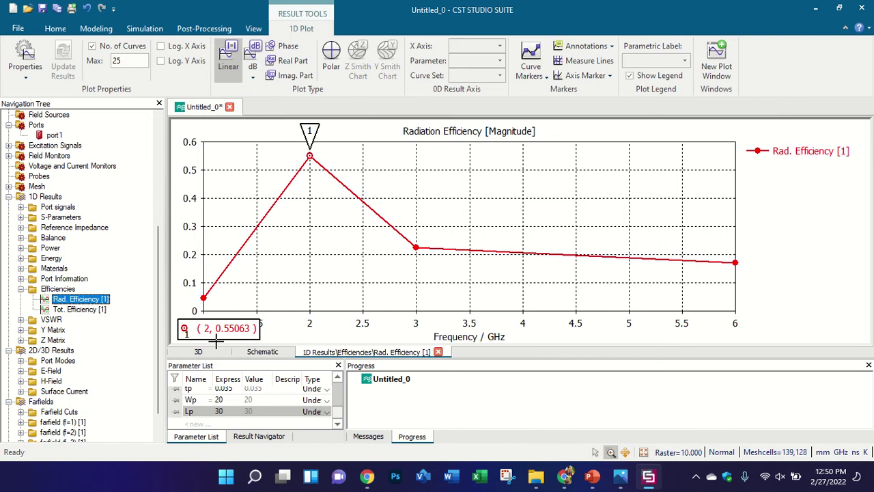
pyautogui.moveTo(223, 329); pyautogui.dragTo(460, 182)
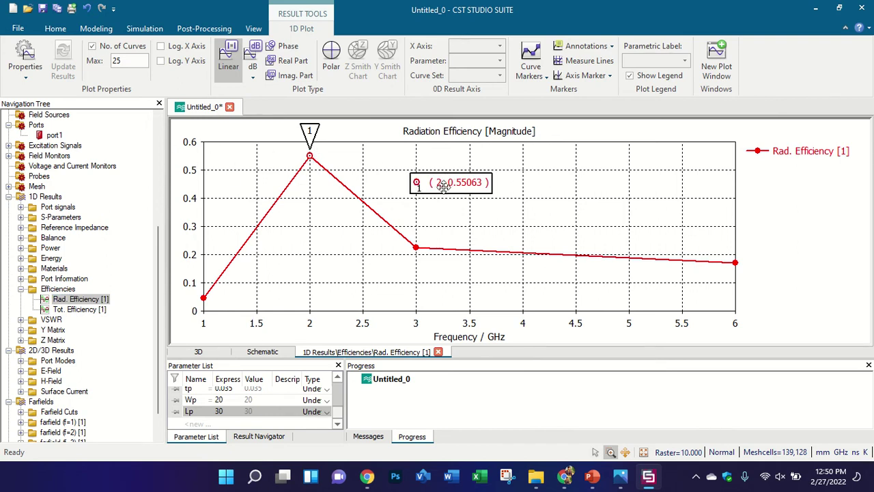
pyautogui.moveTo(445, 187); pyautogui.dragTo(257, 259)
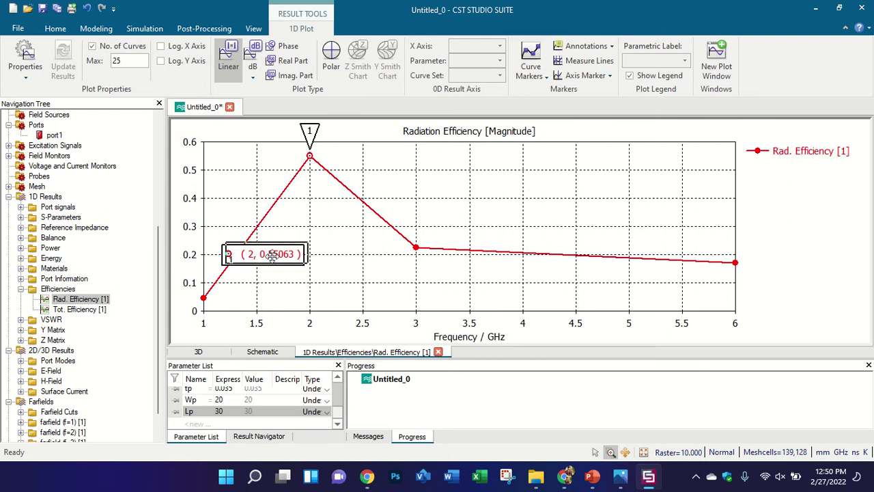
pyautogui.moveTo(264, 261); pyautogui.dragTo(298, 259)
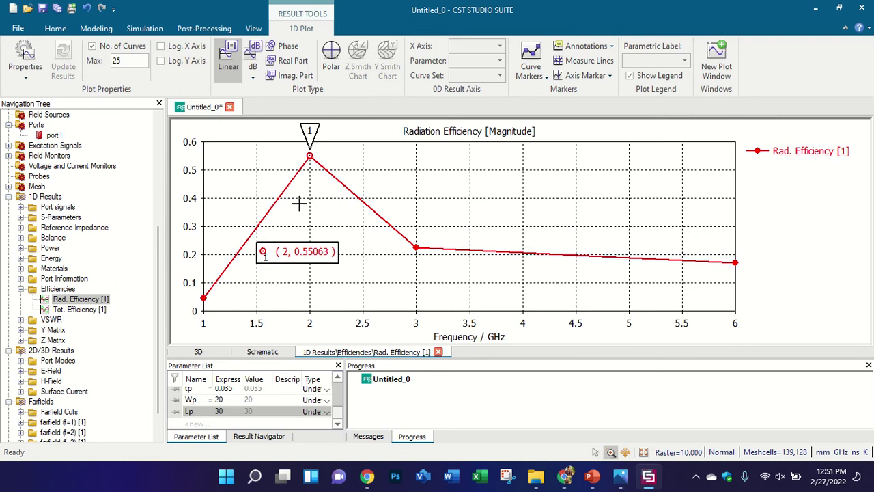
# Plot the total efficiency curve alone, set its marker on the 2 GHz peak and place the readout below it.
pyautogui.click(102, 309)
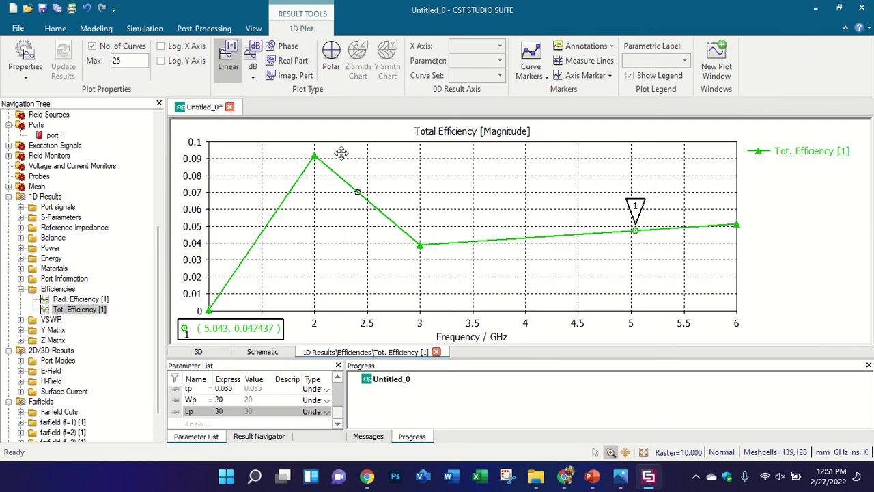
pyautogui.click(315, 155)
pyautogui.moveTo(221, 328); pyautogui.dragTo(327, 231)
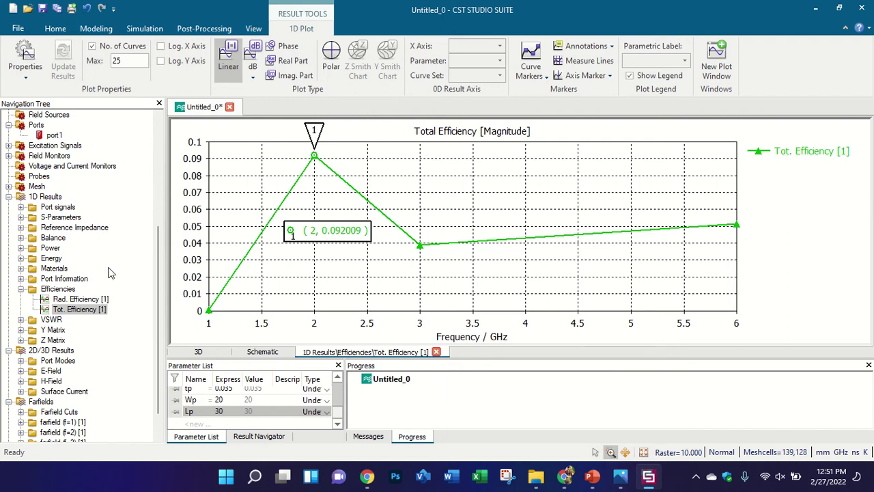
# Plot both efficiencies together and arrange the legend and marker readout separately in the empty area above the curves.
pyautogui.click(58, 290)
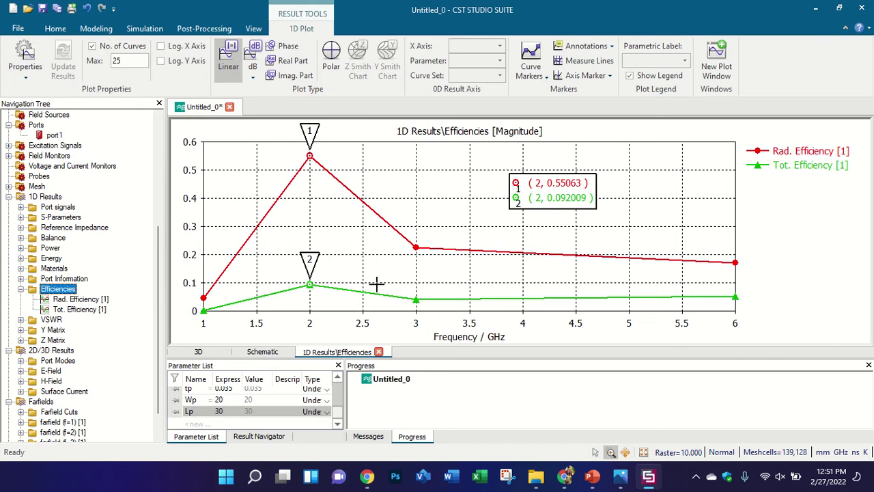
pyautogui.moveTo(781, 163)
pyautogui.mouseDown()
pyautogui.moveTo(441, 175)
pyautogui.moveTo(450, 181)
pyautogui.moveTo(418, 241)
pyautogui.moveTo(701, 215)
pyautogui.mouseUp()
pyautogui.moveTo(577, 189); pyautogui.dragTo(718, 170)
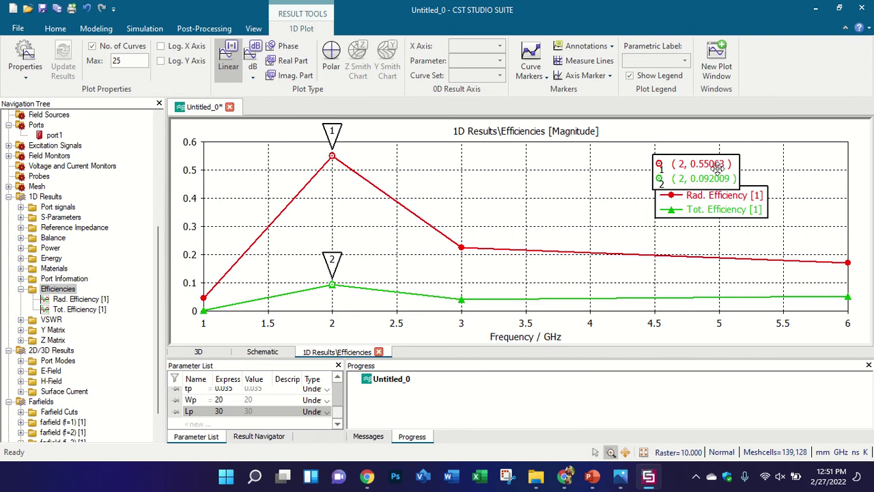
pyautogui.moveTo(704, 203); pyautogui.dragTo(499, 193)
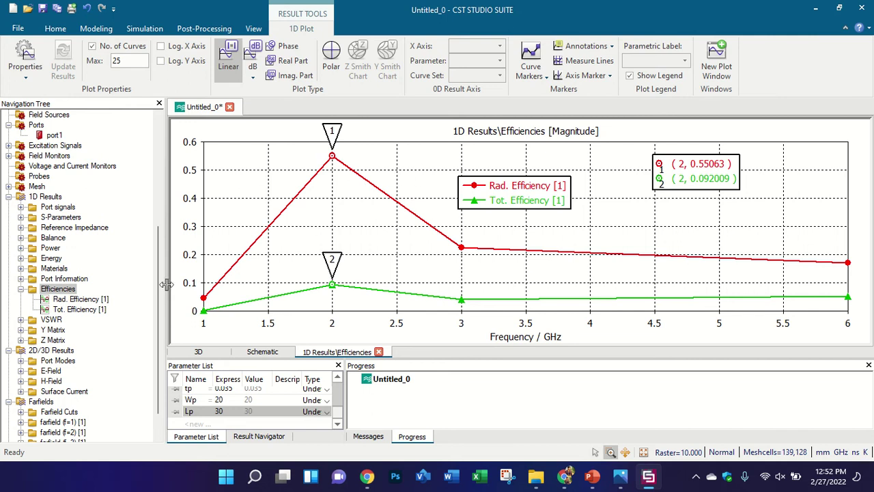
# Display the 2 GHz farfield polar plot in realized gain and move the frequency and main lobe readout closer to the plot.
pyautogui.scroll(-1, 106, 290)
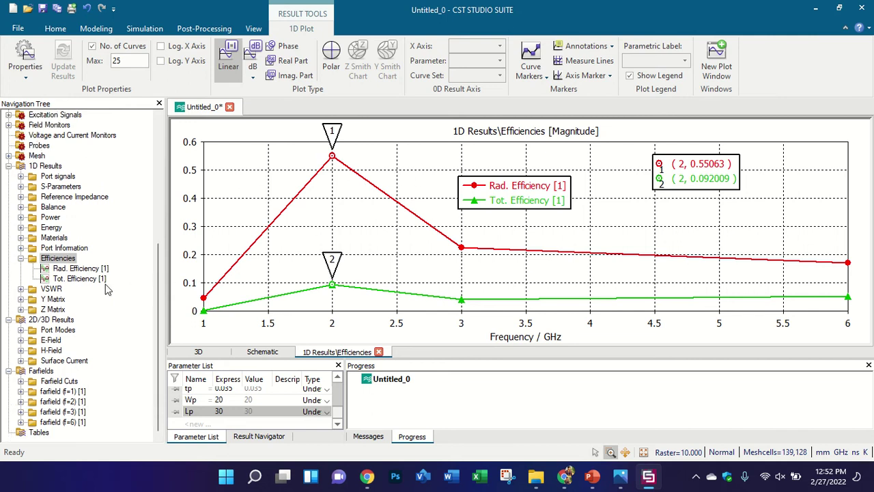
pyautogui.click(63, 411)
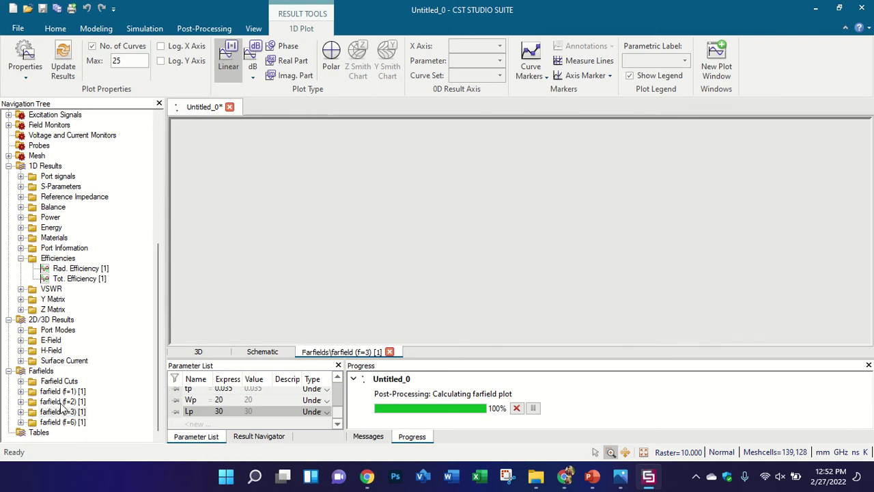
pyautogui.click(56, 402)
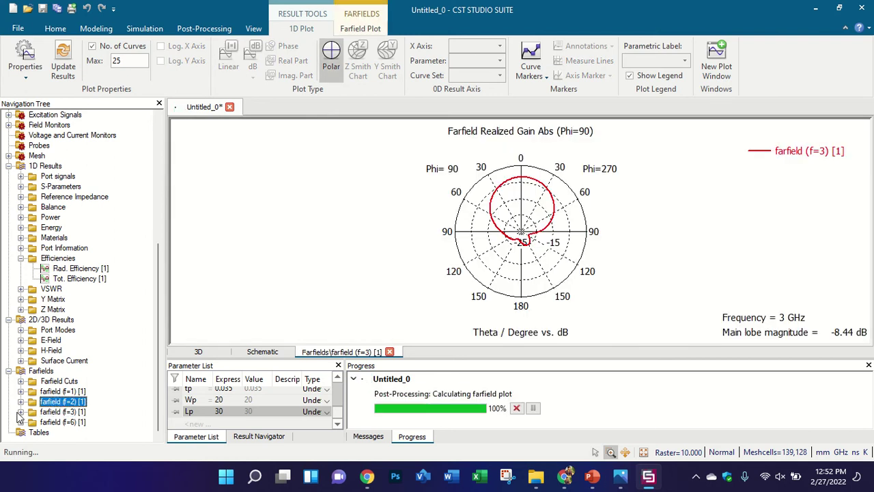
pyautogui.click(360, 28)
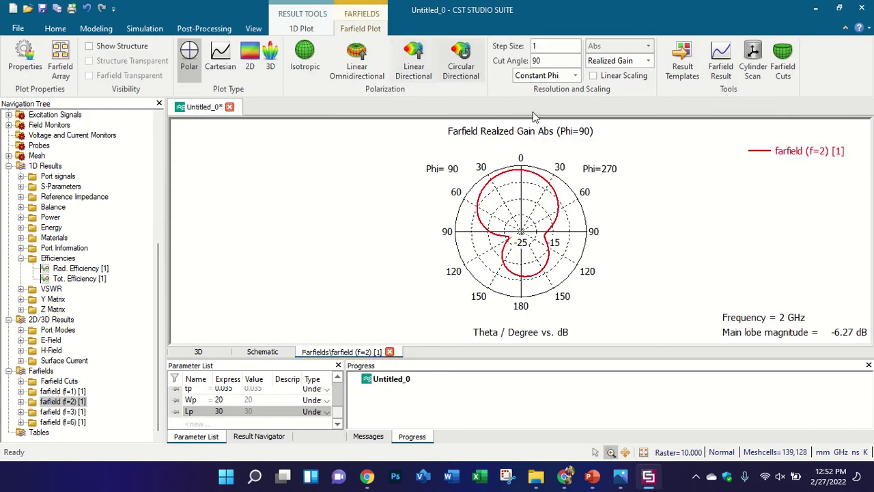
pyautogui.click(615, 61)
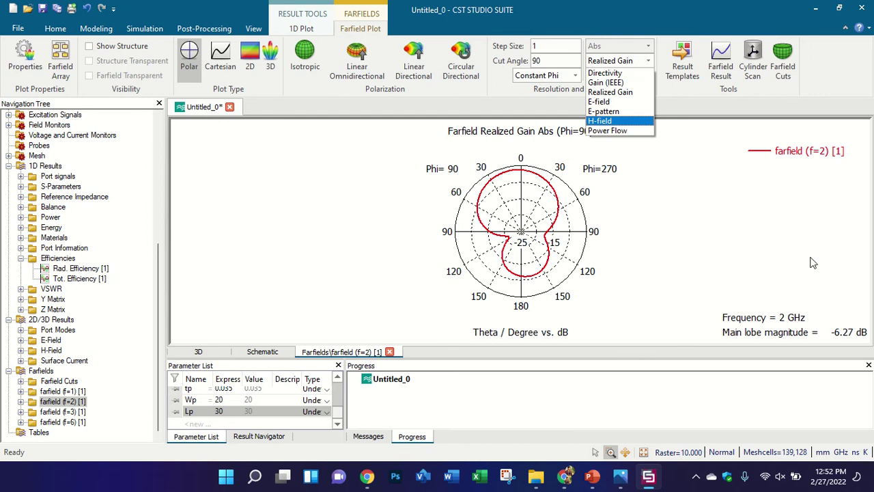
pyautogui.click(766, 255)
pyautogui.moveTo(827, 333); pyautogui.dragTo(779, 268)
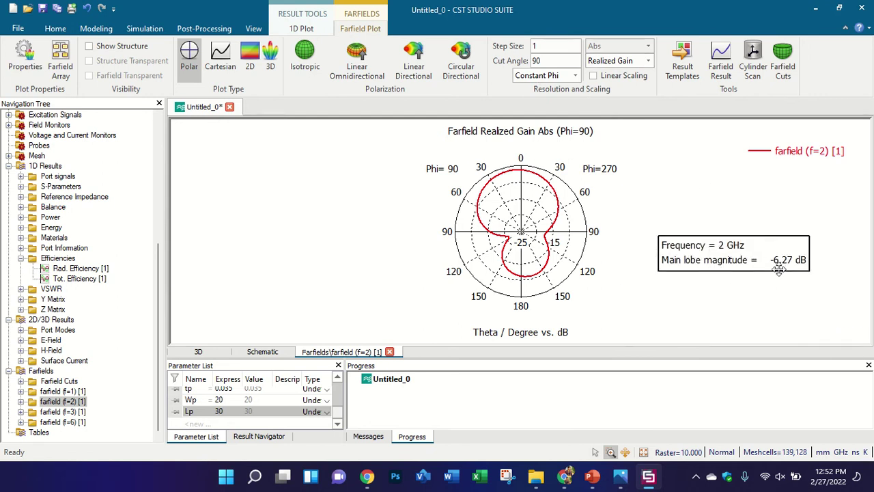
# Switch the 2 GHz farfield quantity to Gain (IEEE) and place the main lobe readout beside the polar plot.
pyautogui.click(647, 61)
pyautogui.click(630, 83)
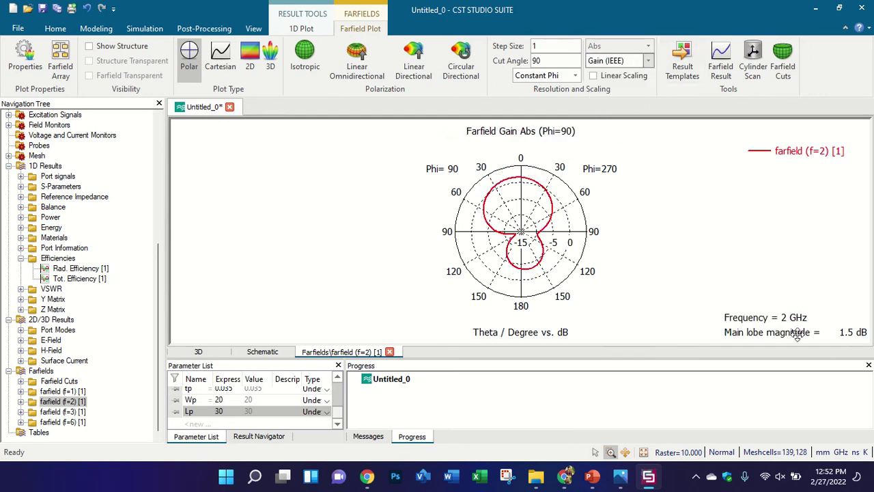
pyautogui.moveTo(802, 330); pyautogui.dragTo(763, 232)
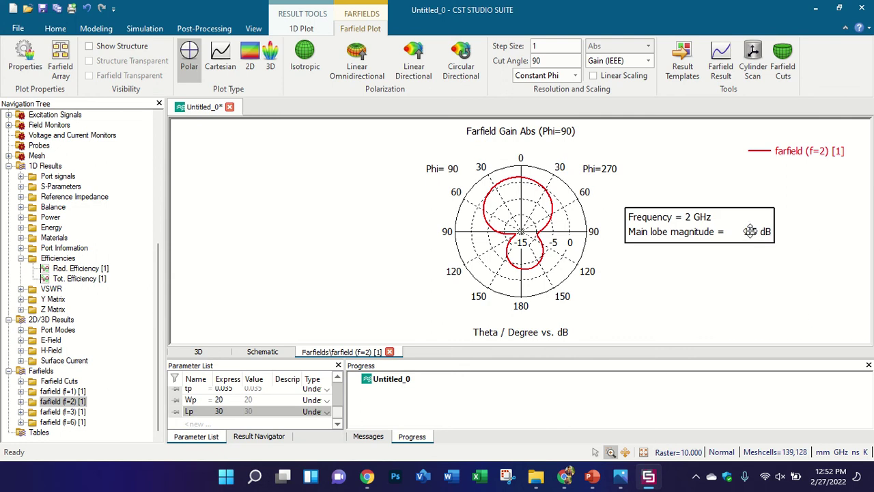
pyautogui.moveTo(653, 211); pyautogui.dragTo(679, 222)
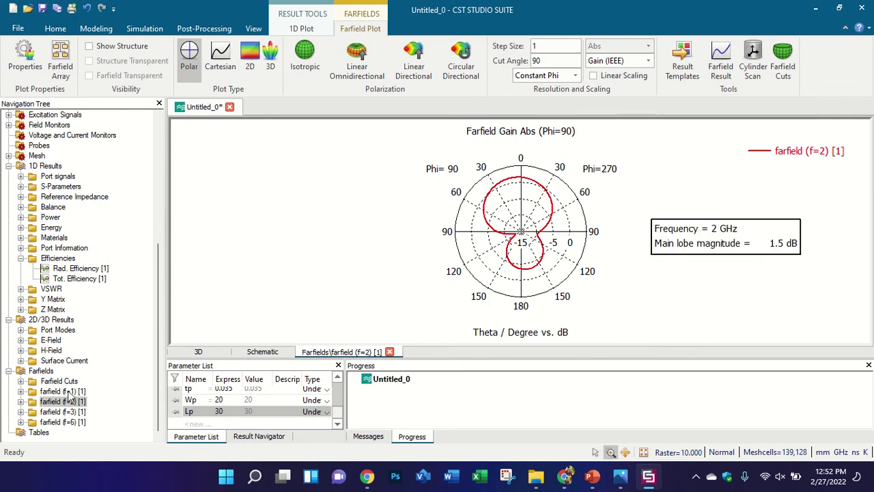
# Set the 2 GHz farfield quantity back to Realized Gain and reposition the main lobe readout beside the plot.
pyautogui.click(636, 61)
pyautogui.click(609, 86)
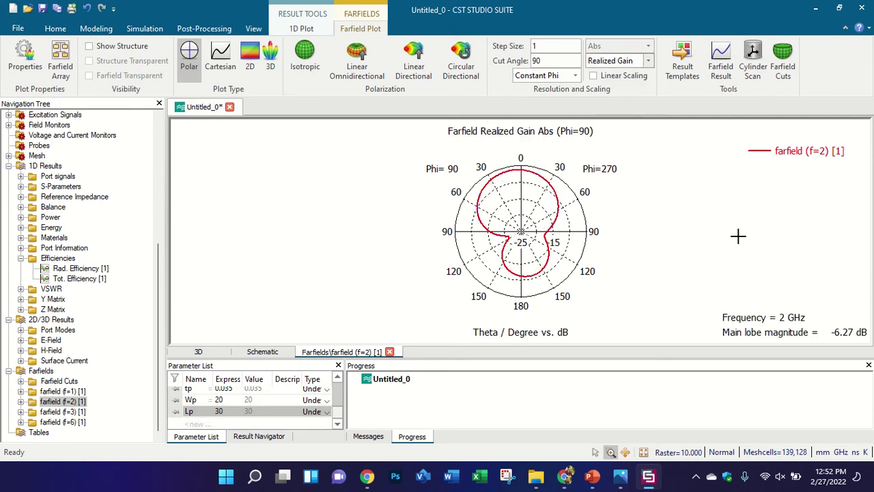
pyautogui.moveTo(782, 321); pyautogui.dragTo(703, 251)
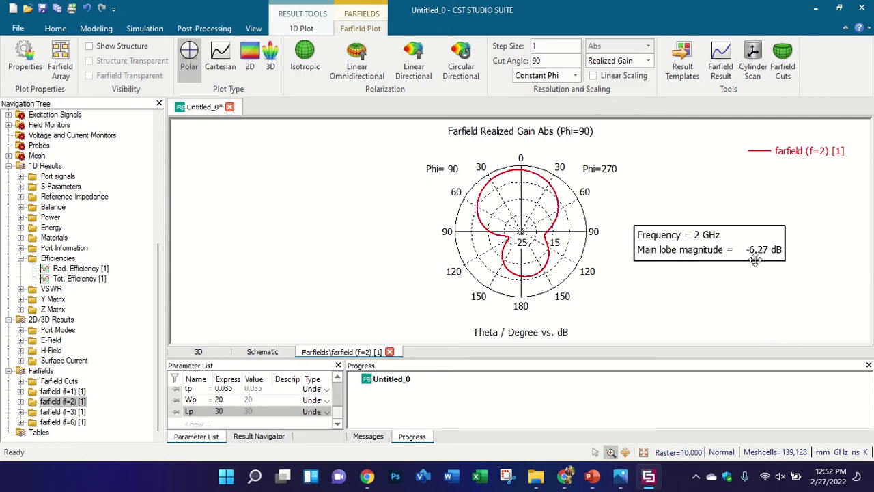
# Show component1 in the 3D view and examine the patch and feedline up close.
pyautogui.scroll(7, 122, 212)
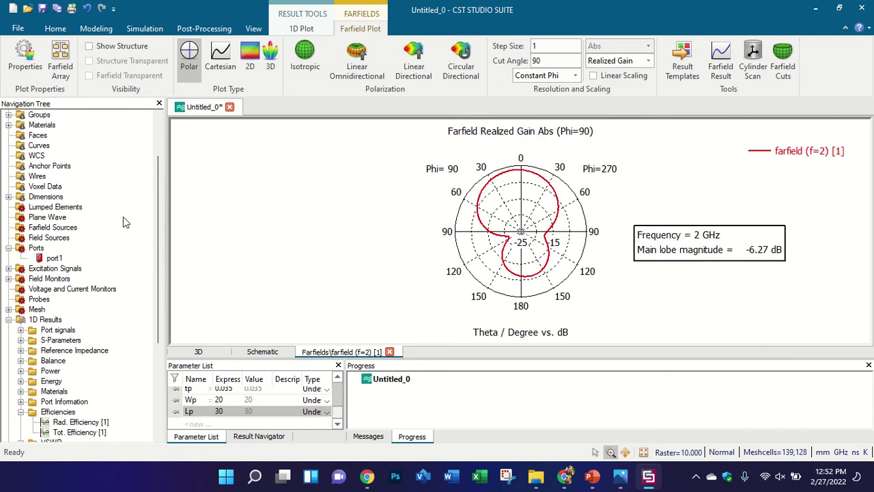
pyautogui.click(75, 125)
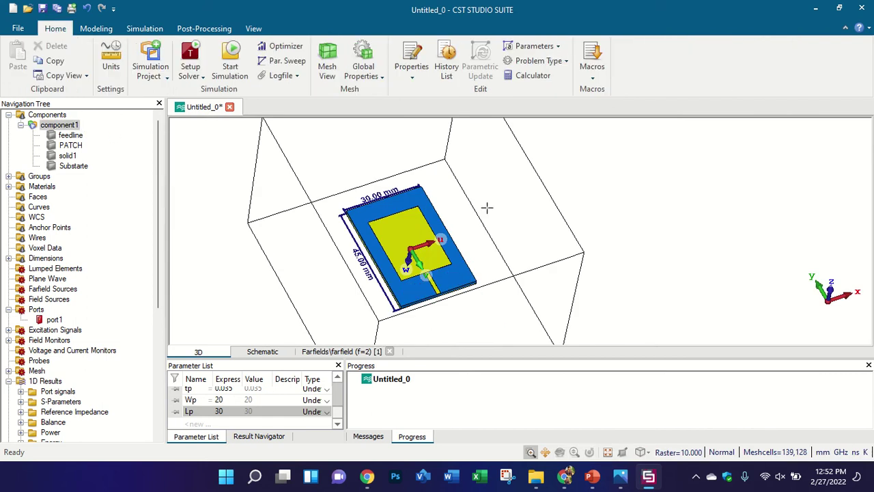
pyautogui.scroll(2, 433, 275)
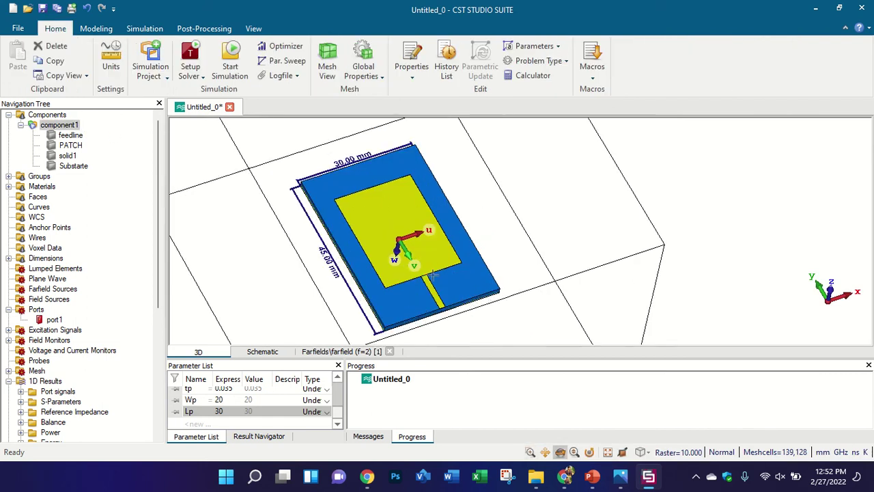
pyautogui.scroll(-1, 502, 229)
pyautogui.scroll(1, 462, 277)
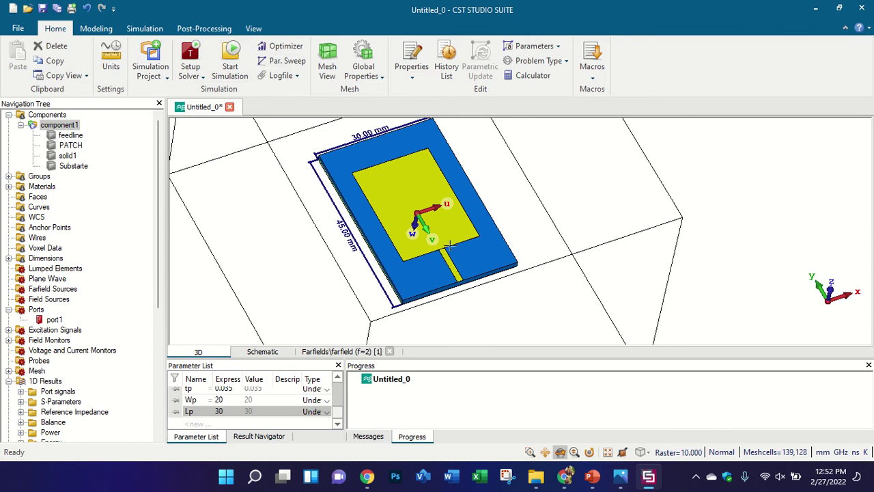
# Display the 3 GHz farfield polar plot.
pyautogui.scroll(-2, 81, 315)
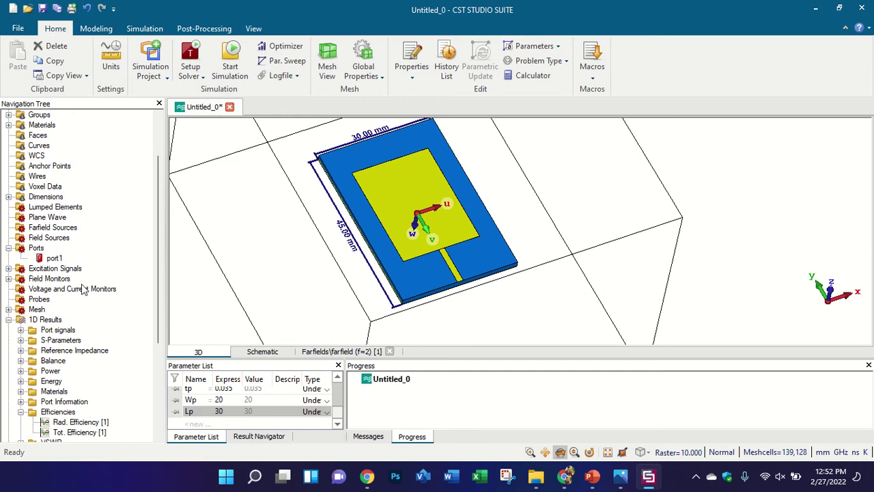
pyautogui.scroll(-5, 70, 294)
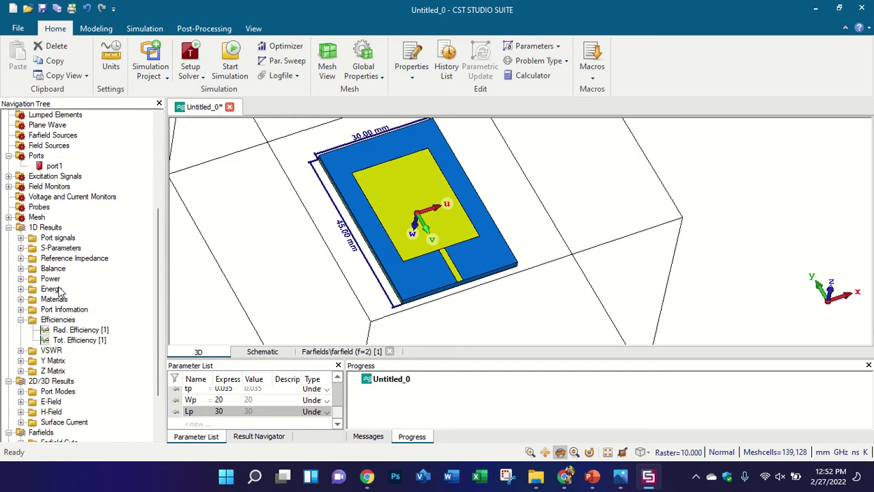
pyautogui.click(77, 412)
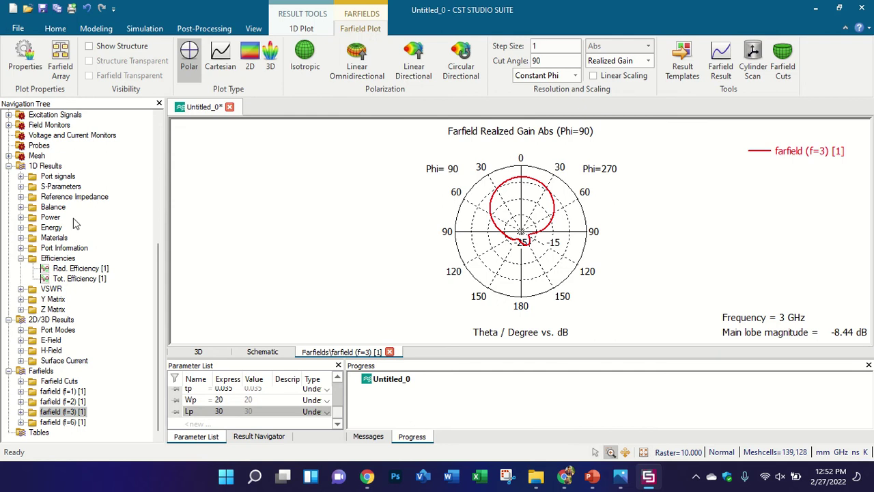
# Plot the S1,1 curve from the S-Parameters and remove all of its curve markers.
pyautogui.click(69, 187)
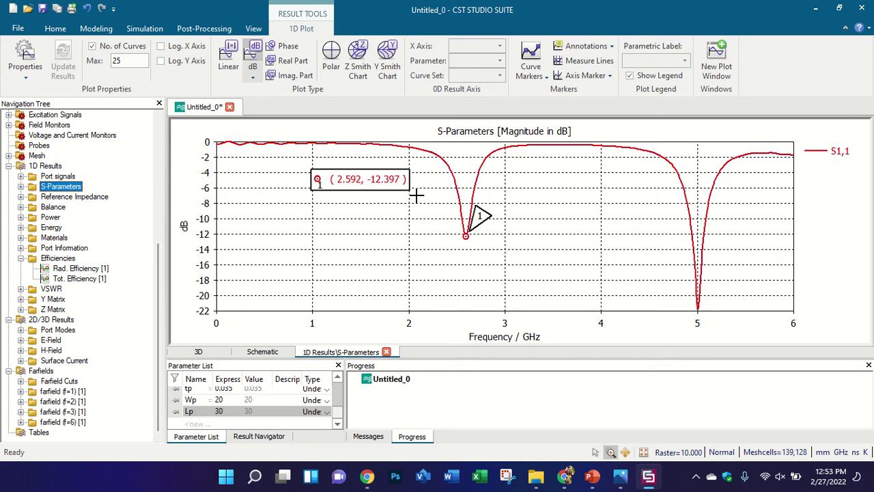
pyautogui.click(21, 187)
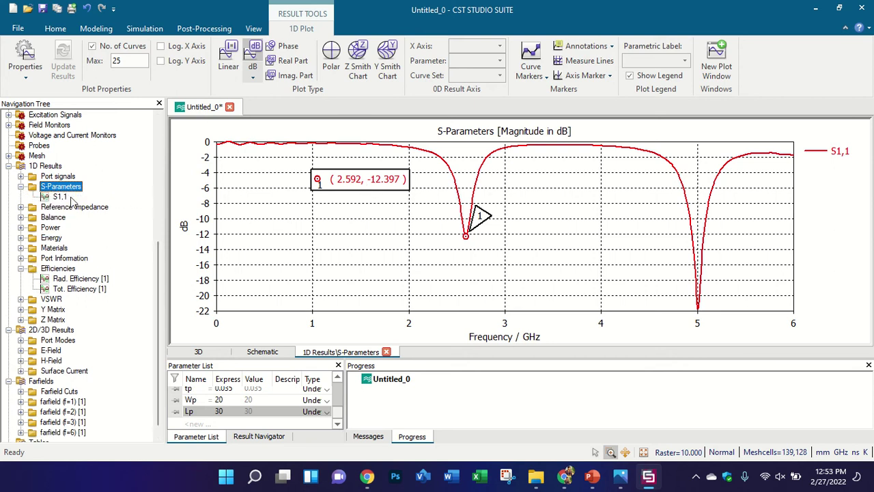
pyautogui.click(71, 197)
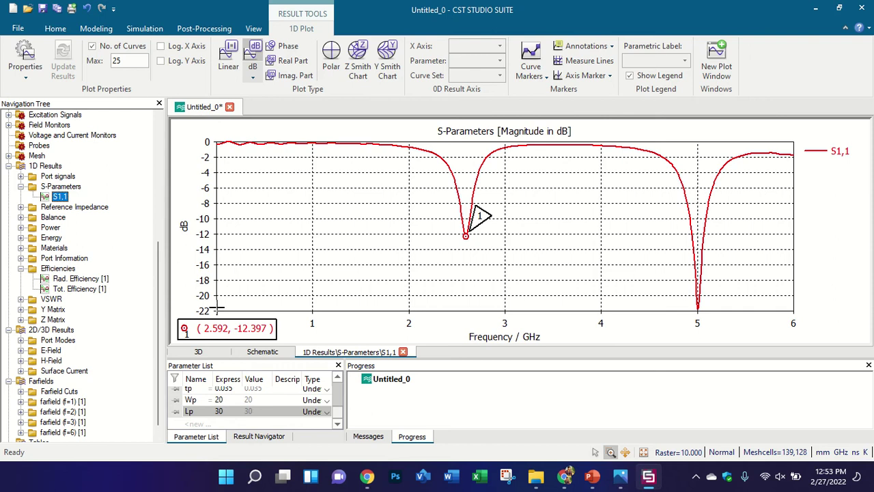
pyautogui.moveTo(199, 326); pyautogui.dragTo(282, 275)
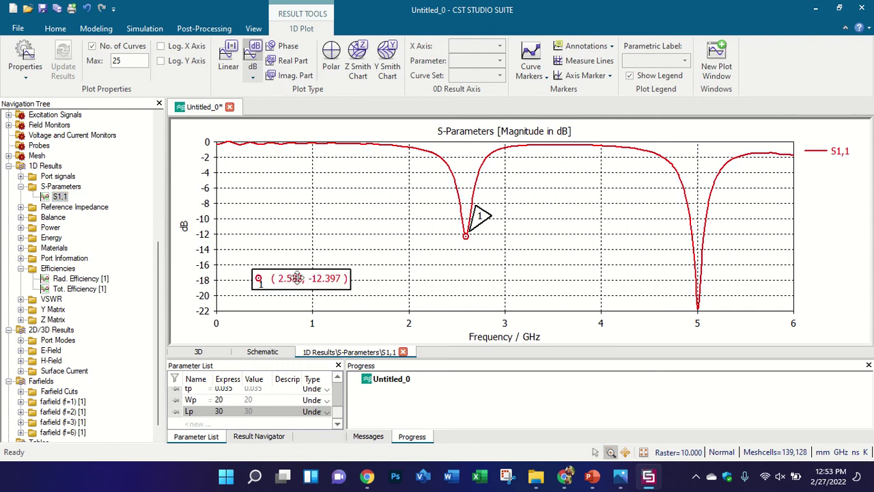
pyautogui.moveTo(297, 277); pyautogui.dragTo(297, 251)
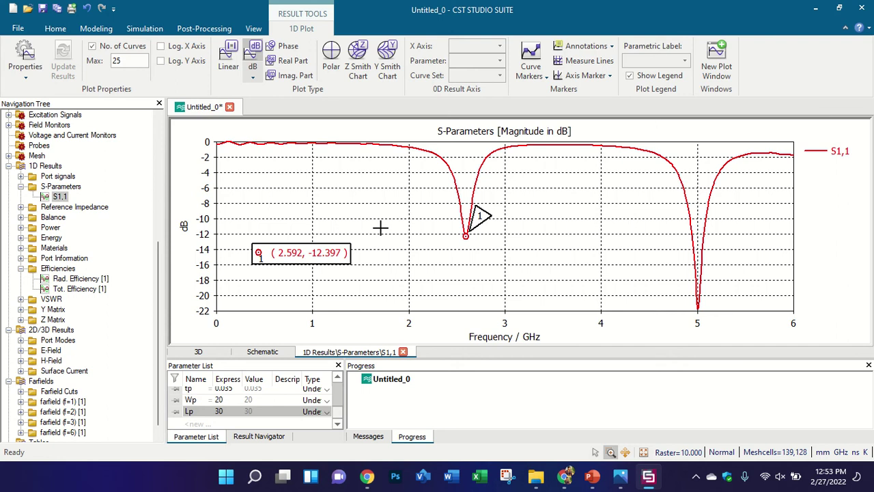
pyautogui.click(546, 76)
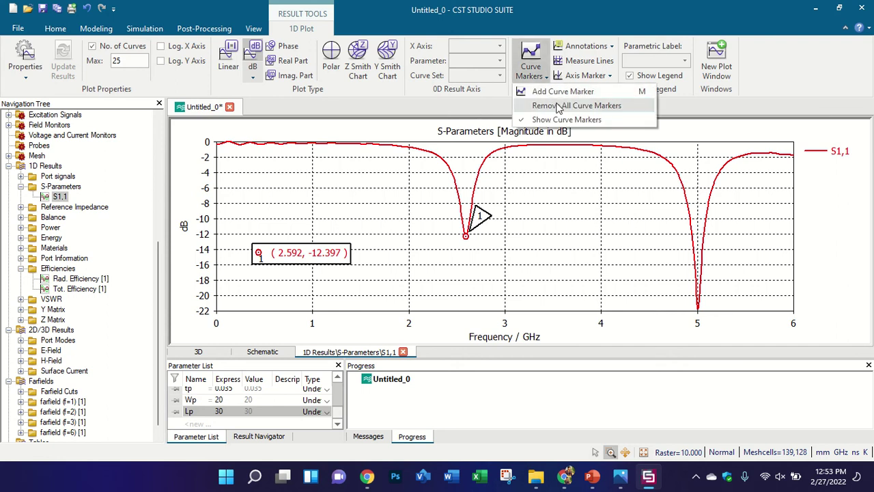
pyautogui.click(565, 104)
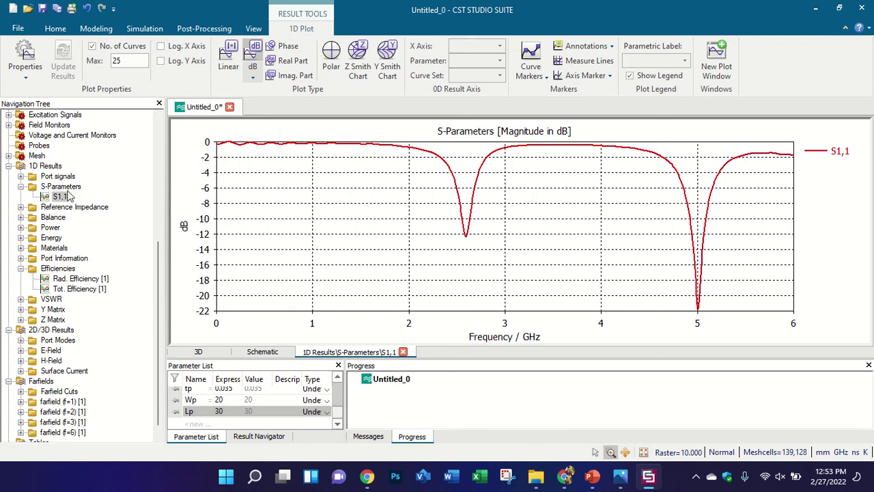
# Switch to the CST ANTENNA COURSE presentation in PowerPoint and add a new slide after slide 5.
pyautogui.click(592, 476)
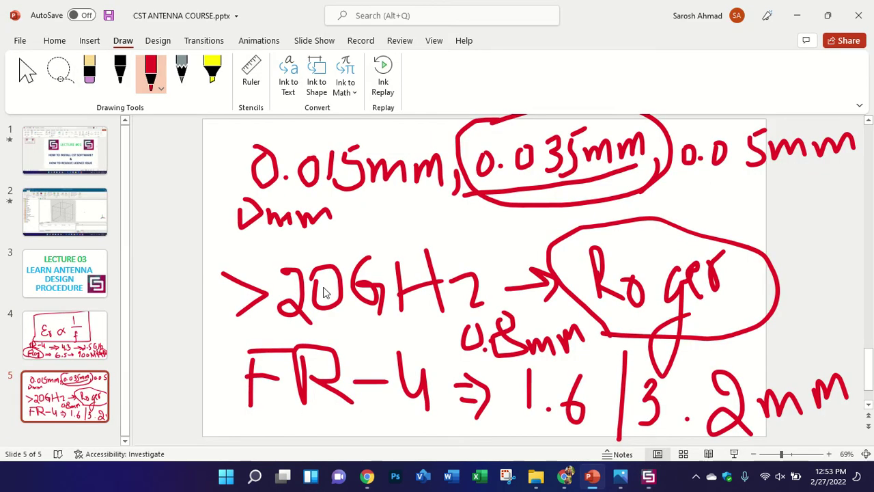
pyautogui.rightClick(80, 395)
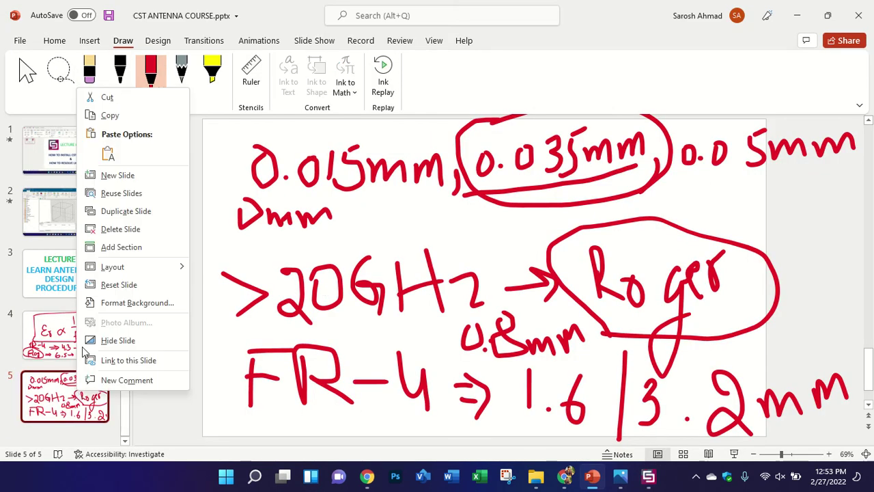
pyautogui.click(137, 178)
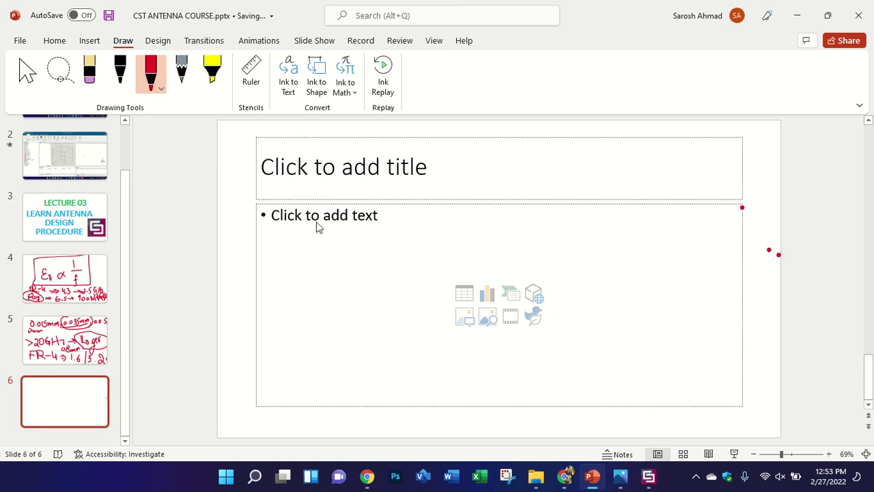
# Handwrite "1 Port ⇒ 2 = 1" in red ink across the upper part of slide 6, with a dot above the 2.
pyautogui.moveTo(301, 240)
pyautogui.mouseDown()
pyautogui.moveTo(307, 272)
pyautogui.moveTo(318, 272)
pyautogui.mouseUp()
pyautogui.moveTo(357, 235)
pyautogui.mouseDown()
pyautogui.moveTo(349, 267)
pyautogui.moveTo(368, 241)
pyautogui.moveTo(345, 247)
pyautogui.mouseUp()
pyautogui.moveTo(382, 244)
pyautogui.mouseDown()
pyautogui.moveTo(369, 267)
pyautogui.moveTo(371, 247)
pyautogui.mouseUp()
pyautogui.moveTo(392, 239)
pyautogui.mouseDown()
pyautogui.moveTo(395, 263)
pyautogui.moveTo(407, 231)
pyautogui.mouseUp()
pyautogui.moveTo(421, 222)
pyautogui.mouseDown()
pyautogui.moveTo(414, 246)
pyautogui.moveTo(427, 262)
pyautogui.moveTo(438, 237)
pyautogui.moveTo(478, 234)
pyautogui.moveTo(473, 259)
pyautogui.mouseUp()
pyautogui.moveTo(537, 216)
pyautogui.mouseDown()
pyautogui.moveTo(526, 257)
pyautogui.moveTo(563, 255)
pyautogui.moveTo(581, 237)
pyautogui.moveTo(582, 248)
pyautogui.mouseUp()
pyautogui.click(554, 188)
pyautogui.press('Escape')
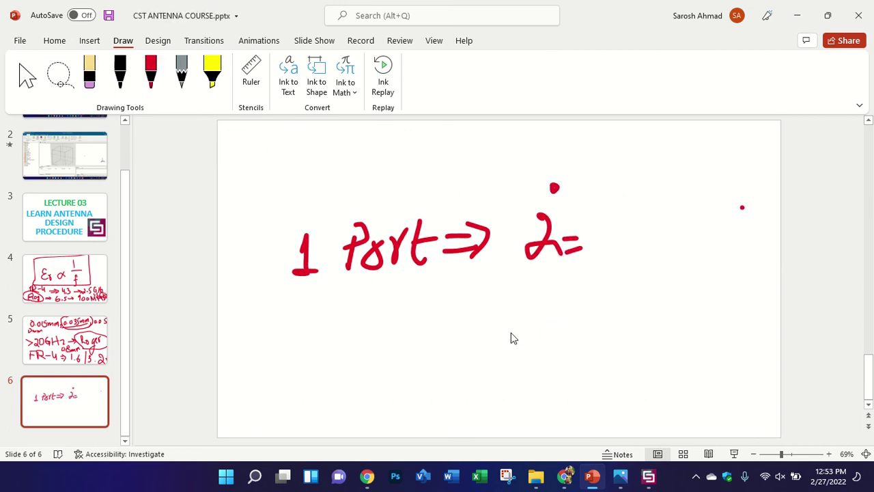
pyautogui.click(146, 75)
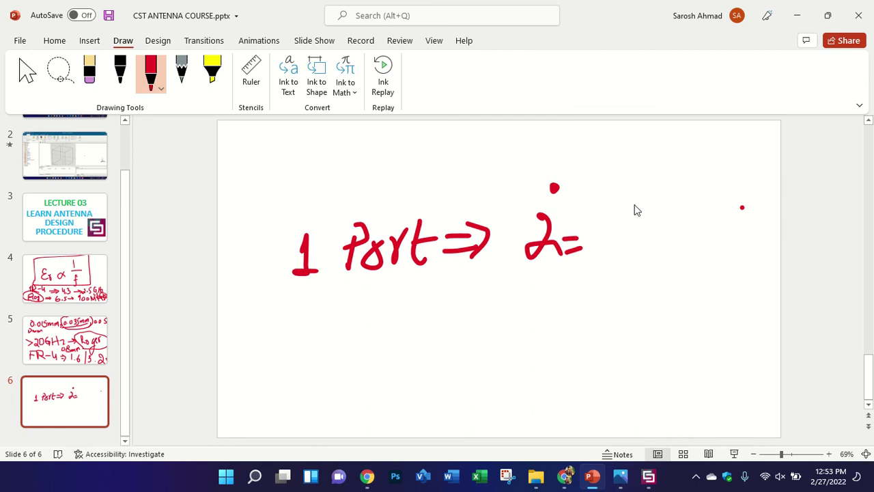
pyautogui.moveTo(634, 204); pyautogui.dragTo(638, 252)
# Handwrite "2 = 2² = 4" in red ink below the one-port line and circle the 4.
pyautogui.moveTo(322, 334)
pyautogui.mouseDown()
pyautogui.moveTo(346, 375)
pyautogui.moveTo(360, 373)
pyautogui.mouseUp()
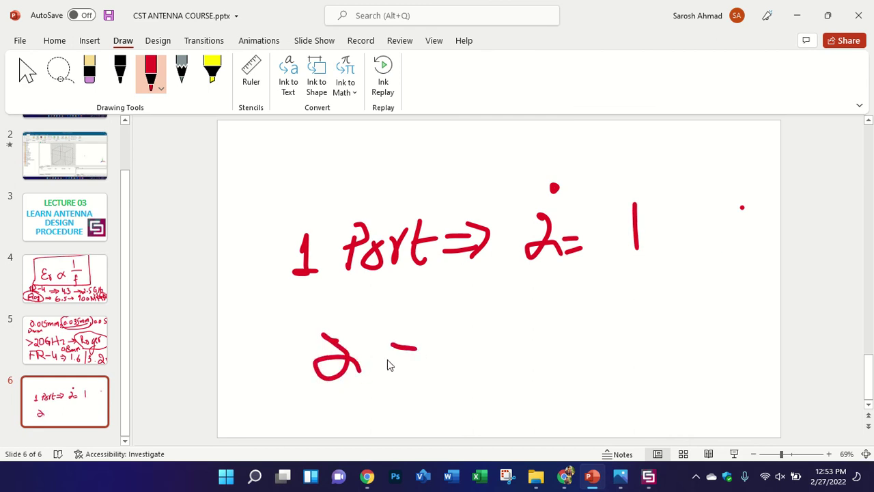
pyautogui.moveTo(481, 326); pyautogui.dragTo(507, 363)
pyautogui.moveTo(504, 288)
pyautogui.mouseDown()
pyautogui.moveTo(502, 310)
pyautogui.moveTo(525, 308)
pyautogui.moveTo(567, 328)
pyautogui.moveTo(567, 344)
pyautogui.mouseUp()
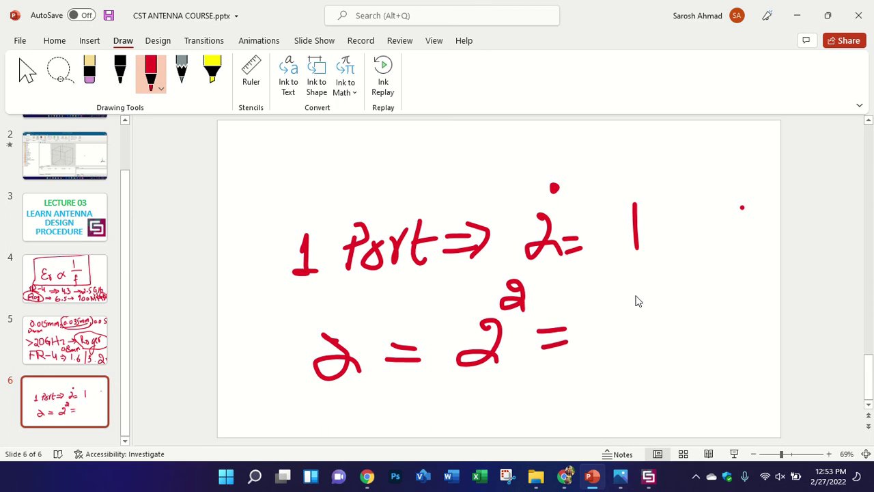
pyautogui.moveTo(635, 294); pyautogui.dragTo(658, 355)
pyautogui.moveTo(673, 300)
pyautogui.mouseDown()
pyautogui.moveTo(616, 335)
pyautogui.moveTo(654, 306)
pyautogui.mouseUp()
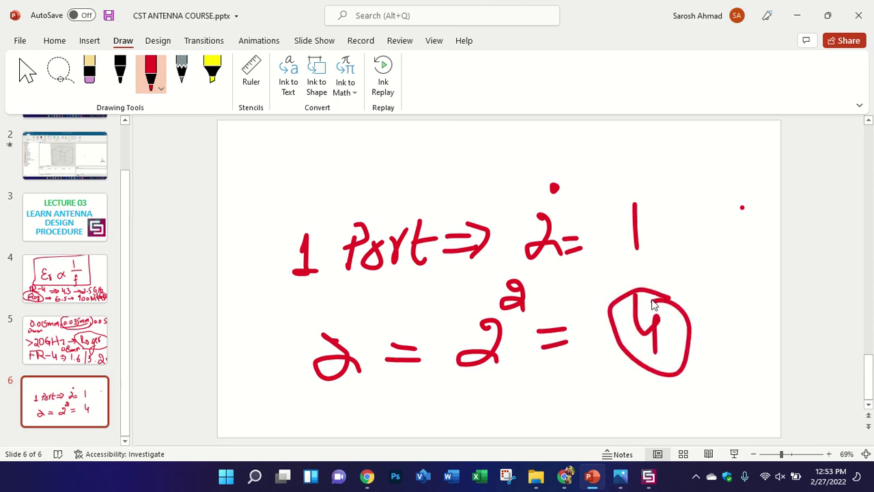
# Handwrite "⇒ S11" after the one-port result and list S11, S22, S21 and S12 around the circled 4.
pyautogui.moveTo(651, 222)
pyautogui.mouseDown()
pyautogui.moveTo(694, 213)
pyautogui.moveTo(702, 235)
pyautogui.moveTo(738, 242)
pyautogui.mouseUp()
pyautogui.moveTo(749, 211); pyautogui.dragTo(752, 240)
pyautogui.moveTo(726, 292)
pyautogui.mouseDown()
pyautogui.moveTo(728, 307)
pyautogui.moveTo(715, 320)
pyautogui.moveTo(757, 319)
pyautogui.mouseUp()
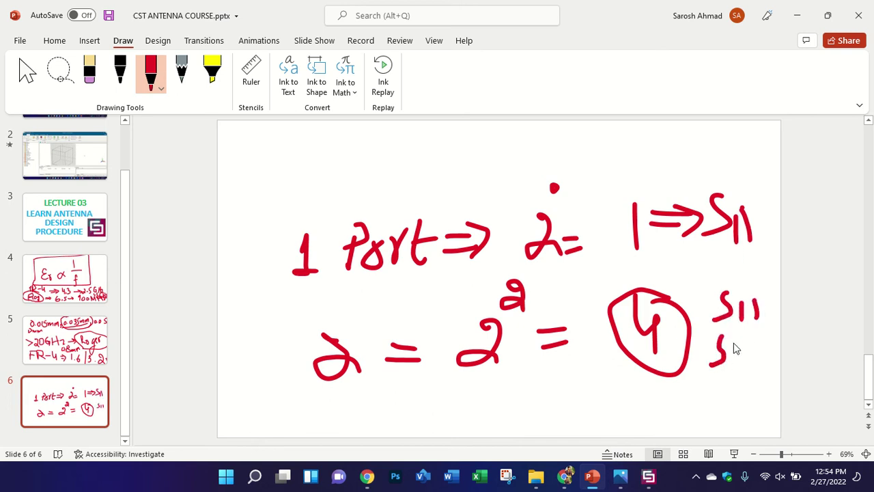
pyautogui.moveTo(735, 346); pyautogui.dragTo(772, 350)
pyautogui.moveTo(721, 377)
pyautogui.mouseDown()
pyautogui.moveTo(705, 409)
pyautogui.moveTo(760, 402)
pyautogui.mouseUp()
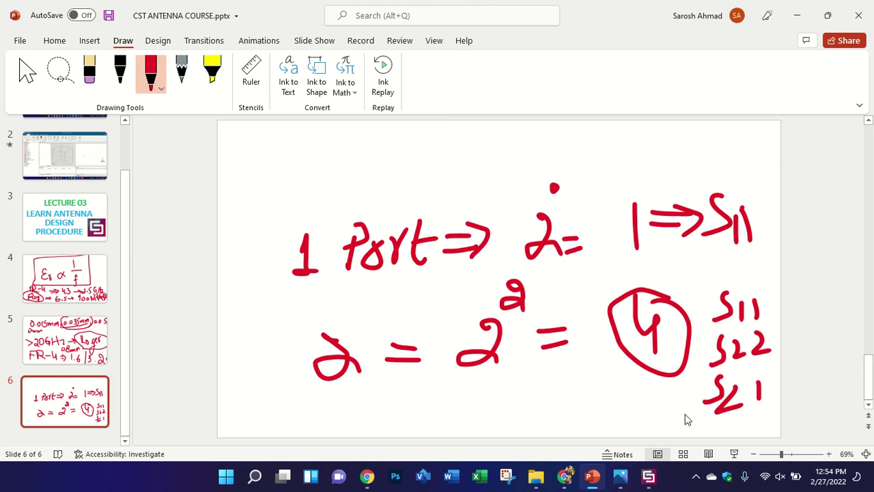
pyautogui.moveTo(642, 399)
pyautogui.mouseDown()
pyautogui.moveTo(623, 433)
pyautogui.moveTo(694, 429)
pyautogui.mouseUp()
# Circle the whole group of four two-port S-parameters, and circle S11, S22, S21 and S12 individually.
pyautogui.moveTo(747, 274)
pyautogui.mouseDown()
pyautogui.moveTo(657, 388)
pyautogui.moveTo(663, 453)
pyautogui.moveTo(804, 393)
pyautogui.moveTo(738, 269)
pyautogui.moveTo(708, 287)
pyautogui.moveTo(760, 328)
pyautogui.moveTo(720, 278)
pyautogui.mouseUp()
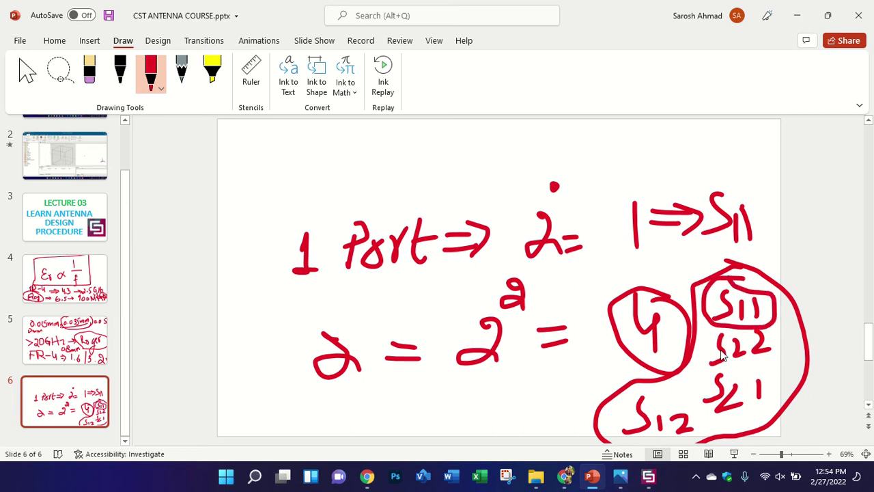
pyautogui.moveTo(711, 316)
pyautogui.mouseDown()
pyautogui.moveTo(715, 362)
pyautogui.moveTo(789, 335)
pyautogui.moveTo(710, 312)
pyautogui.mouseUp()
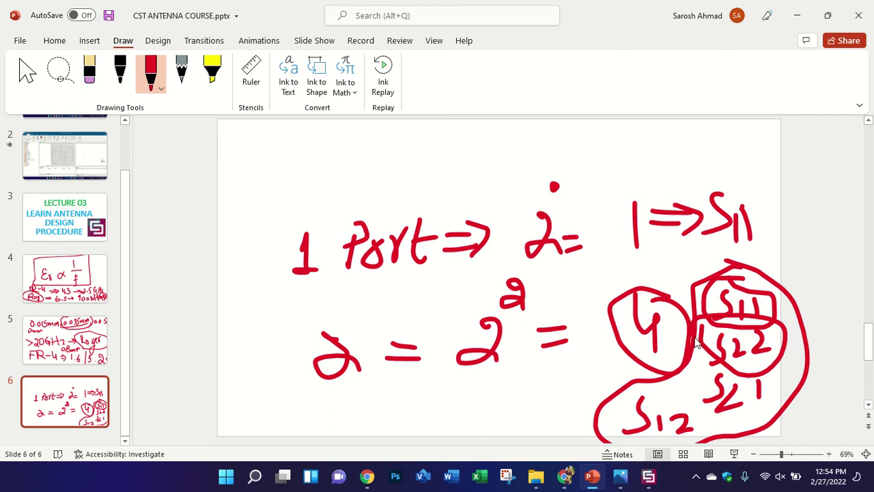
pyautogui.moveTo(717, 361)
pyautogui.mouseDown()
pyautogui.moveTo(707, 374)
pyautogui.moveTo(725, 430)
pyautogui.moveTo(748, 362)
pyautogui.moveTo(712, 360)
pyautogui.mouseUp()
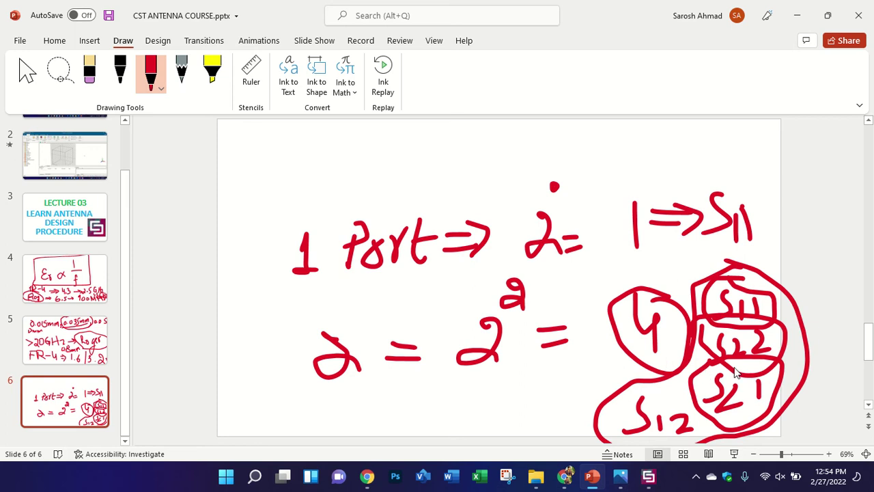
pyautogui.moveTo(638, 380)
pyautogui.mouseDown()
pyautogui.moveTo(648, 463)
pyautogui.moveTo(677, 393)
pyautogui.moveTo(648, 384)
pyautogui.mouseUp()
pyautogui.scroll(-1, 649, 387)
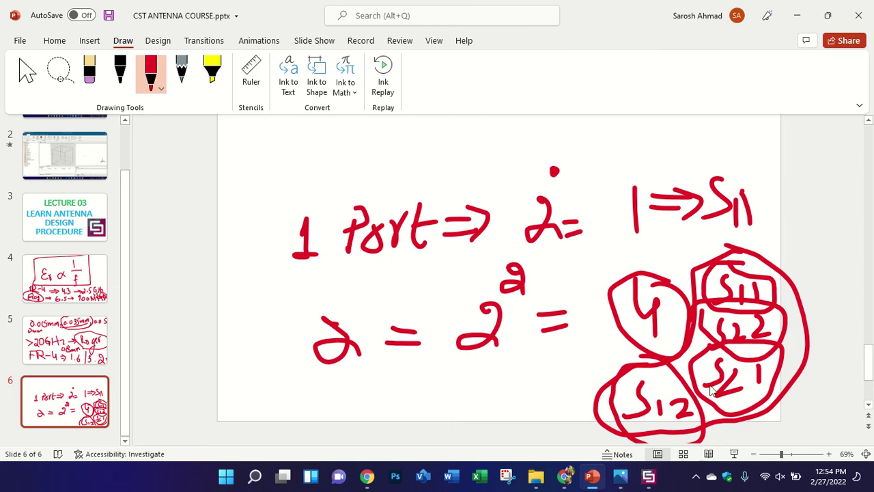
# Check the course topics in the UPDATE TIMETABLE image in Photos and return to the S1,1 plot in CST Studio Suite.
pyautogui.click(648, 476)
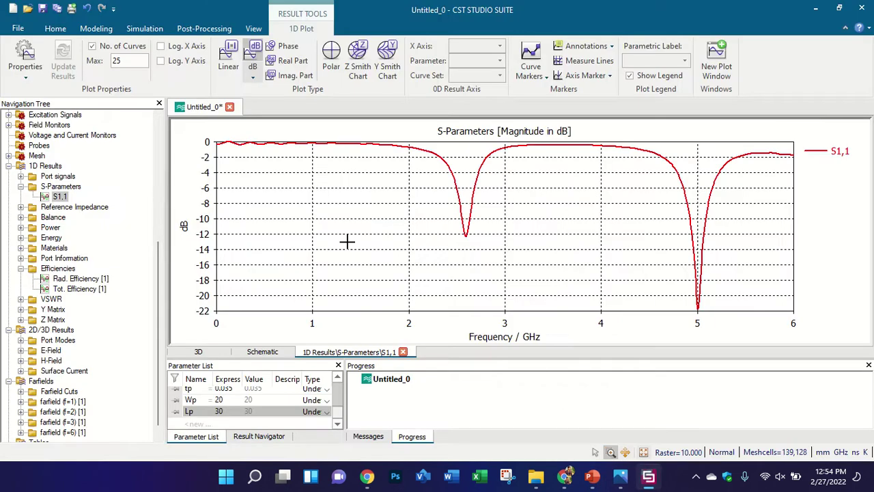
pyautogui.click(620, 477)
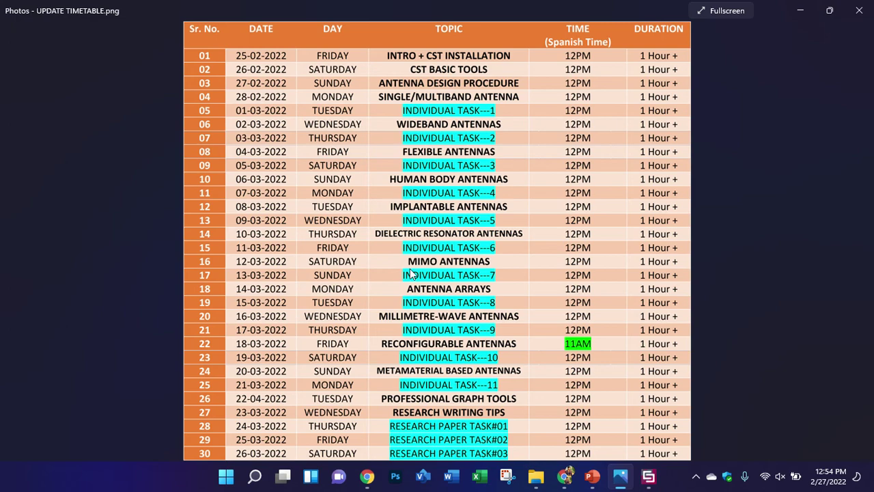
pyautogui.click(592, 476)
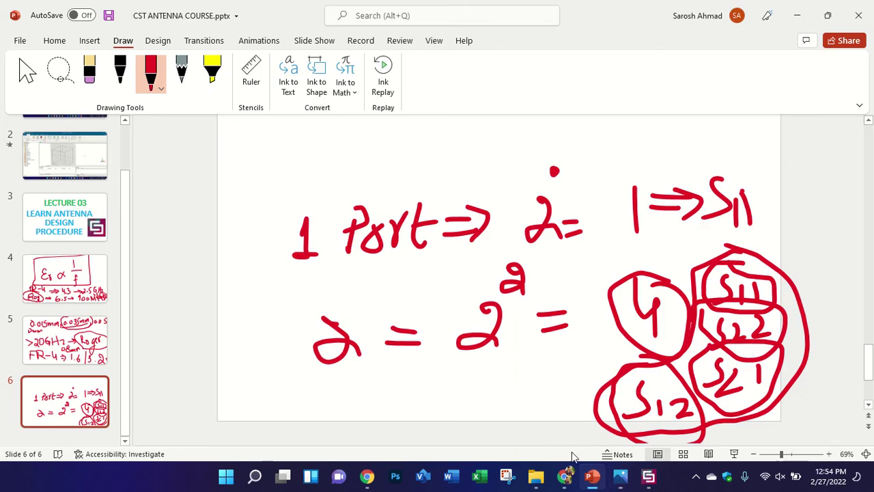
pyautogui.click(648, 476)
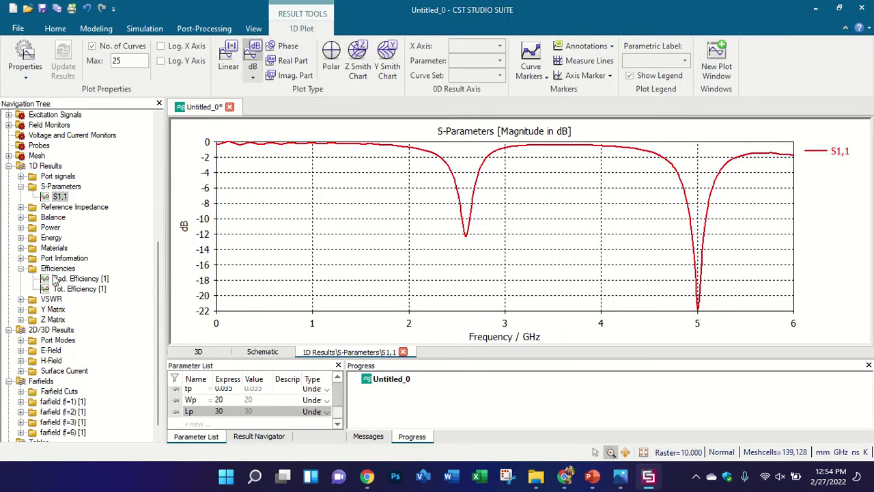
# View the VSWR1 curve from the VSWR results and return to the S1,1 plot.
pyautogui.click(37, 302)
pyautogui.click(21, 300)
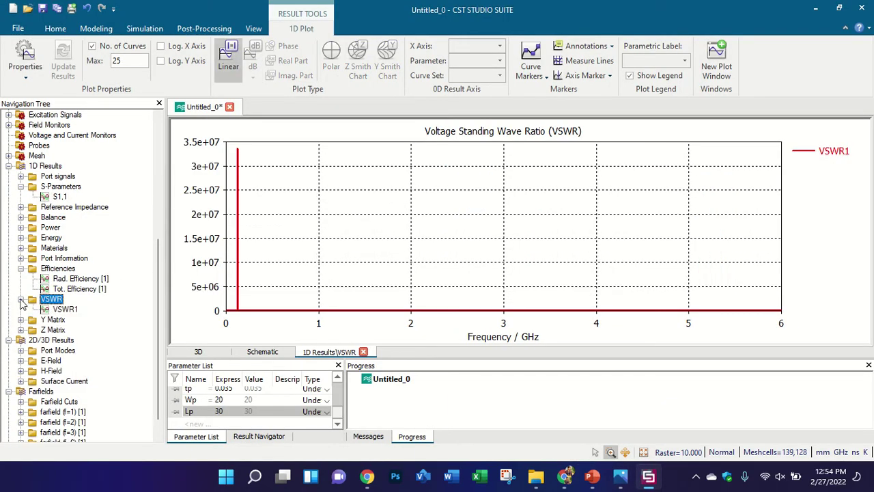
pyautogui.click(60, 308)
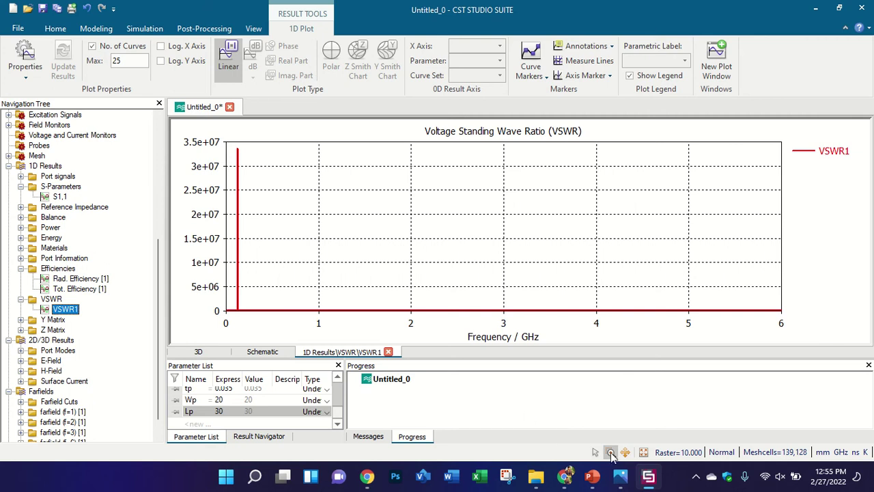
pyautogui.click(93, 197)
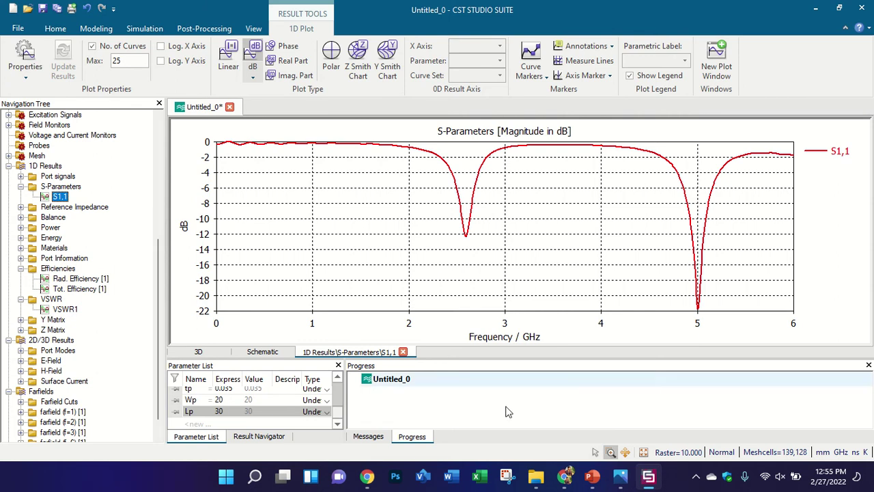
# Switch to the PowerPoint presentation and handwrite "S11 → -∞" in red ink above the one-port line on slide 6.
pyautogui.click(592, 477)
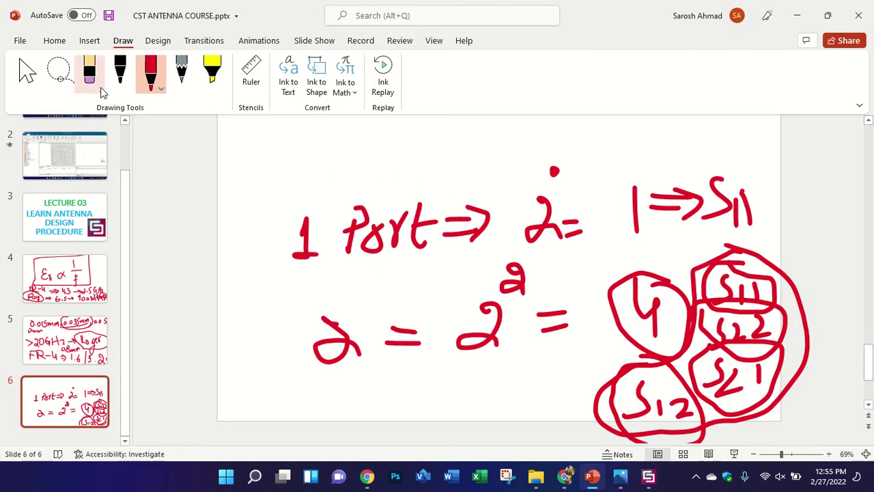
pyautogui.moveTo(275, 167); pyautogui.dragTo(246, 179)
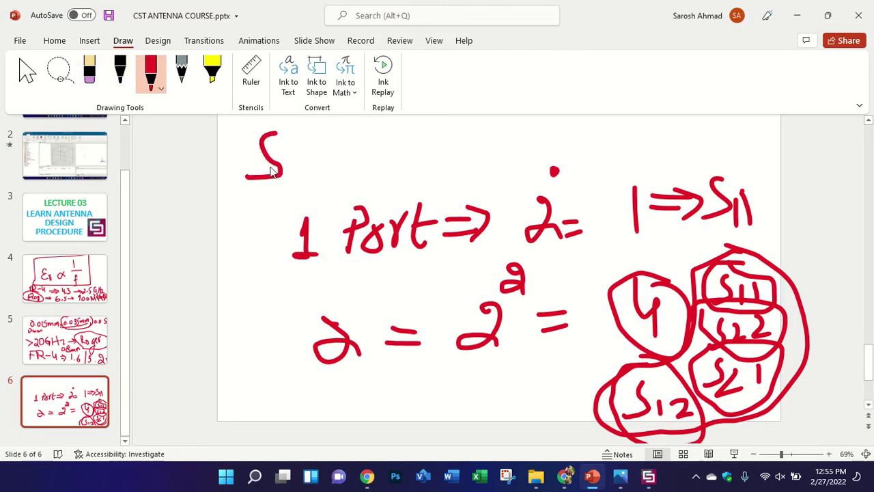
pyautogui.moveTo(295, 156); pyautogui.dragTo(299, 179)
pyautogui.moveTo(308, 156)
pyautogui.mouseDown()
pyautogui.moveTo(310, 179)
pyautogui.moveTo(338, 160)
pyautogui.moveTo(390, 157)
pyautogui.mouseUp()
pyautogui.moveTo(369, 145)
pyautogui.mouseDown()
pyautogui.moveTo(380, 150)
pyautogui.moveTo(382, 169)
pyautogui.moveTo(408, 155)
pyautogui.moveTo(455, 156)
pyautogui.moveTo(464, 145)
pyautogui.moveTo(455, 152)
pyautogui.mouseUp()
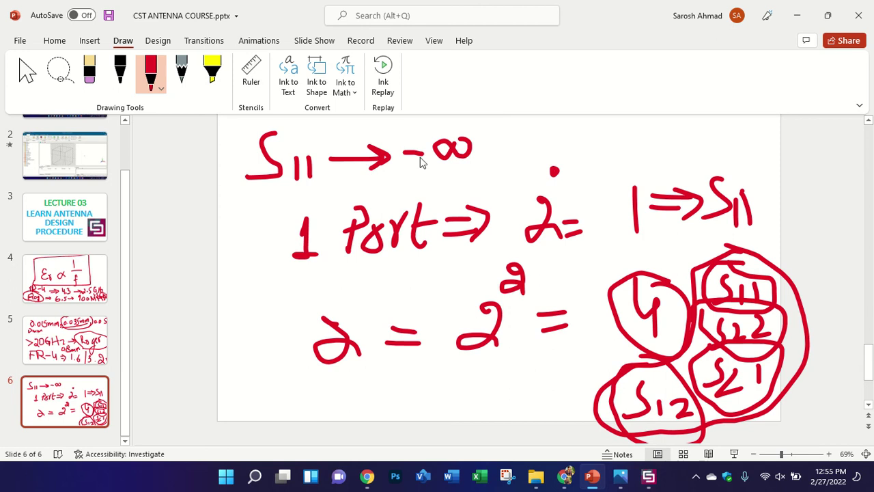
# Switch to CST Studio Suite and place two curve markers on the S1,1 curve, one on each side of the dip near 2.6 GHz.
pyautogui.click(648, 476)
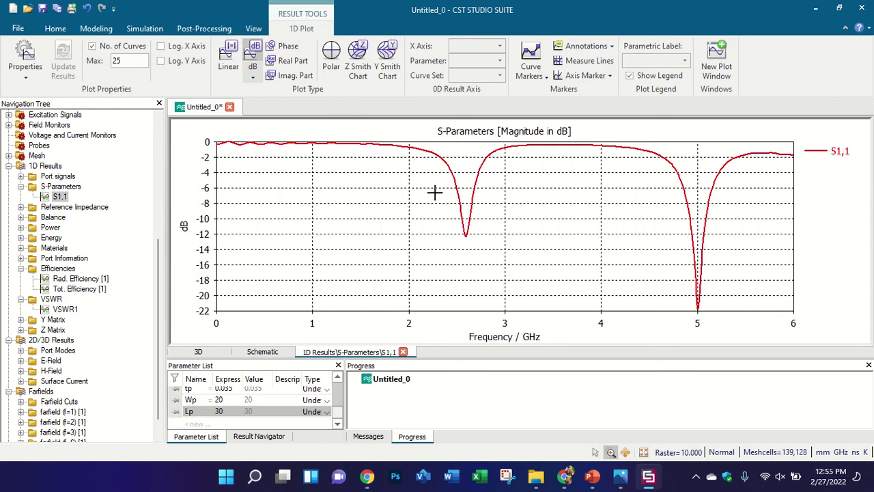
pyautogui.moveTo(212, 219); pyautogui.dragTo(297, 225)
pyautogui.rightClick(260, 169)
pyautogui.click(290, 178)
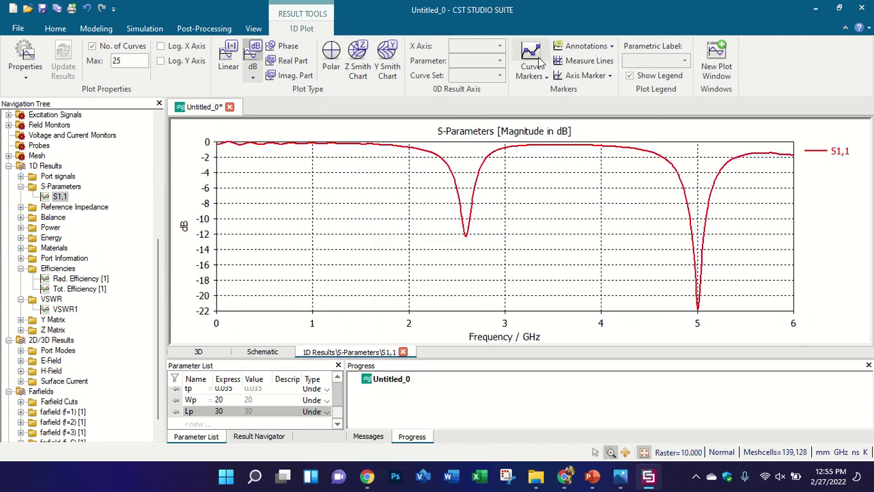
pyautogui.click(532, 60)
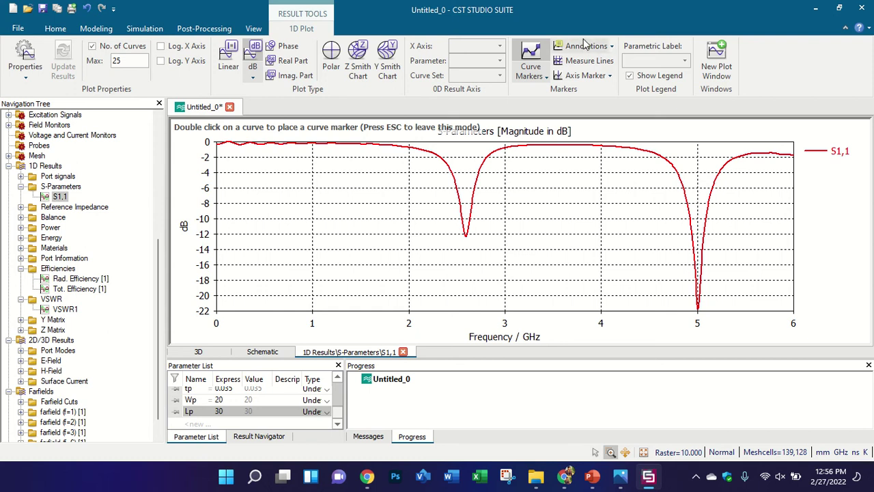
pyautogui.doubleClick(459, 203)
pyautogui.doubleClick(471, 203)
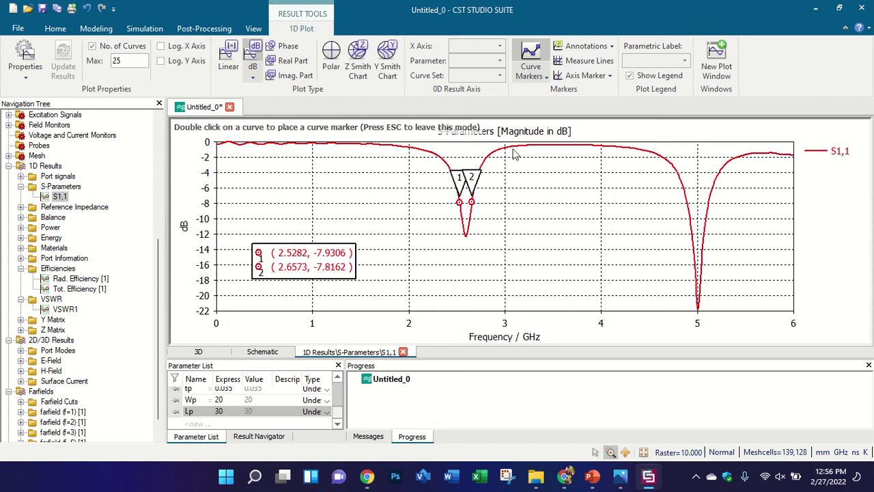
pyautogui.press('Escape')
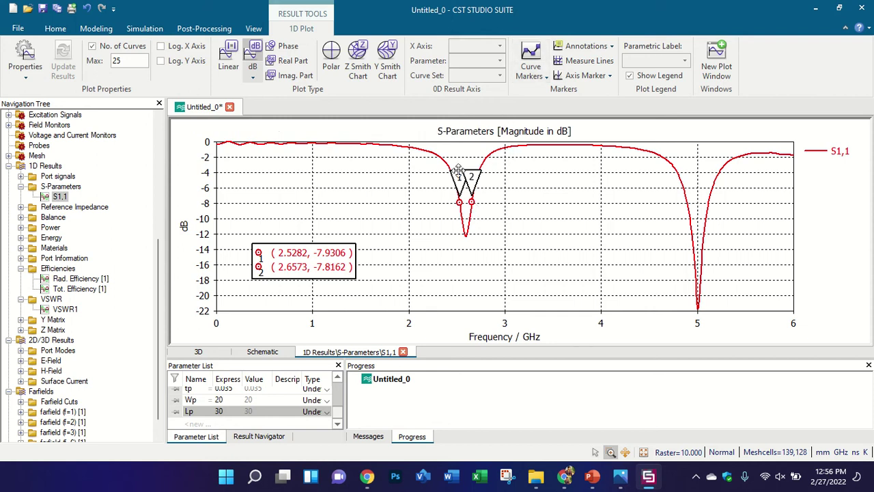
# Move the marker value box closer to the dip and shift both markers to about -10 dB, with marker 2 at 2.6325 GHz.
pyautogui.moveTo(305, 260); pyautogui.dragTo(359, 204)
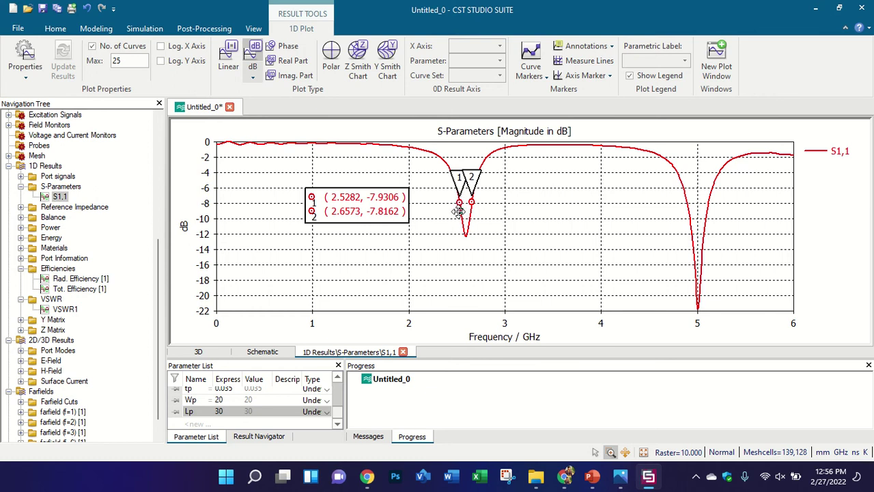
pyautogui.moveTo(458, 212)
pyautogui.mouseDown()
pyautogui.moveTo(462, 220)
pyautogui.moveTo(492, 220)
pyautogui.moveTo(469, 221)
pyautogui.mouseUp()
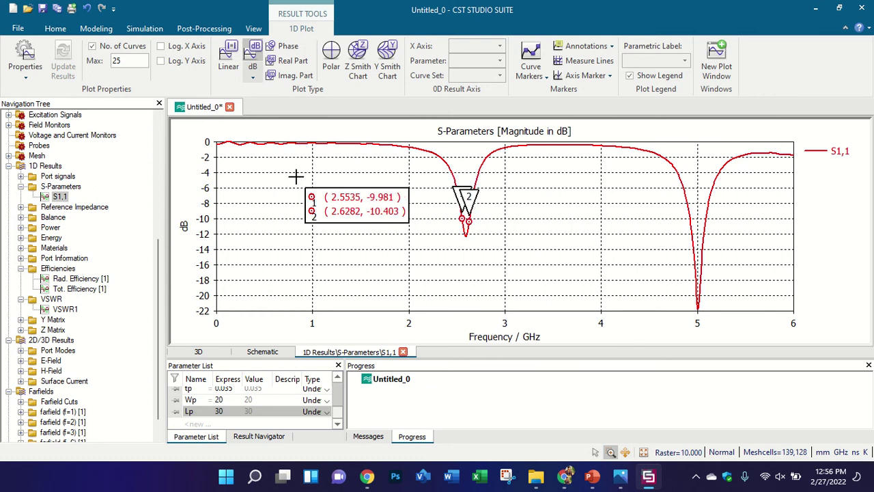
pyautogui.moveTo(296, 176); pyautogui.dragTo(530, 254)
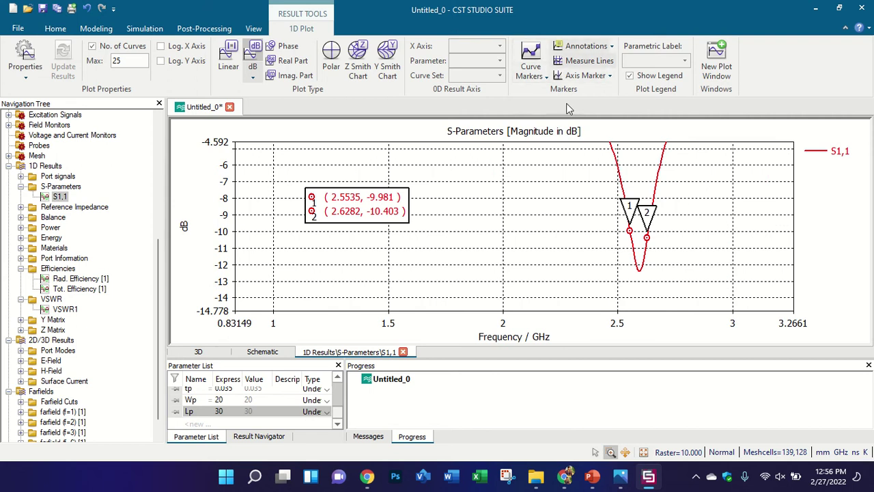
pyautogui.moveTo(648, 237); pyautogui.dragTo(661, 233)
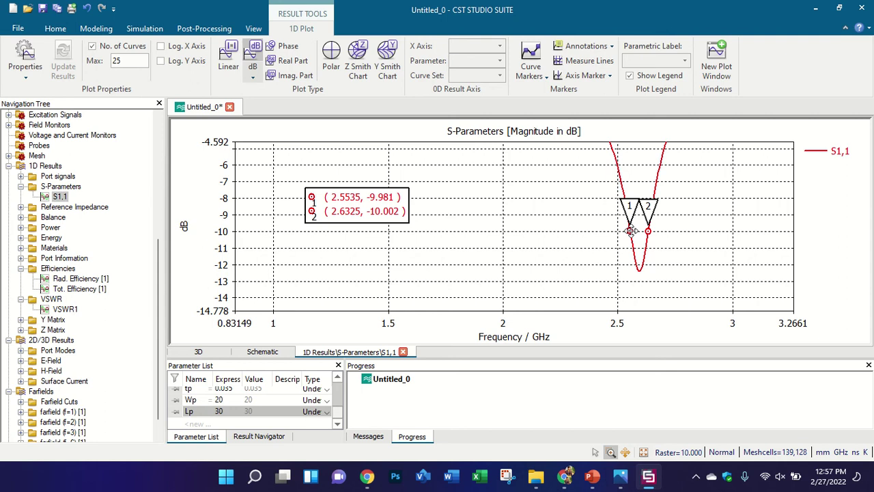
# Fine-tune marker 1 to 2.5539 GHz near -10 dB, move the value box beside the dip and turn both marker flags outward.
pyautogui.doubleClick(629, 231)
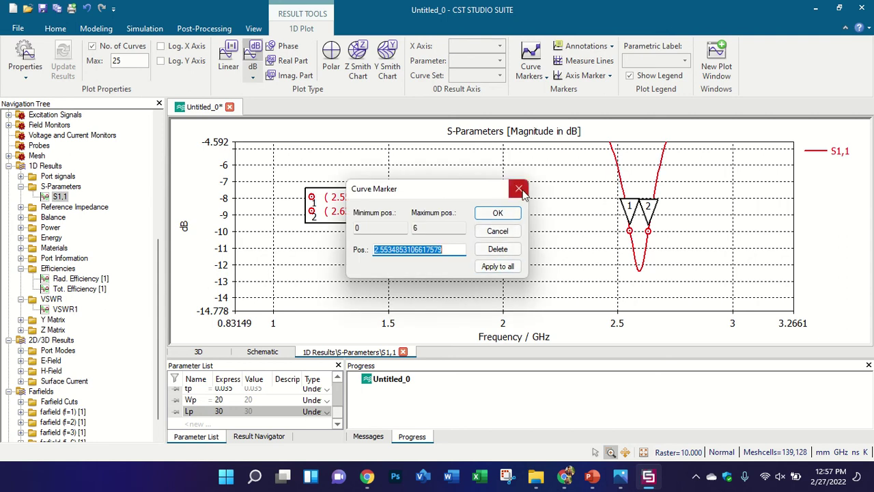
pyautogui.press('Return')
pyautogui.moveTo(392, 219); pyautogui.dragTo(509, 249)
pyautogui.moveTo(630, 205)
pyautogui.mouseDown()
pyautogui.moveTo(622, 227)
pyautogui.moveTo(589, 224)
pyautogui.moveTo(605, 226)
pyautogui.mouseUp()
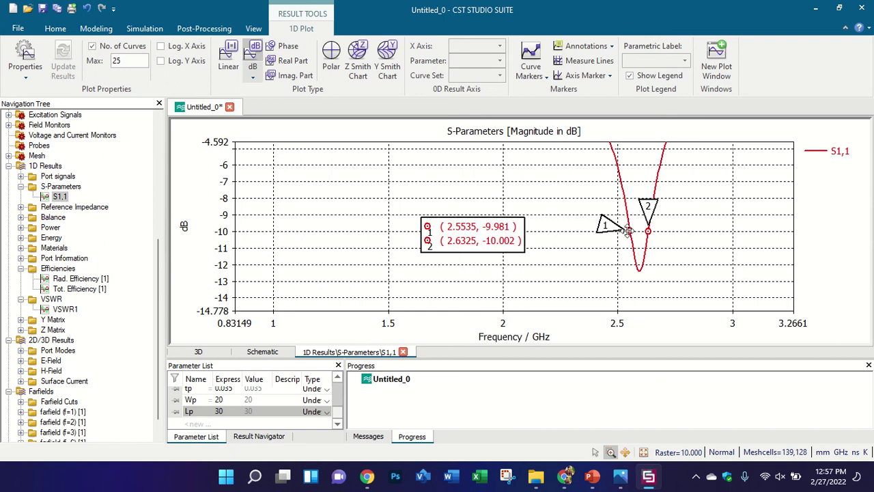
pyautogui.moveTo(629, 231); pyautogui.dragTo(630, 226)
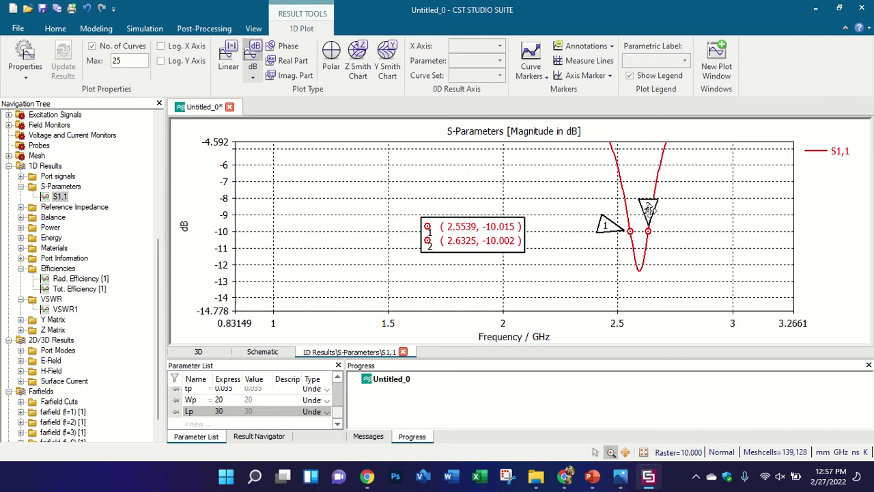
pyautogui.moveTo(652, 213); pyautogui.dragTo(673, 225)
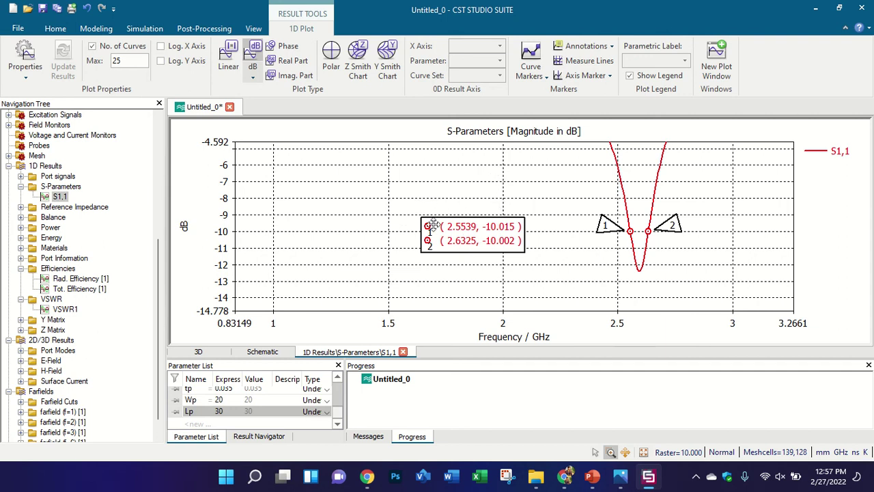
pyautogui.click(216, 30)
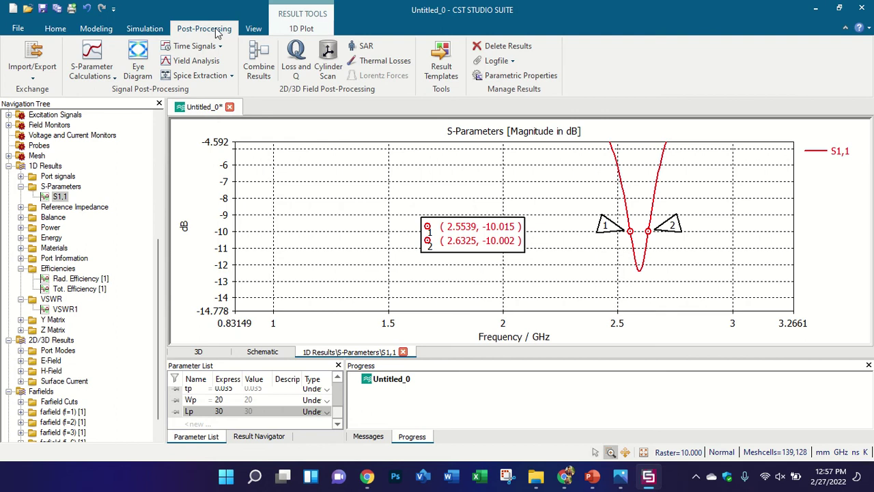
pyautogui.click(147, 29)
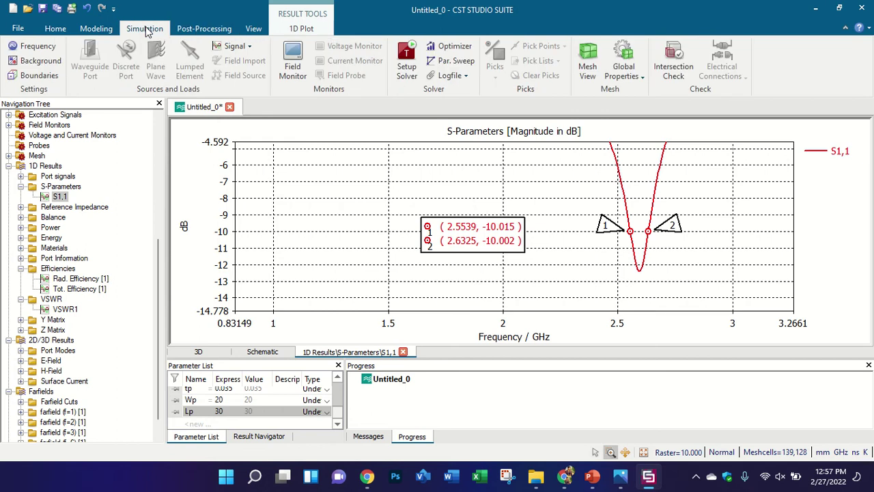
pyautogui.click(97, 29)
pyautogui.click(253, 29)
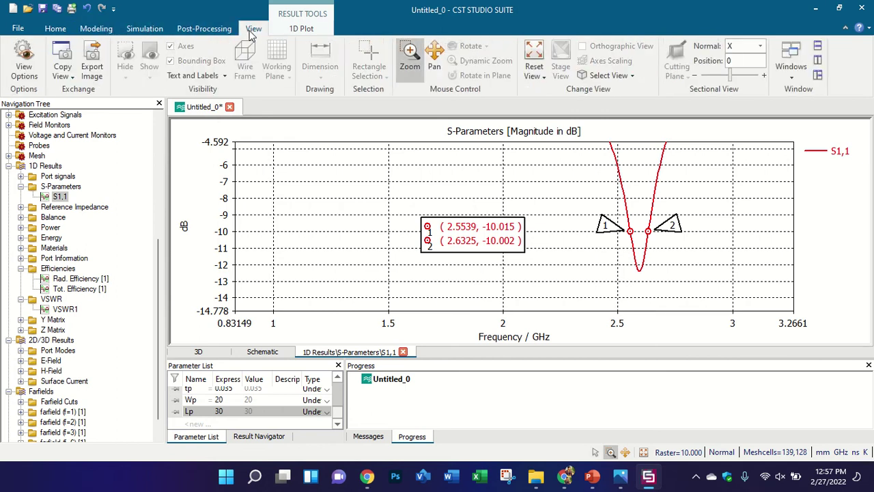
# Calculate the -10 dB bandwidth between the two markers with the calculator as 2.6325-2.5539.
pyautogui.click(55, 29)
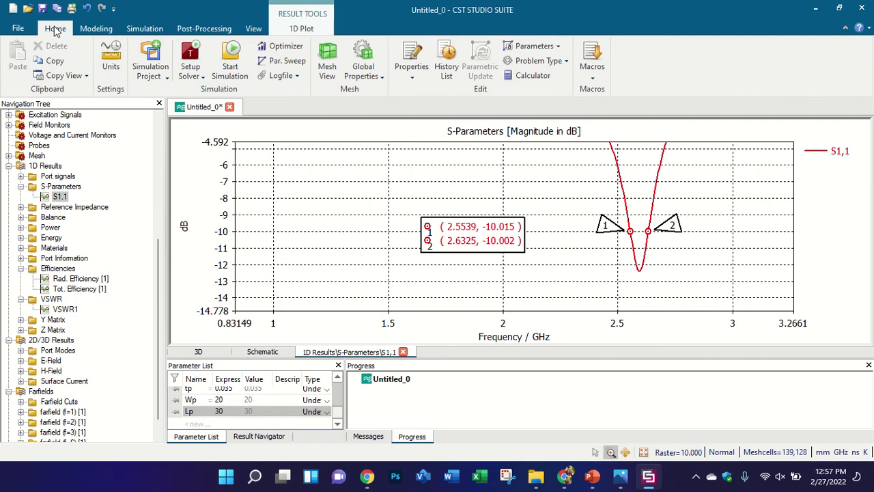
pyautogui.click(528, 75)
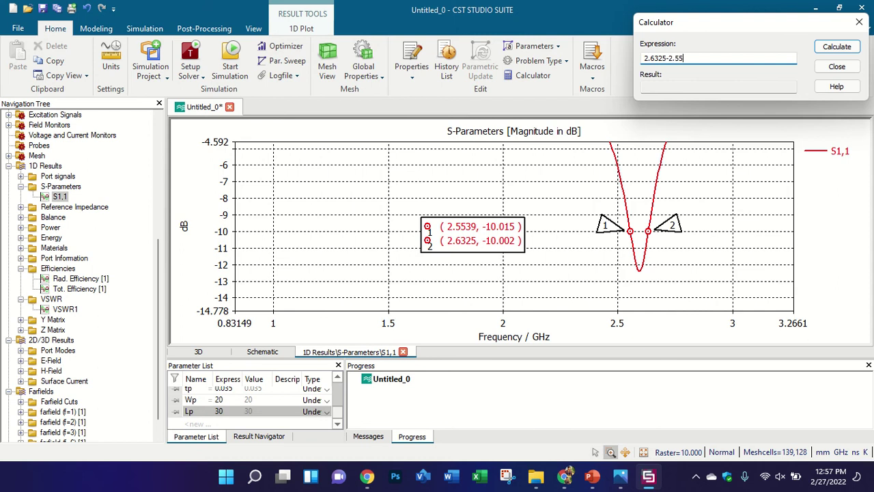
pyautogui.write('2.6325-2.5539')
pyautogui.click(837, 46)
pyautogui.moveTo(698, 86); pyautogui.dragTo(640, 87)
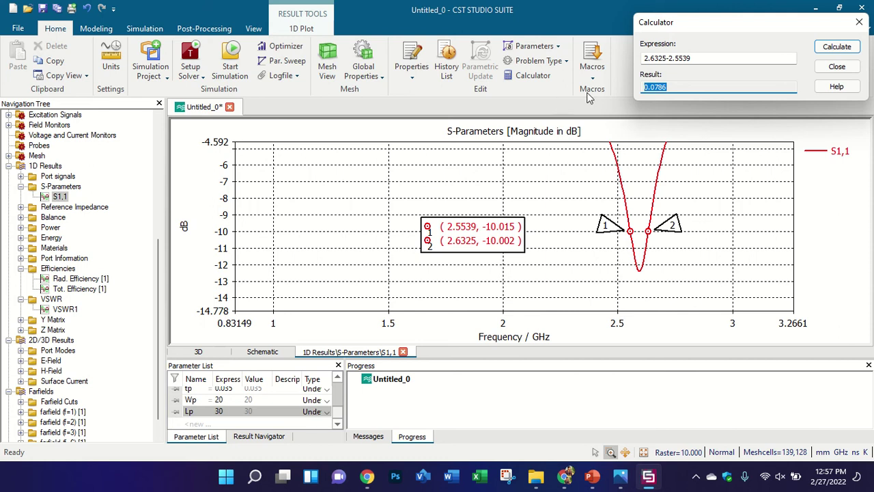
# Convert the calculated bandwidth to MHz in the calculator as 0.0786*1000 and close the calculator.
pyautogui.moveTo(675, 88); pyautogui.dragTo(610, 91)
pyautogui.click(662, 91)
pyautogui.moveTo(680, 87); pyautogui.dragTo(621, 86)
pyautogui.hotkey('ctrl', 'c')
pyautogui.moveTo(704, 58); pyautogui.dragTo(580, 69)
pyautogui.hotkey('ctrl', 'v')
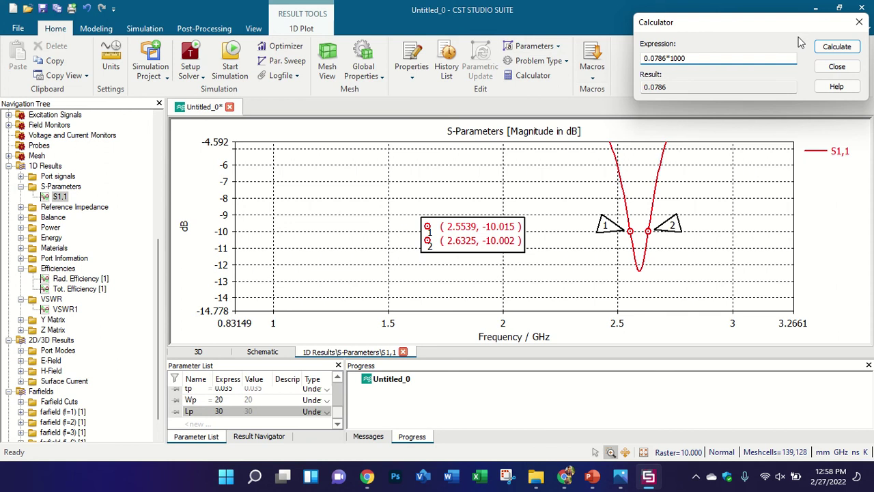
pyautogui.click(835, 48)
pyautogui.moveTo(666, 88); pyautogui.dragTo(627, 88)
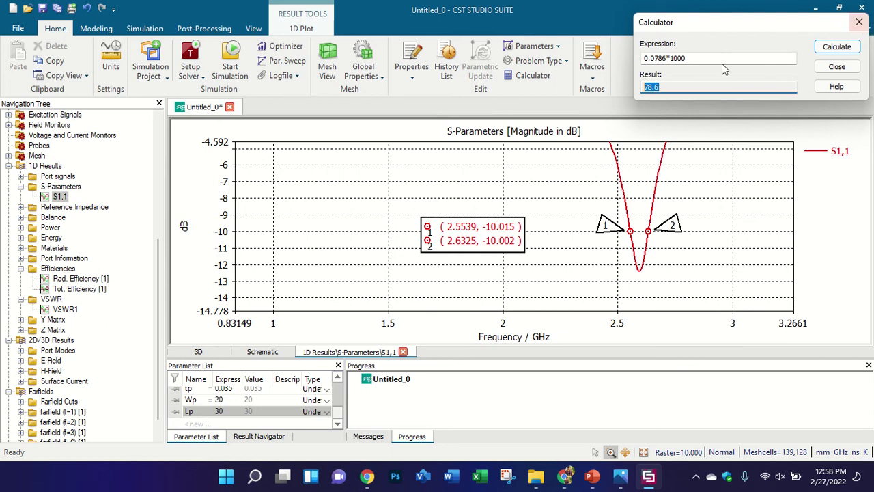
pyautogui.click(859, 22)
# Reset the S1,1 plot, enlarge the dip between about 1.9 and 3.1 GHz and lower the marker value box to the -10 dB level.
pyautogui.rightClick(513, 162)
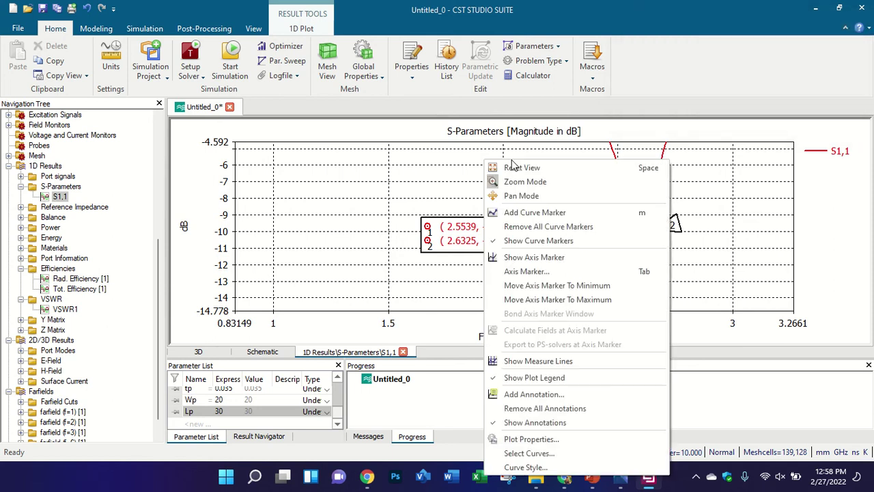
pyautogui.click(514, 165)
pyautogui.moveTo(513, 233)
pyautogui.mouseDown()
pyautogui.moveTo(406, 226)
pyautogui.moveTo(381, 197)
pyautogui.mouseUp()
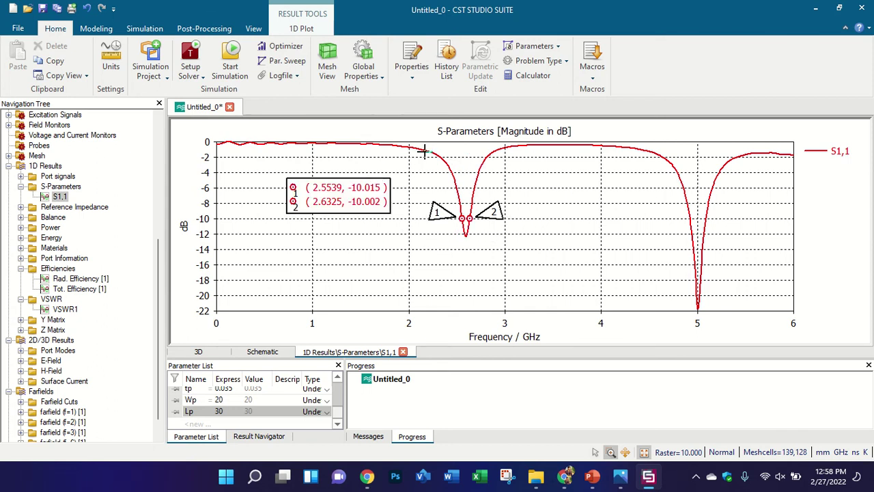
pyautogui.moveTo(401, 140); pyautogui.dragTo(515, 329)
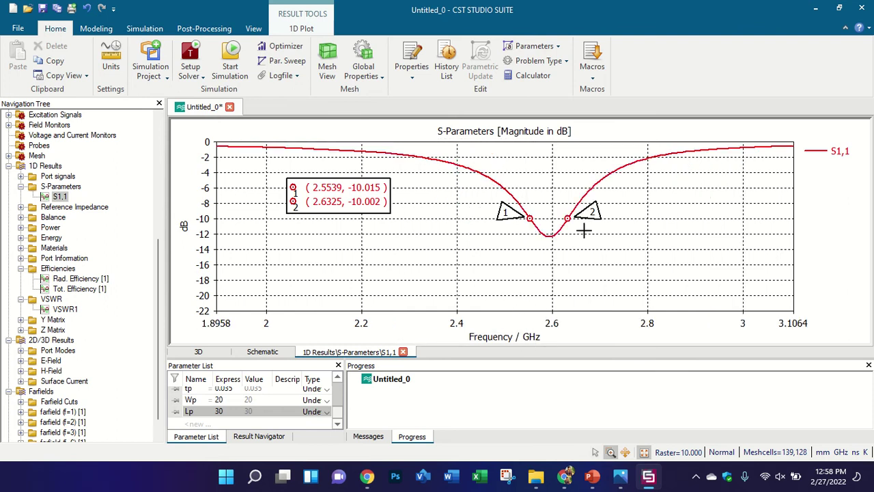
pyautogui.moveTo(360, 196); pyautogui.dragTo(360, 221)
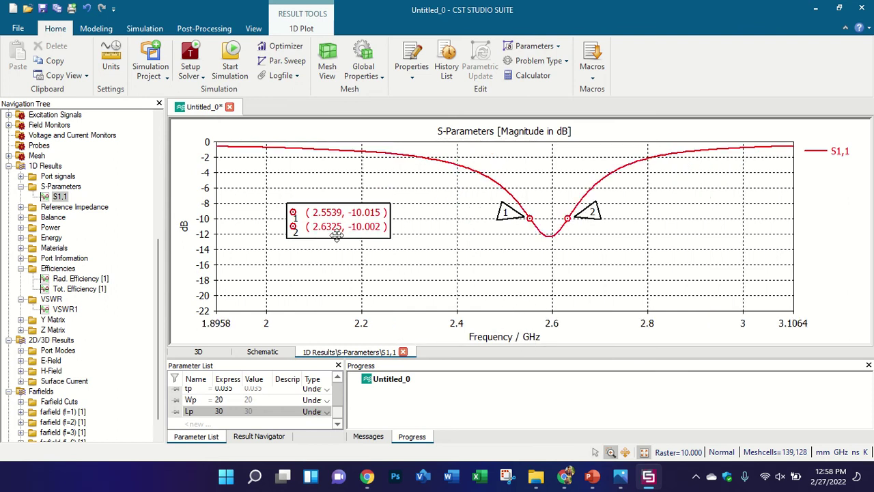
# Calculate the fractional bandwidth in the calculator as 0.0786/2.6.
pyautogui.click(527, 75)
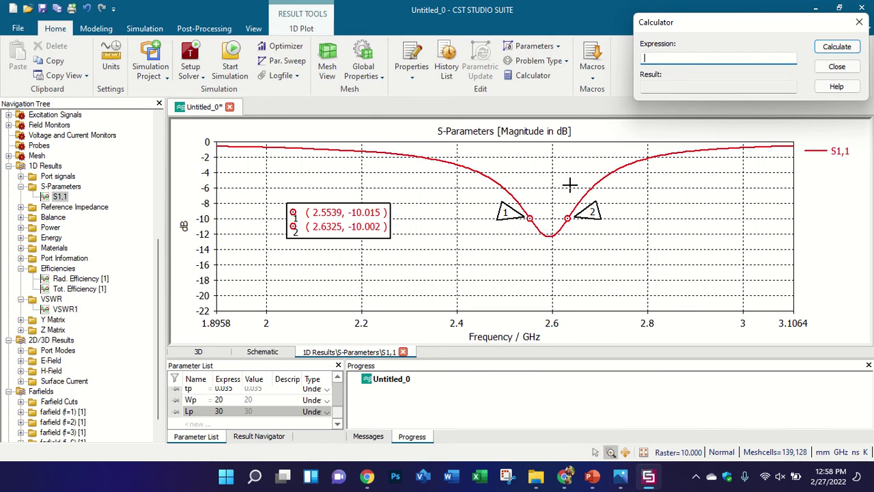
pyautogui.hotkey('ctrl', 'v')
pyautogui.write('/2.6')
pyautogui.click(819, 47)
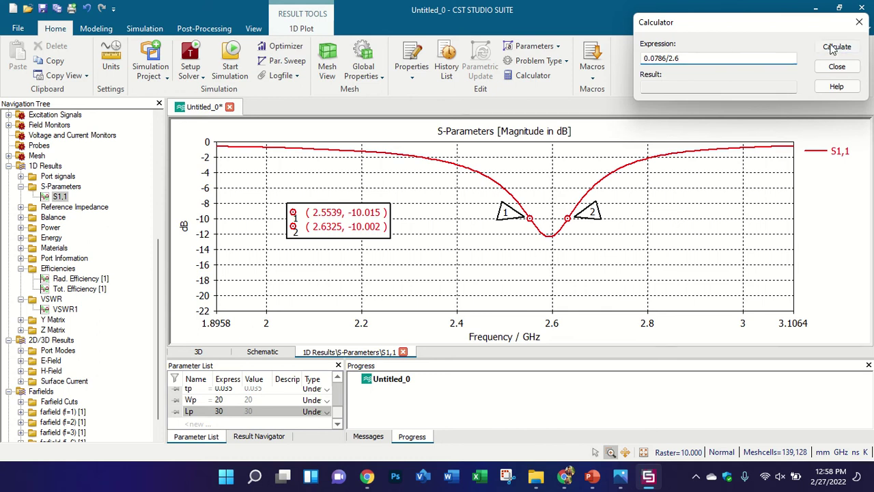
# Convert the fractional bandwidth to percent by reusing the result as the expression and multiplying it by 100.
pyautogui.doubleClick(721, 85)
pyautogui.hotkey('ctrl', 'c')
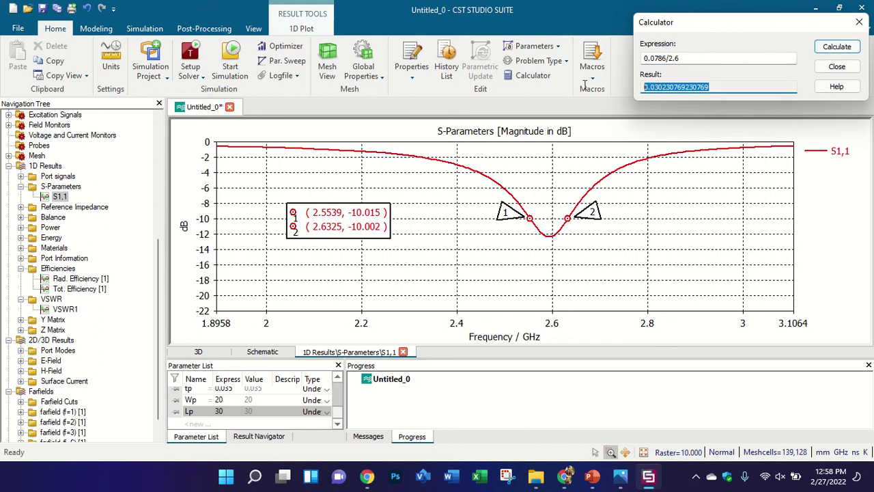
pyautogui.doubleClick(696, 57)
pyautogui.hotkey('ctrl', 'v')
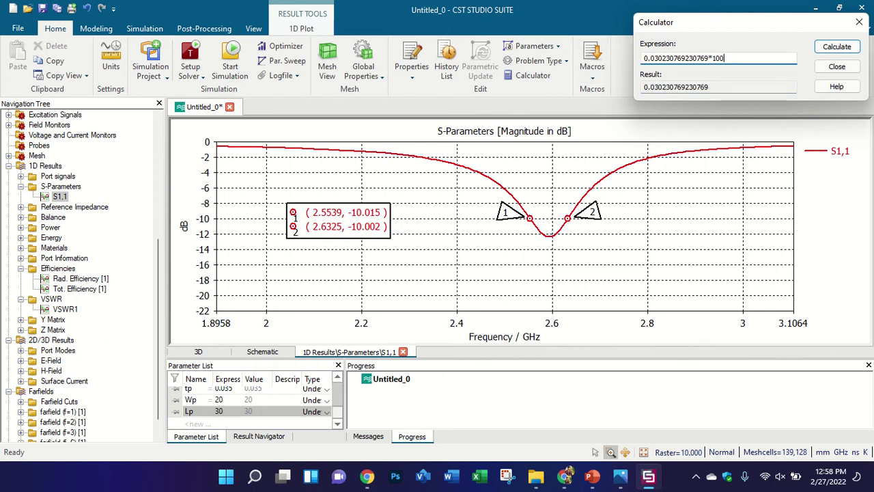
pyautogui.click(837, 47)
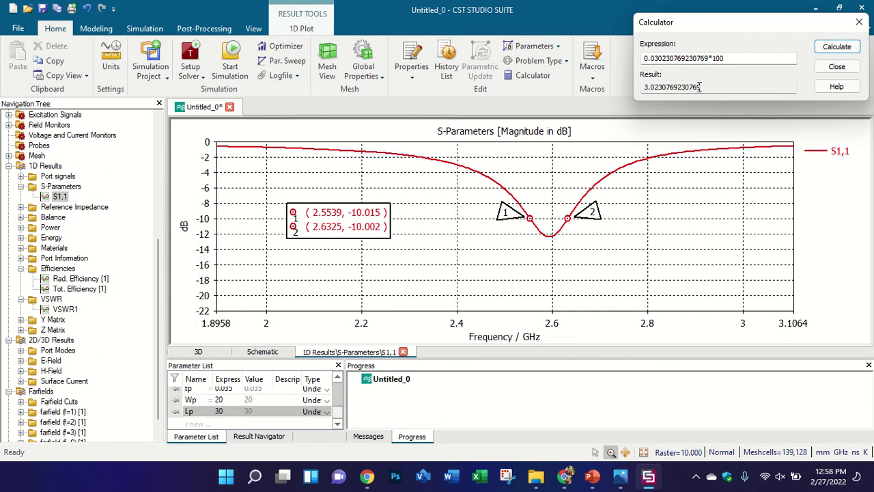
pyautogui.moveTo(728, 88); pyautogui.dragTo(632, 88)
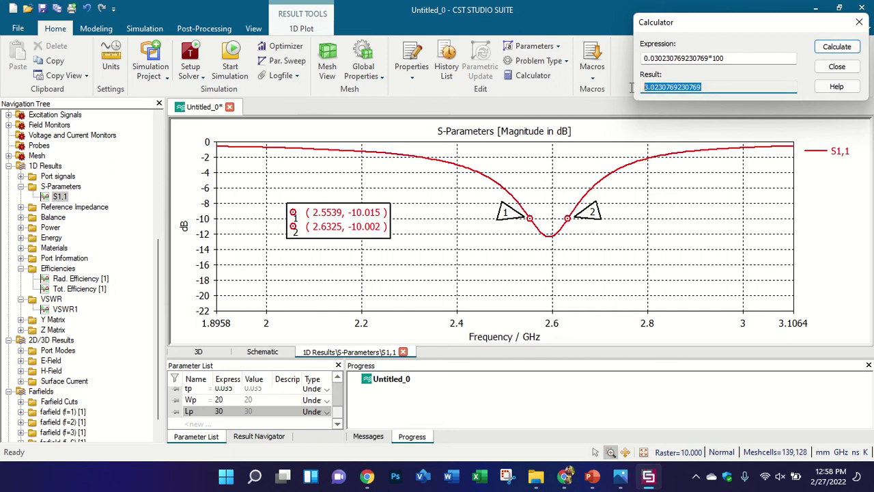
# Switch to PowerPoint and add a new blank slide after slide 6 for handwritten notes.
pyautogui.click(589, 477)
pyautogui.rightClick(70, 372)
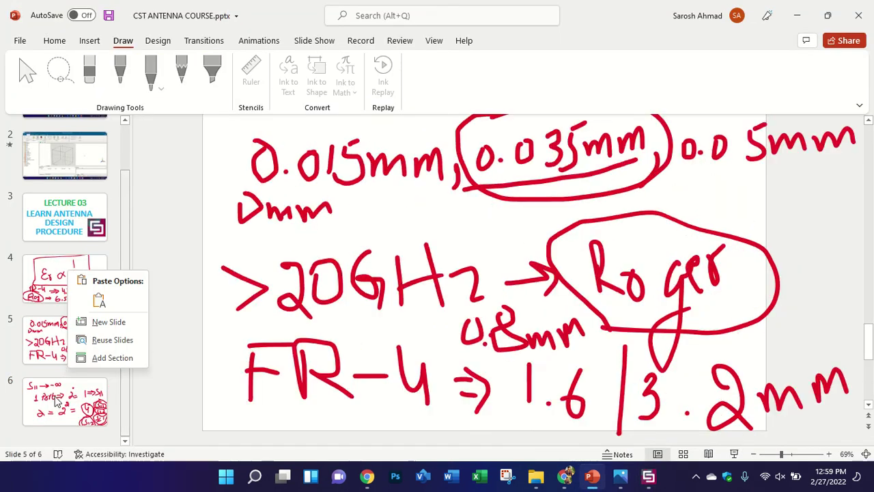
pyautogui.rightClick(57, 401)
pyautogui.click(96, 178)
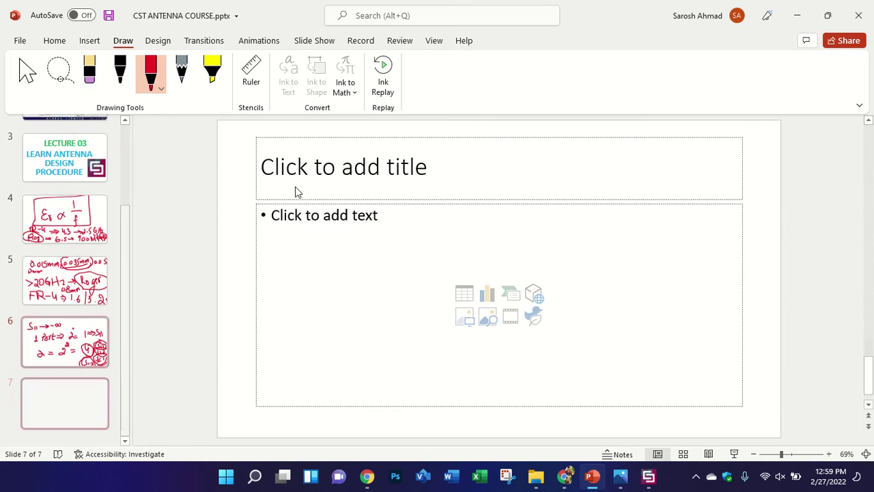
pyautogui.click(742, 203)
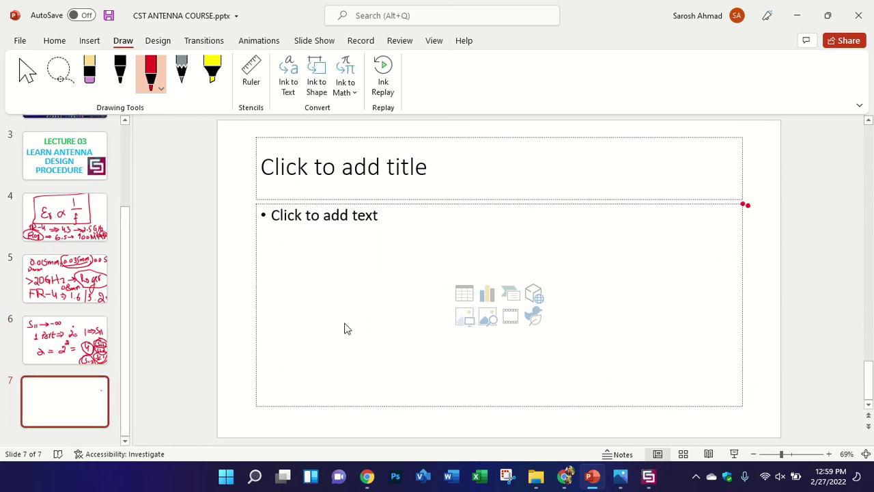
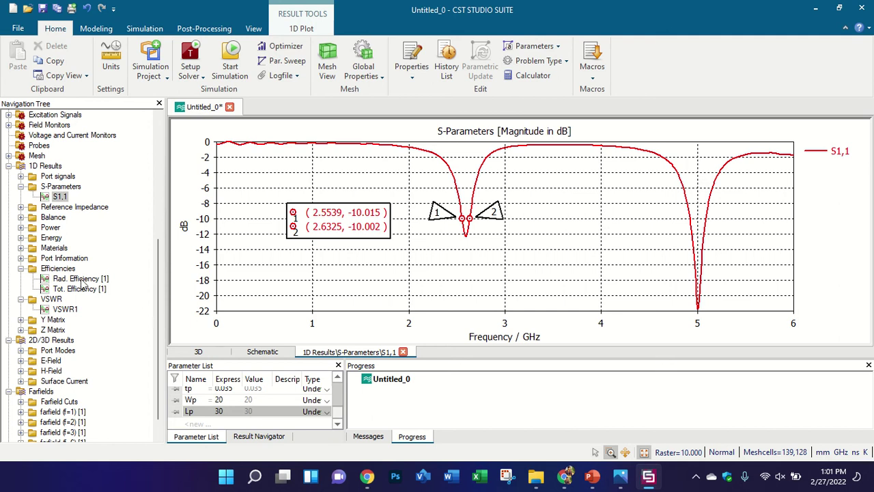
# Plot the radiation and total efficiency curves together and examine their marked values near 2 GHz.
pyautogui.scroll(5, 94, 266)
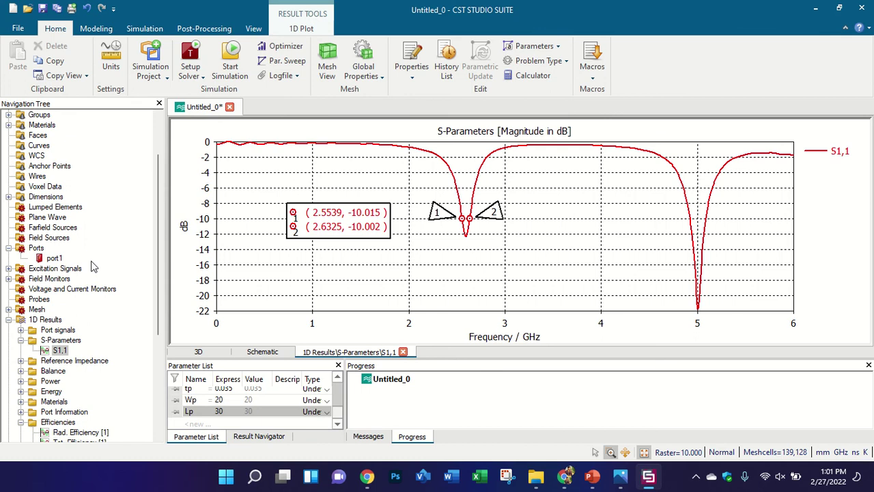
pyautogui.scroll(2, 93, 267)
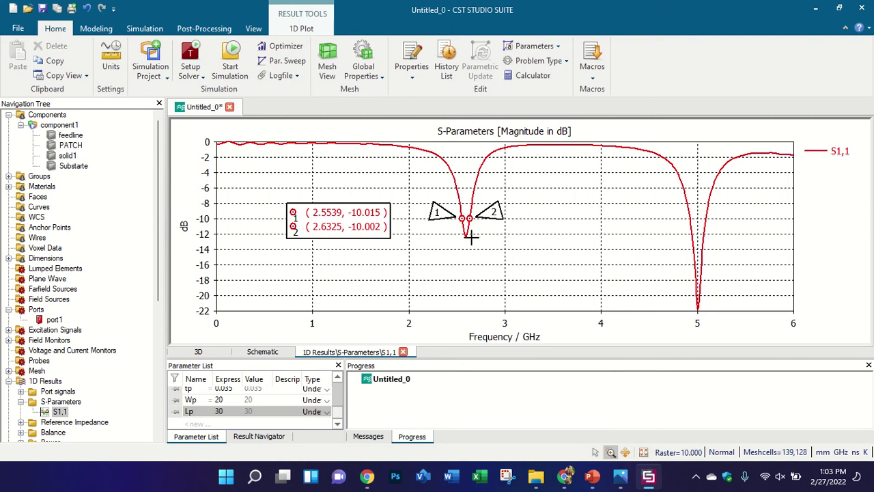
pyautogui.scroll(-6, 102, 328)
pyautogui.click(76, 301)
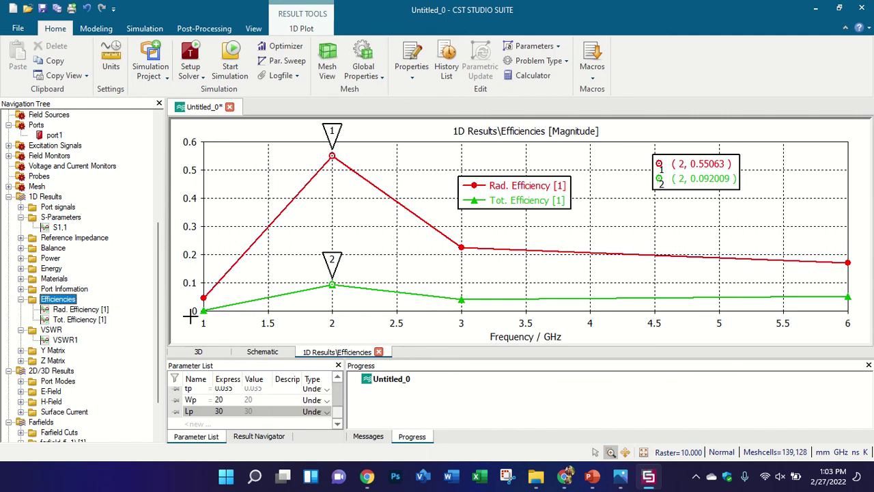
pyautogui.click(187, 121)
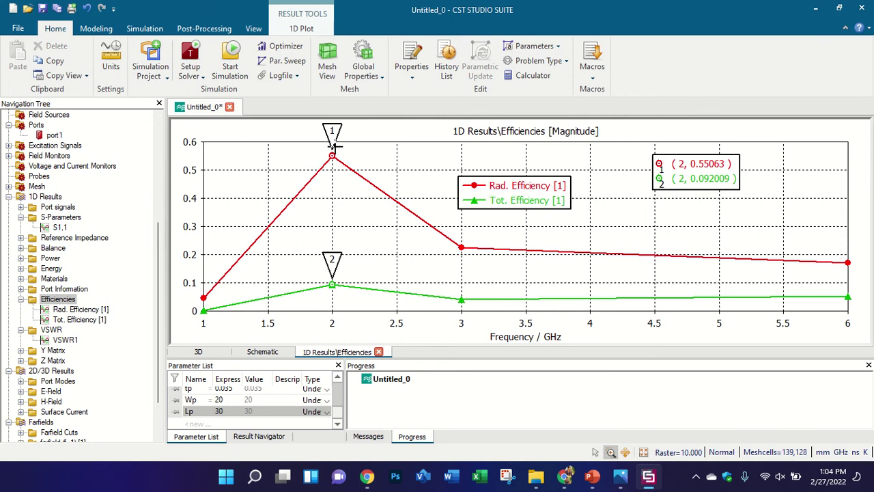
pyautogui.moveTo(331, 288); pyautogui.dragTo(330, 287)
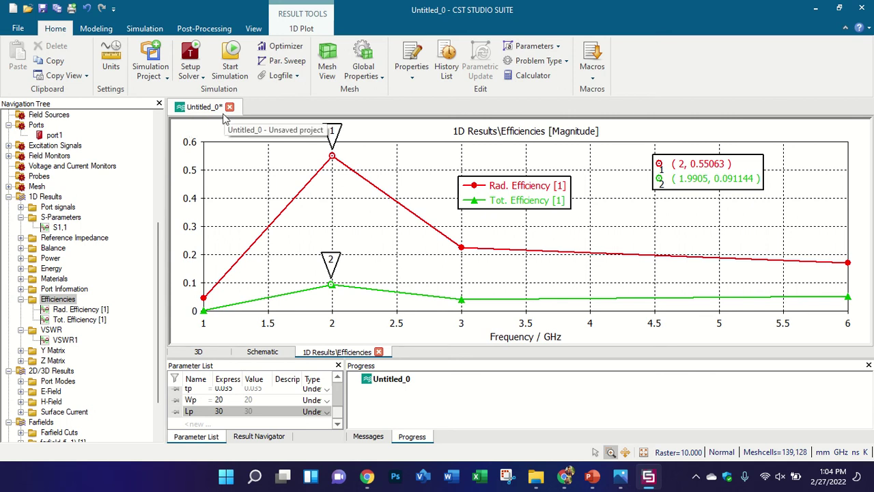
# Check the course timetable image in Photos and return to CST Studio Suite.
pyautogui.scroll(6, 114, 177)
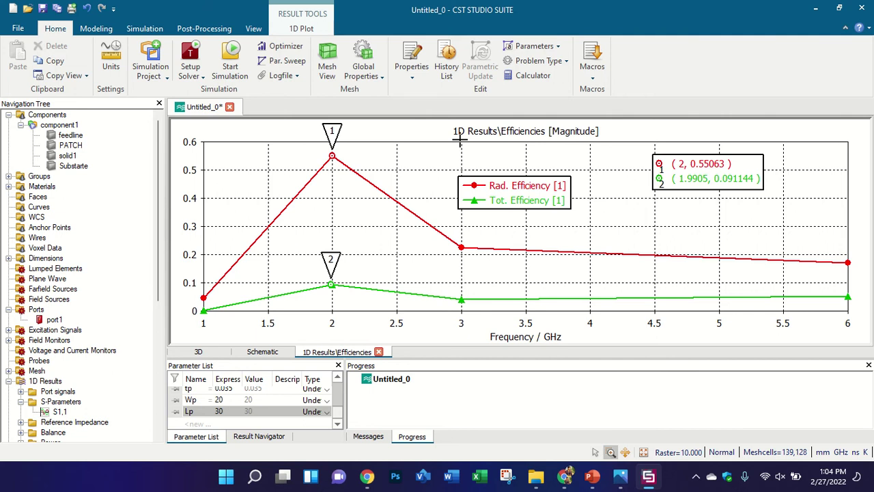
pyautogui.click(620, 476)
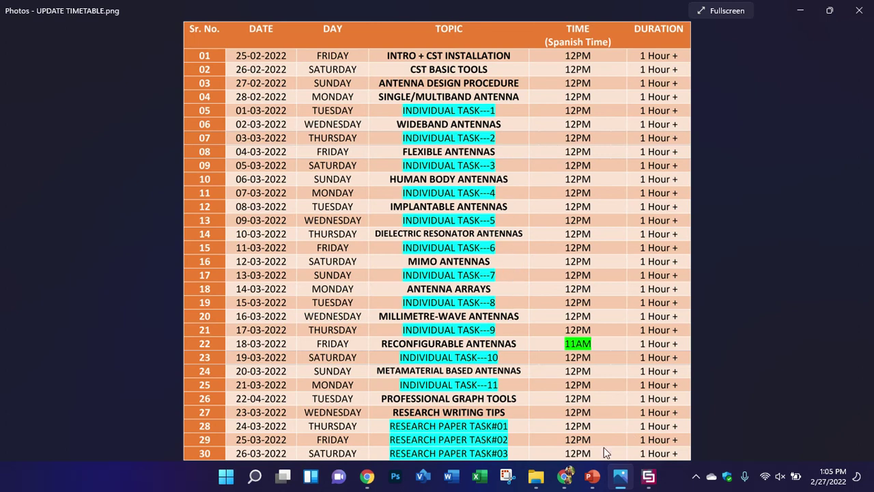
pyautogui.click(649, 476)
# Display the 3D model of component1 and examine the patch, feedline and substrate dimensions.
pyautogui.scroll(-7, 82, 311)
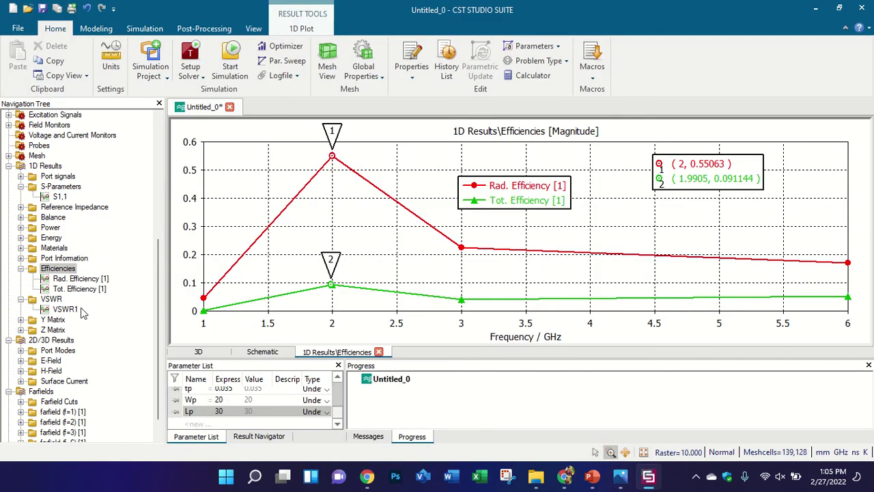
pyautogui.scroll(-1, 82, 311)
pyautogui.scroll(12, 82, 311)
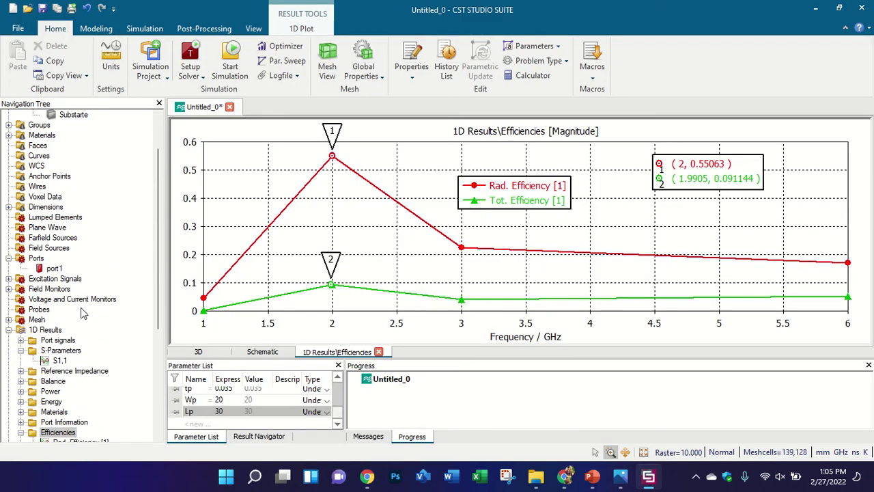
pyautogui.click(60, 125)
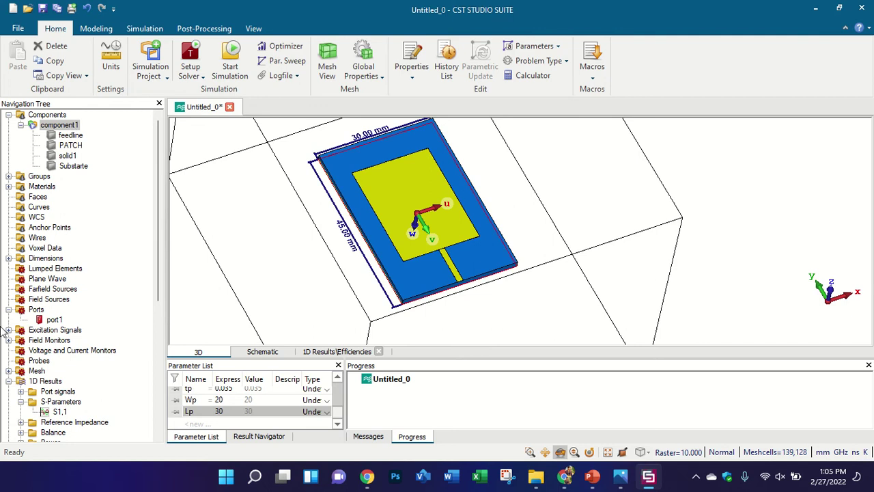
pyautogui.scroll(-6, 88, 313)
pyautogui.scroll(-2, 89, 315)
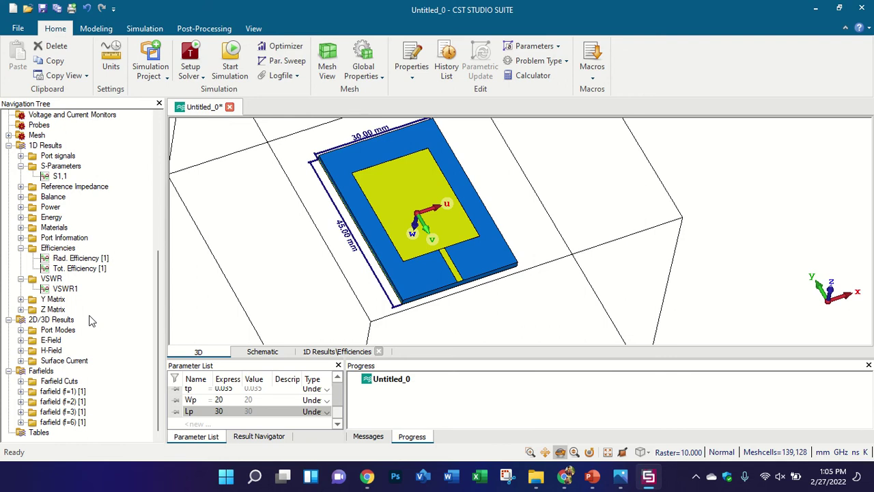
pyautogui.scroll(2, 475, 184)
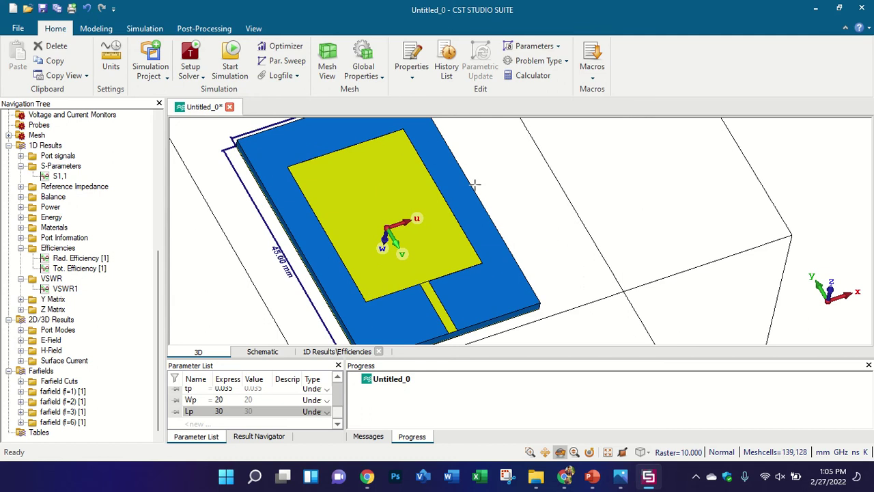
pyautogui.scroll(-2, 379, 230)
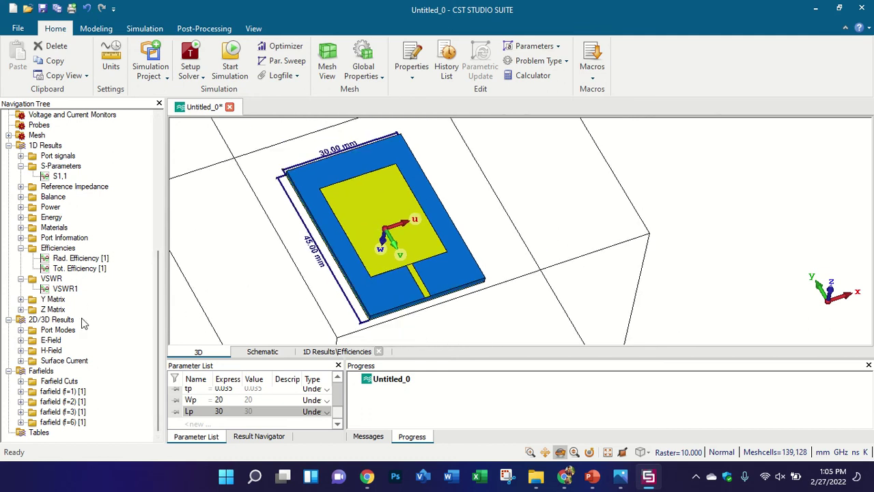
# Reopen the S1,1 plot and remove all of its curve markers.
pyautogui.click(88, 176)
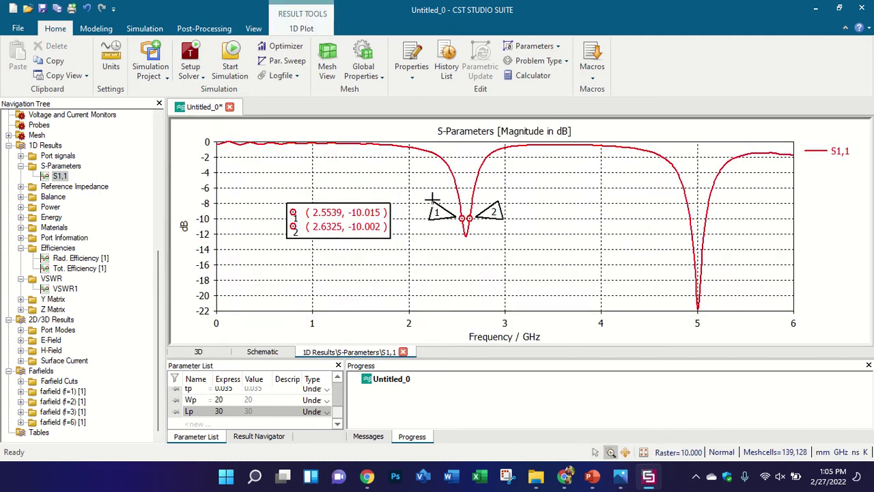
pyautogui.click(310, 26)
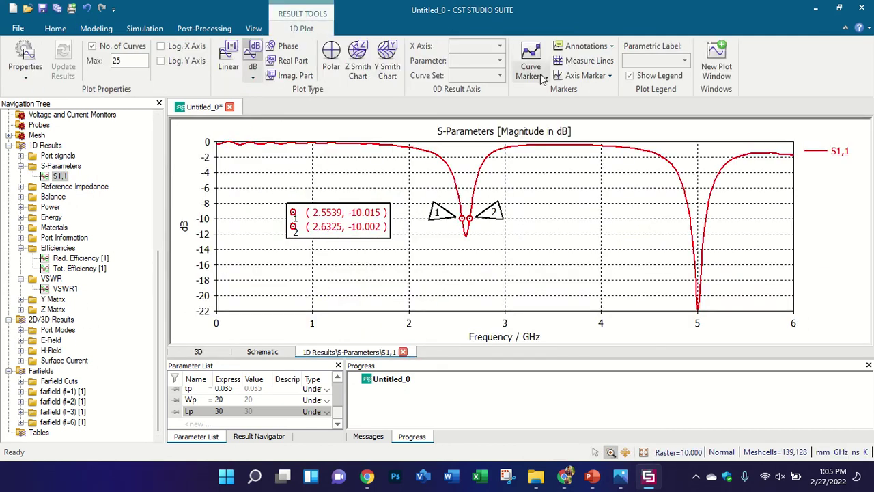
pyautogui.click(549, 82)
pyautogui.click(550, 103)
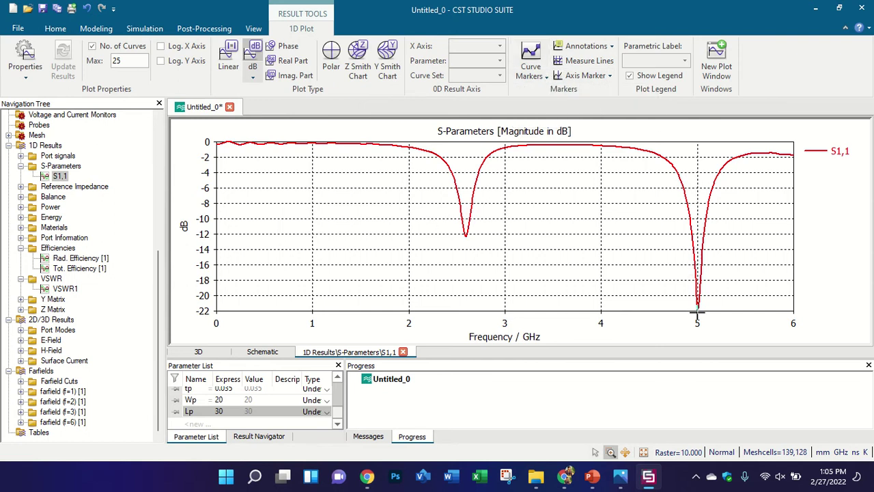
# Return from the S1,1 plot to the 3D model of component1.
pyautogui.scroll(5, 48, 160)
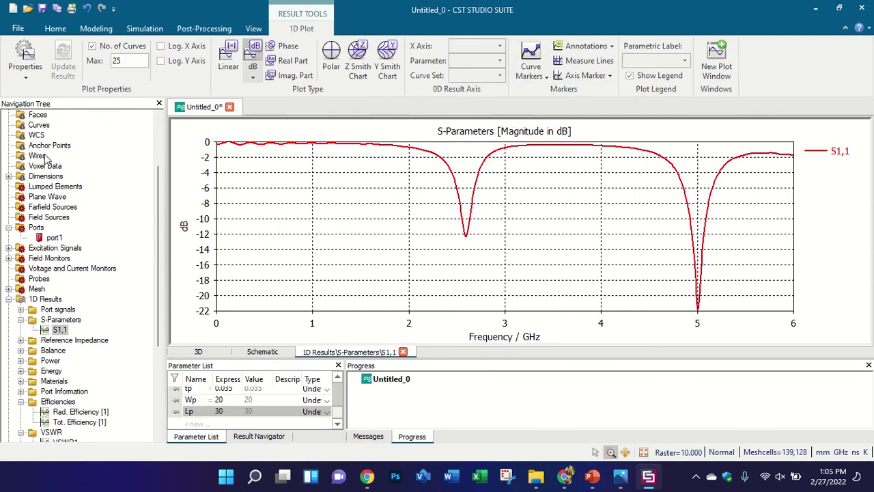
pyautogui.scroll(3, 61, 137)
pyautogui.click(60, 125)
pyautogui.press('ctrl')
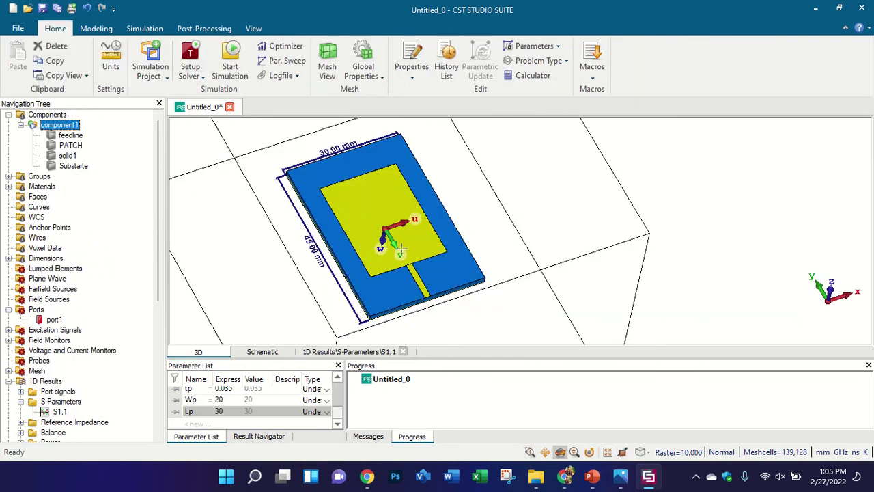
pyautogui.scroll(-4, 88, 396)
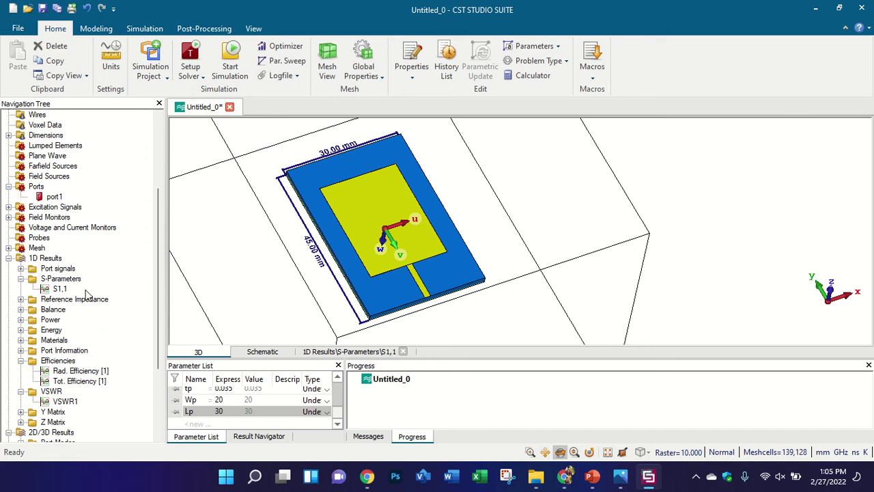
# Reopen the S1,1 plot and list the available Surface Current results.
pyautogui.click(82, 280)
pyautogui.click(62, 289)
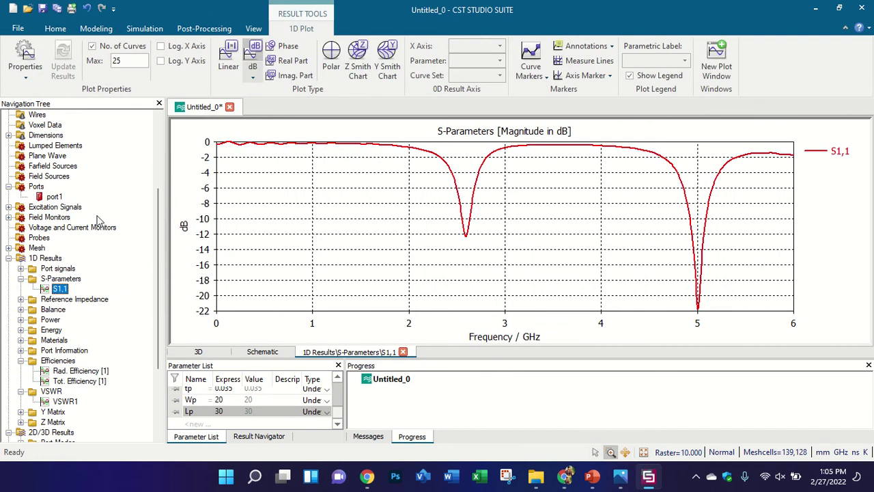
pyautogui.scroll(-3, 63, 245)
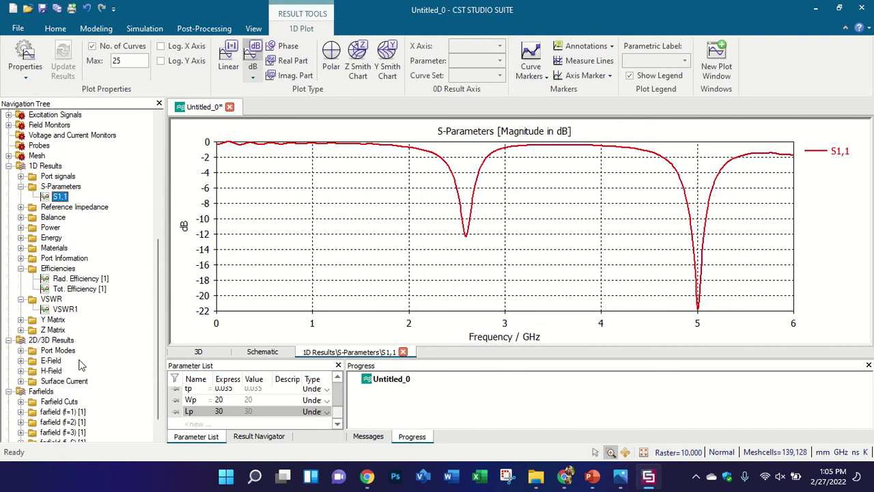
pyautogui.scroll(-1, 58, 376)
pyautogui.click(21, 361)
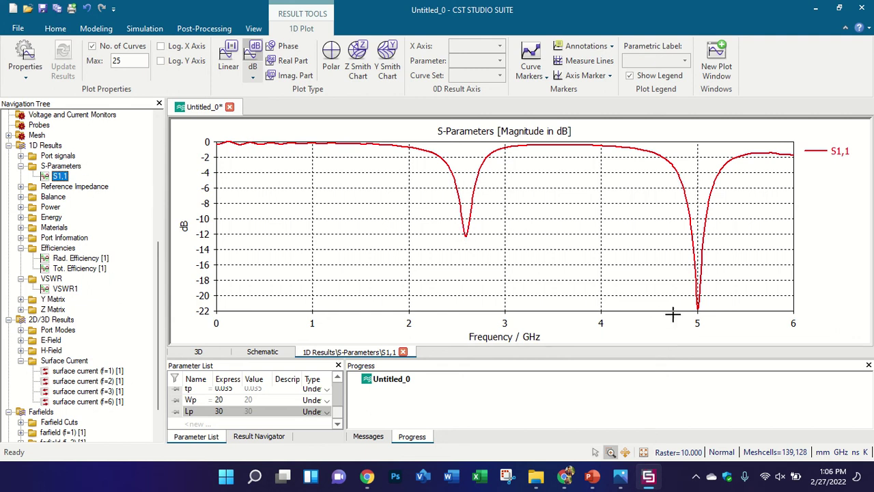
# Add an H-Field and Surface current monitor at a frequency of 2.6 GHz.
pyautogui.click(205, 28)
pyautogui.click(140, 29)
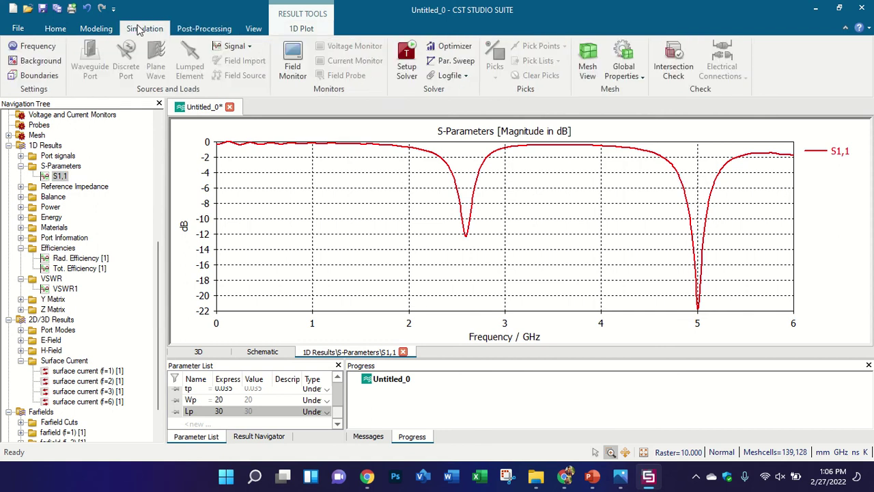
pyautogui.click(290, 71)
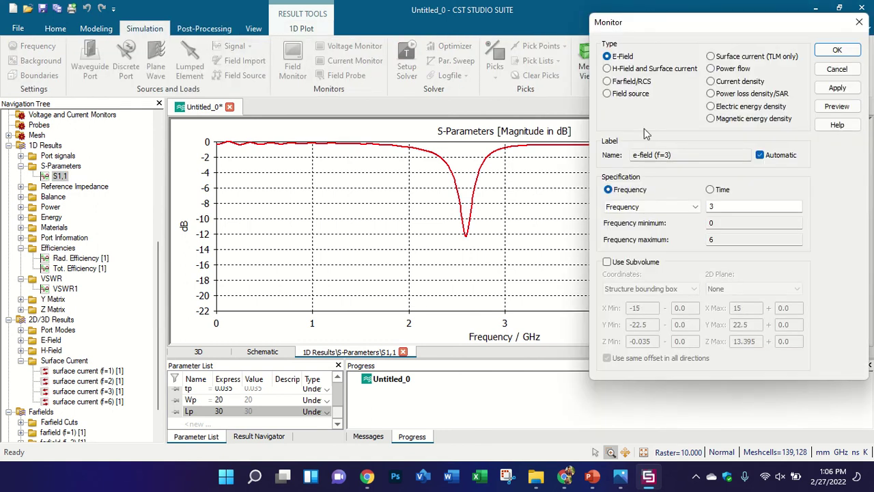
pyautogui.click(642, 70)
pyautogui.doubleClick(711, 206)
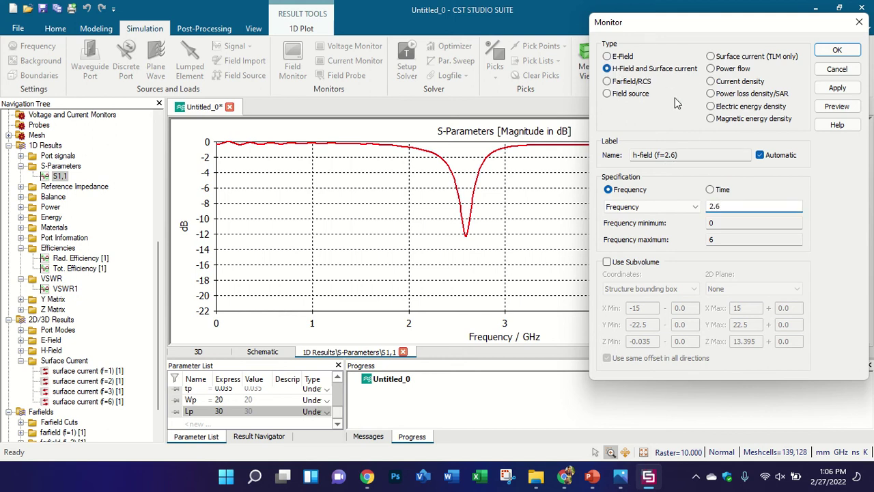
pyautogui.write('2.6')
pyautogui.click(837, 87)
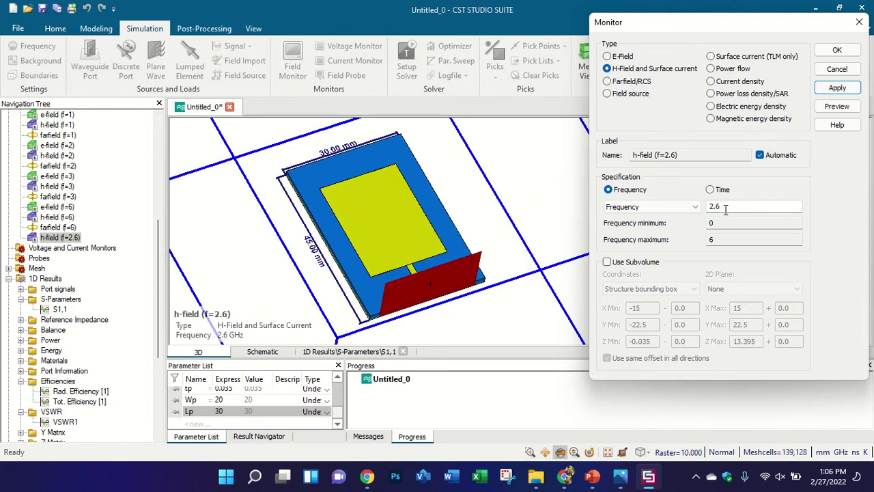
# Add another H-Field and Surface current monitor at 5 GHz, accepting replacement of the duplicate, and finish monitor setup.
pyautogui.doubleClick(738, 205)
pyautogui.write('5')
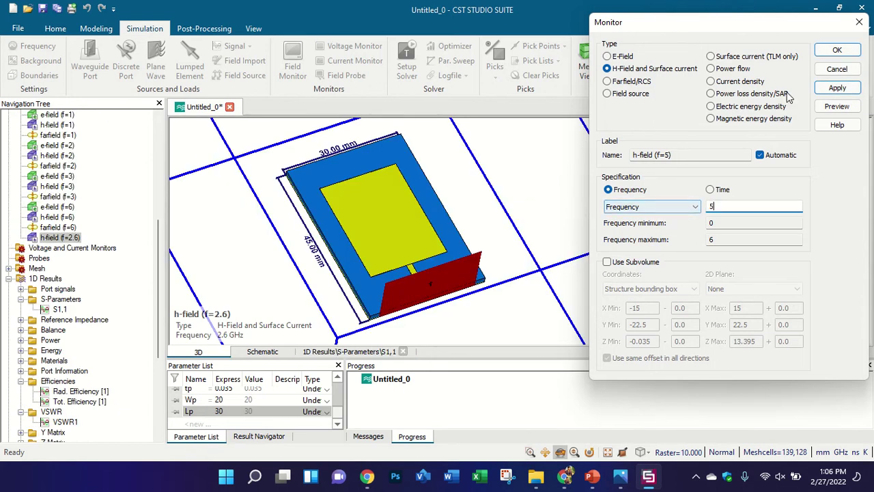
pyautogui.click(839, 91)
pyautogui.click(843, 51)
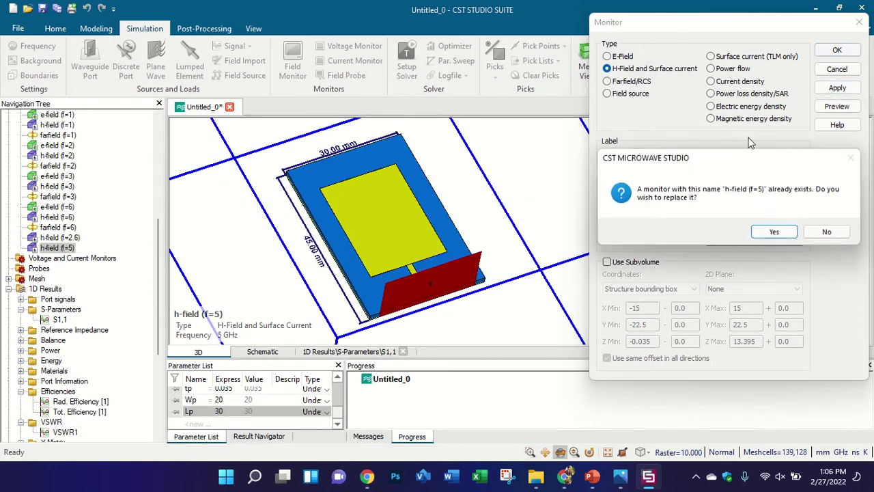
pyautogui.click(775, 232)
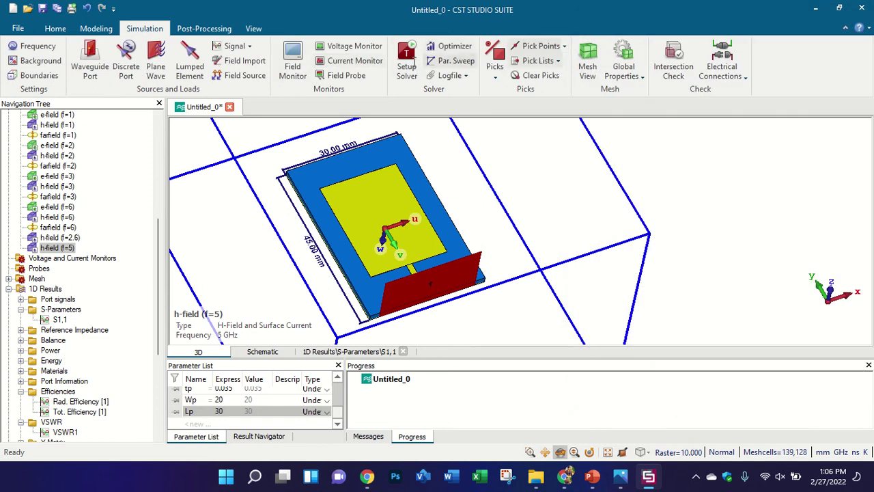
# Run the time domain solver to recompute the antenna with the added field monitors.
pyautogui.scroll(-6, 68, 295)
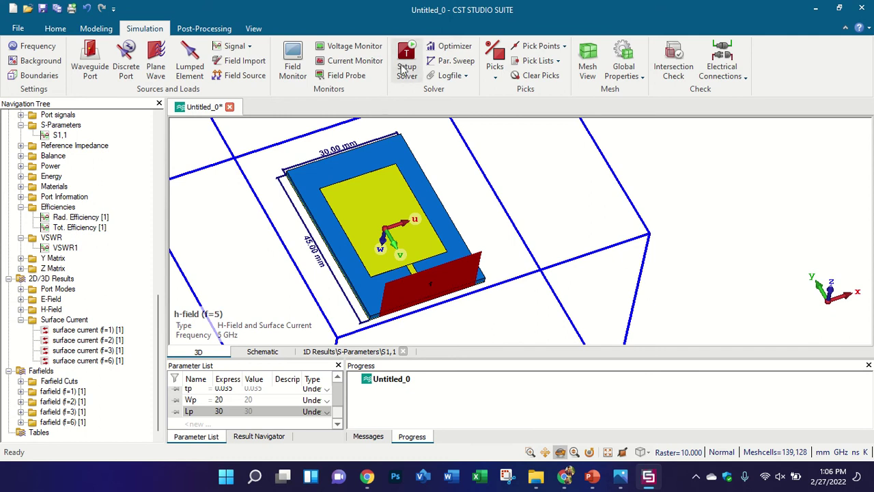
pyautogui.click(406, 68)
pyautogui.click(573, 124)
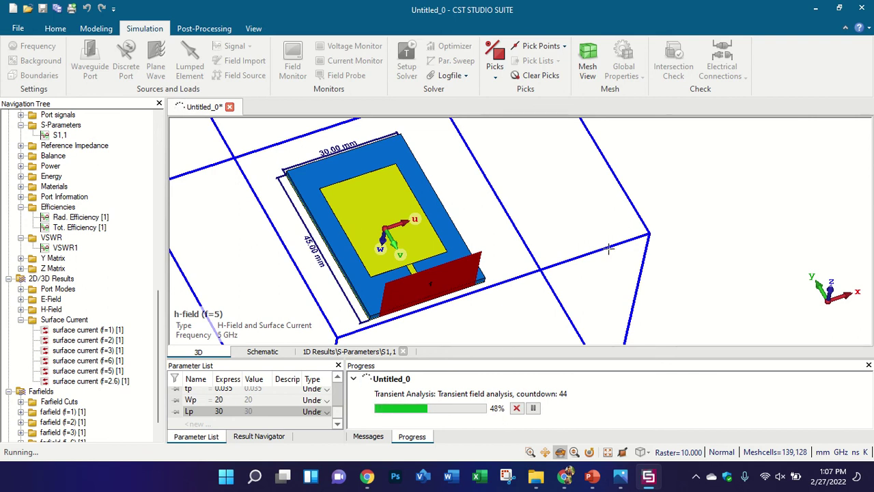
pyautogui.moveTo(586, 223); pyautogui.dragTo(543, 255)
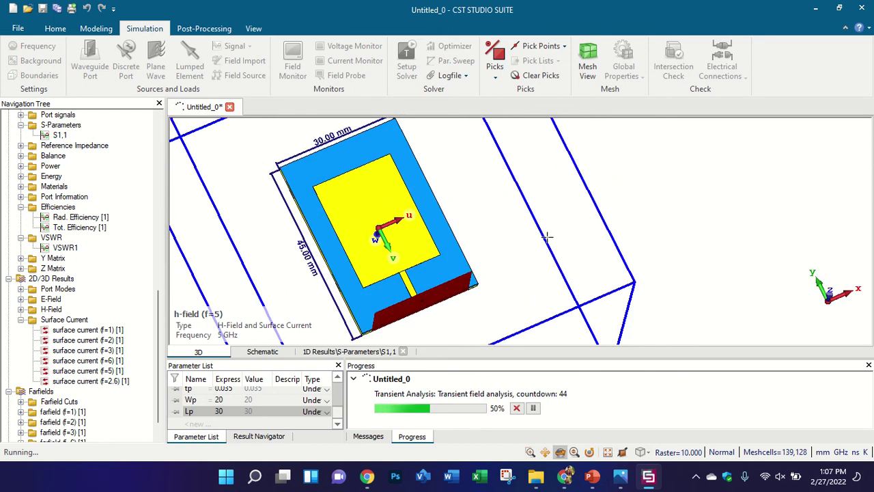
pyautogui.click(97, 29)
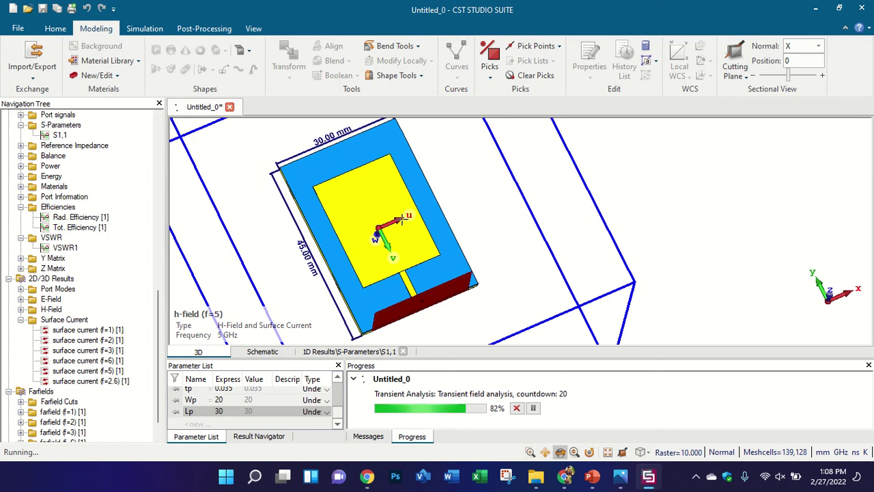
# Switch to PowerPoint, draw a red downward arrow with dots beside the S11 → -∞ note on slide 6, and return to CST Studio Suite.
pyautogui.click(593, 477)
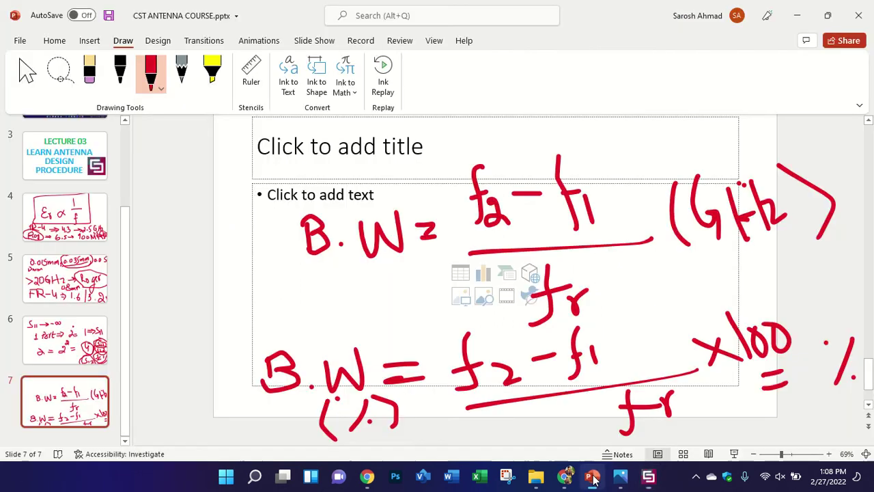
pyautogui.scroll(1, 232, 262)
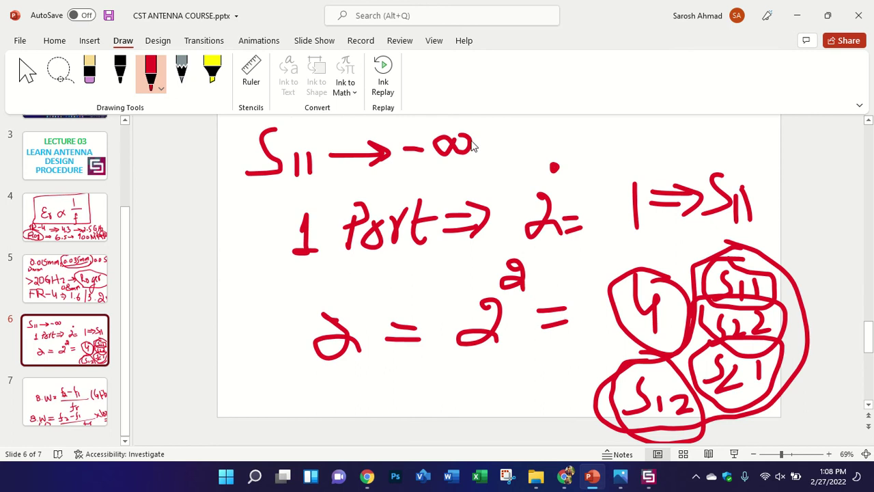
pyautogui.moveTo(492, 135)
pyautogui.mouseDown()
pyautogui.moveTo(497, 195)
pyautogui.moveTo(517, 157)
pyautogui.moveTo(520, 172)
pyautogui.mouseUp()
pyautogui.click(507, 143)
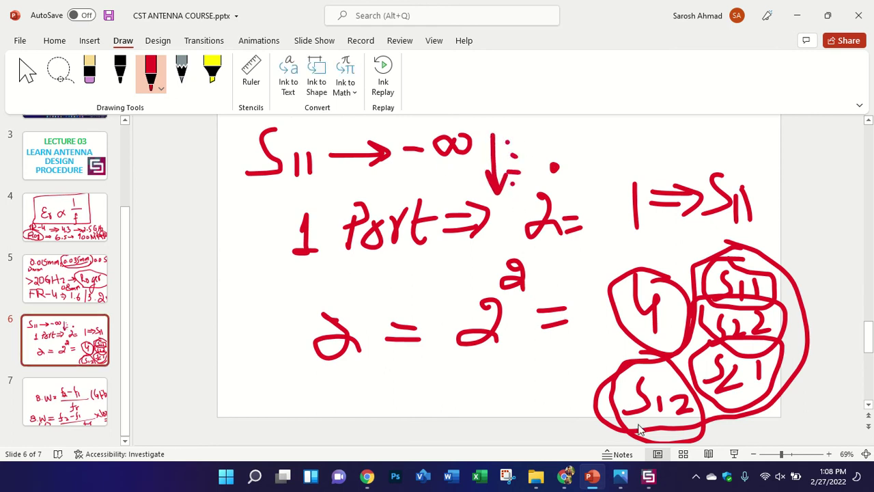
pyautogui.click(649, 476)
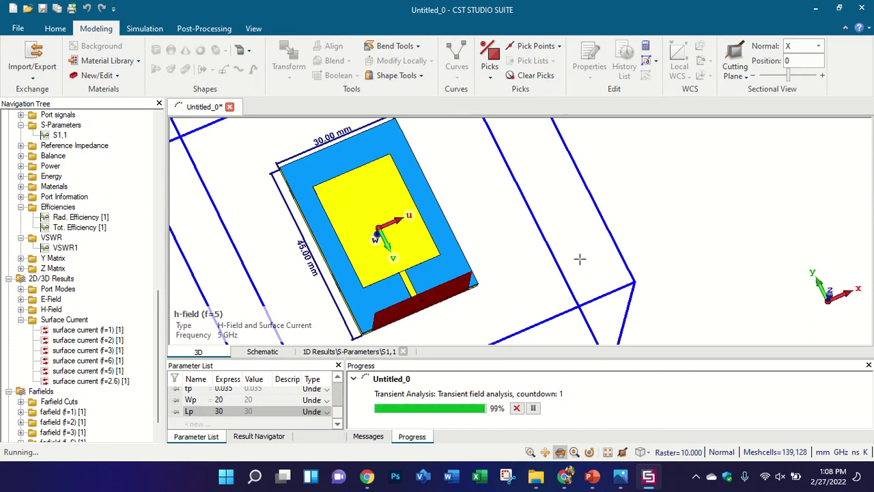
# Switch back to PowerPoint and erase the circled 4 and the circled S11, S22, S21 and S12 from slide 6.
pyautogui.scroll(2, 72, 190)
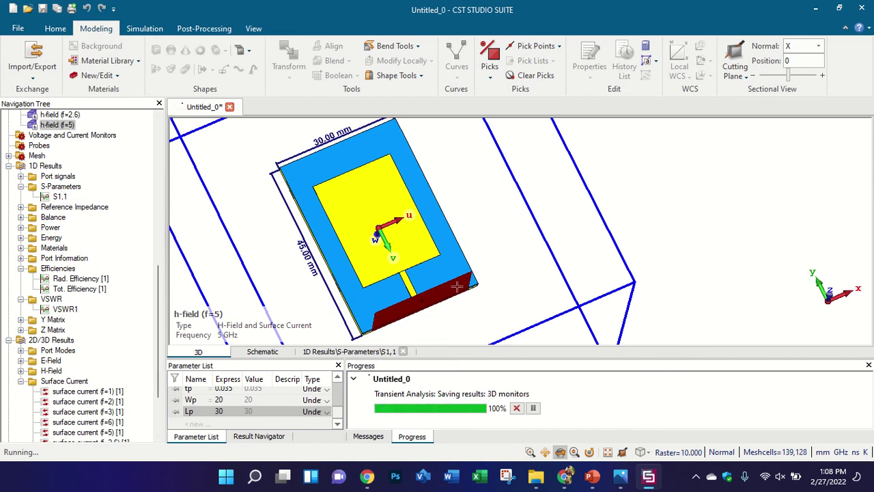
pyautogui.click(592, 476)
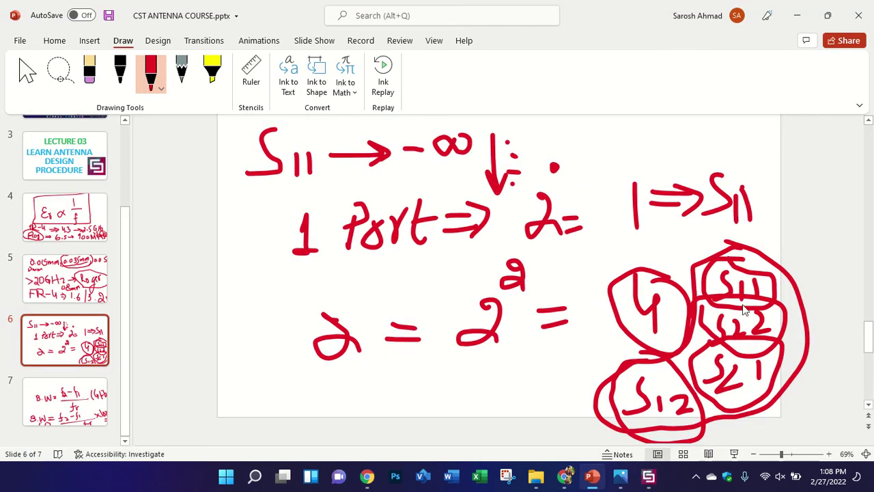
pyautogui.click(89, 70)
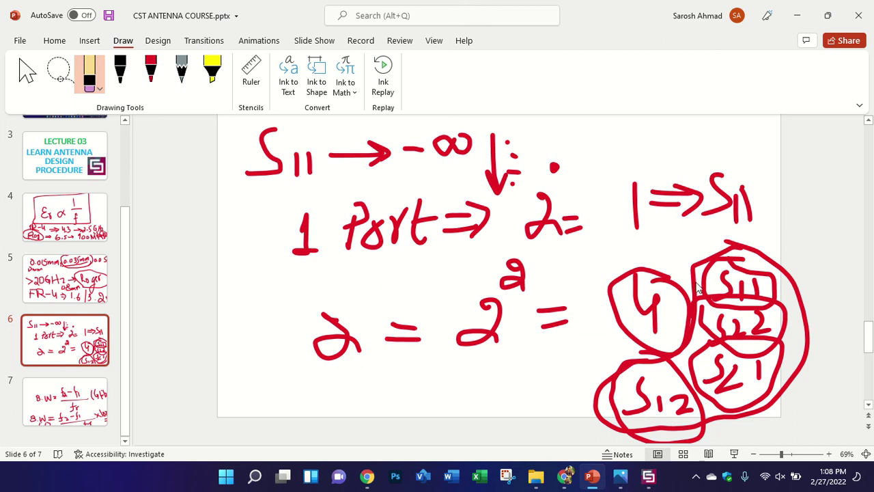
pyautogui.moveTo(784, 283)
pyautogui.mouseDown()
pyautogui.moveTo(740, 296)
pyautogui.moveTo(651, 354)
pyautogui.moveTo(728, 299)
pyautogui.mouseUp()
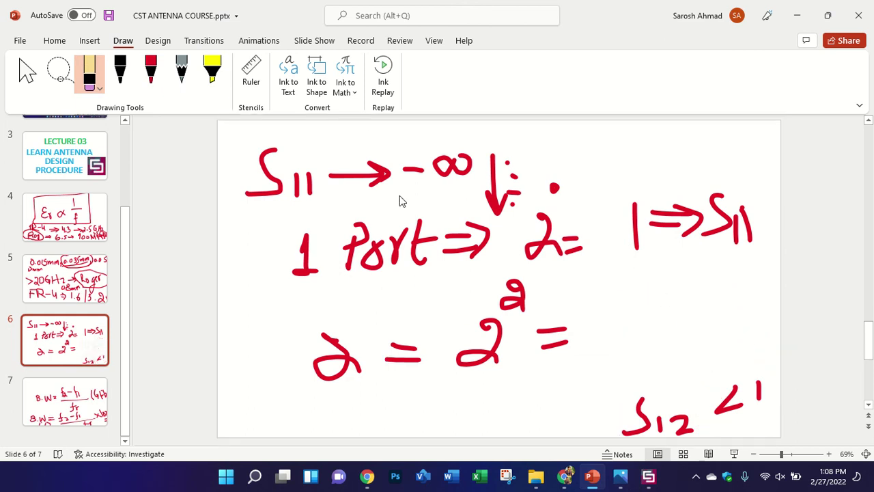
pyautogui.moveTo(795, 341)
pyautogui.mouseDown()
pyautogui.moveTo(656, 431)
pyautogui.moveTo(685, 421)
pyautogui.mouseUp()
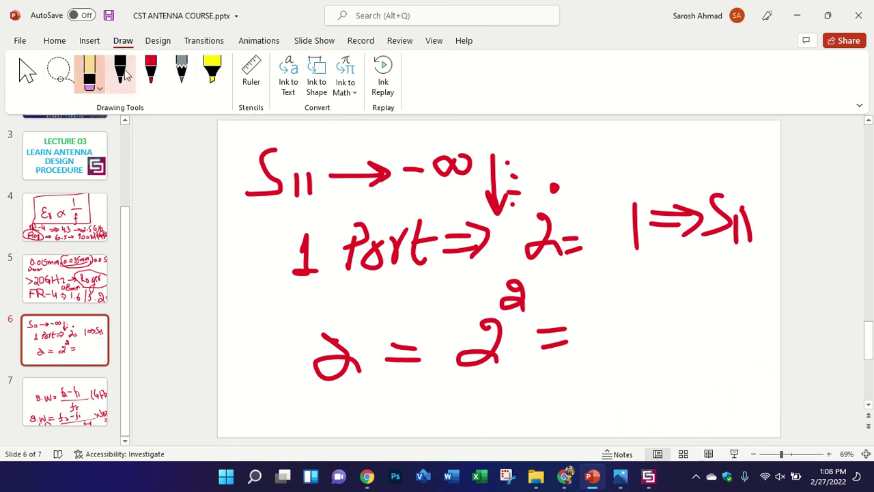
# Handwrite "S11 | S22 ⇒ Ref" in red ink after the 2² = expression on slide 6.
pyautogui.click(150, 70)
pyautogui.moveTo(638, 276)
pyautogui.mouseDown()
pyautogui.moveTo(632, 307)
pyautogui.moveTo(609, 321)
pyautogui.moveTo(645, 327)
pyautogui.mouseUp()
pyautogui.moveTo(690, 262); pyautogui.dragTo(685, 347)
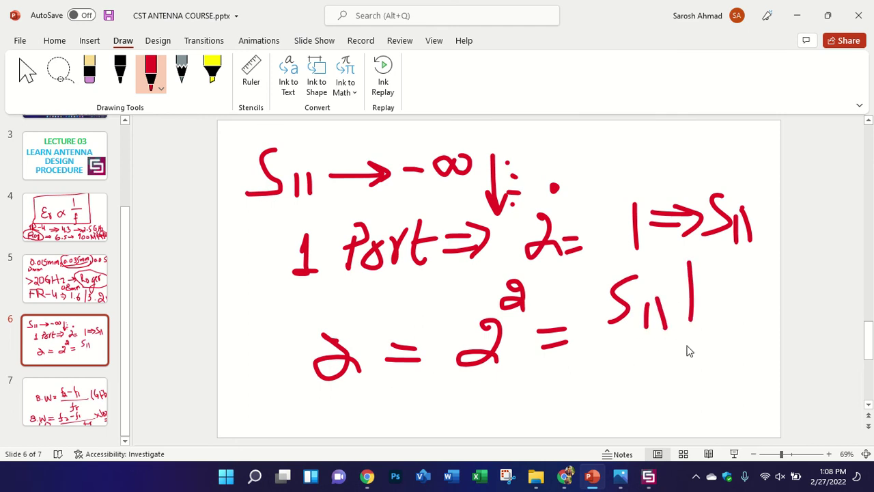
pyautogui.moveTo(714, 275)
pyautogui.mouseDown()
pyautogui.moveTo(701, 321)
pyautogui.moveTo(760, 317)
pyautogui.moveTo(797, 295)
pyautogui.moveTo(784, 326)
pyautogui.mouseUp()
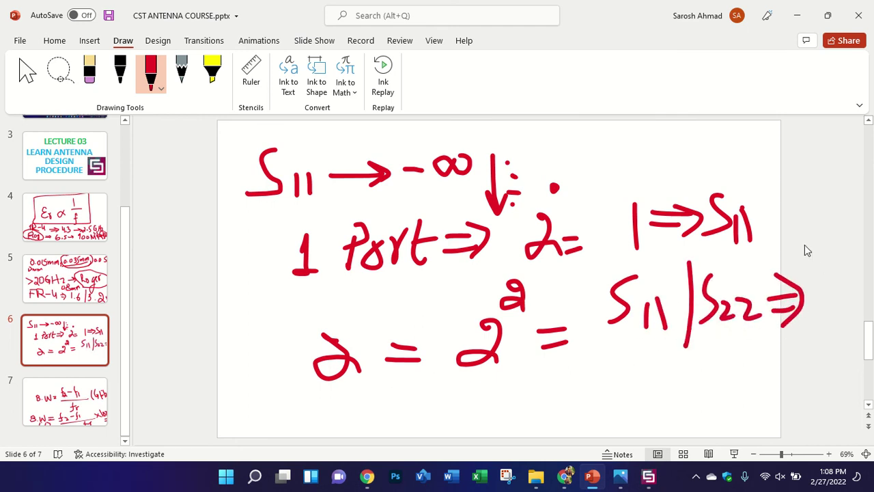
pyautogui.moveTo(803, 236)
pyautogui.mouseDown()
pyautogui.moveTo(841, 277)
pyautogui.moveTo(851, 250)
pyautogui.moveTo(866, 246)
pyautogui.mouseUp()
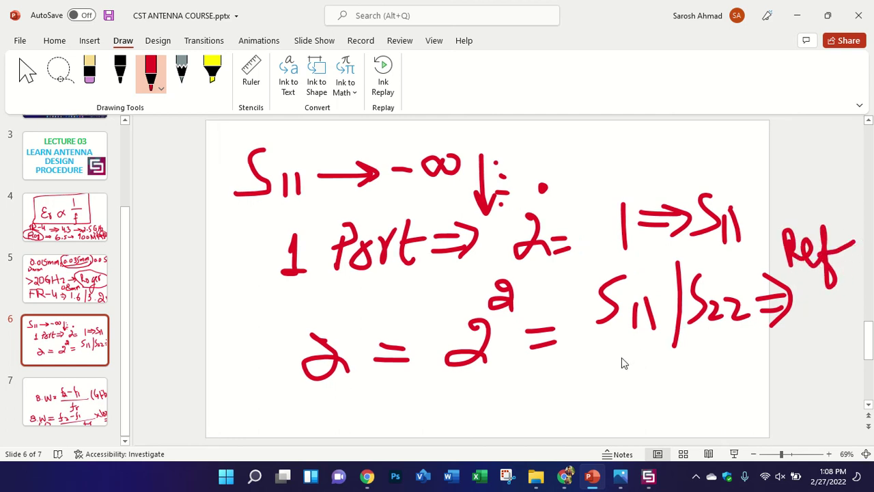
# Handwrite "S21 ⇒ Tran" in red ink below the reflection note, keeping slide 6 displayed.
pyautogui.moveTo(606, 357)
pyautogui.mouseDown()
pyautogui.moveTo(577, 414)
pyautogui.moveTo(653, 410)
pyautogui.moveTo(713, 390)
pyautogui.moveTo(717, 409)
pyautogui.mouseUp()
pyautogui.click(708, 356)
pyautogui.moveTo(707, 379)
pyautogui.mouseDown()
pyautogui.moveTo(729, 396)
pyautogui.moveTo(707, 422)
pyautogui.mouseUp()
pyautogui.moveTo(776, 358)
pyautogui.mouseDown()
pyautogui.moveTo(776, 402)
pyautogui.moveTo(812, 372)
pyautogui.moveTo(828, 401)
pyautogui.moveTo(858, 382)
pyautogui.mouseUp()
pyautogui.scroll(-3, 709, 276)
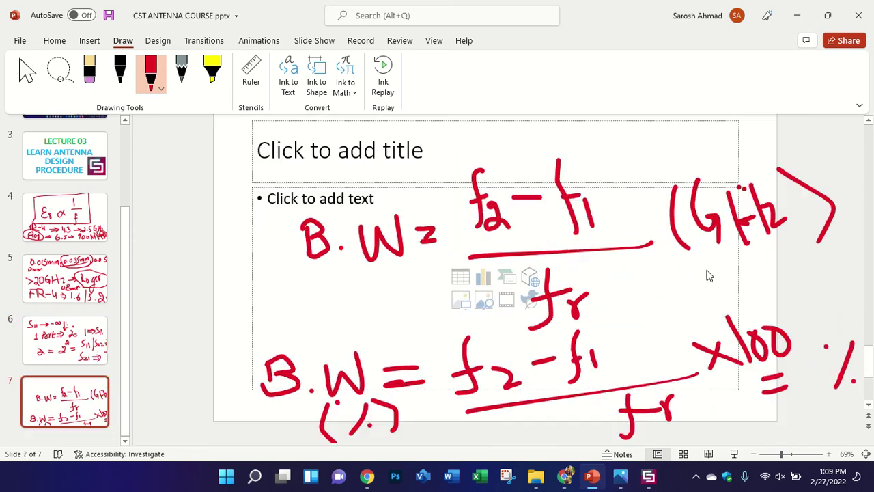
pyautogui.click(64, 340)
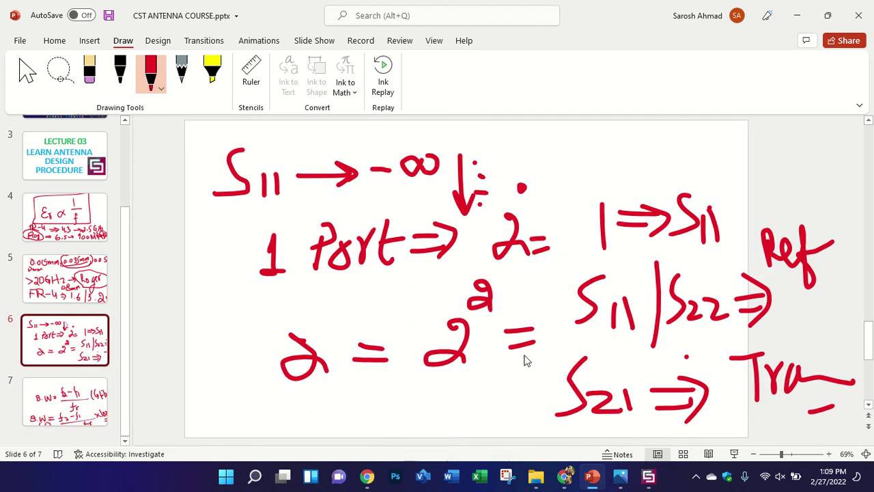
# Switch to CST Studio Suite, display the surface current plot at 2.6 GHz, and increase its arrow density.
pyautogui.click(648, 477)
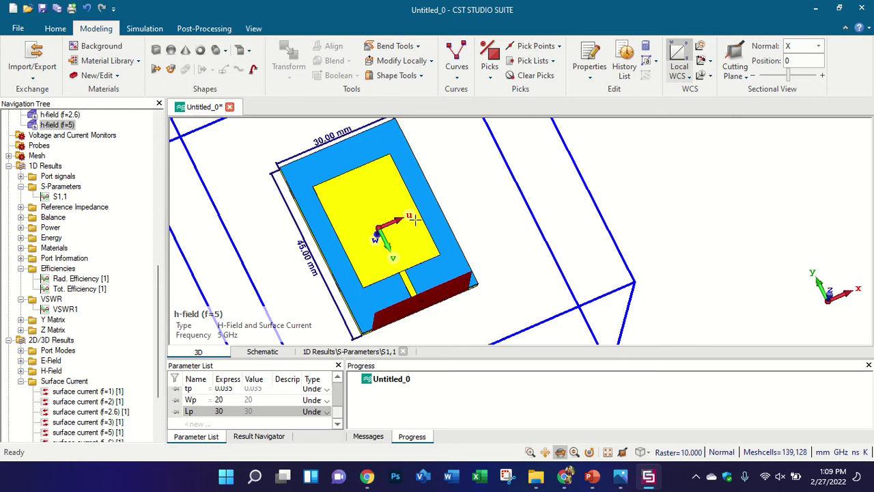
pyautogui.scroll(2, 414, 219)
pyautogui.scroll(-1, 413, 239)
pyautogui.scroll(-3, 113, 340)
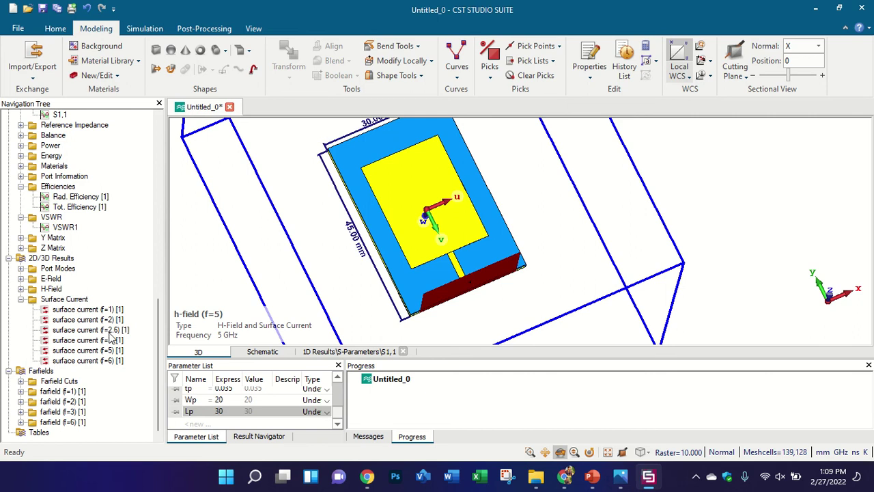
pyautogui.click(110, 331)
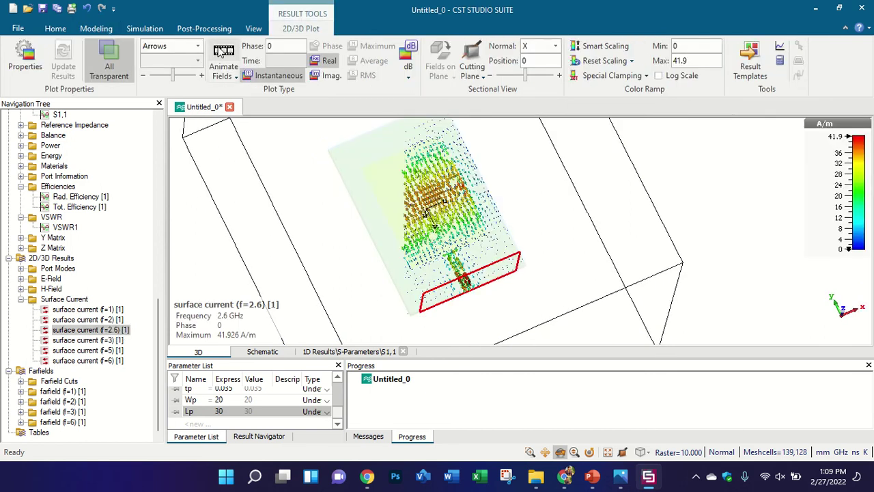
pyautogui.moveTo(173, 75); pyautogui.dragTo(189, 75)
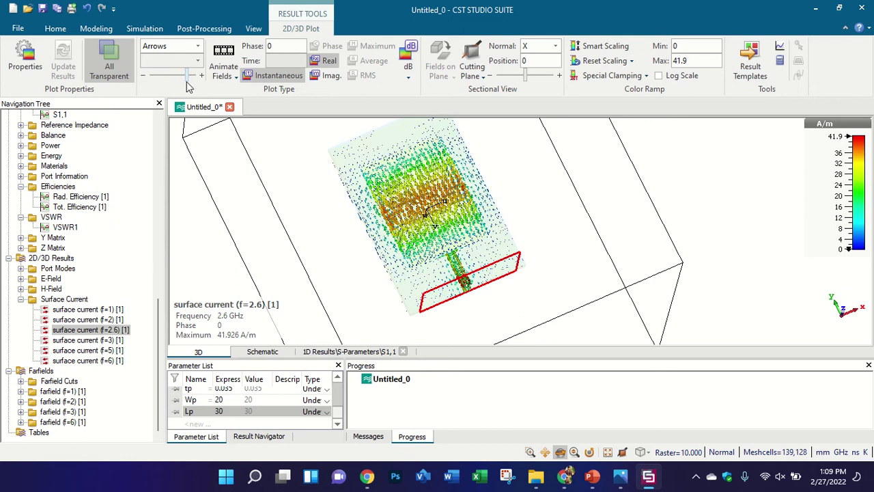
pyautogui.moveTo(187, 81)
pyautogui.mouseDown()
pyautogui.moveTo(151, 75)
pyautogui.moveTo(200, 82)
pyautogui.mouseUp()
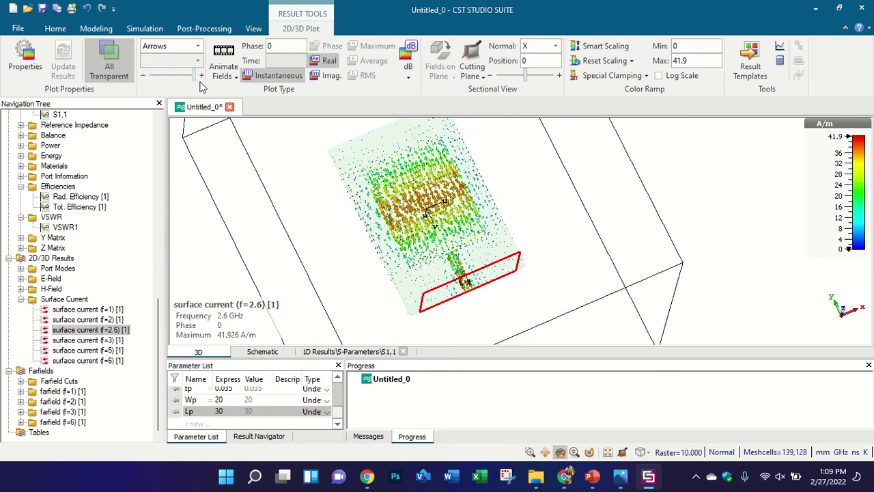
# Animate the 2.6 GHz surface current in a straight front view and move the color legend closer to the antenna.
pyautogui.click(229, 57)
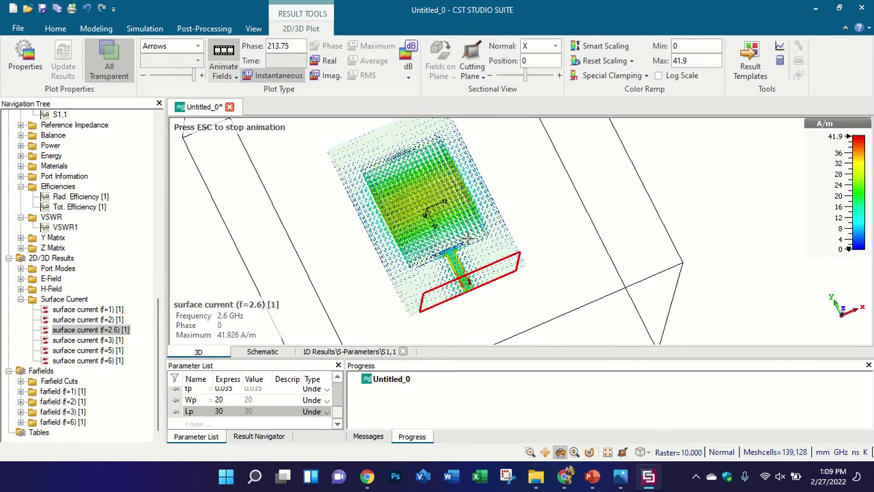
pyautogui.press('5')
pyautogui.moveTo(866, 127); pyautogui.dragTo(630, 171)
pyautogui.scroll(-2, 454, 197)
pyautogui.scroll(2, 412, 185)
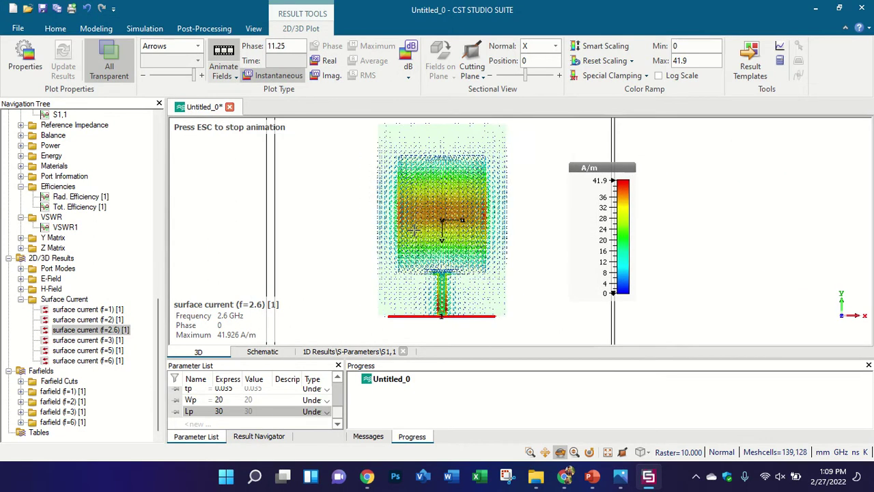
# Stop the 2.6 GHz surface current animation and lower the color ramp maximum to 26.3232 A/m.
pyautogui.scroll(1, 414, 231)
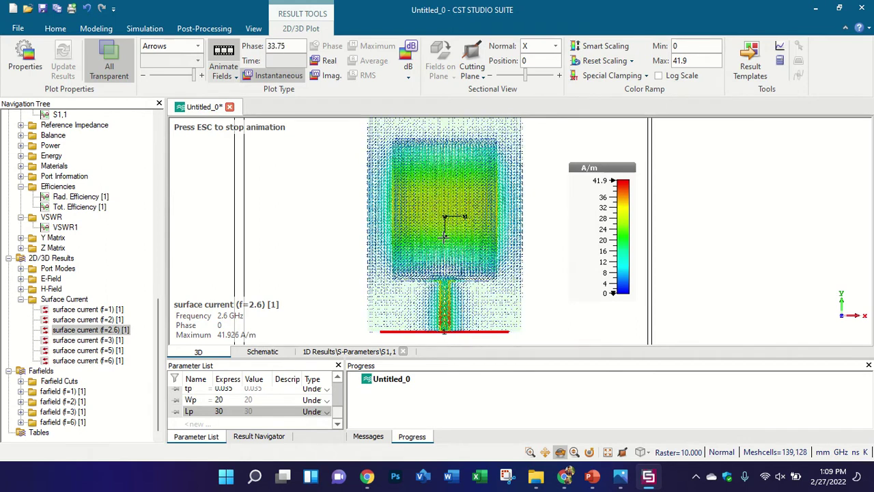
pyautogui.click(226, 52)
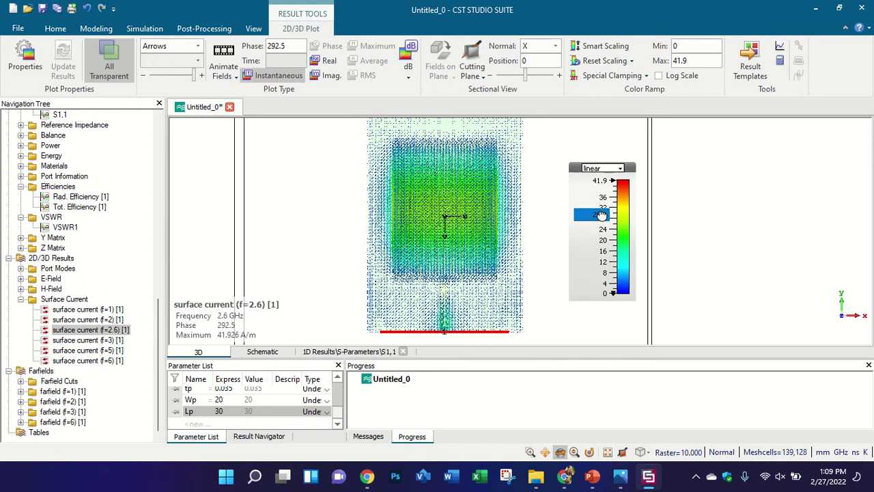
pyautogui.moveTo(601, 216)
pyautogui.mouseDown()
pyautogui.moveTo(603, 185)
pyautogui.moveTo(604, 195)
pyautogui.mouseUp()
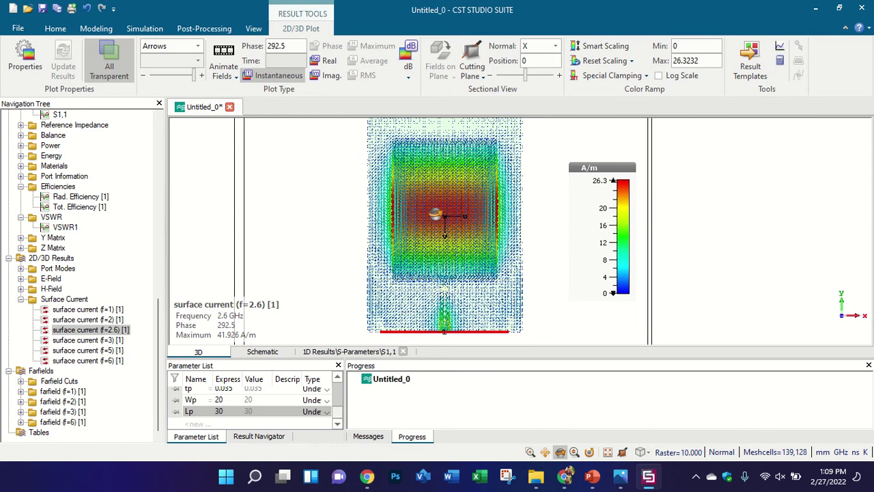
# Inspect the 2.6 GHz surface current on the patch from side and oblique angles.
pyautogui.moveTo(436, 214); pyautogui.dragTo(687, 209)
pyautogui.scroll(3, 405, 203)
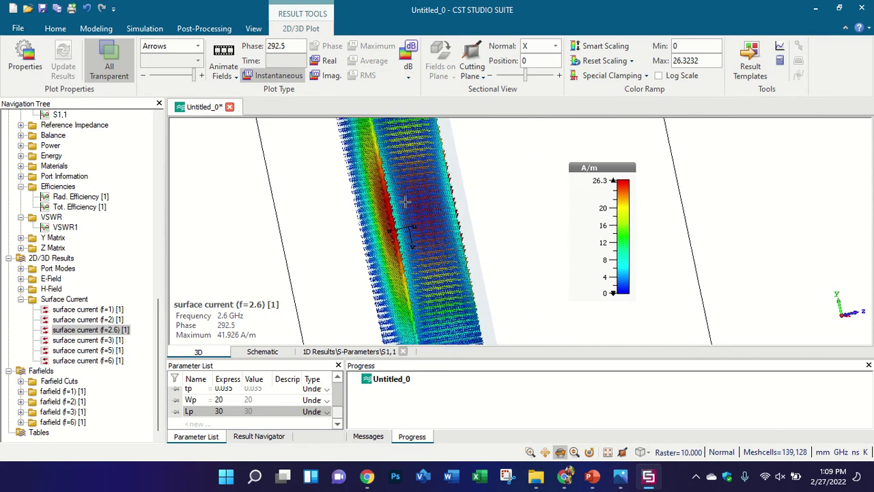
pyautogui.moveTo(405, 202); pyautogui.dragTo(408, 167)
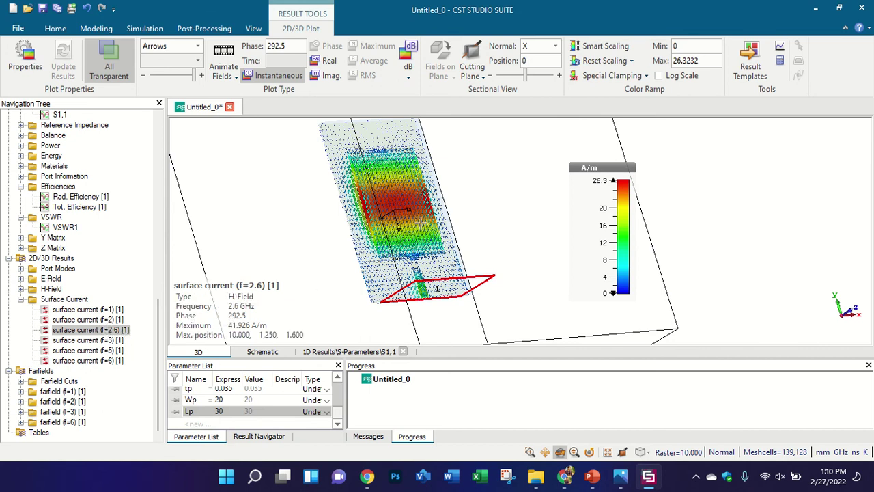
pyautogui.moveTo(421, 222); pyautogui.dragTo(328, 203)
# Display the solid geometry of component1 for comparison and return to the surface current plot at 2.6 GHz.
pyautogui.scroll(10, 71, 170)
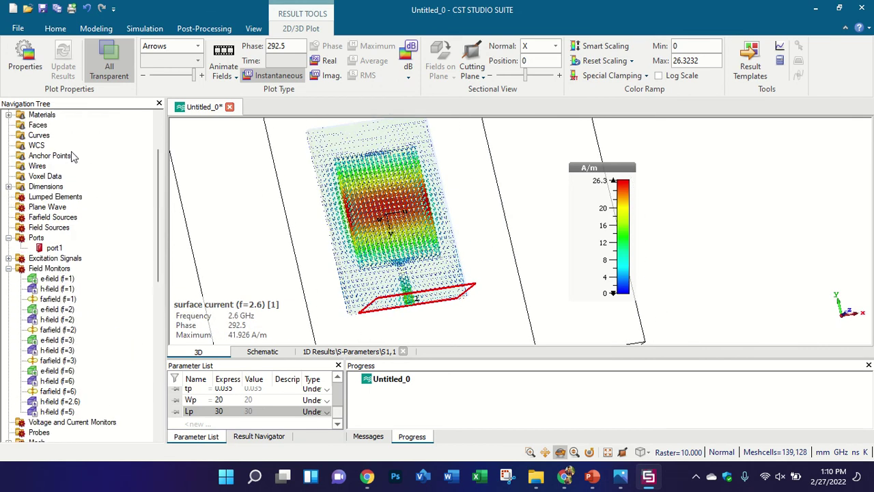
pyautogui.click(68, 126)
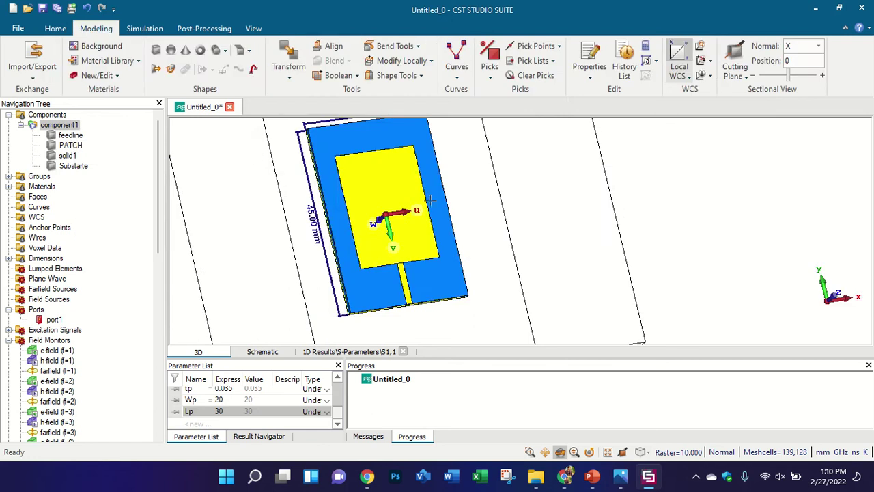
pyautogui.scroll(5, 404, 209)
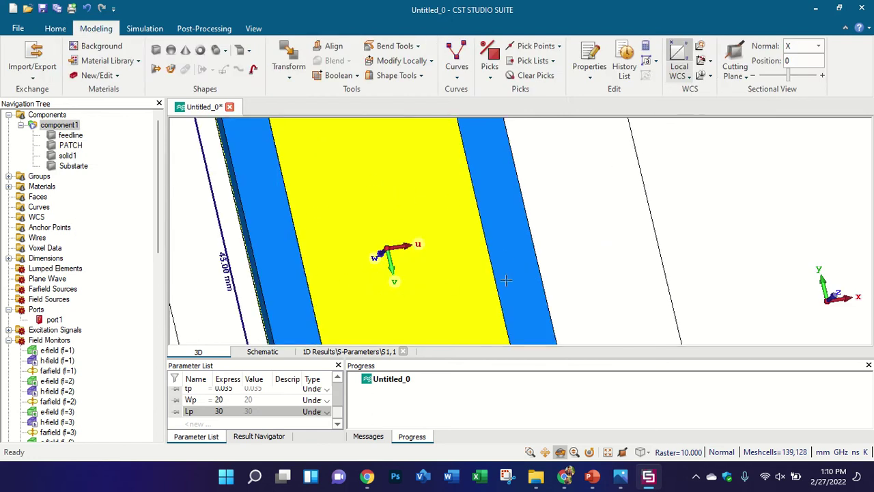
pyautogui.scroll(-12, 132, 312)
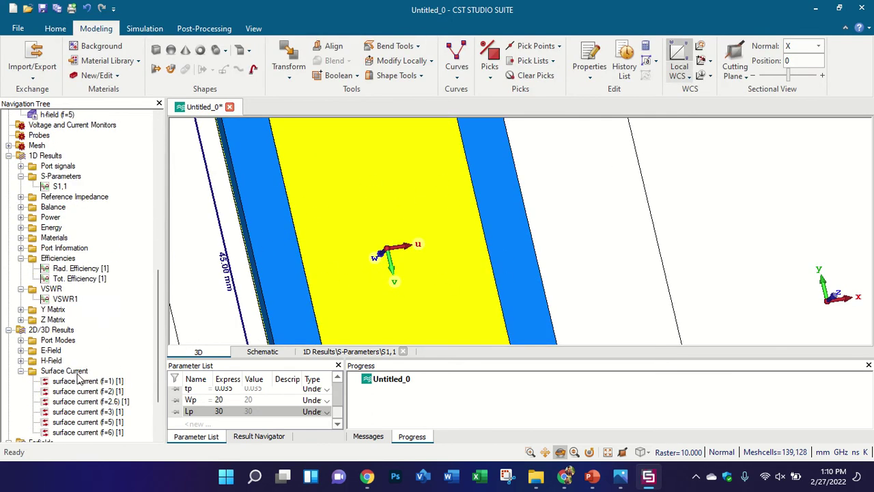
pyautogui.click(125, 403)
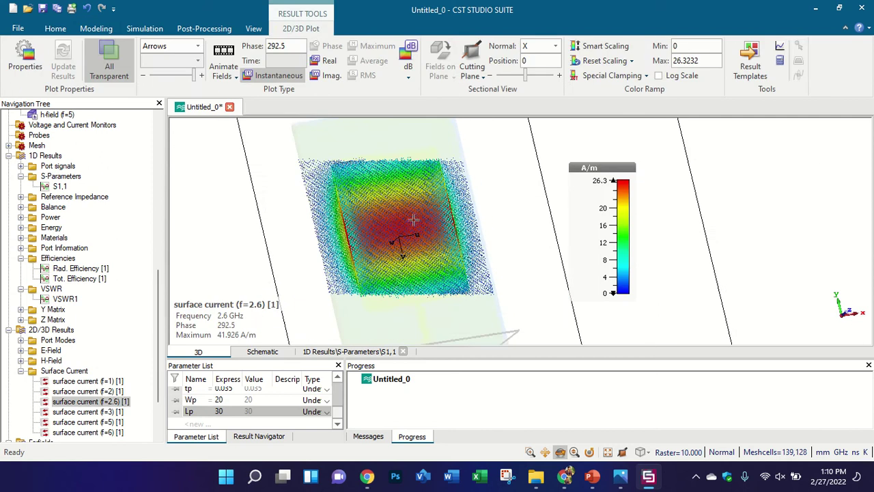
# Display the surface current at 5 GHz and examine it around the feed line and lower patch edge.
pyautogui.scroll(-3, 107, 356)
pyautogui.click(120, 351)
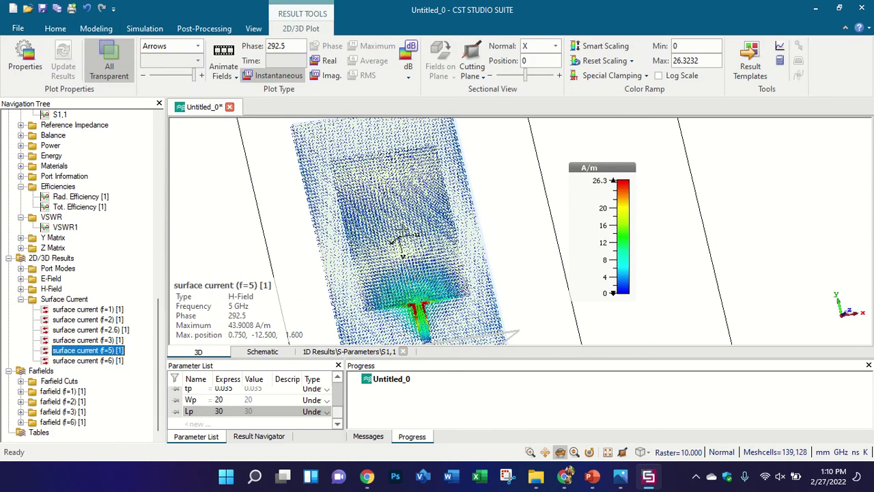
pyautogui.scroll(5, 438, 242)
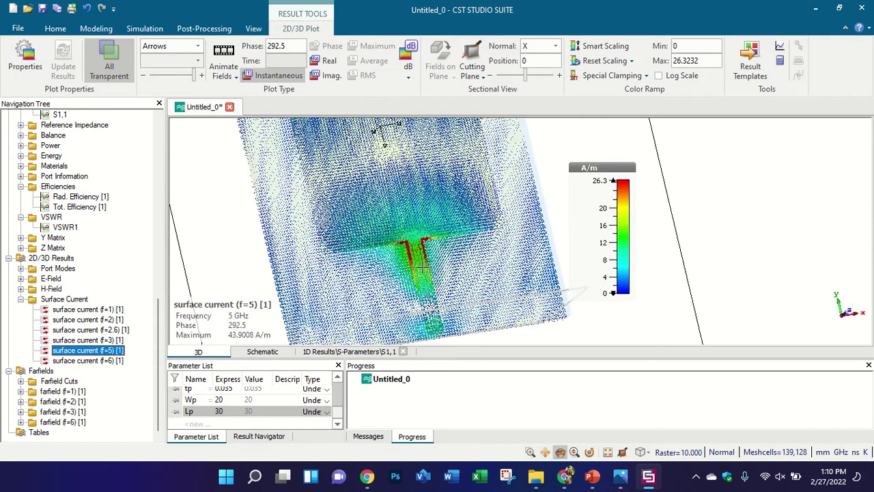
pyautogui.moveTo(414, 258); pyautogui.dragTo(415, 250)
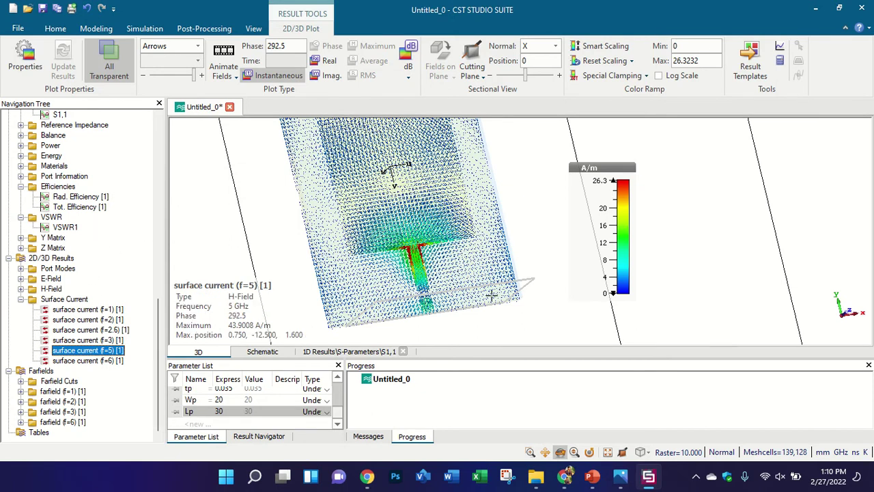
# Collapse the field monitors and display component1's geometry to examine the junction between feed line and patch.
pyautogui.scroll(3, 123, 189)
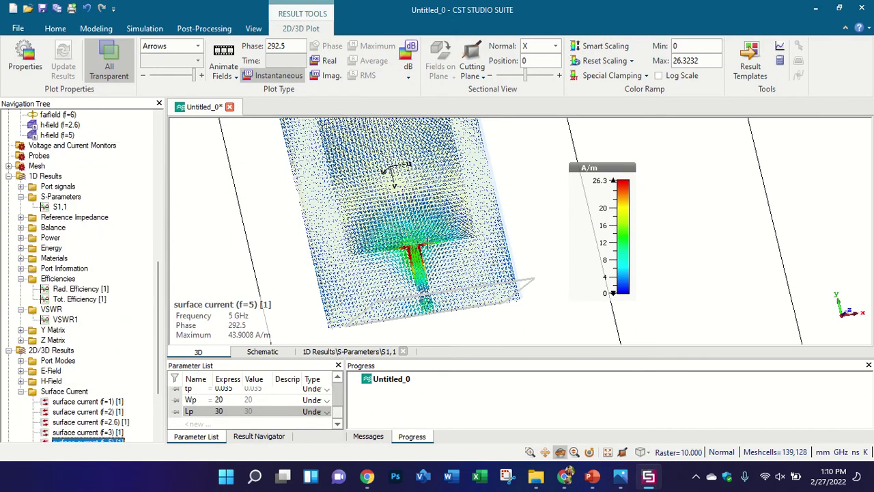
pyautogui.scroll(9, 97, 341)
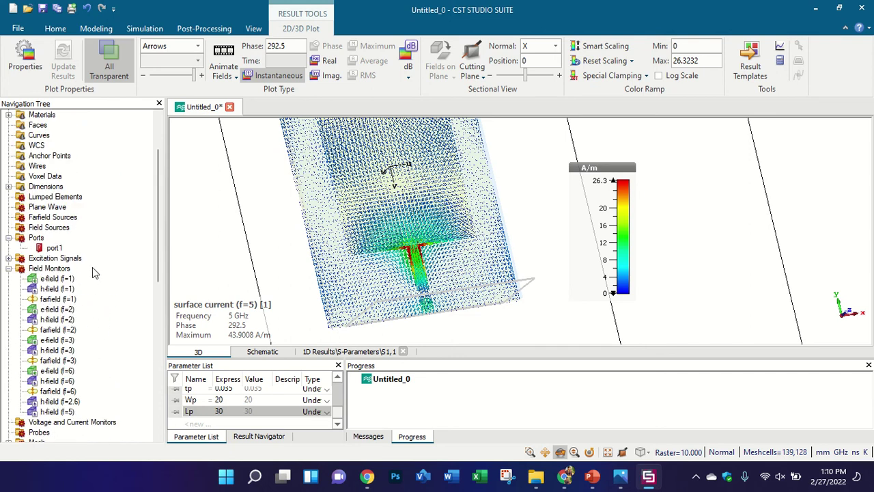
pyautogui.click(9, 268)
pyautogui.scroll(3, 58, 273)
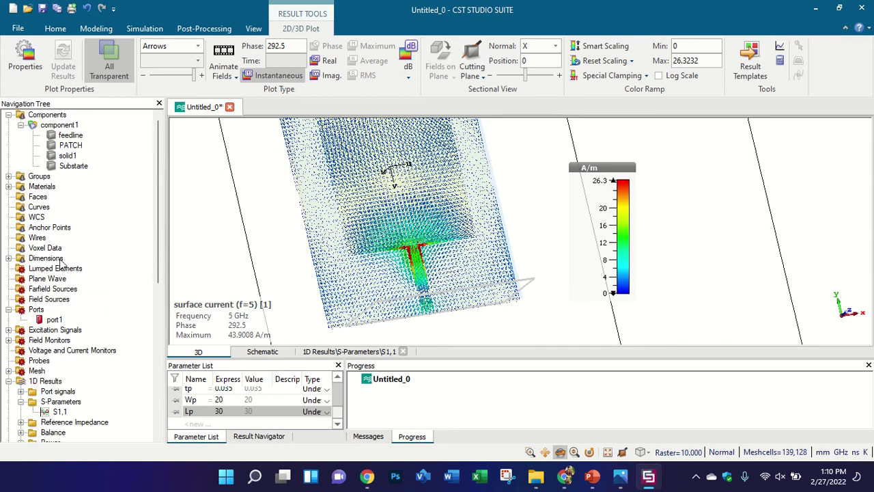
pyautogui.click(59, 125)
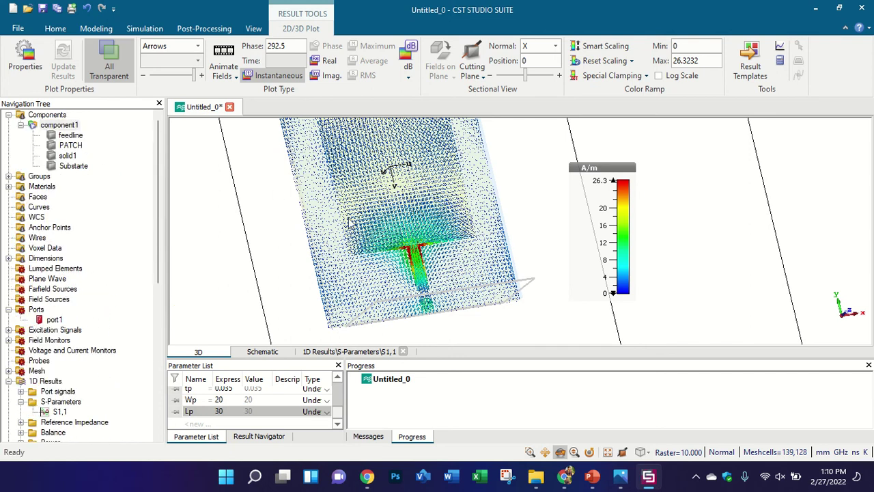
pyautogui.scroll(2, 411, 233)
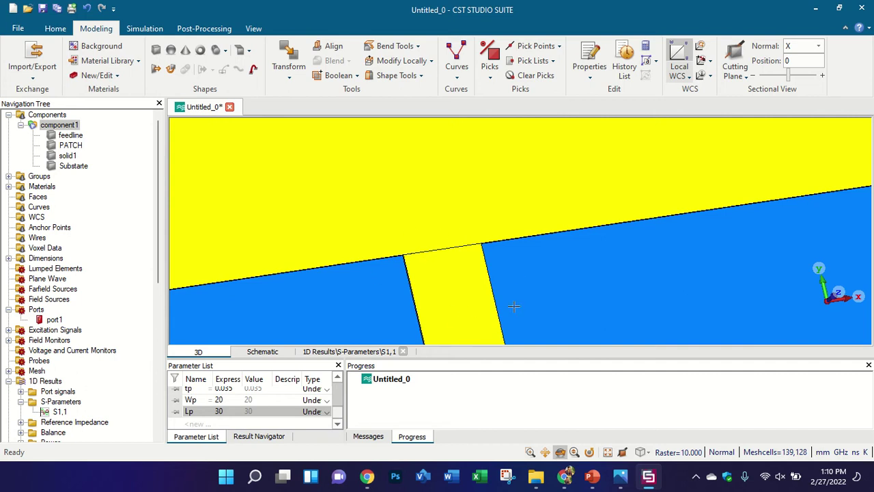
pyautogui.scroll(-3, 285, 218)
# Review the 5 GHz surface current at the feed line junction again and compare it with the S1,1 plot.
pyautogui.scroll(-10, 106, 322)
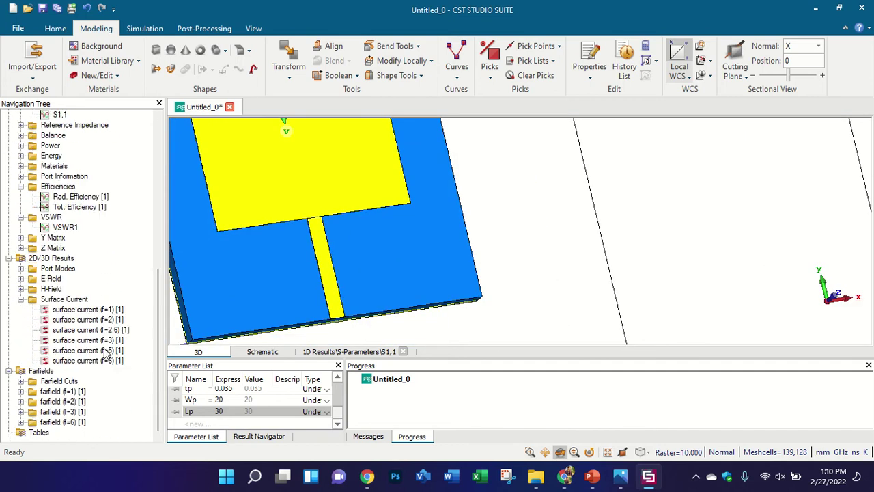
pyautogui.click(112, 351)
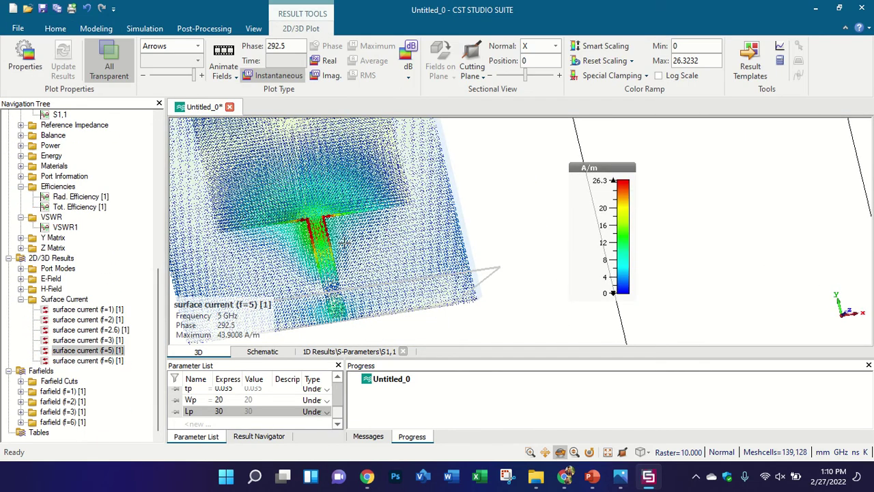
pyautogui.scroll(-3, 307, 223)
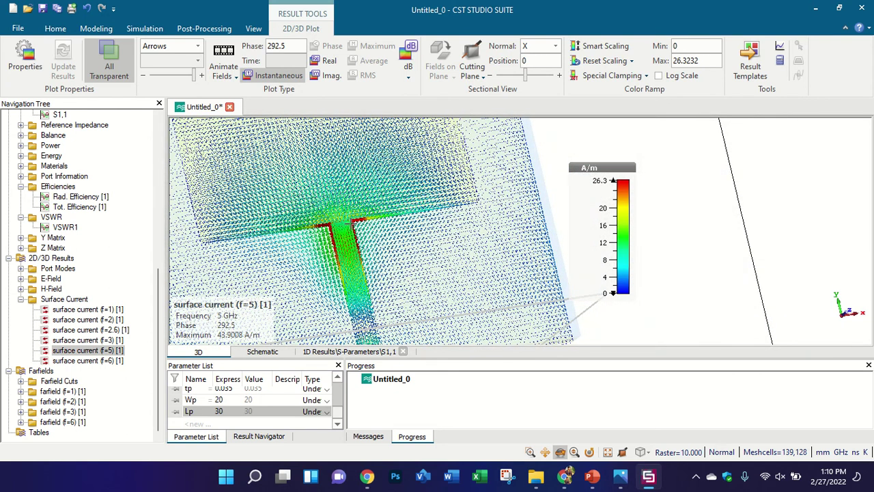
pyautogui.scroll(3, 88, 225)
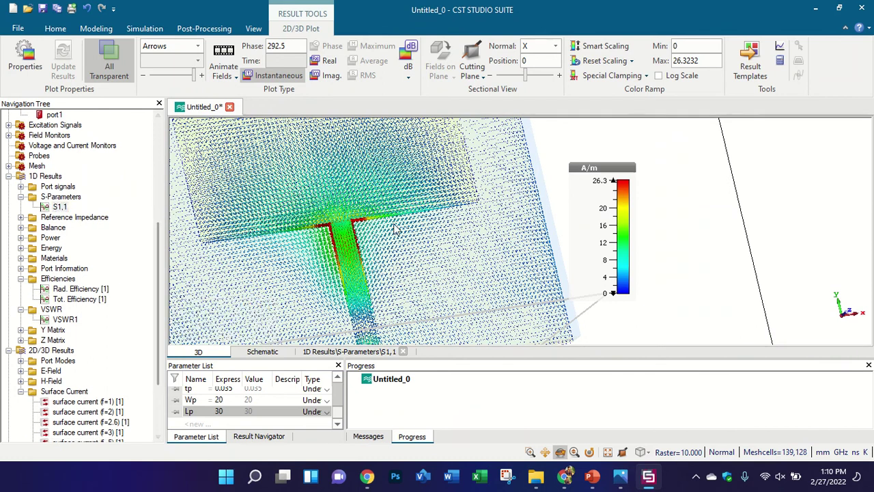
pyautogui.click(113, 207)
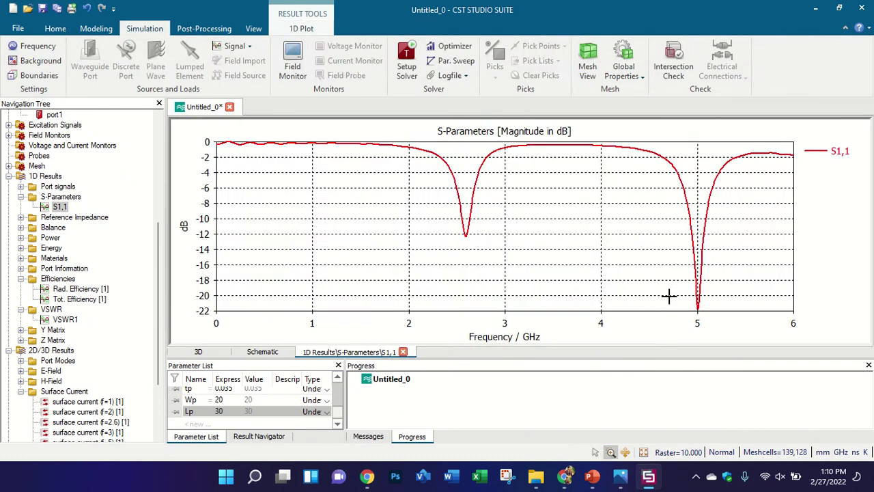
# Return to the 2.6 GHz surface current and examine its distribution across the patch and feed line.
pyautogui.scroll(-3, 121, 334)
pyautogui.click(113, 331)
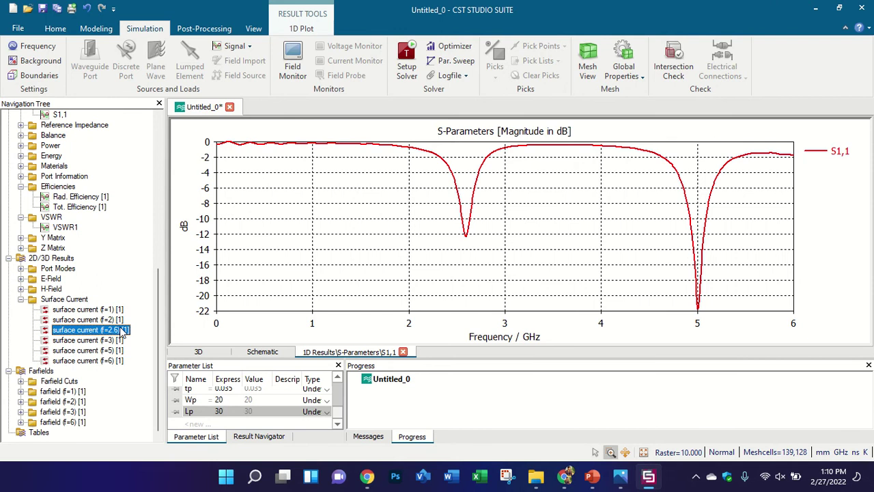
pyautogui.scroll(-4, 387, 275)
pyautogui.scroll(4, 347, 183)
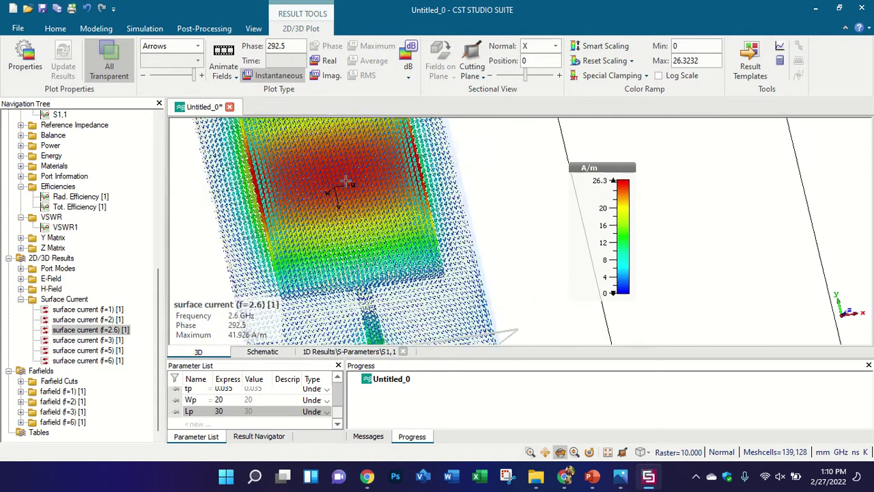
pyautogui.scroll(-3, 336, 184)
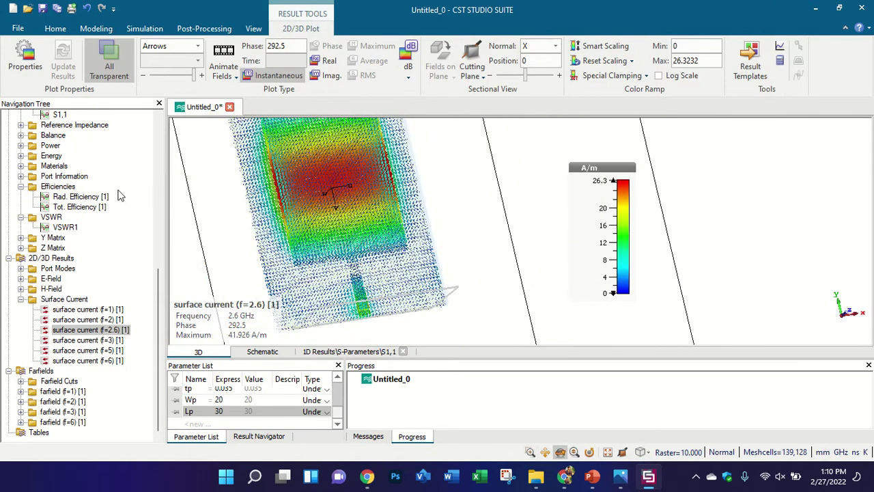
# Reopen the S1,1 plot and examine the resonances near 2.6 and 5 GHz.
pyautogui.scroll(3, 113, 185)
pyautogui.click(65, 207)
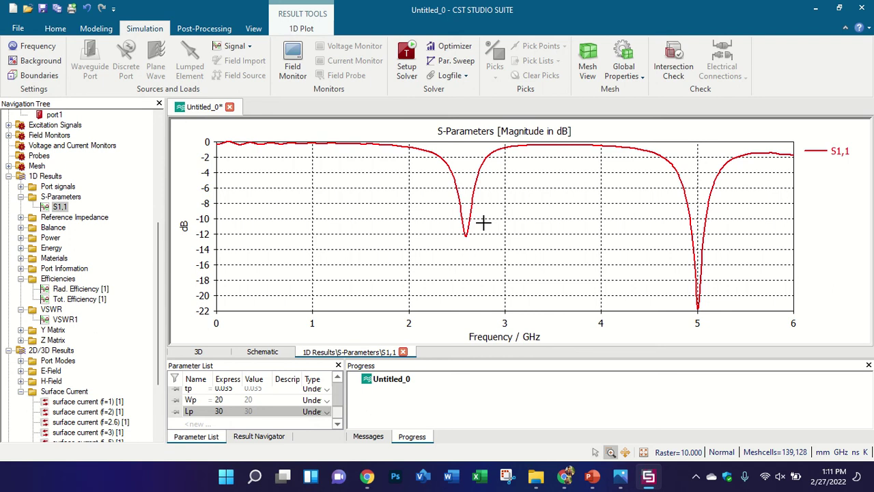
pyautogui.scroll(-3, 65, 217)
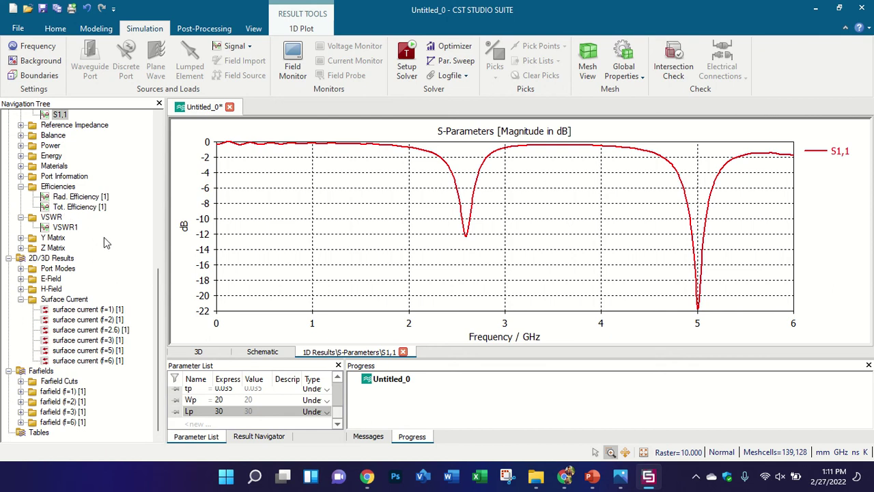
pyautogui.scroll(2, 104, 237)
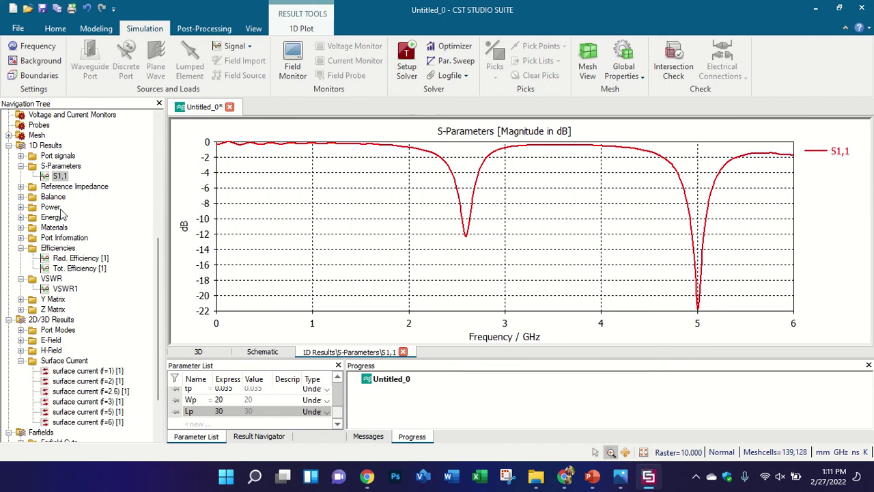
# Display the solid antenna model with all components and inspect the patch and waveguide port at an angle.
pyautogui.scroll(8, 63, 211)
pyautogui.click(78, 125)
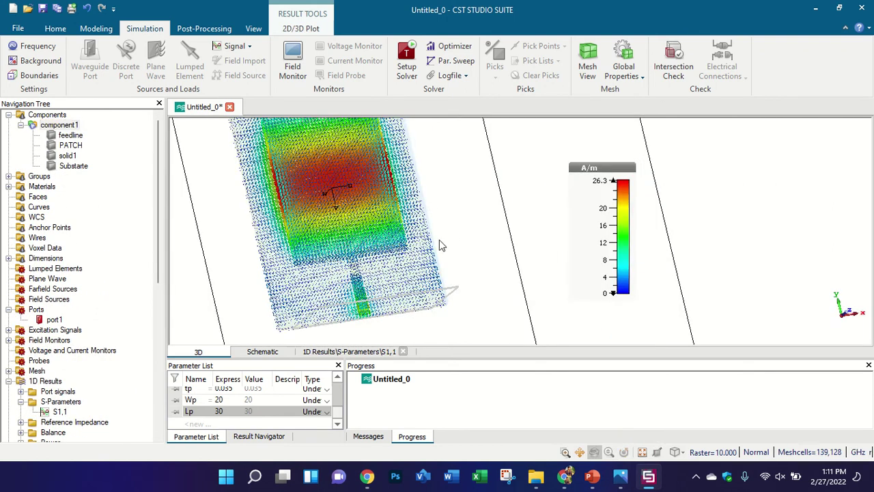
pyautogui.keyDown('ctrl'); pyautogui.moveTo(378, 265); pyautogui.dragTo(406, 194); pyautogui.keyUp('ctrl')
pyautogui.click(70, 116)
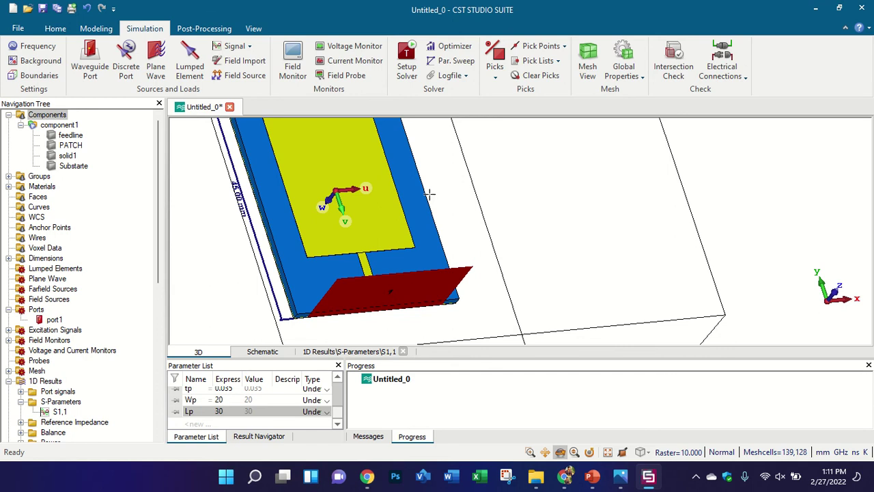
pyautogui.moveTo(406, 206)
pyautogui.mouseDown()
pyautogui.moveTo(471, 247)
pyautogui.moveTo(405, 207)
pyautogui.mouseUp()
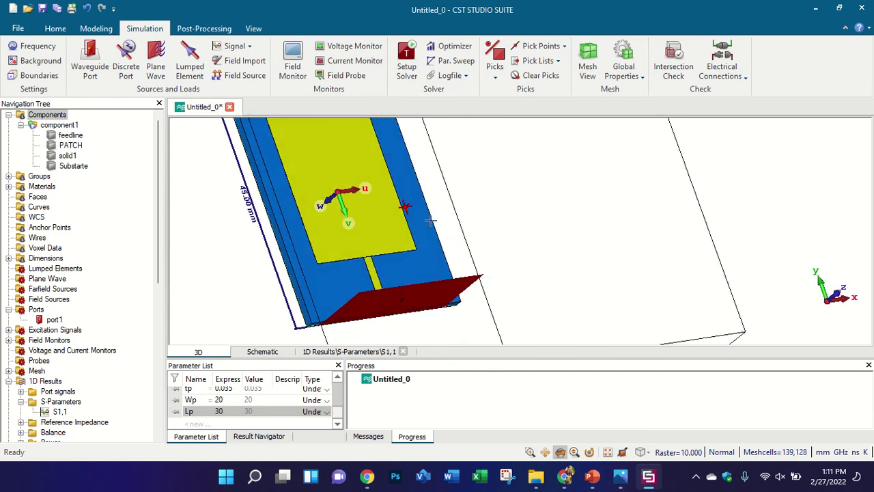
# Check the course timetable image in Photos, return to CST Studio Suite, and inspect the feed line and port up close.
pyautogui.click(619, 482)
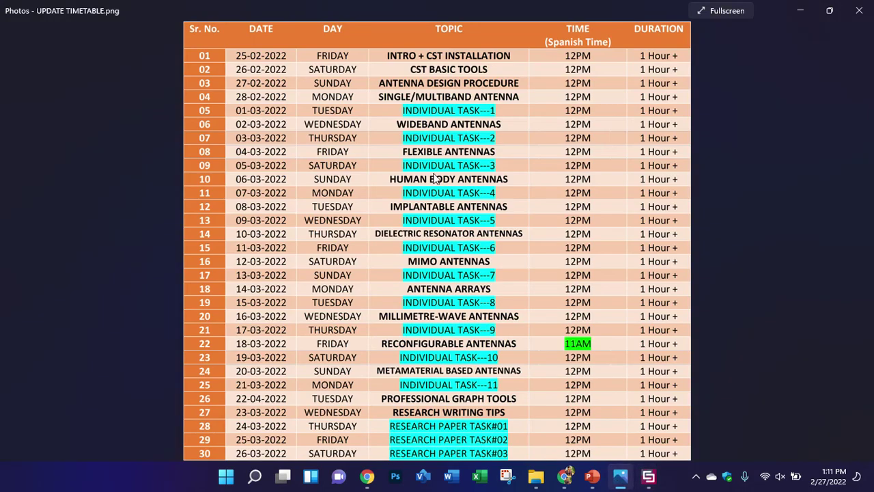
pyautogui.click(649, 476)
pyautogui.moveTo(431, 244); pyautogui.dragTo(459, 276)
pyautogui.scroll(5, 386, 276)
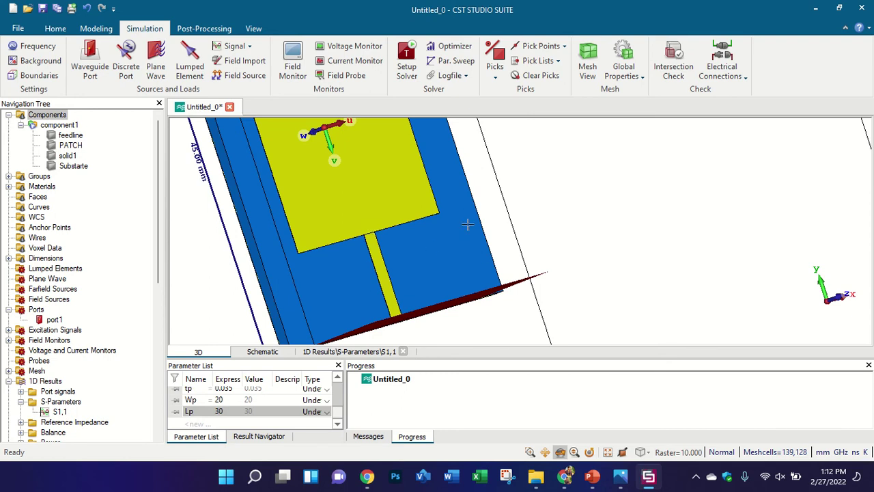
pyautogui.moveTo(468, 224); pyautogui.dragTo(498, 162)
# Browse the project's results from the 1D results down to the surface currents.
pyautogui.scroll(-3, 102, 260)
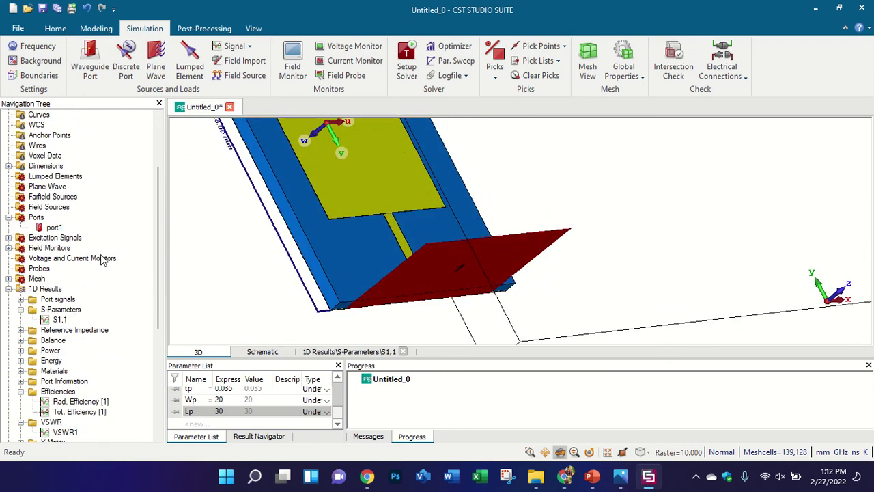
pyautogui.scroll(-2, 102, 260)
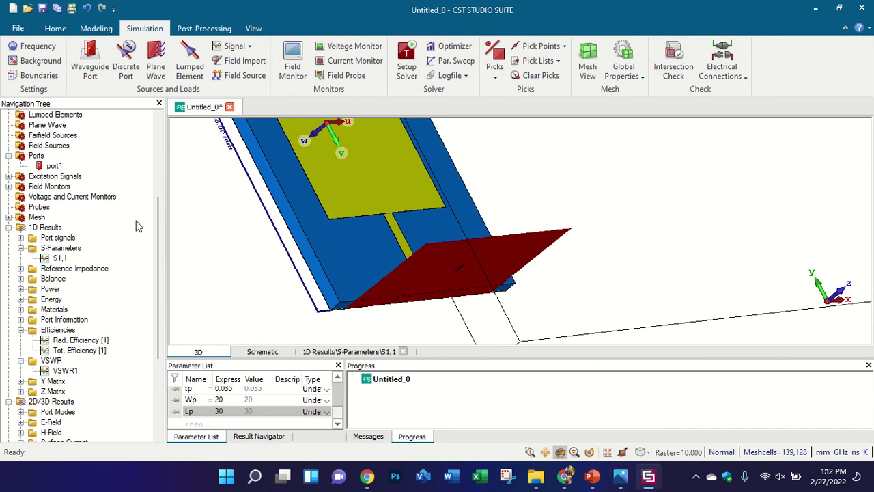
pyautogui.scroll(-1, 145, 206)
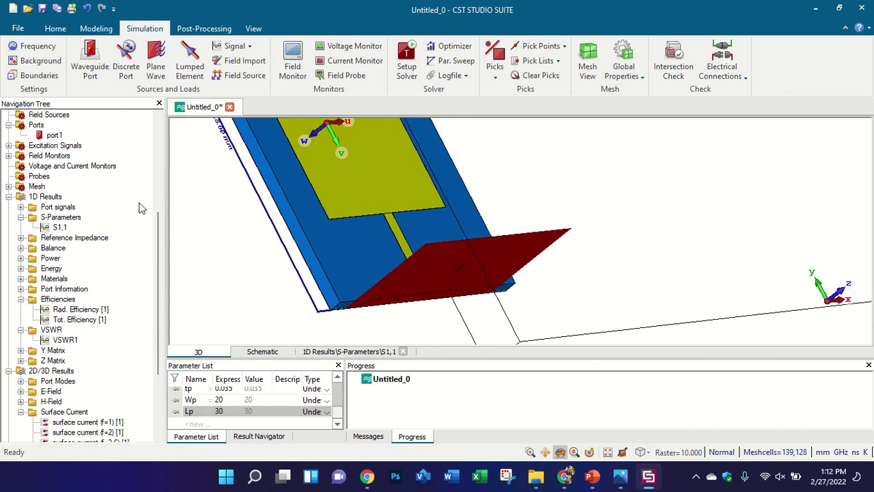
# Examine the power result curves for Excitation [1], then return to the 3D view of the components.
pyautogui.click(50, 259)
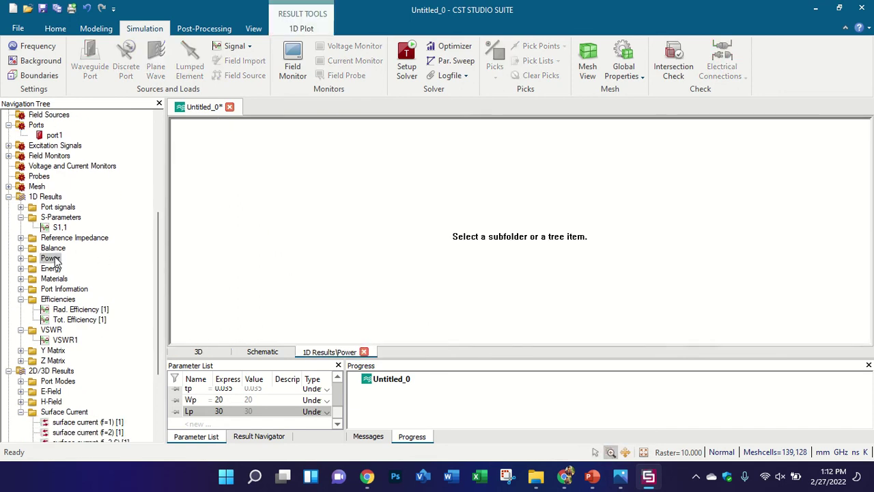
pyautogui.click(21, 259)
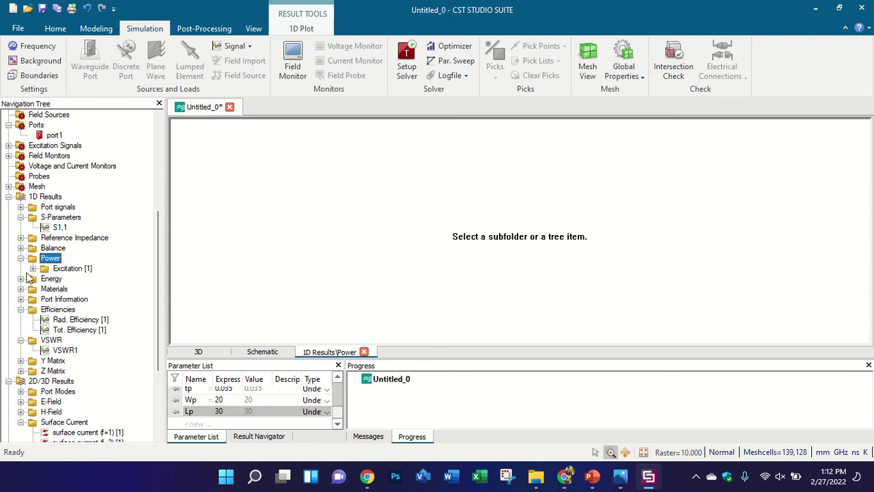
pyautogui.click(44, 269)
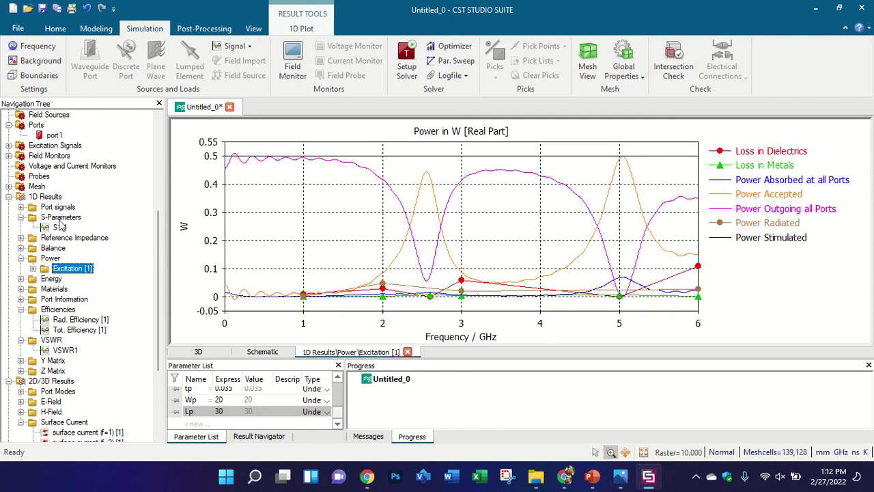
pyautogui.scroll(6, 71, 204)
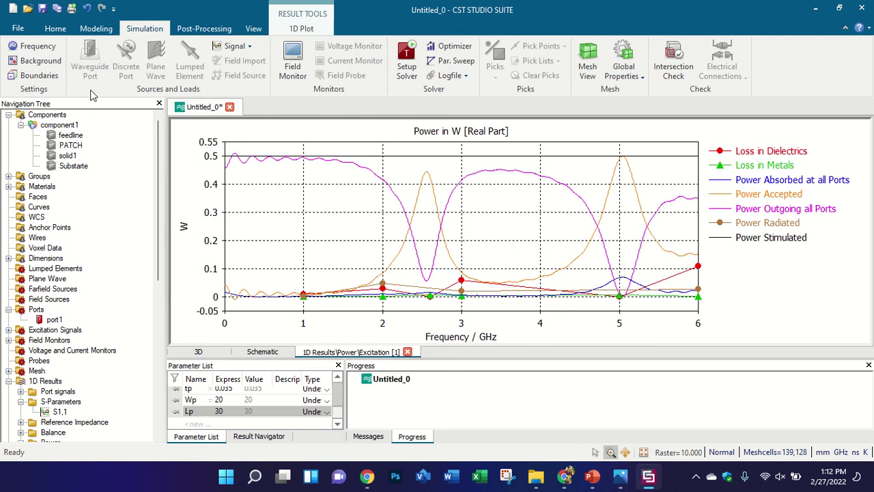
pyautogui.click(76, 115)
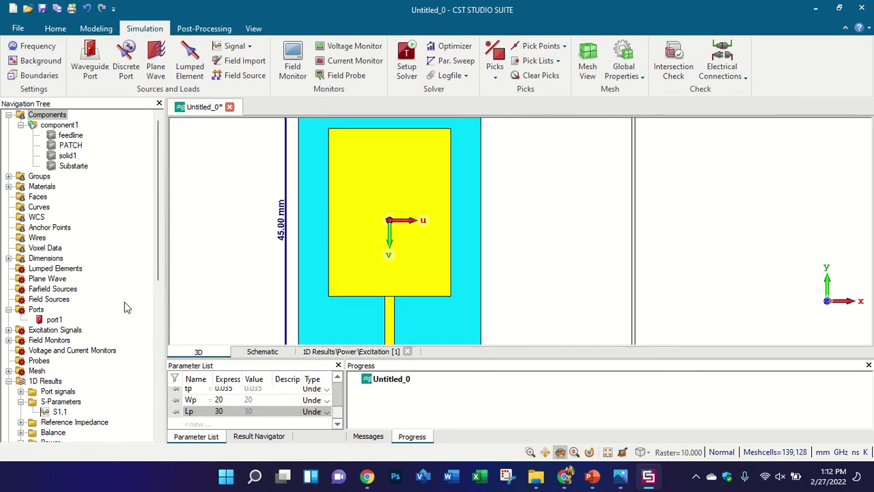
# Examine the S1,1 parameter plot, then return to the 3D view of component1.
pyautogui.scroll(-4, 125, 307)
pyautogui.click(60, 288)
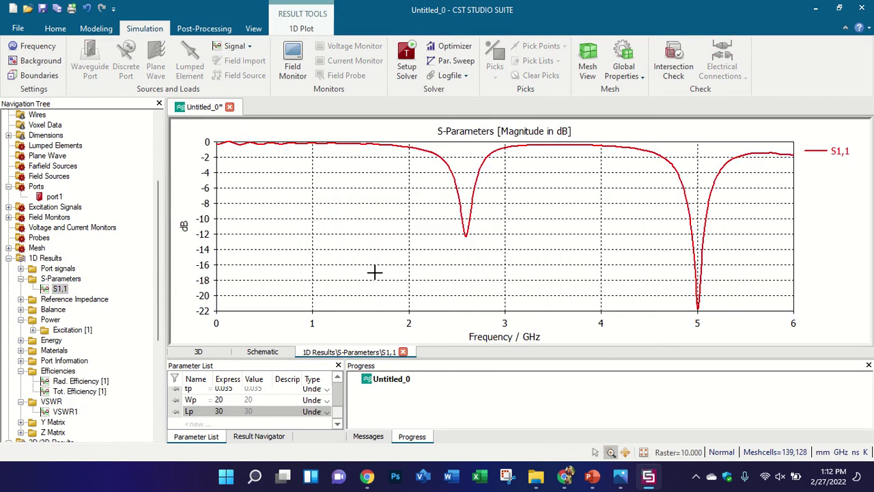
pyautogui.scroll(4, 53, 140)
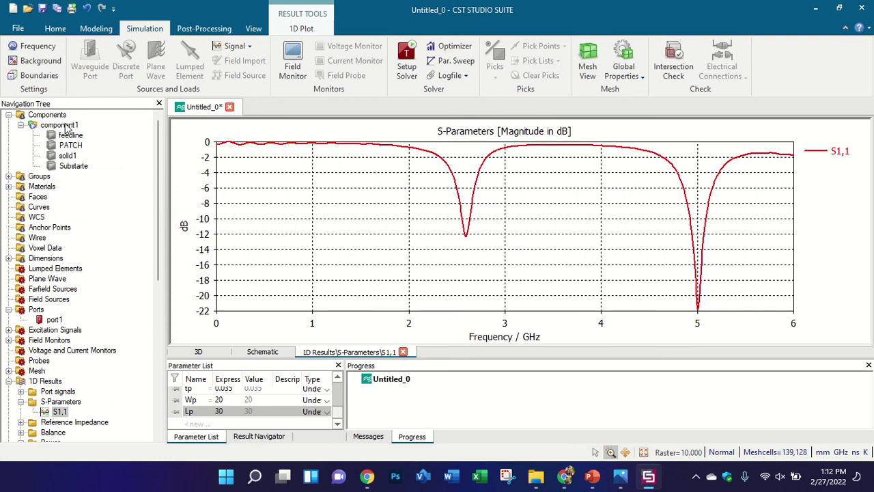
pyautogui.click(65, 125)
pyautogui.scroll(1, 397, 185)
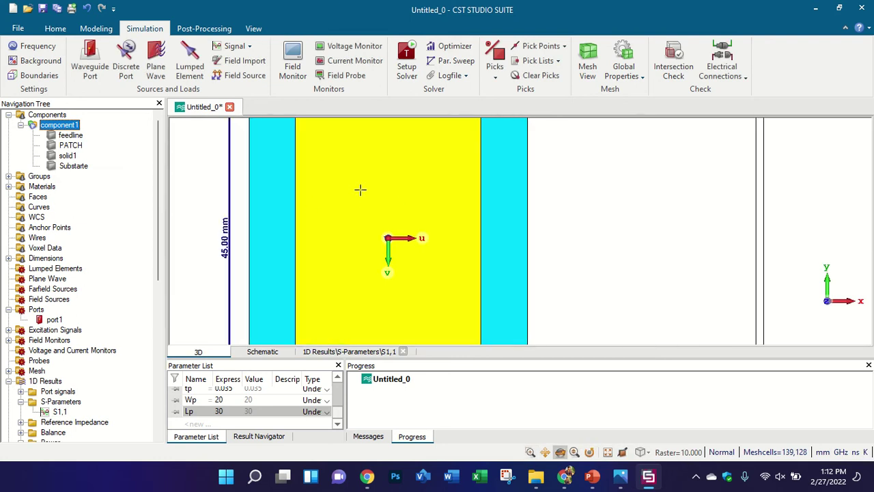
pyautogui.scroll(-2, 361, 189)
pyautogui.scroll(2, 364, 194)
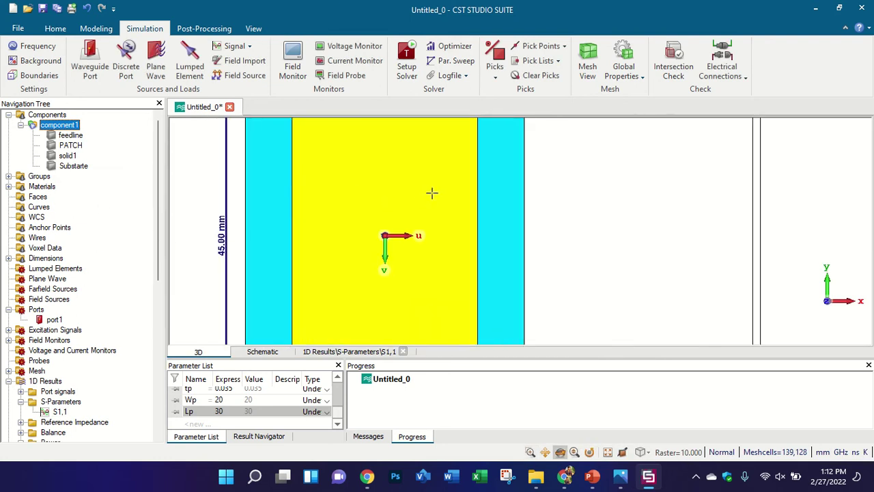
# Align the local WCS with the front face of the yellow patch.
pyautogui.click(96, 28)
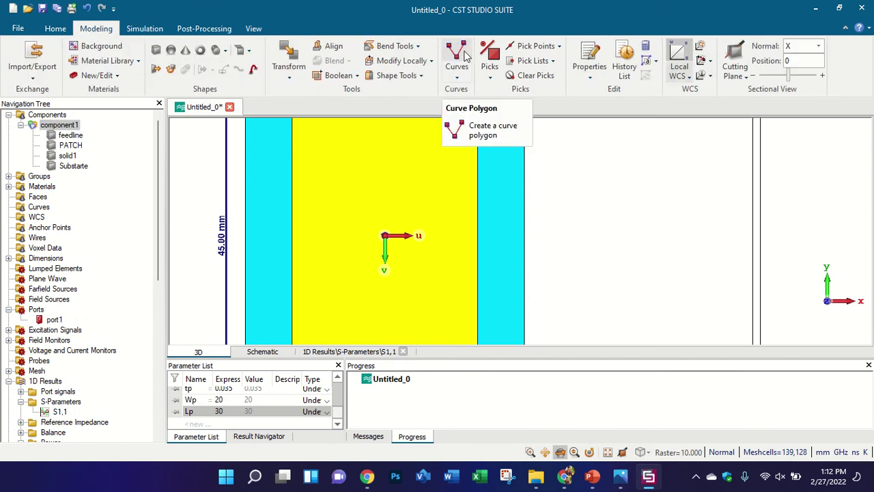
pyautogui.scroll(-2, 457, 248)
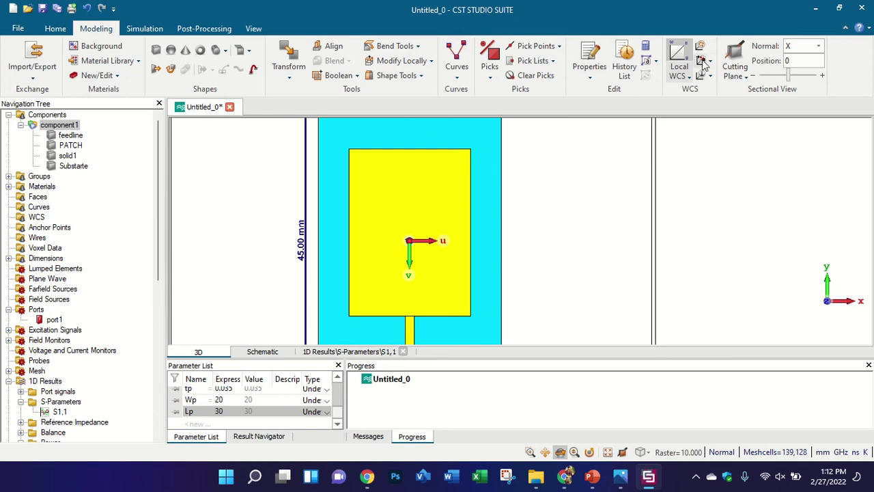
pyautogui.click(703, 63)
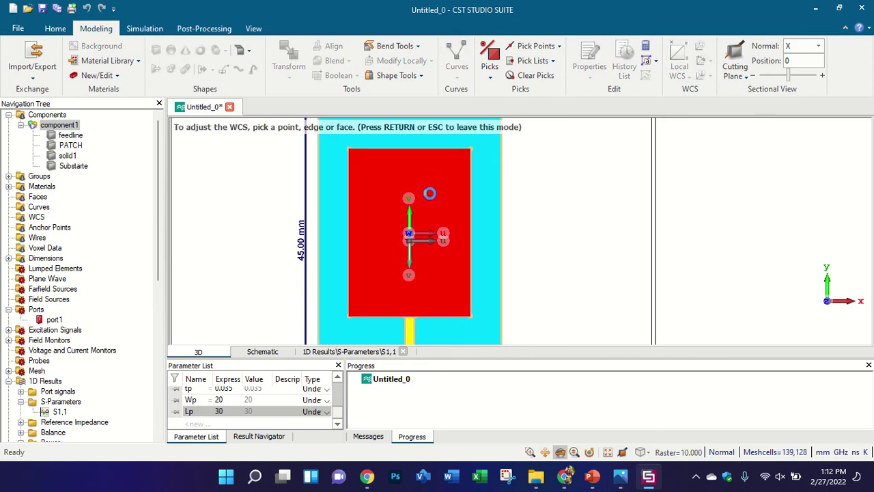
pyautogui.click(418, 200)
pyautogui.scroll(3, 419, 200)
pyautogui.scroll(-3, 418, 201)
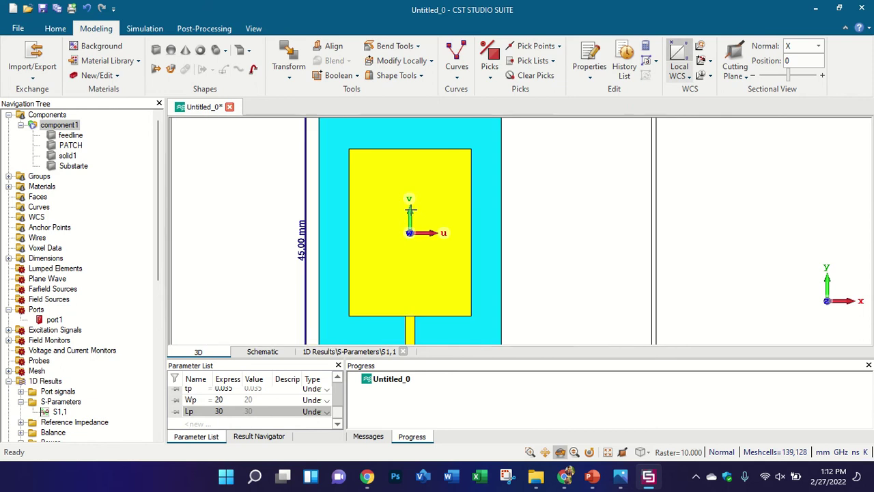
# Show the working plane grid over the patch and return to the modeling tools.
pyautogui.scroll(2, 418, 200)
pyautogui.click(253, 28)
pyautogui.click(272, 44)
pyautogui.click(83, 29)
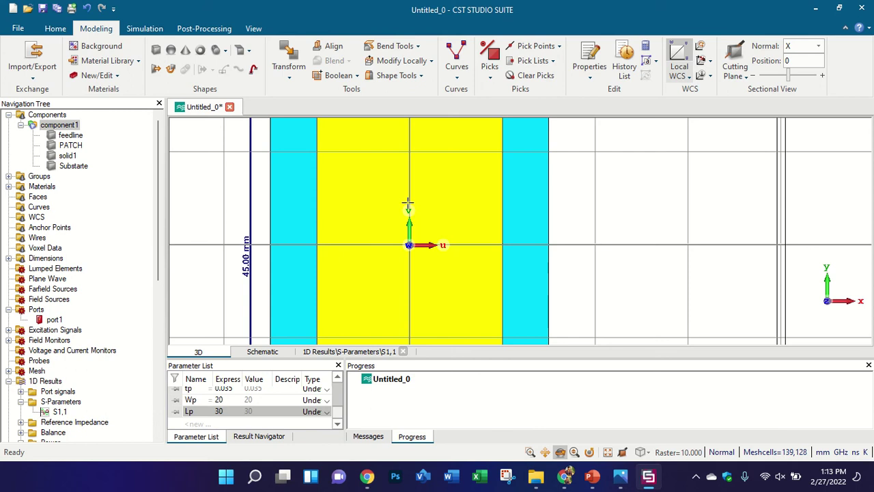
pyautogui.scroll(-5, 408, 203)
pyautogui.scroll(3, 410, 198)
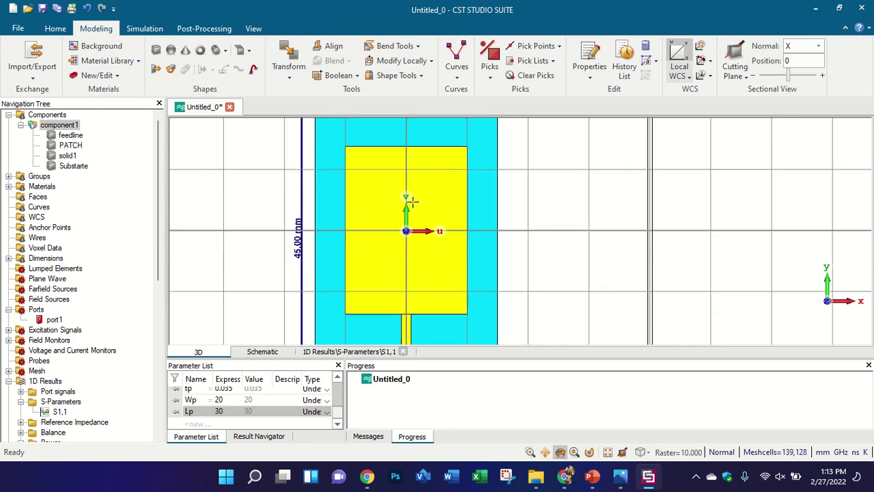
# Examine the surface current distribution at 2.6 GHz, then return to the 3D view of component1.
pyautogui.scroll(-9, 41, 273)
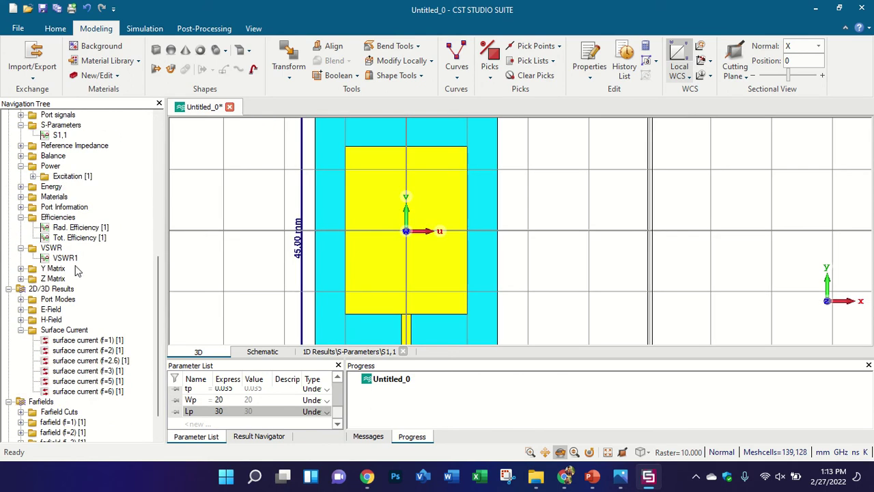
pyautogui.click(122, 362)
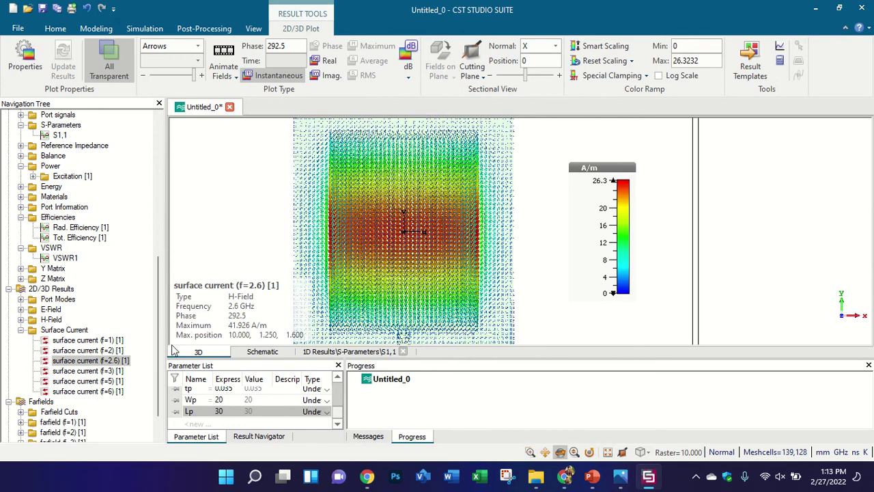
pyautogui.scroll(4, 125, 356)
pyautogui.scroll(5, 126, 351)
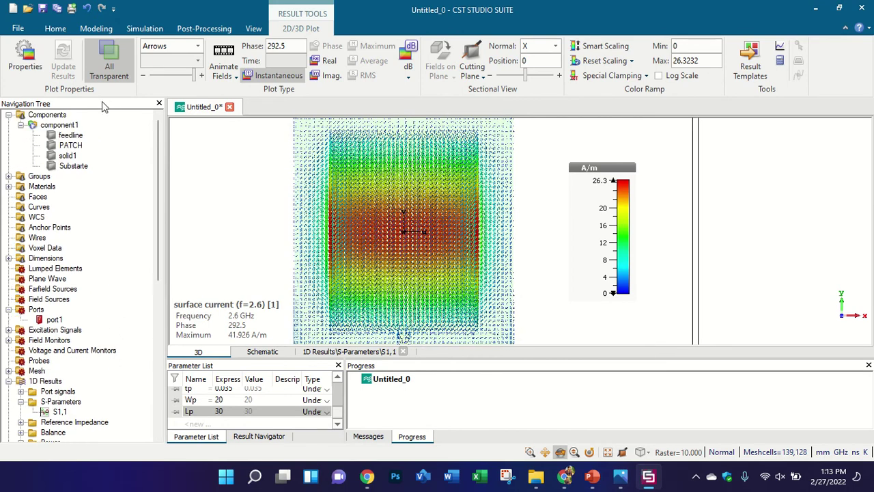
pyautogui.click(77, 127)
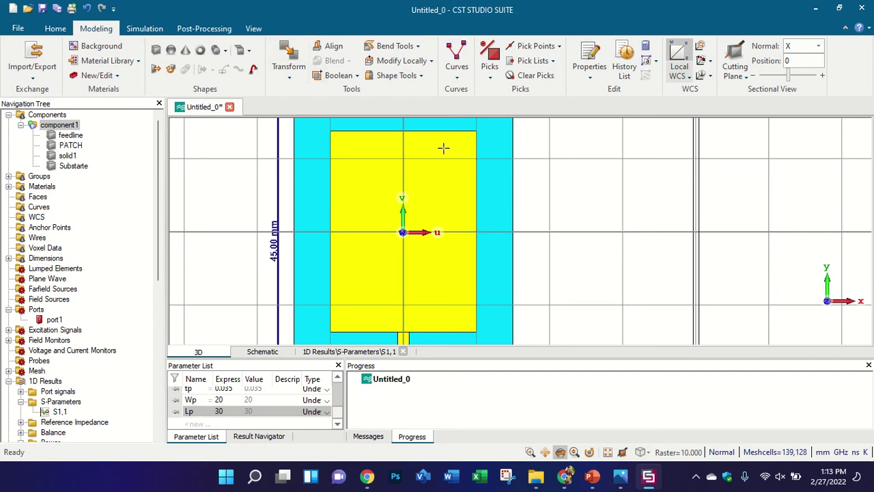
# Draw a closed polygon curve on the patch through (-2, 6), (-7, 0), (-4, 0), (0, 4), (4, 0), (7, 0) and (2, 6).
pyautogui.click(468, 67)
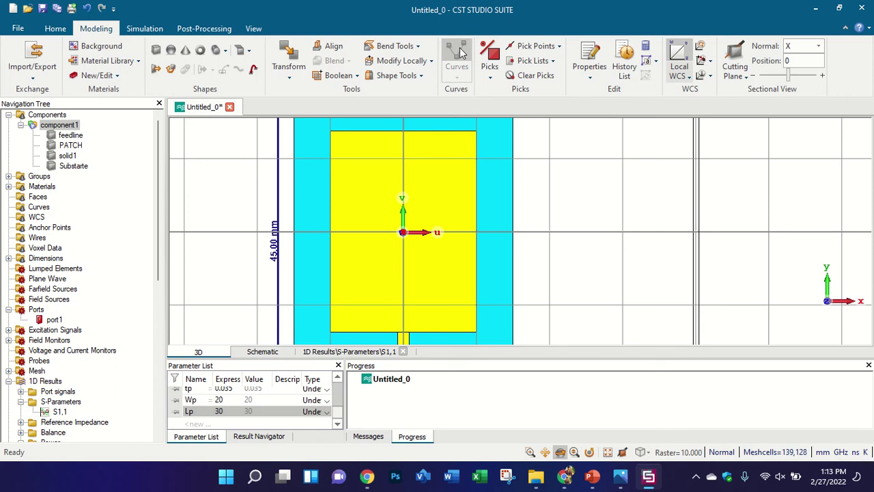
pyautogui.doubleClick(388, 187)
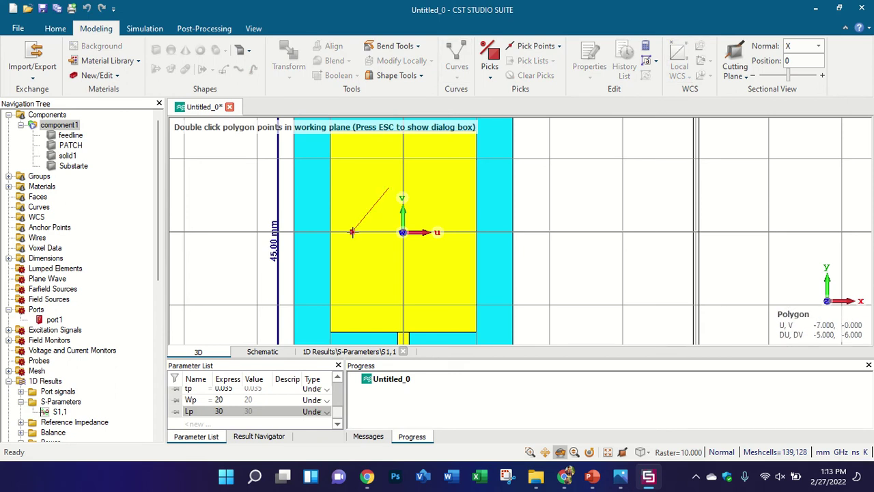
pyautogui.doubleClick(352, 233)
pyautogui.doubleClick(373, 232)
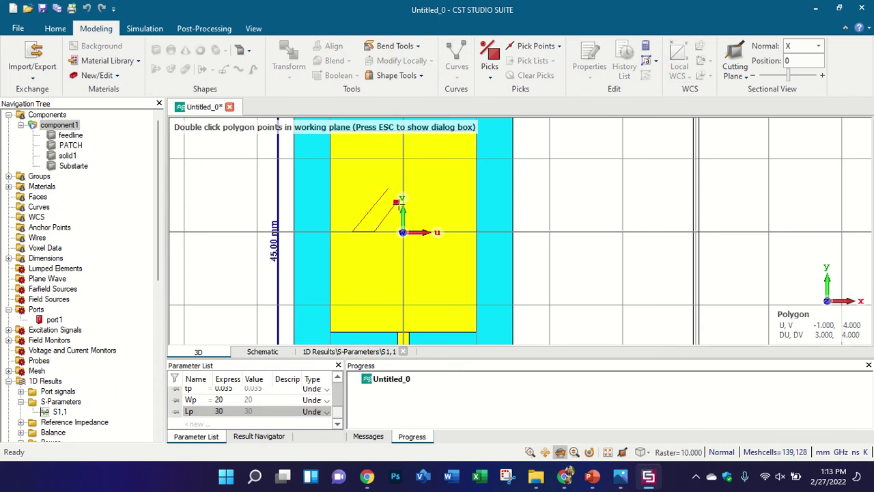
pyautogui.doubleClick(402, 198)
pyautogui.doubleClick(451, 233)
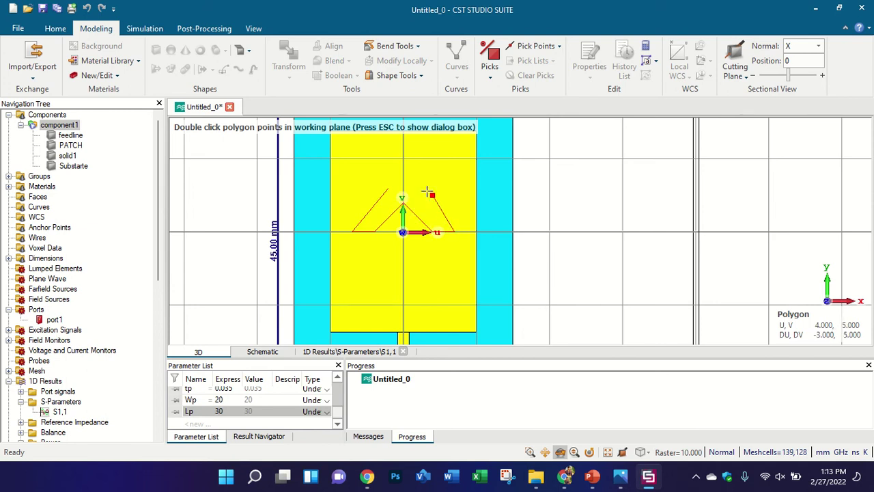
pyautogui.doubleClick(417, 188)
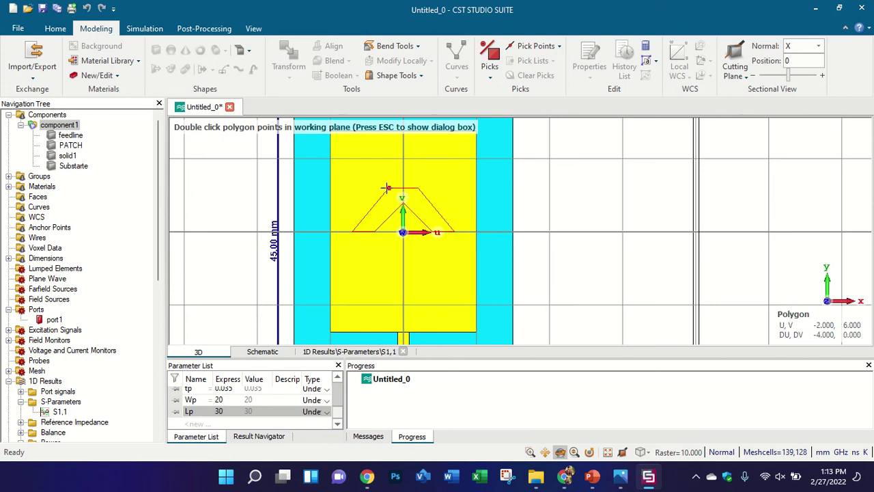
pyautogui.doubleClick(386, 188)
pyautogui.press('Escape')
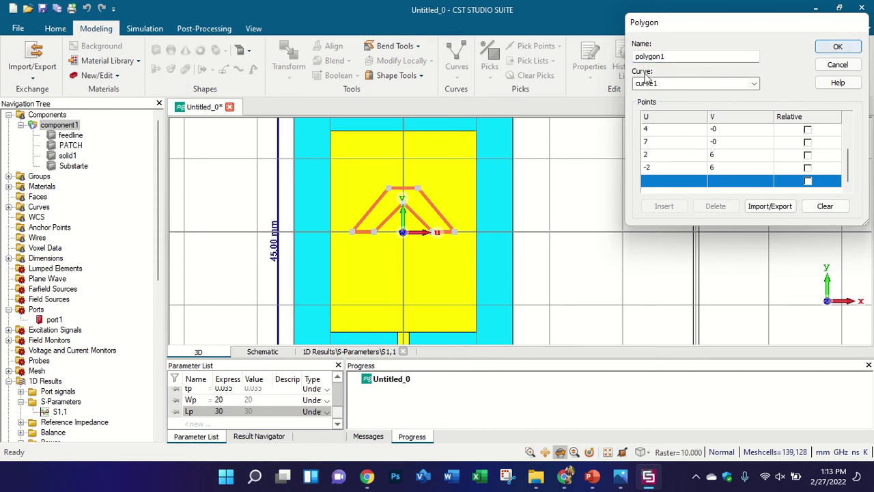
pyautogui.press('Return')
# Start extruding the polygon curve in Copper (annealed) with a thickness of 0.035 and inspect the preview from the side.
pyautogui.click(220, 72)
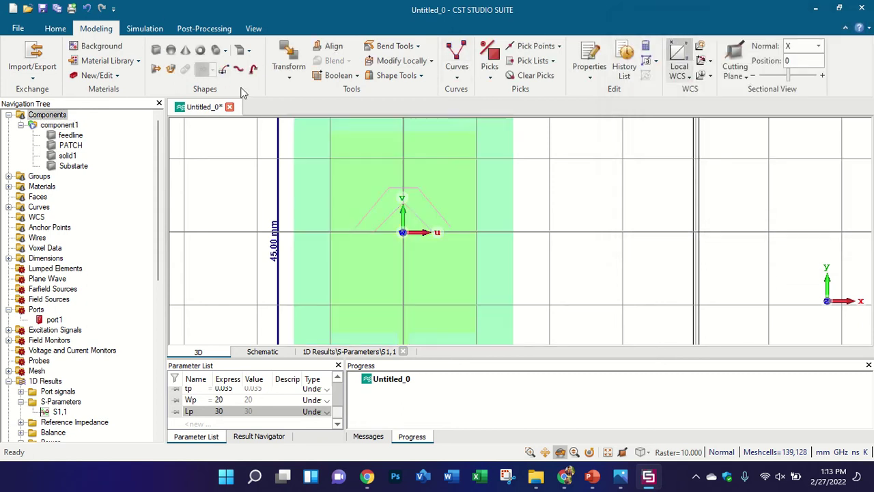
pyautogui.doubleClick(427, 227)
pyautogui.click(752, 83)
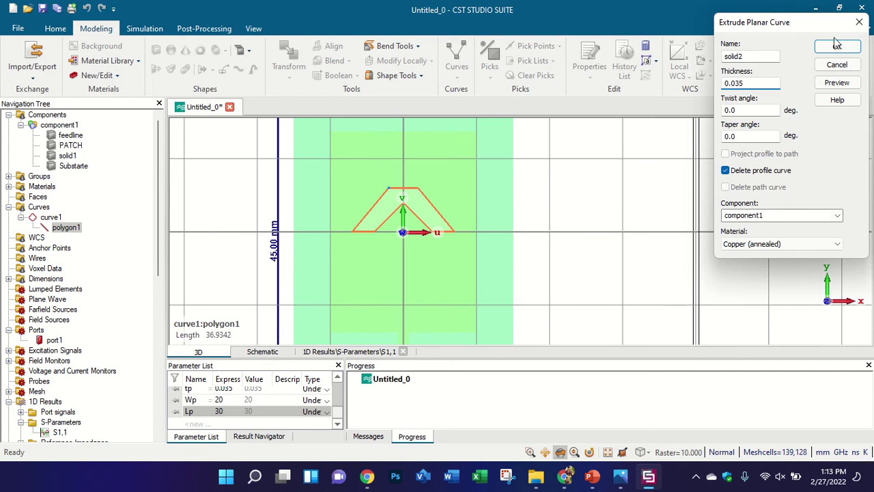
pyautogui.click(837, 82)
pyautogui.scroll(5, 388, 230)
pyautogui.moveTo(388, 230)
pyautogui.mouseDown()
pyautogui.moveTo(595, 141)
pyautogui.moveTo(559, 63)
pyautogui.moveTo(516, 112)
pyautogui.moveTo(582, 87)
pyautogui.mouseUp()
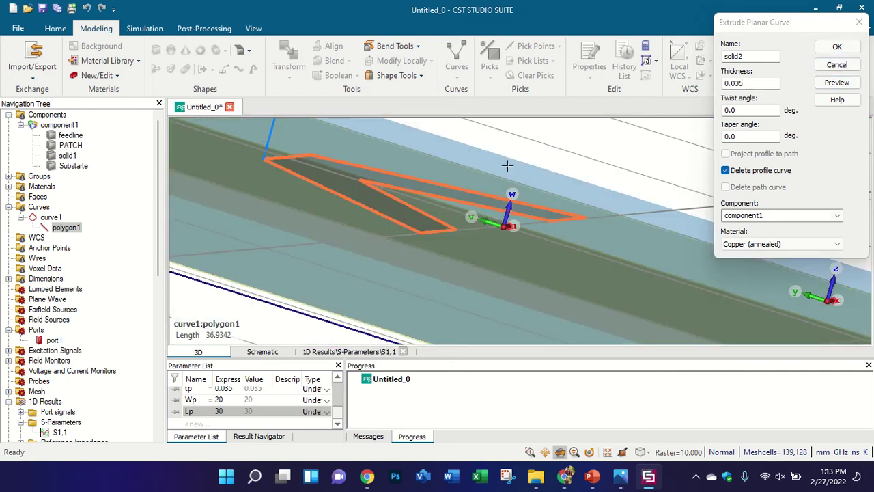
pyautogui.press('4')
pyautogui.scroll(5, 453, 248)
pyautogui.scroll(5, 597, 203)
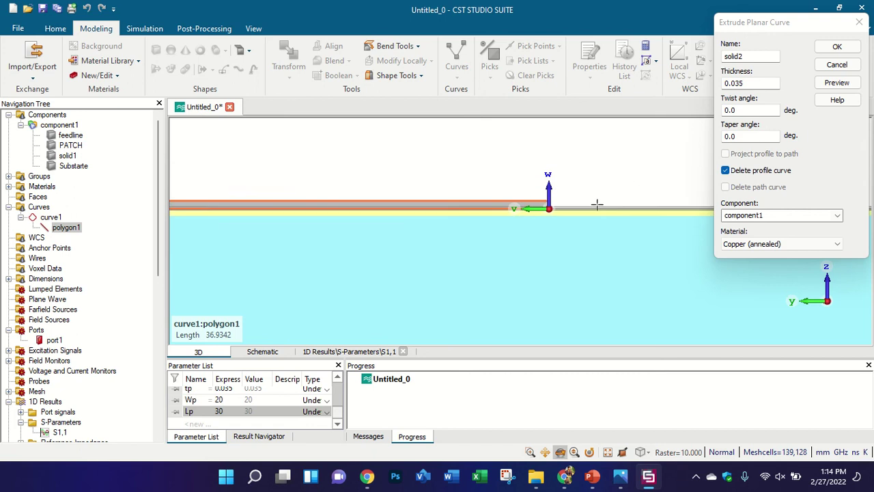
pyautogui.scroll(-5, 490, 223)
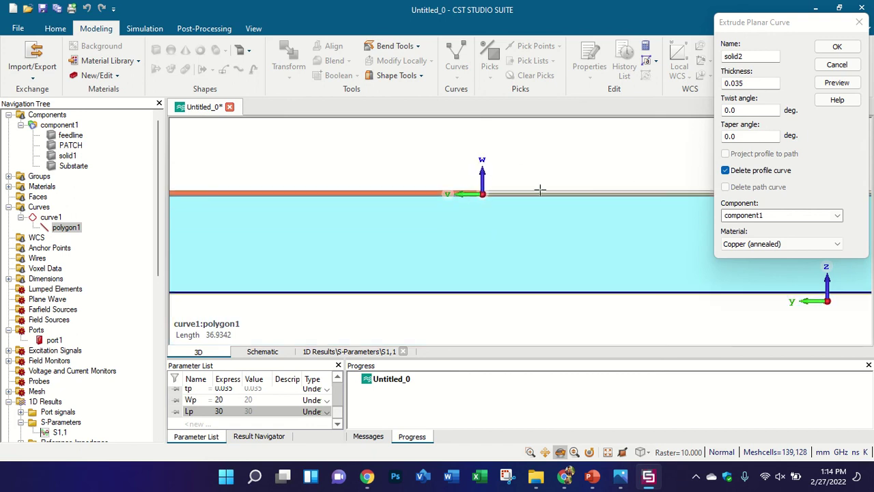
# Look at the training timetable image in Photos and switch back to CST Studio Suite.
pyautogui.click(621, 477)
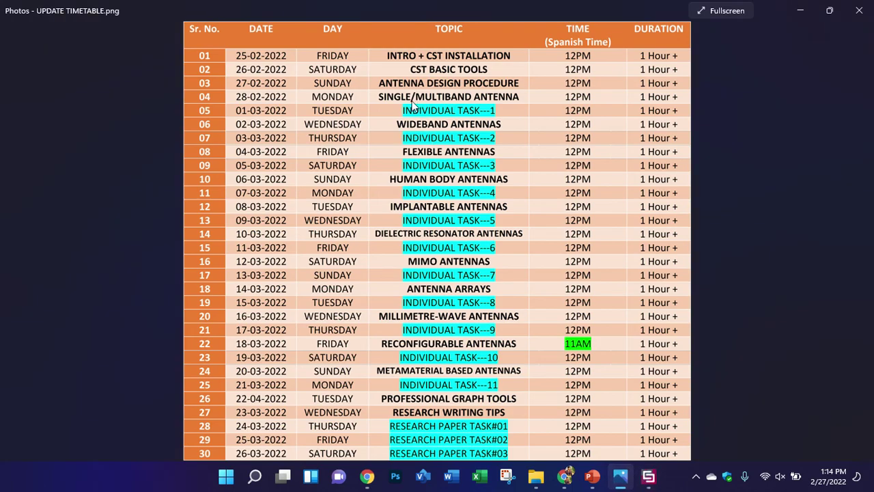
pyautogui.click(649, 477)
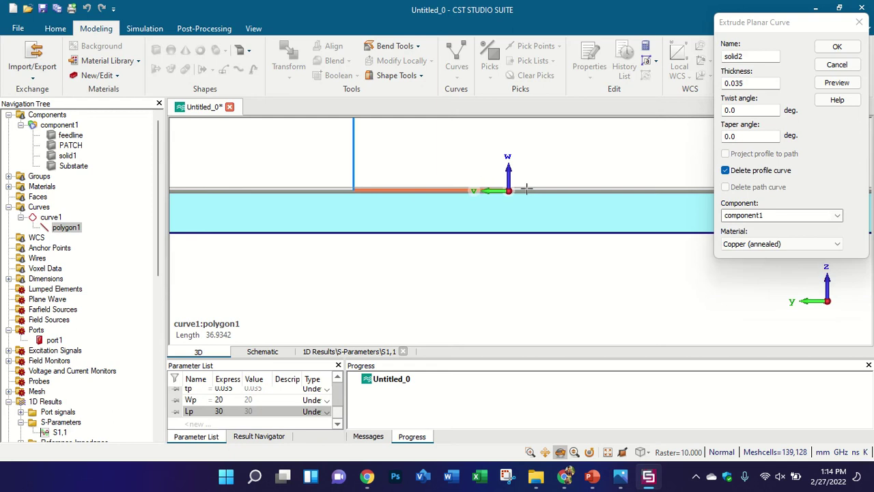
# Set the polygon extrusion's thickness to -0.035, preview it, and create the solid while deleting the current and parametric results.
pyautogui.moveTo(527, 189); pyautogui.dragTo(543, 163)
pyautogui.scroll(5, 502, 241)
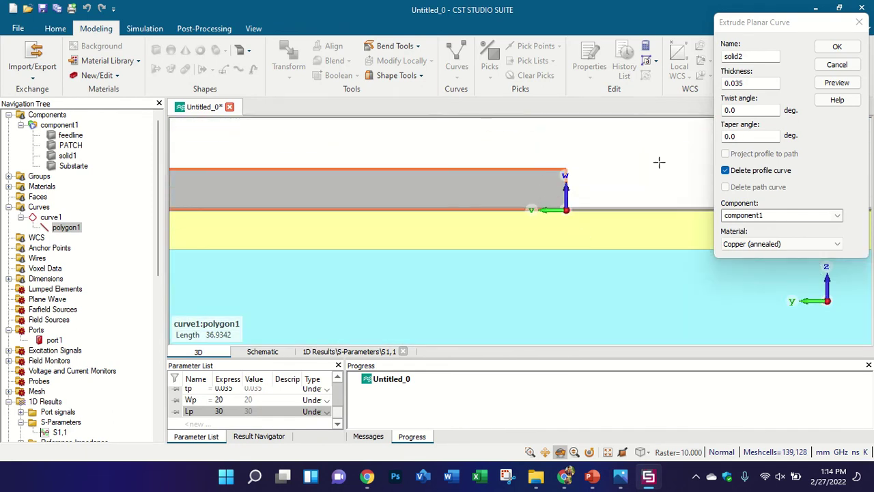
pyautogui.click(724, 84)
pyautogui.write('-')
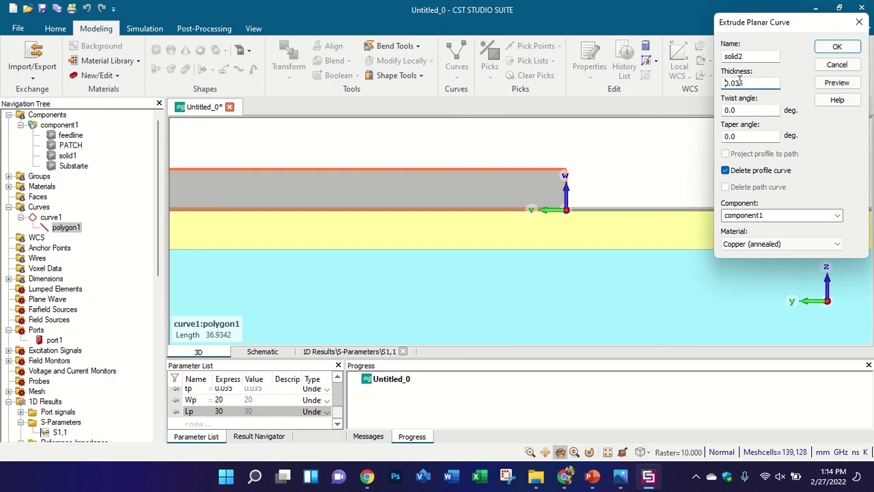
pyautogui.click(834, 83)
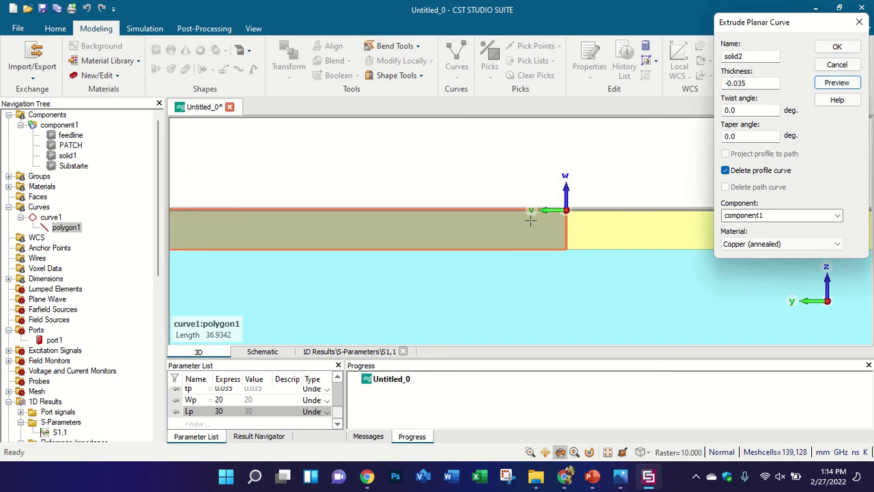
pyautogui.moveTo(488, 194); pyautogui.dragTo(395, 271)
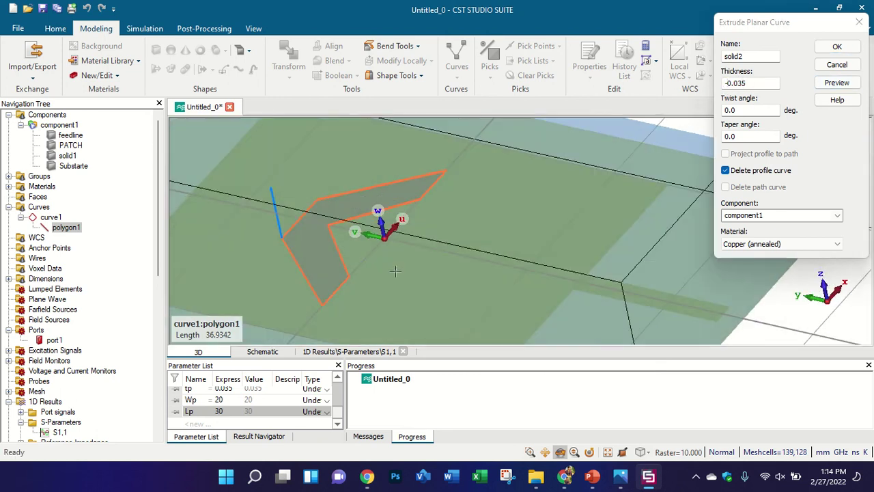
pyautogui.click(838, 46)
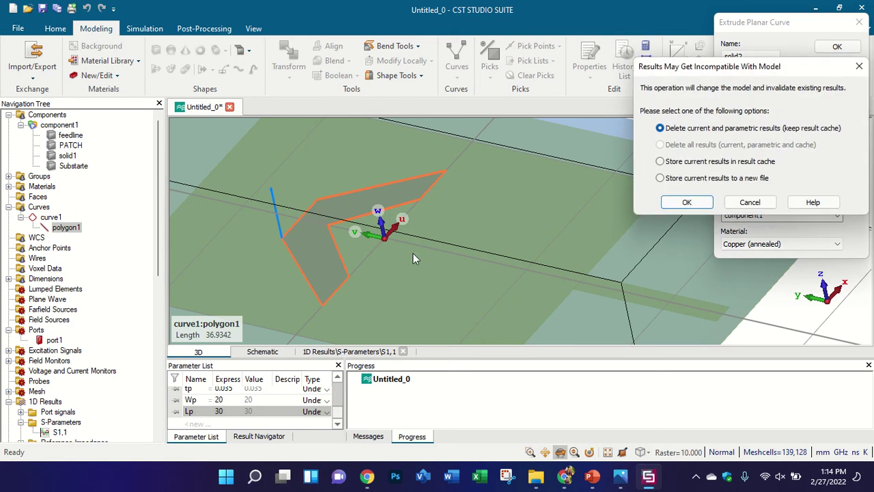
pyautogui.click(704, 200)
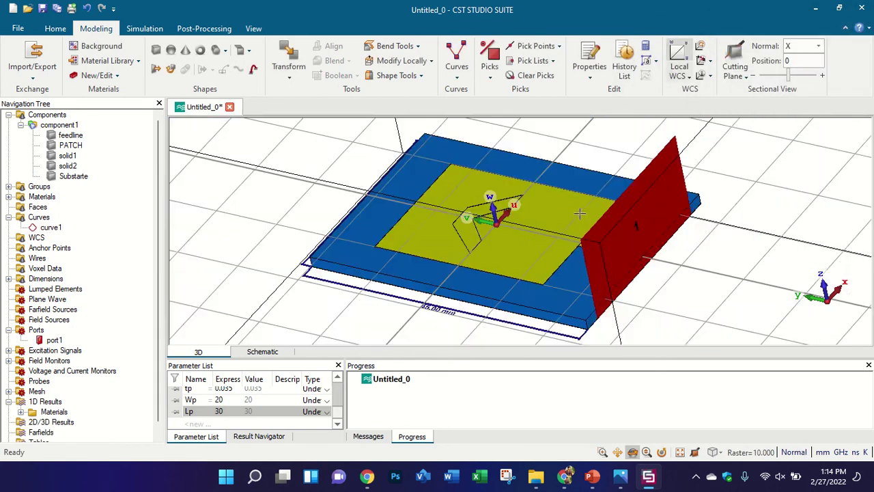
# Try to subtract the polygon-shaped solid2 from PATCH.
pyautogui.moveTo(572, 185); pyautogui.dragTo(526, 184)
pyautogui.press('5')
pyautogui.scroll(-4, 527, 184)
pyautogui.scroll(4, 523, 173)
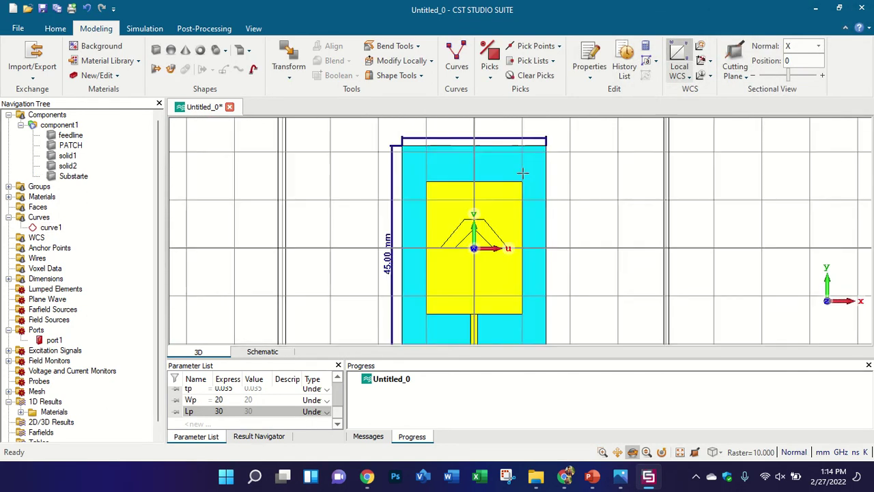
pyautogui.scroll(-2, 430, 204)
pyautogui.scroll(-2, 429, 204)
pyautogui.scroll(6, 464, 191)
pyautogui.scroll(-6, 464, 192)
pyautogui.scroll(5, 448, 191)
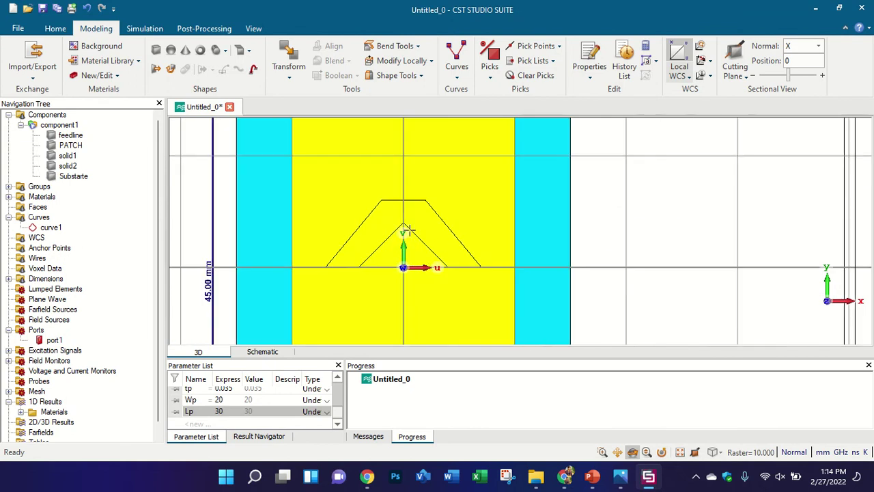
pyautogui.click(74, 146)
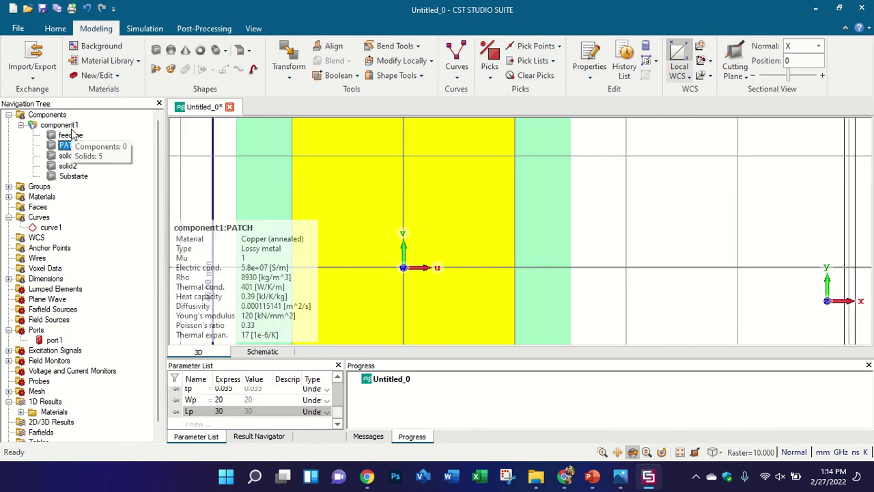
pyautogui.press('-')
pyautogui.click(76, 157)
pyautogui.click(78, 164)
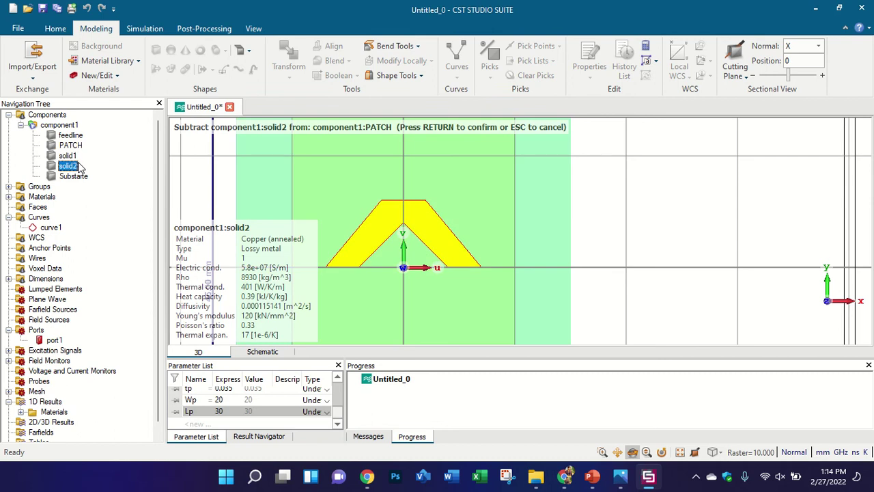
pyautogui.press('Return')
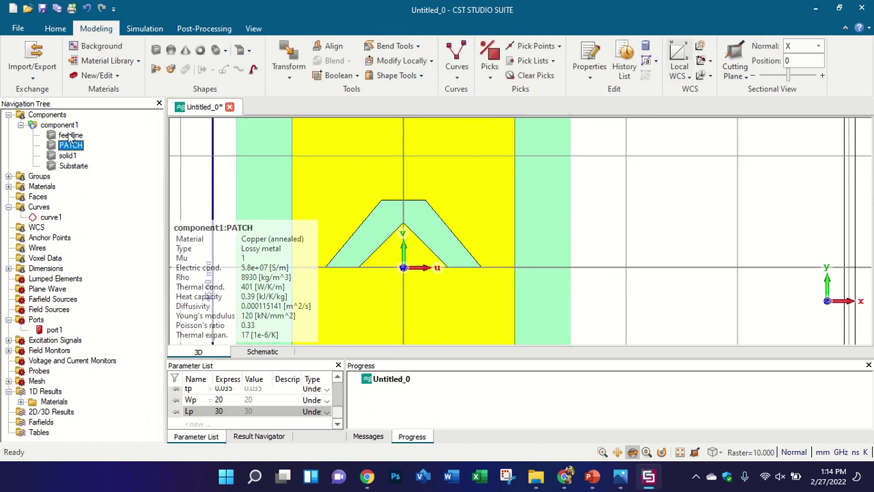
# Check the cut in the whole of component1, then undo the subtraction of solid2 from PATCH.
pyautogui.click(59, 125)
pyautogui.scroll(-5, 398, 198)
pyautogui.scroll(5, 399, 200)
pyautogui.scroll(-3, 388, 214)
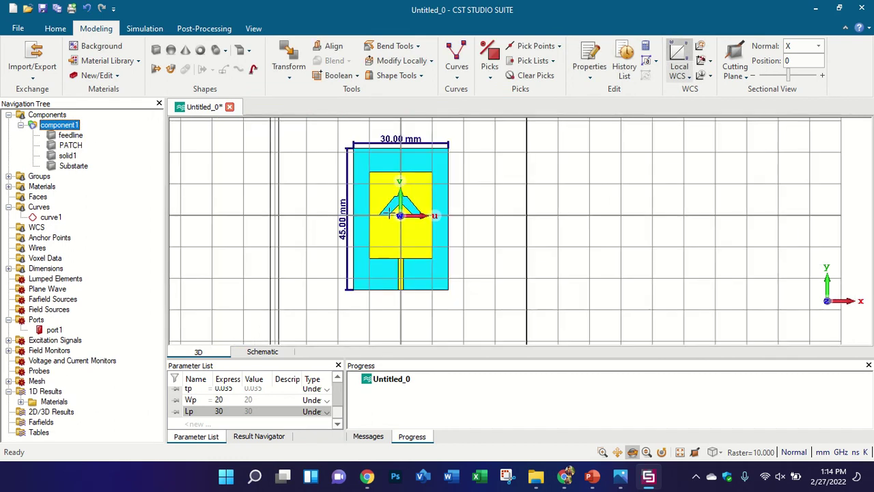
pyautogui.scroll(3, 349, 184)
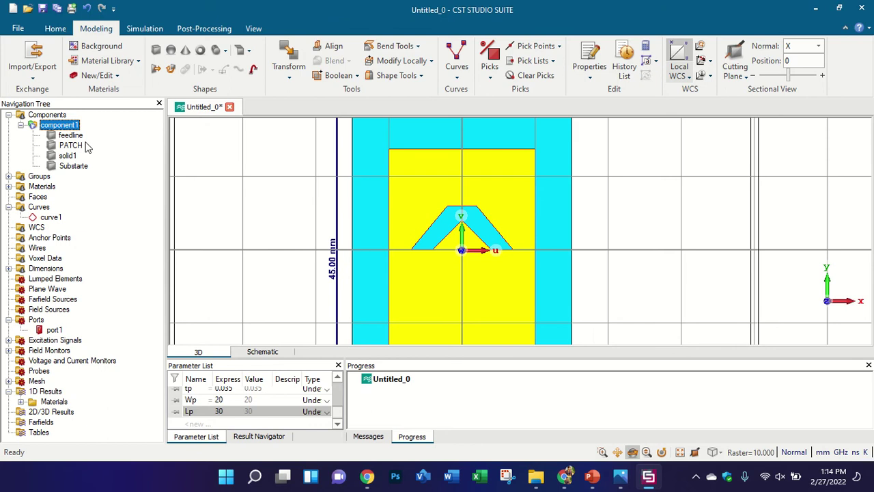
pyautogui.hotkey('ctrl', 'z')
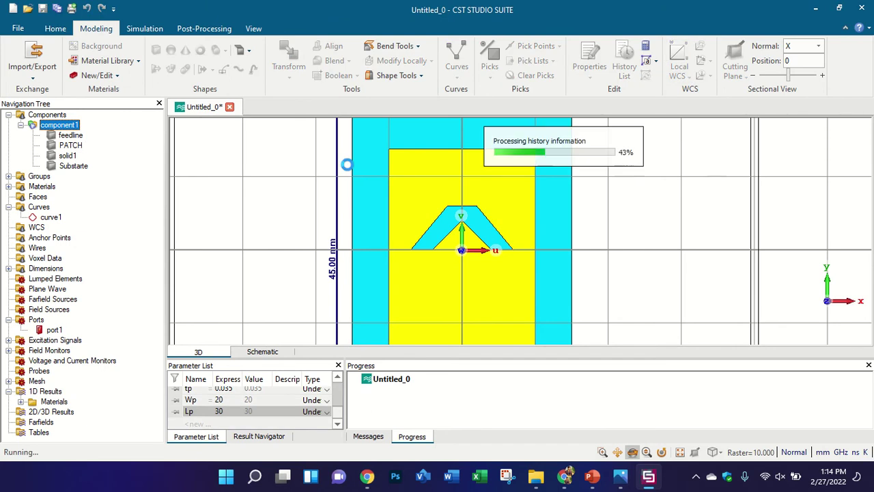
# Create a translated copy of solid2 with a translation vector of U 0, V -7, W 0.
pyautogui.click(70, 144)
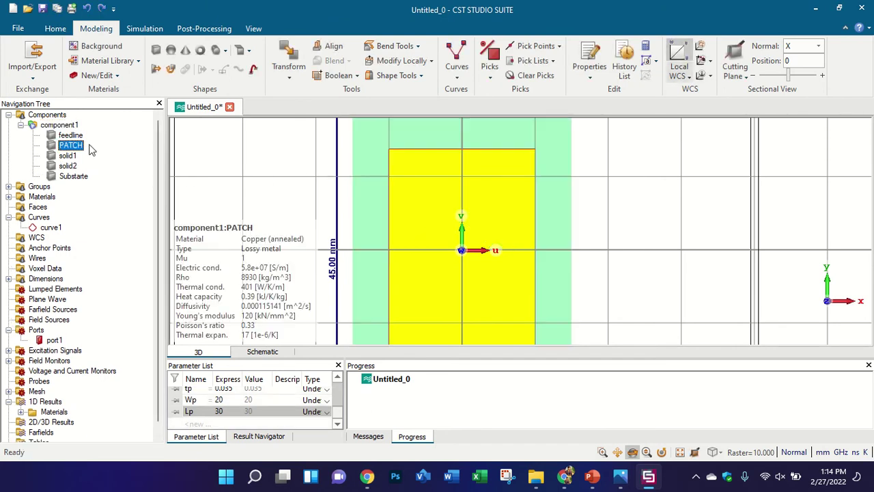
pyautogui.click(75, 166)
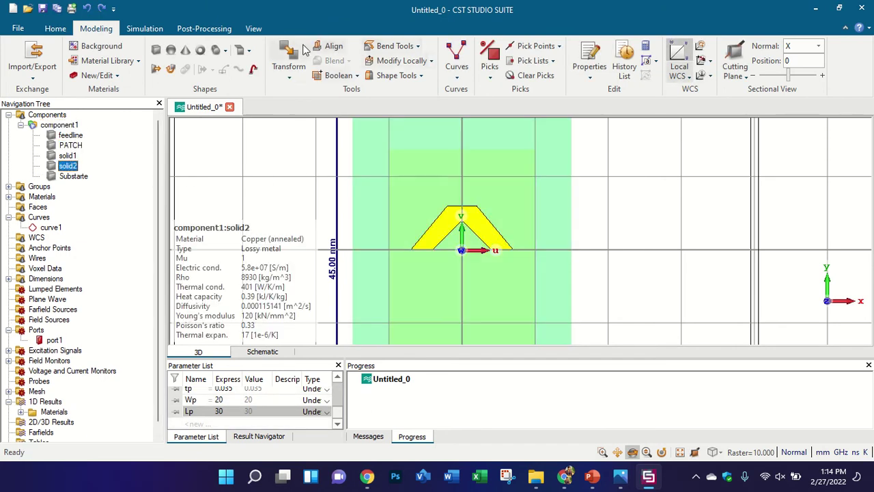
pyautogui.click(289, 61)
pyautogui.moveTo(462, 263); pyautogui.dragTo(463, 312)
pyautogui.click(717, 52)
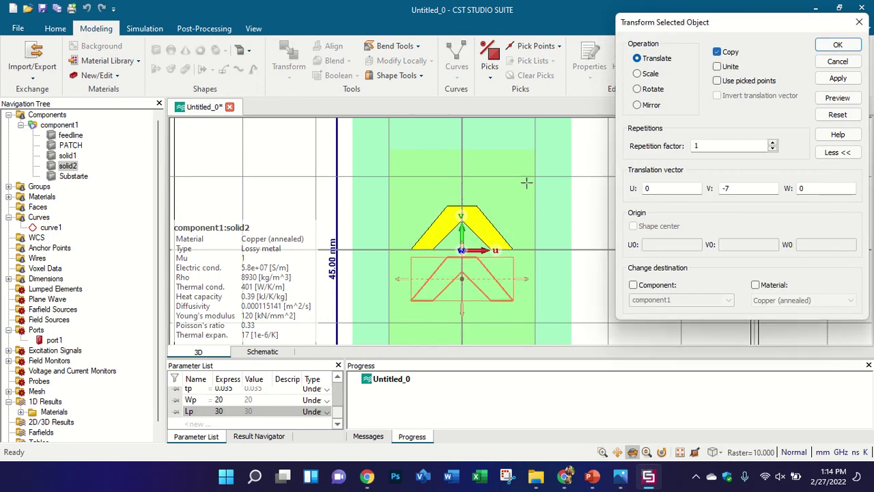
pyautogui.click(837, 78)
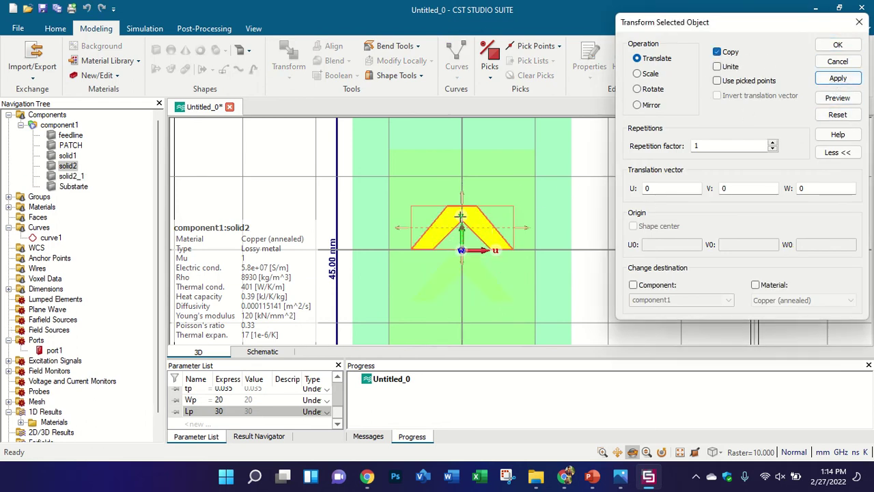
# Create a second translated copy of solid2, offset by V 5, and finish the transformation.
pyautogui.click(461, 190)
pyautogui.moveTo(461, 190); pyautogui.dragTo(462, 162)
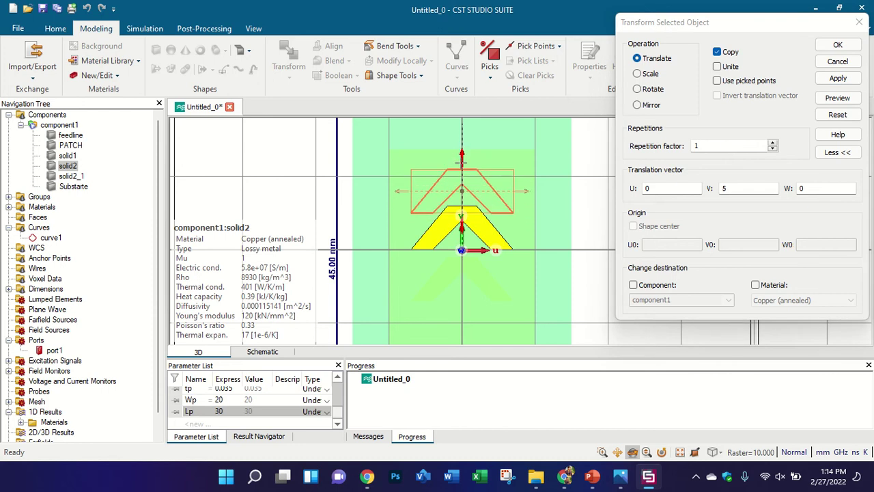
pyautogui.click(832, 46)
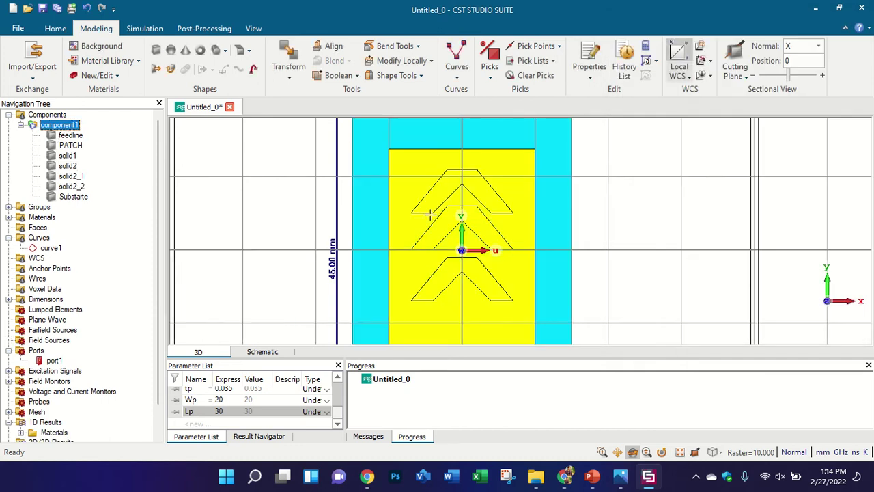
# Subtract solid2, solid2_1 and solid2_2 from PATCH and inspect the three chevron-shaped slots.
pyautogui.click(90, 146)
pyautogui.press('-')
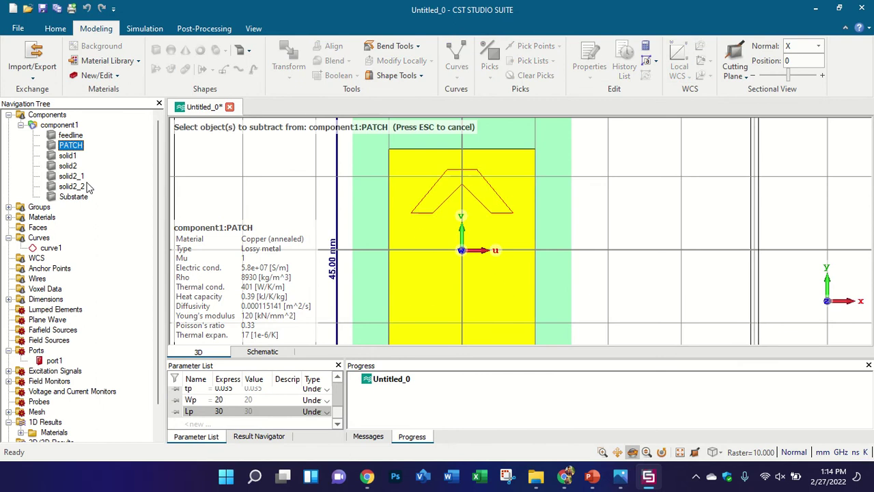
pyautogui.click(80, 186)
pyautogui.keyDown('shift'); pyautogui.click(74, 166); pyautogui.keyUp('shift')
pyautogui.press('Return')
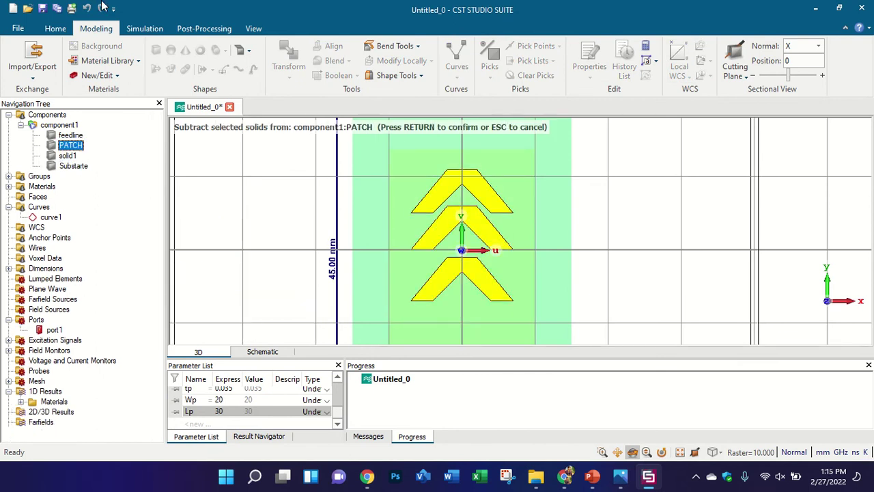
pyautogui.click(54, 117)
pyautogui.scroll(-4, 416, 230)
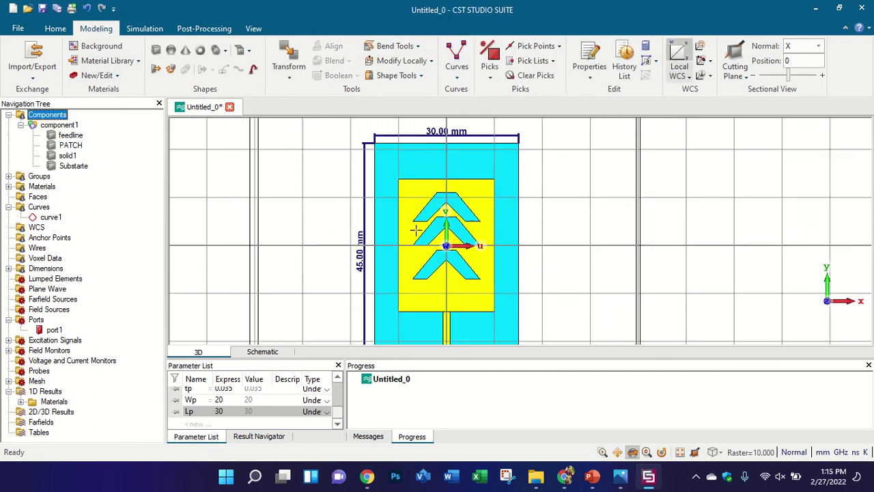
pyautogui.scroll(2, 420, 250)
pyautogui.moveTo(415, 251); pyautogui.dragTo(472, 231)
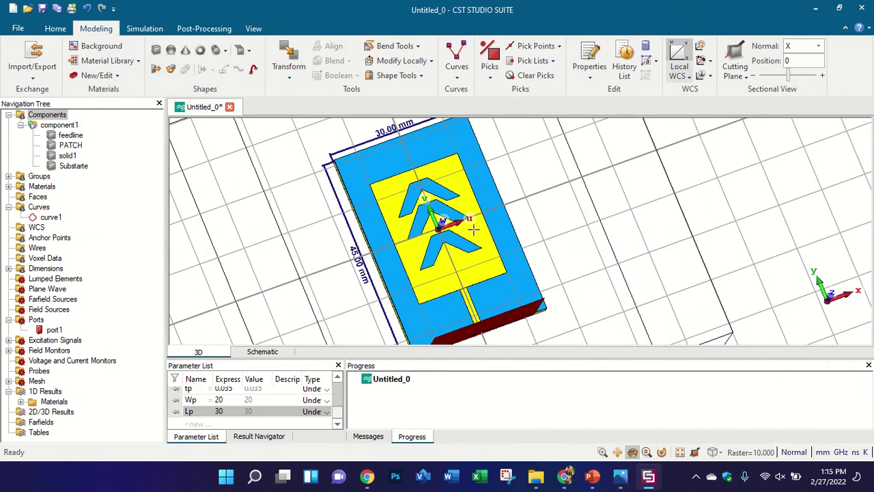
# Start the time domain solver for the slotted patch antenna.
pyautogui.click(144, 28)
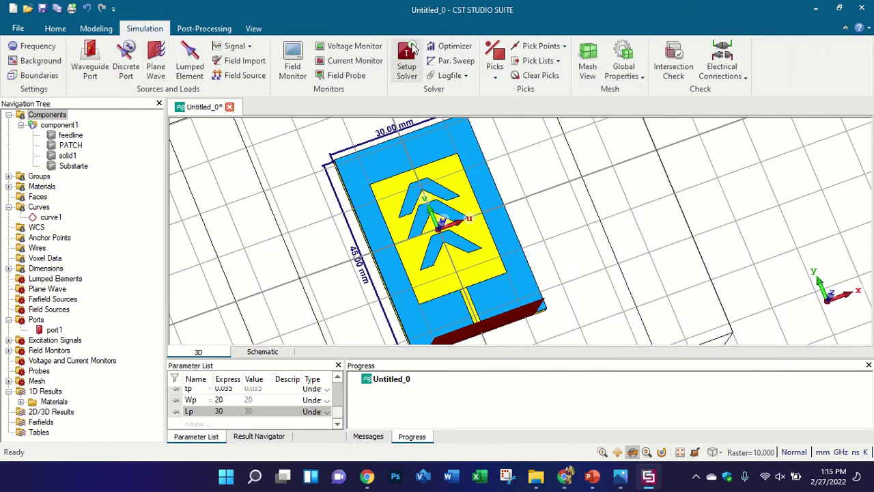
pyautogui.click(409, 55)
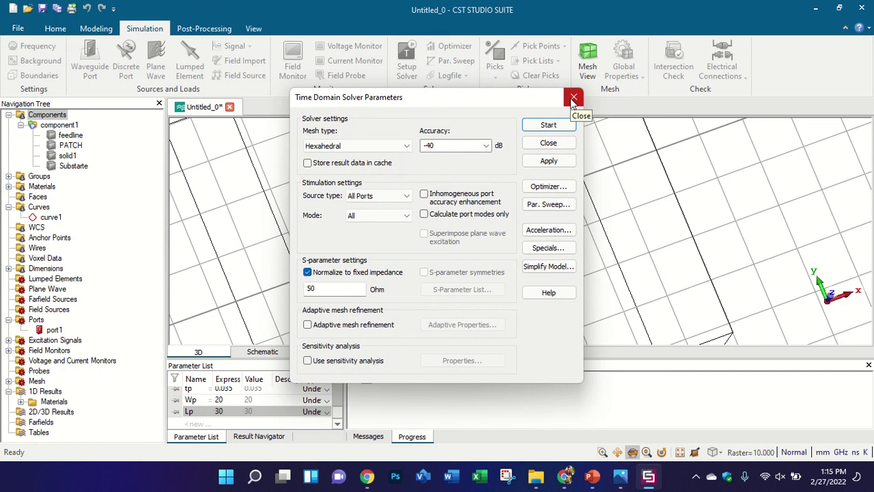
pyautogui.click(550, 126)
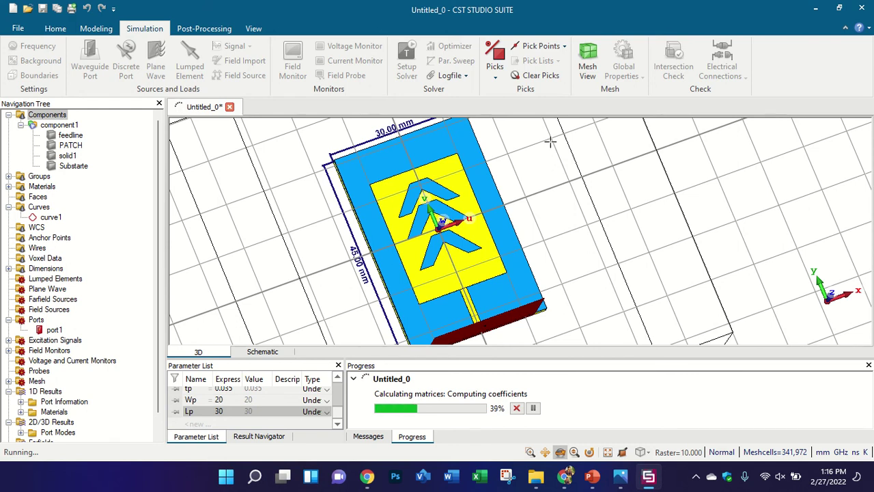
pyautogui.moveTo(347, 6)
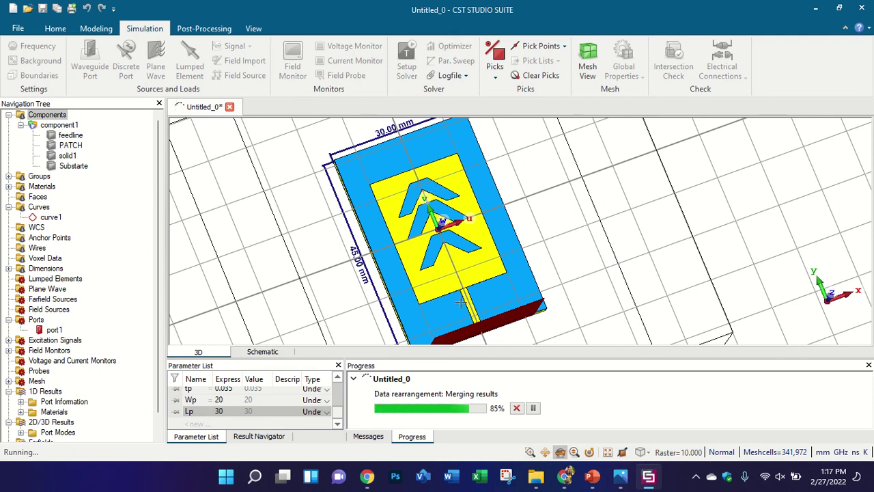
pyautogui.scroll(3, 478, 301)
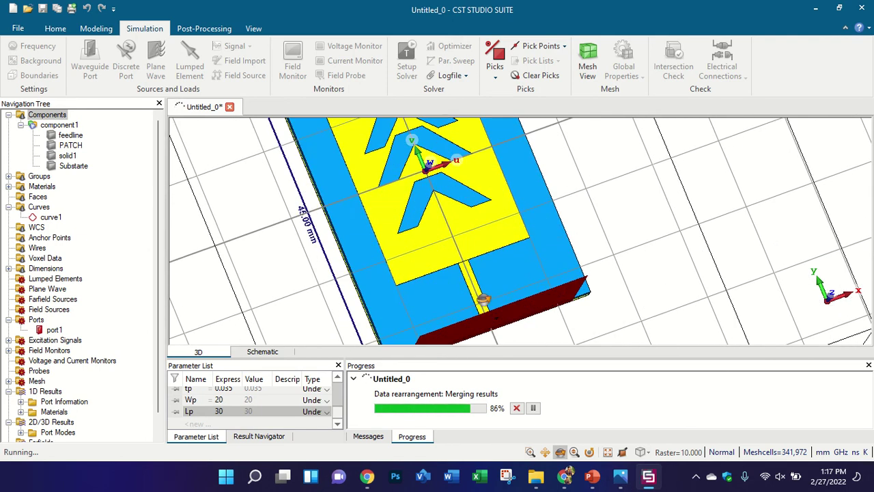
pyautogui.scroll(5, 483, 299)
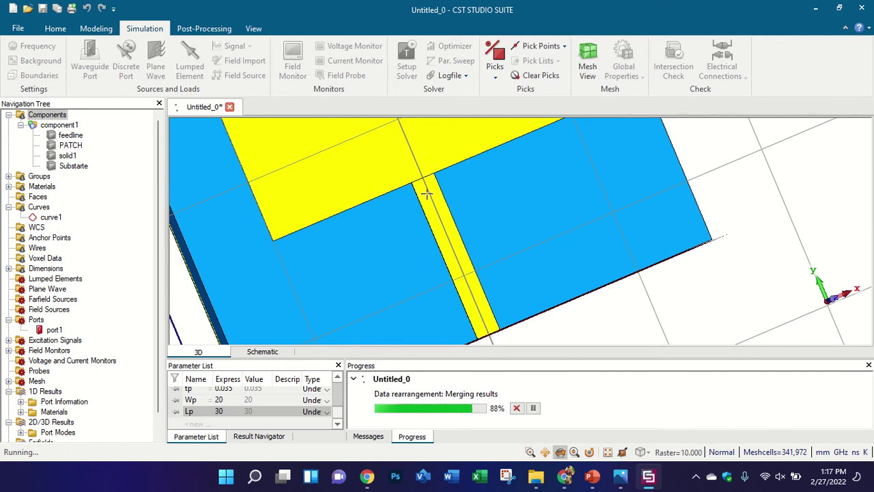
pyautogui.scroll(-4, 398, 150)
pyautogui.scroll(5, 418, 187)
pyautogui.scroll(-1, 447, 279)
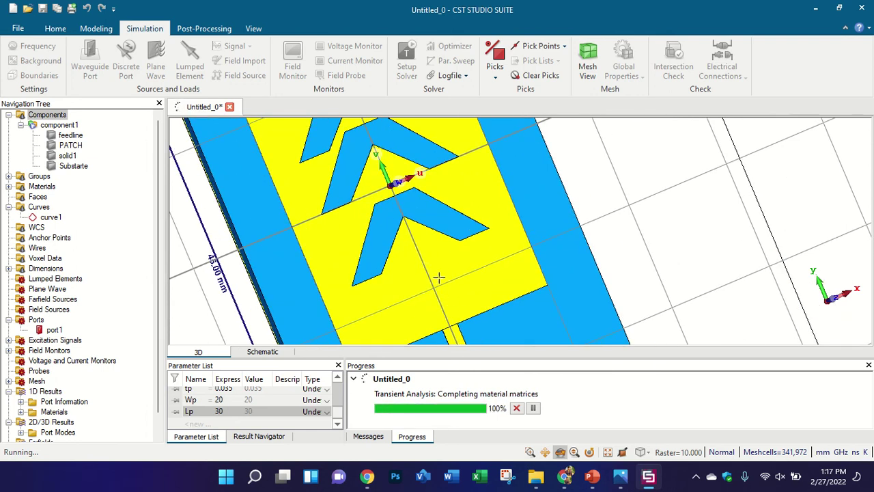
pyautogui.scroll(-2, 458, 242)
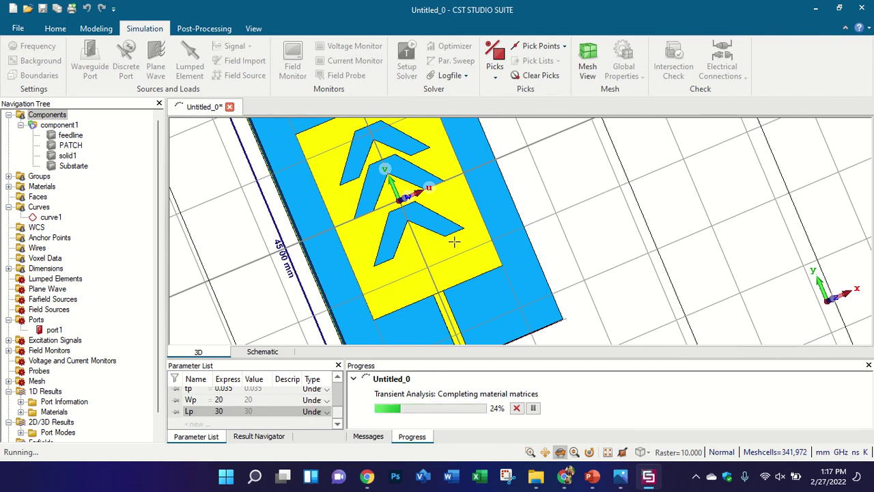
pyautogui.scroll(-3, 359, 261)
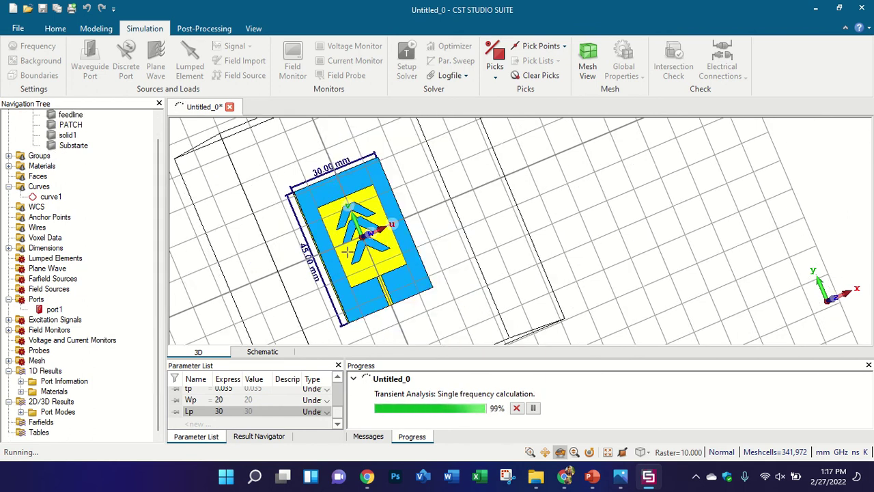
pyautogui.scroll(4, 369, 245)
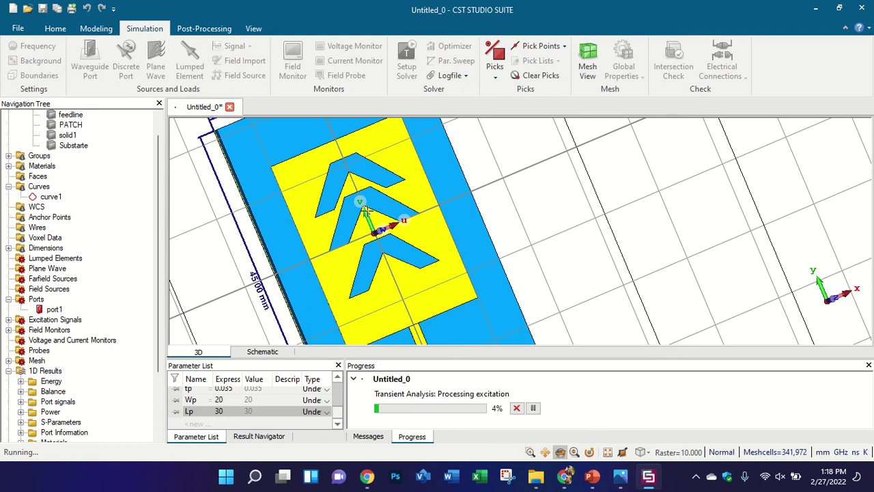
pyautogui.scroll(-2, 393, 213)
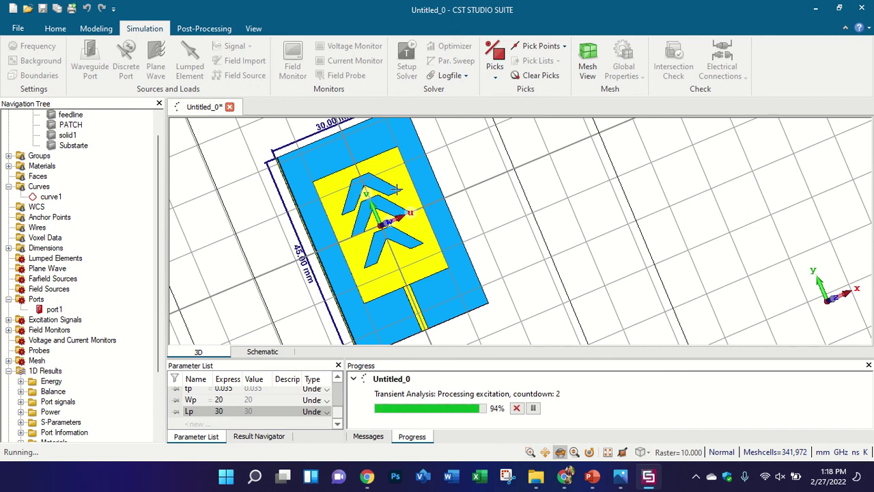
# Check the course timetable image in Photos and return to CST Studio Suite.
pyautogui.click(621, 476)
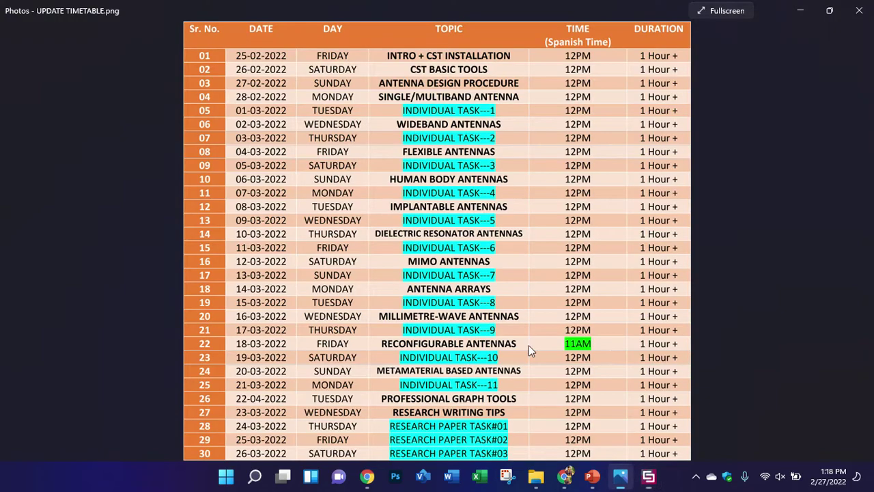
pyautogui.click(647, 476)
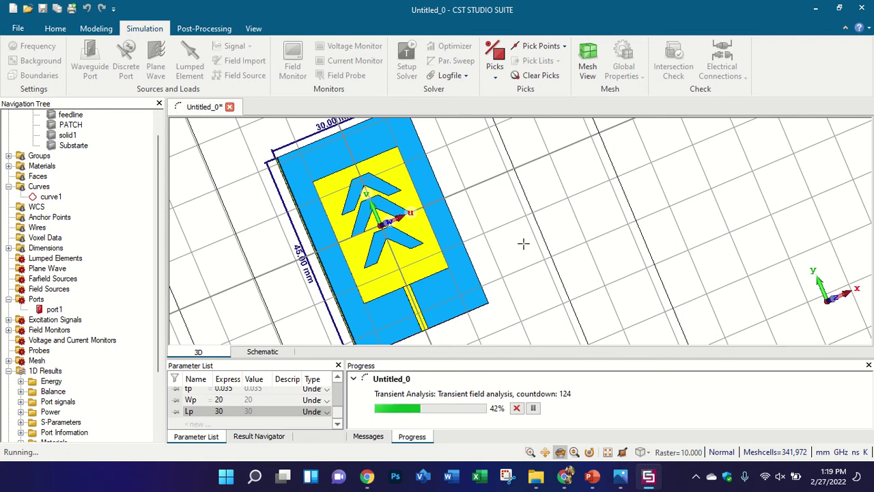
# Inspect the slotted patch, the ground plane and the feed port from several angles while the solver runs.
pyautogui.moveTo(524, 243); pyautogui.dragTo(567, 192)
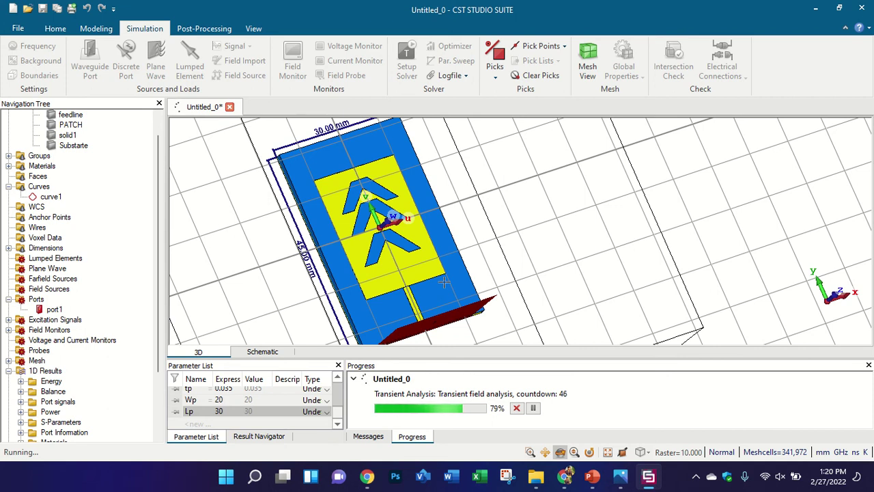
pyautogui.moveTo(324, 235); pyautogui.dragTo(412, 180)
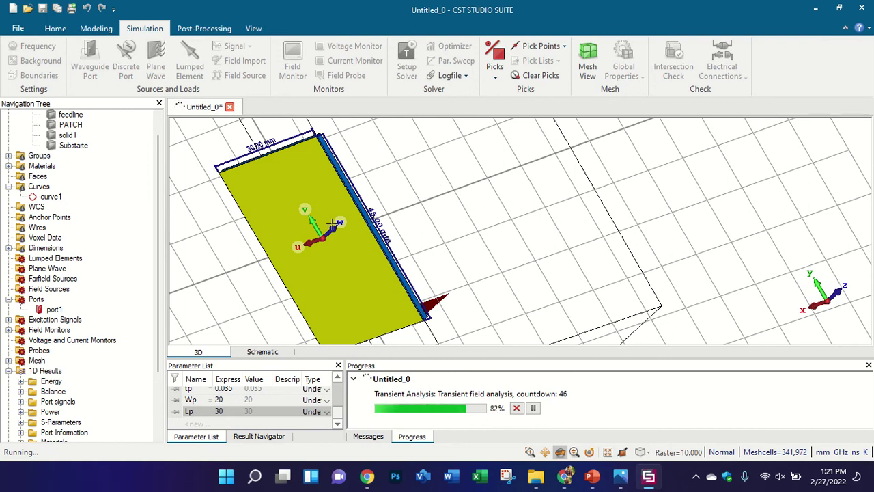
pyautogui.scroll(-2, 332, 224)
pyautogui.scroll(2, 301, 218)
pyautogui.scroll(-2, 312, 200)
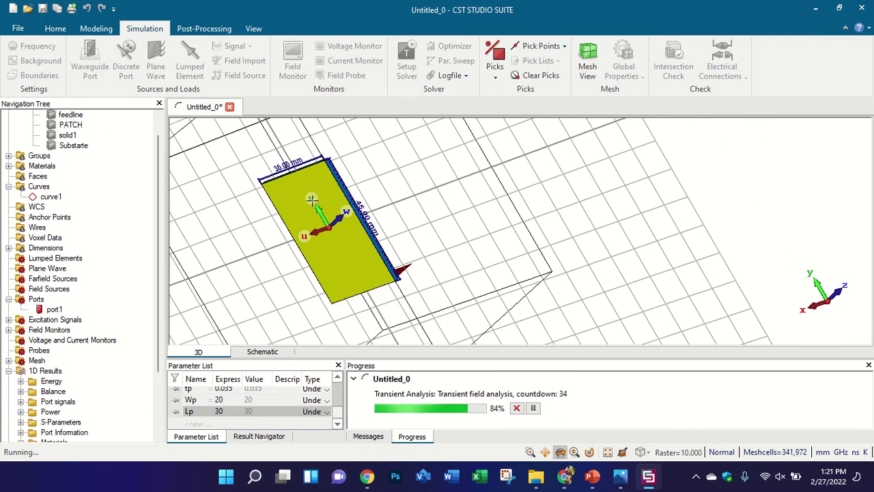
pyautogui.scroll(2, 313, 207)
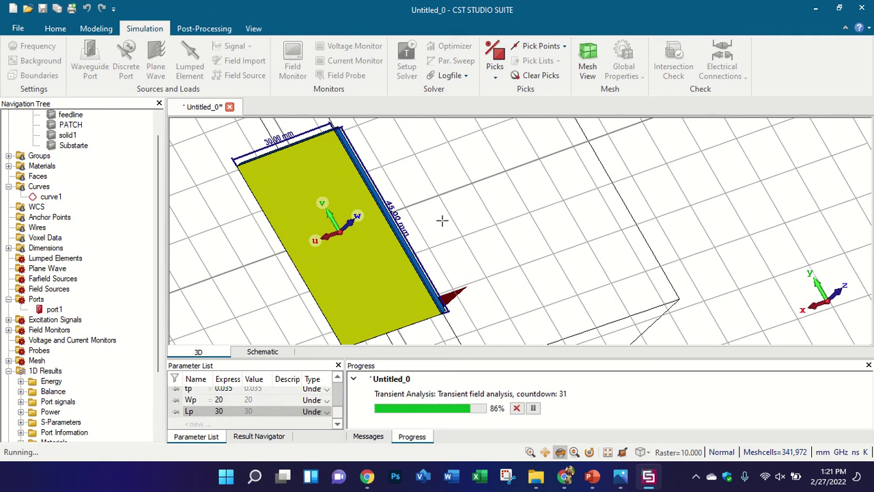
pyautogui.moveTo(443, 218); pyautogui.dragTo(347, 299)
pyautogui.scroll(4, 392, 273)
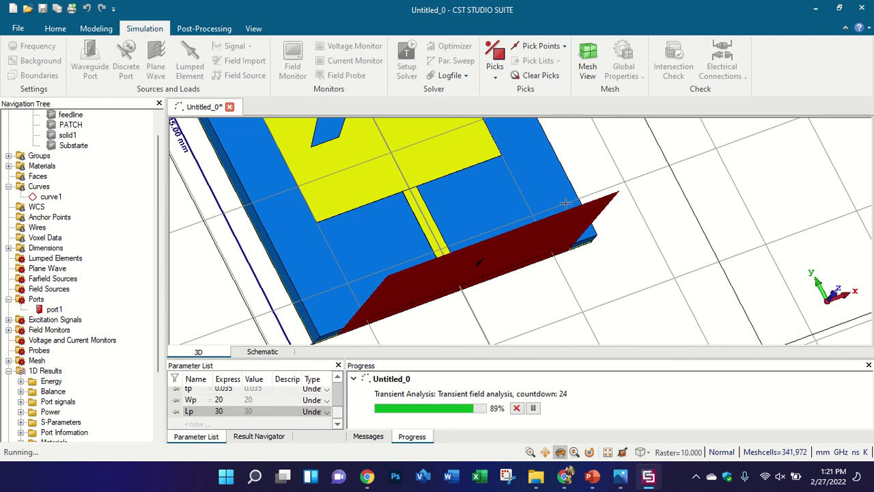
pyautogui.scroll(-5, 482, 254)
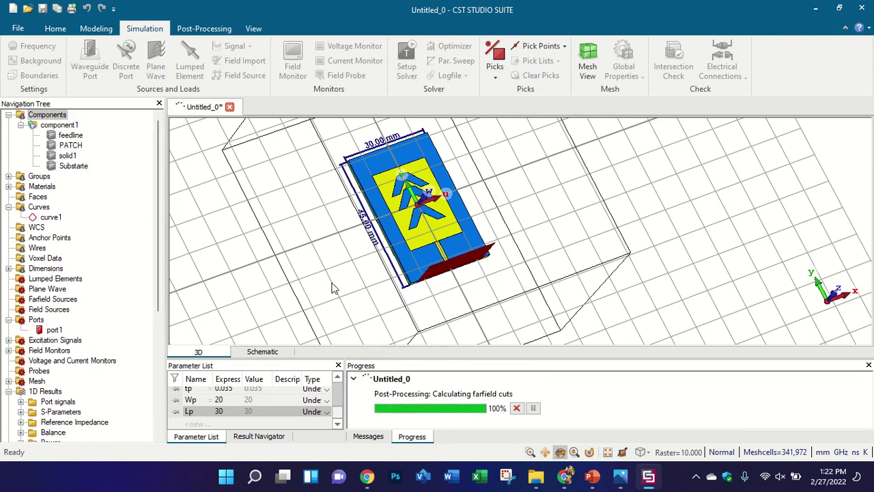
# Examine the antenna's slots, substrate edge and waveguide port from oblique and side views.
pyautogui.moveTo(331, 282); pyautogui.dragTo(515, 182)
pyautogui.moveTo(427, 214); pyautogui.dragTo(506, 166)
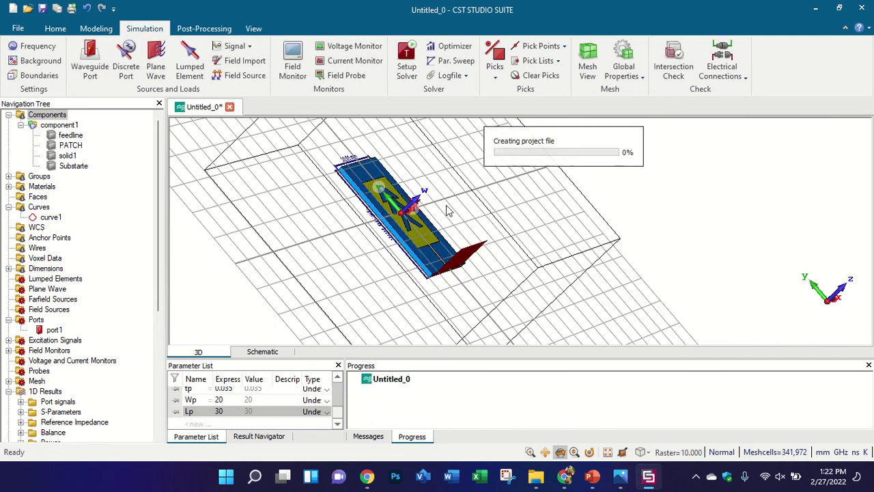
pyautogui.moveTo(604, 204); pyautogui.dragTo(336, 269)
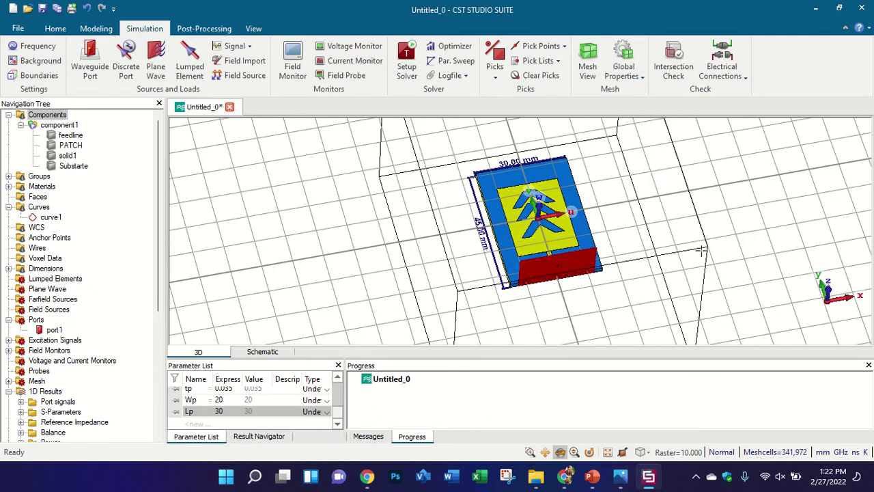
pyautogui.scroll(2, 721, 235)
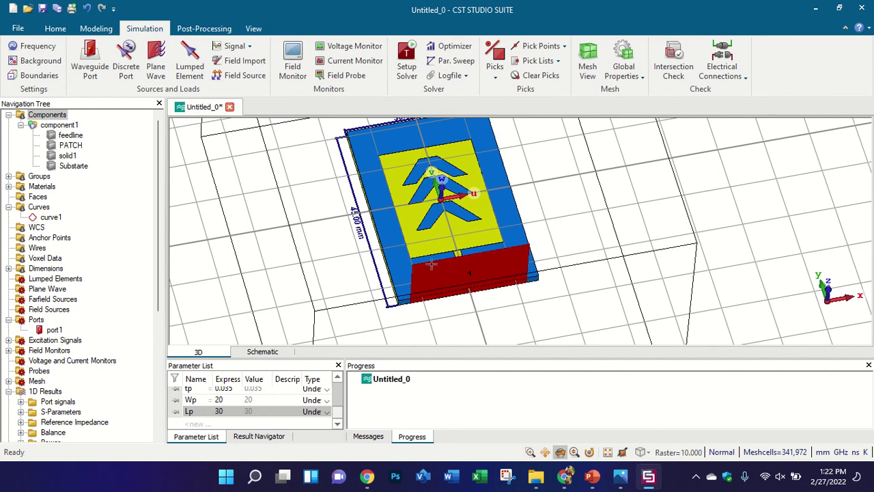
pyautogui.moveTo(431, 265); pyautogui.dragTo(513, 236)
pyautogui.scroll(-2, 456, 270)
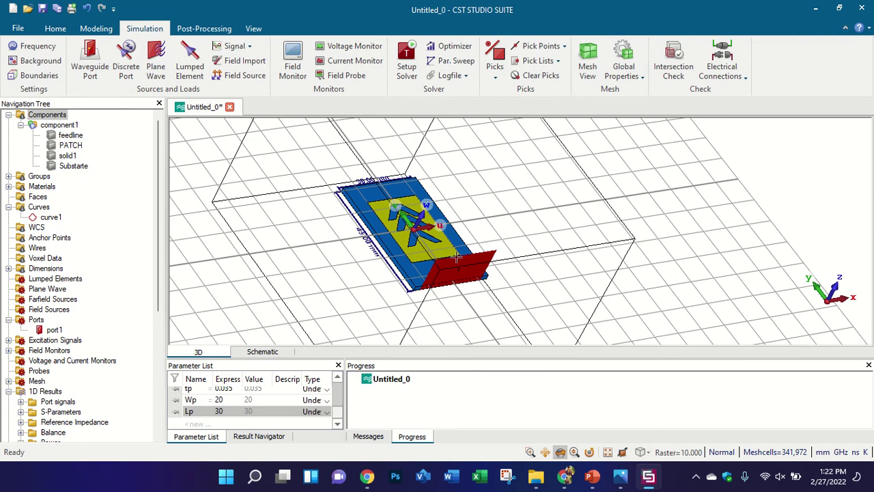
pyautogui.moveTo(456, 257); pyautogui.dragTo(482, 260)
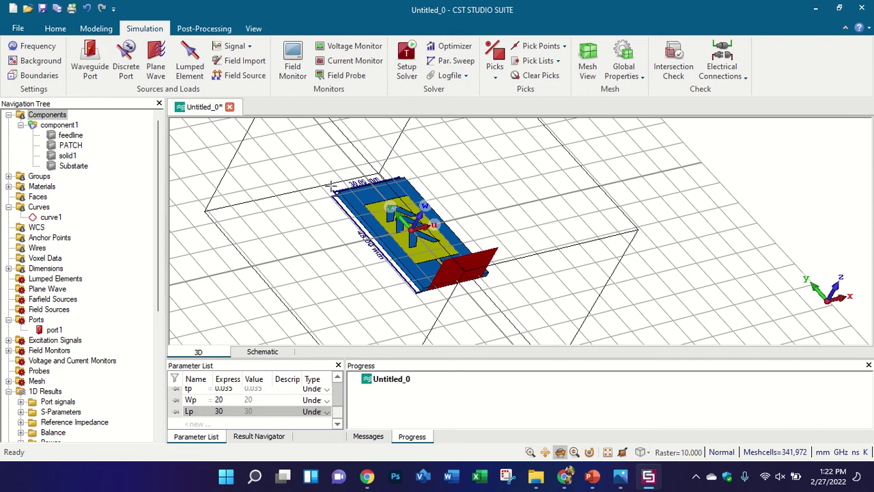
pyautogui.scroll(2, 440, 260)
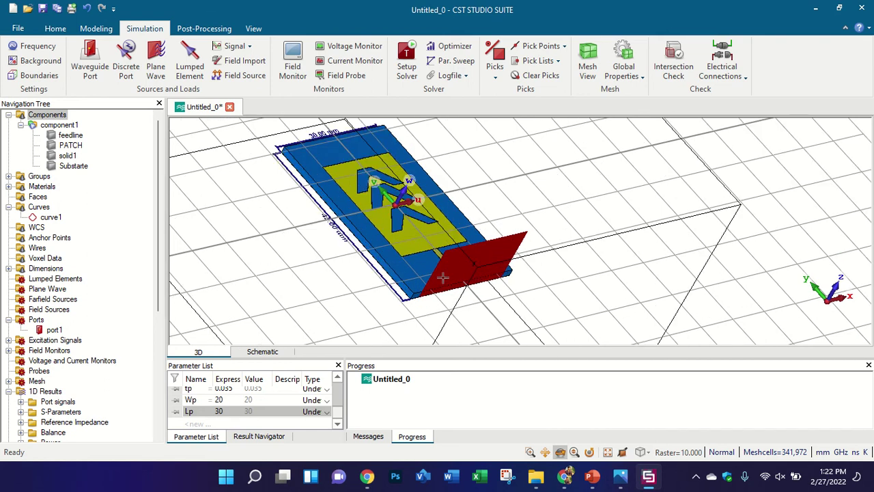
pyautogui.moveTo(443, 277); pyautogui.dragTo(421, 329)
pyautogui.scroll(2, 420, 329)
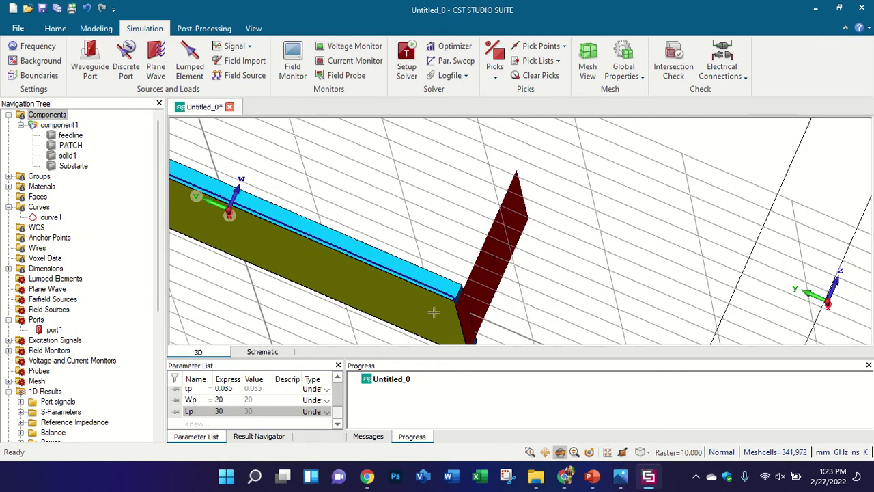
pyautogui.scroll(-3, 425, 192)
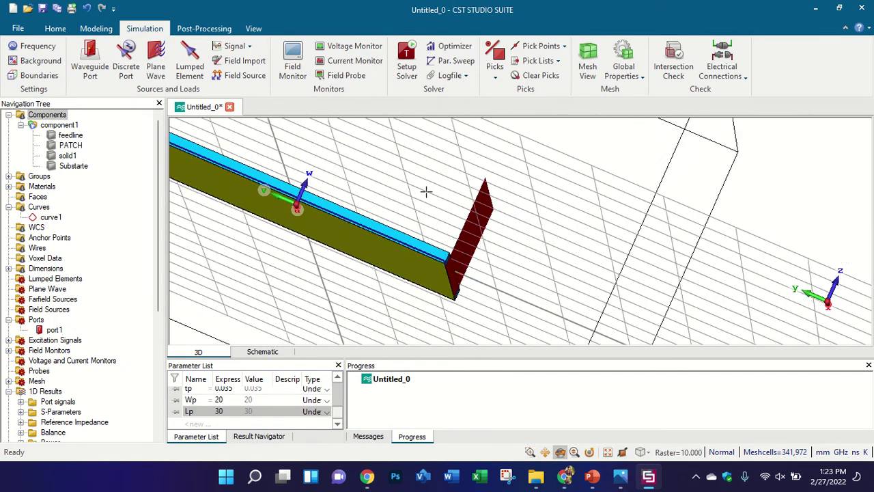
pyautogui.moveTo(426, 192); pyautogui.dragTo(437, 225)
pyautogui.moveTo(349, 271); pyautogui.dragTo(336, 291)
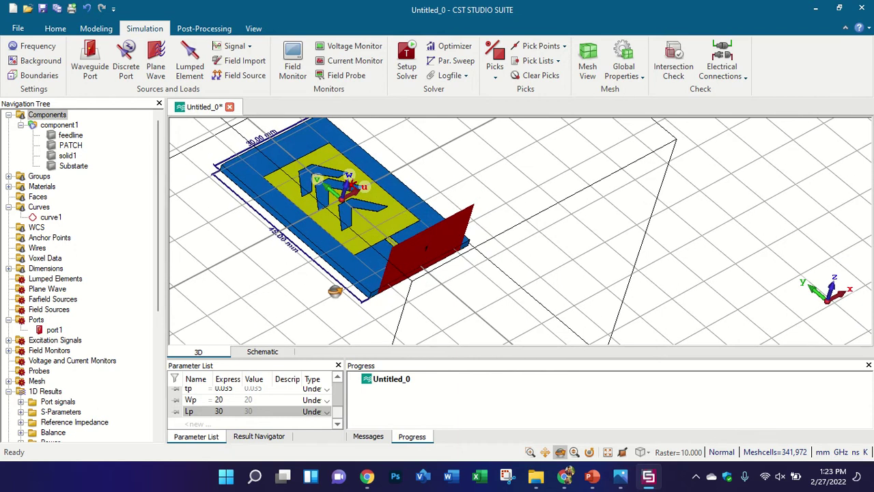
# Plot the S-Parameters, magnify the S1,1 dip just above 2 GHz, and restore the full plot range.
pyautogui.scroll(-5, 75, 301)
pyautogui.click(61, 258)
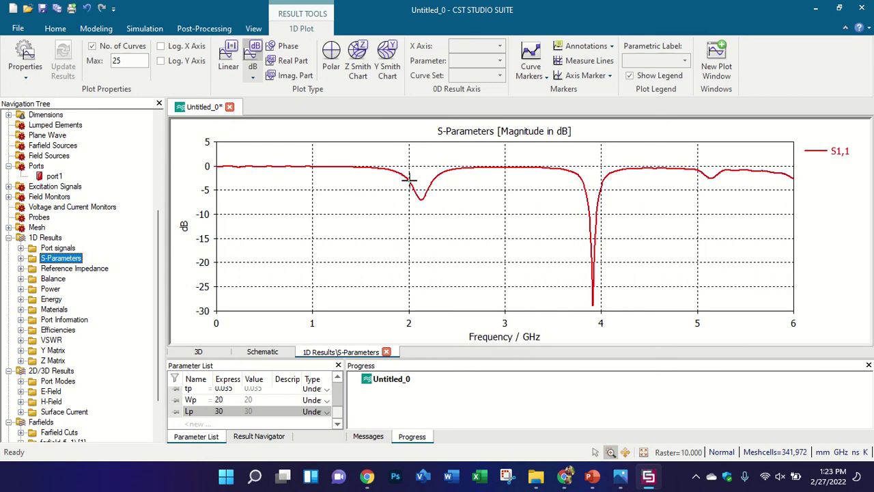
pyautogui.moveTo(455, 212)
pyautogui.mouseDown()
pyautogui.moveTo(470, 224)
pyautogui.moveTo(464, 219)
pyautogui.mouseUp()
pyautogui.rightClick(431, 183)
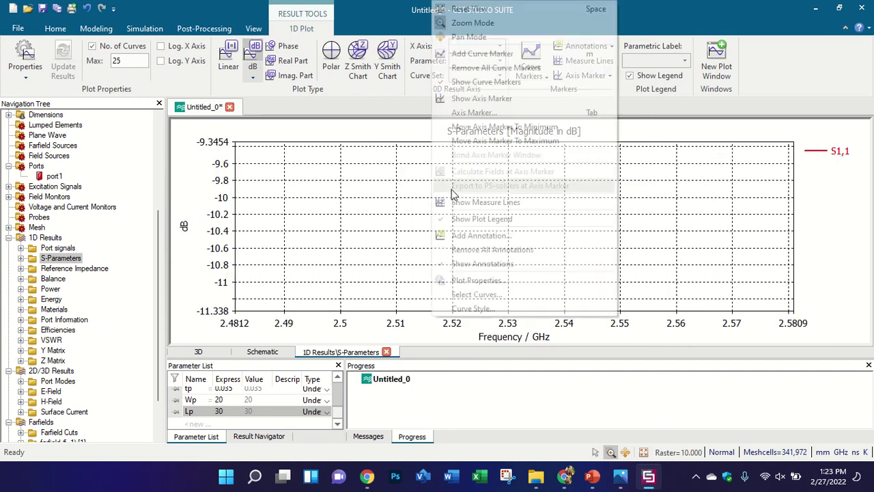
pyautogui.click(464, 9)
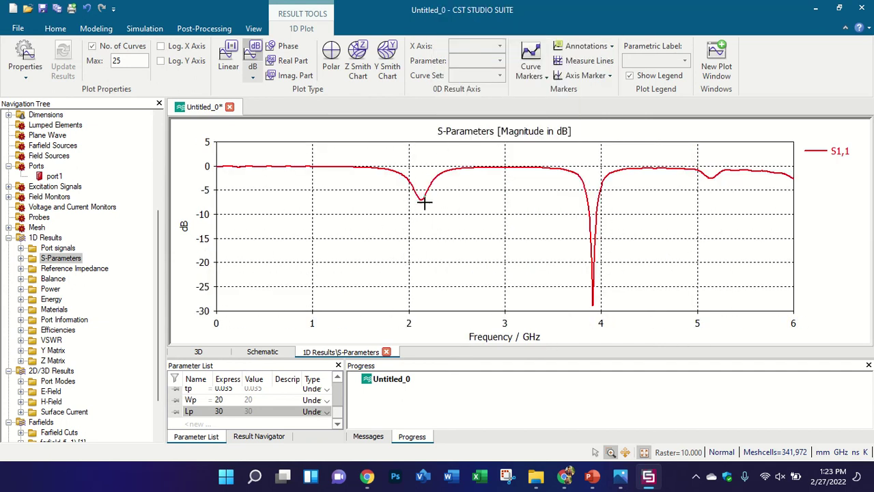
pyautogui.moveTo(431, 214); pyautogui.dragTo(455, 237)
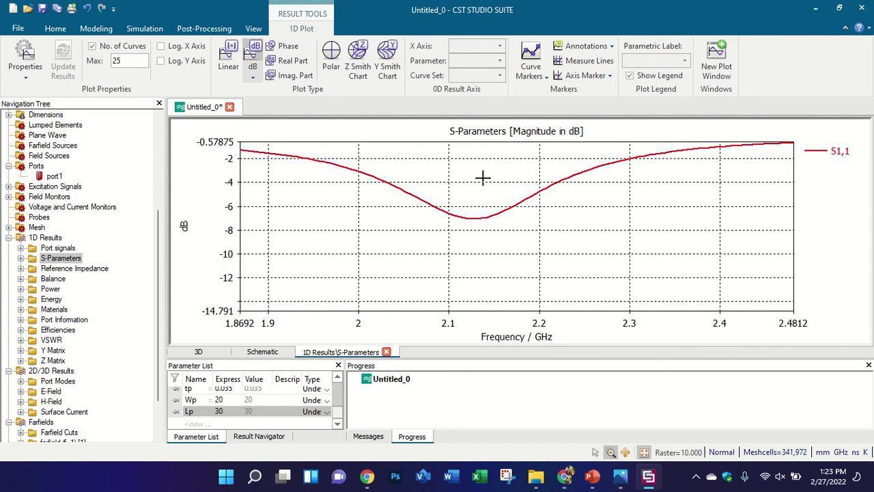
pyautogui.rightClick(402, 172)
pyautogui.click(430, 181)
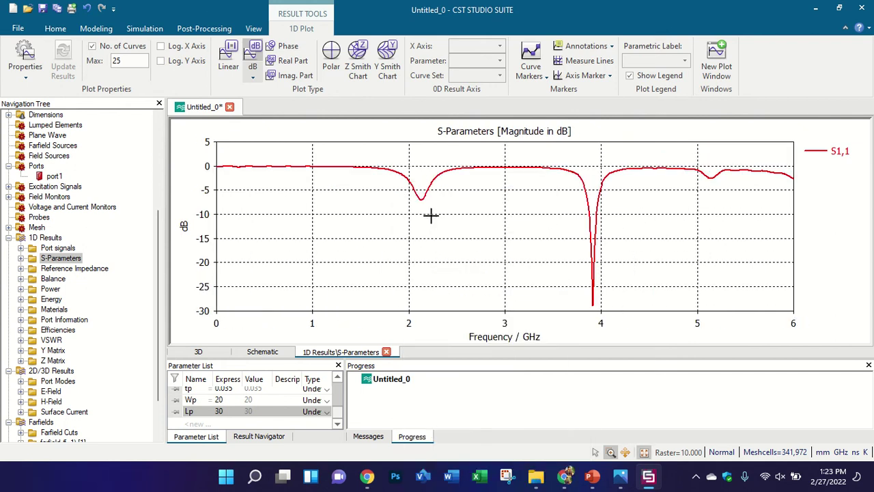
# Display the surface current at f=2 and lower the colour scale maximum to about 68.3 A/m.
pyautogui.scroll(-2, 27, 362)
pyautogui.click(22, 360)
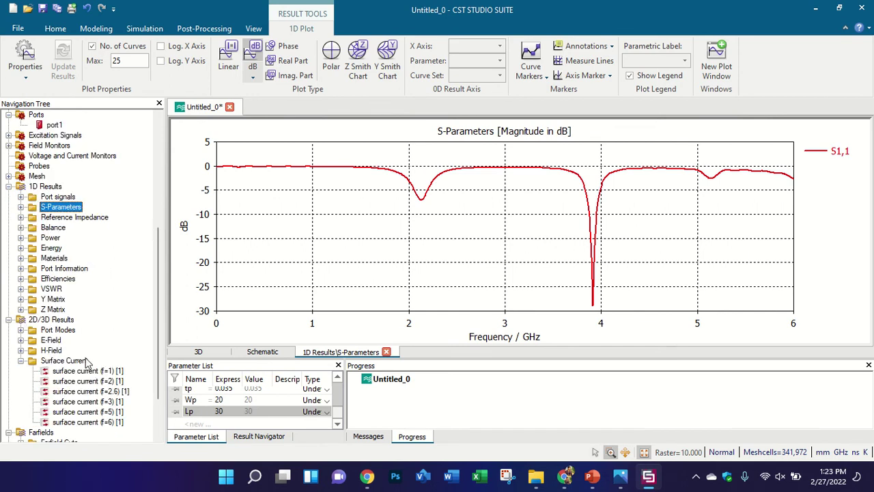
pyautogui.click(122, 381)
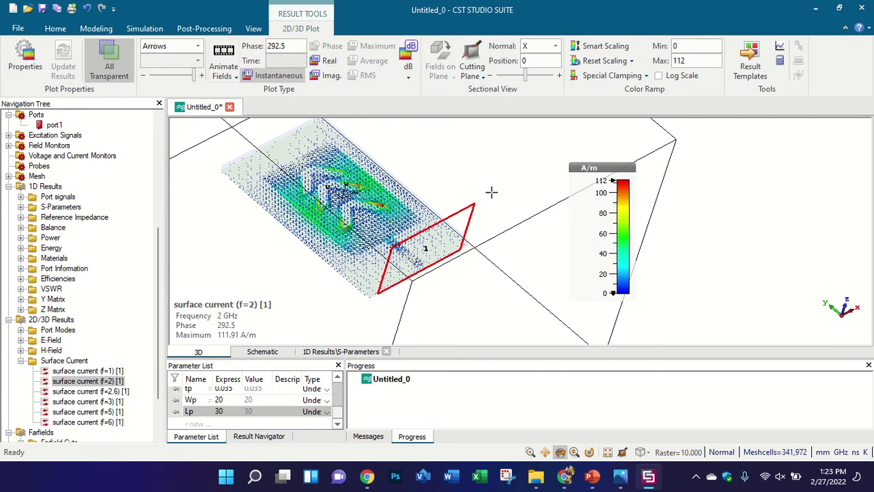
pyautogui.scroll(2, 340, 183)
pyautogui.moveTo(602, 224); pyautogui.dragTo(591, 172)
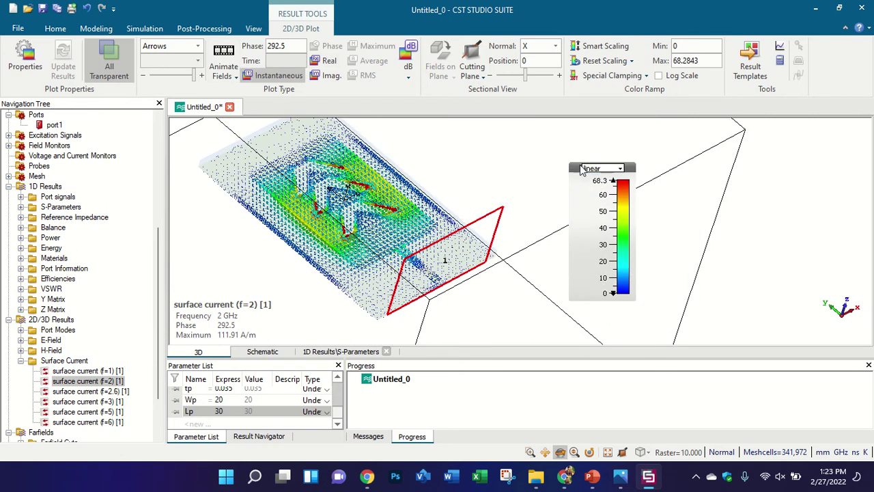
pyautogui.scroll(1, 348, 171)
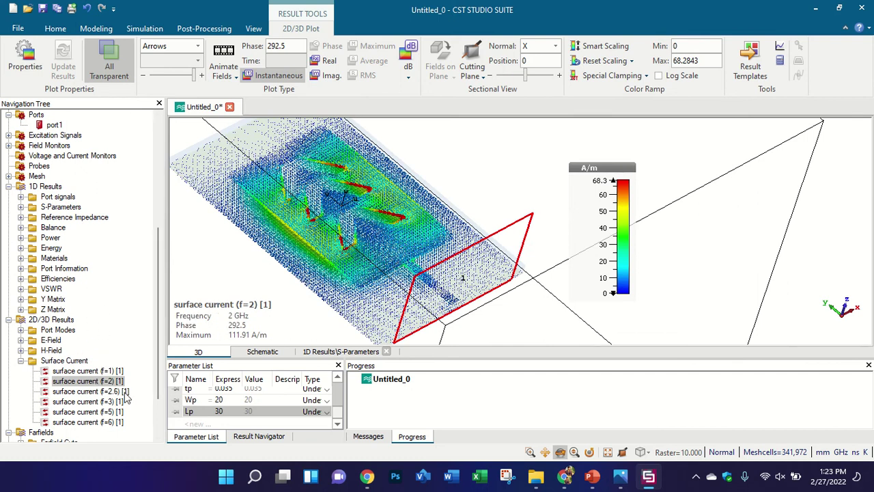
# Return to the component1 geometry and dimension the bottom edge of the lowest chevron slot's right arm.
pyautogui.scroll(7, 123, 383)
pyautogui.click(58, 125)
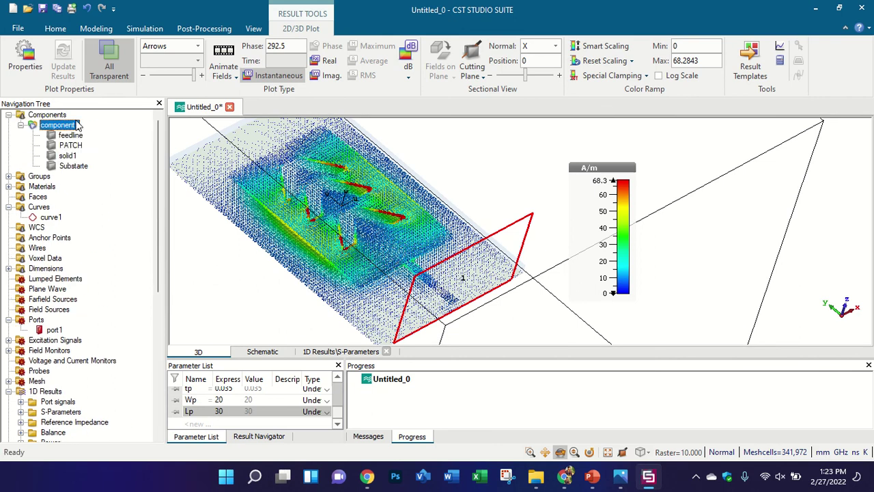
pyautogui.scroll(4, 375, 191)
pyautogui.scroll(-2, 370, 234)
pyautogui.scroll(3, 376, 252)
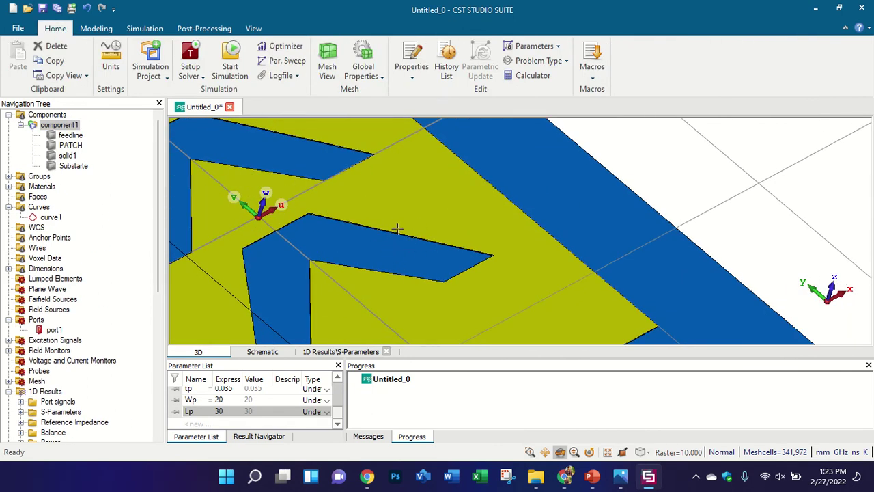
pyautogui.moveTo(462, 225); pyautogui.dragTo(354, 253)
pyautogui.scroll(-3, 353, 251)
pyautogui.scroll(2, 352, 252)
pyautogui.click(253, 28)
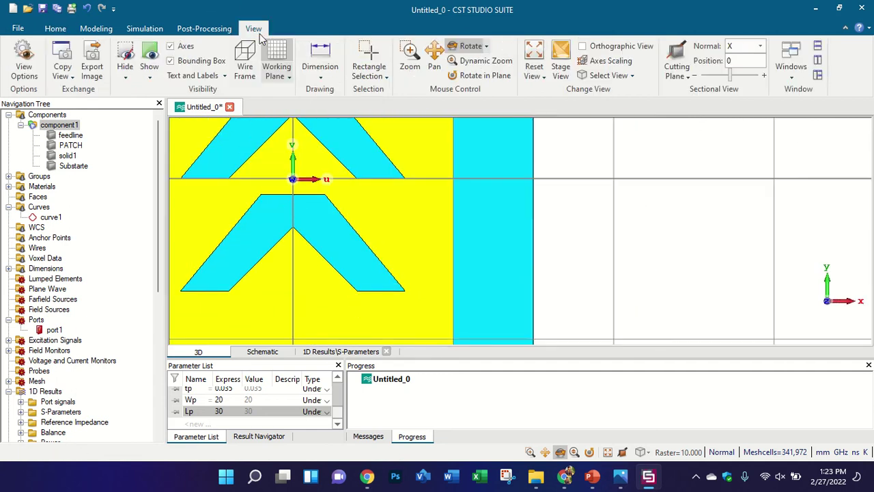
pyautogui.click(321, 58)
pyautogui.click(369, 291)
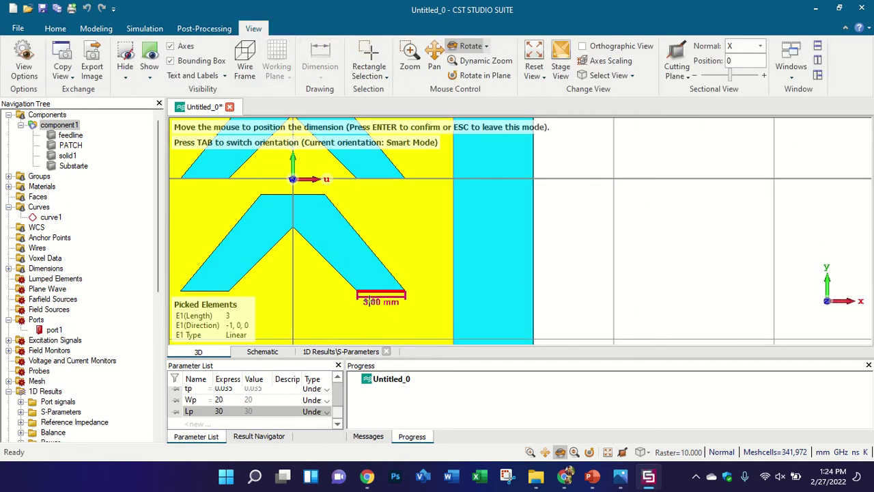
pyautogui.click(381, 309)
pyautogui.scroll(2, 380, 309)
pyautogui.scroll(2, 379, 310)
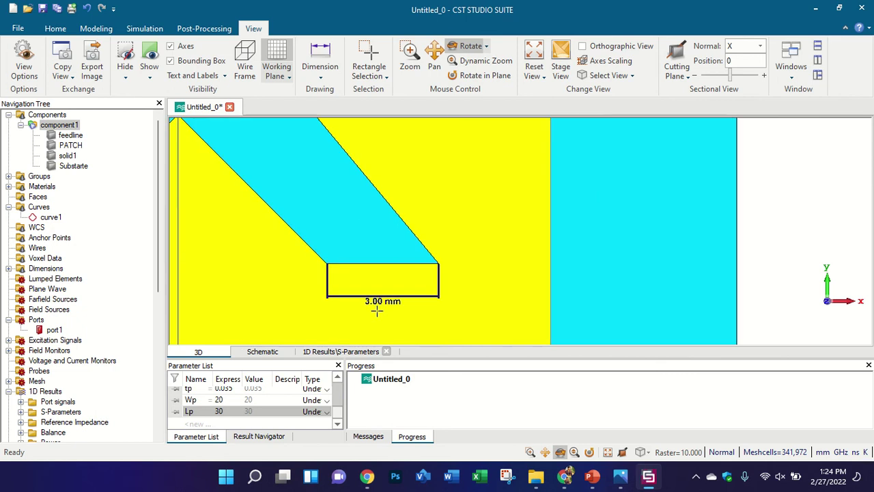
pyautogui.scroll(-2, 335, 267)
pyautogui.scroll(2, 357, 285)
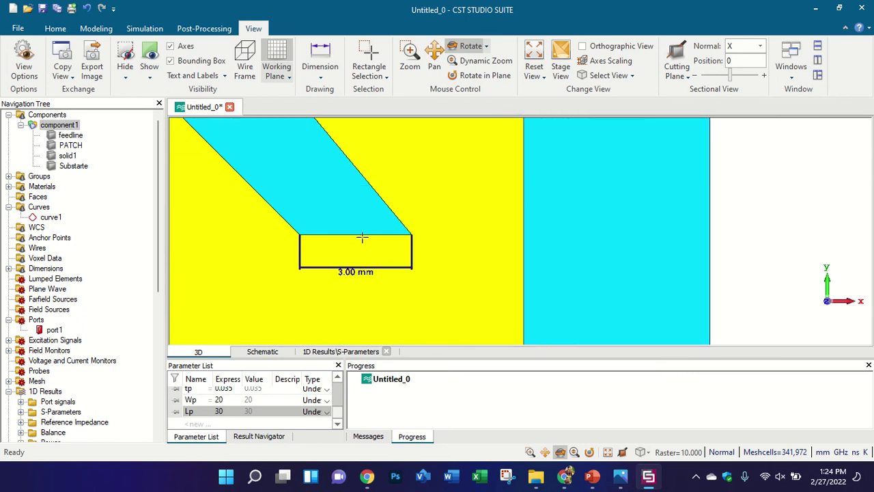
# Reopen the S-Parameters plot to review the S1,1 curve of the slotted antenna.
pyautogui.scroll(-2, 127, 342)
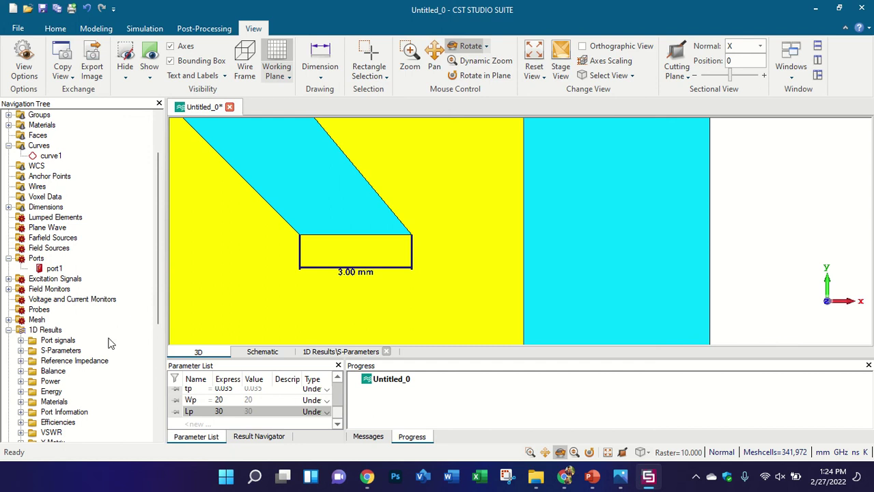
pyautogui.click(74, 351)
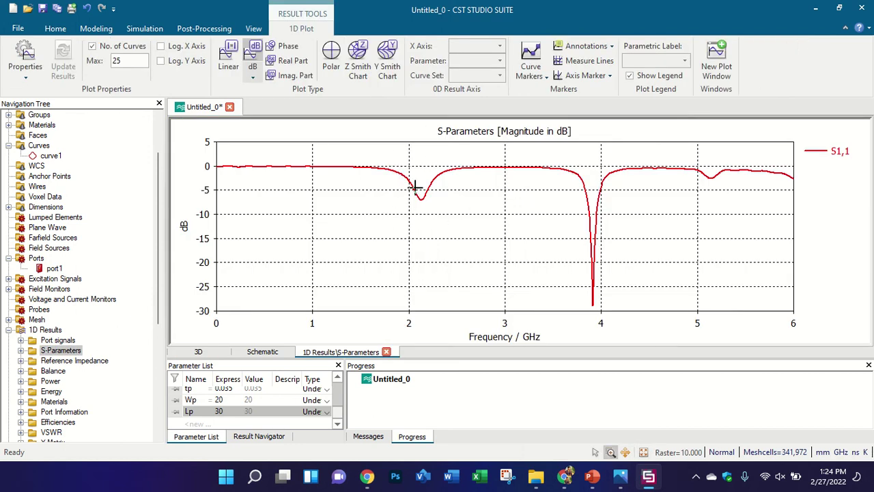
pyautogui.scroll(2, 65, 226)
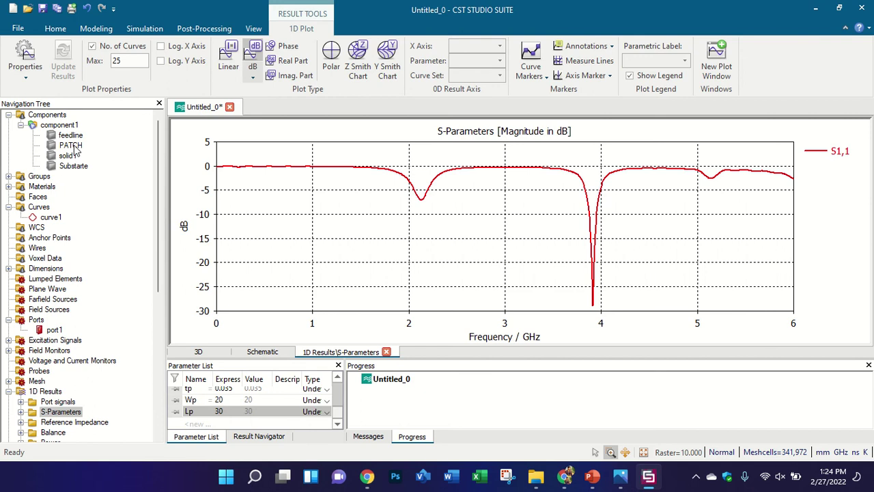
# Compare the component1 slot geometry with the S1,1 curve in the S-Parameters plot.
pyautogui.click(60, 125)
pyautogui.scroll(-6, 377, 245)
pyautogui.scroll(3, 361, 213)
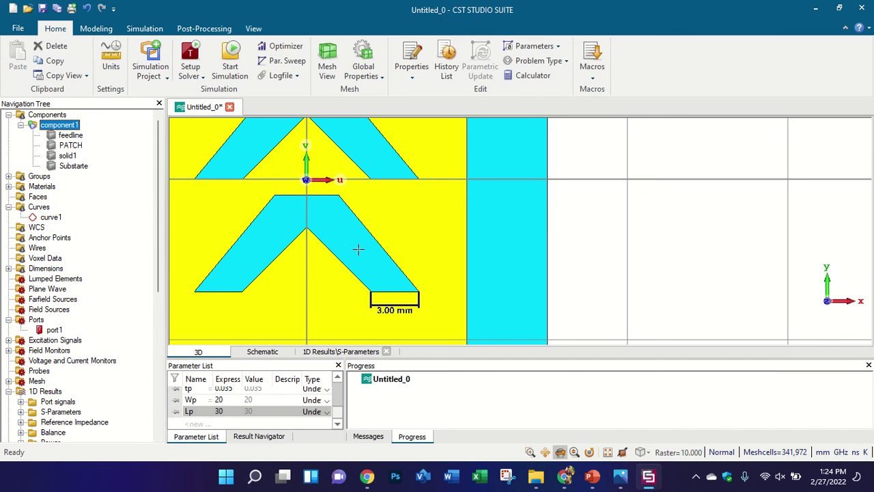
pyautogui.scroll(-2, 126, 361)
pyautogui.click(118, 349)
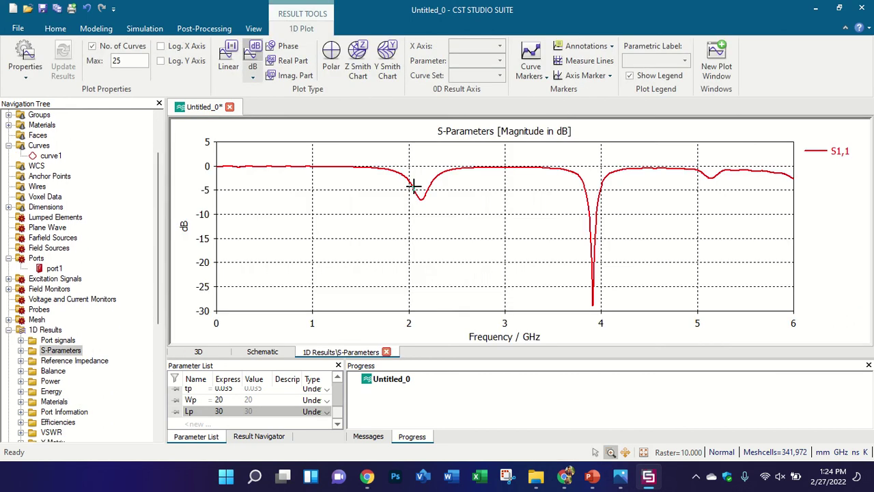
pyautogui.scroll(-2, 95, 229)
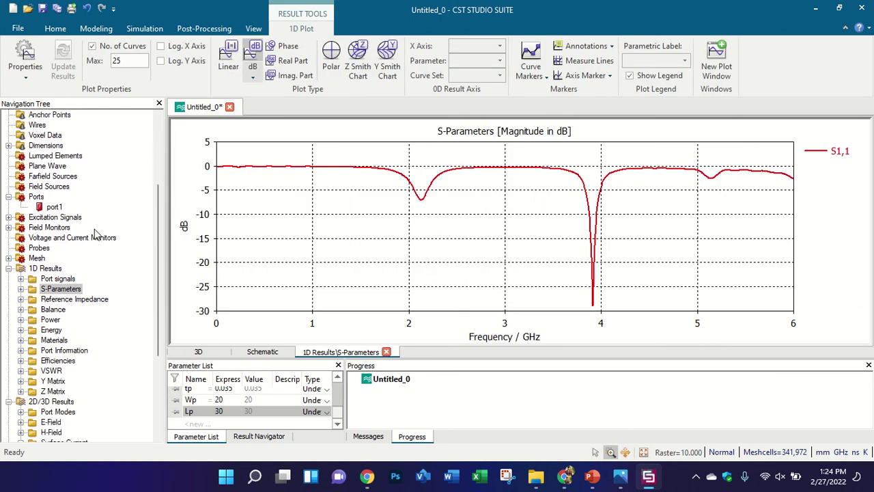
pyautogui.scroll(4, 94, 229)
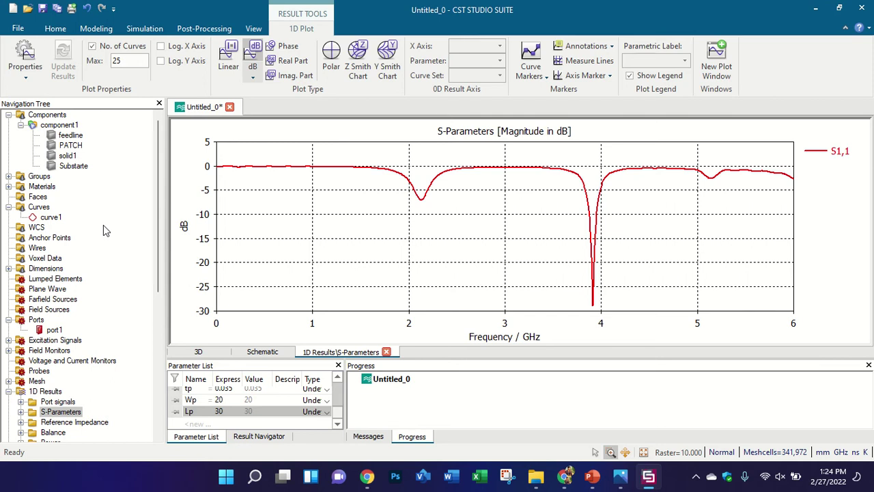
# Return to the component1 geometry, inspect the whole slotted patch, and highlight the feedline below it.
pyautogui.click(84, 125)
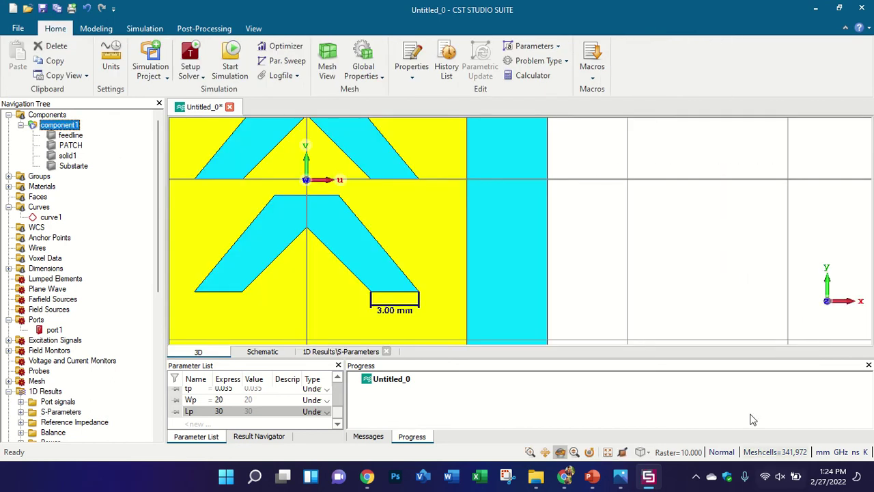
pyautogui.scroll(-3, 386, 186)
pyautogui.scroll(-3, 386, 186)
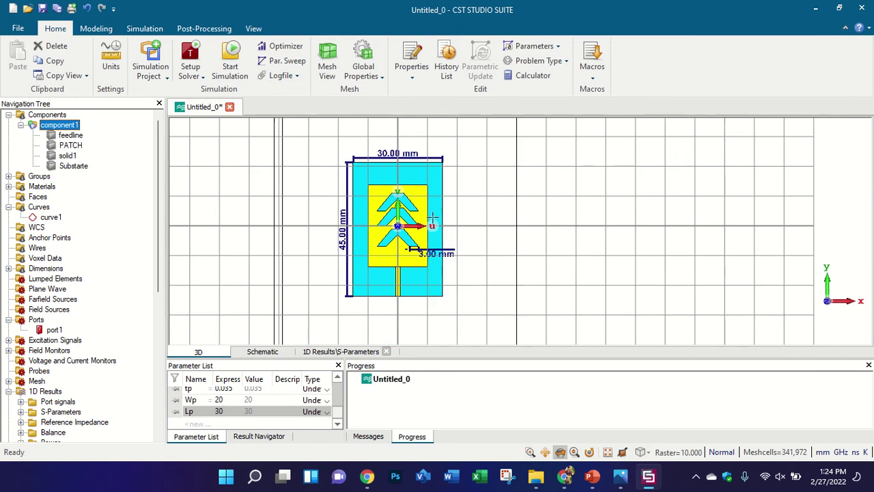
pyautogui.scroll(2, 386, 186)
pyautogui.scroll(-1, 386, 186)
pyautogui.scroll(2, 389, 335)
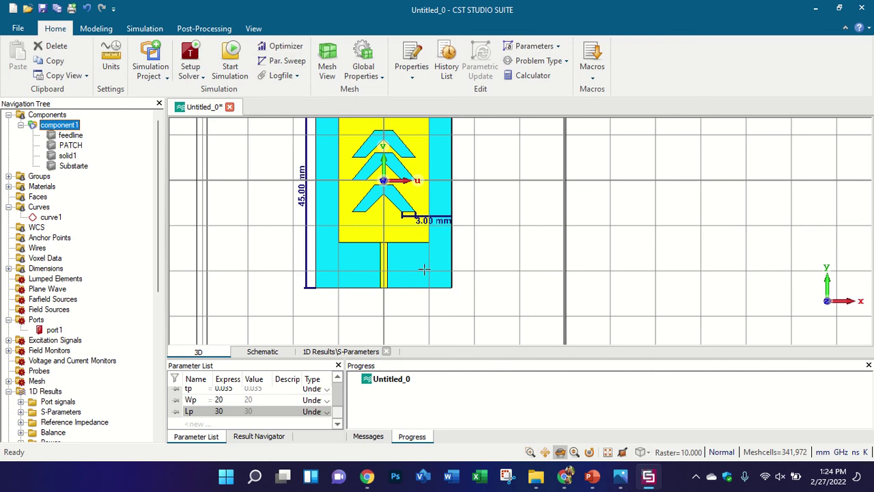
pyautogui.scroll(2, 384, 260)
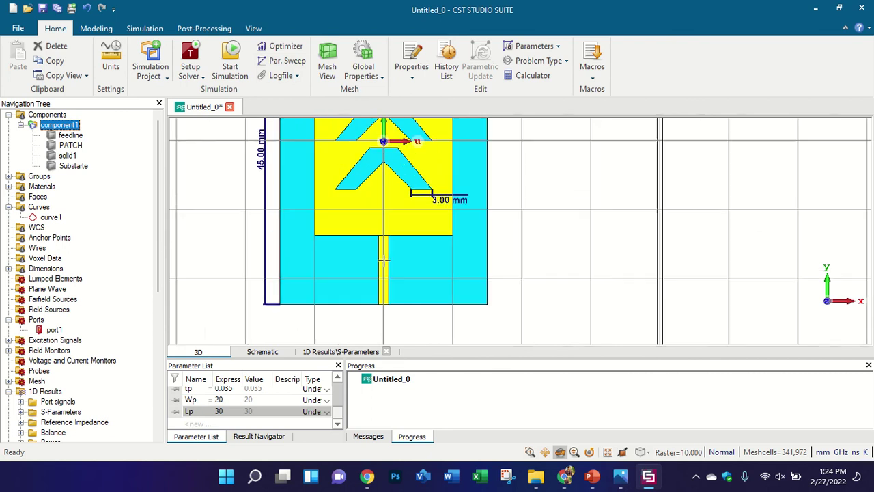
pyautogui.click(72, 136)
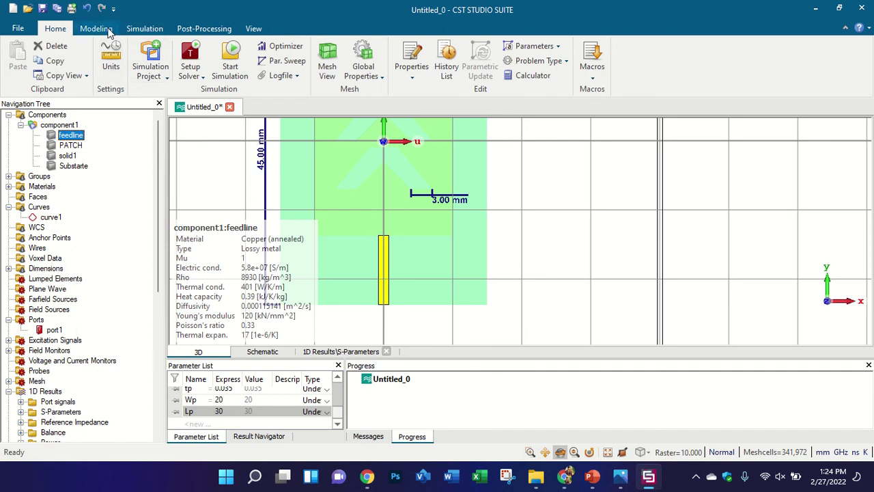
# Undo the dimension and all chevron slot operations back to the plain patch, deleting current and parametric results while keeping the result cache.
pyautogui.click(75, 146)
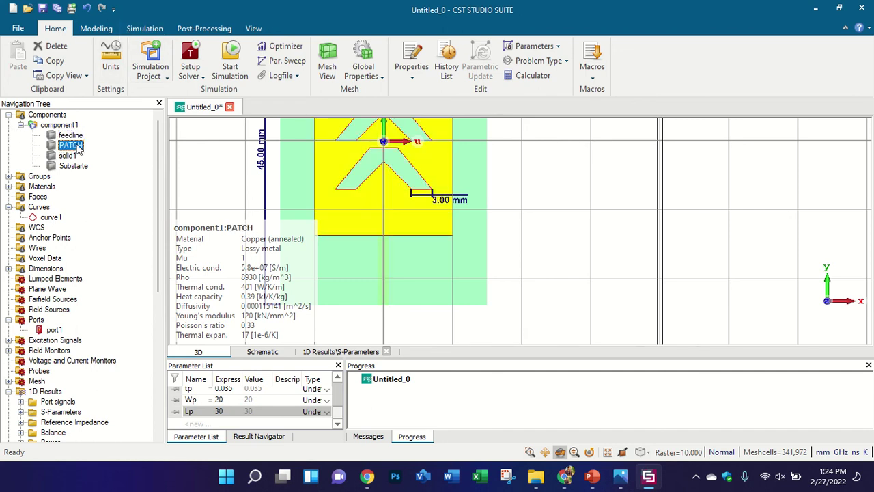
pyautogui.press('Delete')
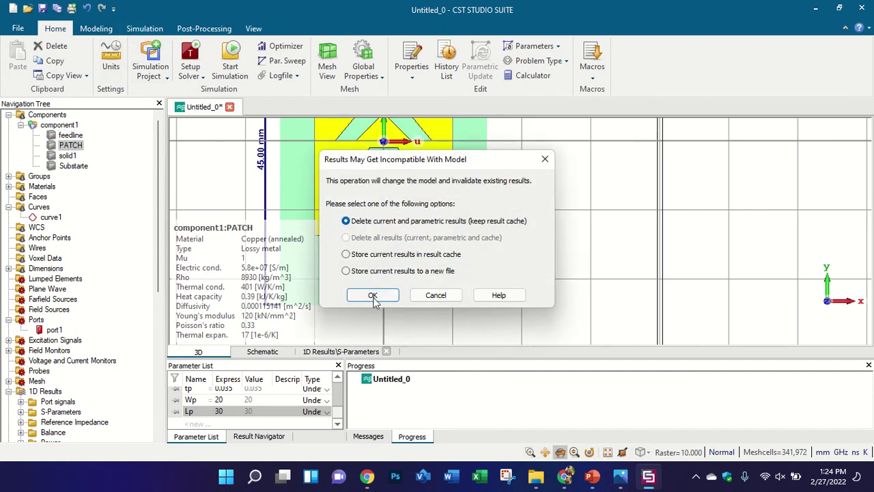
pyautogui.click(374, 296)
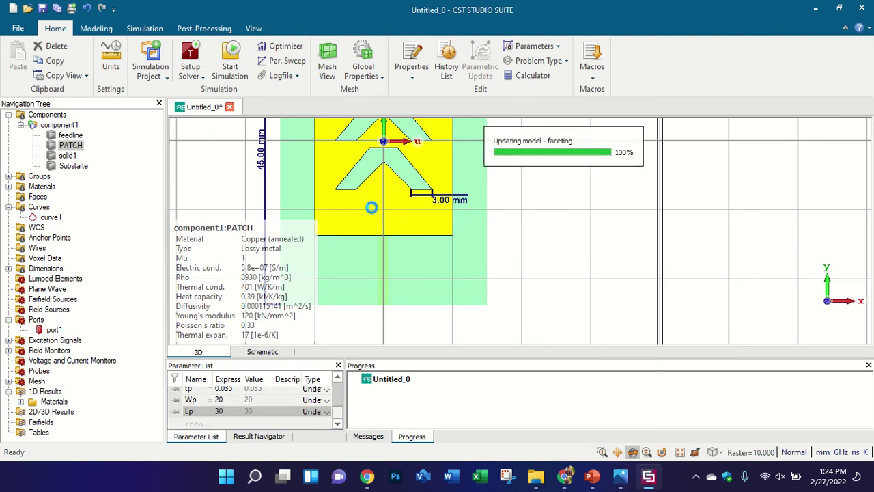
pyautogui.hotkey('ctrl', 'z')
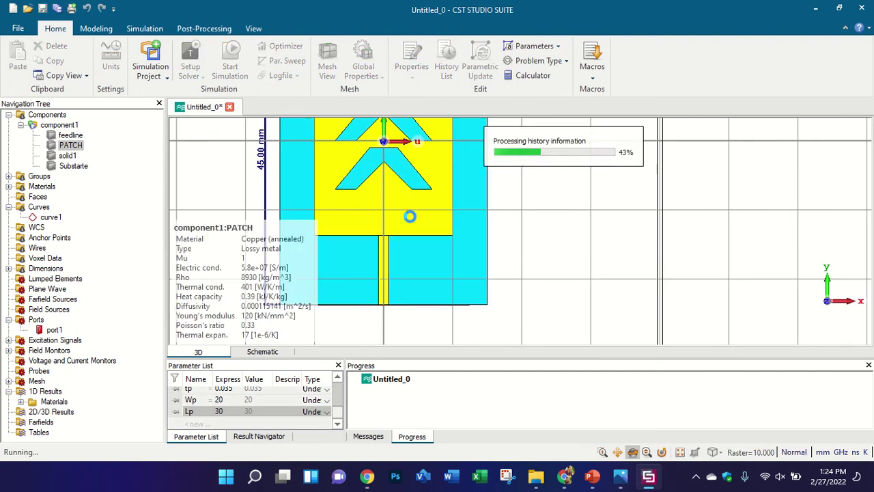
pyautogui.scroll(-3, 410, 216)
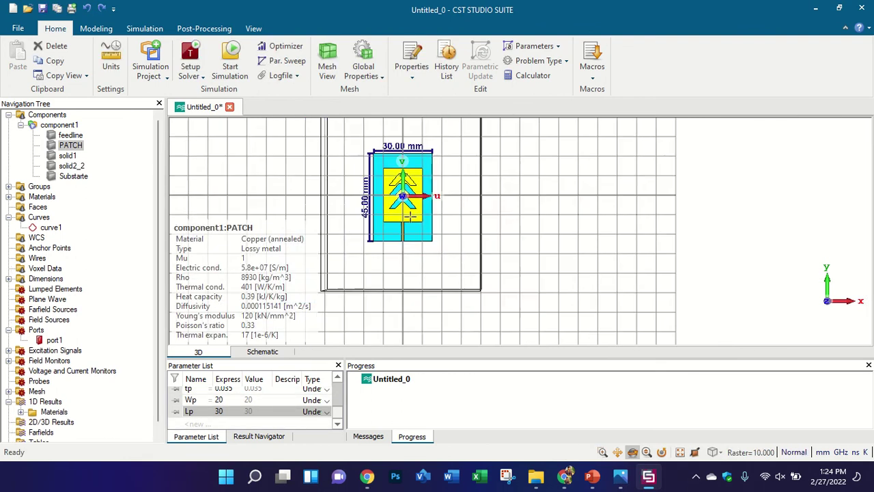
pyautogui.scroll(2, 409, 183)
pyautogui.hotkey('ctrl', 'z')
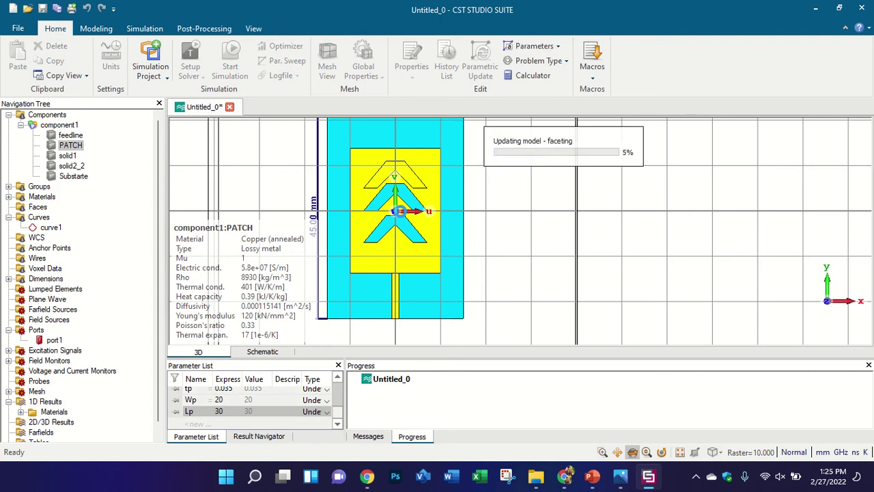
pyautogui.scroll(3, 412, 228)
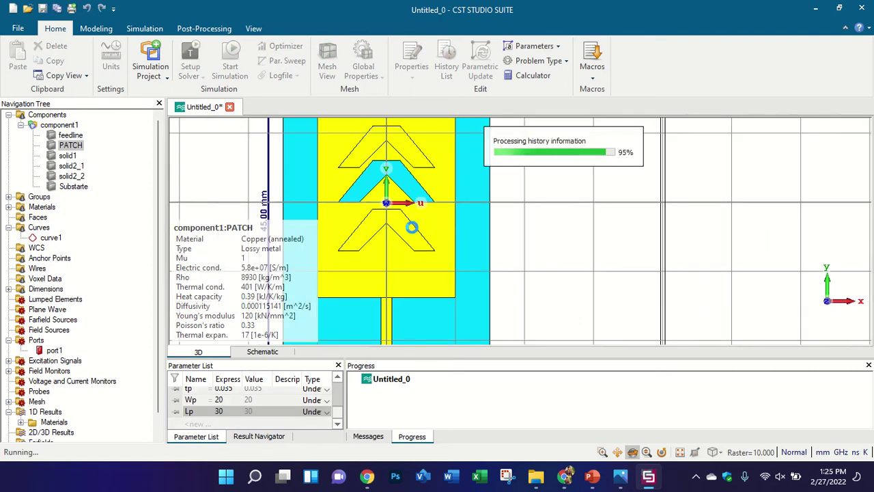
pyautogui.hotkey('ctrl', 'z')
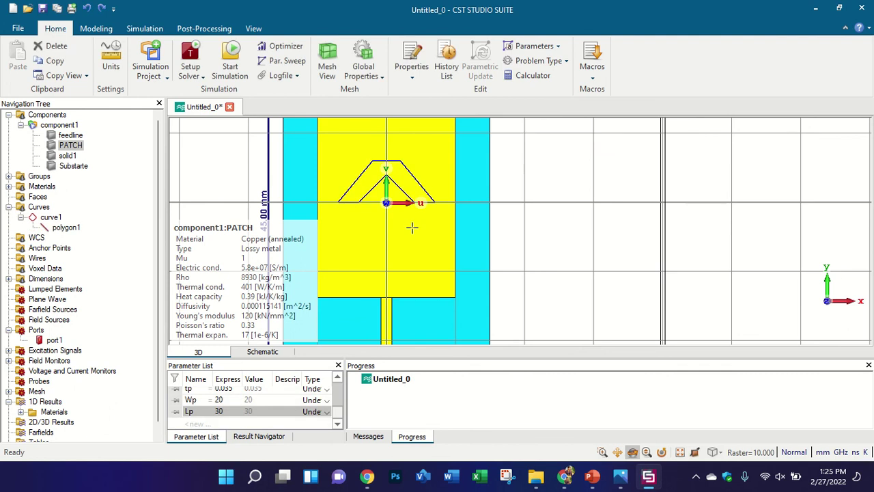
pyautogui.hotkey('ctrl', 'z')
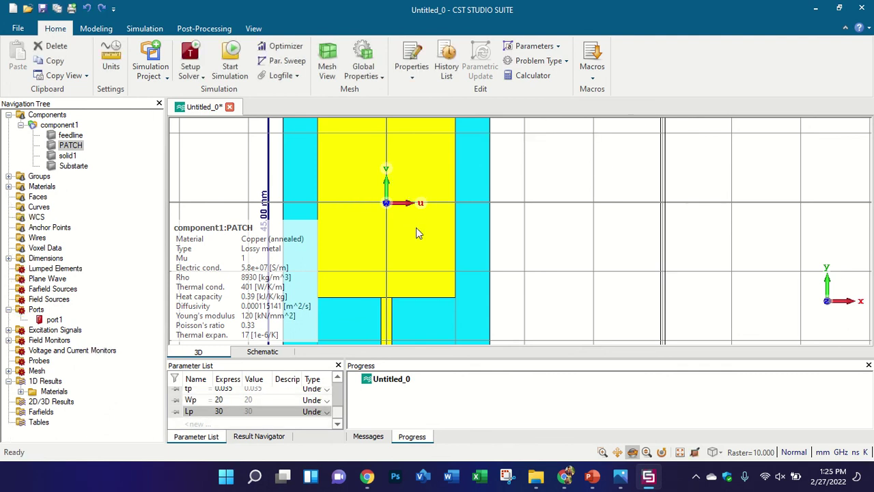
pyautogui.hotkey('ctrl', 's')
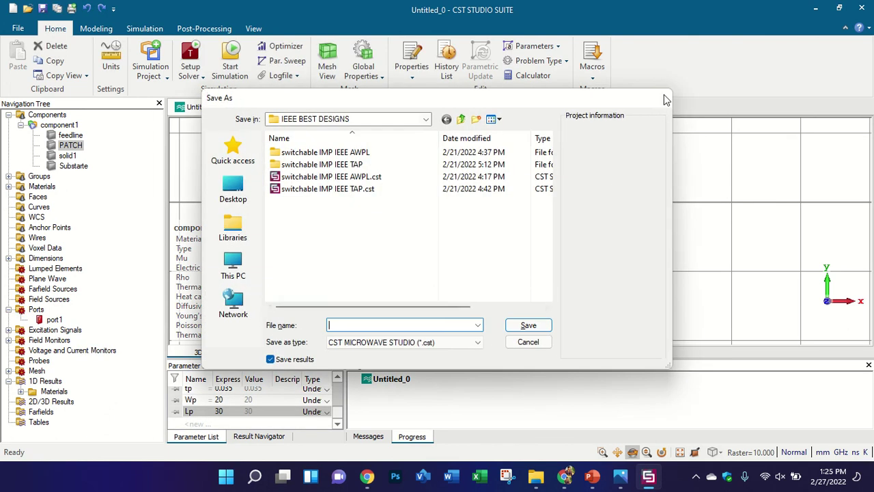
pyautogui.click(666, 101)
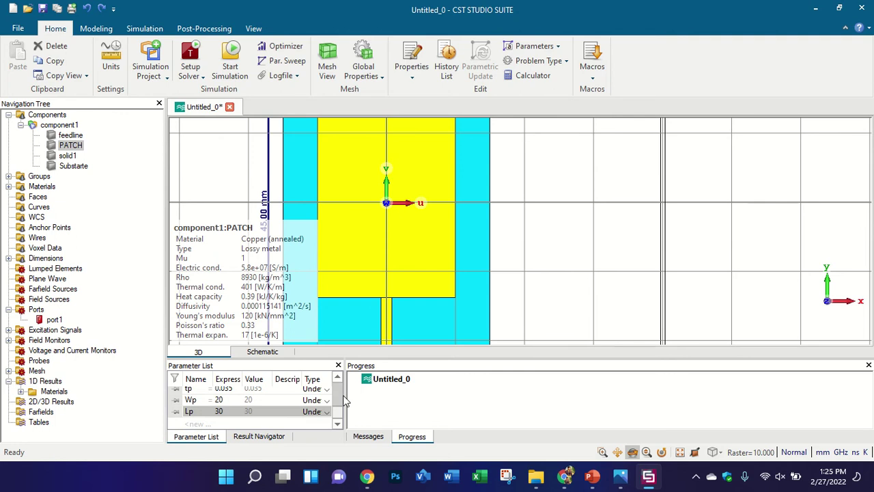
# Widen the Parameter List and examine the feedline width parameter wf alongside the feedline geometry.
pyautogui.moveTo(344, 402); pyautogui.dragTo(647, 402)
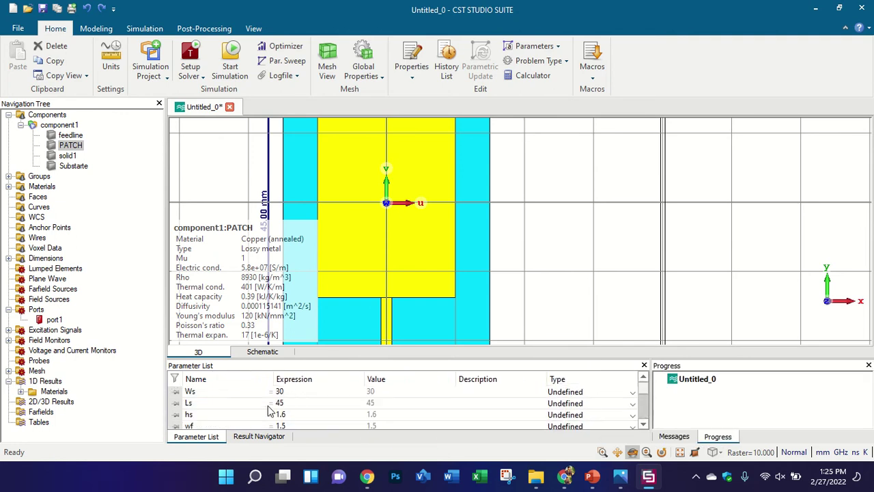
pyautogui.scroll(-1, 226, 414)
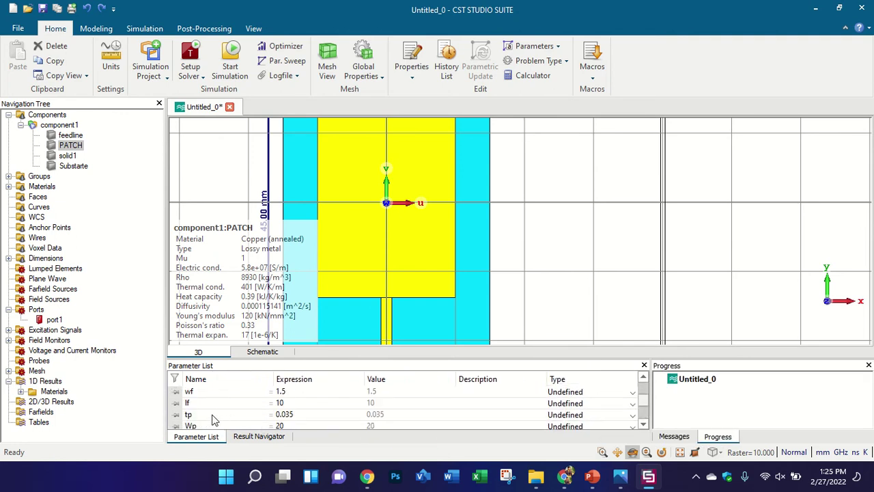
pyautogui.click(305, 394)
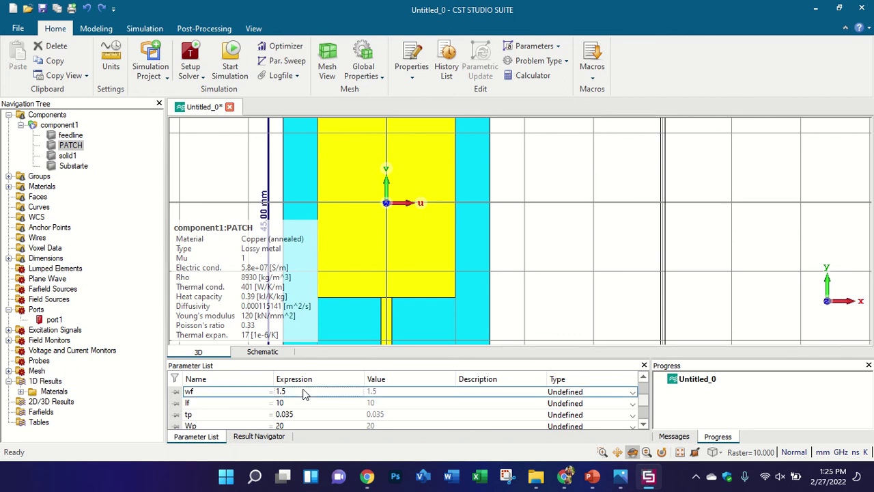
pyautogui.scroll(-2, 412, 258)
pyautogui.scroll(2, 411, 289)
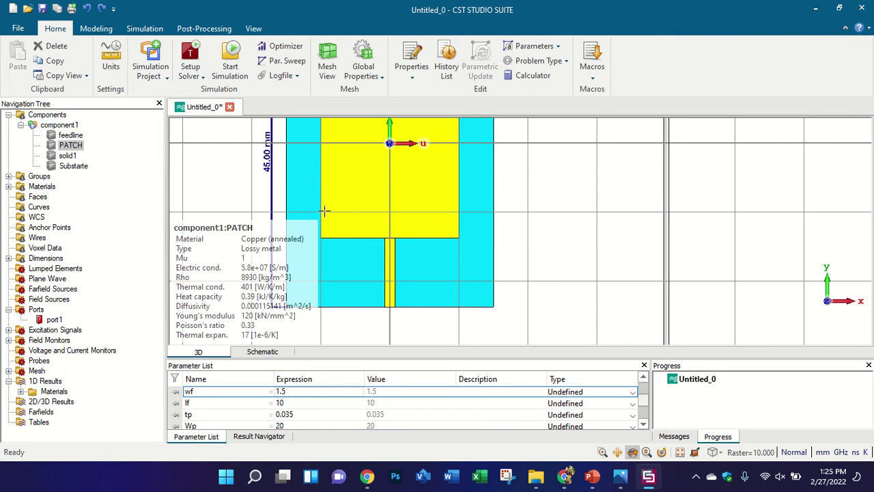
# Create a new sequence in a time domain solver parameter sweep and add wf as its swept parameter.
pyautogui.click(273, 60)
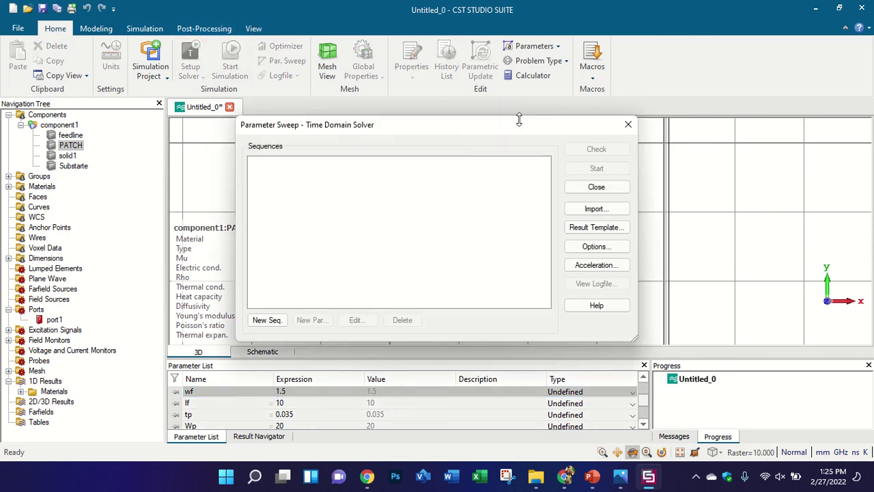
pyautogui.click(268, 320)
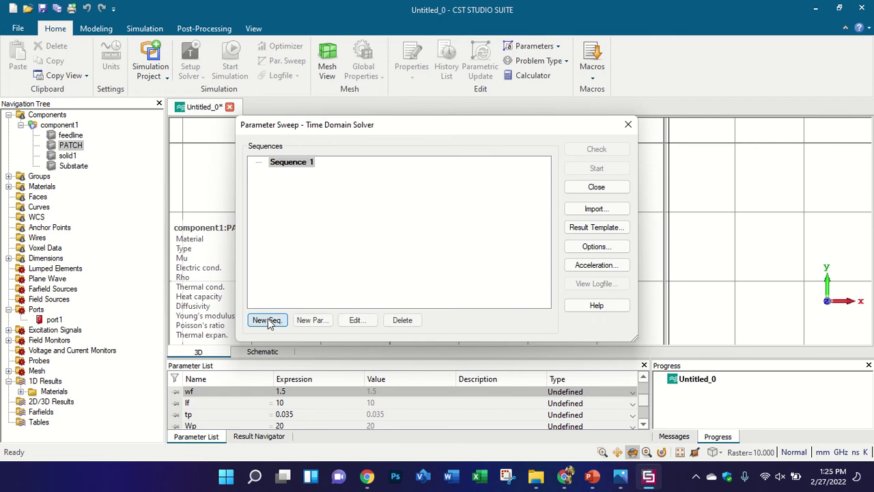
pyautogui.click(311, 320)
pyautogui.click(423, 191)
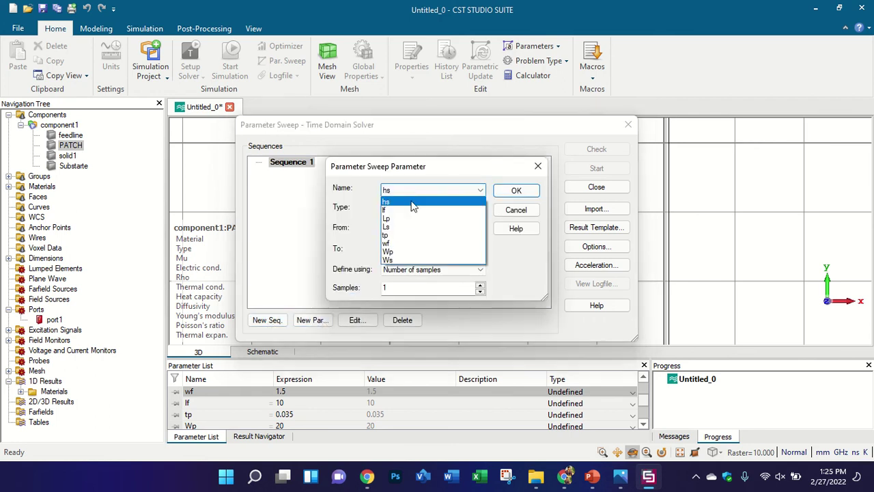
pyautogui.click(402, 245)
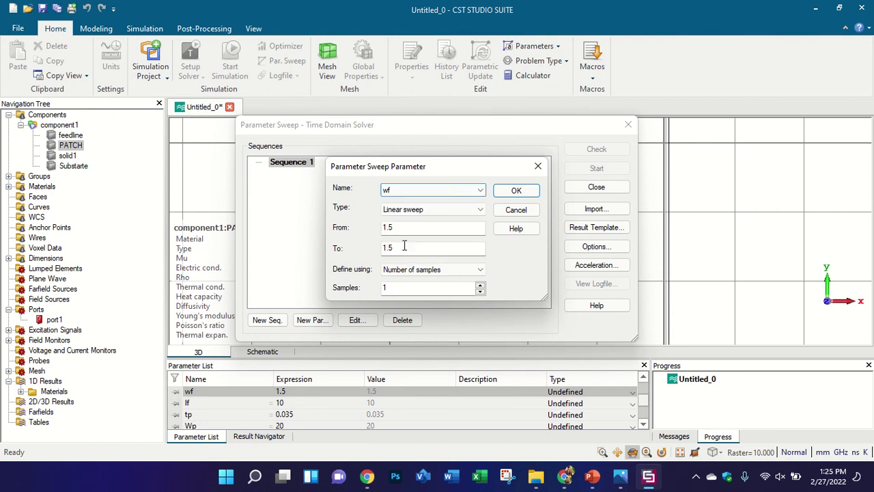
# Define the wf linear sweep from 1 to 2 with 3 samples and start the parameter sweep.
pyautogui.moveTo(408, 228); pyautogui.dragTo(369, 229)
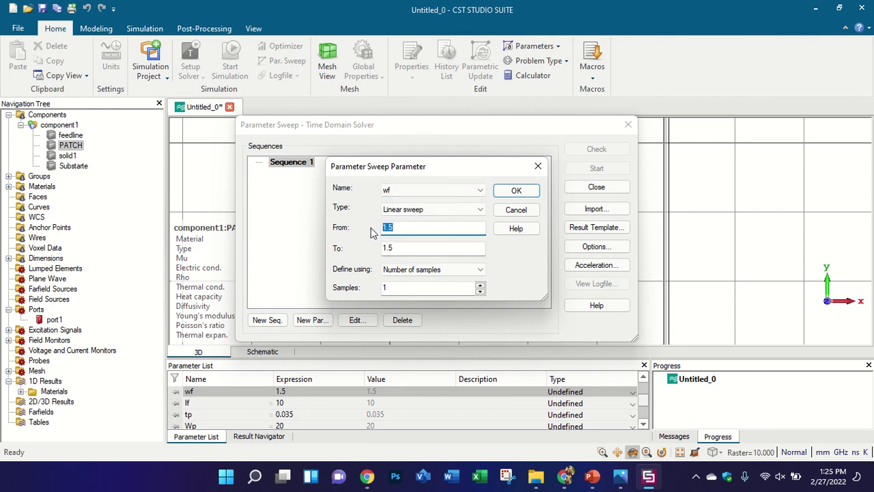
pyautogui.write('1')
pyautogui.doubleClick(388, 248)
pyautogui.write('2')
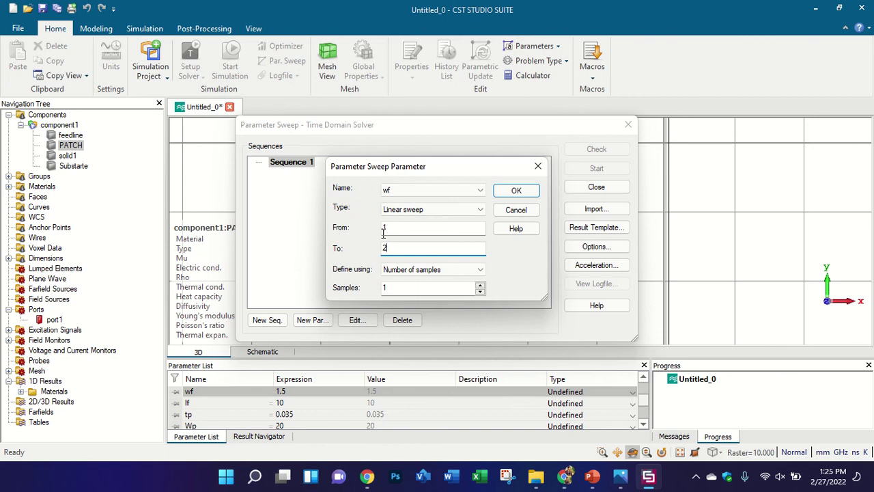
pyautogui.press('Tab')
pyautogui.press('Tab')
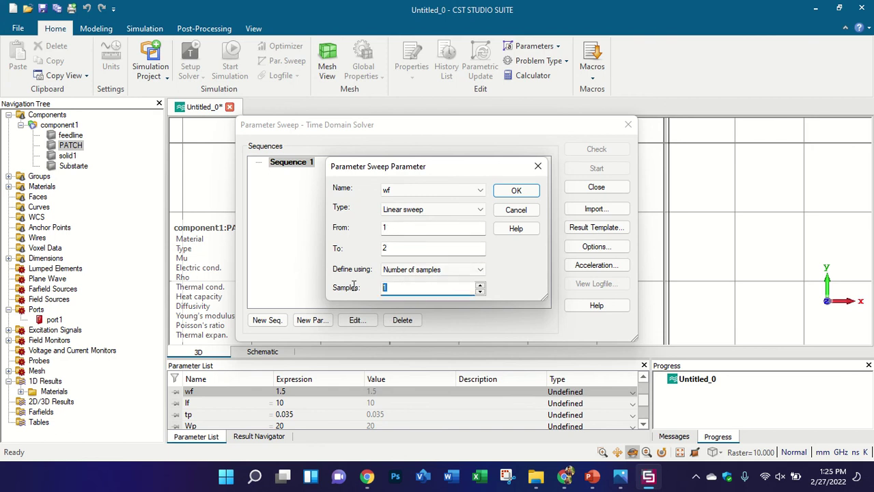
pyautogui.write('3')
pyautogui.moveTo(394, 228); pyautogui.dragTo(385, 229)
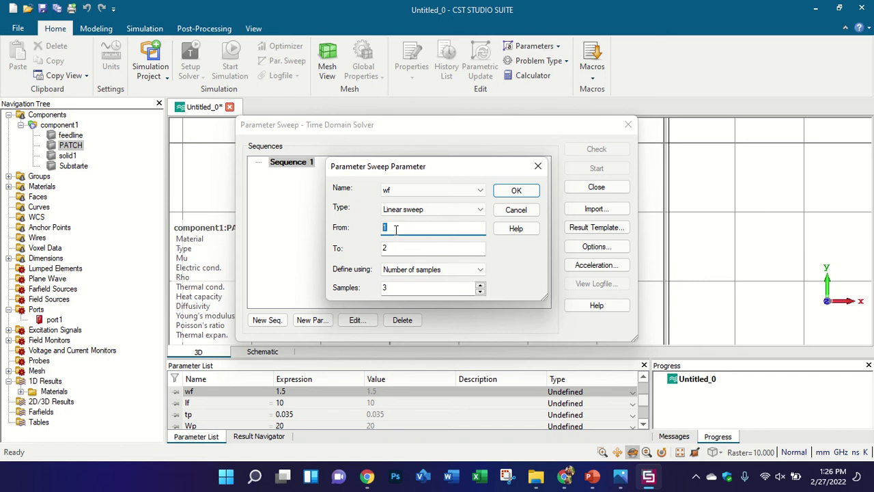
pyautogui.click(503, 190)
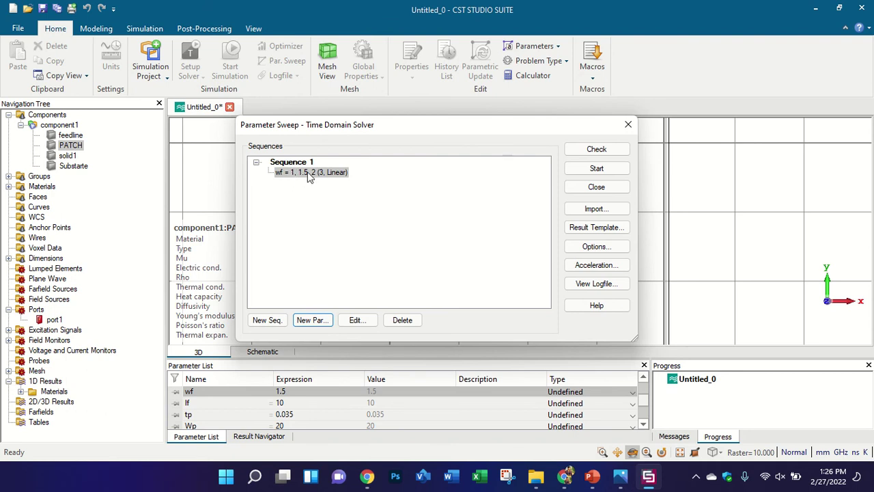
pyautogui.moveTo(308, 176)
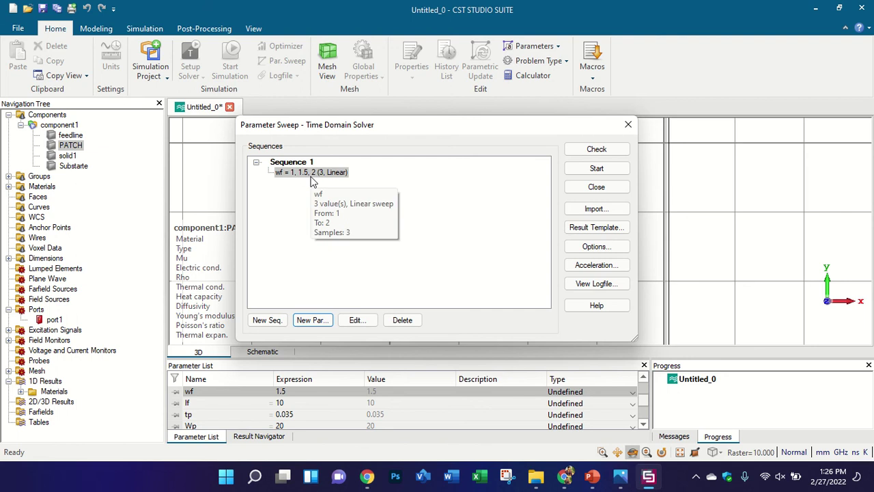
pyautogui.click(584, 171)
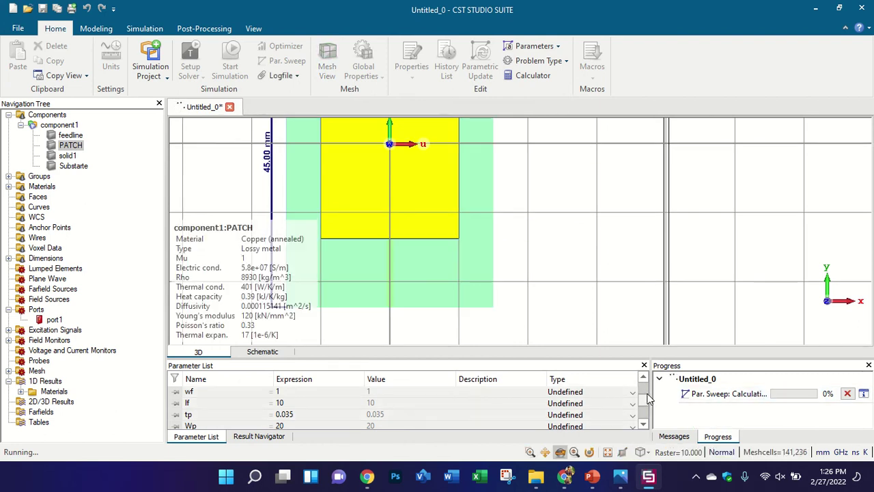
# Widen the Progress pane and examine the feedline geometry while the parameter sweep runs.
pyautogui.moveTo(652, 389); pyautogui.dragTo(270, 388)
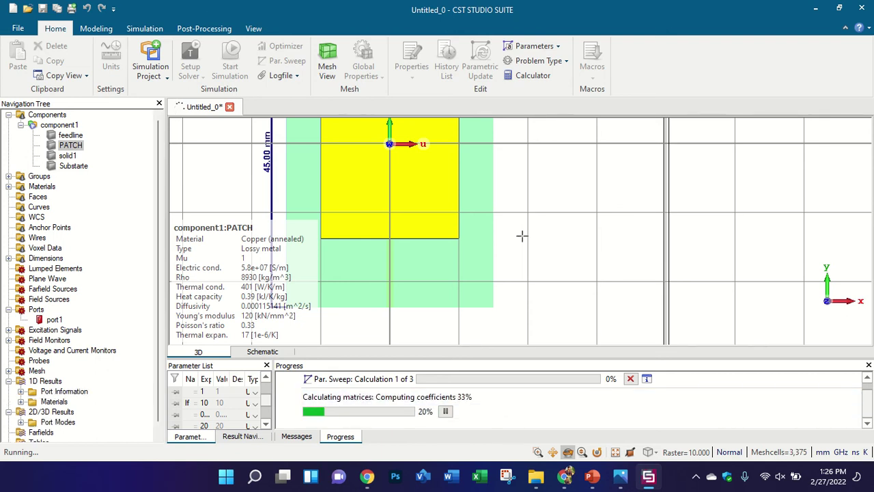
pyautogui.scroll(-4, 492, 209)
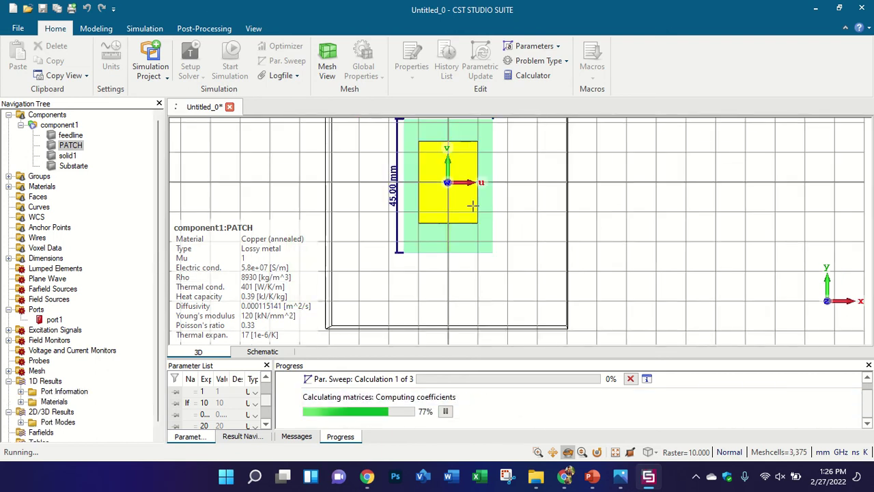
pyautogui.click(72, 127)
pyautogui.scroll(5, 445, 244)
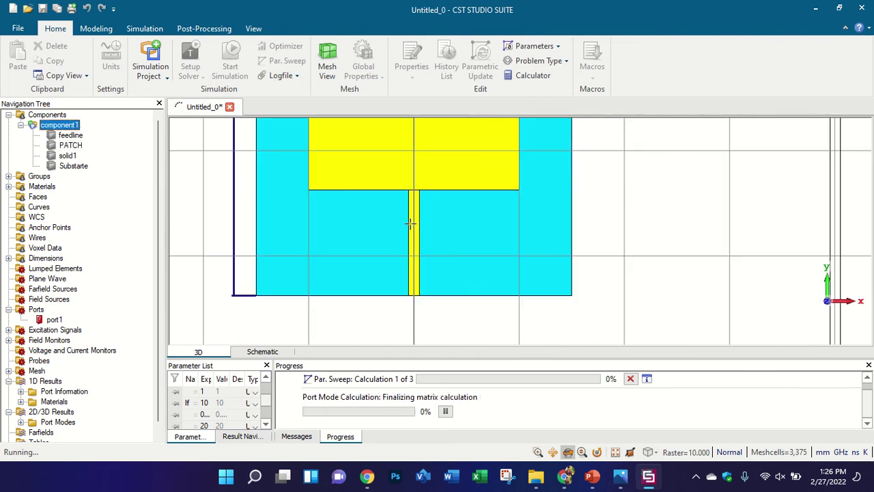
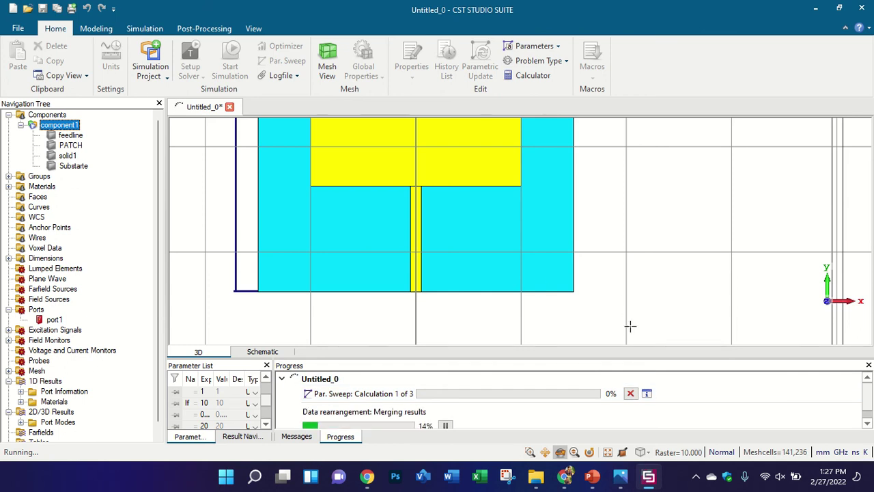
# Abort the entire running parameter sweep rather than skipping only the current parameter set.
pyautogui.click(631, 393)
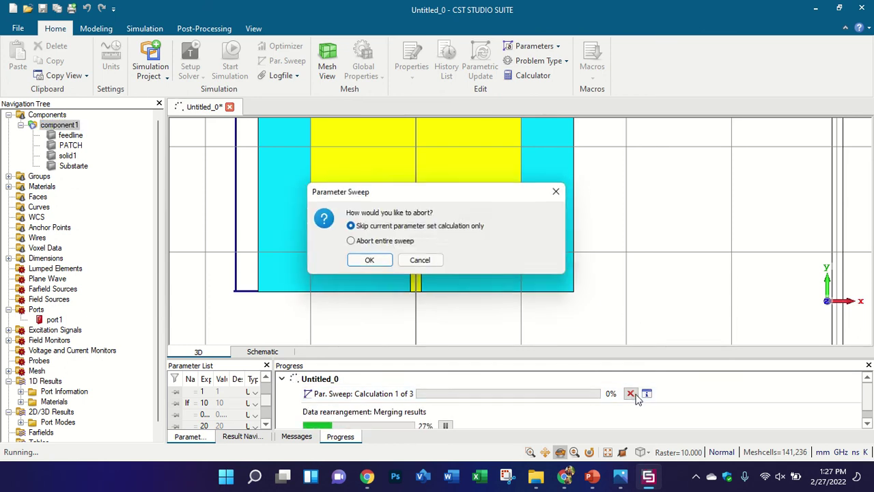
pyautogui.click(381, 242)
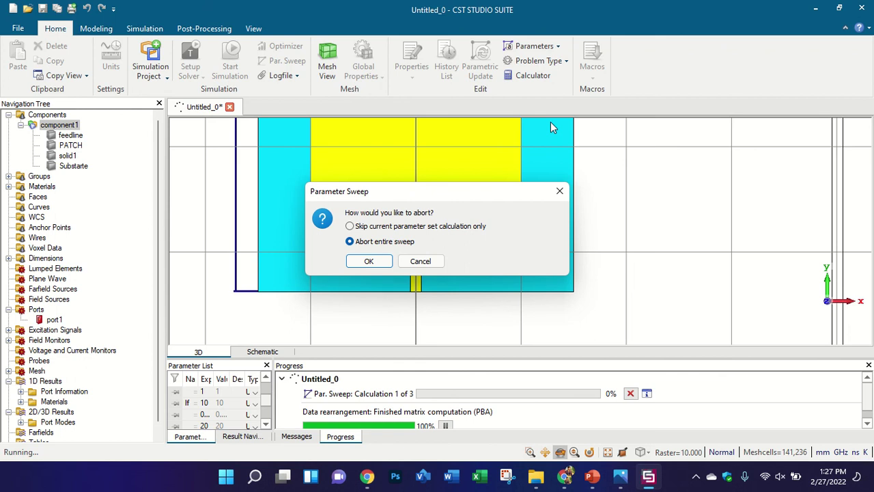
pyautogui.click(370, 261)
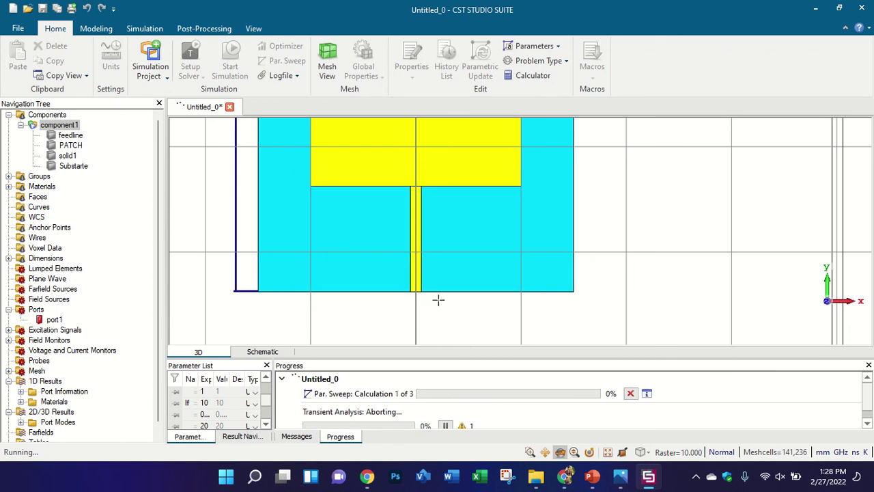
pyautogui.scroll(-1, 68, 342)
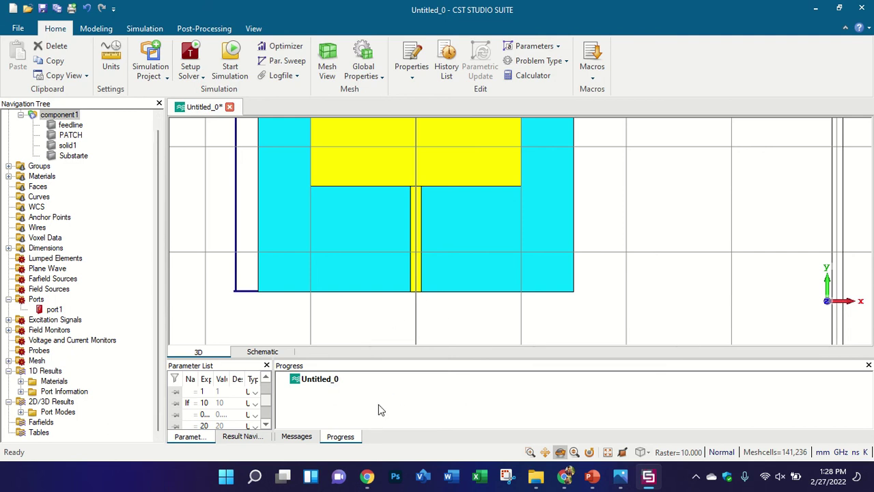
# Examine the whole patch antenna and its hexahedral mesh at the X = 0 cutting plane, then close the mesh view.
pyautogui.scroll(-4, 385, 259)
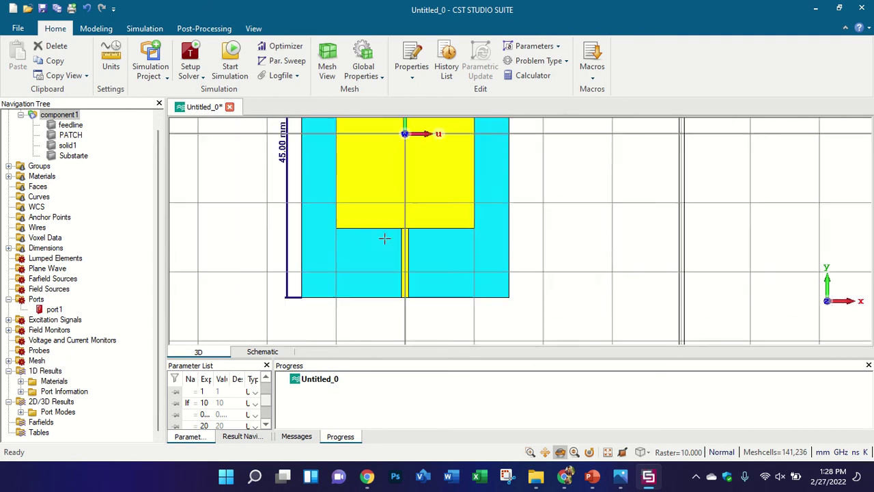
pyautogui.scroll(2, 371, 182)
pyautogui.scroll(-3, 385, 189)
pyautogui.scroll(1, 367, 175)
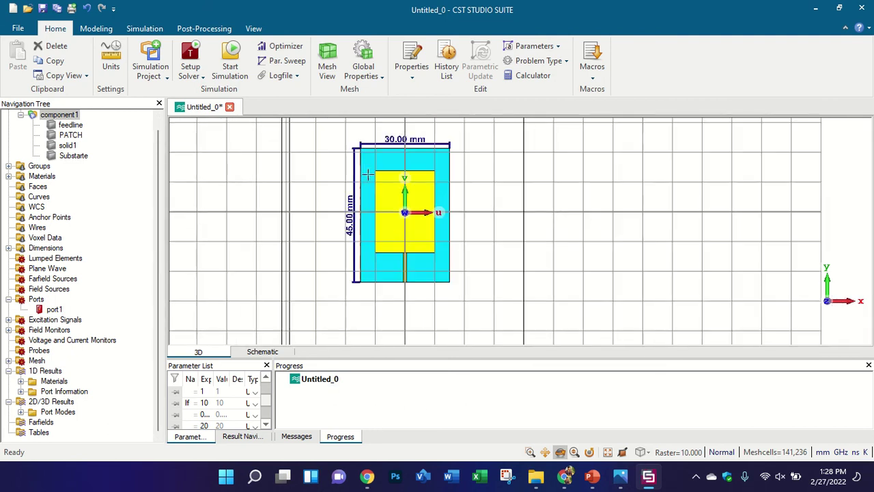
pyautogui.scroll(1, 365, 171)
pyautogui.scroll(-1, 356, 155)
pyautogui.click(327, 60)
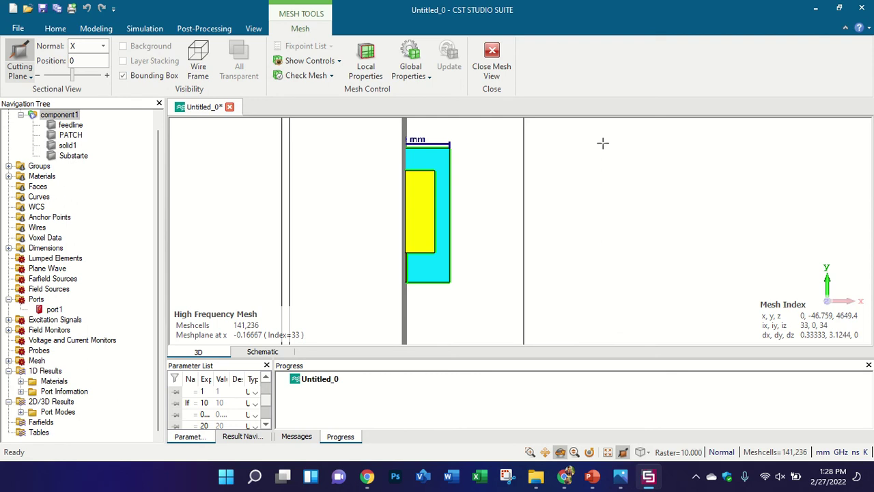
pyautogui.click(502, 66)
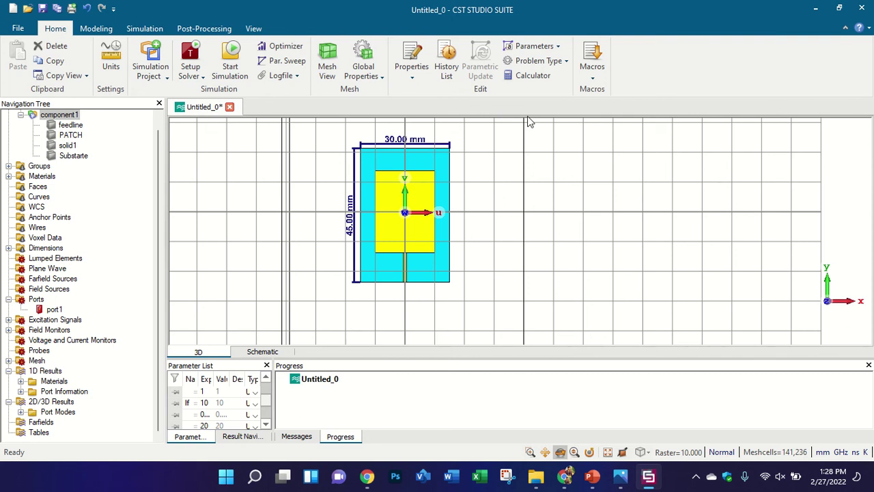
# Enable adaptive mesh refinement in the time domain solver parameters and start the simulation.
pyautogui.click(191, 55)
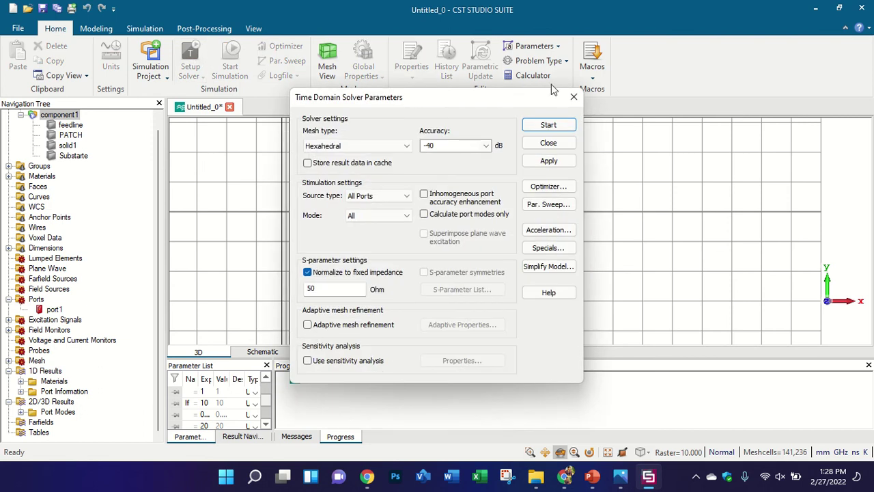
pyautogui.click(573, 97)
pyautogui.click(192, 61)
pyautogui.click(308, 326)
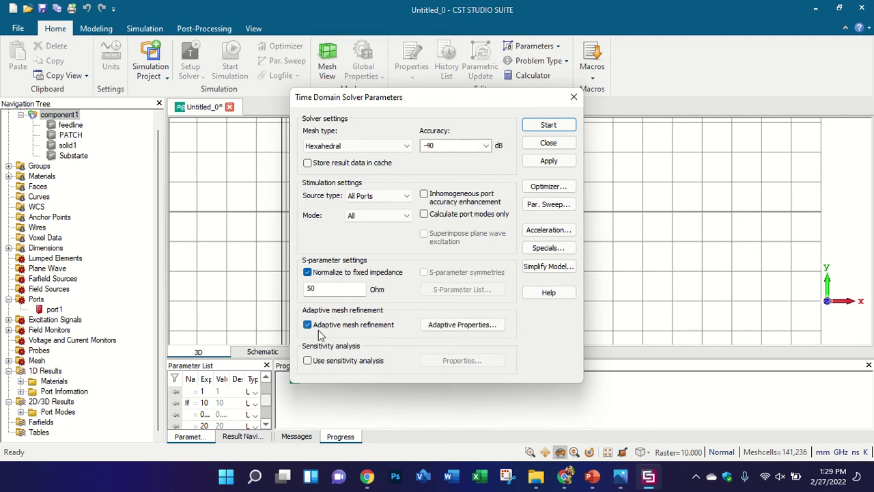
pyautogui.click(462, 325)
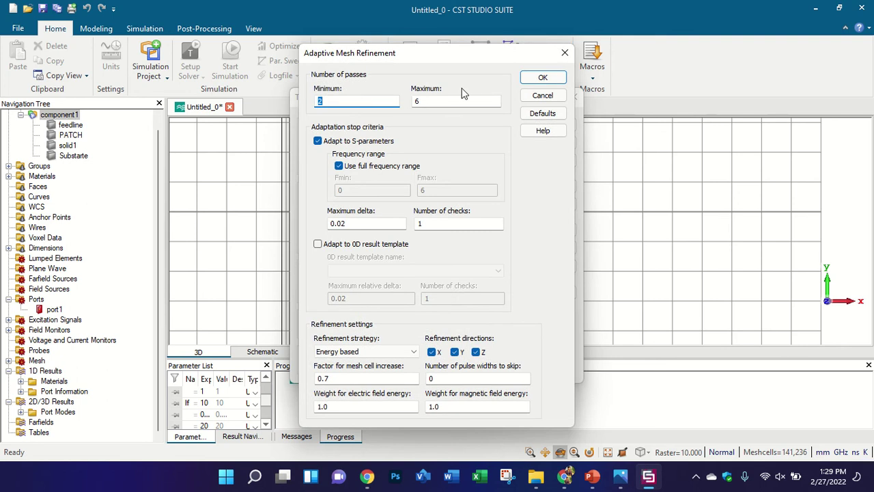
pyautogui.click(565, 53)
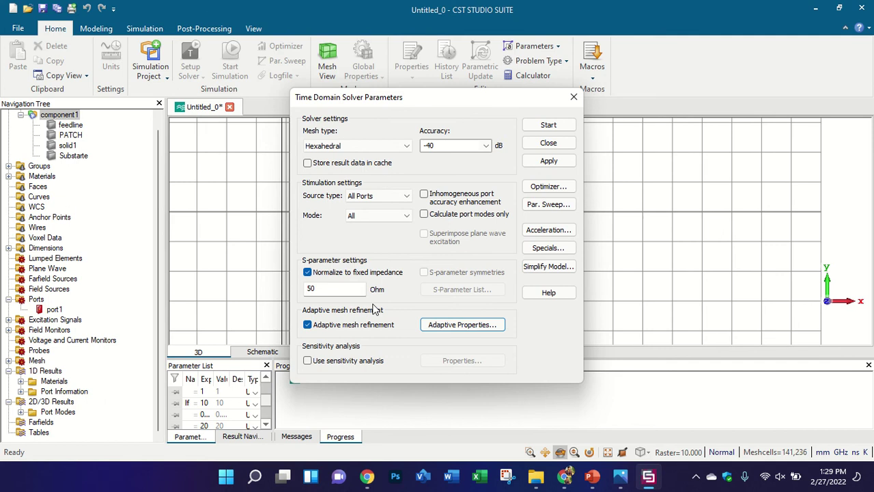
pyautogui.click(554, 127)
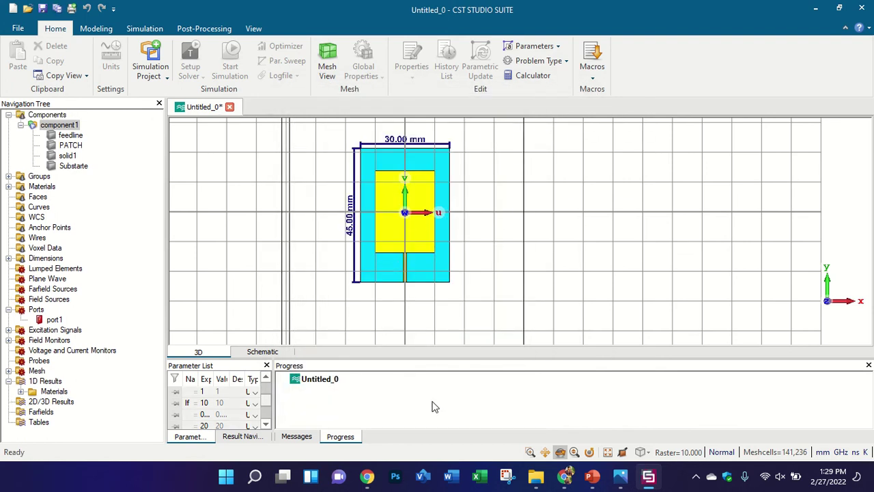
# Inspect the port information results and port1 with its port number options while the solver runs, leaving the port unchanged.
pyautogui.scroll(3, 393, 255)
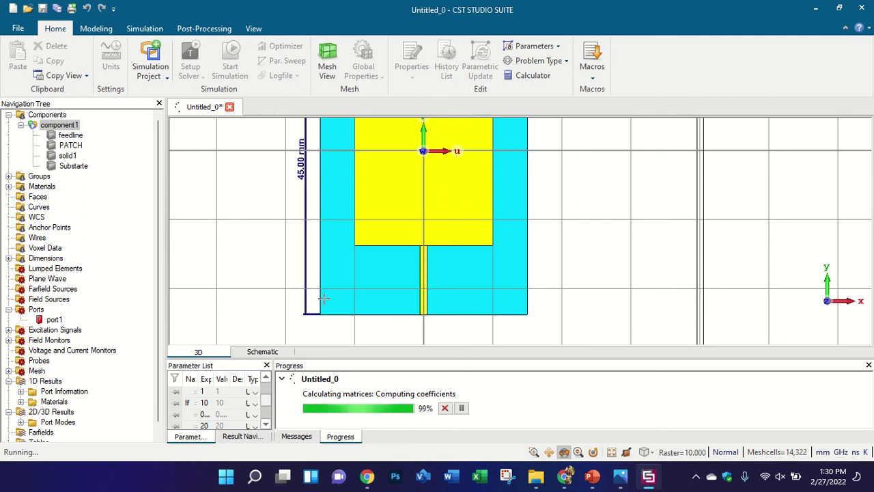
pyautogui.click(47, 393)
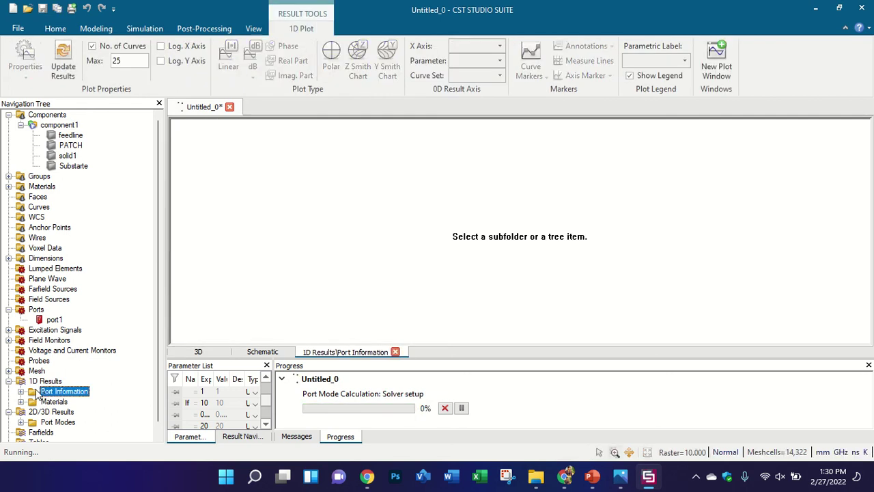
pyautogui.click(55, 319)
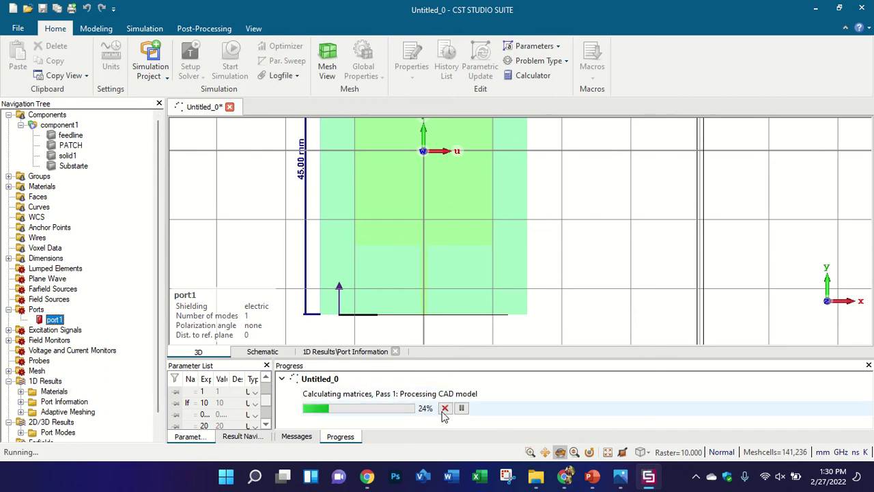
pyautogui.doubleClick(39, 321)
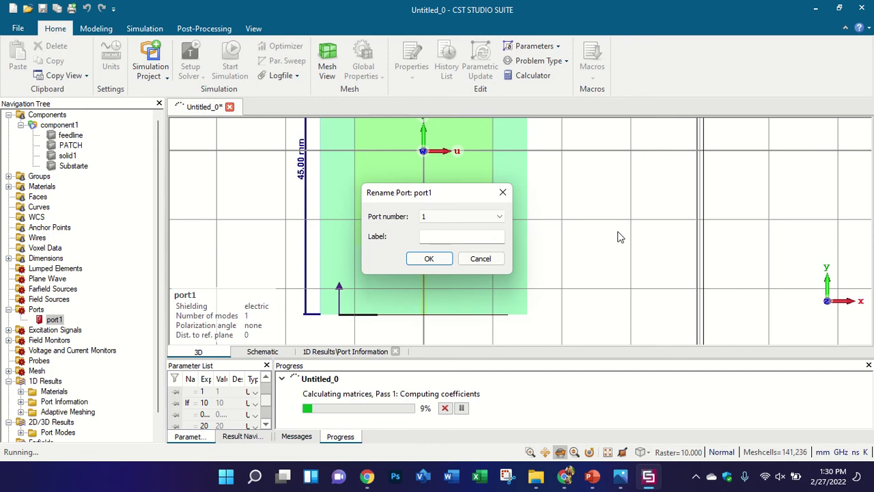
pyautogui.click(500, 216)
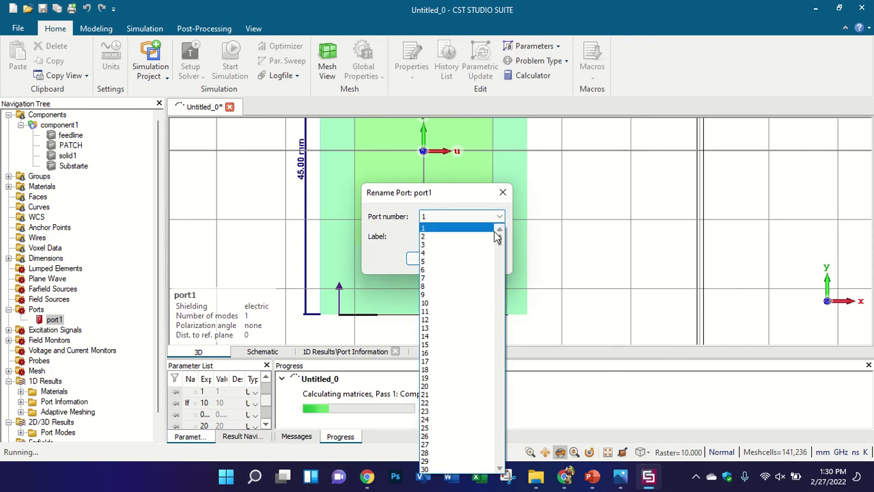
pyautogui.click(500, 216)
pyautogui.click(496, 260)
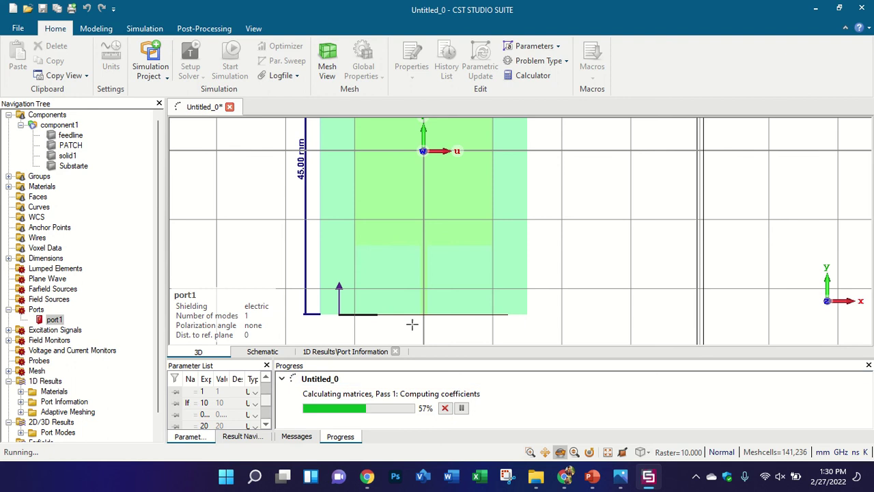
# Abort the running solver calculation and discard its results.
pyautogui.click(445, 408)
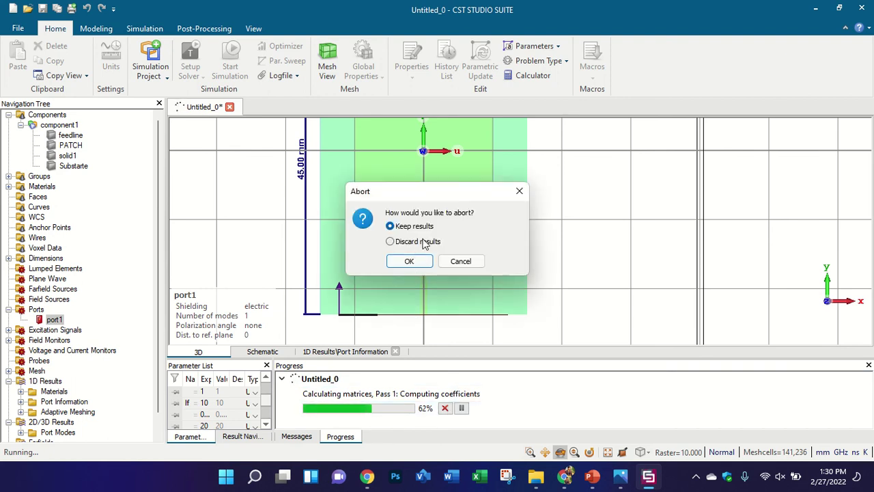
pyautogui.click(420, 242)
pyautogui.click(422, 226)
pyautogui.click(414, 245)
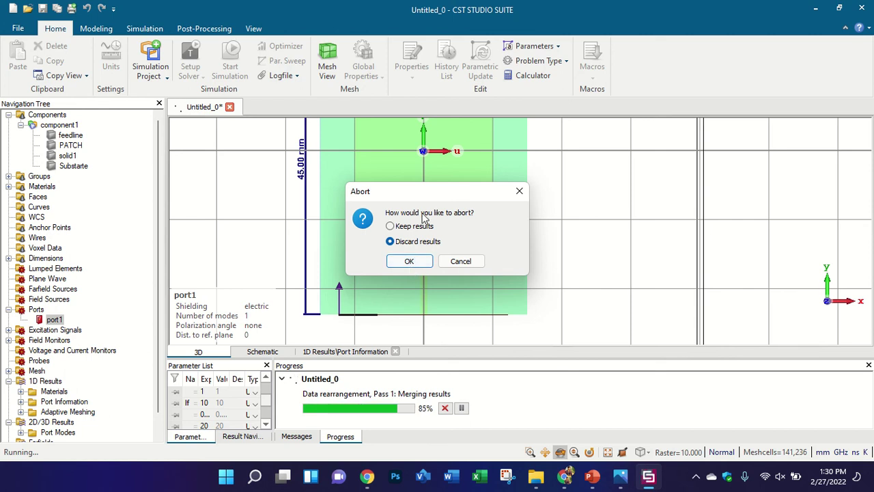
pyautogui.click(418, 262)
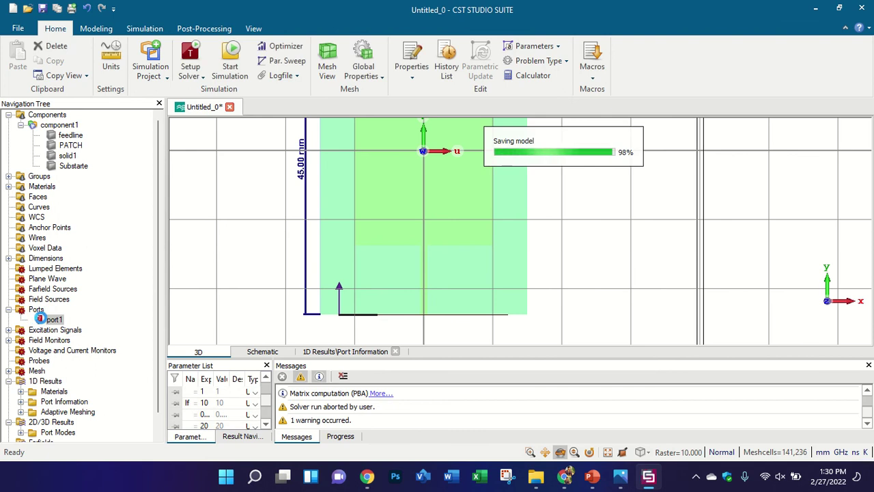
# Review the waveguide port settings of port1 and close them without changes.
pyautogui.click(43, 321)
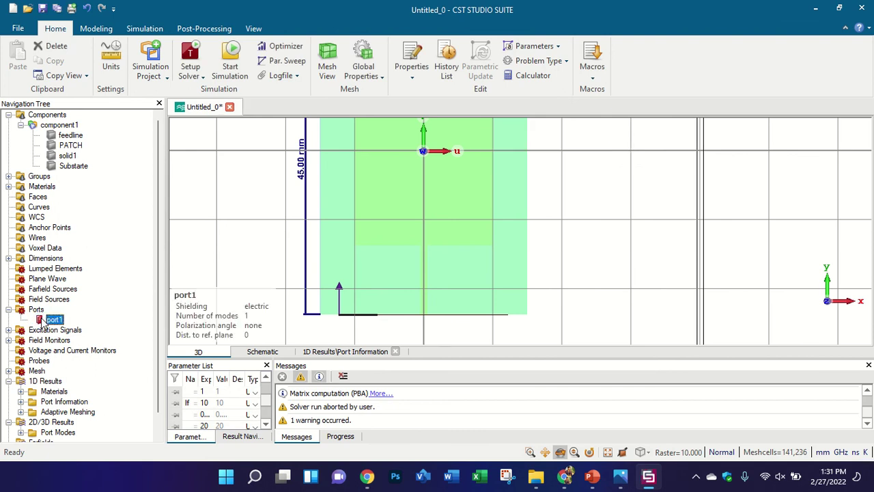
pyautogui.doubleClick(43, 321)
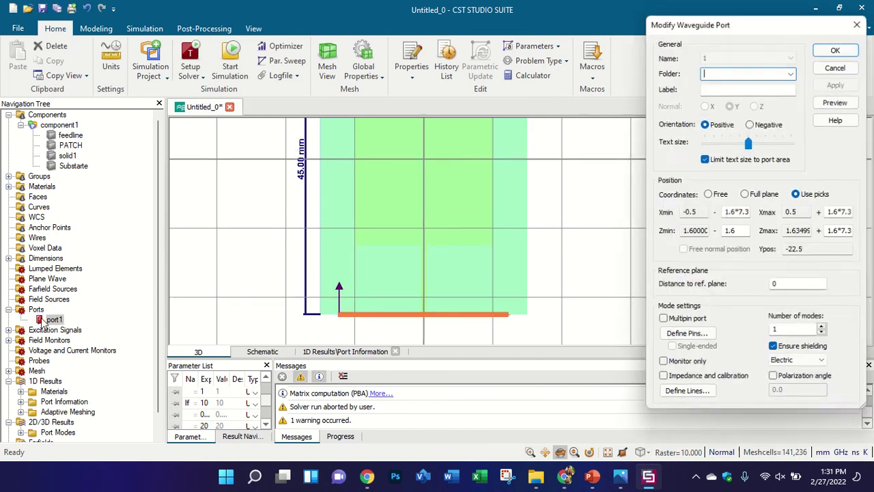
pyautogui.click(860, 25)
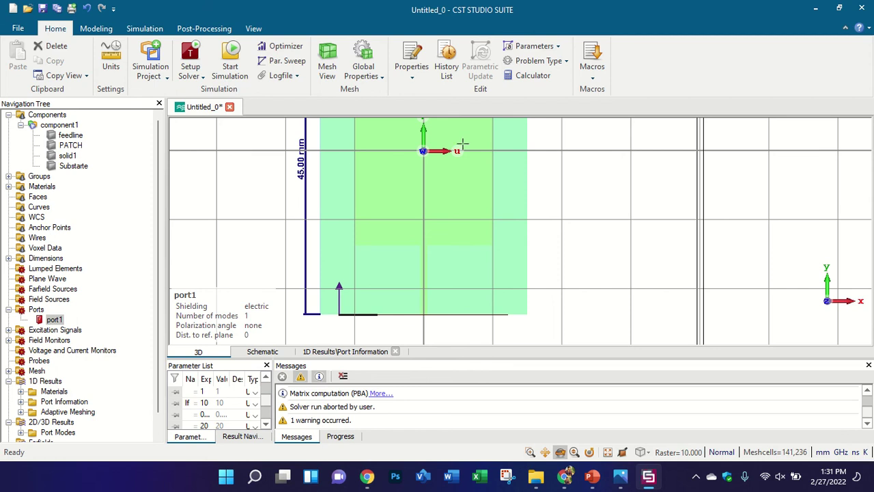
# Review the time domain solver's adaptive mesh refinement properties, including the number of passes, and close without changes.
pyautogui.click(194, 55)
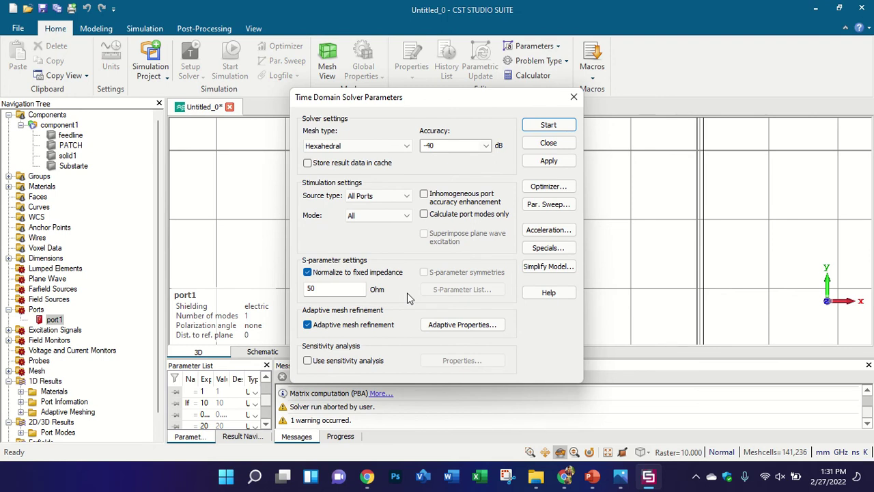
pyautogui.click(449, 324)
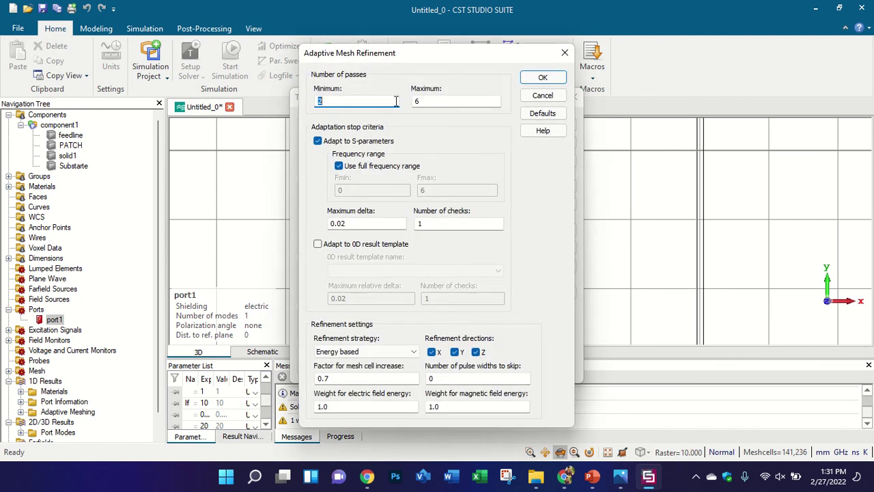
pyautogui.click(565, 52)
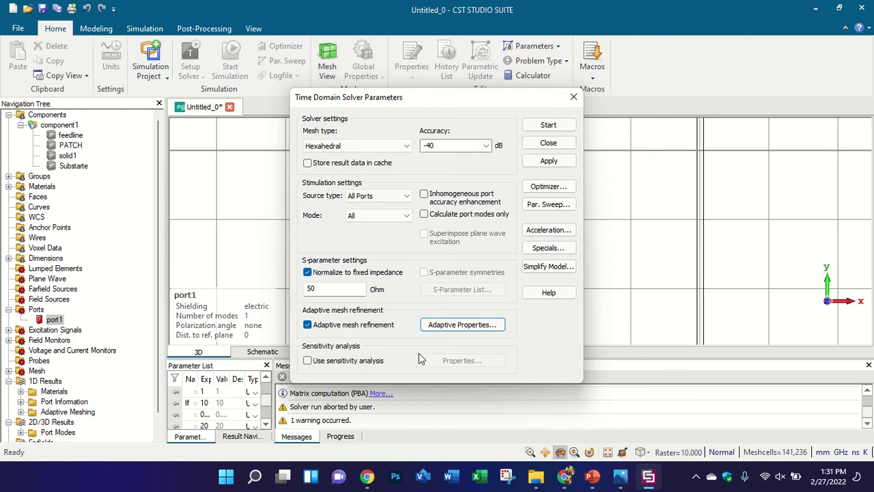
pyautogui.click(449, 322)
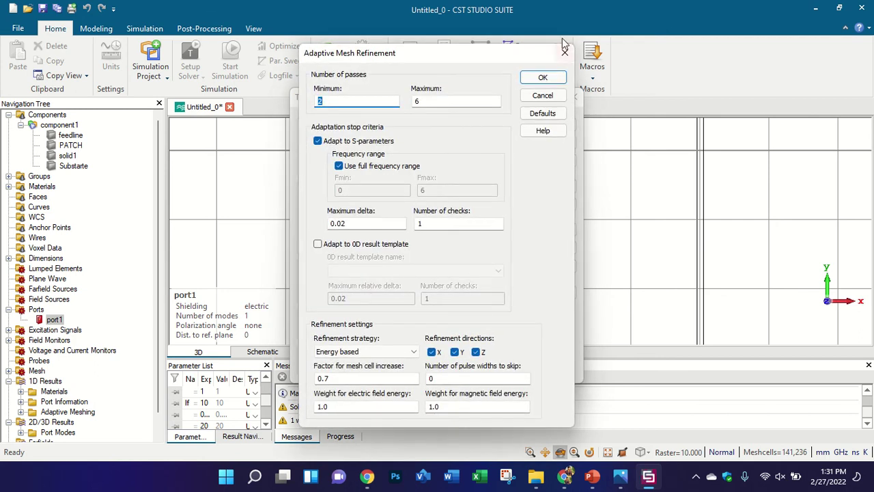
pyautogui.click(565, 53)
pyautogui.click(574, 95)
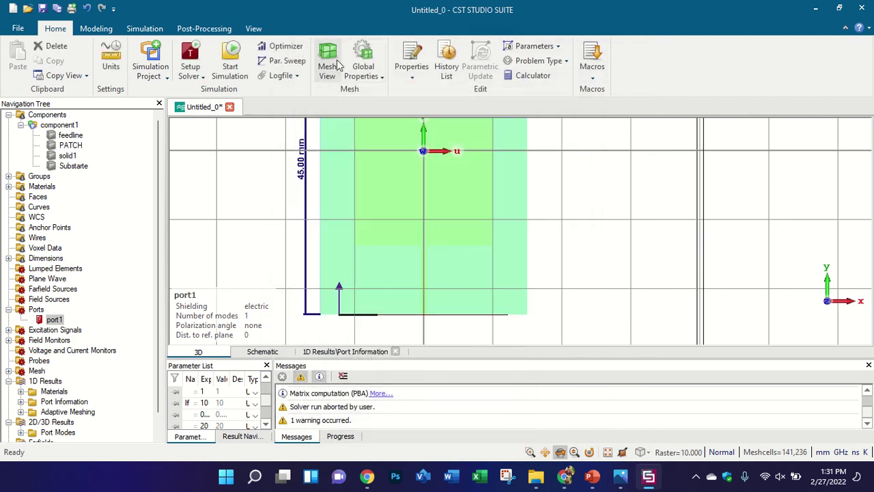
# Set the global hexahedral mesh's maximum cell to 18 cells per wavelength near to the model.
pyautogui.click(363, 58)
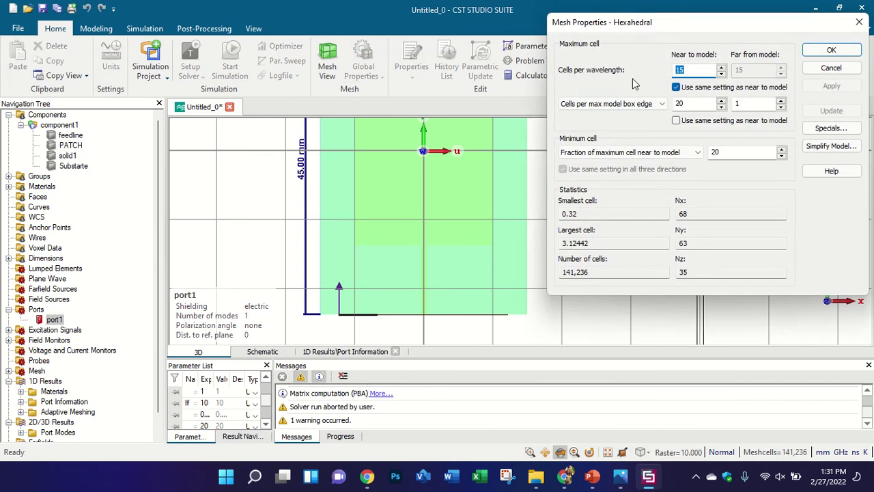
pyautogui.moveTo(746, 27); pyautogui.dragTo(462, 50)
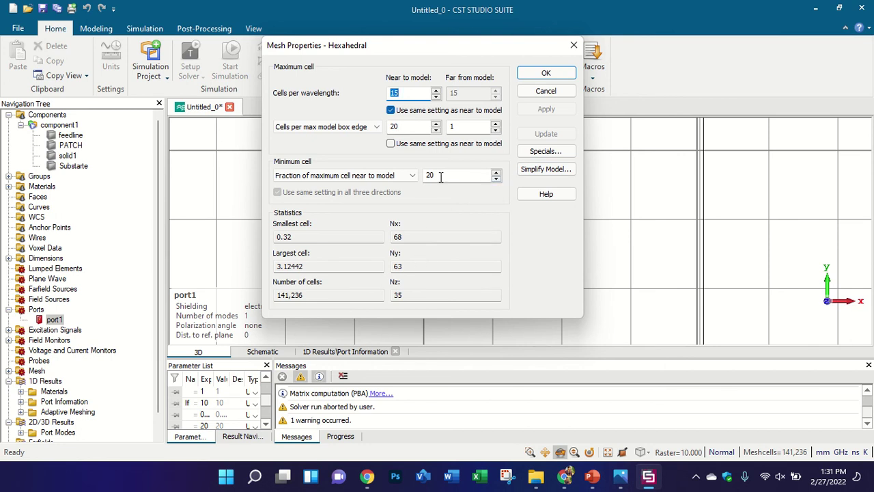
pyautogui.click(413, 176)
pyautogui.click(416, 175)
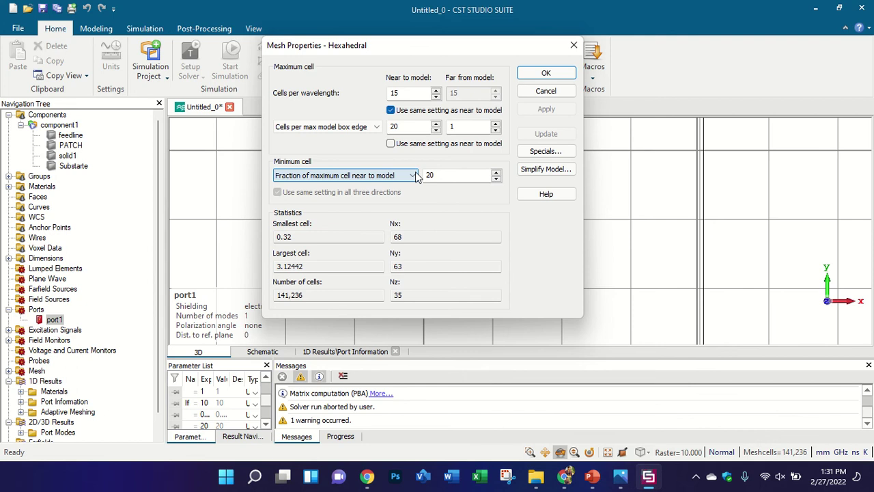
pyautogui.click(436, 90)
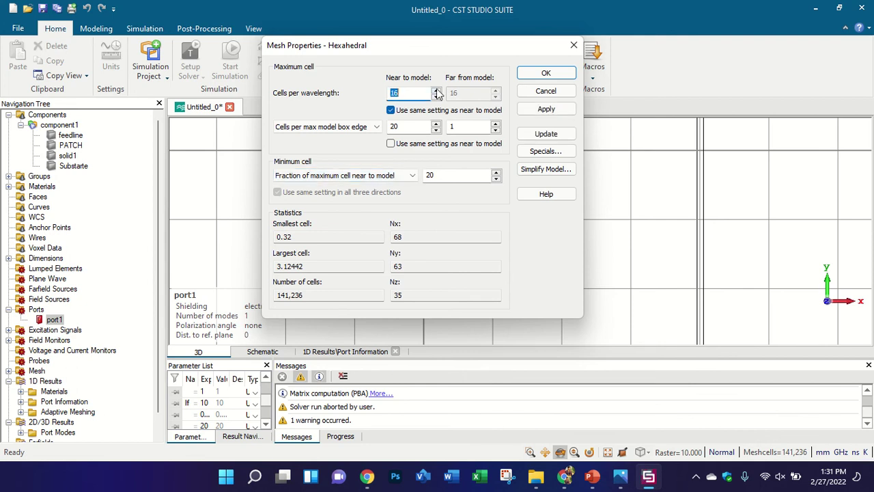
pyautogui.click(437, 90)
pyautogui.click(436, 90)
# Change the maximum cell criterion from model box edge to Absolute value and apply the mesh settings, deleting current and parametric results.
pyautogui.click(351, 127)
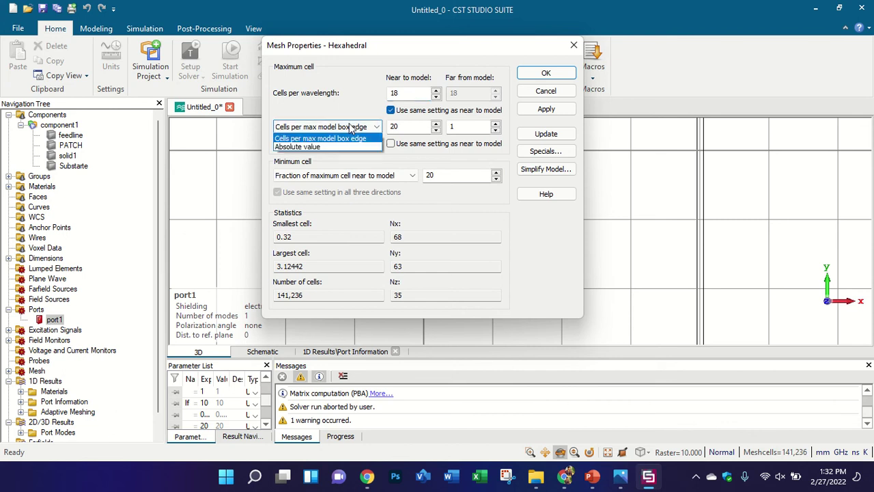
pyautogui.click(339, 145)
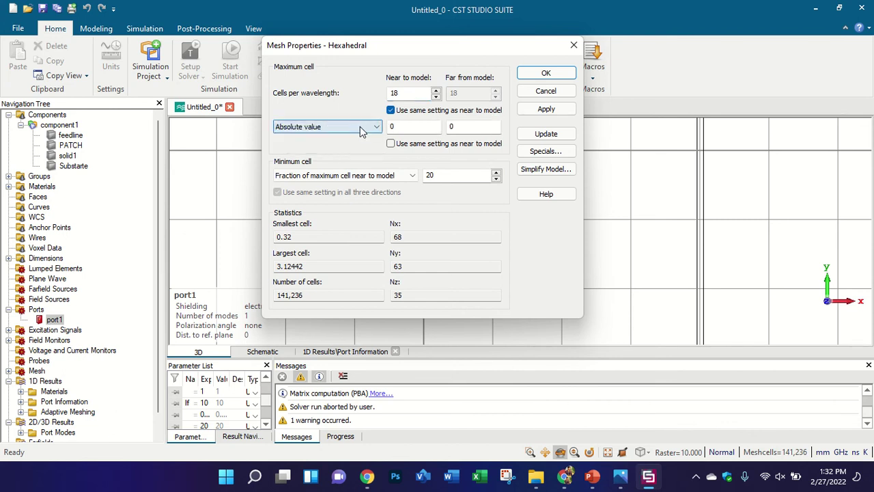
pyautogui.click(362, 129)
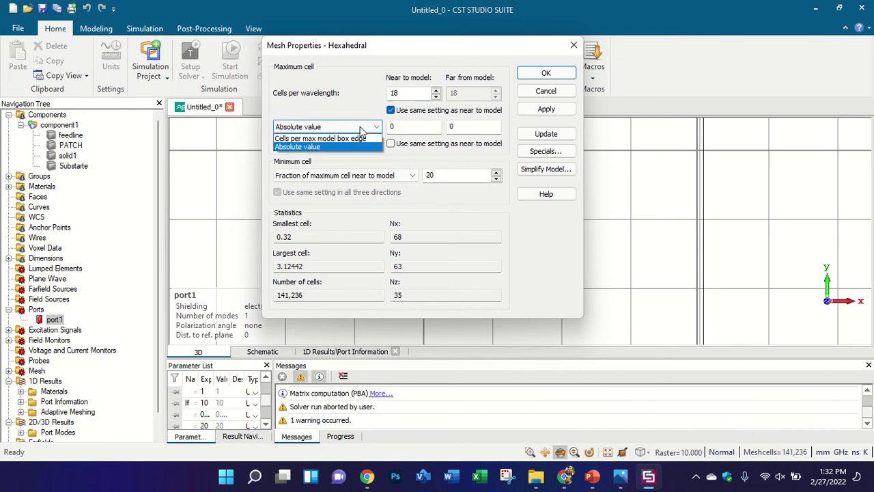
pyautogui.click(427, 164)
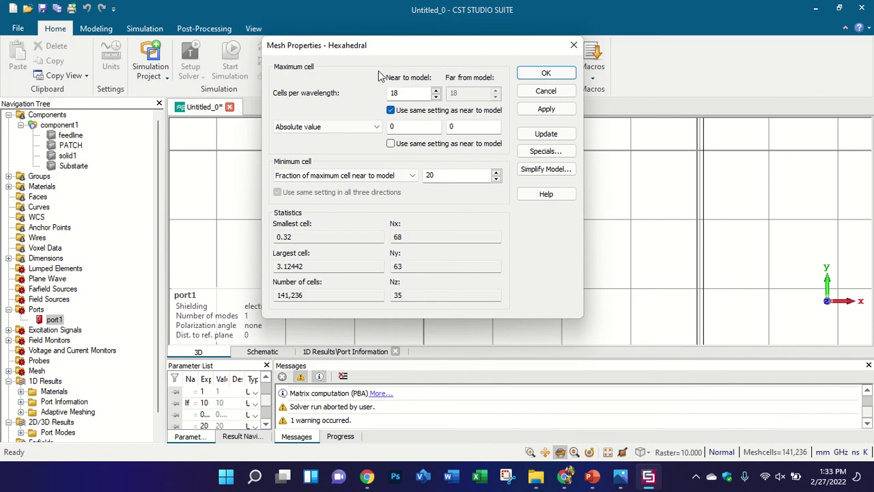
pyautogui.click(547, 109)
pyautogui.click(380, 245)
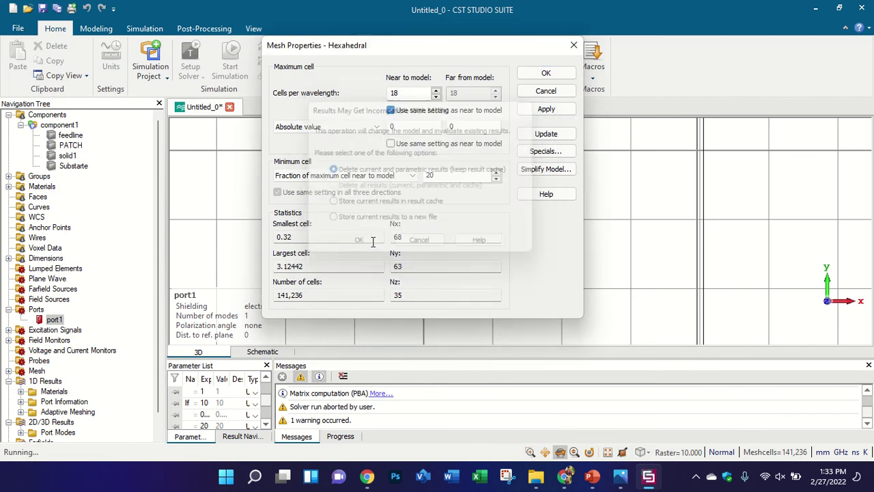
pyautogui.click(574, 47)
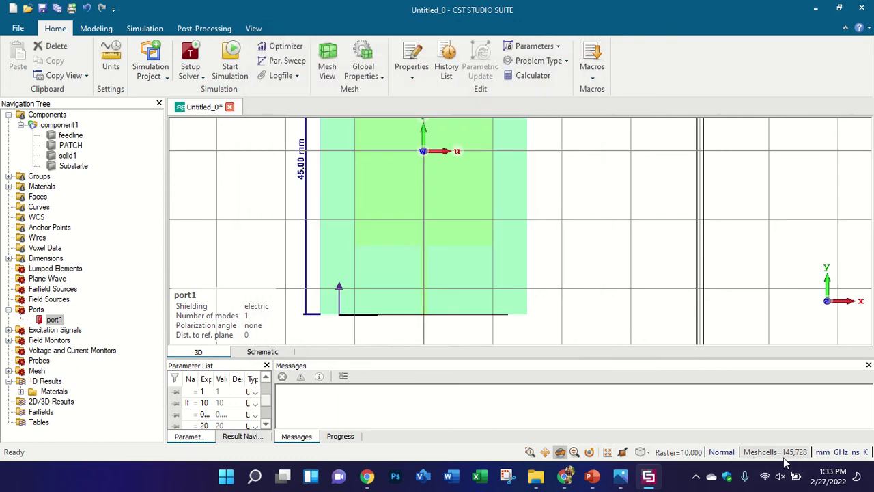
# Inspect solid1, PATCH and feedline individually, and examine component1 in the mesh view.
pyautogui.click(74, 157)
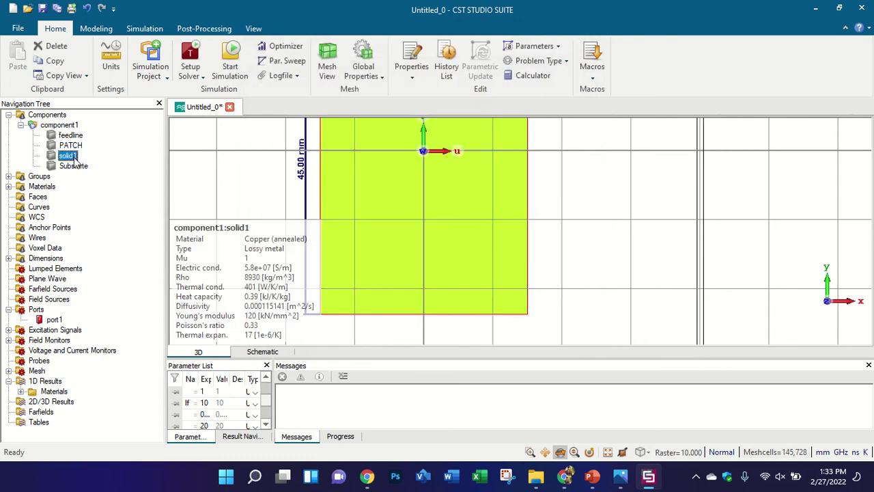
pyautogui.click(71, 145)
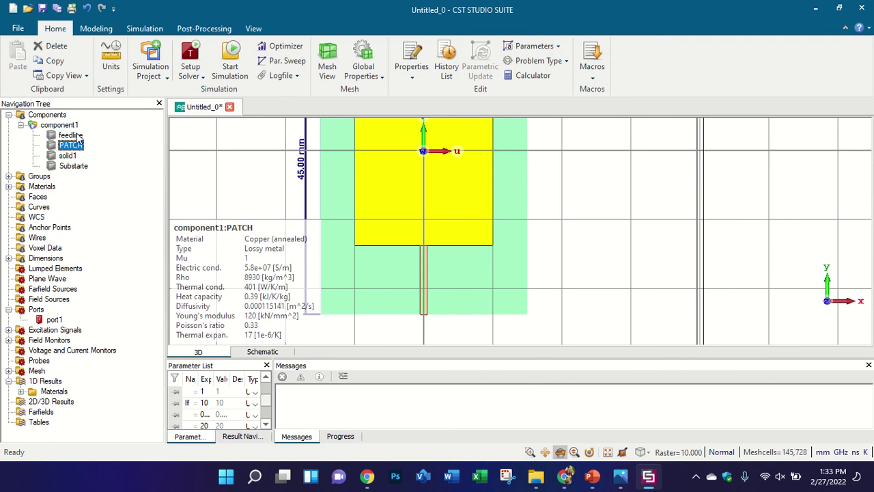
pyautogui.click(75, 135)
pyautogui.click(76, 125)
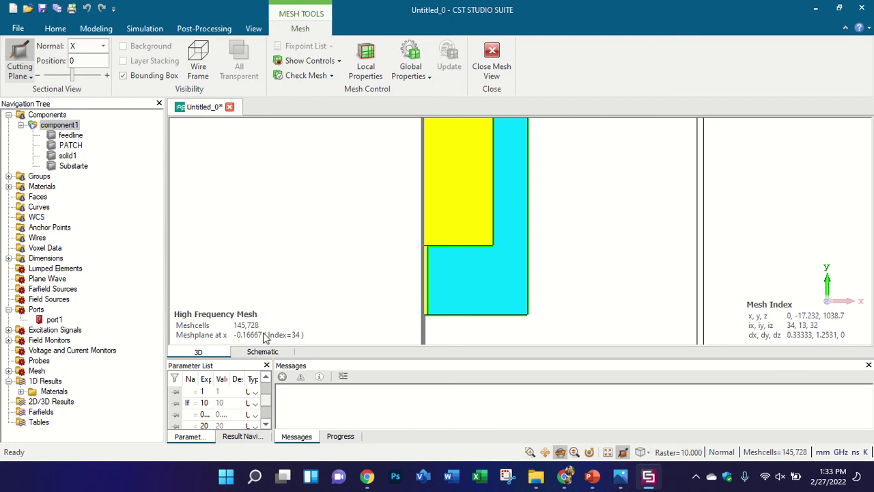
pyautogui.scroll(-5, 387, 180)
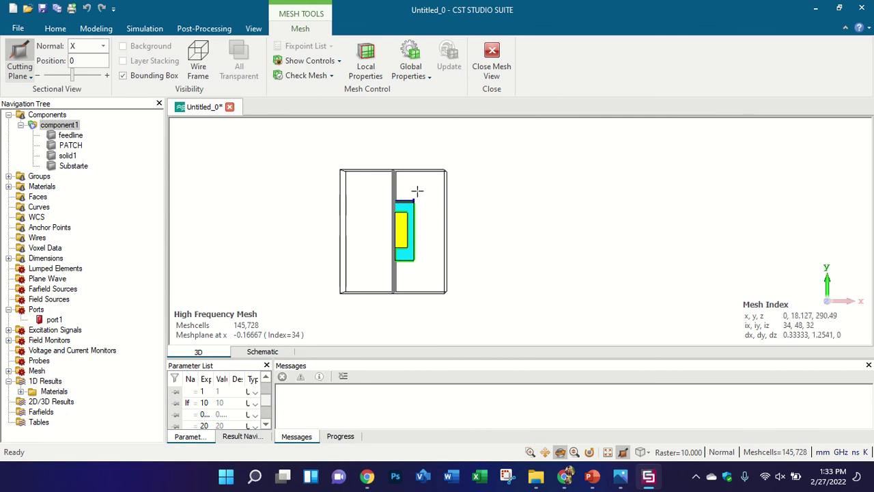
pyautogui.moveTo(416, 189)
pyautogui.mouseDown()
pyautogui.moveTo(280, 205)
pyautogui.moveTo(397, 161)
pyautogui.moveTo(614, 154)
pyautogui.moveTo(373, 122)
pyautogui.moveTo(443, 209)
pyautogui.moveTo(451, 190)
pyautogui.moveTo(405, 196)
pyautogui.mouseUp()
pyautogui.scroll(2, 403, 196)
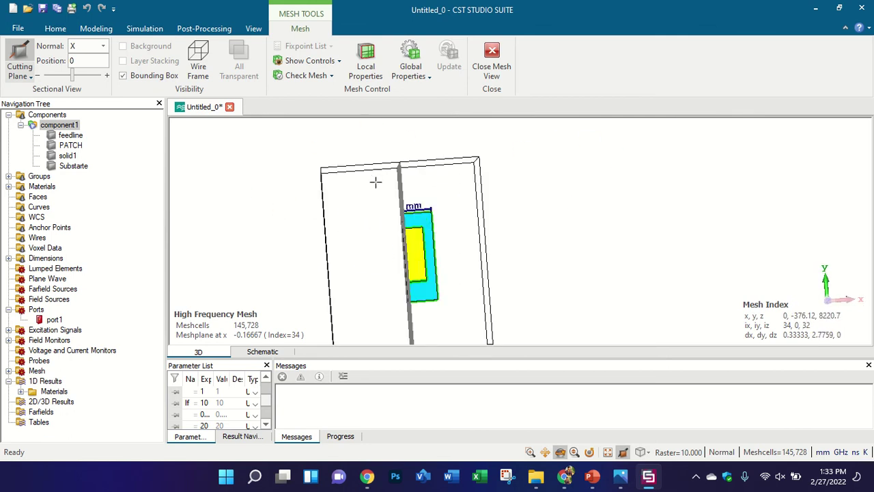
# Review component1's local mesh properties without changing them and leave the mesh view.
pyautogui.click(366, 57)
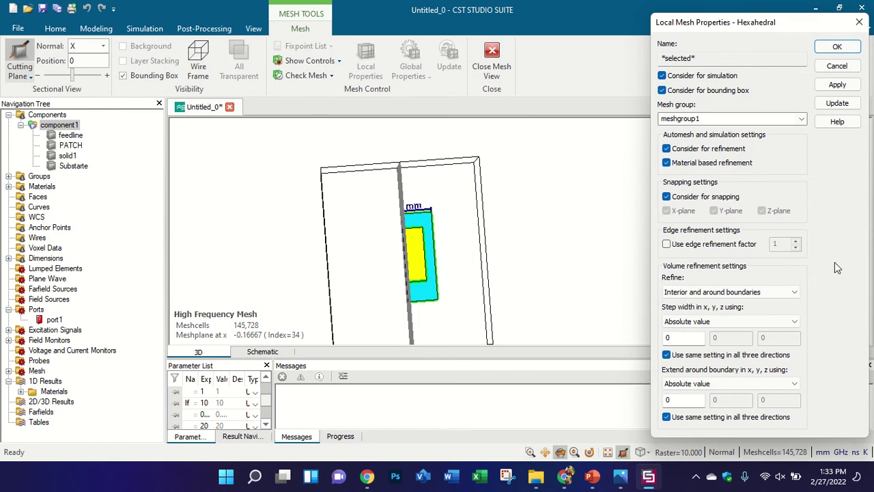
pyautogui.click(861, 23)
pyautogui.click(492, 61)
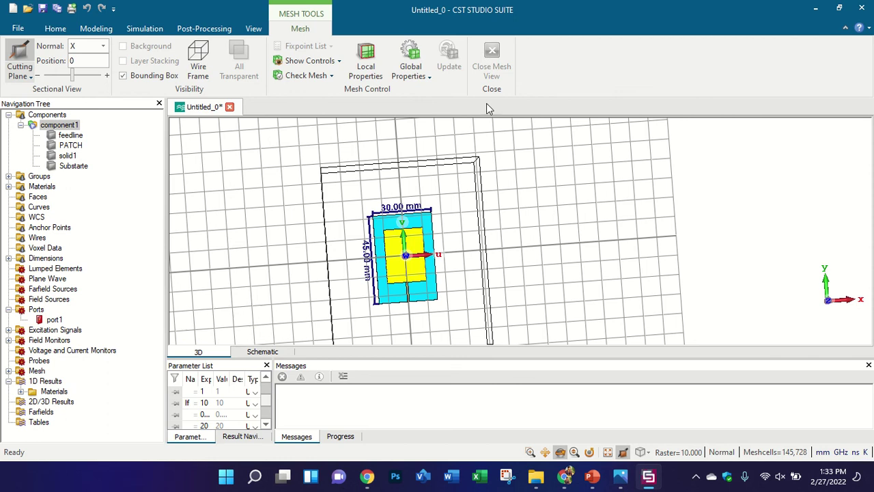
# Examine the antenna in front view and its high frequency mesh plane from several angles in the mesh view.
pyautogui.scroll(4, 418, 228)
pyautogui.scroll(-2, 417, 228)
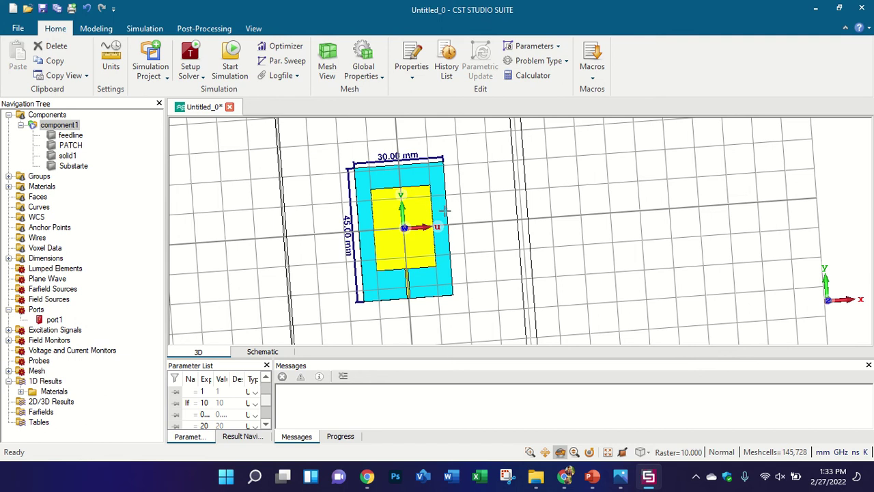
pyautogui.scroll(-3, 384, 202)
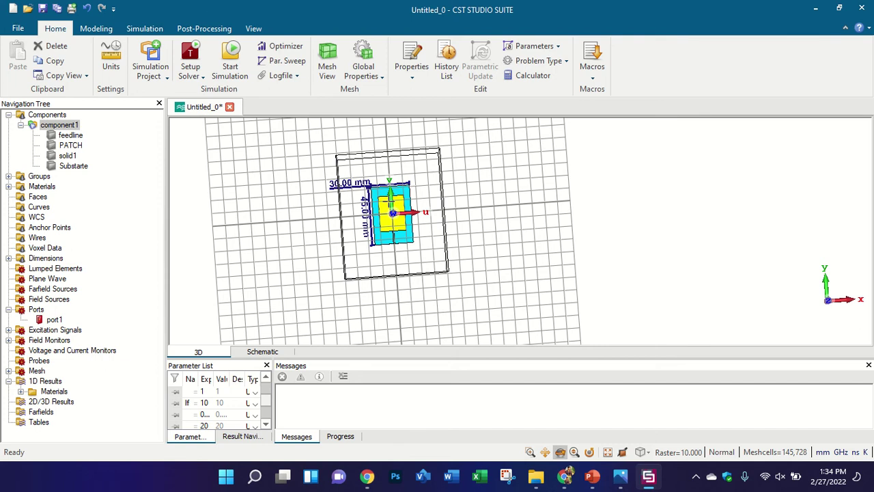
pyautogui.scroll(3, 403, 205)
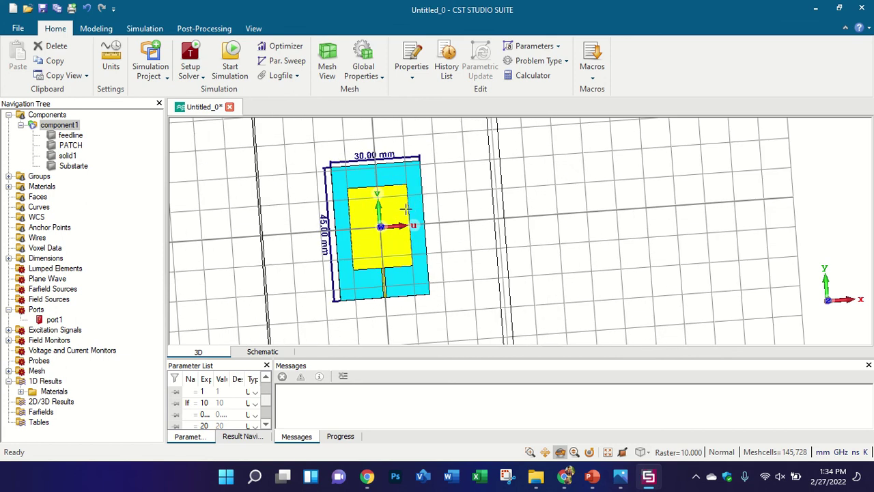
pyautogui.press('5')
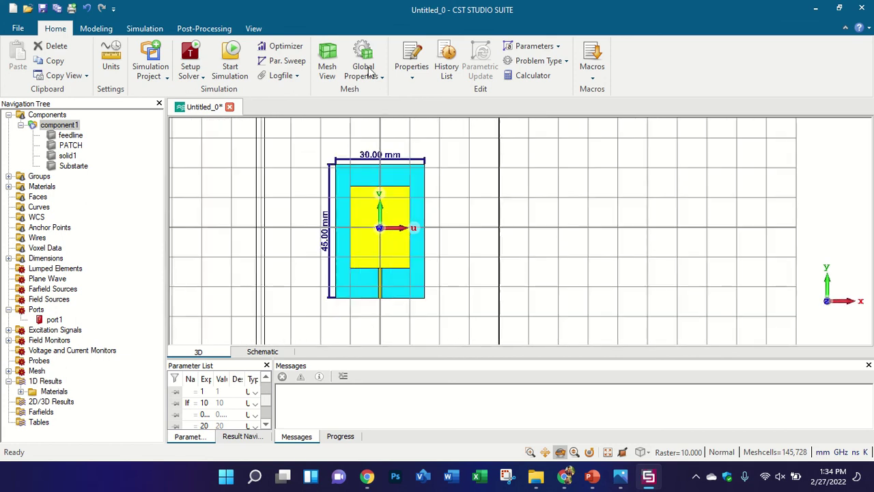
pyautogui.click(326, 60)
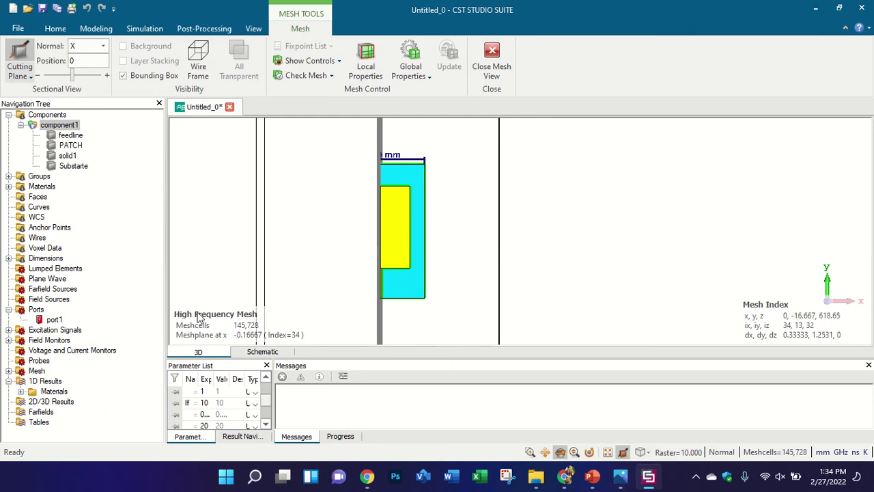
pyautogui.moveTo(433, 241); pyautogui.dragTo(424, 205)
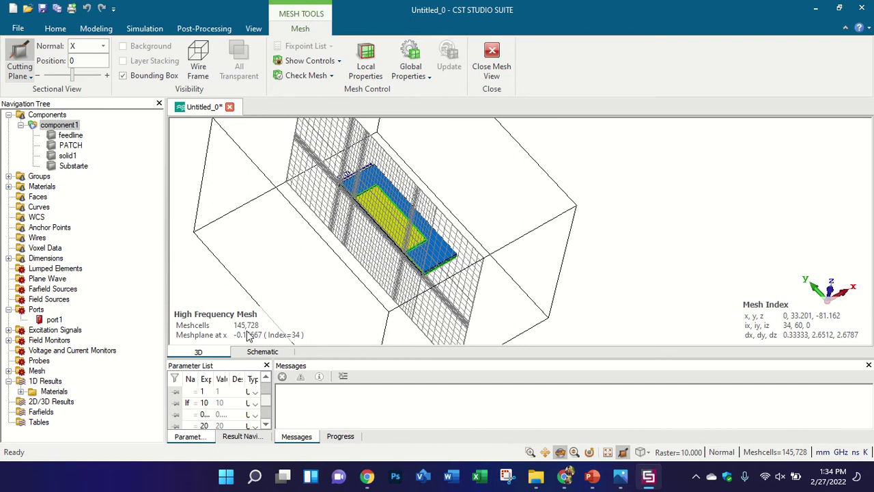
pyautogui.moveTo(320, 285); pyautogui.dragTo(513, 225)
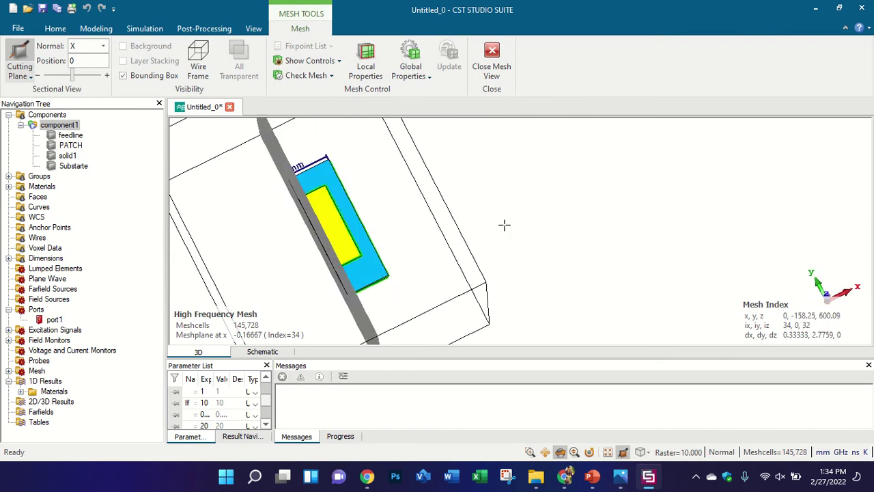
# Review the mesh display controls, check the model edge lengths in the histogram and close the check without changes.
pyautogui.click(341, 62)
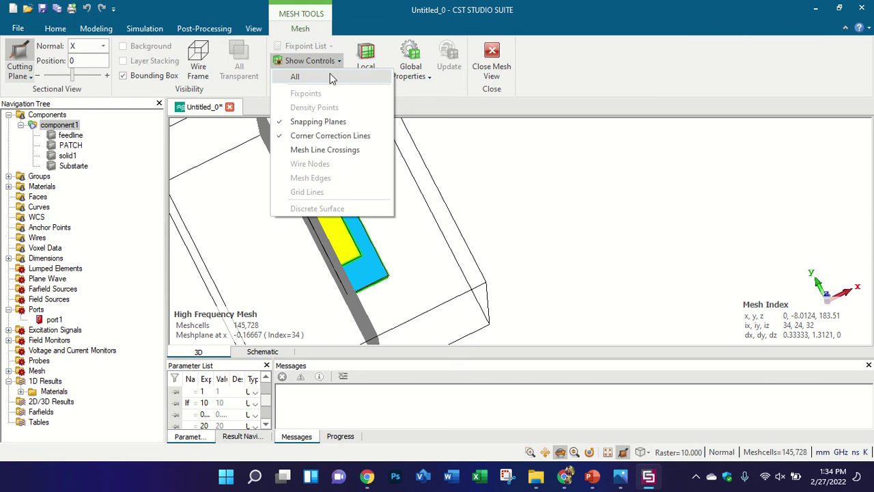
pyautogui.click(302, 64)
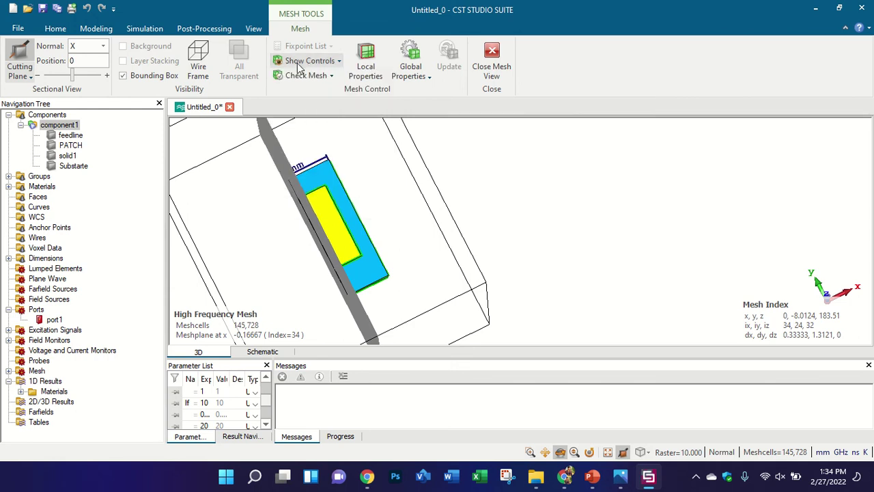
pyautogui.click(298, 66)
pyautogui.click(316, 51)
pyautogui.click(305, 77)
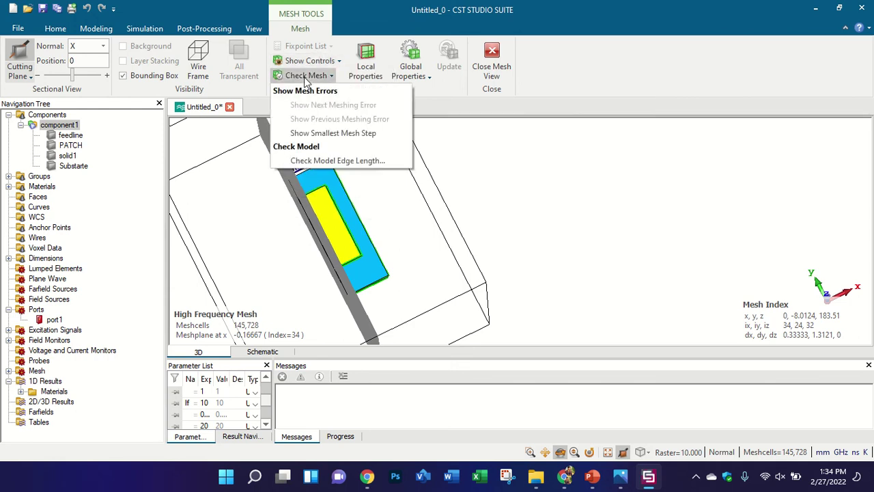
pyautogui.click(355, 160)
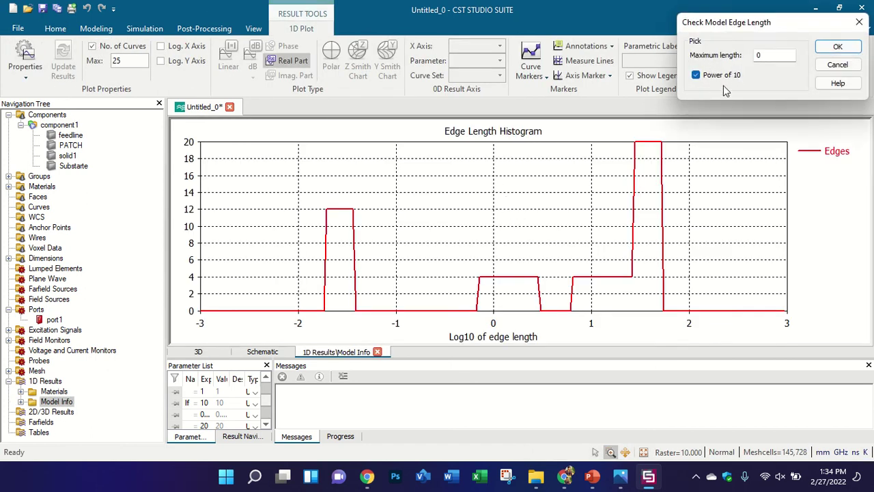
pyautogui.click(859, 25)
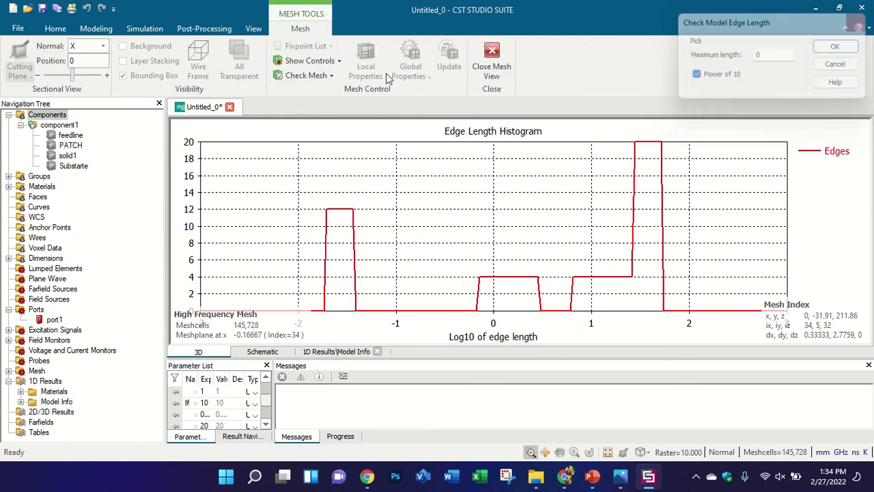
# Show the smallest mesh step and examine the mesh lines around the patch and feedline.
pyautogui.click(332, 76)
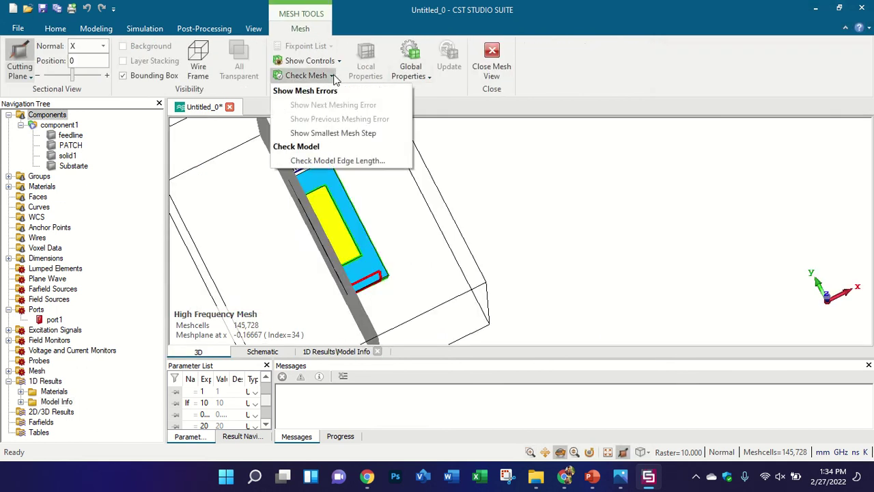
pyautogui.click(354, 135)
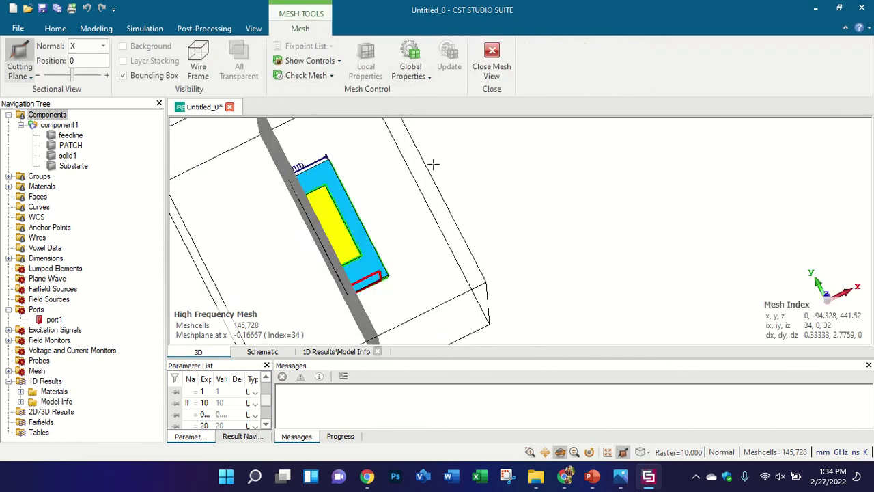
pyautogui.click(339, 219)
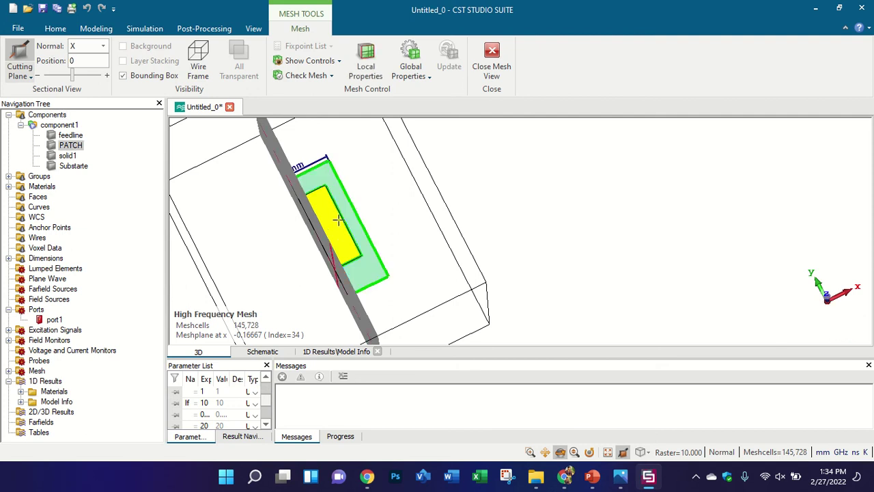
pyautogui.click(413, 183)
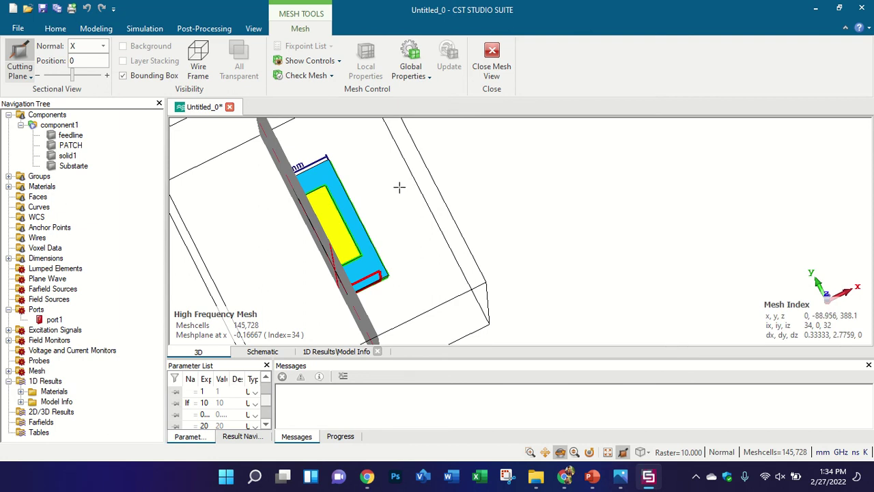
pyautogui.scroll(2, 347, 264)
pyautogui.scroll(-2, 354, 240)
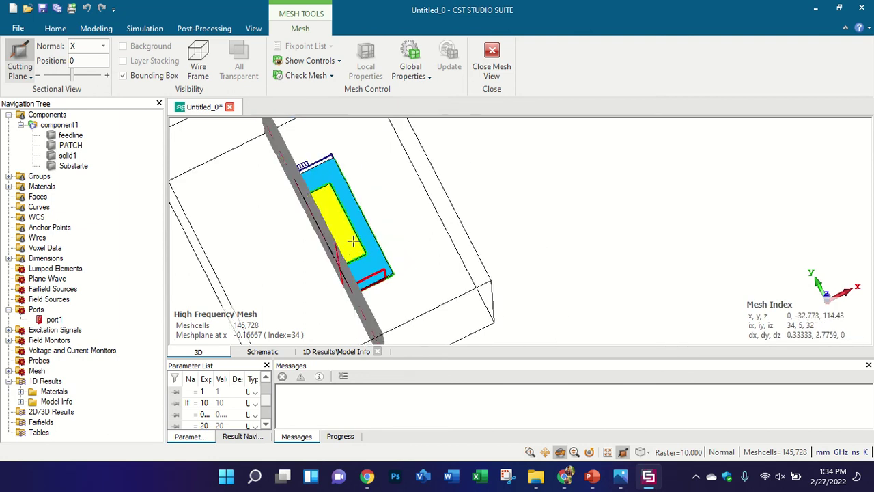
pyautogui.scroll(2, 382, 223)
pyautogui.moveTo(383, 226); pyautogui.dragTo(477, 188)
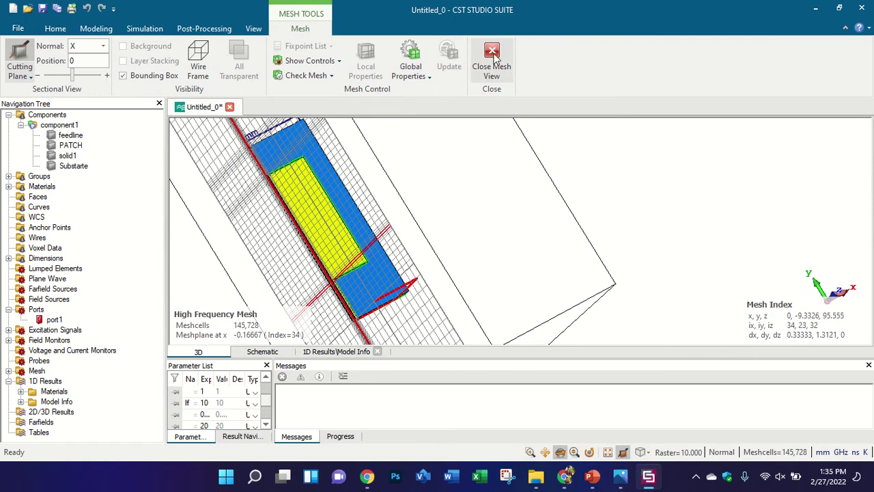
# Leave the mesh view, reset the view and examine the patch and substrate outlines of the antenna at different magnifications.
pyautogui.click(502, 74)
pyautogui.press('space')
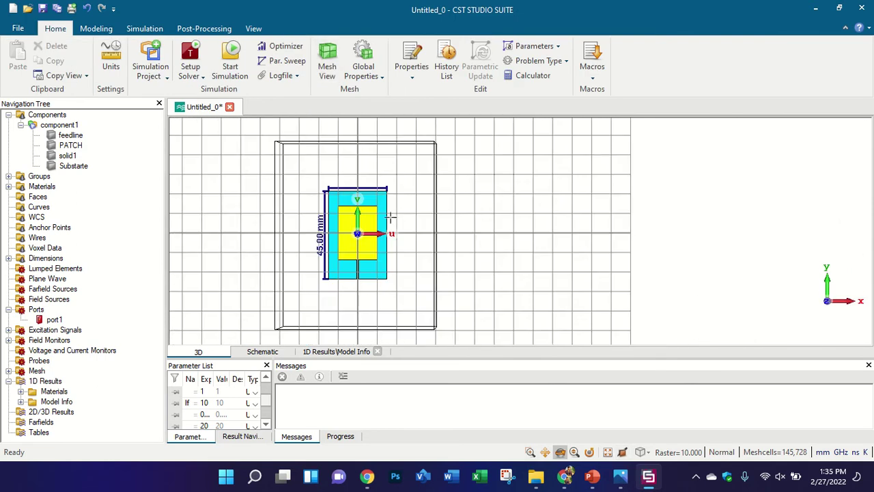
pyautogui.scroll(2, 310, 247)
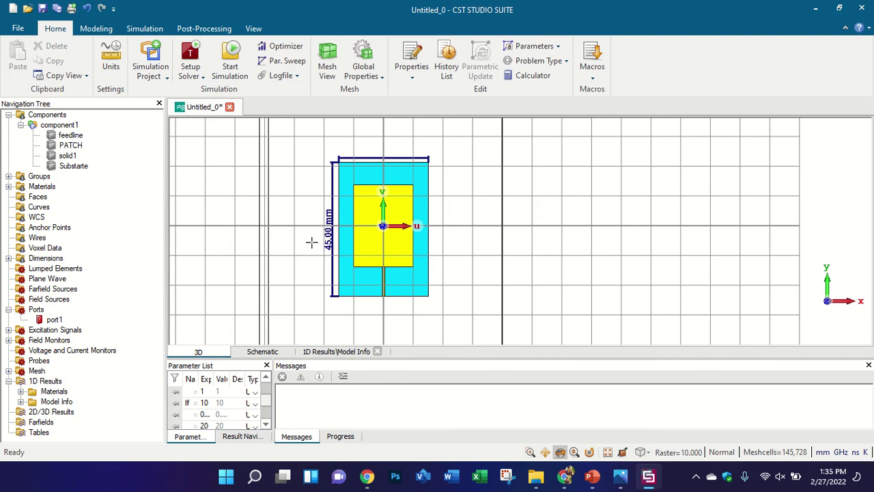
pyautogui.scroll(2, 322, 238)
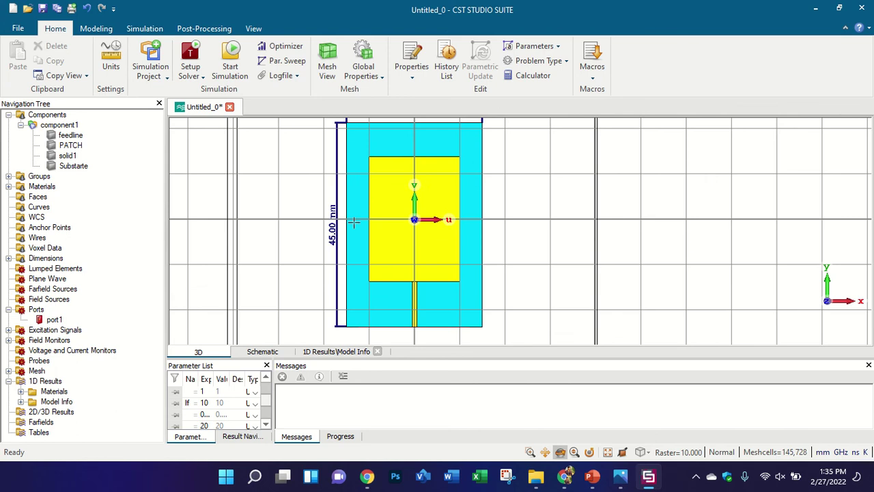
pyautogui.scroll(-2, 354, 222)
pyautogui.scroll(2, 348, 232)
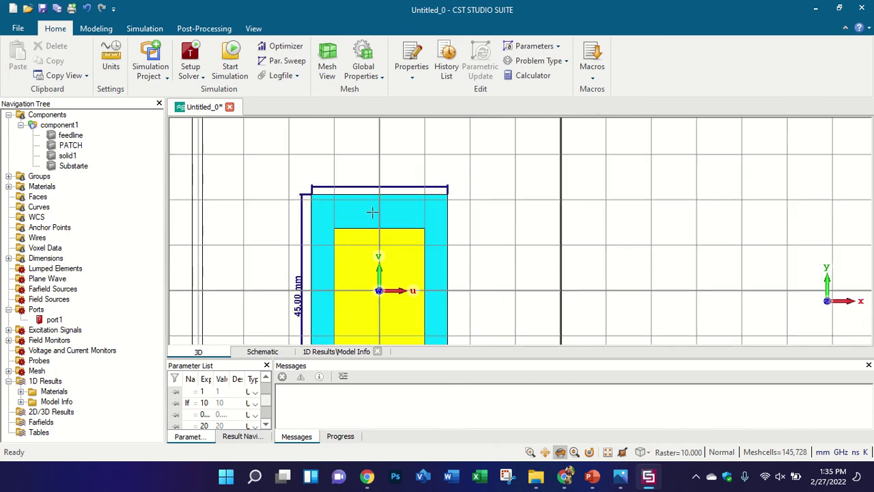
pyautogui.scroll(-2, 341, 243)
pyautogui.scroll(2, 335, 252)
pyautogui.scroll(2, 393, 182)
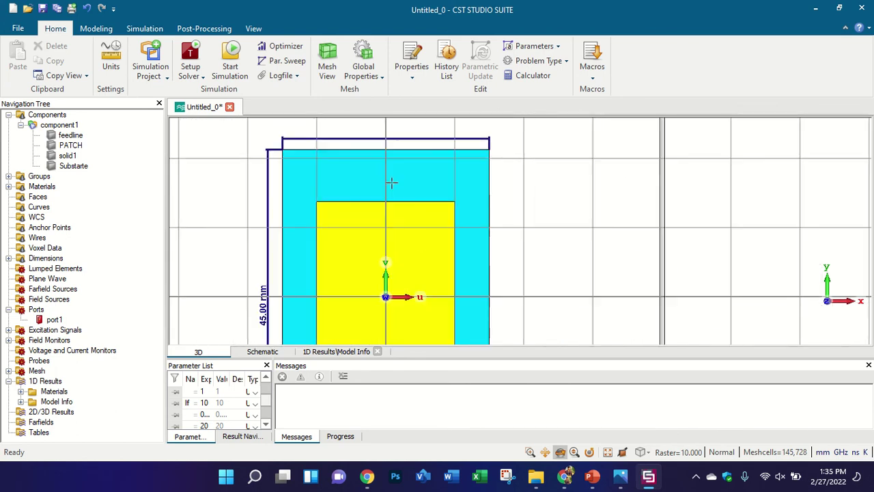
pyautogui.scroll(2, 431, 170)
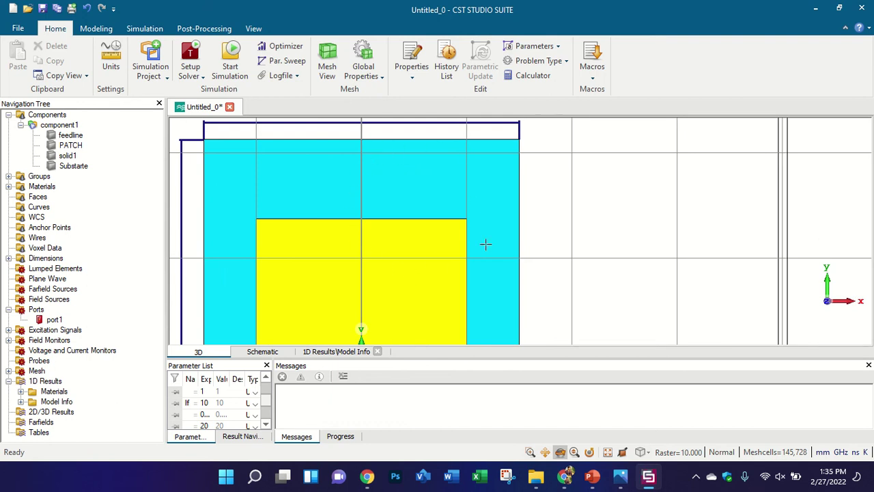
pyautogui.scroll(-1, 391, 192)
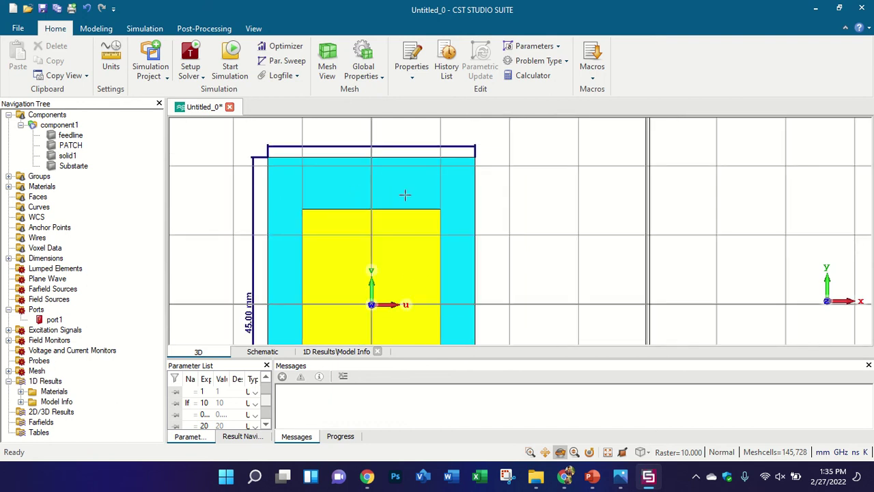
pyautogui.scroll(-3, 404, 195)
pyautogui.scroll(3, 405, 189)
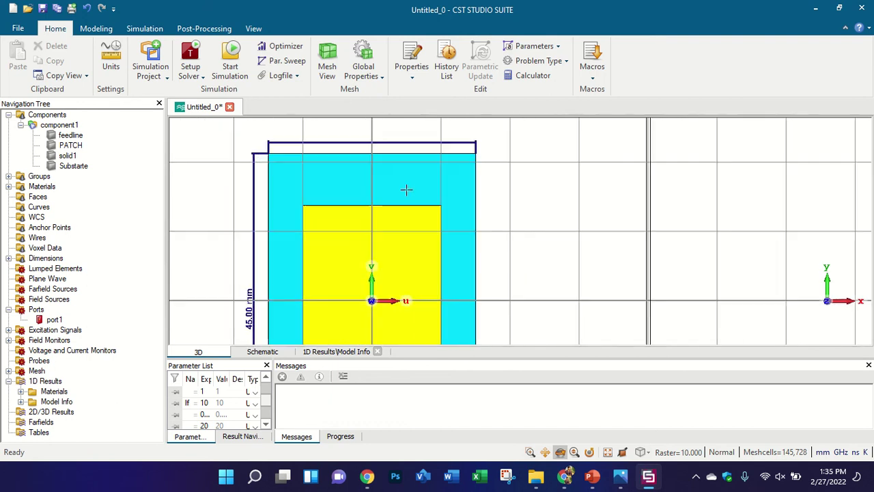
# Check the mesh view once more, leave it and examine the upper corner of the patch on the substrate.
pyautogui.click(335, 78)
pyautogui.click(492, 62)
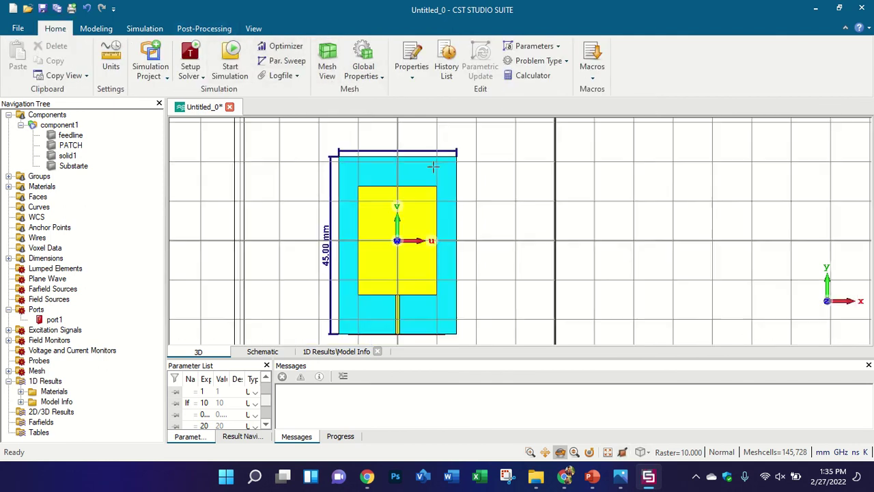
pyautogui.scroll(-2, 433, 167)
pyautogui.scroll(6, 433, 167)
pyautogui.scroll(-3, 429, 168)
pyautogui.scroll(3, 423, 170)
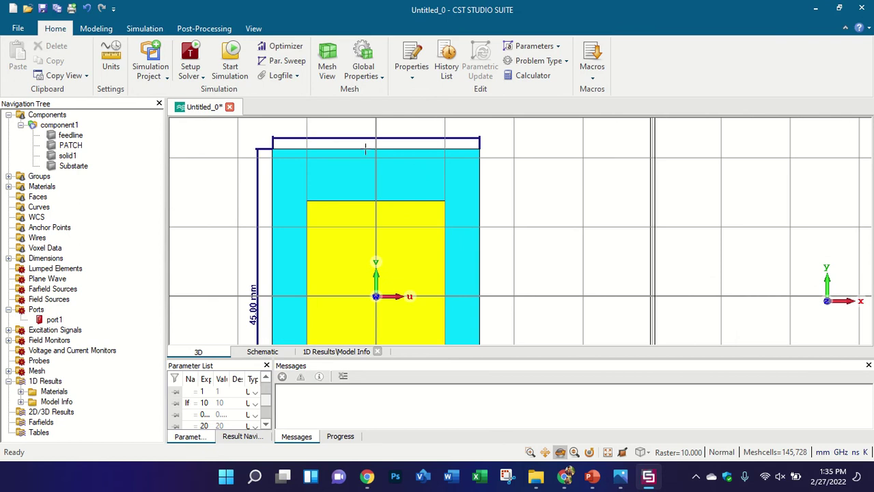
pyautogui.scroll(1, 389, 172)
pyautogui.scroll(1, 396, 181)
pyautogui.scroll(-1, 398, 181)
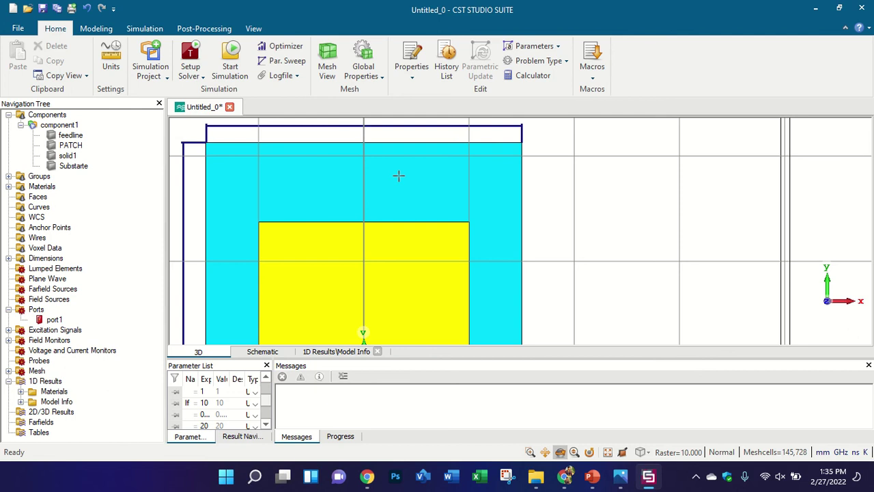
pyautogui.scroll(1, 449, 266)
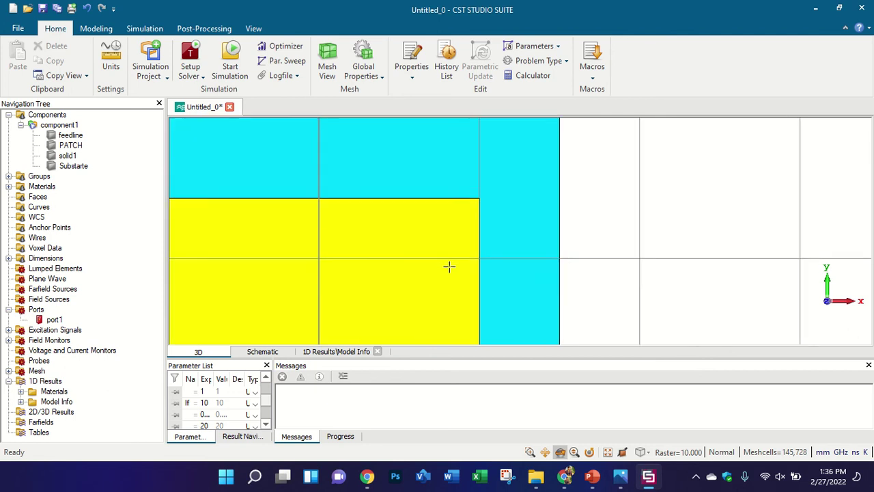
pyautogui.scroll(-2, 445, 230)
pyautogui.scroll(2, 457, 181)
pyautogui.scroll(1, 464, 209)
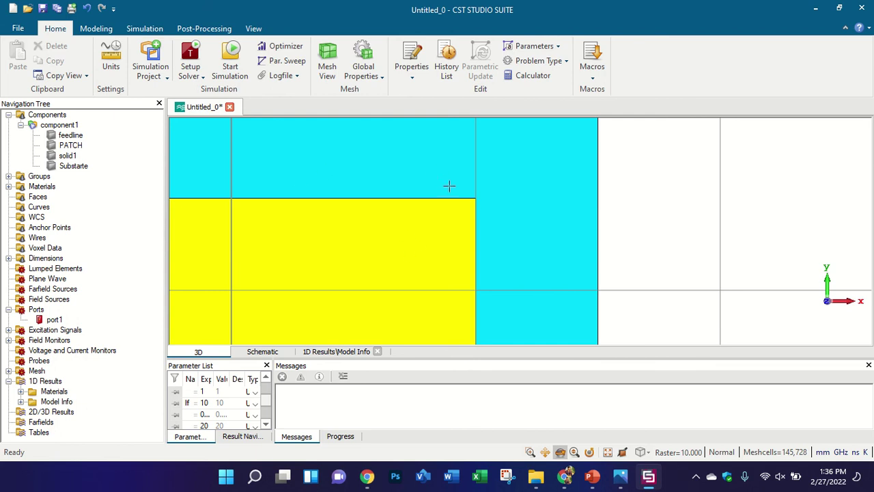
pyautogui.scroll(-4, 410, 176)
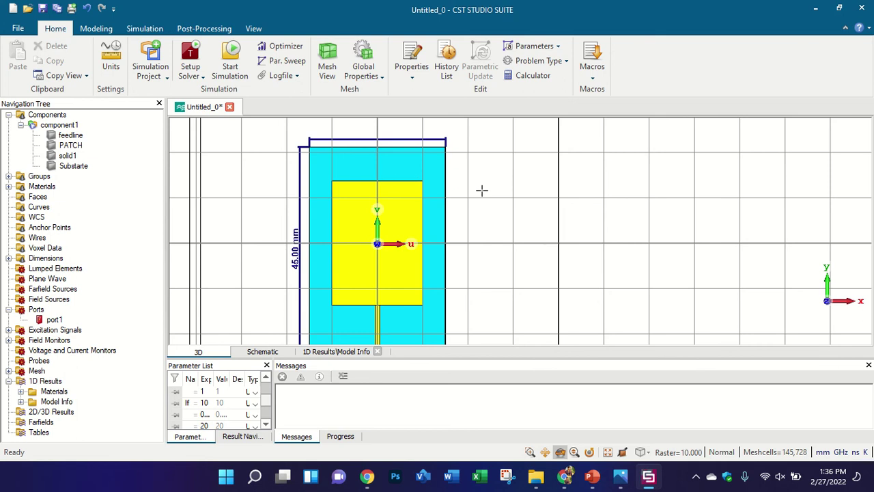
# Look through the modeling and simulation commands and review the lumped element settings without creating an element.
pyautogui.click(558, 47)
pyautogui.click(558, 46)
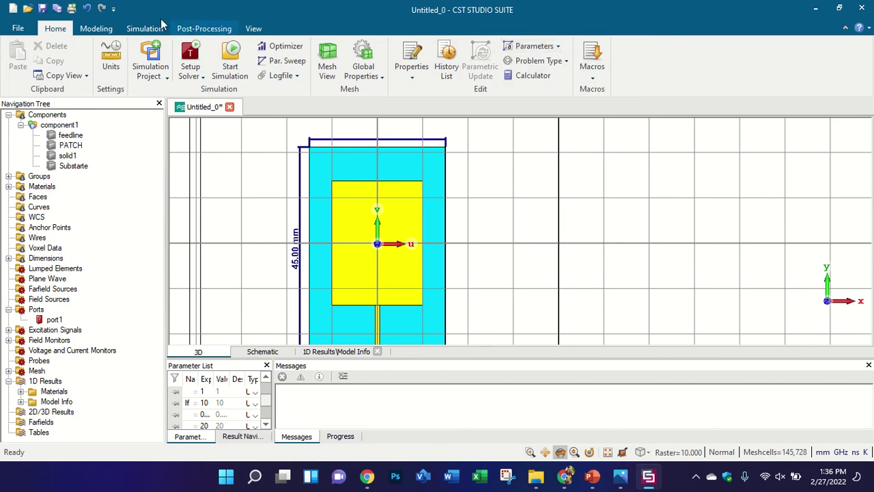
pyautogui.click(99, 28)
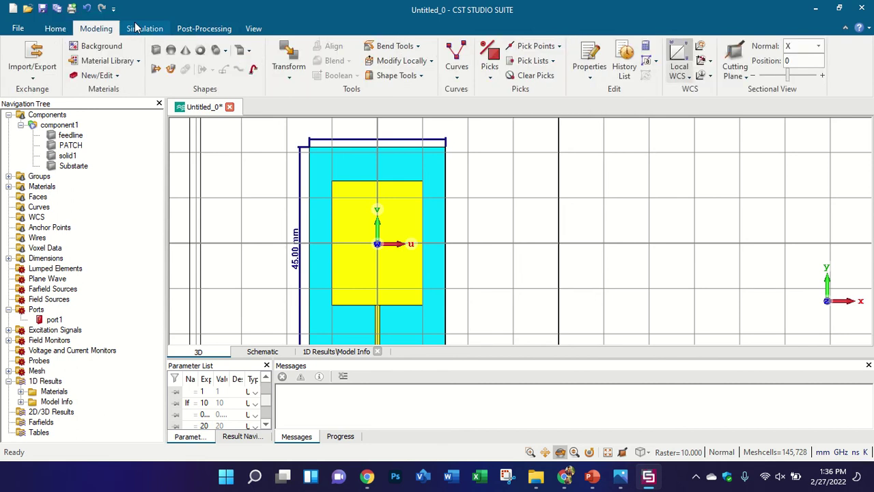
pyautogui.click(136, 28)
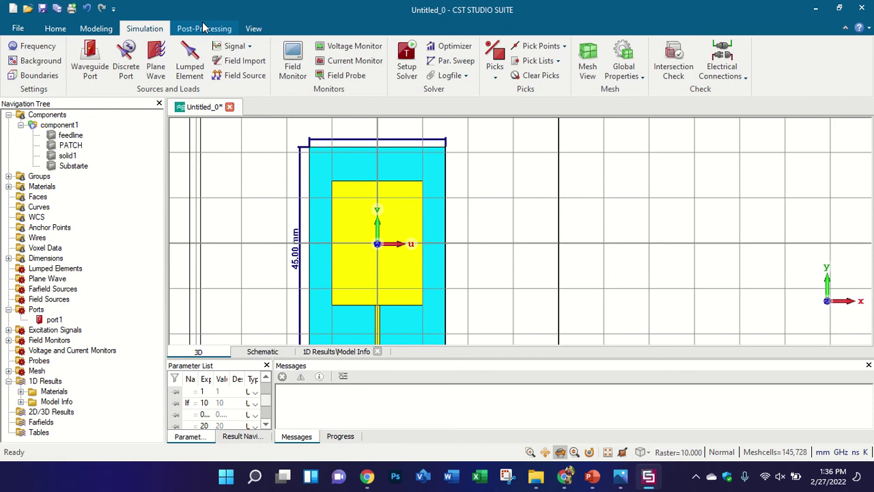
pyautogui.click(192, 68)
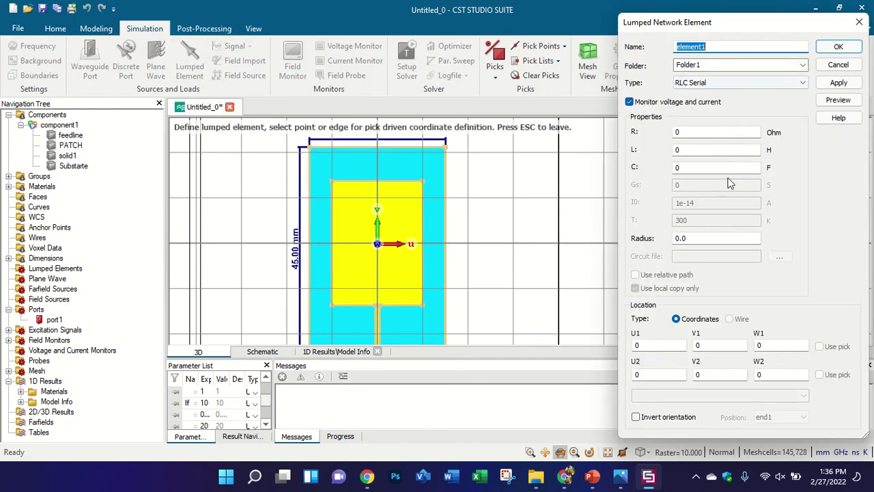
pyautogui.click(859, 24)
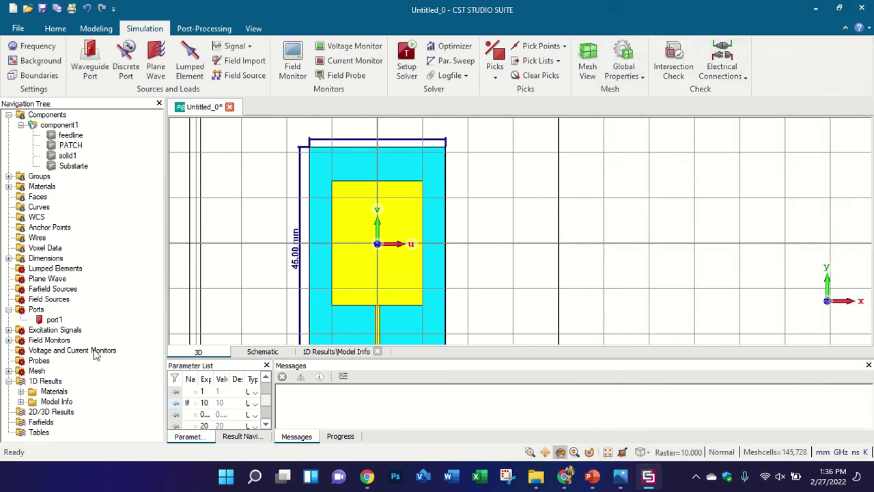
# Open port1's properties and demonstrate the Ensure shielding option by switching it off and on.
pyautogui.doubleClick(39, 322)
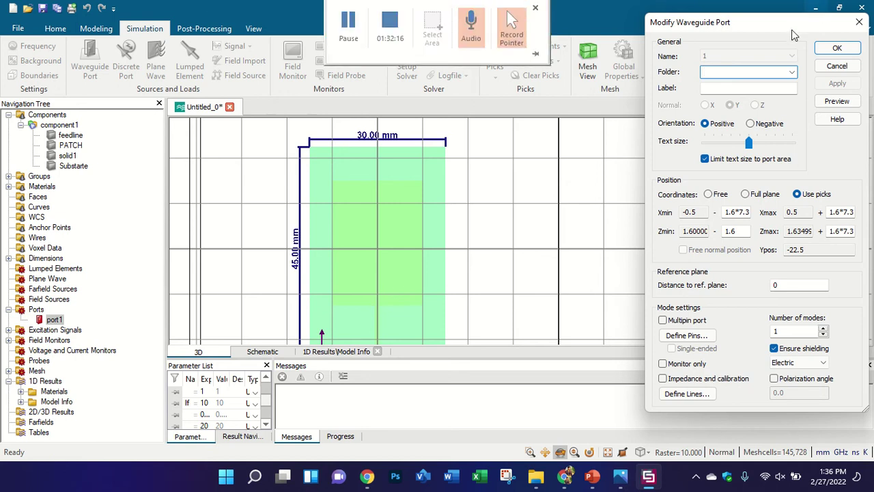
pyautogui.moveTo(784, 19); pyautogui.dragTo(685, 35)
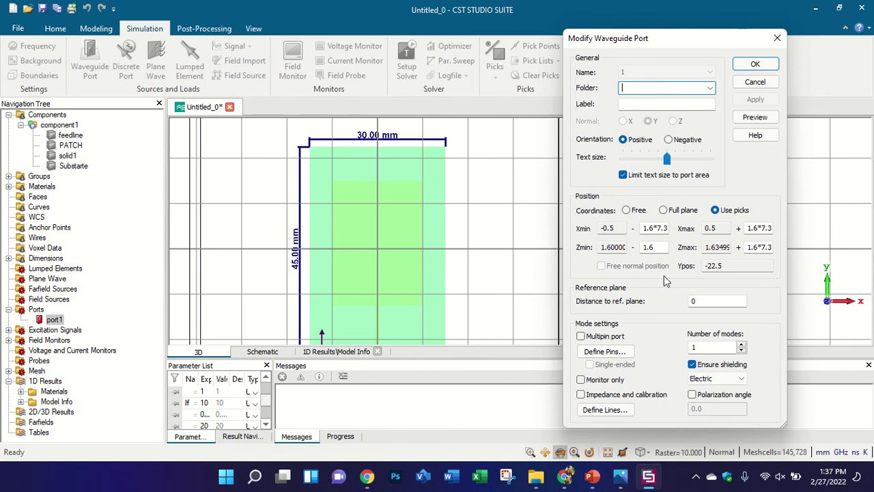
pyautogui.click(693, 365)
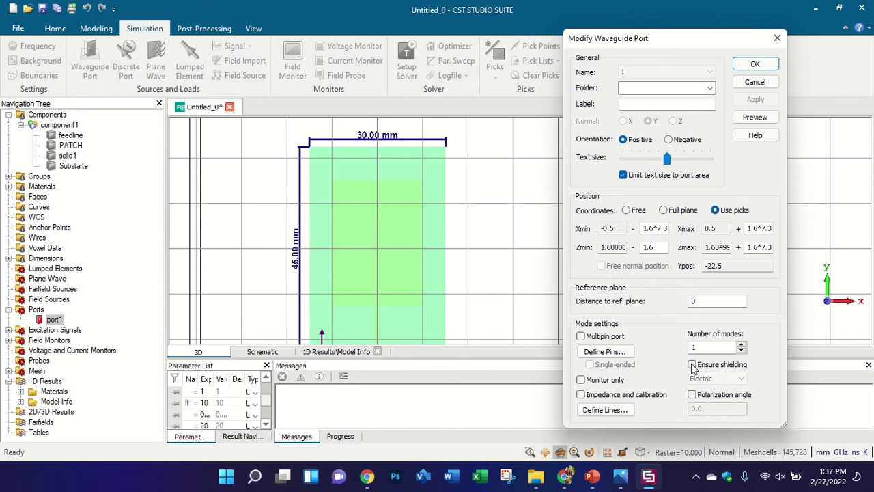
pyautogui.click(693, 365)
pyautogui.click(731, 379)
pyautogui.click(733, 379)
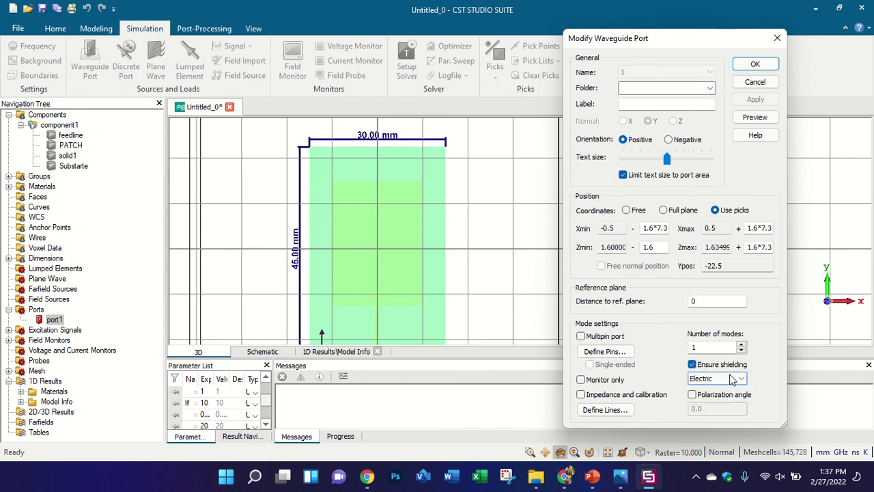
pyautogui.click(693, 364)
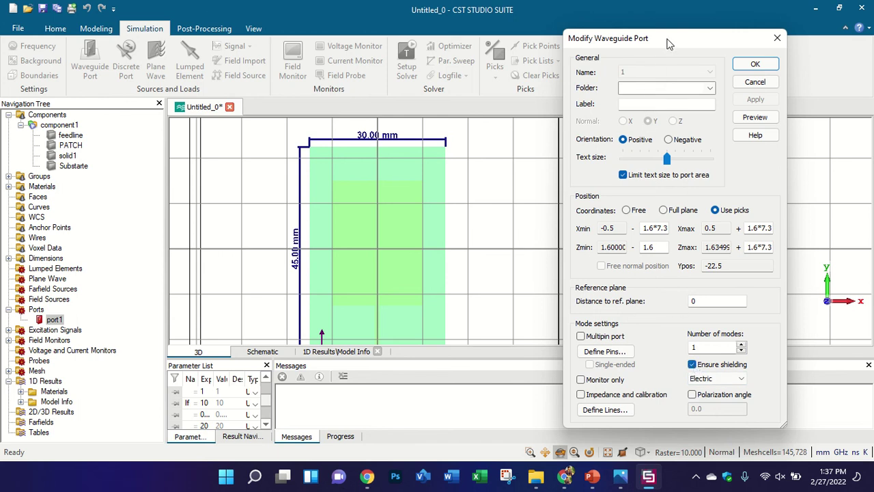
# Try the Magnetic shielding type for port1, switch Ensure shielding off and accept the port changes.
pyautogui.moveTo(668, 40); pyautogui.dragTo(582, 15)
pyautogui.click(656, 354)
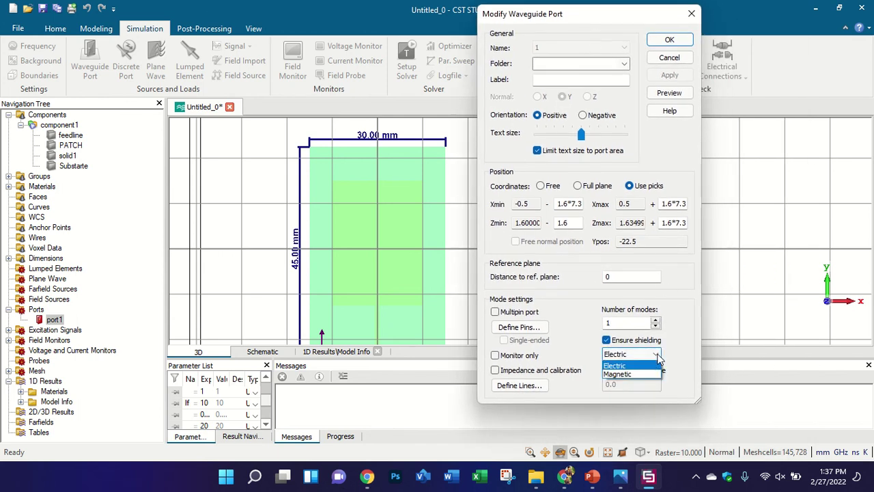
pyautogui.click(621, 374)
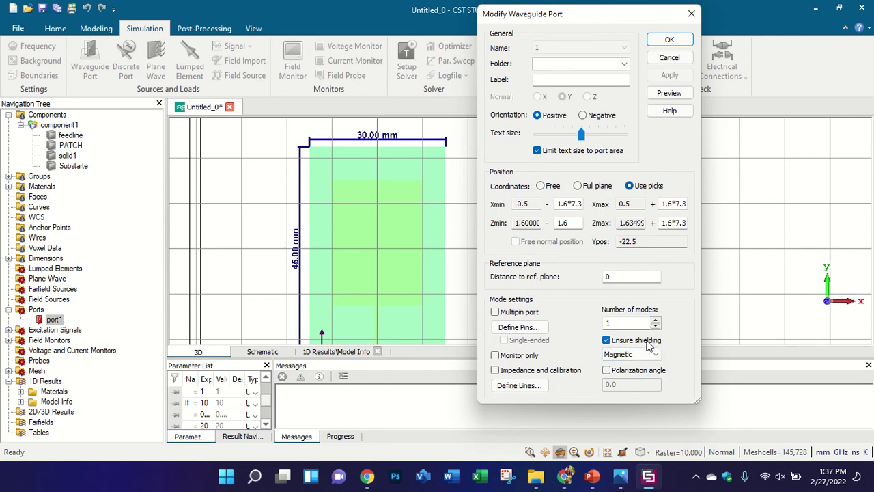
pyautogui.click(649, 341)
pyautogui.click(670, 41)
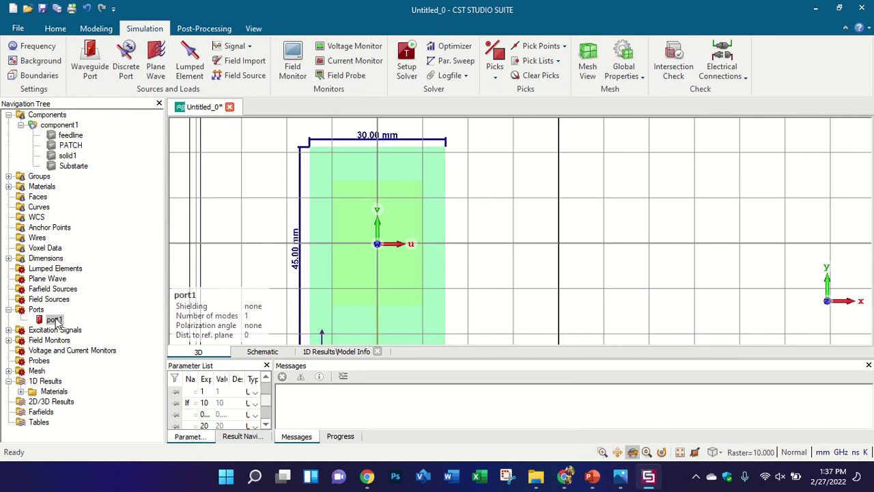
# Reopen port1's properties, toggle Ensure shielding several times and accept the port with the option off.
pyautogui.click(42, 321)
pyautogui.doubleClick(42, 321)
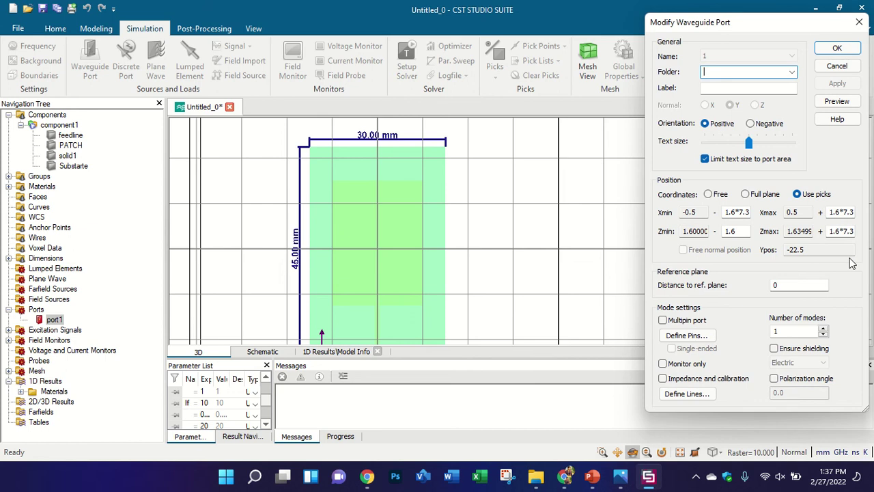
pyautogui.click(808, 350)
pyautogui.click(808, 350)
pyautogui.click(808, 350)
pyautogui.click(807, 350)
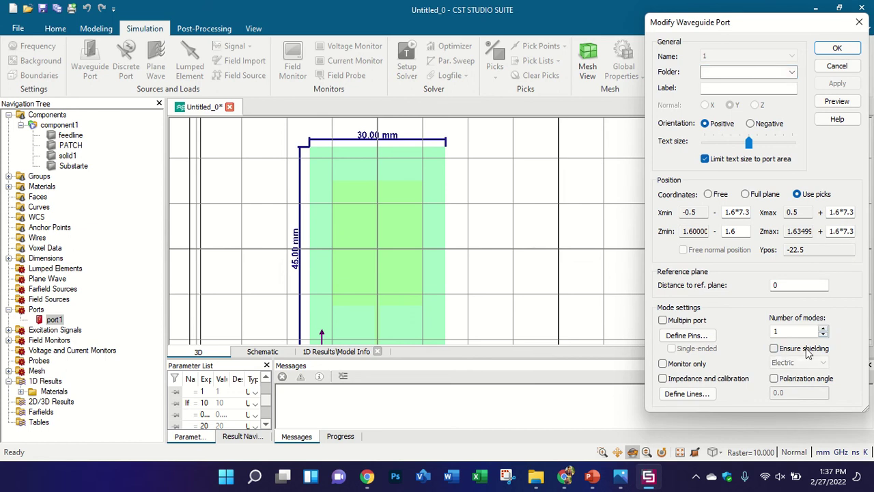
pyautogui.click(808, 350)
pyautogui.click(807, 350)
pyautogui.click(807, 350)
pyautogui.click(837, 48)
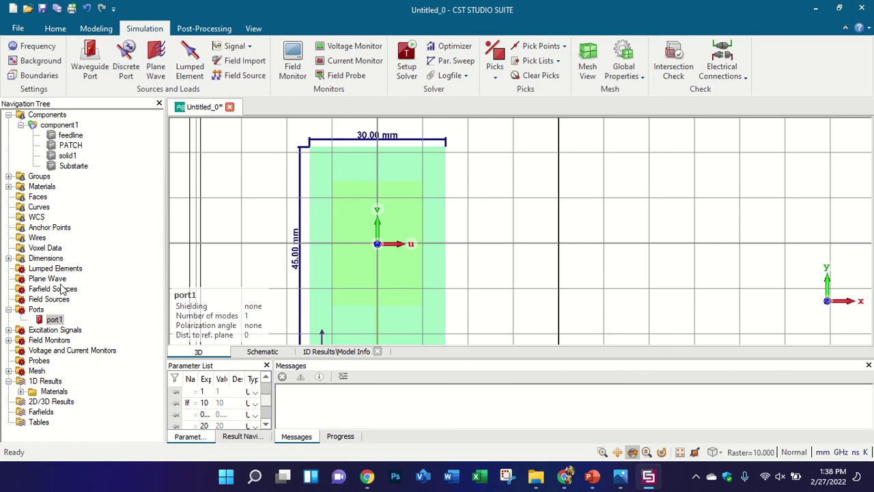
# Start the solver for the antenna with port1 unshielded, keeping the current solver settings.
pyautogui.click(408, 66)
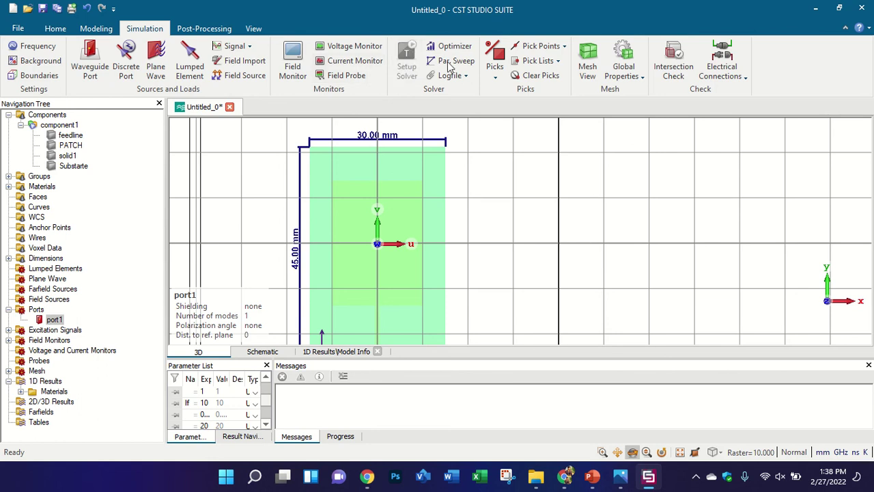
pyautogui.click(548, 123)
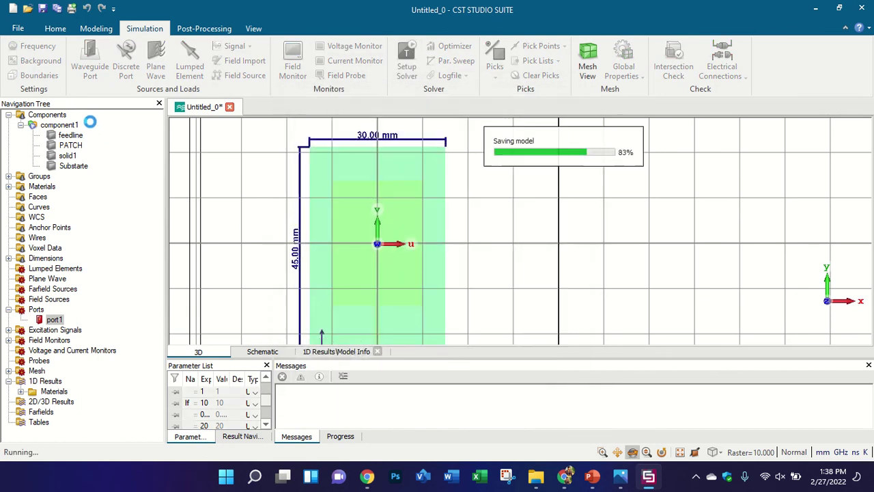
# Switch to the PowerPoint course slides and handwrite "<2" in red ink below the two-port equation on slide 6.
pyautogui.click(592, 476)
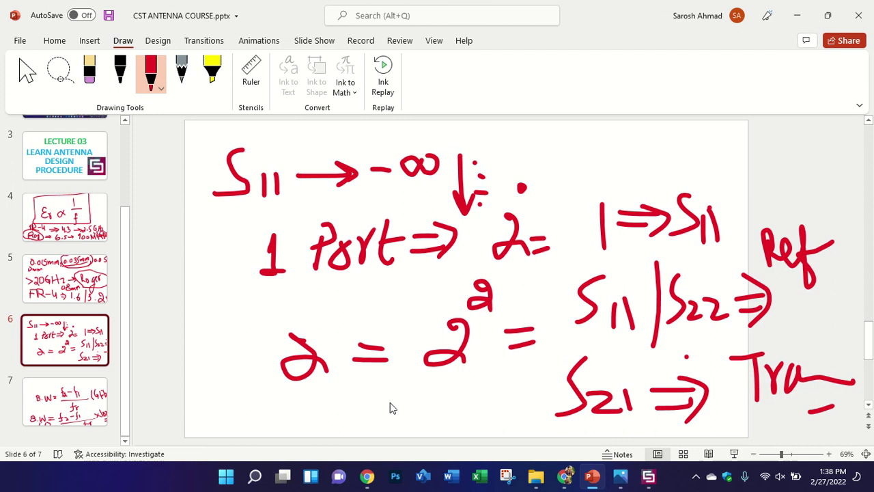
pyautogui.moveTo(295, 398)
pyautogui.mouseDown()
pyautogui.moveTo(312, 431)
pyautogui.moveTo(358, 432)
pyautogui.mouseUp()
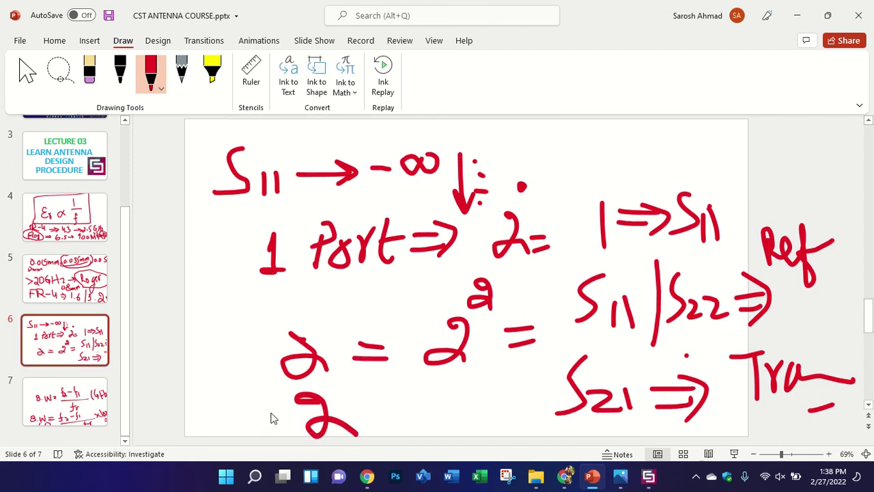
pyautogui.moveTo(269, 399); pyautogui.dragTo(281, 430)
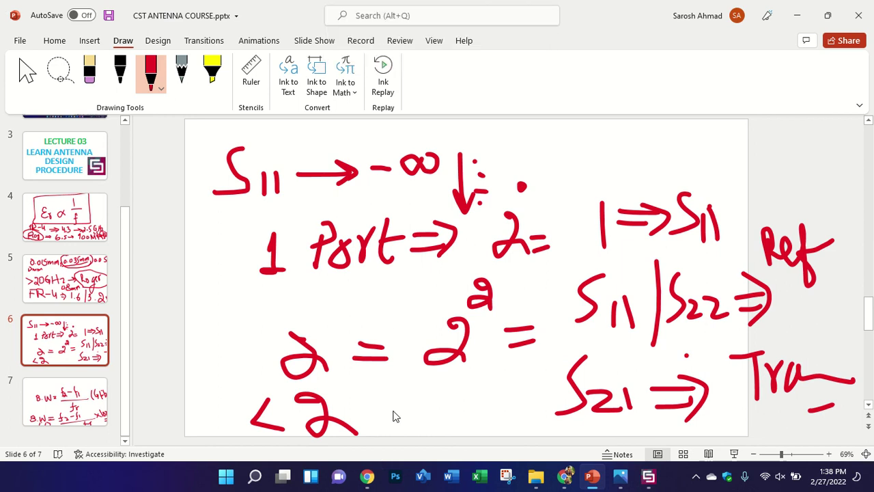
# Handwrite "⇒ 0" in red ink after "<2" on slide 6.
pyautogui.moveTo(383, 411)
pyautogui.mouseDown()
pyautogui.moveTo(418, 412)
pyautogui.moveTo(419, 427)
pyautogui.moveTo(436, 424)
pyautogui.moveTo(412, 436)
pyautogui.mouseUp()
pyautogui.moveTo(455, 414)
pyautogui.mouseDown()
pyautogui.moveTo(453, 427)
pyautogui.moveTo(463, 408)
pyautogui.mouseUp()
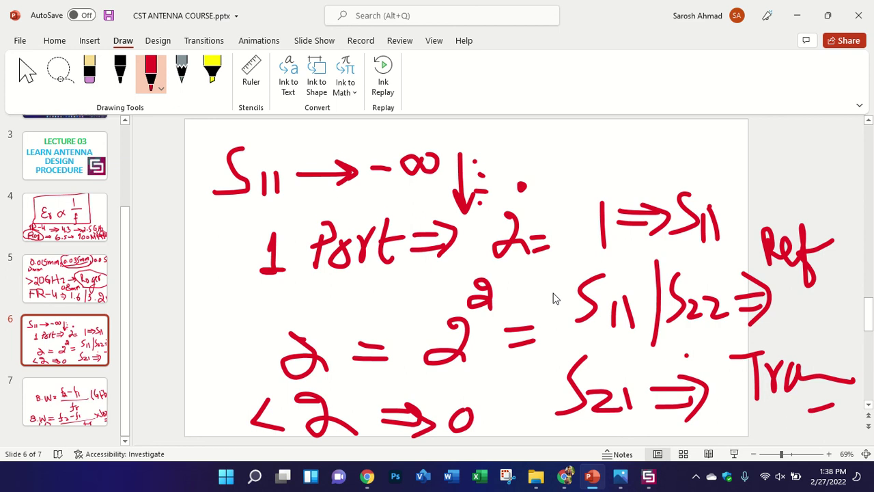
pyautogui.scroll(-1, 555, 299)
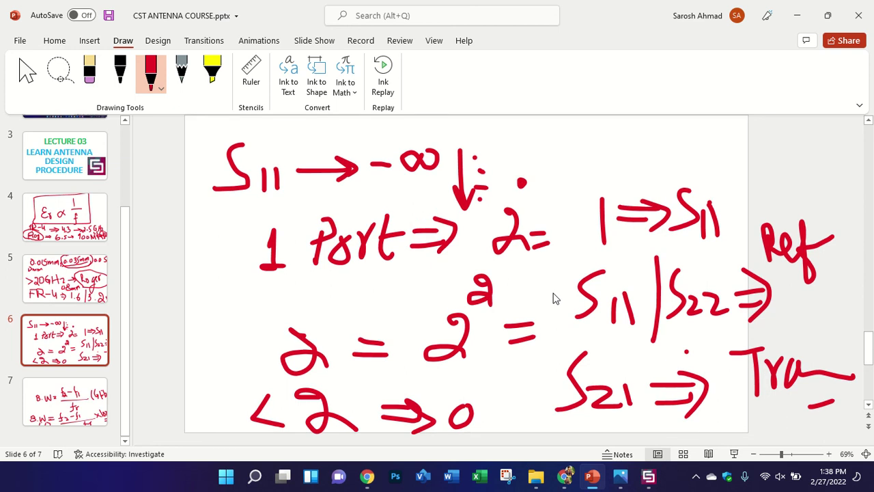
# Switch to CST Studio Suite, view the e1 port mode of Port1 and return to the component1 model view.
pyautogui.click(649, 477)
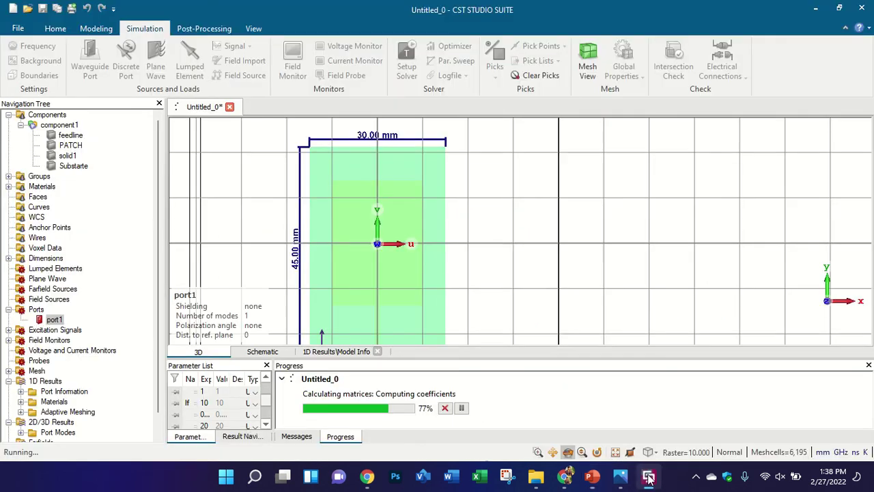
pyautogui.scroll(-1, 130, 403)
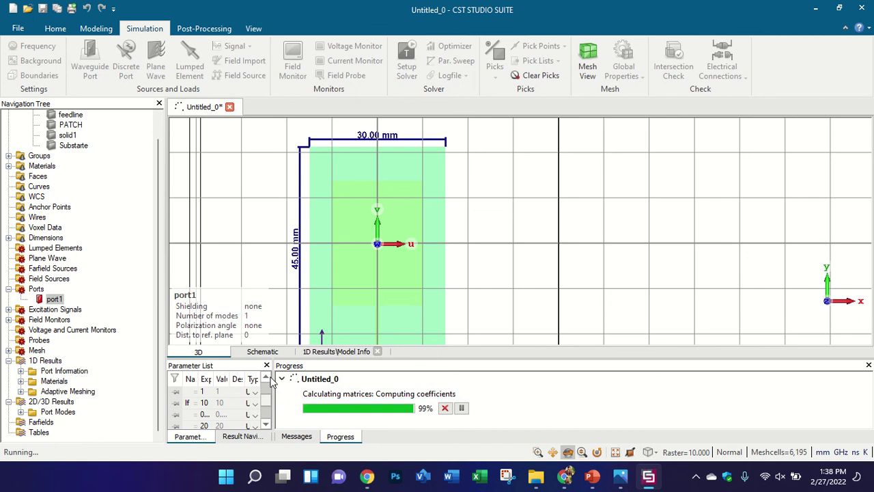
pyautogui.click(21, 411)
pyautogui.click(33, 422)
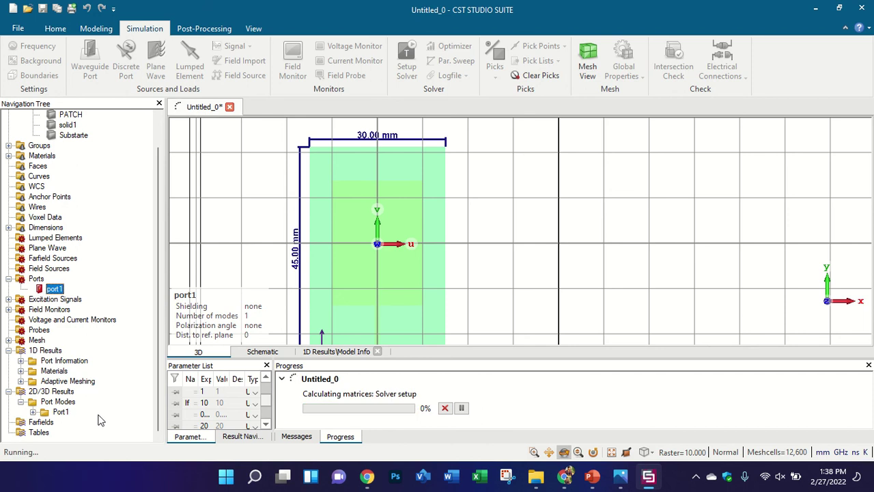
pyautogui.click(61, 413)
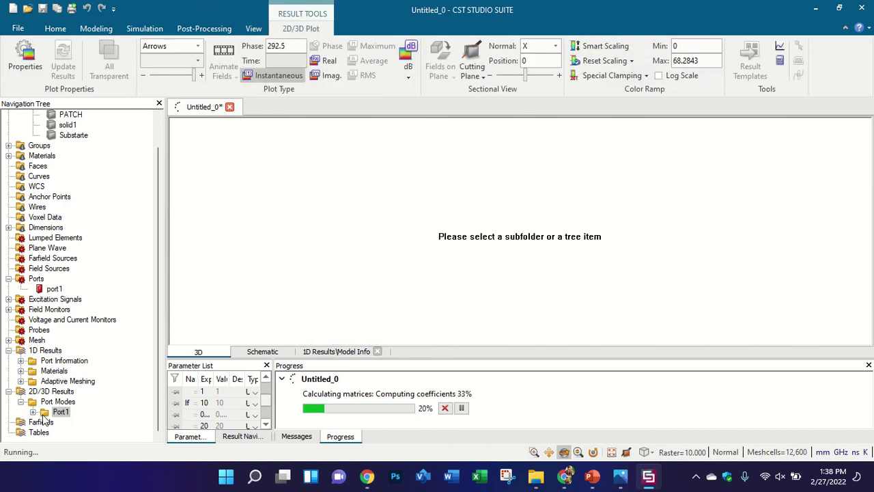
pyautogui.click(33, 413)
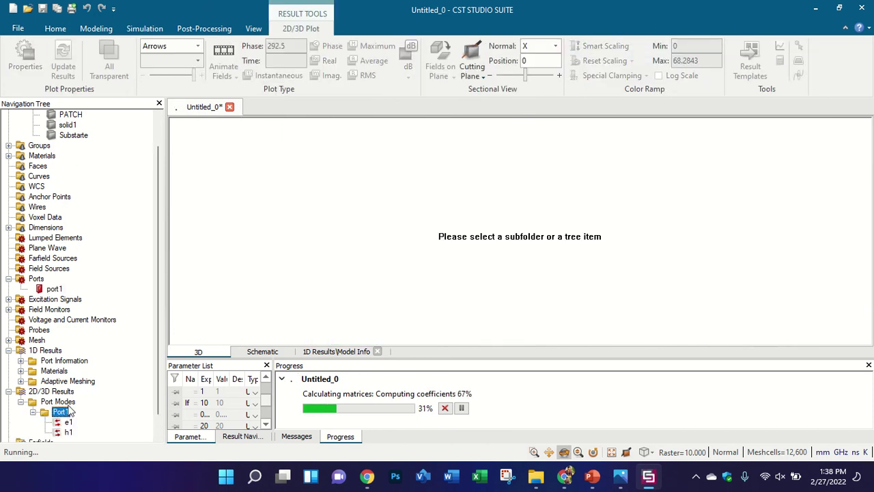
pyautogui.scroll(-1, 69, 410)
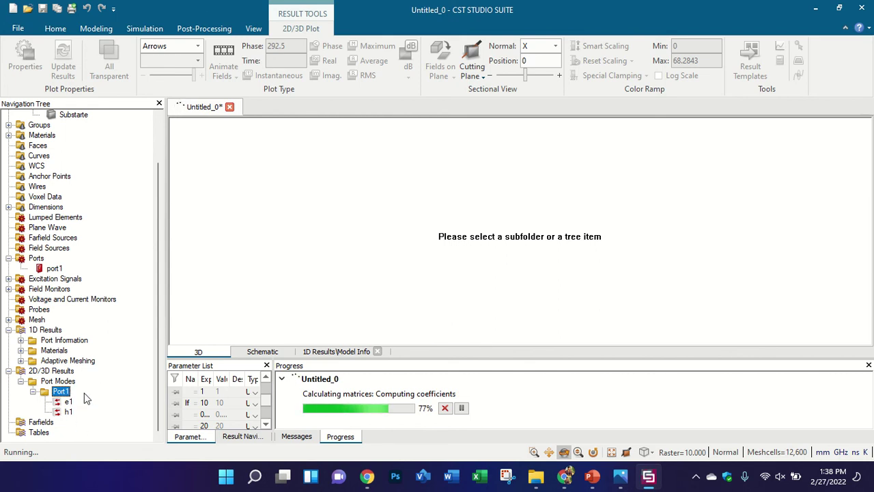
pyautogui.click(69, 402)
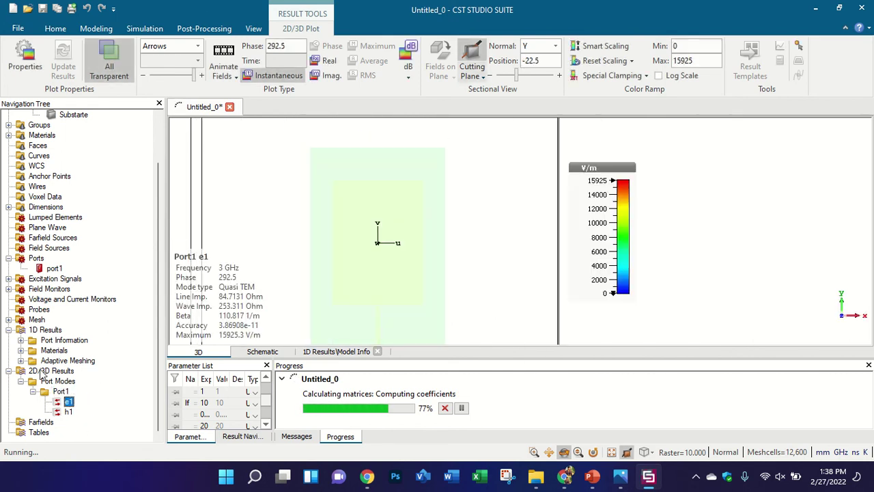
pyautogui.click(23, 381)
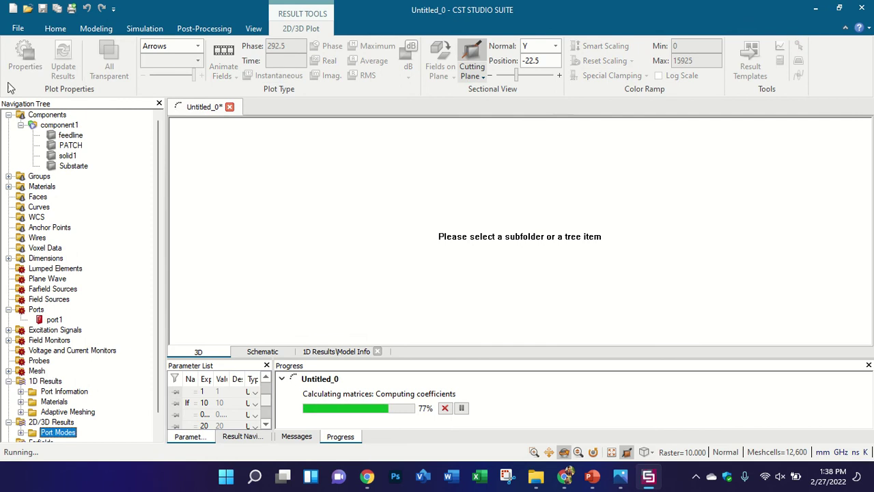
pyautogui.click(59, 125)
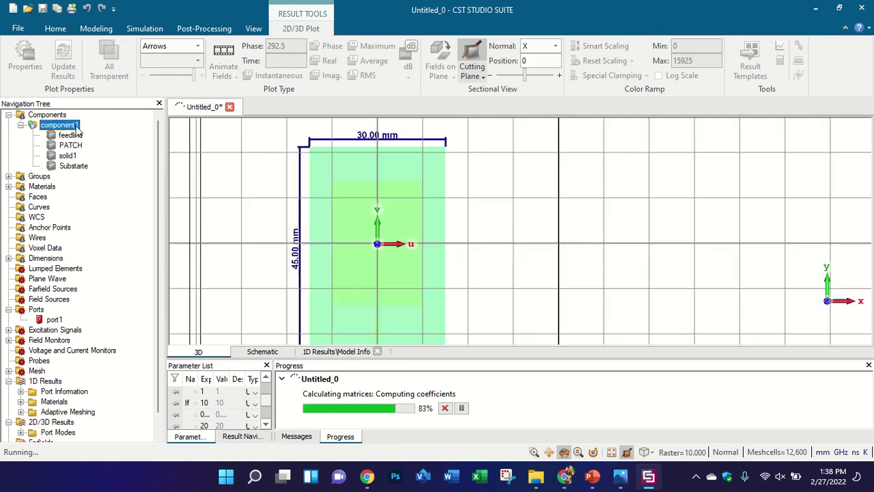
pyautogui.click(83, 28)
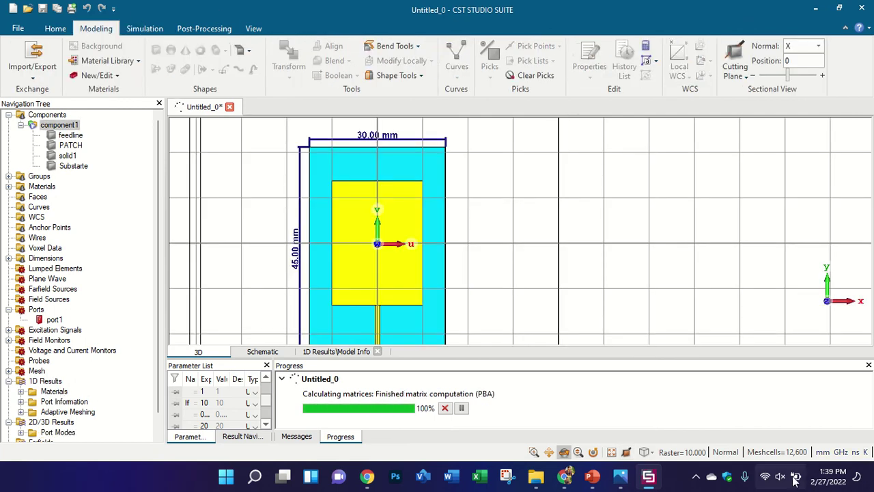
pyautogui.click(205, 28)
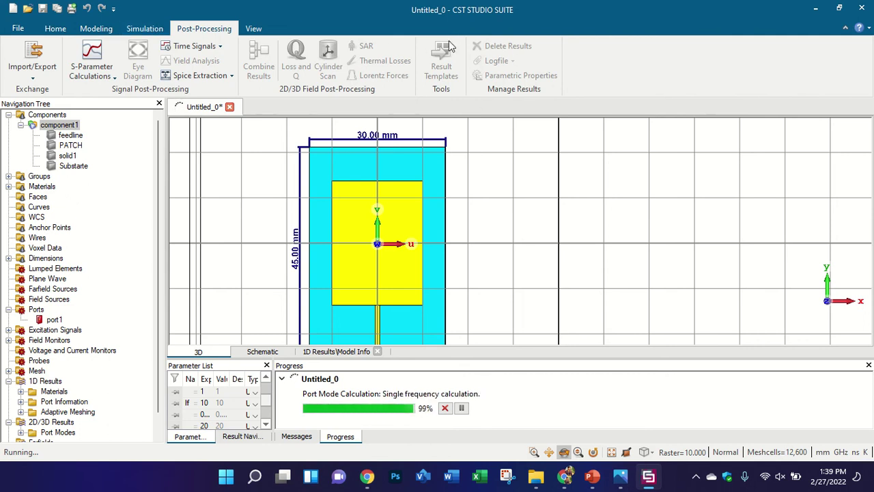
pyautogui.click(36, 77)
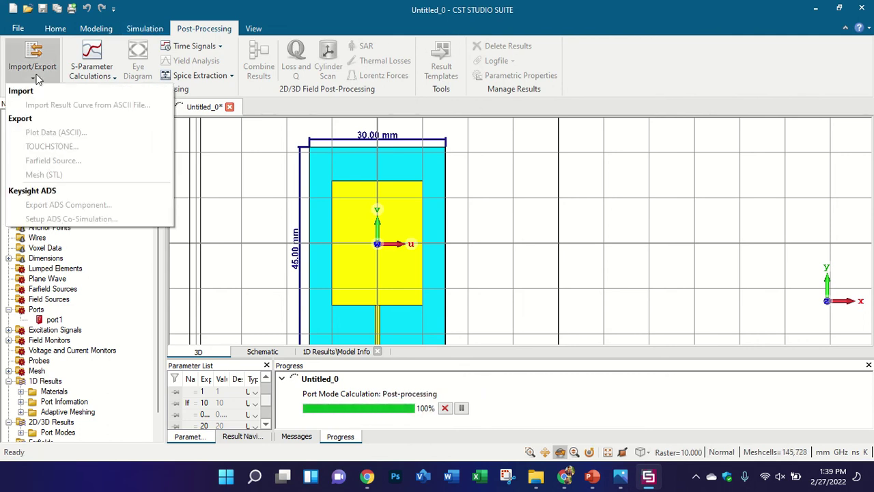
pyautogui.click(411, 86)
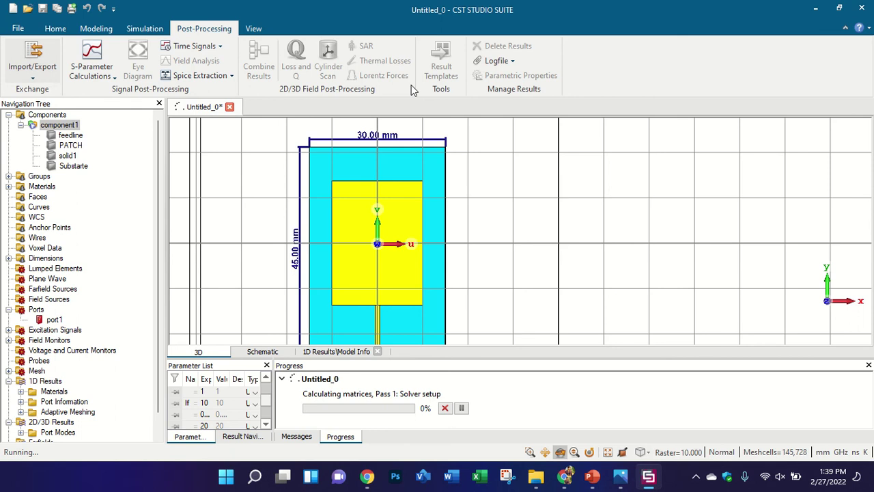
pyautogui.click(254, 29)
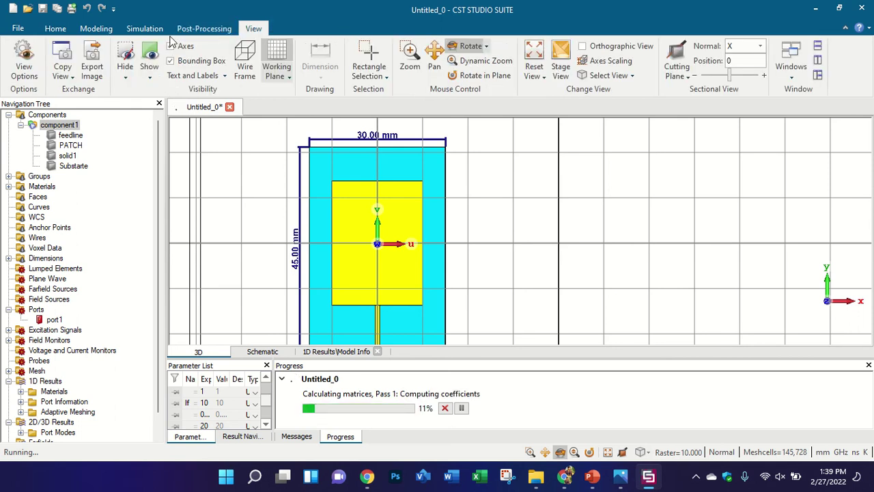
pyautogui.click(207, 29)
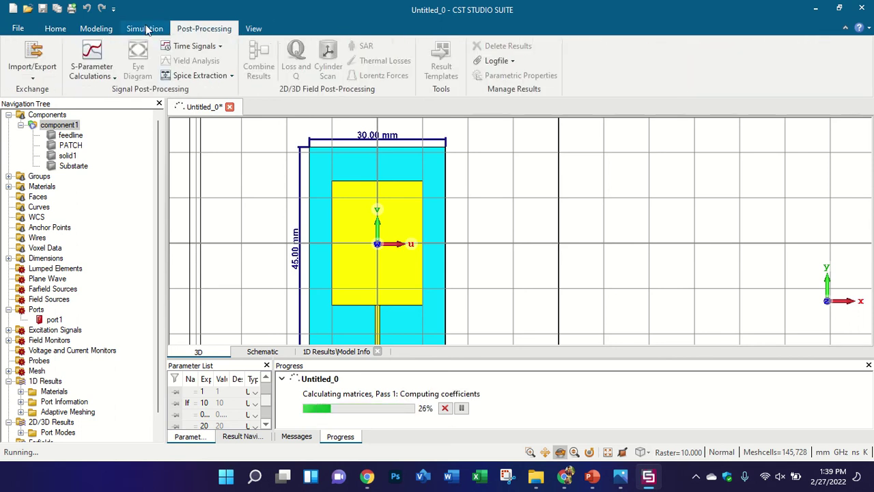
pyautogui.click(146, 30)
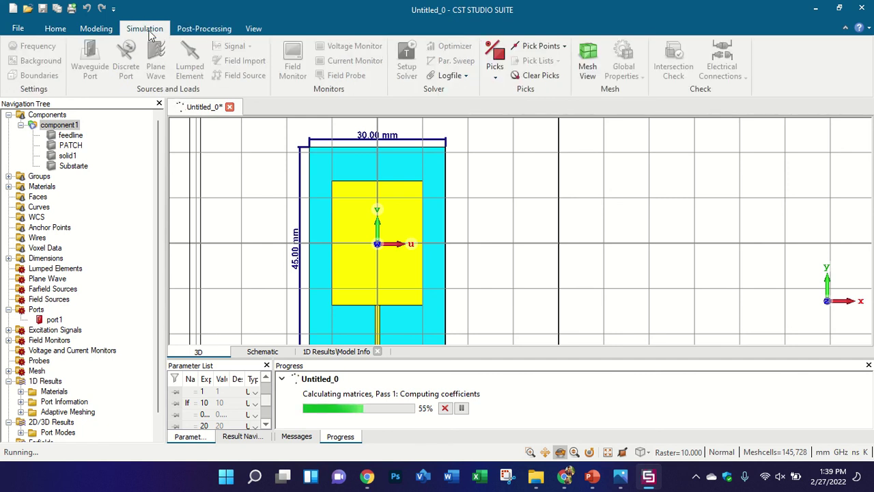
pyautogui.click(102, 31)
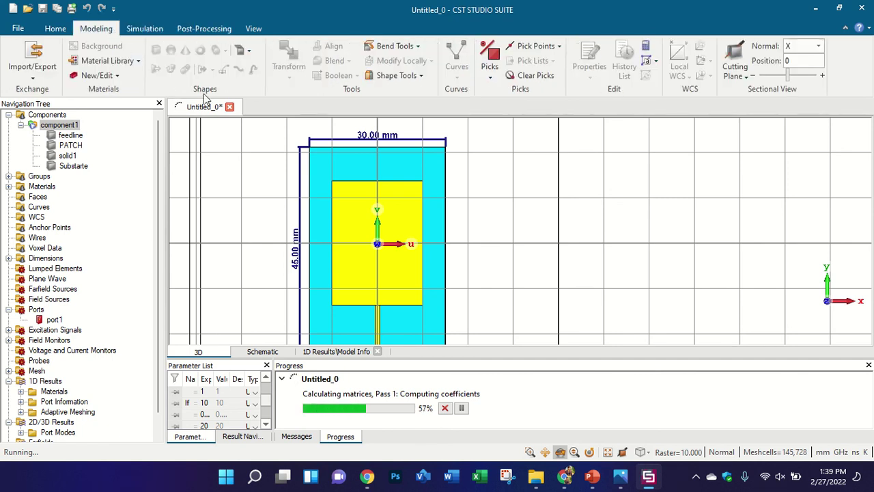
pyautogui.click(146, 31)
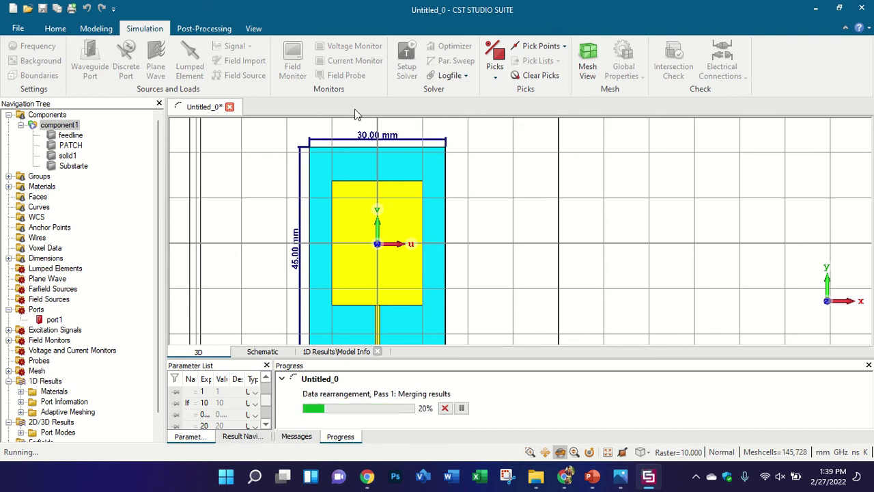
pyautogui.click(212, 30)
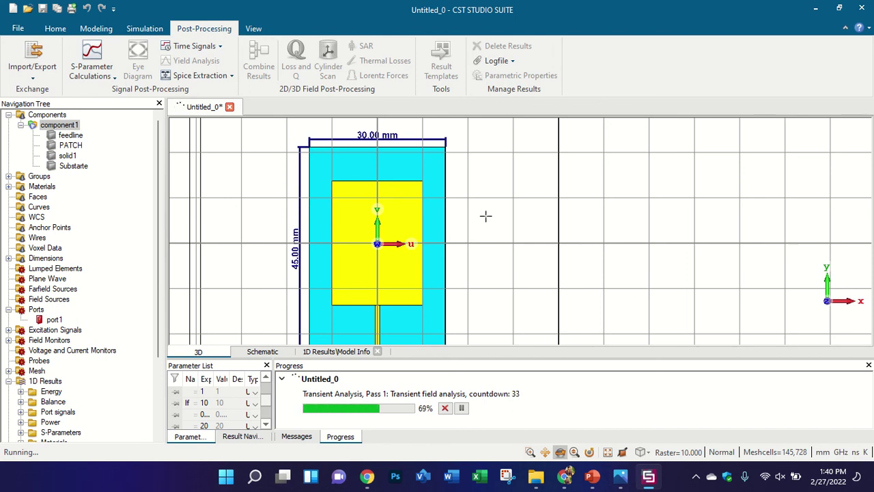
pyautogui.click(155, 30)
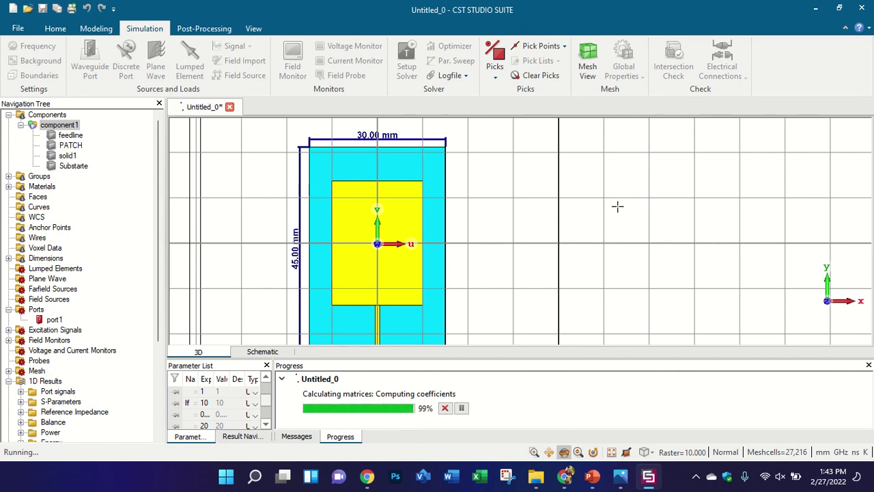
pyautogui.click(254, 353)
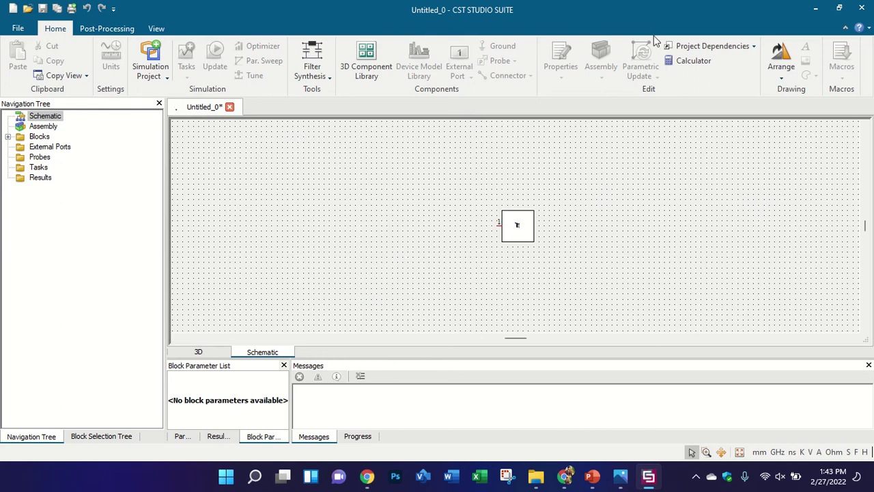
pyautogui.click(216, 355)
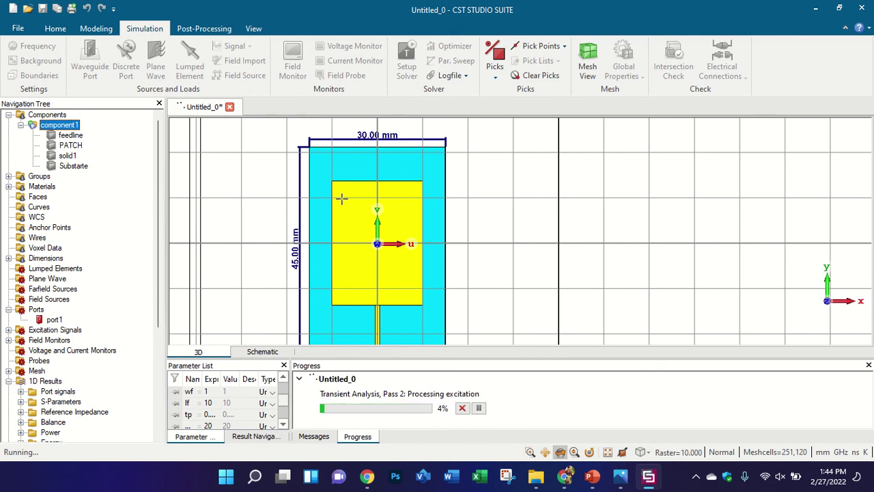
# Look at the course timetable image UPDATE TIMETABLE.png in Photos and switch back to CST Studio Suite.
pyautogui.click(620, 476)
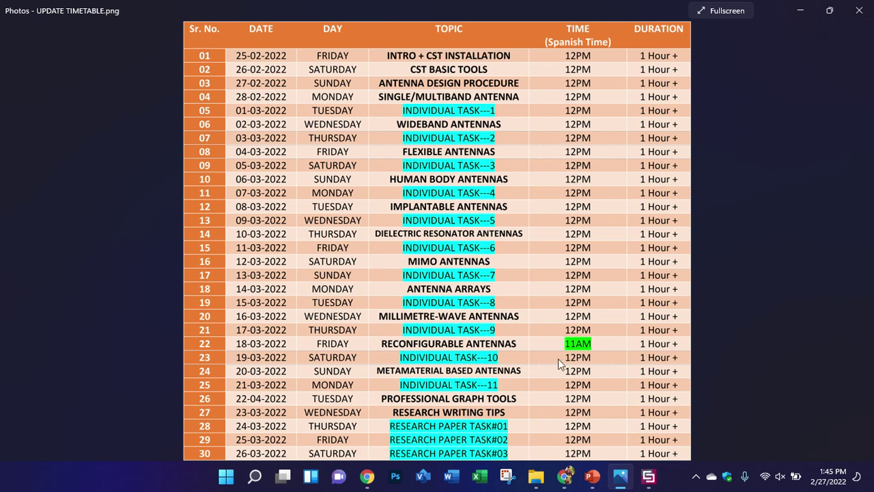
pyautogui.click(649, 477)
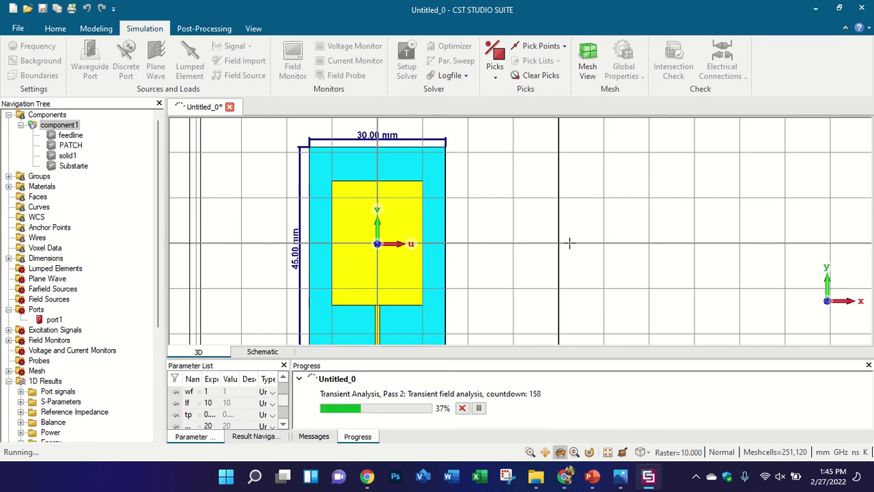
# Abort the running adaptive mesh refinement, choosing to keep the results of the current pass if available.
pyautogui.click(462, 408)
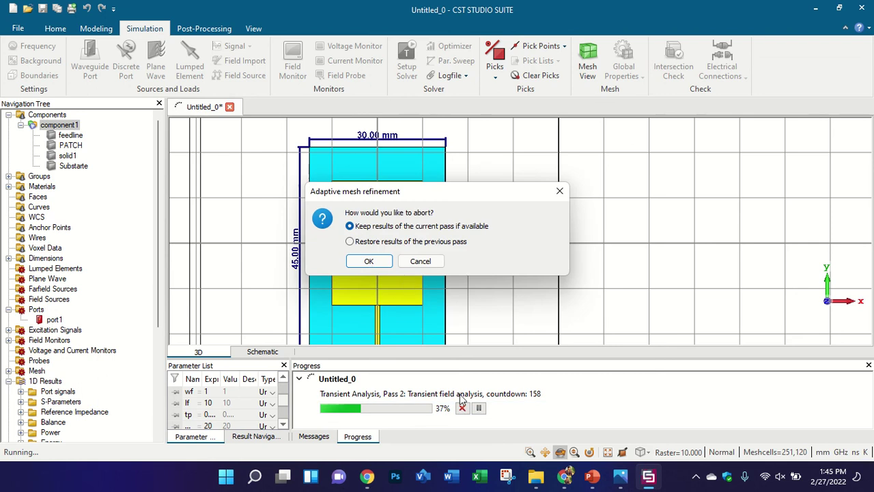
pyautogui.click(369, 261)
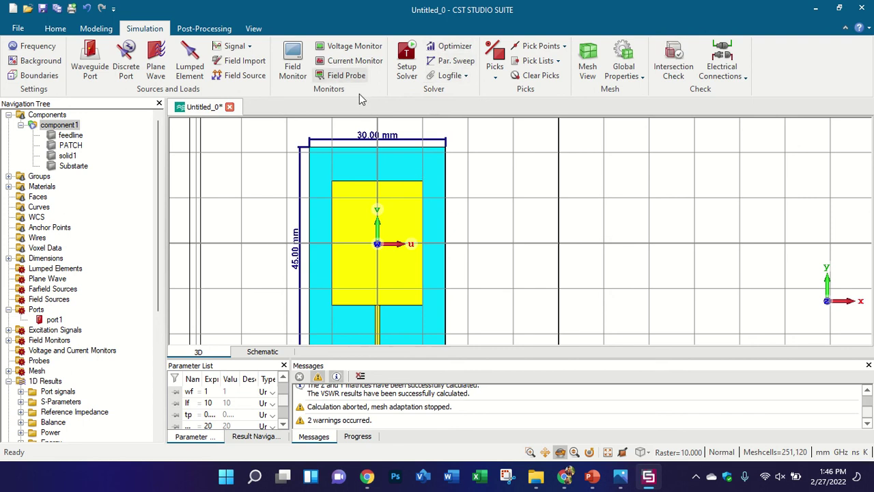
# Display the S-Parameters plot from the 1D results to examine the antenna's S1,1 curve.
pyautogui.scroll(-3, 378, 156)
pyautogui.scroll(3, 375, 203)
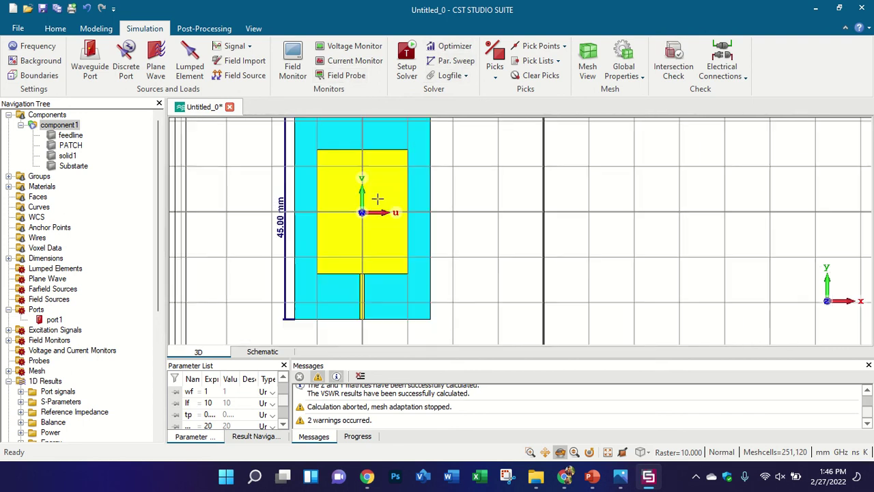
pyautogui.scroll(-4, 122, 249)
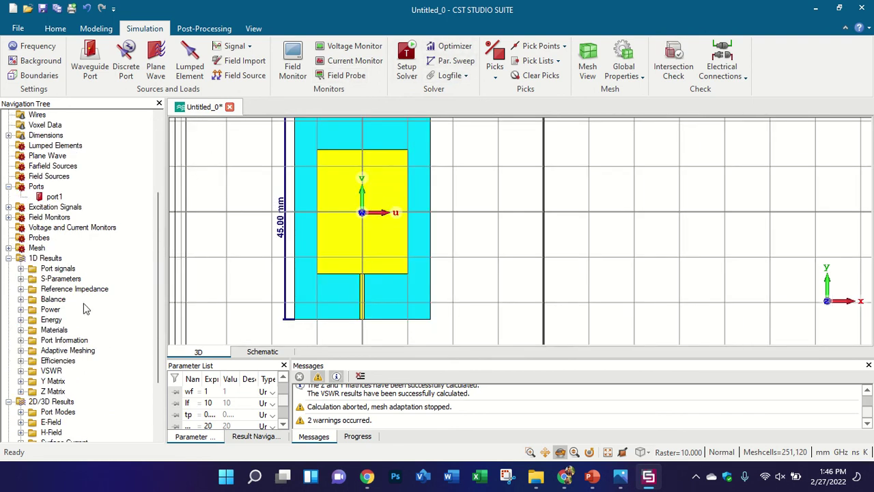
pyautogui.click(69, 280)
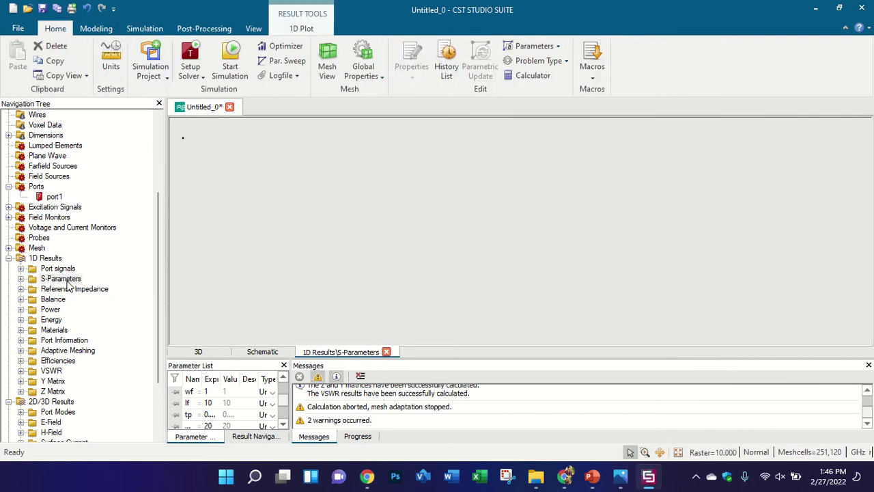
pyautogui.scroll(4, 112, 226)
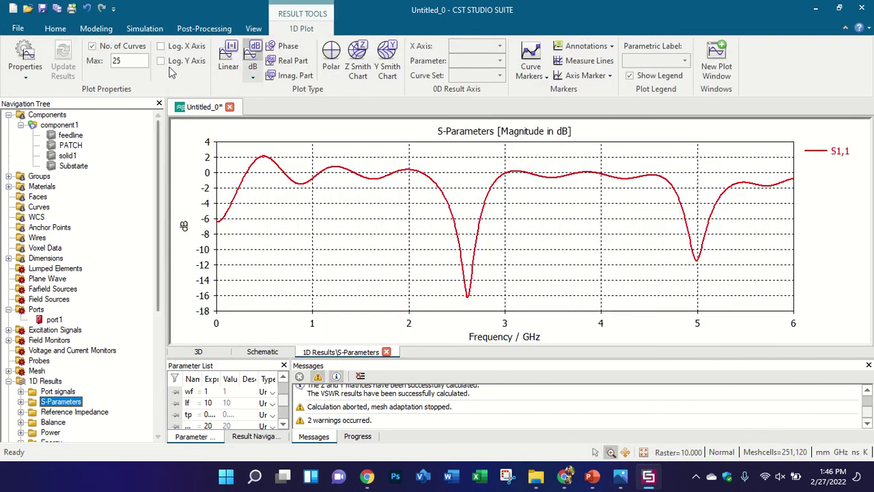
# Try a maximum of 3 passes in the time domain solver's adaptive mesh refinement properties and close the solver setup without saving.
pyautogui.click(145, 28)
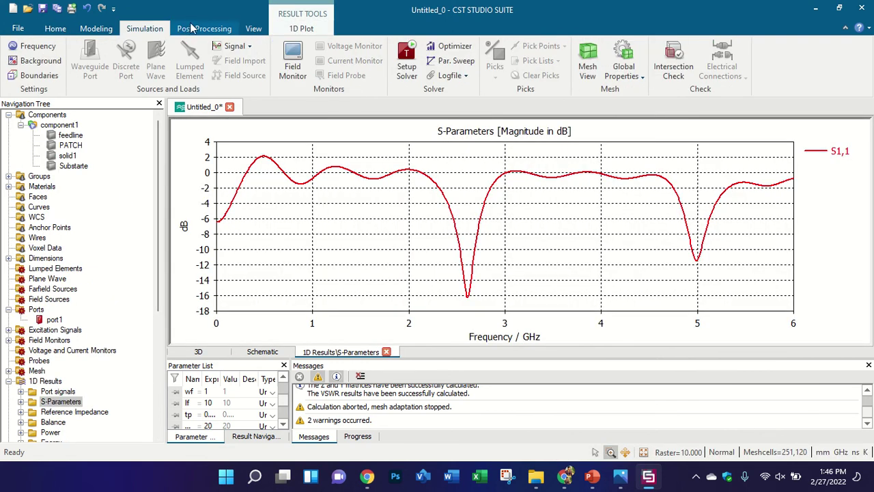
pyautogui.click(406, 60)
pyautogui.click(451, 324)
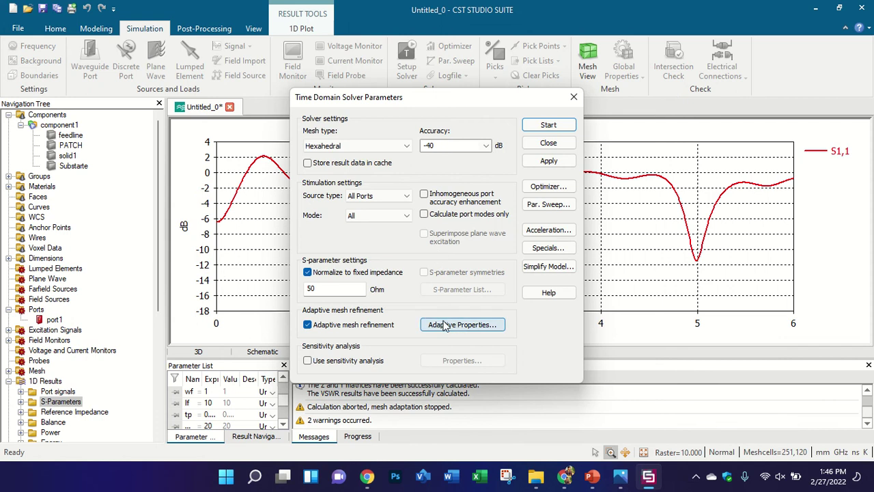
pyautogui.moveTo(442, 102); pyautogui.dragTo(287, 101)
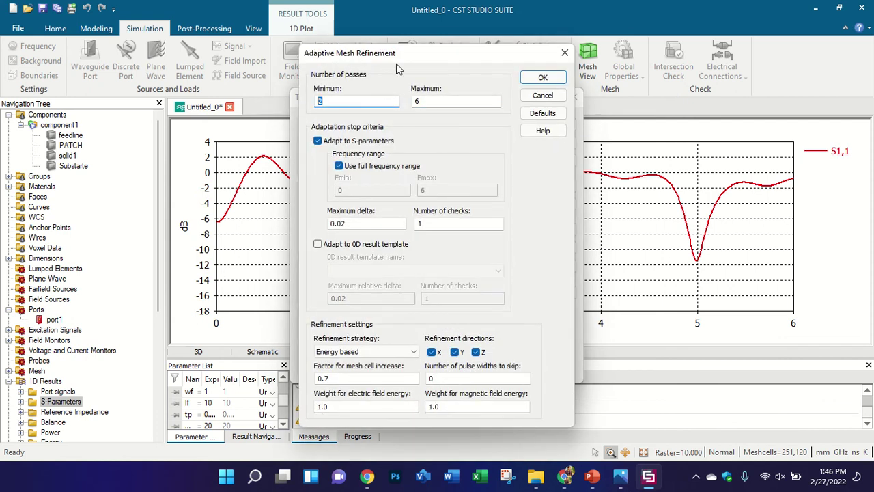
pyautogui.click(363, 102)
pyautogui.moveTo(330, 100); pyautogui.dragTo(308, 98)
pyautogui.moveTo(444, 101); pyautogui.dragTo(383, 101)
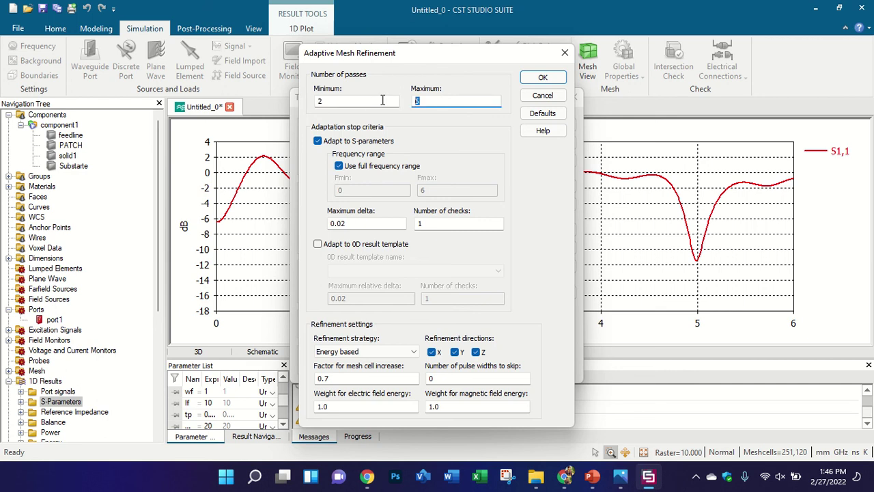
pyautogui.press('BackSpace')
pyautogui.write('3')
pyautogui.click(566, 53)
pyautogui.click(572, 98)
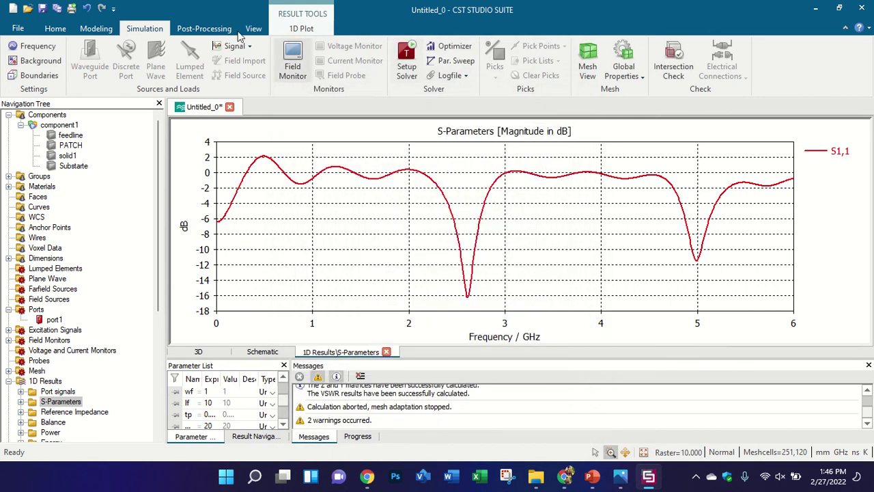
# Look through the S-Parameters result templates, view the Y Parameter template's options, and close the post-processing window without adding a step.
pyautogui.click(209, 28)
pyautogui.click(442, 63)
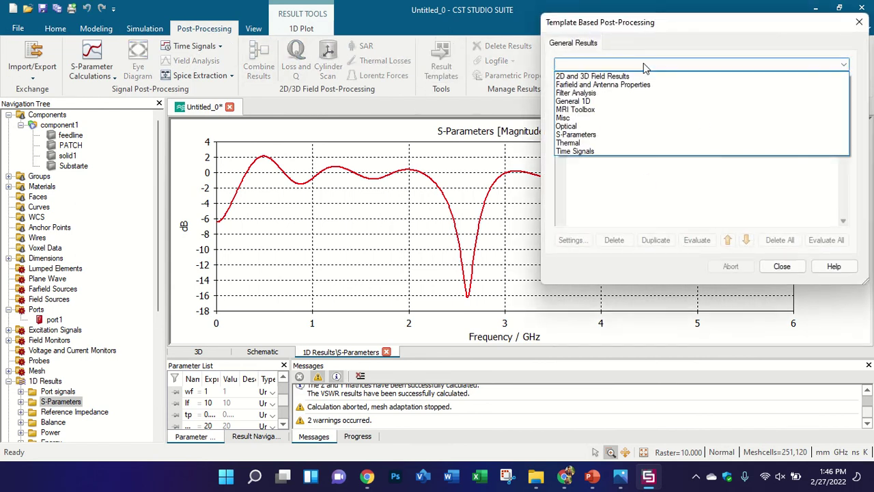
pyautogui.click(621, 134)
pyautogui.click(634, 83)
pyautogui.click(611, 137)
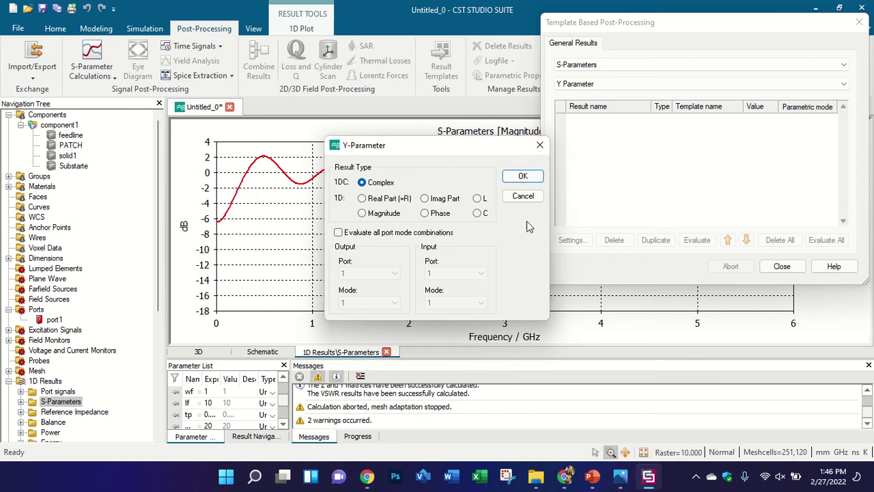
pyautogui.click(540, 145)
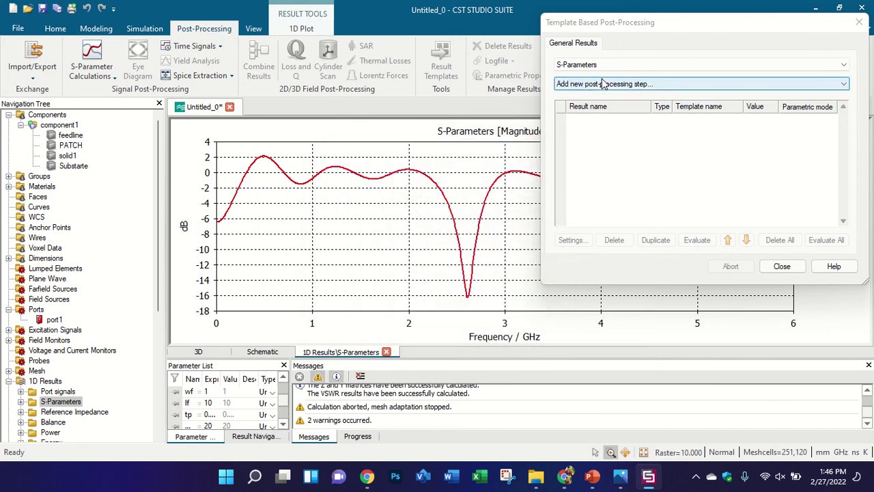
pyautogui.click(603, 65)
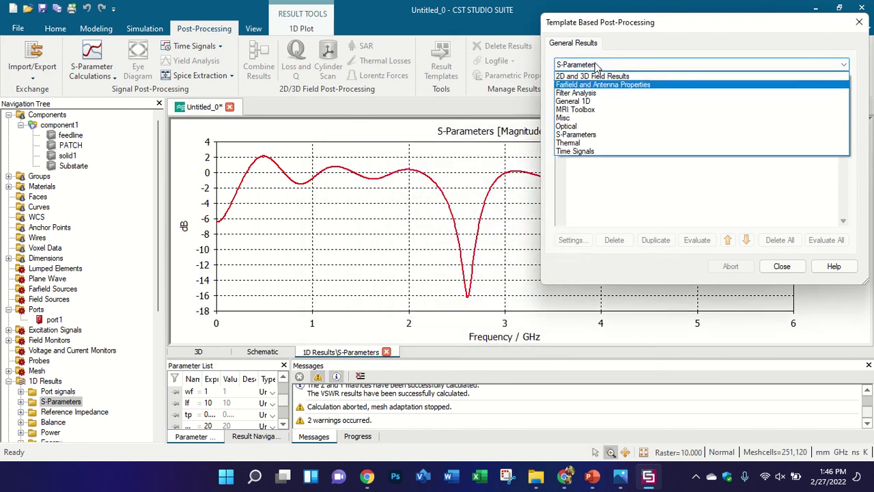
pyautogui.click(862, 25)
pyautogui.click(782, 265)
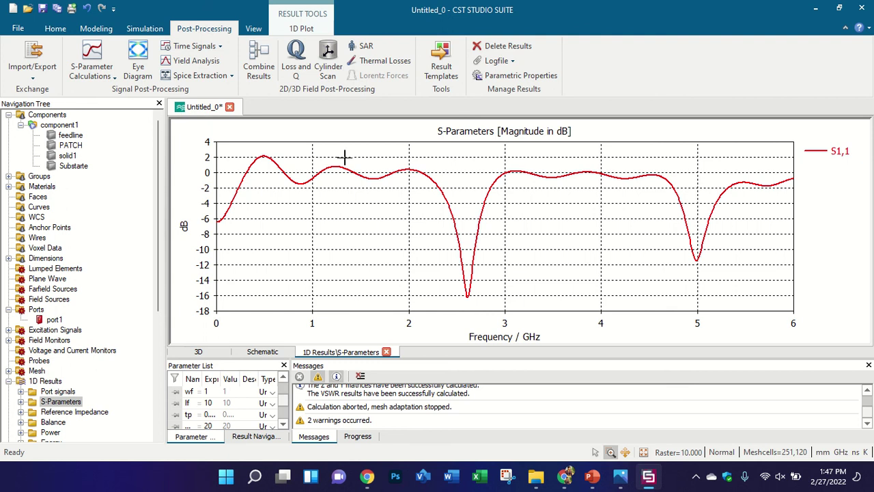
# Turn off the X axis auto range of the S-Parameters plot and set its range from 2 to 3 GHz.
pyautogui.click(311, 28)
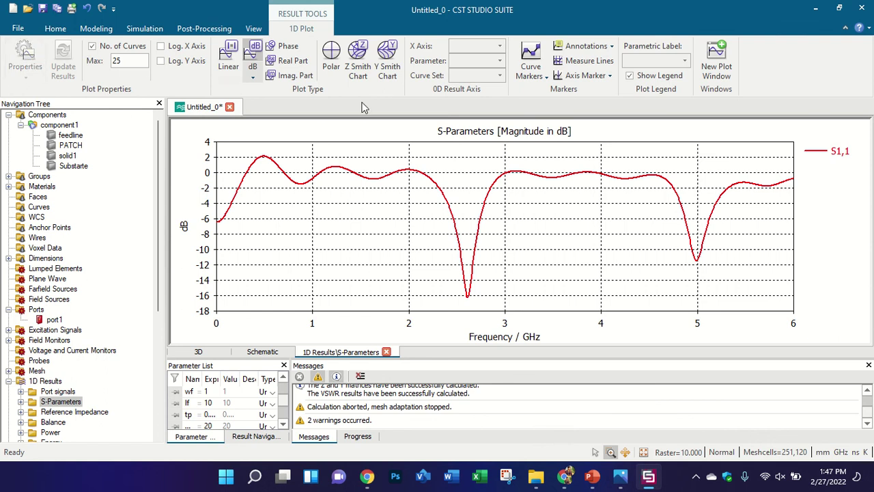
pyautogui.click(27, 61)
pyautogui.moveTo(430, 140); pyautogui.dragTo(117, 90)
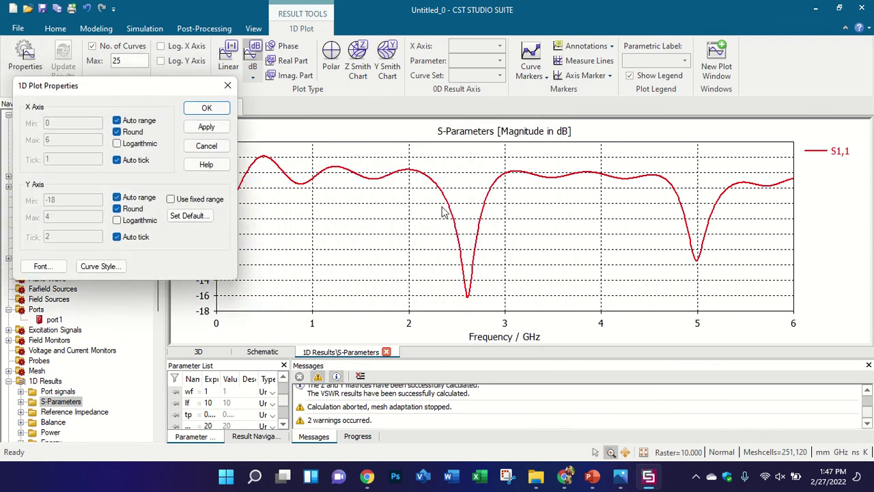
pyautogui.click(117, 121)
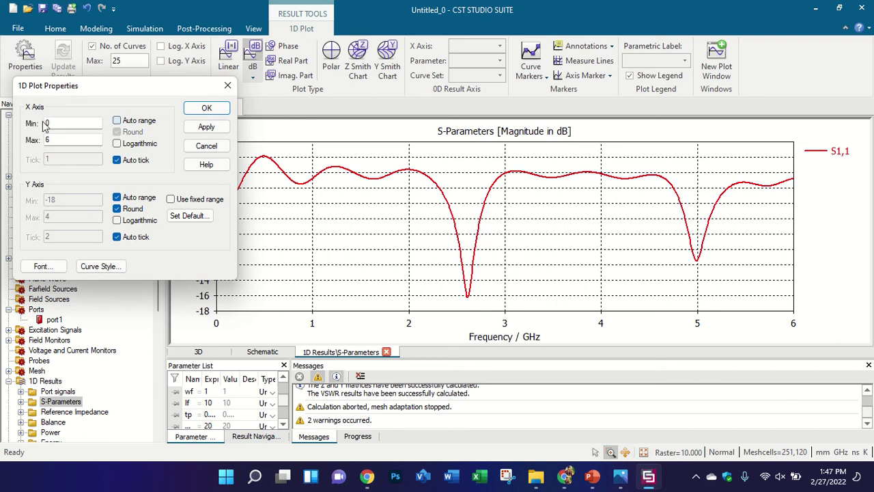
pyautogui.click(53, 123)
pyautogui.press('BackSpace')
pyautogui.write('2')
pyautogui.doubleClick(57, 139)
pyautogui.write('3')
pyautogui.click(206, 127)
pyautogui.moveTo(148, 80); pyautogui.dragTo(166, 261)
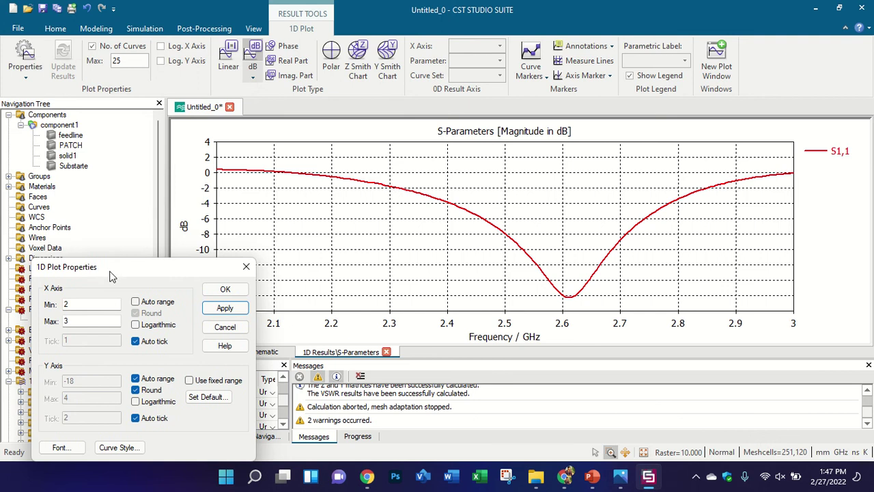
pyautogui.moveTo(112, 276); pyautogui.dragTo(179, 84)
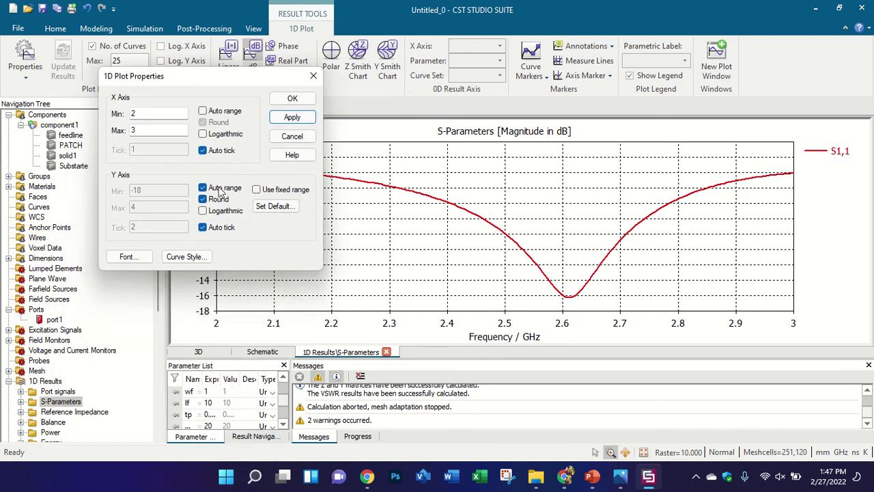
# Set the plot font to Times New Roman, Bold, size 16 and apply the plot properties.
pyautogui.click(128, 258)
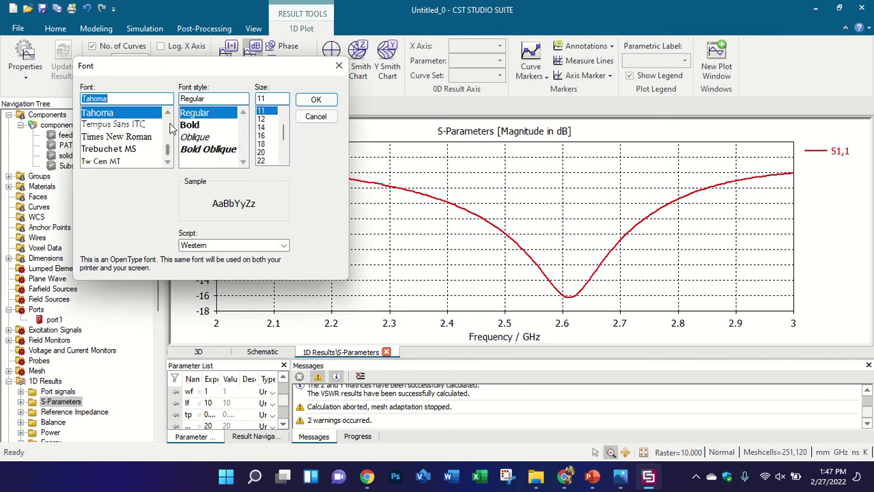
pyautogui.click(193, 126)
pyautogui.click(144, 138)
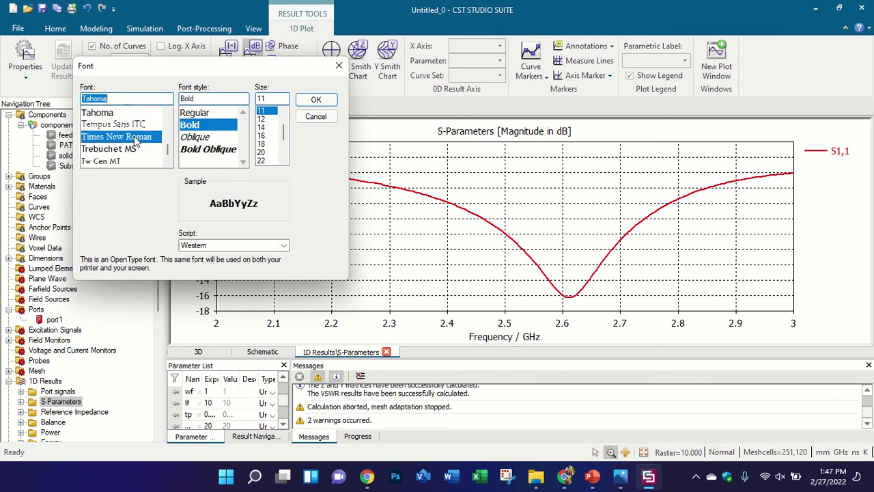
pyautogui.click(263, 136)
pyautogui.click(315, 101)
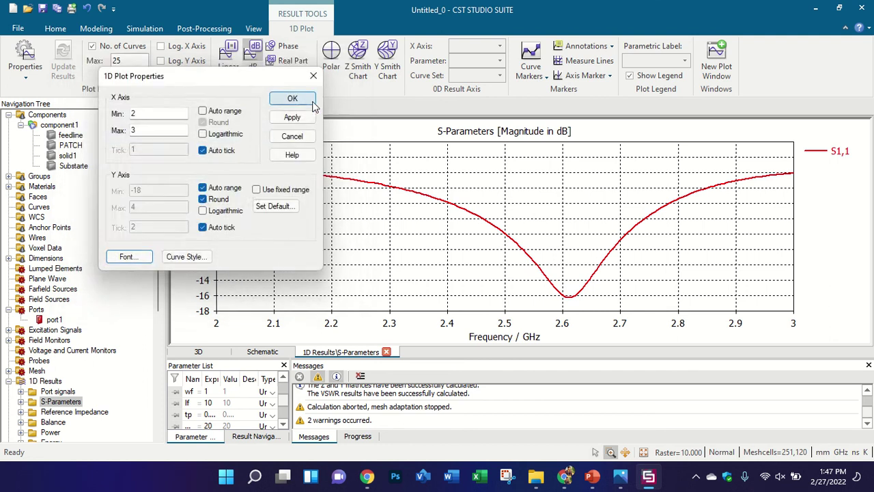
pyautogui.click(313, 102)
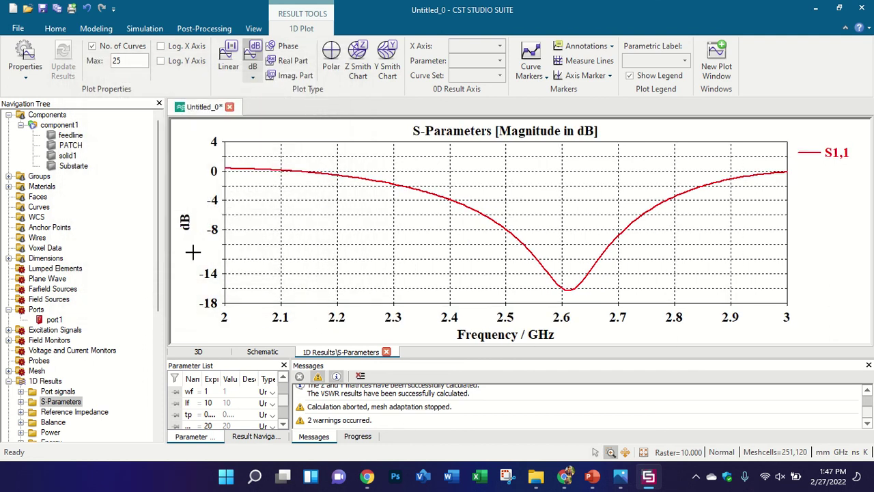
# Change the S1,1 curve to a user-defined blue line color in its curve style settings.
pyautogui.click(25, 53)
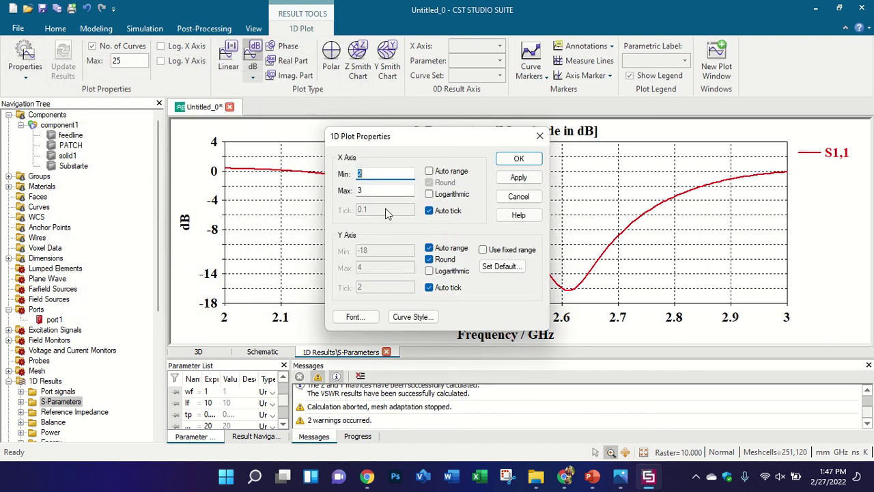
pyautogui.click(411, 317)
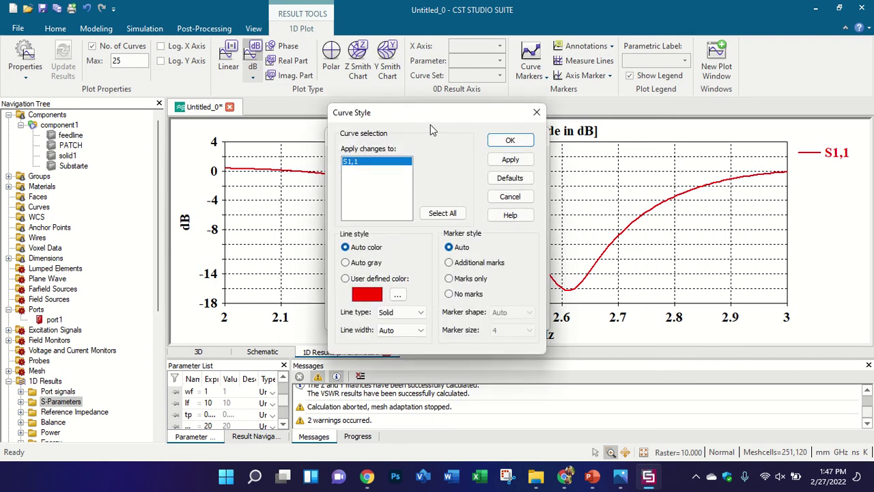
pyautogui.moveTo(431, 122); pyautogui.dragTo(696, 91)
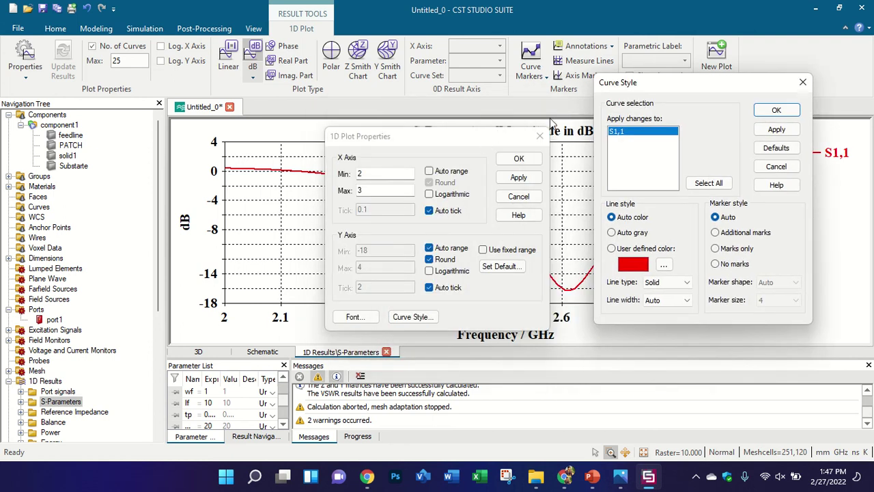
pyautogui.click(802, 82)
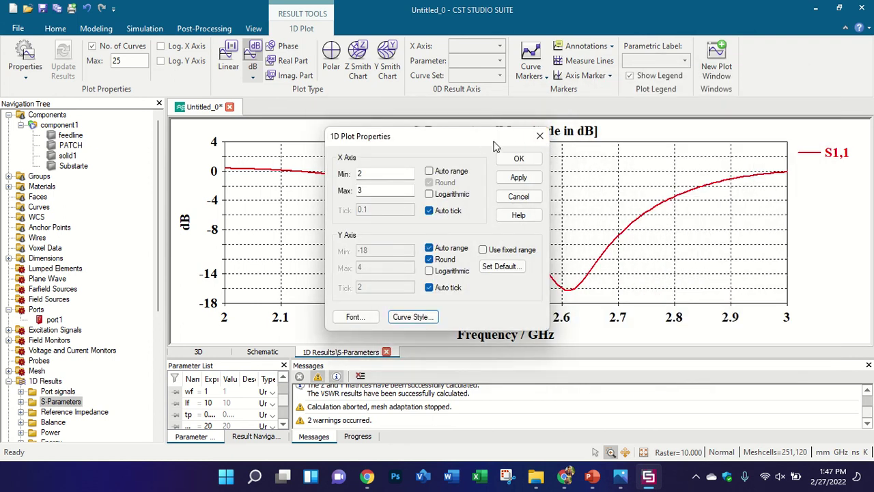
pyautogui.moveTo(495, 142); pyautogui.dragTo(858, 103)
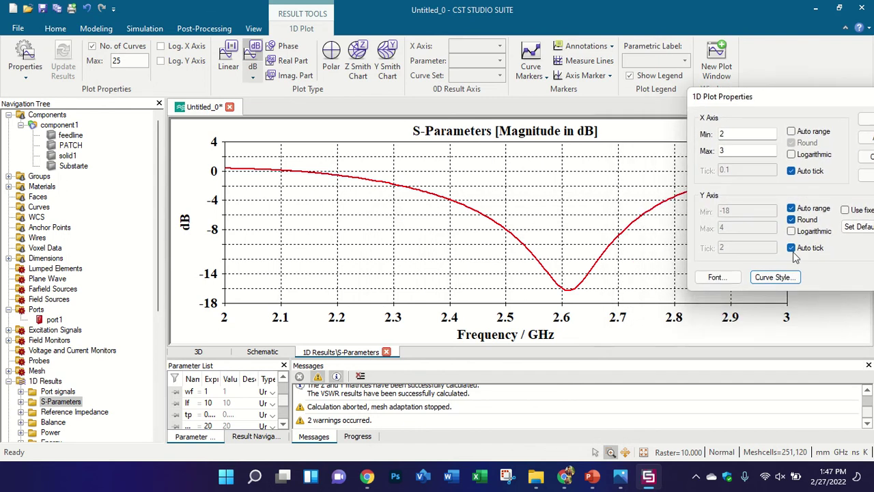
pyautogui.click(776, 277)
pyautogui.moveTo(741, 85); pyautogui.dragTo(714, 30)
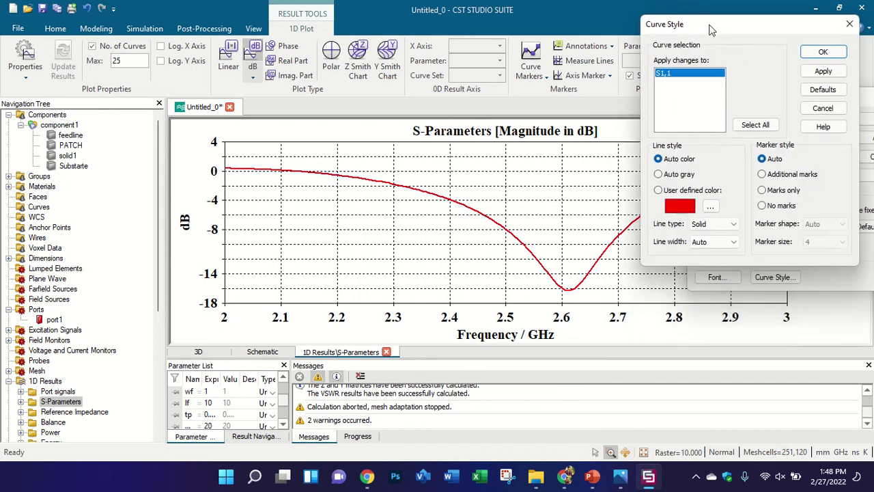
pyautogui.click(711, 206)
pyautogui.click(444, 206)
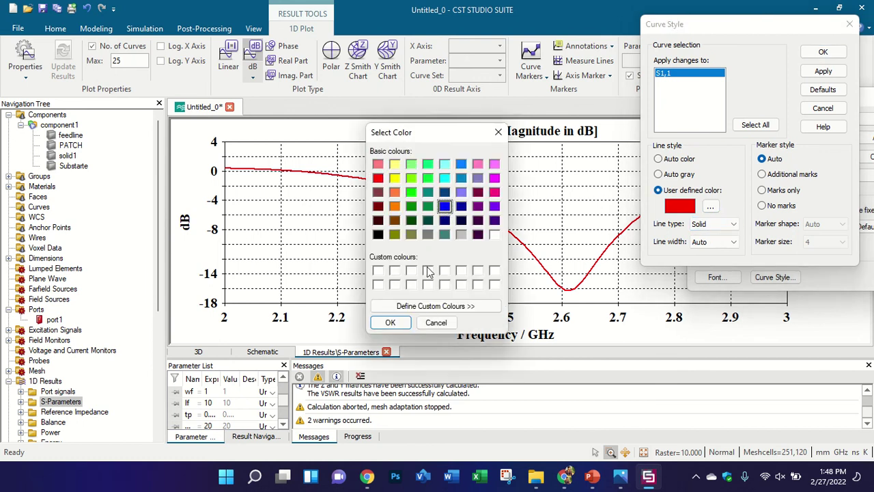
pyautogui.click(391, 322)
pyautogui.click(823, 71)
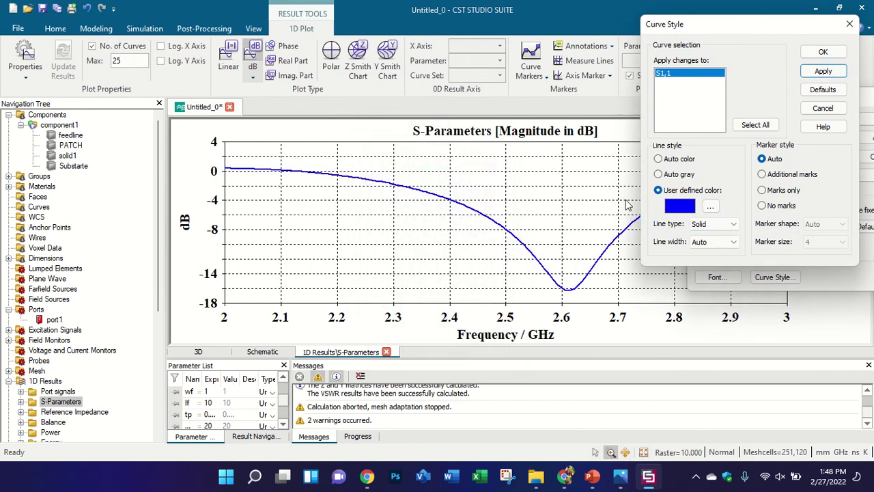
pyautogui.click(710, 207)
pyautogui.click(497, 133)
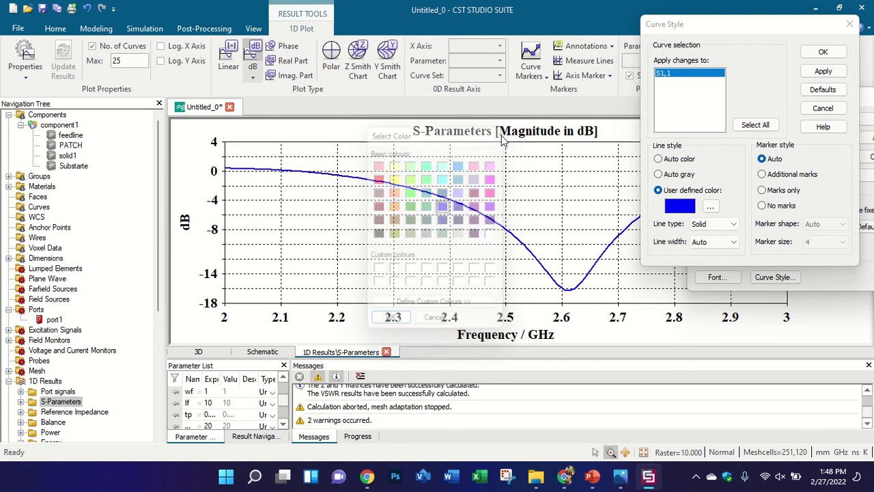
# Set the S1,1 curve's line width to 5 and its line type to Dashed.
pyautogui.click(734, 242)
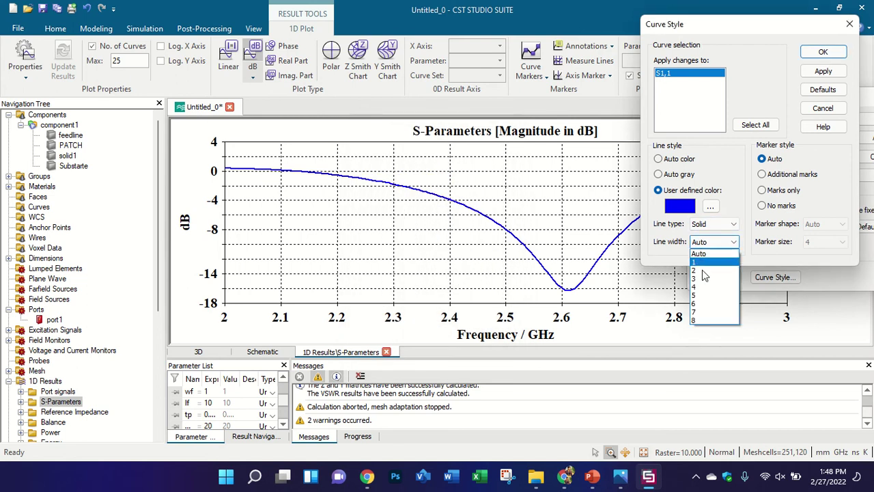
pyautogui.click(710, 303)
pyautogui.click(823, 71)
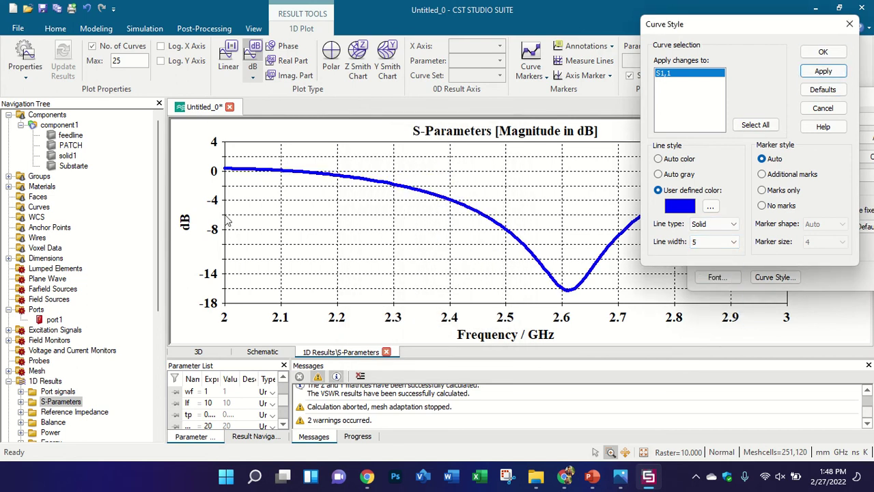
pyautogui.click(733, 226)
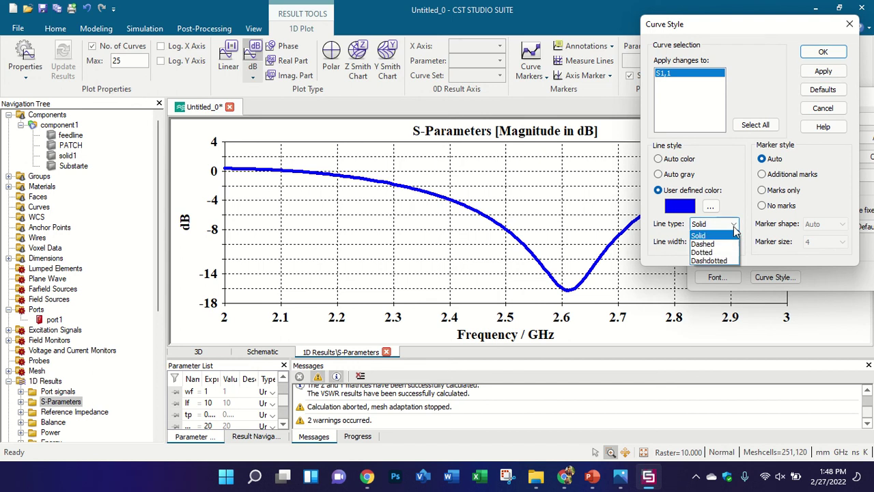
pyautogui.click(703, 244)
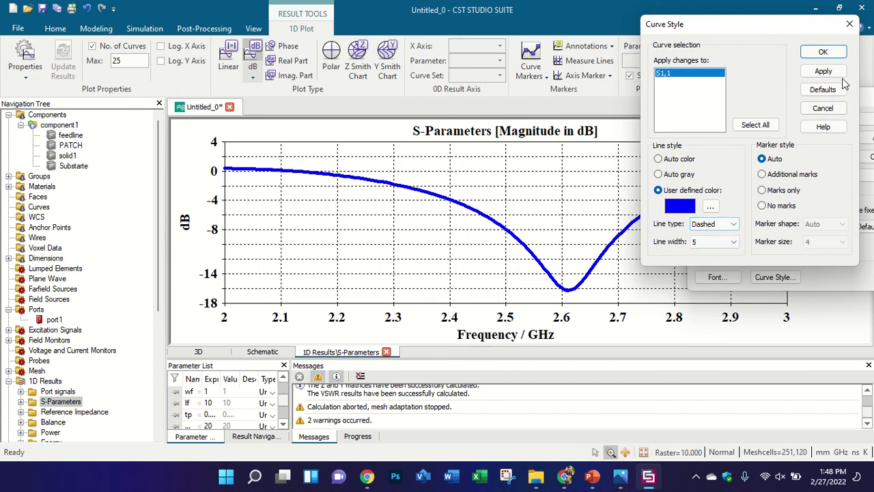
pyautogui.click(839, 73)
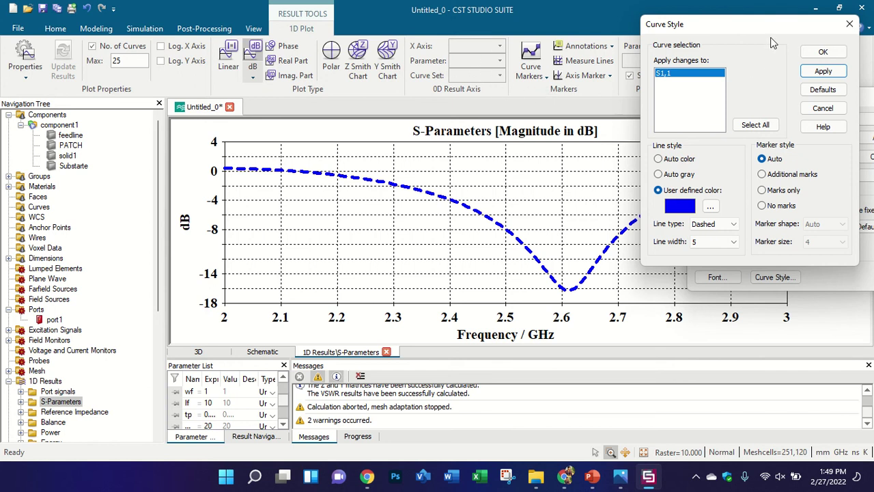
# Set the S1,1 curve's marker style to Marks only with marker size 7 and apply it.
pyautogui.moveTo(771, 37); pyautogui.dragTo(621, 46)
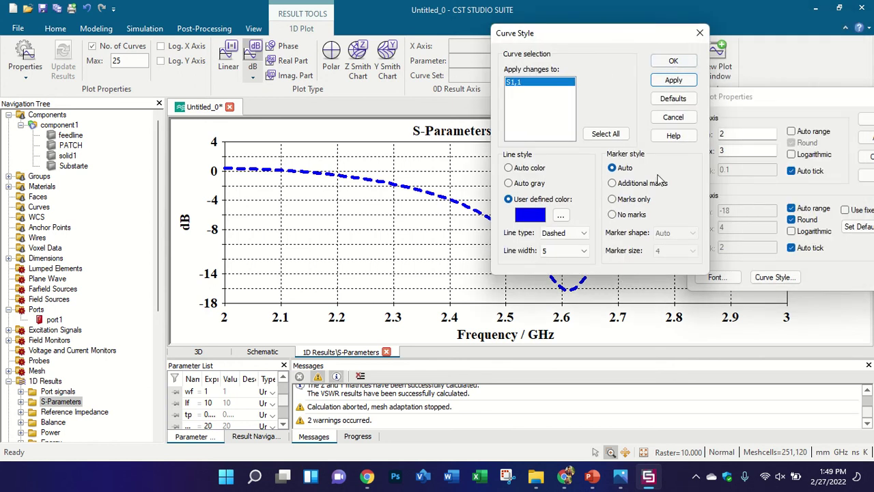
pyautogui.click(632, 198)
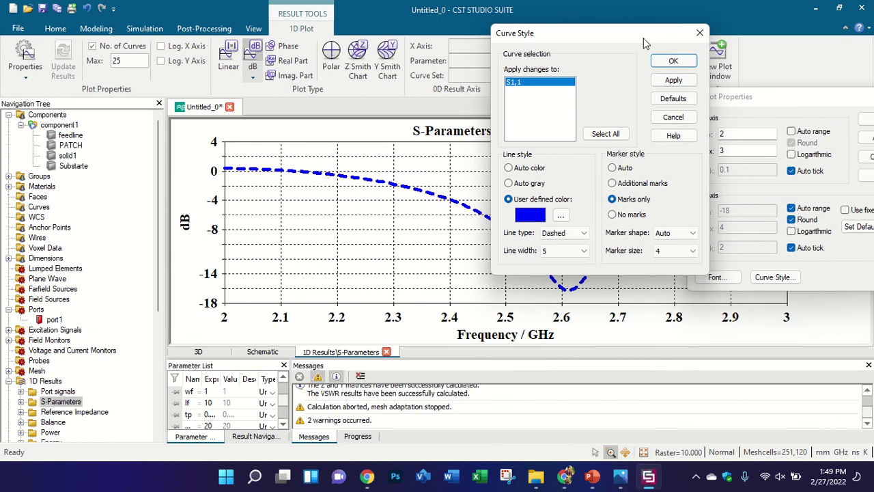
pyautogui.moveTo(643, 38); pyautogui.dragTo(810, 24)
pyautogui.click(856, 235)
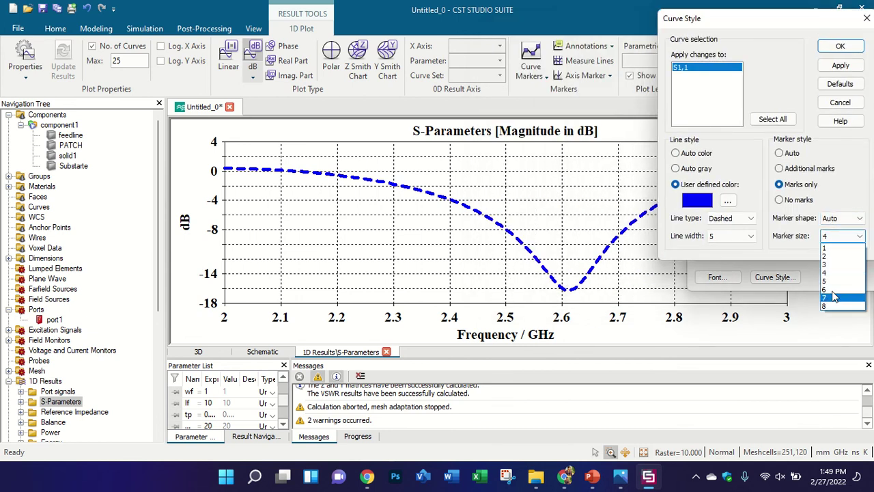
pyautogui.click(833, 297)
pyautogui.click(840, 65)
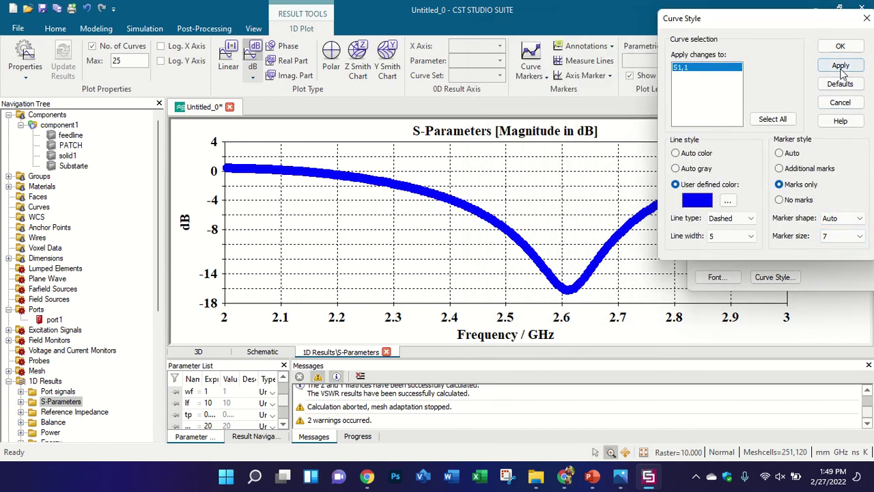
# Change the S1,1 curve's marker shape to Diamond with marker size 4 and apply it.
pyautogui.click(844, 220)
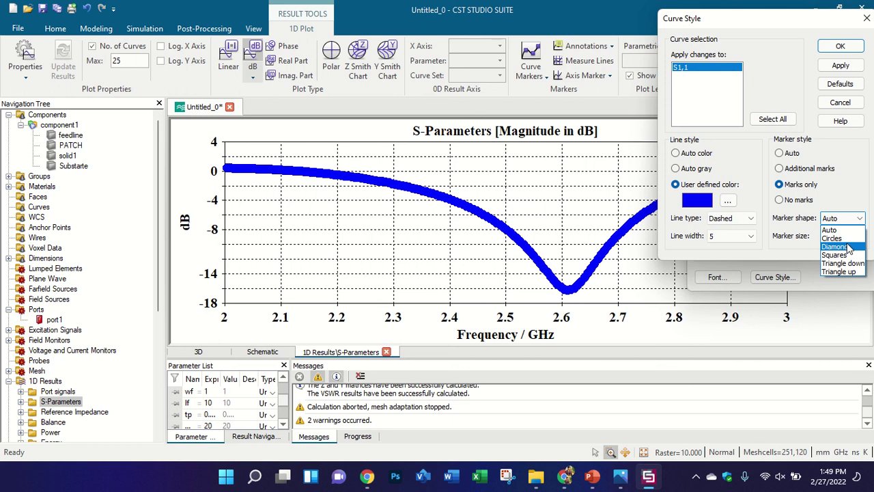
pyautogui.click(847, 247)
pyautogui.click(843, 236)
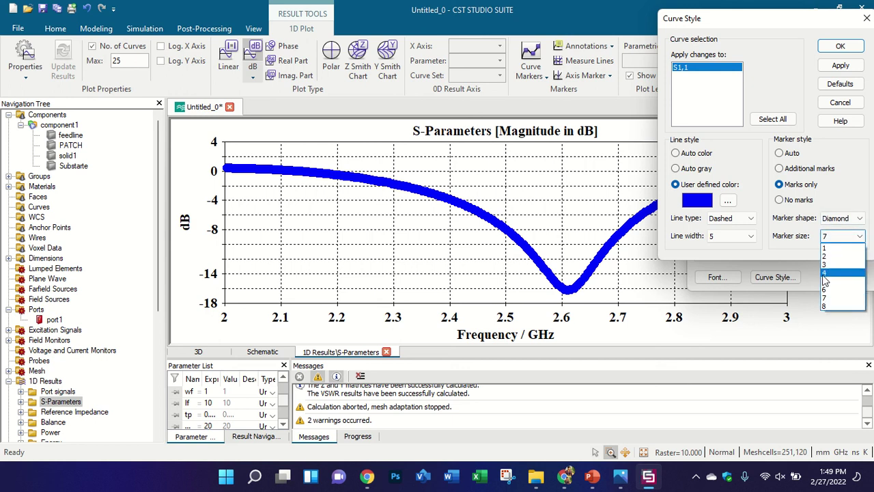
pyautogui.click(824, 273)
pyautogui.click(840, 65)
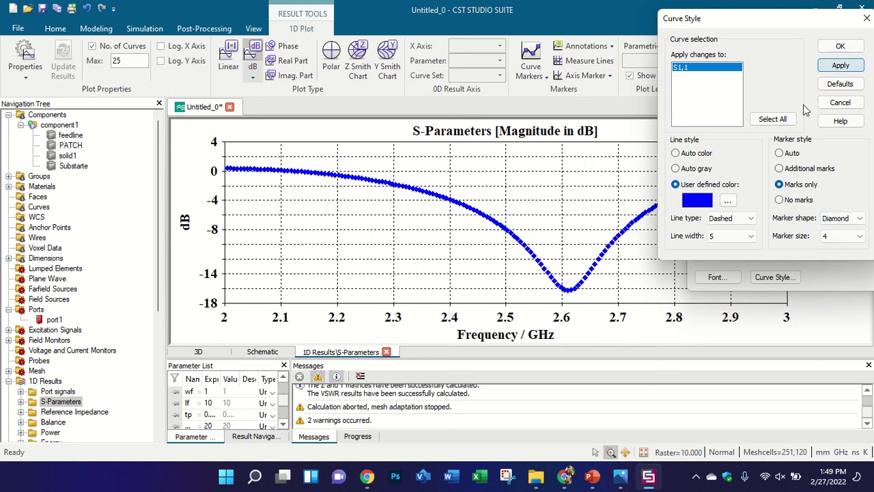
# Set the S1,1 curve's marker shape to Squares with marker size 3, then confirm the curve style and plot properties.
pyautogui.click(843, 218)
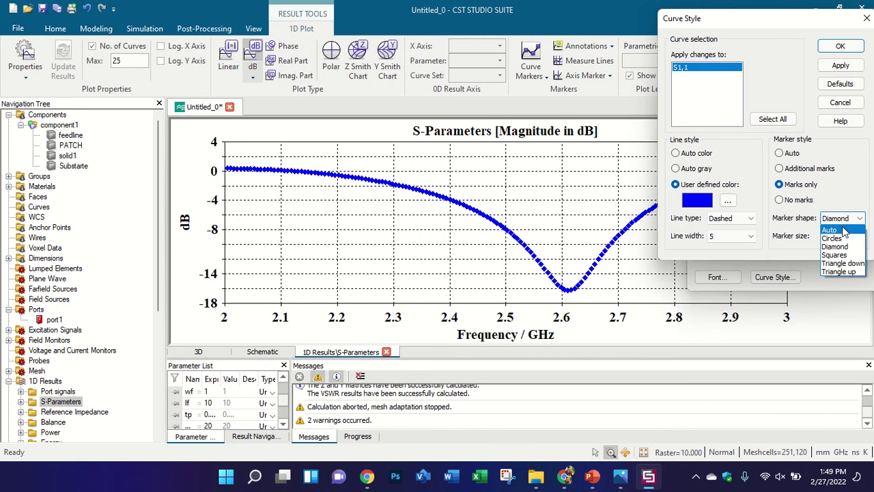
pyautogui.click(837, 255)
pyautogui.click(843, 235)
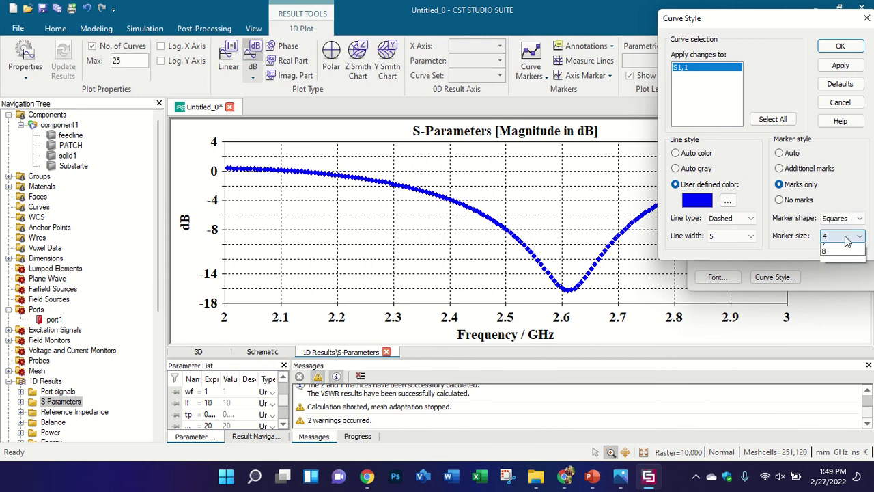
pyautogui.click(832, 266)
pyautogui.click(840, 65)
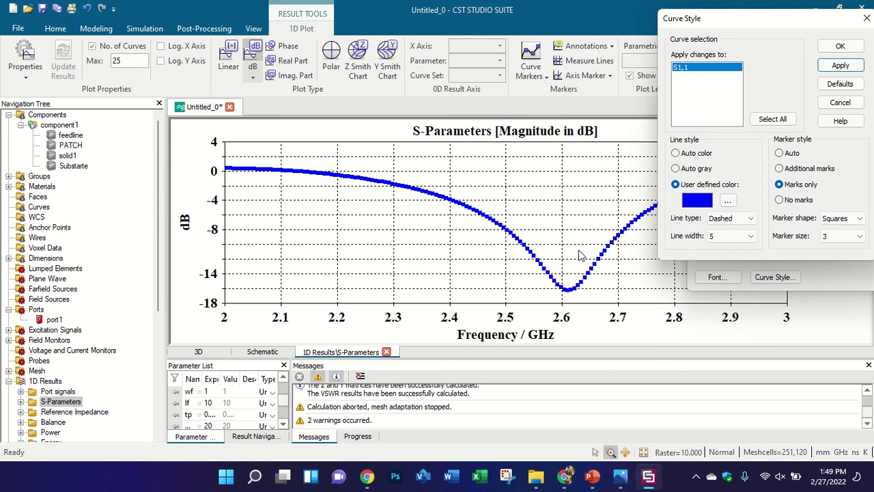
pyautogui.click(840, 46)
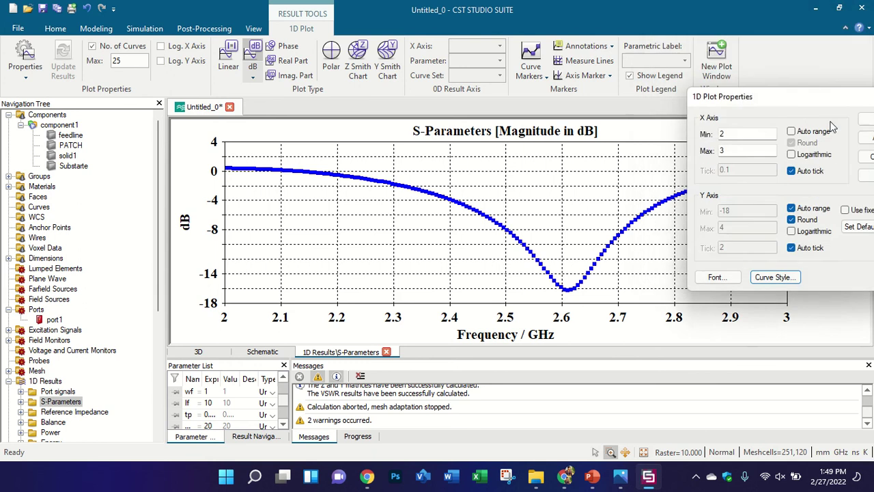
pyautogui.click(866, 120)
# Reopen the plot's curve style settings and set the S1,1 curve's line type to Solid.
pyautogui.moveTo(443, 202); pyautogui.dragTo(593, 273)
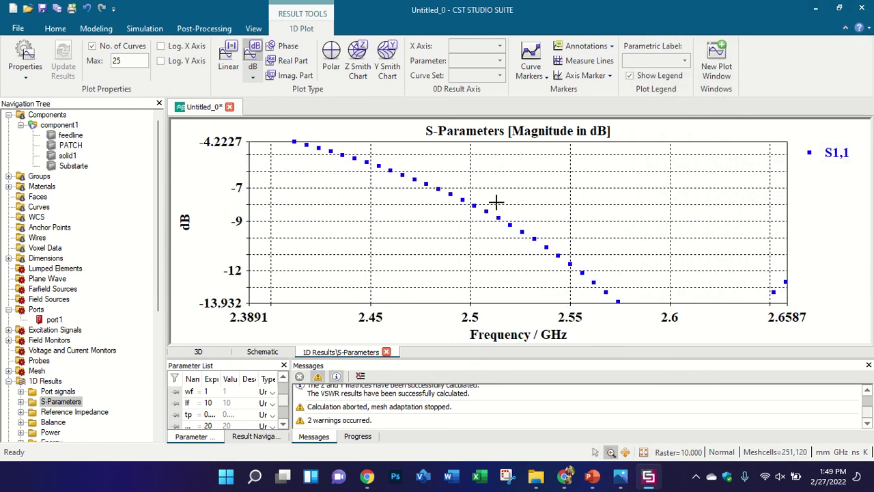
pyautogui.scroll(4, 405, 206)
pyautogui.scroll(-11, 406, 207)
pyautogui.scroll(4, 459, 218)
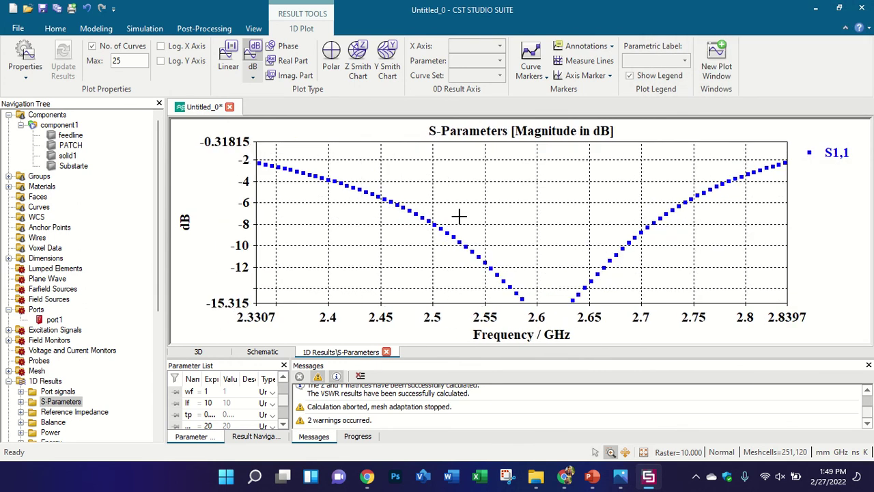
pyautogui.scroll(-5, 462, 234)
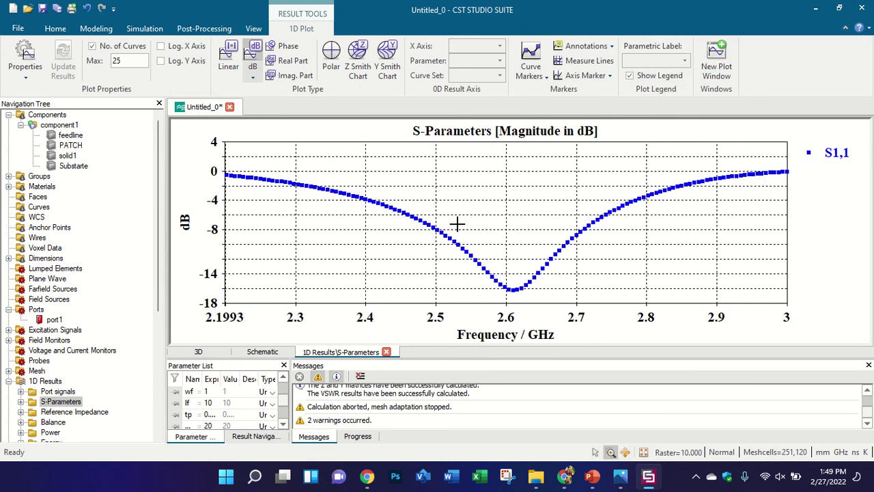
pyautogui.click(25, 58)
pyautogui.click(355, 317)
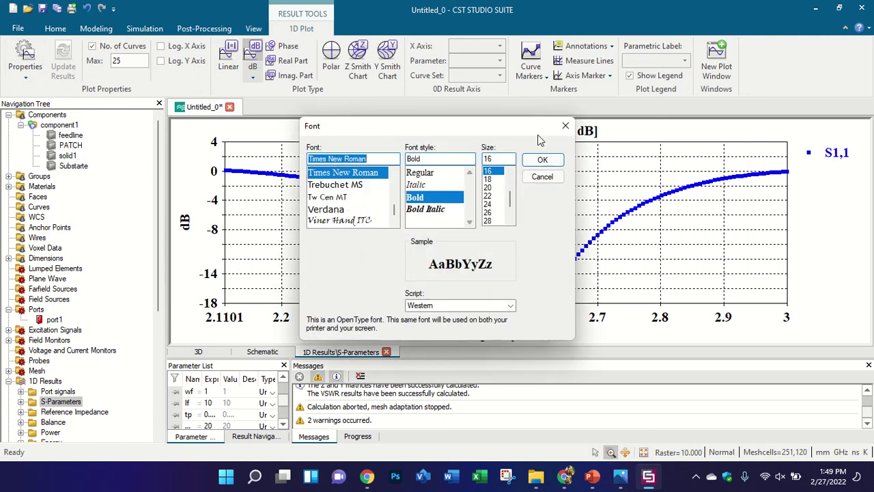
pyautogui.click(404, 315)
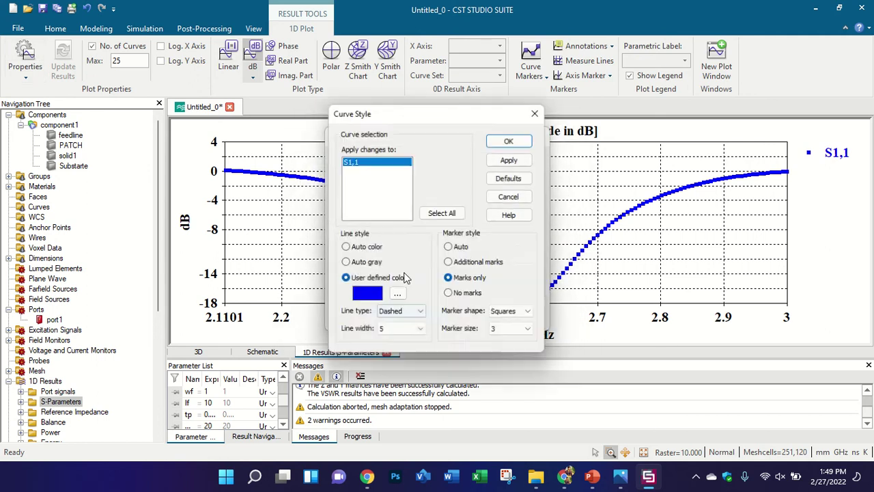
pyautogui.click(412, 313)
pyautogui.click(392, 321)
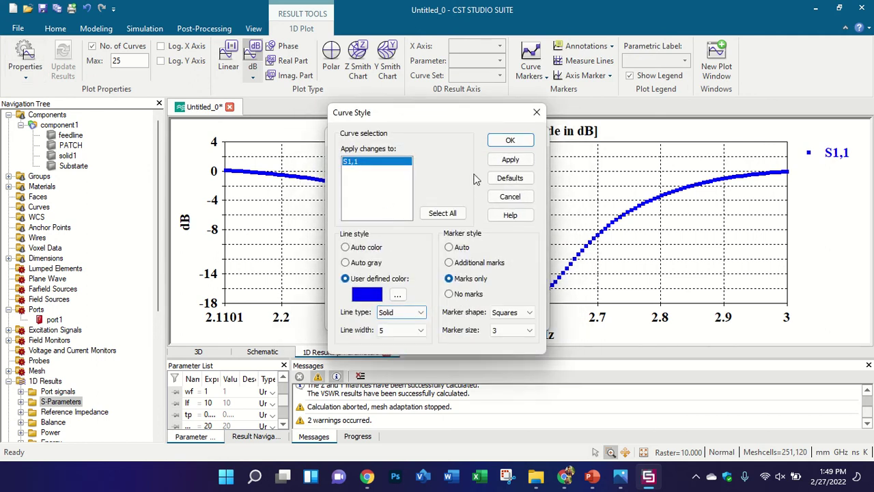
pyautogui.click(517, 142)
pyautogui.click(518, 164)
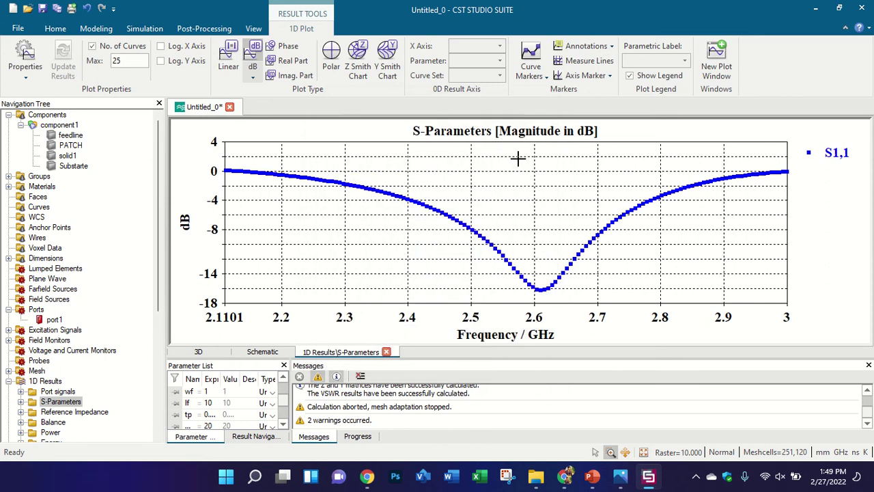
# Examine the spacing of the S1,1 sample points around the -10 dB crossings and the resonance dip.
pyautogui.scroll(3, 458, 239)
pyautogui.scroll(1, 435, 198)
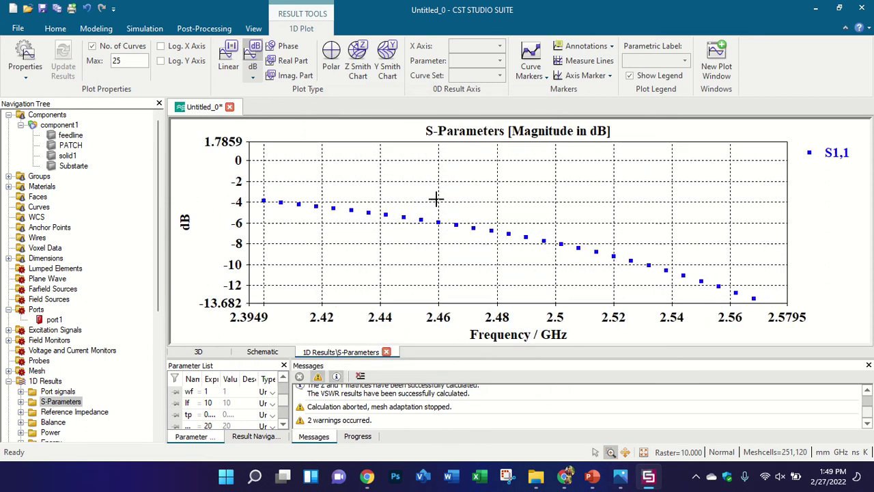
pyautogui.scroll(-5, 444, 205)
pyautogui.scroll(1, 558, 296)
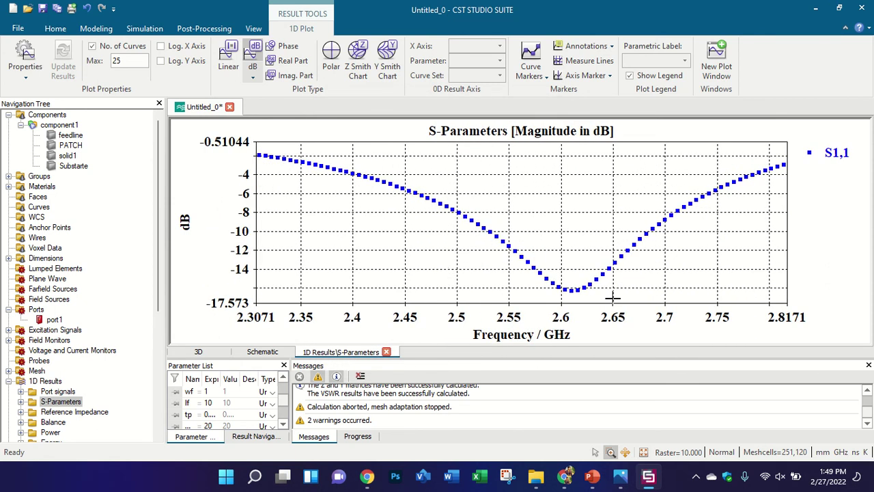
pyautogui.scroll(-1, 624, 297)
pyautogui.scroll(1, 628, 289)
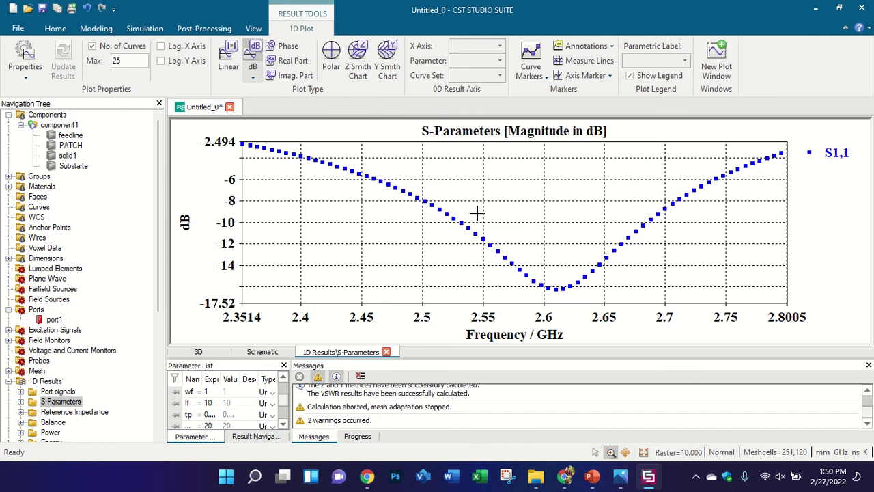
pyautogui.scroll(2, 464, 216)
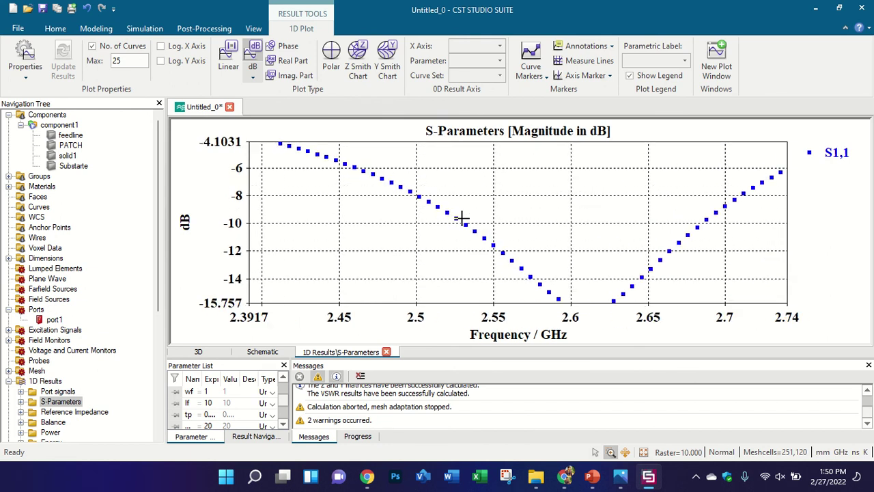
pyautogui.scroll(-4, 460, 217)
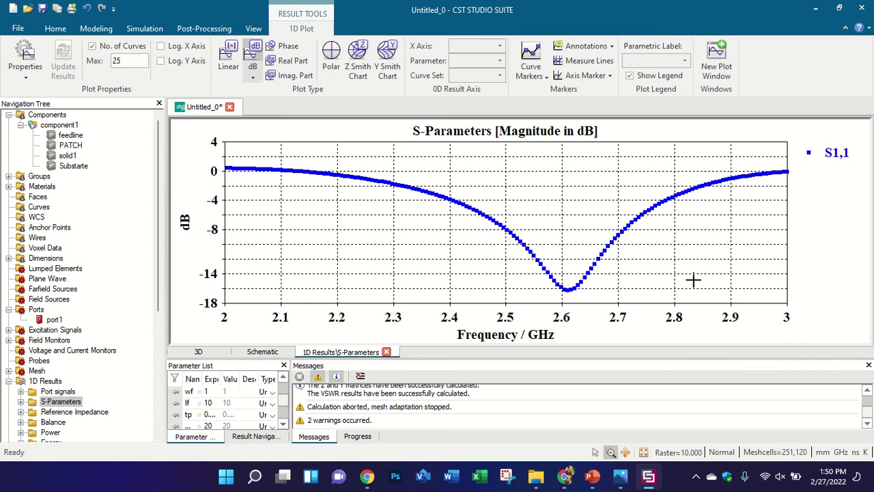
pyautogui.scroll(2, 601, 301)
pyautogui.scroll(-1, 598, 296)
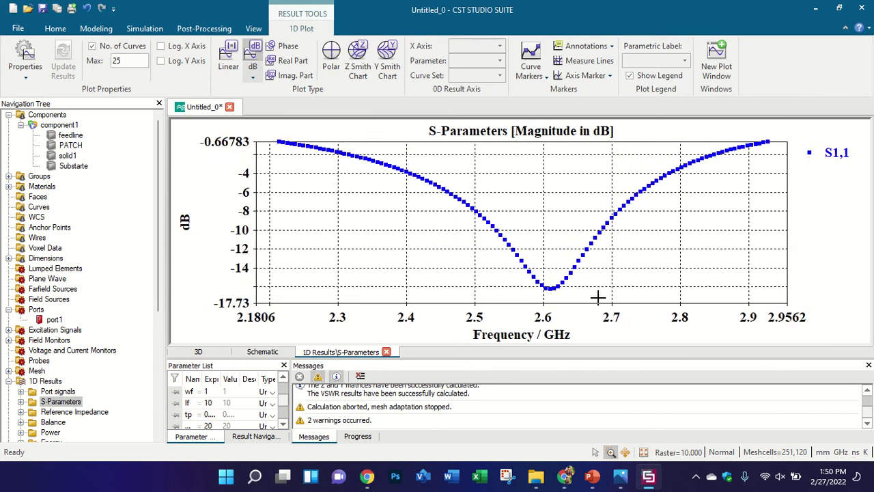
pyautogui.scroll(1, 440, 196)
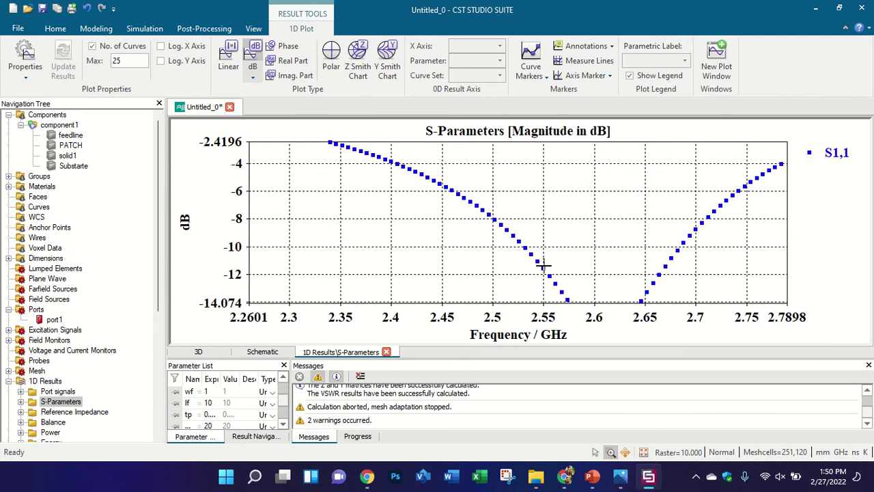
pyautogui.scroll(2, 479, 232)
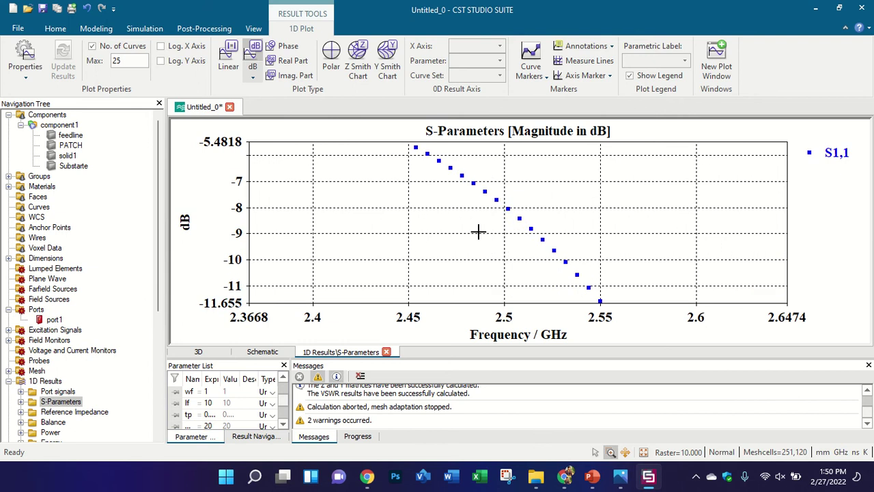
pyautogui.scroll(-4, 474, 222)
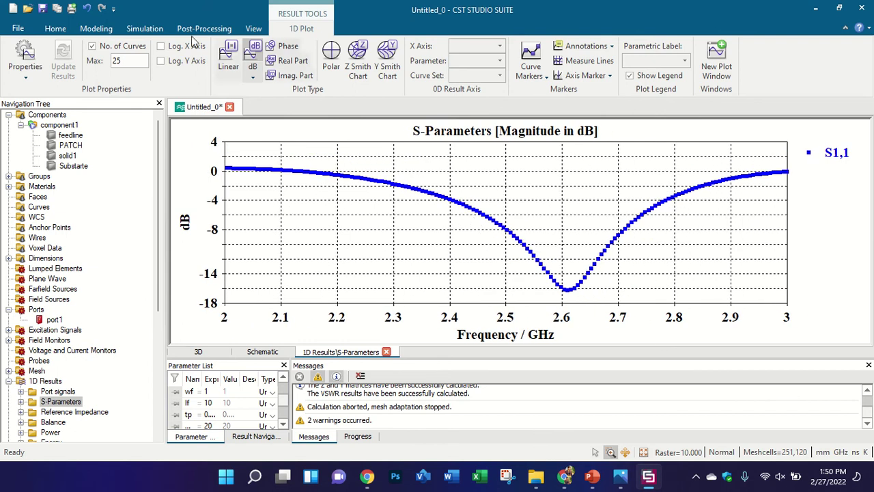
# Open the special settings of the time domain solver parameters.
pyautogui.click(104, 32)
pyautogui.click(144, 31)
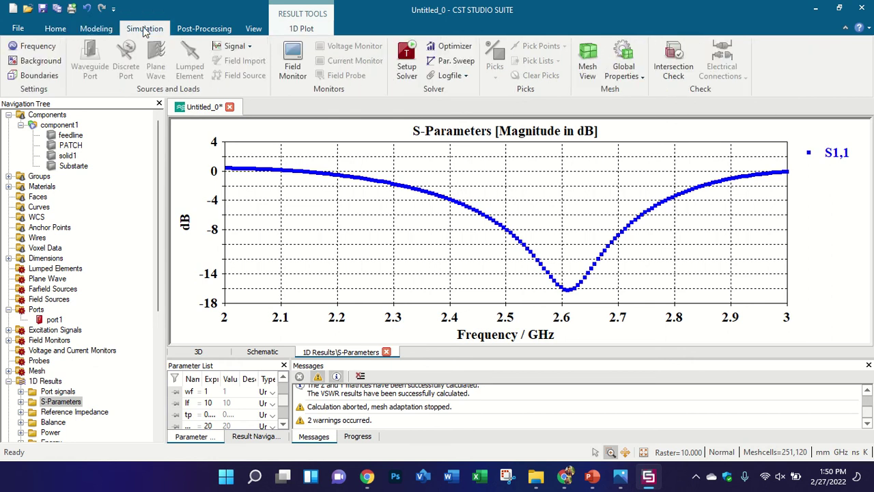
pyautogui.click(204, 29)
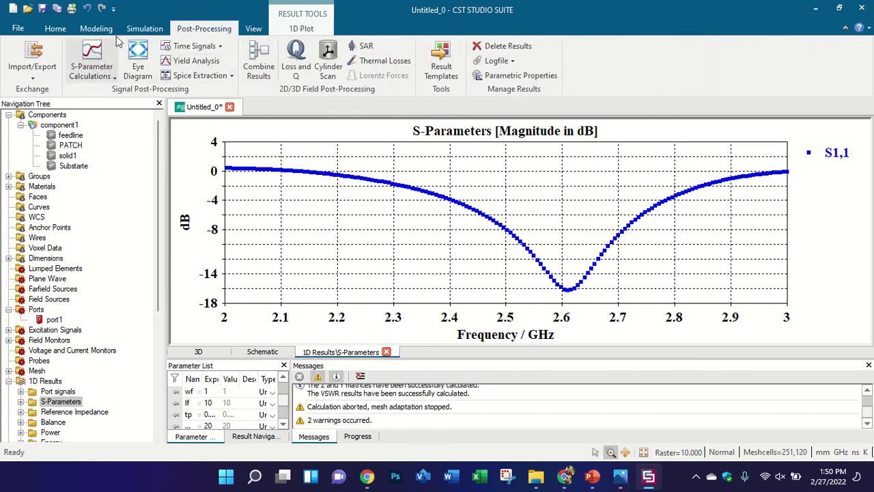
pyautogui.click(63, 29)
pyautogui.click(191, 53)
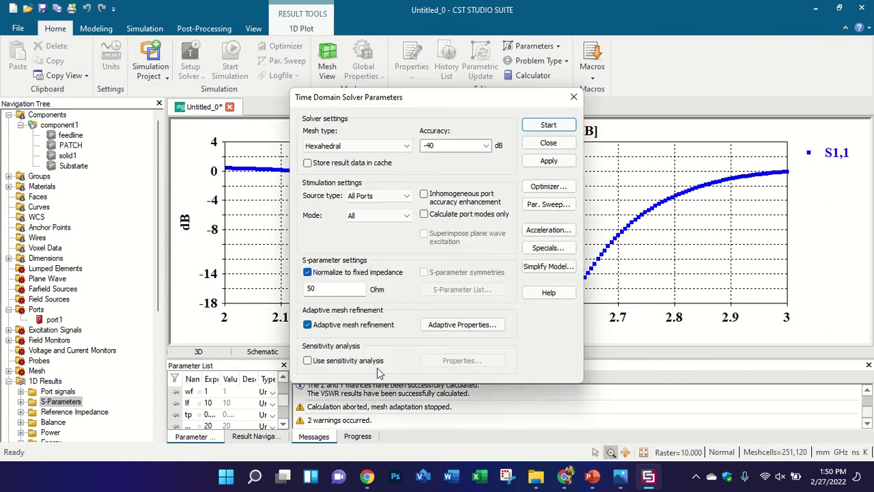
pyautogui.click(551, 248)
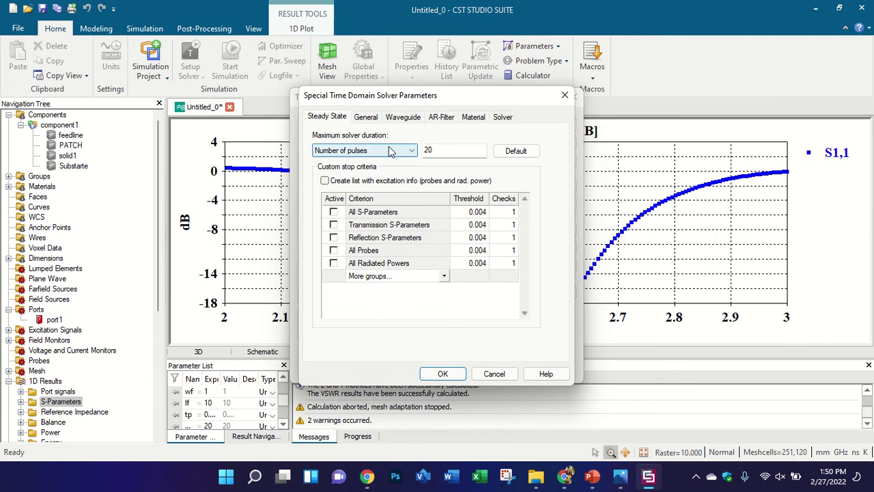
# Look through the General, Waveguide, AR-Filter, Material, Solver and Steady State groups of the special solver parameters.
pyautogui.click(375, 119)
pyautogui.click(393, 118)
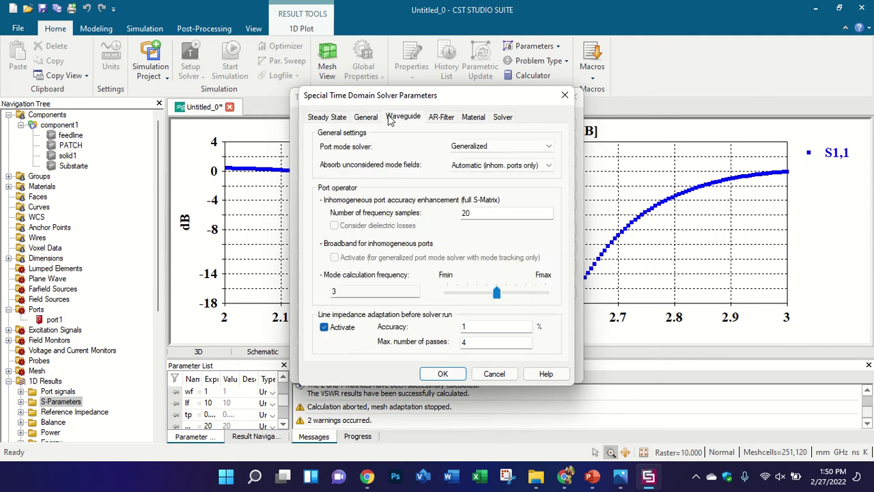
pyautogui.click(438, 117)
pyautogui.click(477, 117)
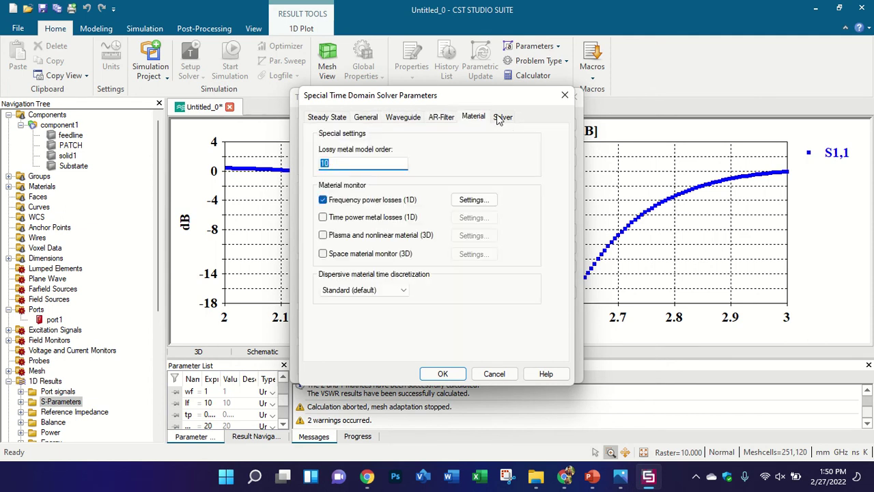
pyautogui.click(502, 118)
pyautogui.click(332, 119)
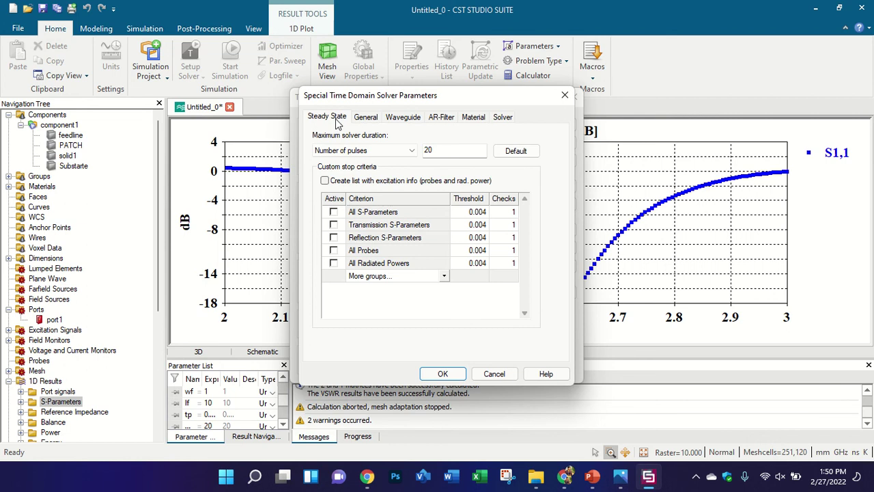
# Set the linear frequency samples to 50, deleting current and parametric results while keeping the result cache, and start the time domain simulation.
pyautogui.click(360, 118)
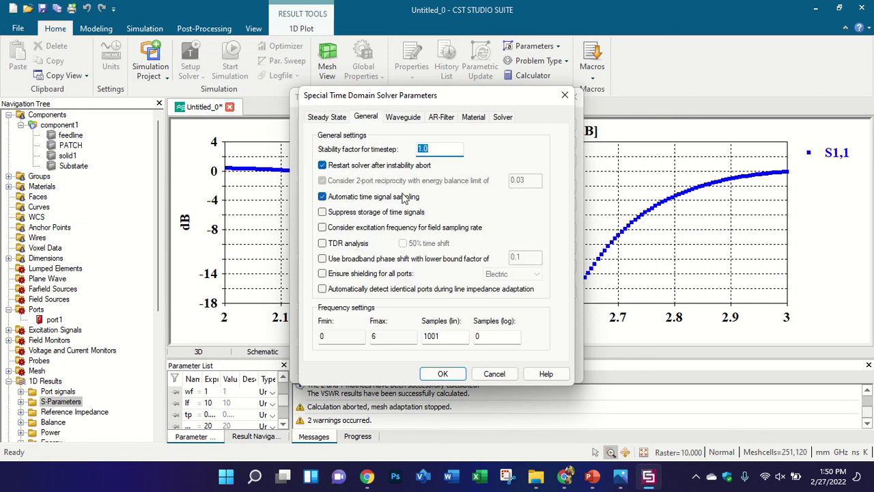
pyautogui.doubleClick(447, 333)
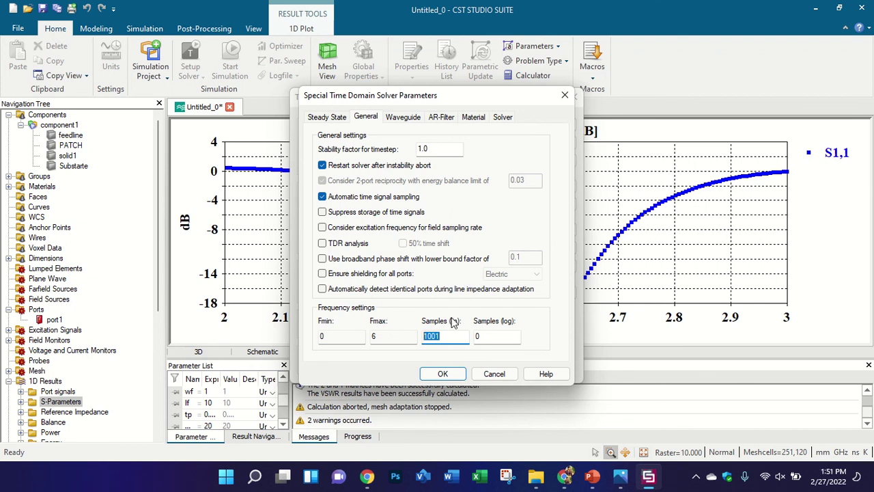
pyautogui.write('4')
pyautogui.click(443, 373)
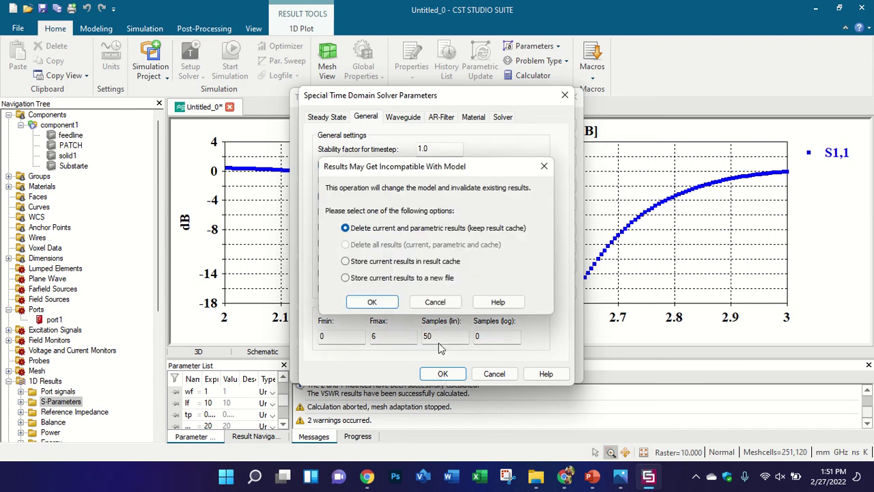
pyautogui.click(375, 301)
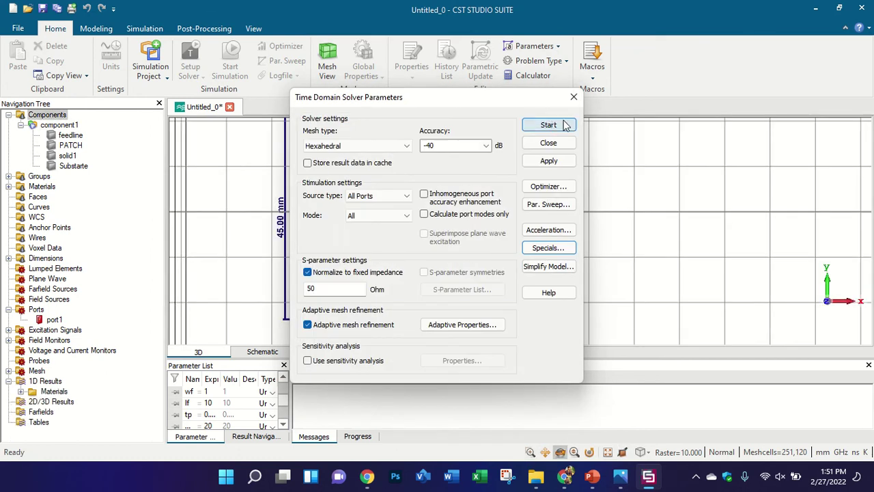
pyautogui.click(549, 125)
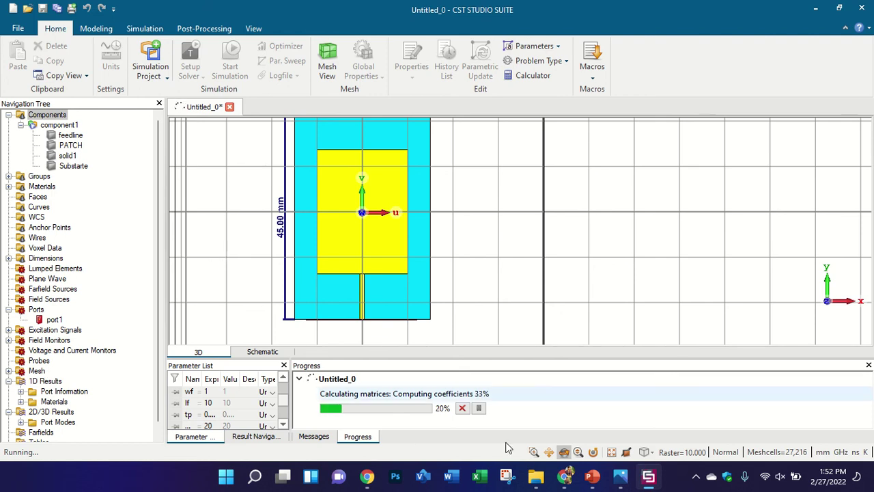
# Switch to the PowerPoint antenna slides and sketch a sharp-tipped and a blunt-bottomed dip curve in red near the top of slide 6.
pyautogui.click(592, 476)
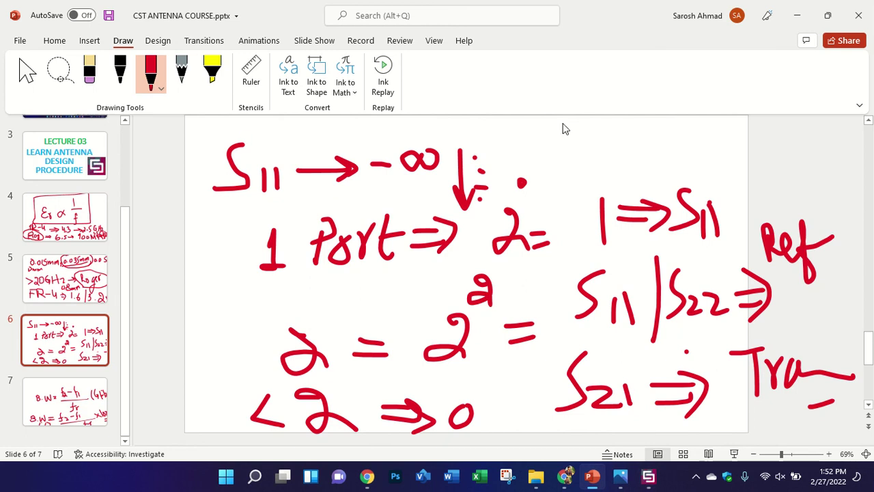
pyautogui.moveTo(541, 122)
pyautogui.mouseDown()
pyautogui.moveTo(566, 148)
pyautogui.moveTo(565, 183)
pyautogui.mouseUp()
pyautogui.moveTo(593, 118); pyautogui.dragTo(606, 121)
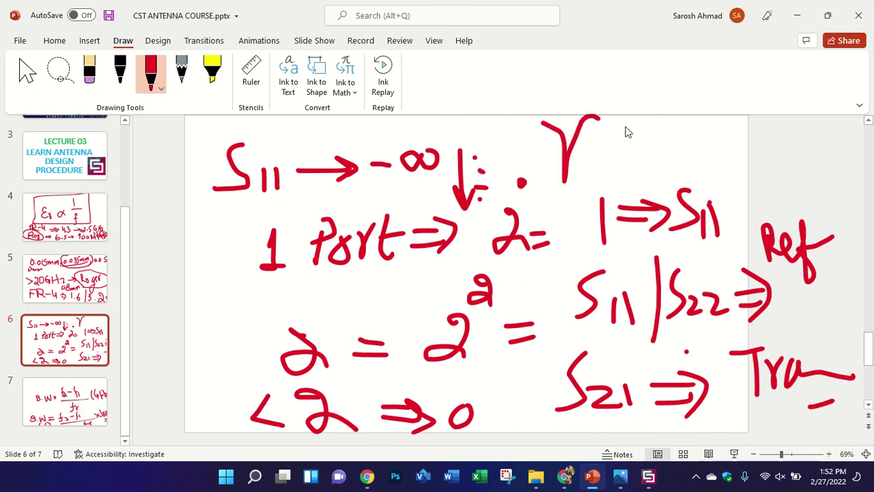
pyautogui.moveTo(614, 121)
pyautogui.mouseDown()
pyautogui.moveTo(640, 152)
pyautogui.moveTo(646, 183)
pyautogui.moveTo(667, 176)
pyautogui.moveTo(684, 117)
pyautogui.mouseUp()
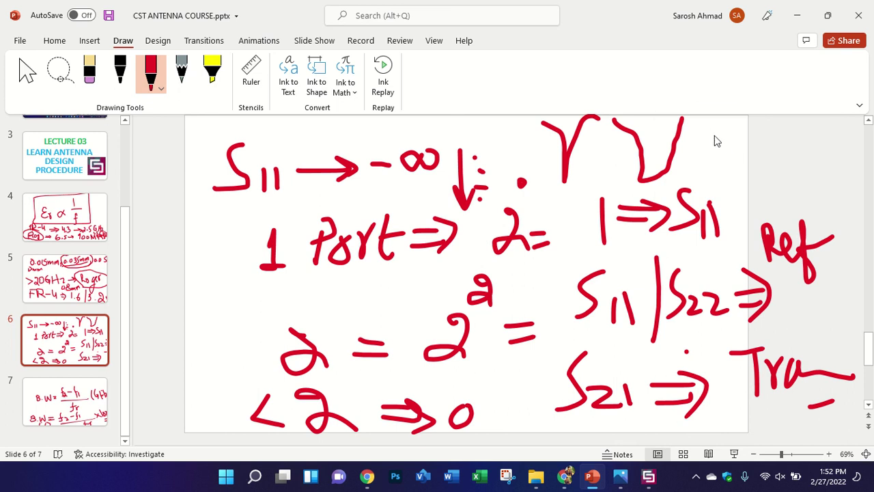
# Draw another red V-shaped curve beside the existing ones near the slide's upper edge, and switch to CST Studio Suite.
pyautogui.moveTo(713, 134)
pyautogui.mouseDown()
pyautogui.moveTo(722, 172)
pyautogui.moveTo(773, 123)
pyautogui.mouseUp()
pyautogui.click(649, 476)
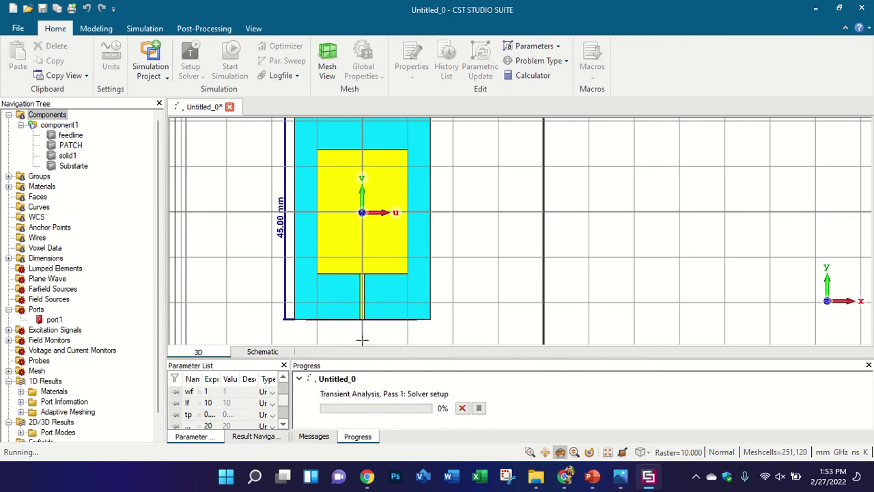
# Switch to Visio and create a new drawing from the Basic Diagram template in US units.
pyautogui.click(422, 478)
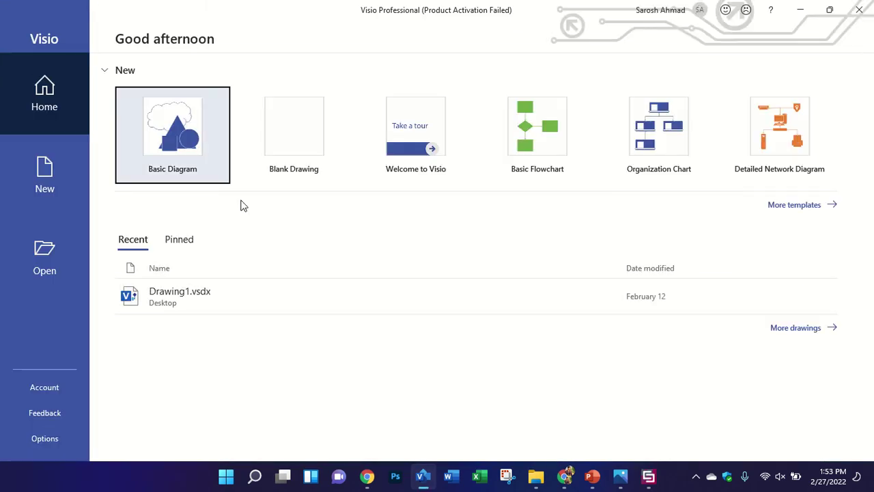
pyautogui.click(212, 142)
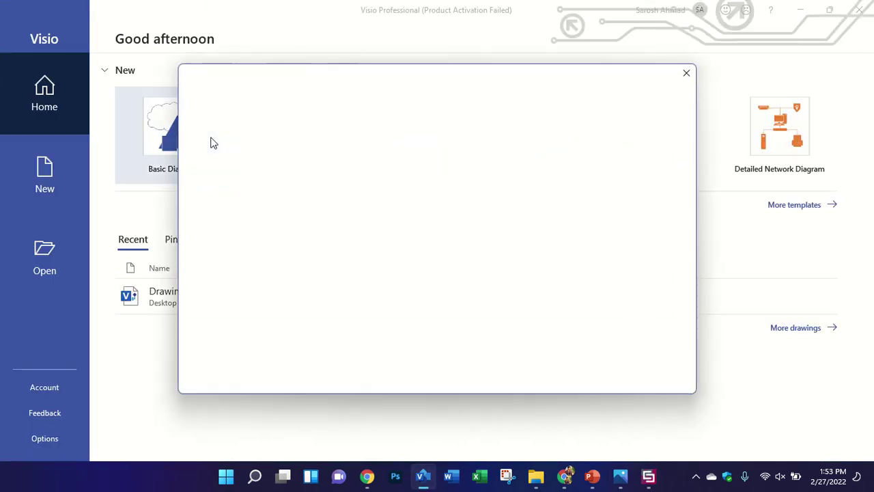
pyautogui.click(503, 249)
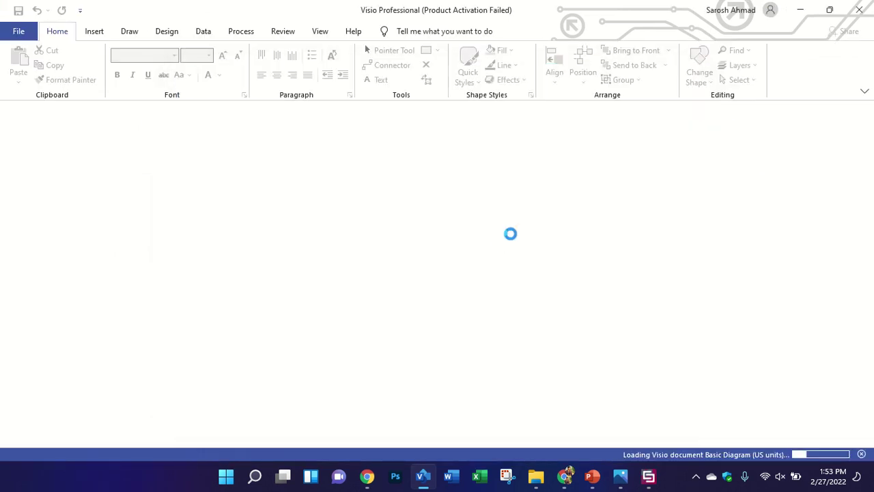
# Switch to Photos to view the course timetable image up close, and return to PowerPoint.
pyautogui.click(620, 476)
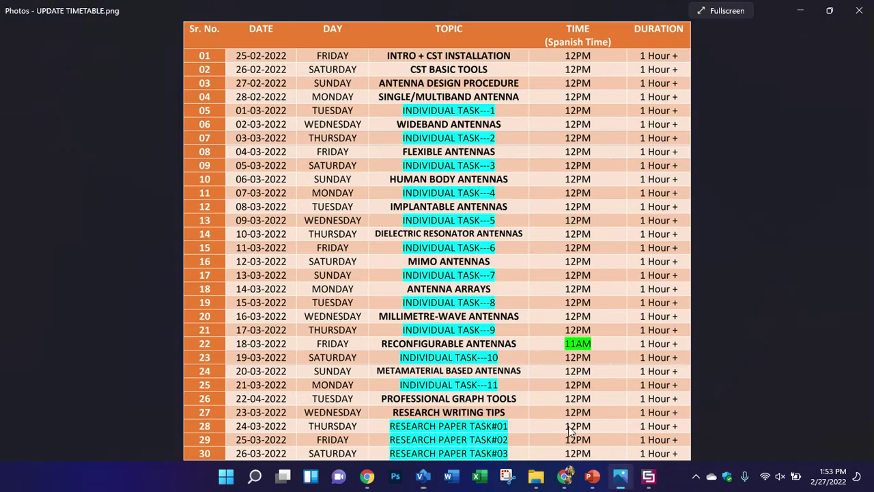
pyautogui.scroll(4, 432, 413)
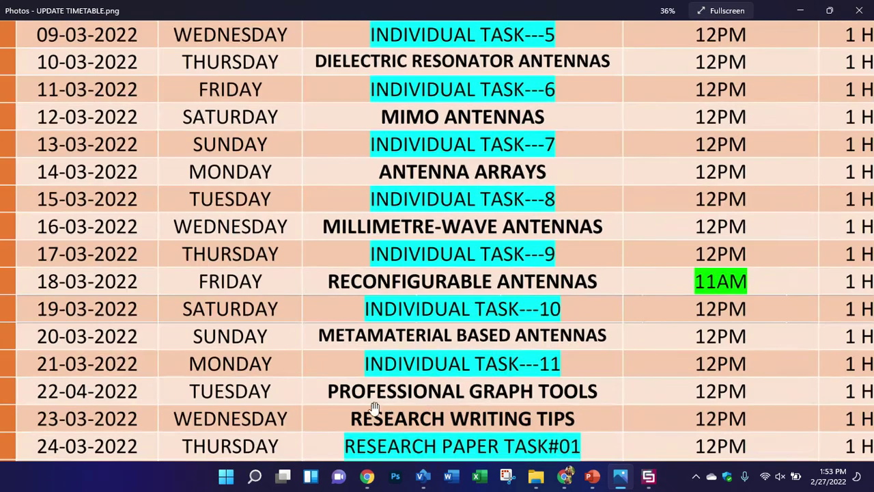
pyautogui.scroll(-4, 397, 399)
pyautogui.click(592, 476)
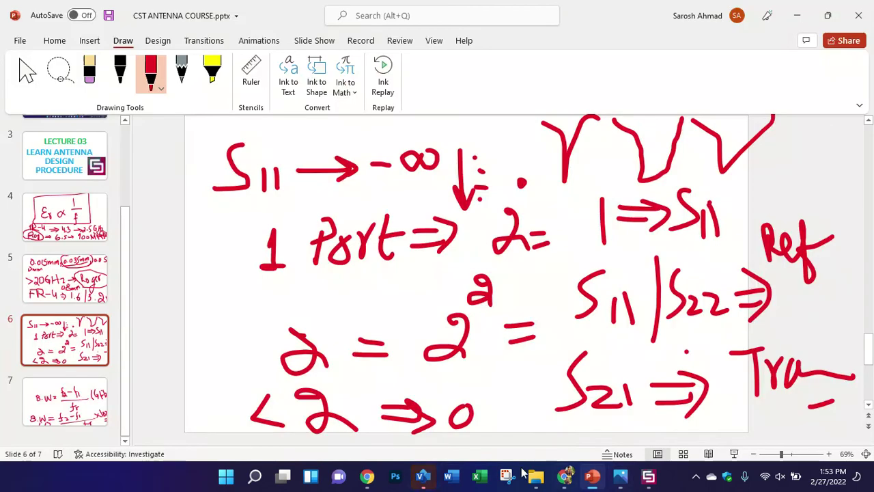
# Switch to Visio, dismiss the Office Activation Wizard and try to place a rectangle on the blank page.
pyautogui.click(423, 476)
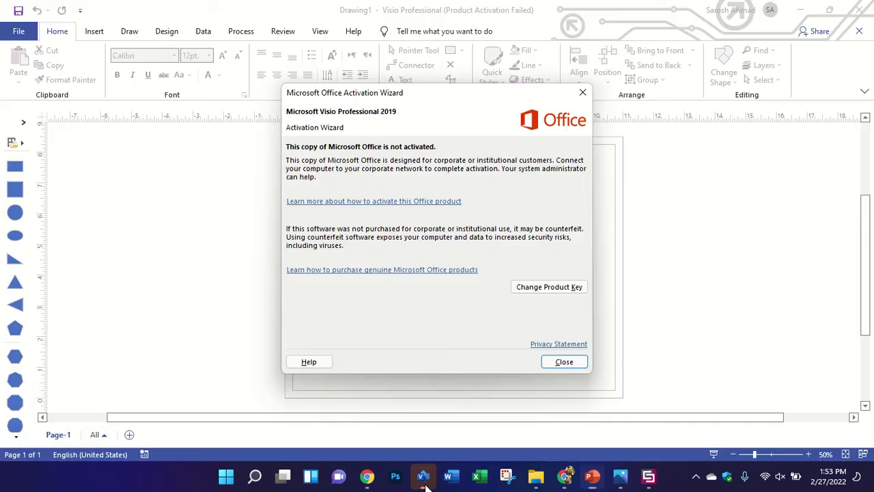
pyautogui.click(565, 363)
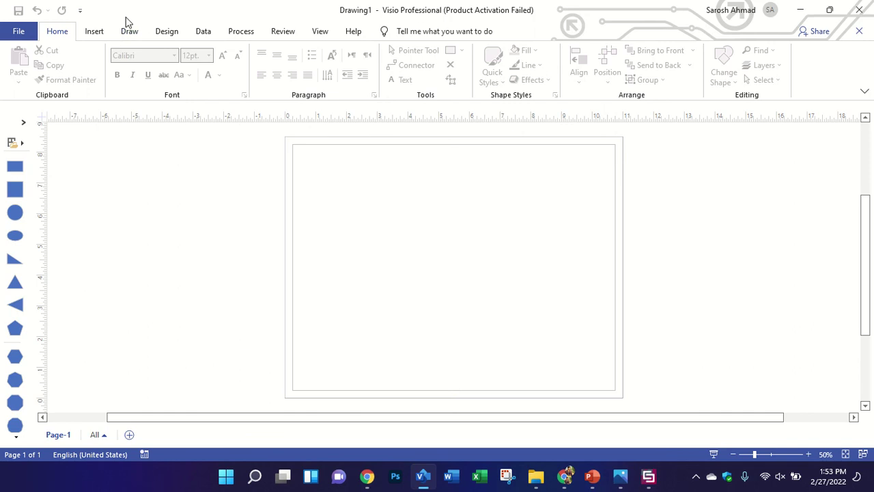
pyautogui.click(93, 32)
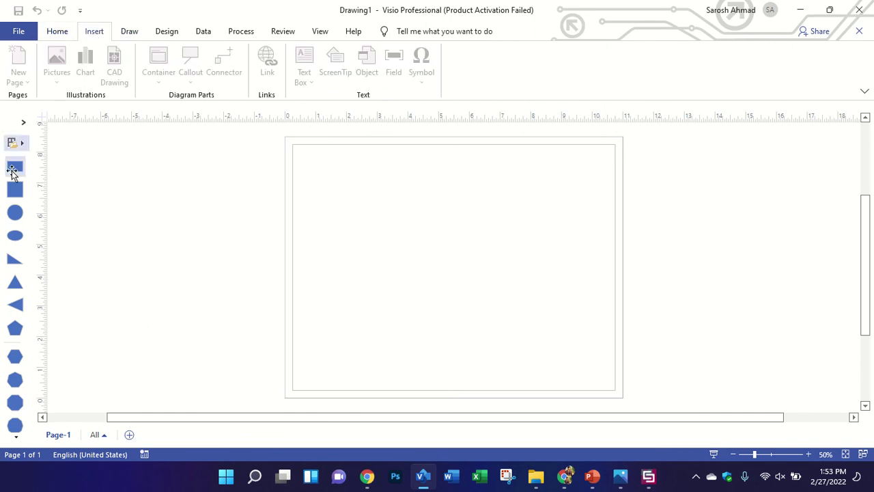
pyautogui.moveTo(15, 166); pyautogui.dragTo(483, 268)
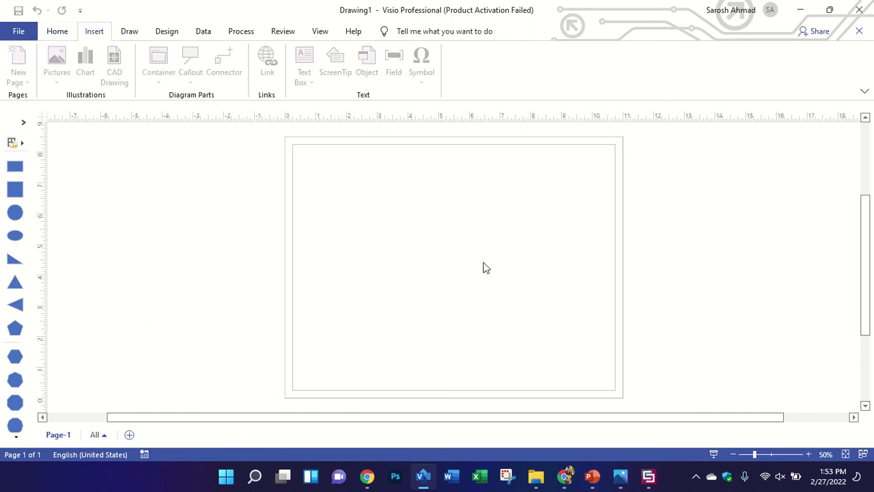
# Switch to CST Studio Suite and examine the patch antenna's front view and the transient simulation progress.
pyautogui.click(648, 476)
pyautogui.scroll(3, 355, 198)
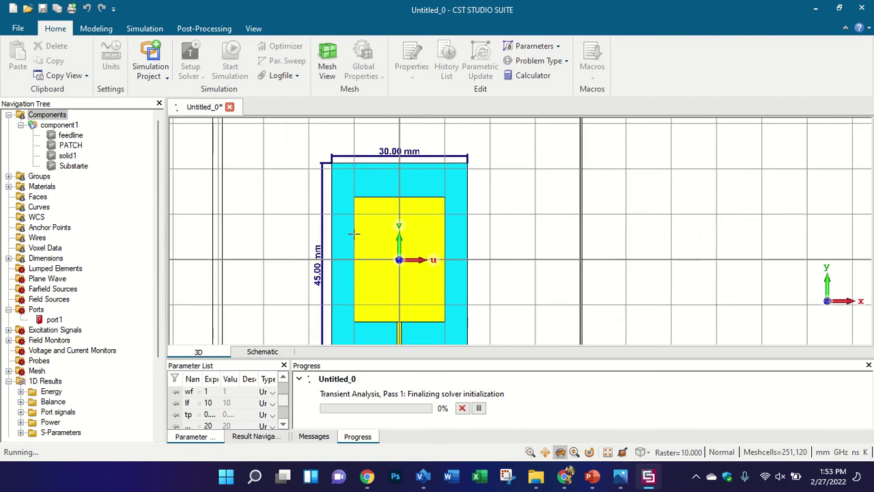
pyautogui.scroll(-2, 362, 226)
pyautogui.scroll(3, 365, 230)
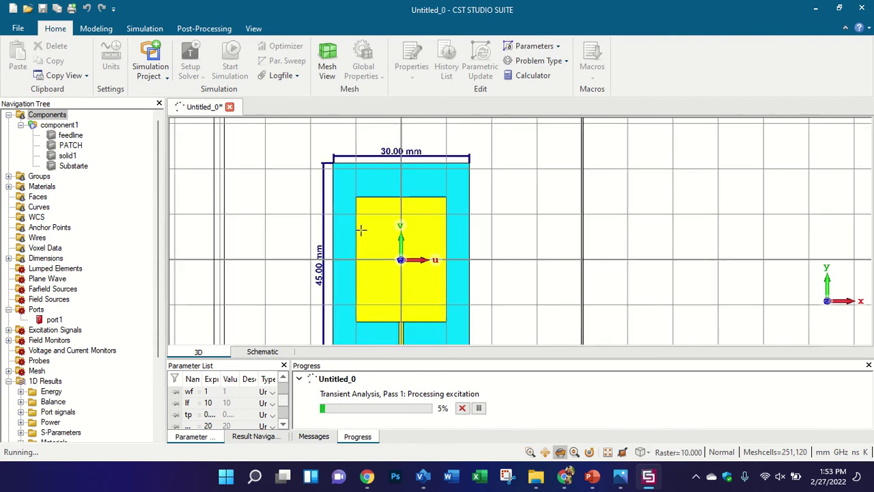
pyautogui.scroll(-3, 361, 228)
pyautogui.scroll(2, 357, 247)
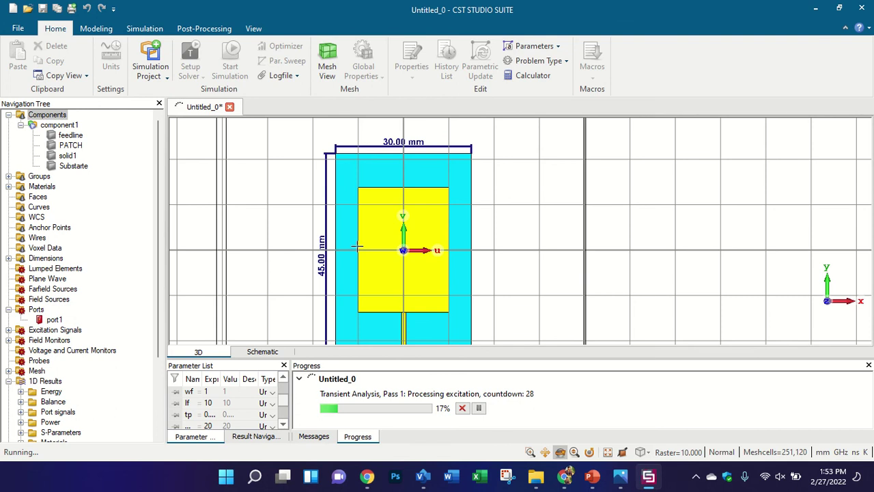
pyautogui.scroll(-2, 356, 248)
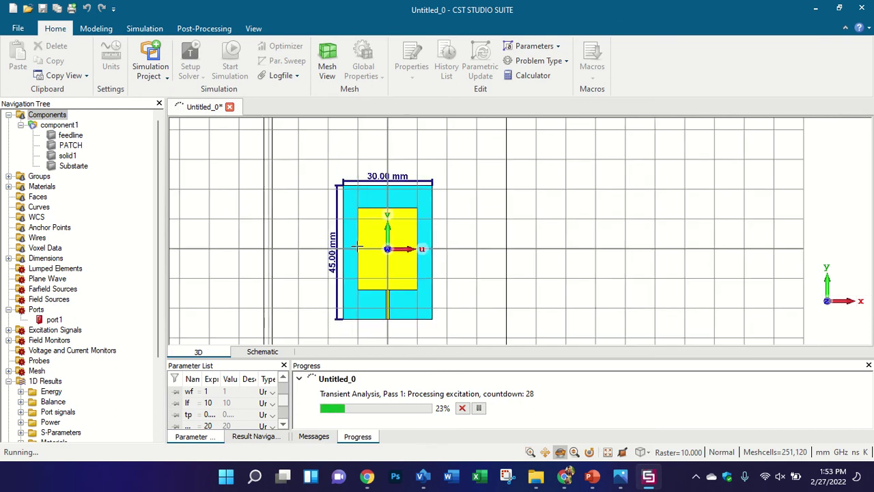
pyautogui.scroll(2, 357, 247)
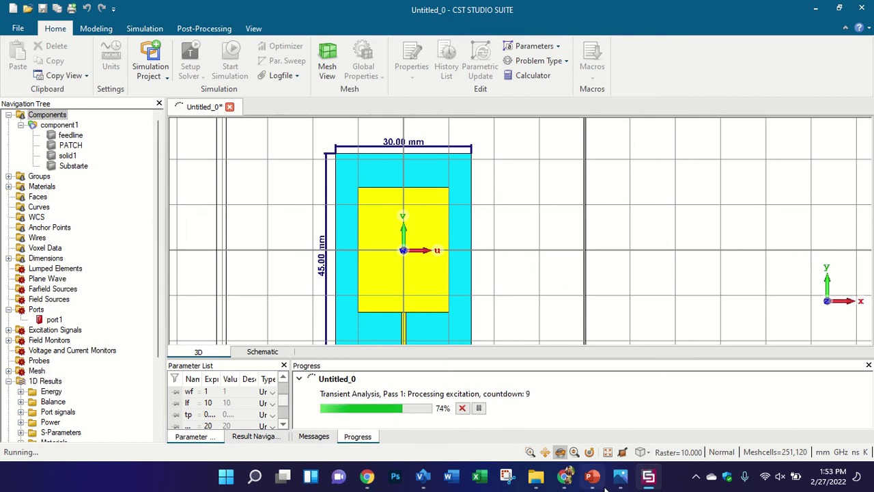
# Switch to Visio and try again to place a rectangle on the blank drawing page.
pyautogui.moveTo(423, 477)
pyautogui.click(382, 403)
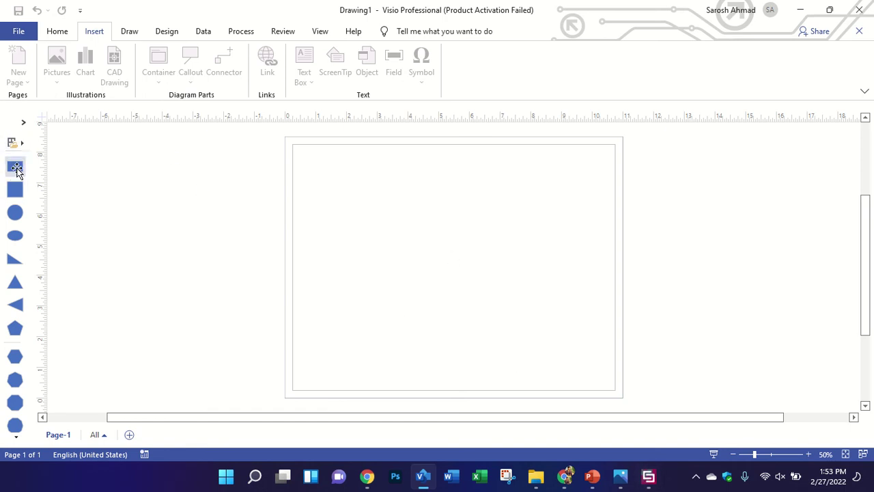
pyautogui.moveTo(437, 224); pyautogui.dragTo(480, 283)
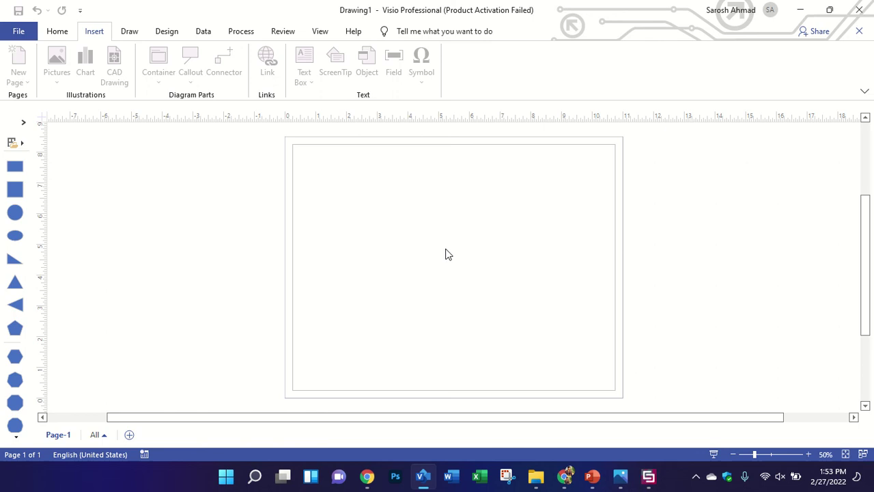
# Switch to PowerPoint, add a new slide after slide 7 and delete its title and text placeholders.
pyautogui.click(593, 476)
pyautogui.rightClick(102, 403)
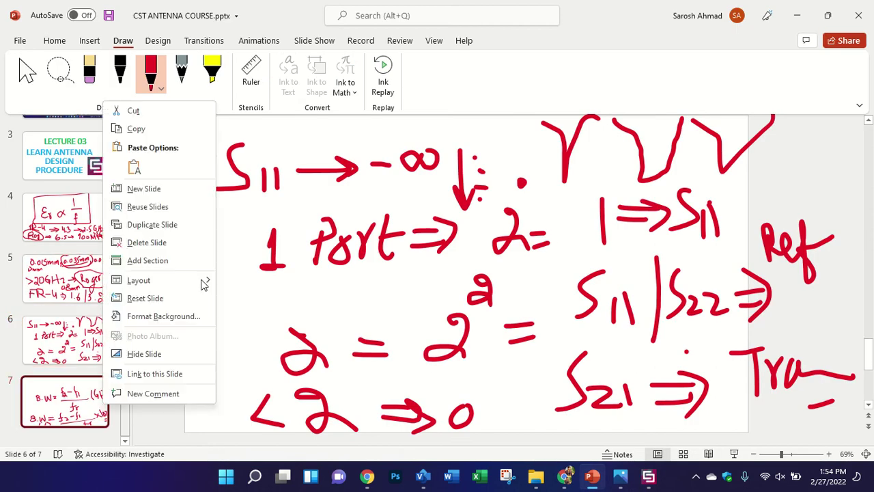
pyautogui.click(145, 189)
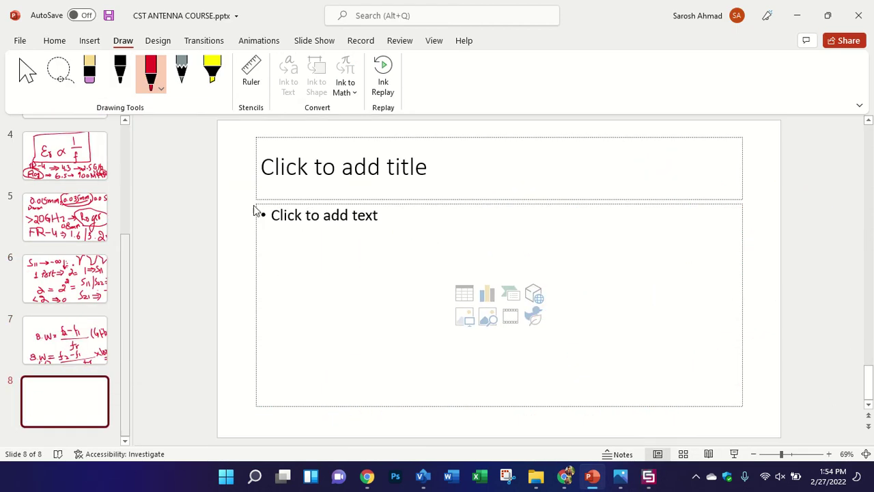
pyautogui.press('Escape')
pyautogui.hotkey('ctrl', 'a')
pyautogui.press('Delete')
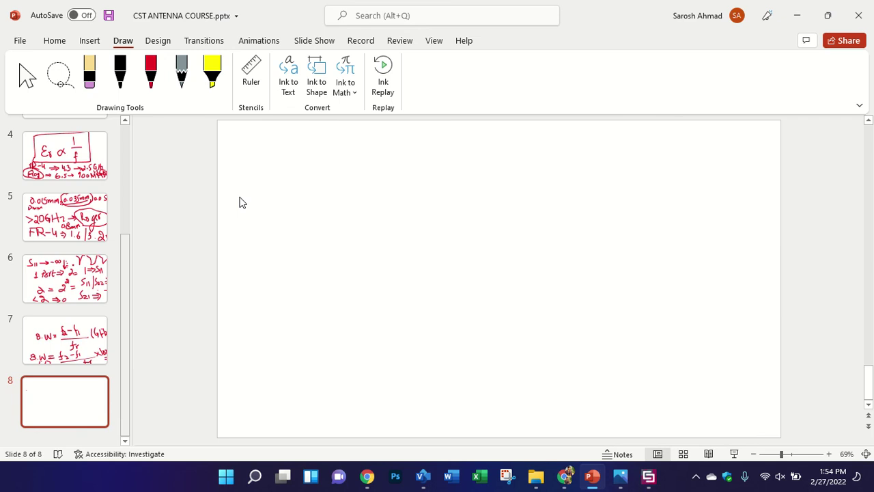
# Draw a rectangle about 3.46" wide and 4.21" high on the blank slide 8.
pyautogui.click(90, 41)
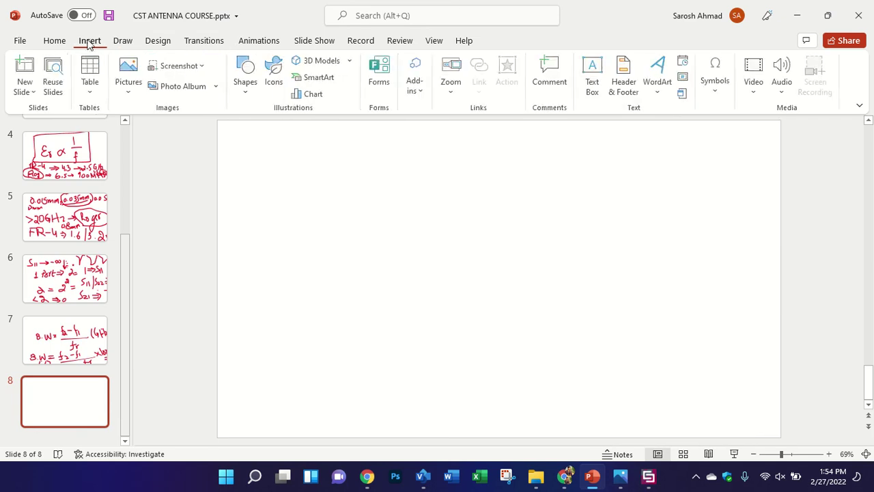
pyautogui.click(247, 73)
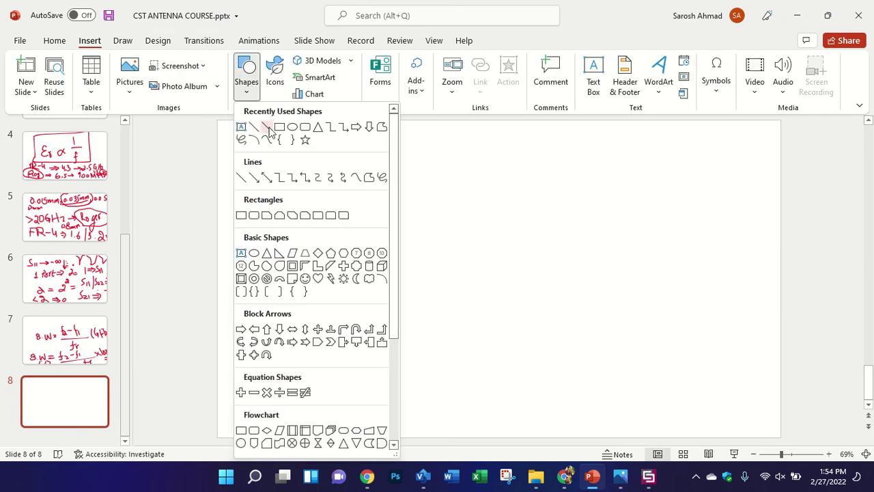
pyautogui.click(272, 127)
pyautogui.moveTo(309, 182)
pyautogui.mouseDown()
pyautogui.moveTo(410, 286)
pyautogui.moveTo(455, 360)
pyautogui.mouseUp()
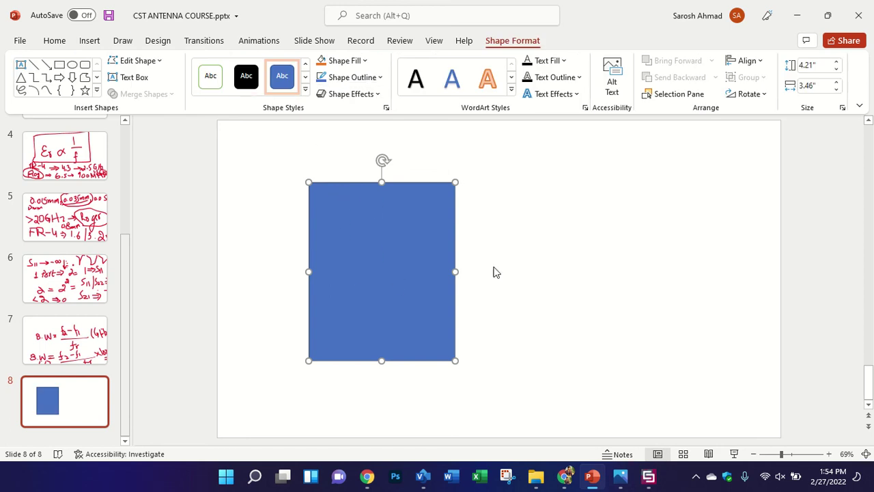
# Delete the blue rectangle from slide 8.
pyautogui.click(564, 266)
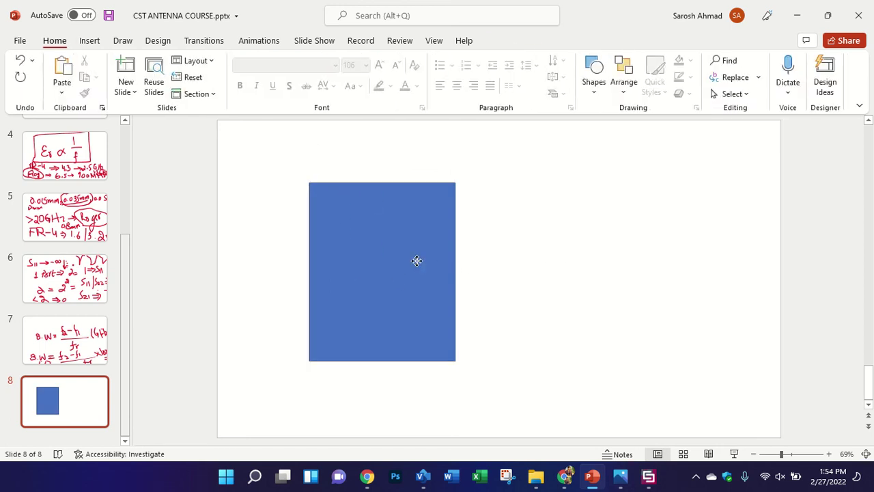
pyautogui.click(418, 226)
pyautogui.press('Delete')
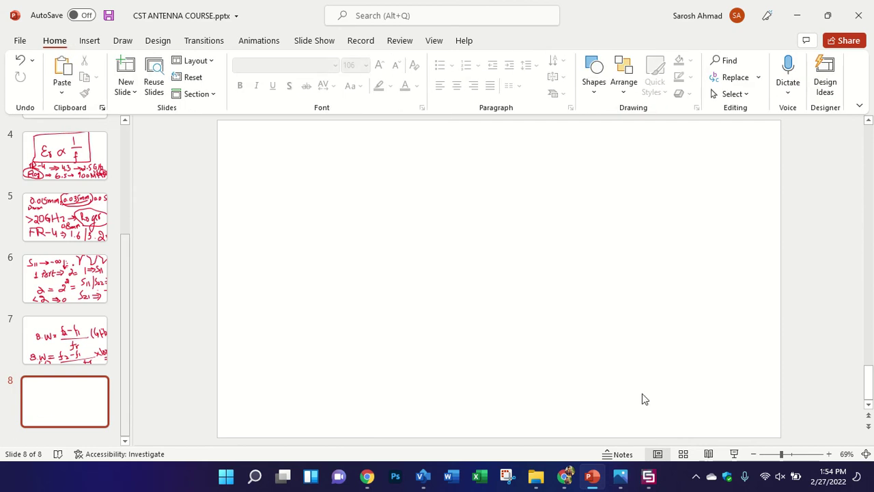
# Switch to CST Studio Suite, show the antenna in a tilted perspective view and select component1.
pyautogui.click(648, 476)
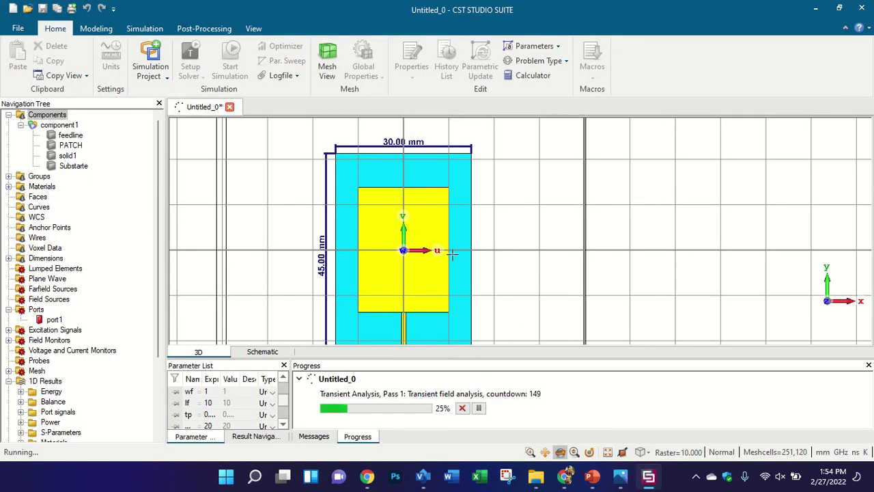
pyautogui.moveTo(412, 278); pyautogui.dragTo(549, 182)
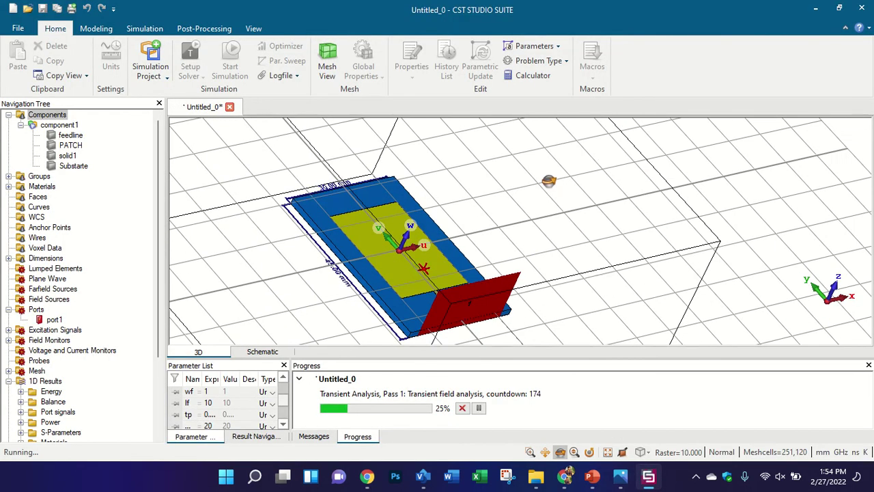
pyautogui.scroll(-2, 507, 184)
pyautogui.scroll(2, 499, 214)
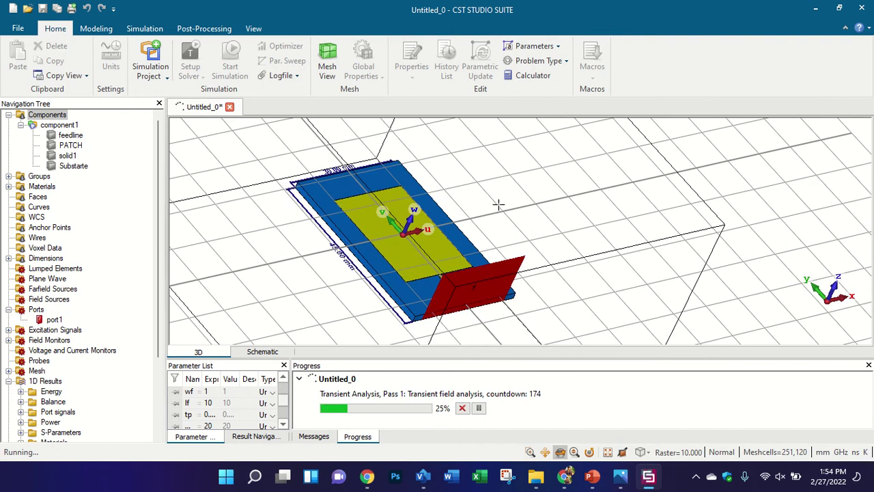
pyautogui.click(43, 126)
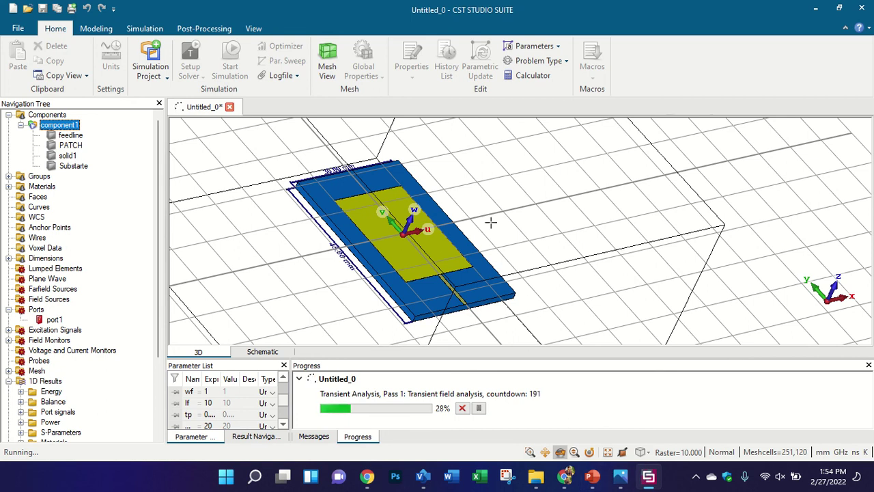
# Examine the patch antenna's substrate corner and edge thickness up close, and the whole antenna in perspective.
pyautogui.scroll(2, 390, 252)
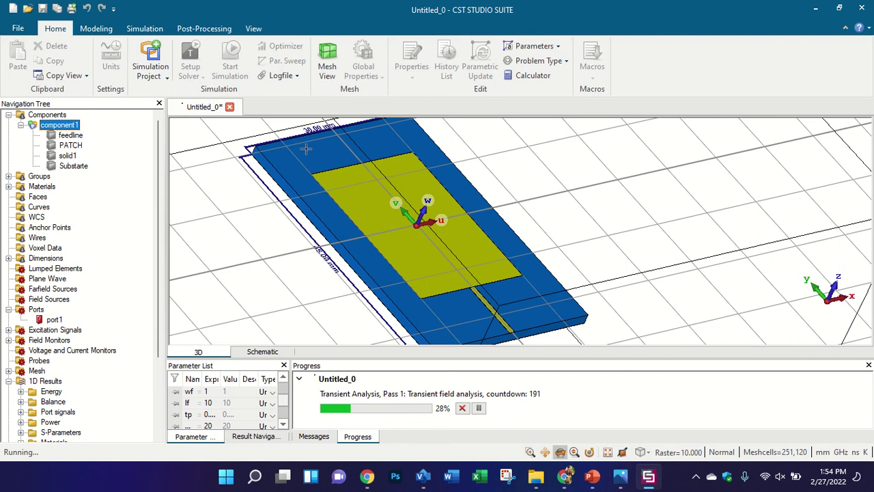
pyautogui.scroll(-3, 301, 152)
pyautogui.scroll(4, 297, 156)
pyautogui.scroll(-3, 292, 162)
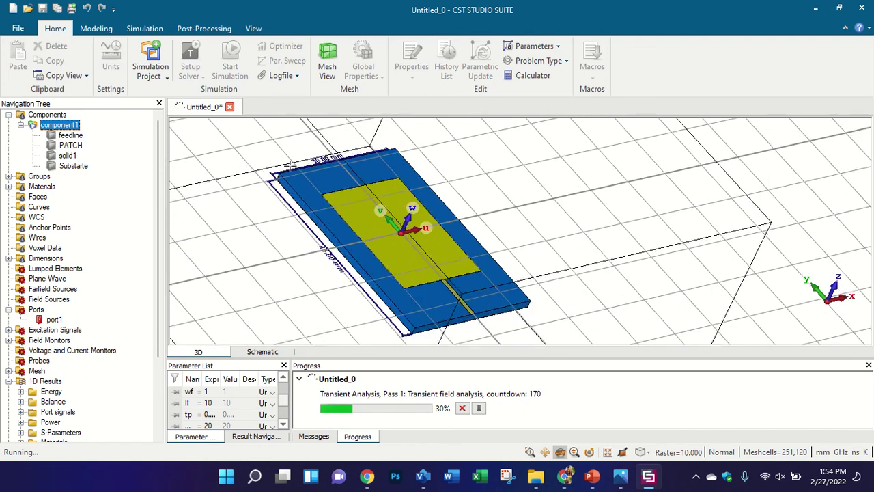
pyautogui.scroll(3, 290, 164)
pyautogui.scroll(3, 273, 191)
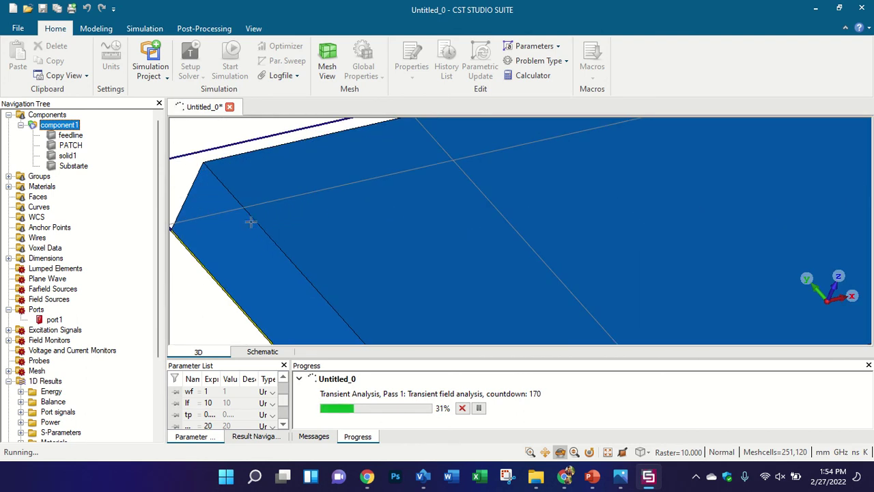
pyautogui.scroll(-5, 267, 232)
pyautogui.scroll(1, 320, 219)
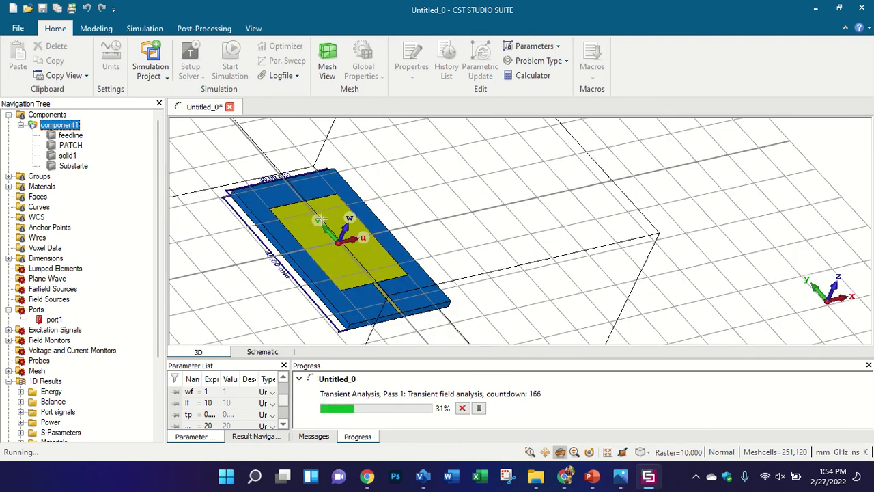
pyautogui.scroll(-3, 319, 218)
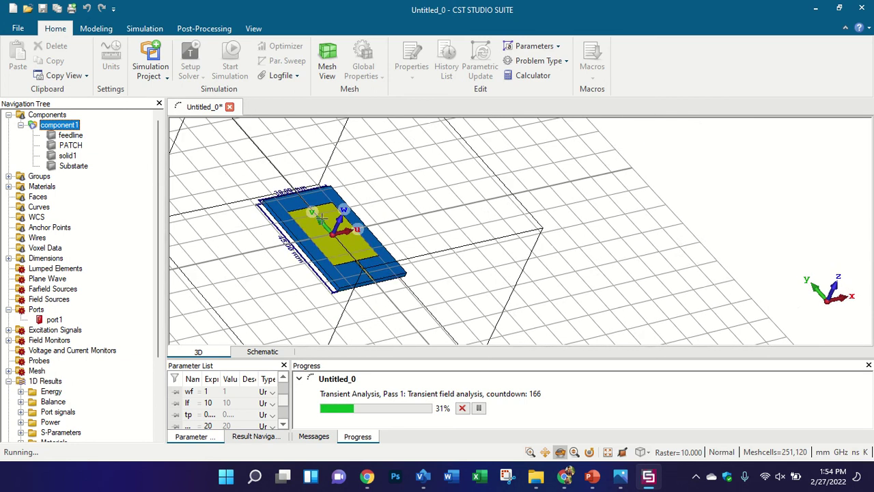
# Abort the running transient simulation and discard its results.
pyautogui.scroll(2, 321, 218)
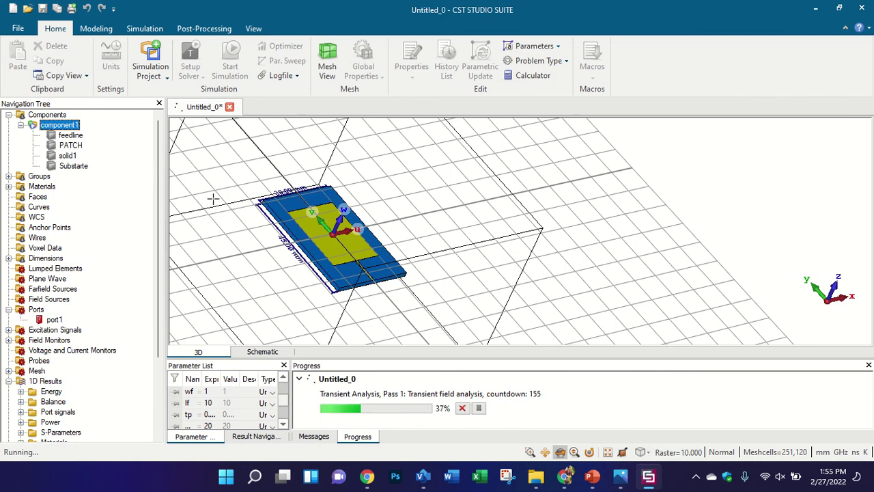
pyautogui.click(79, 167)
pyautogui.rightClick(79, 167)
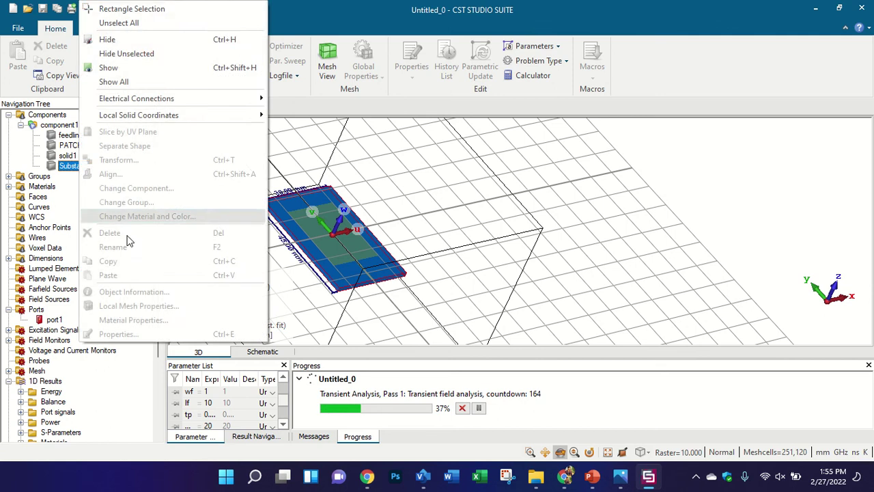
pyautogui.click(466, 294)
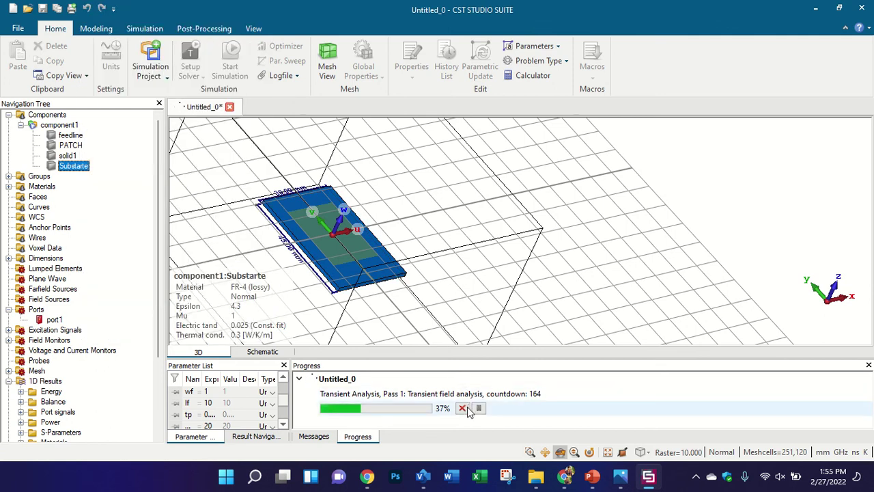
pyautogui.click(463, 413)
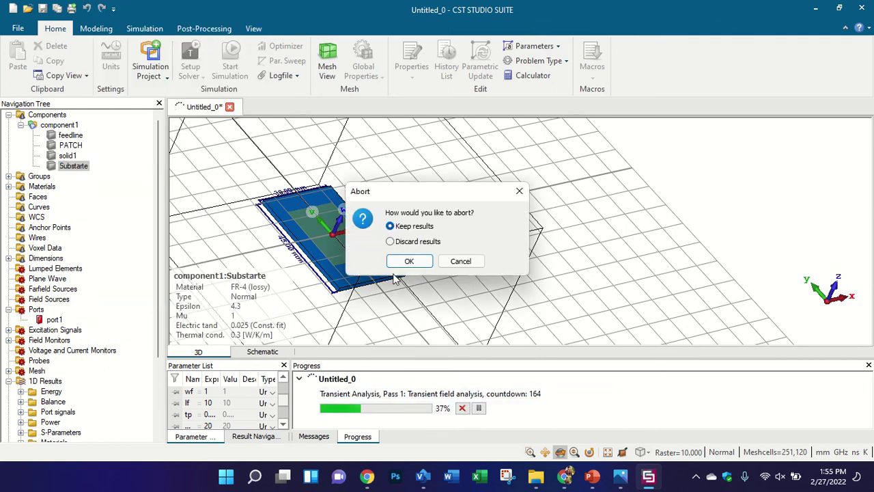
pyautogui.click(409, 246)
pyautogui.click(410, 262)
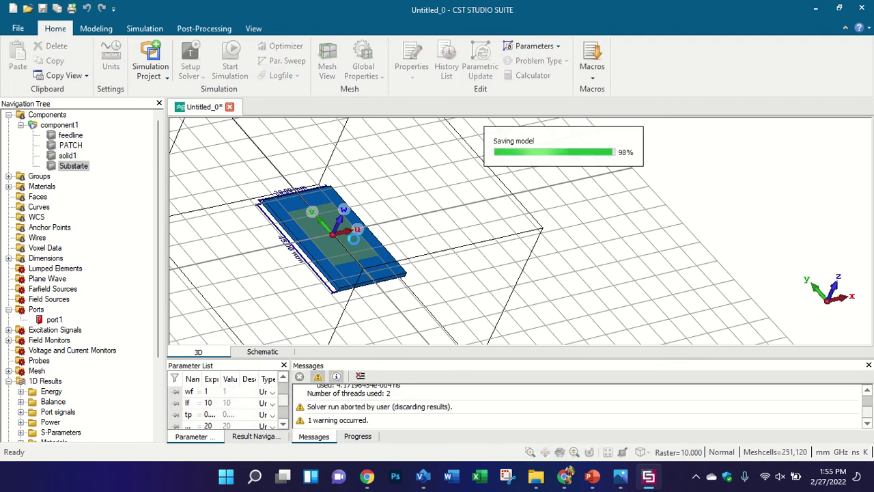
# Show the antenna in front view and hide the working plane and the bounding box.
pyautogui.moveTo(377, 201); pyautogui.dragTo(313, 217)
pyautogui.press('5')
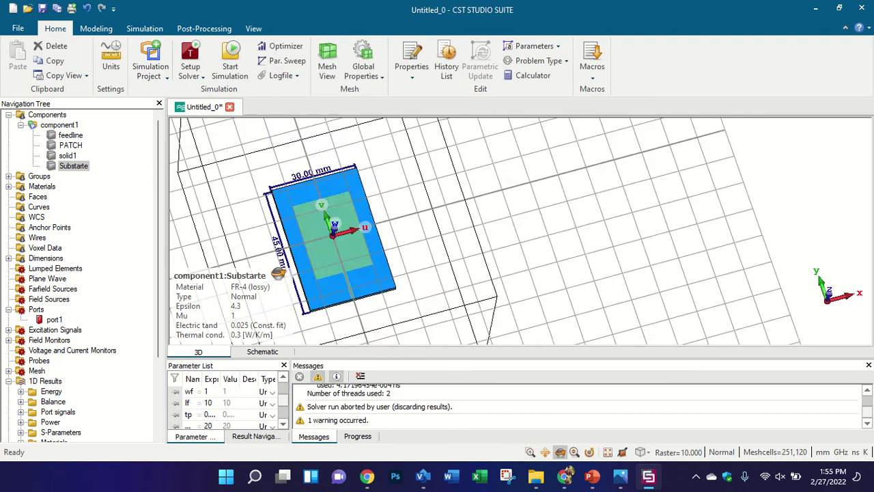
pyautogui.click(254, 28)
pyautogui.click(277, 61)
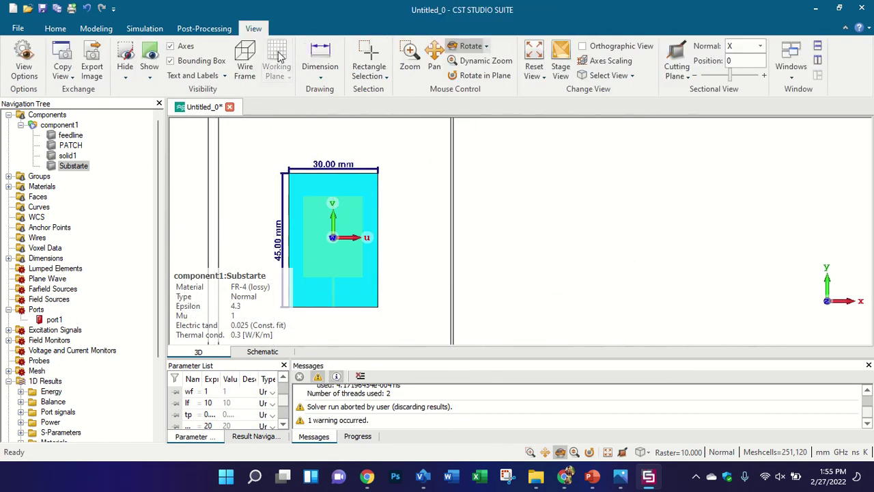
pyautogui.click(183, 60)
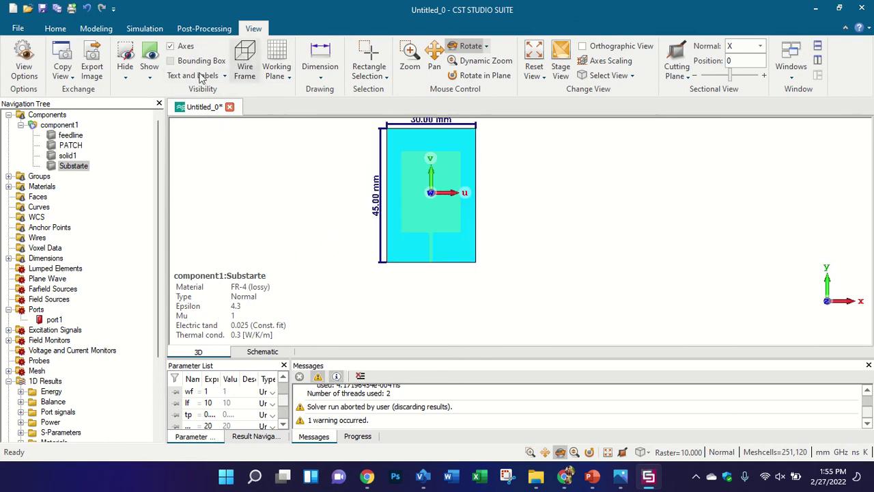
# Hide the dimension annotations around the antenna and turn off the local coordinate system.
pyautogui.click(60, 125)
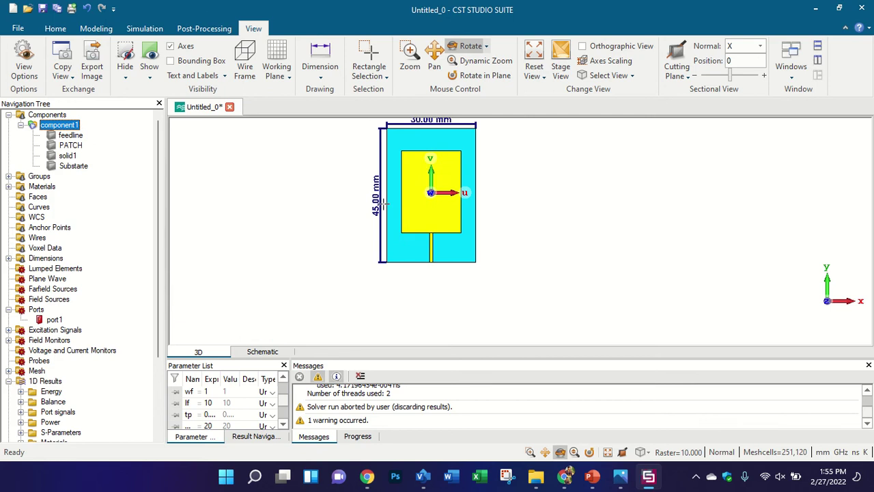
pyautogui.click(320, 71)
pyautogui.click(357, 134)
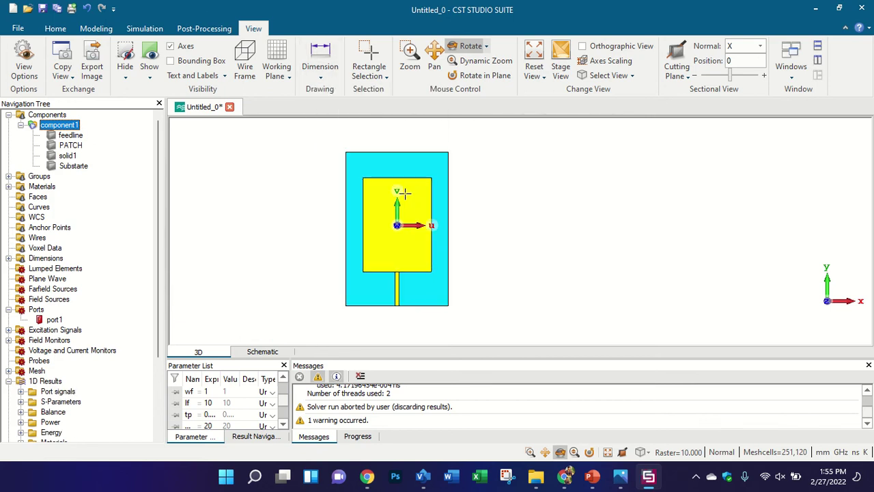
pyautogui.click(95, 28)
pyautogui.click(678, 53)
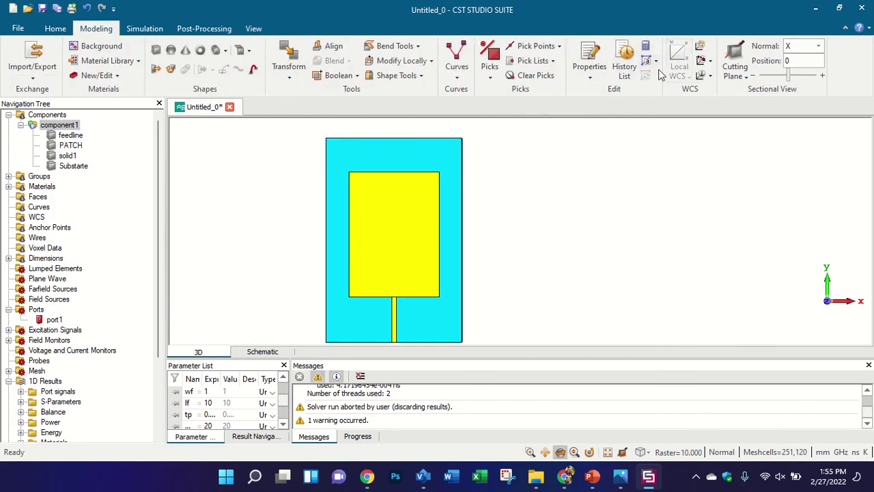
pyautogui.moveTo(373, 221); pyautogui.dragTo(382, 194)
pyautogui.press('5')
# Change the color of the Substarte solid to white and inspect the recolored antenna in a tilted perspective view.
pyautogui.rightClick(70, 169)
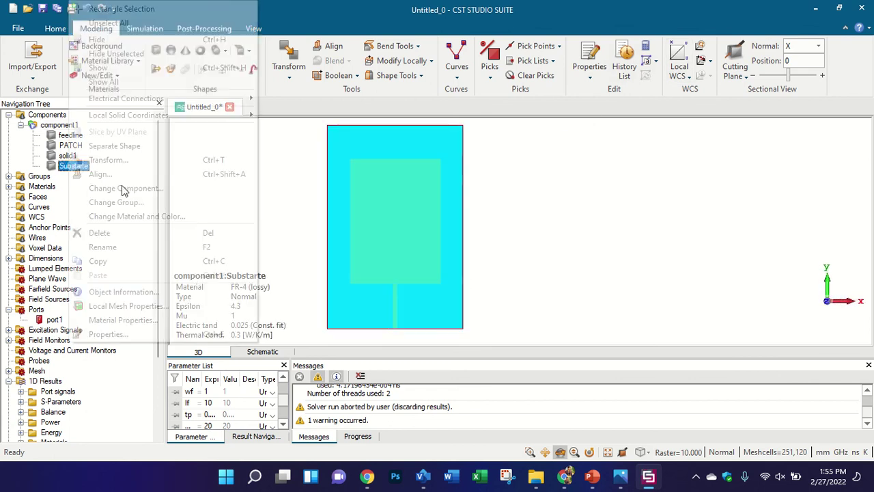
pyautogui.click(156, 227)
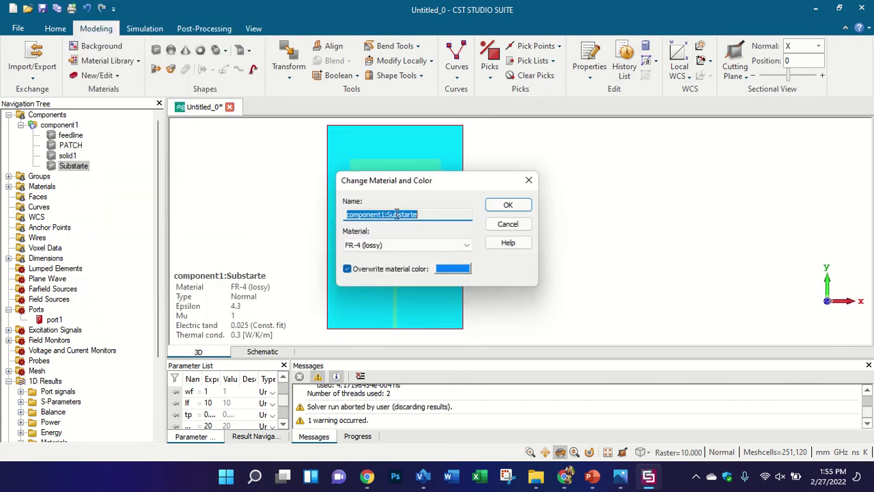
pyautogui.click(460, 271)
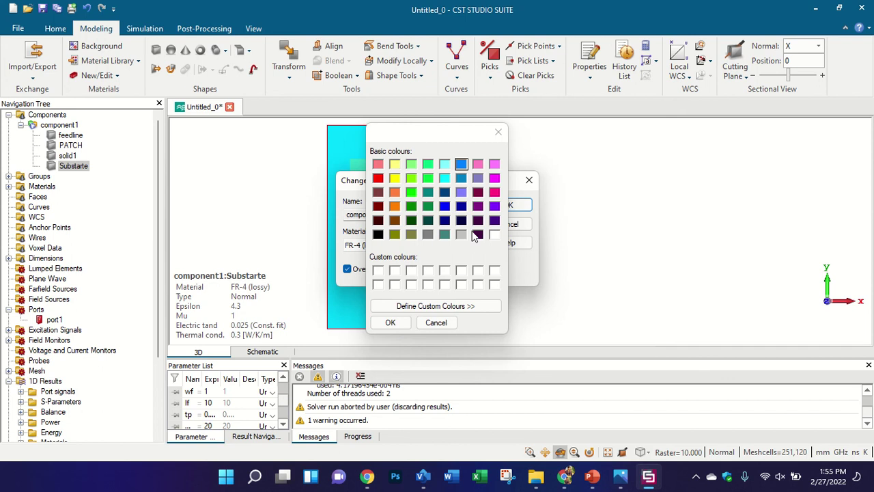
pyautogui.click(495, 235)
pyautogui.click(390, 322)
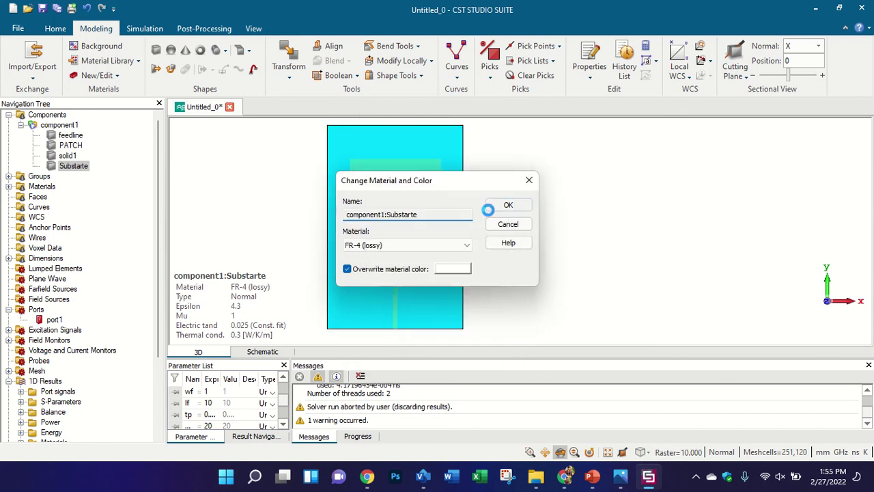
pyautogui.click(506, 206)
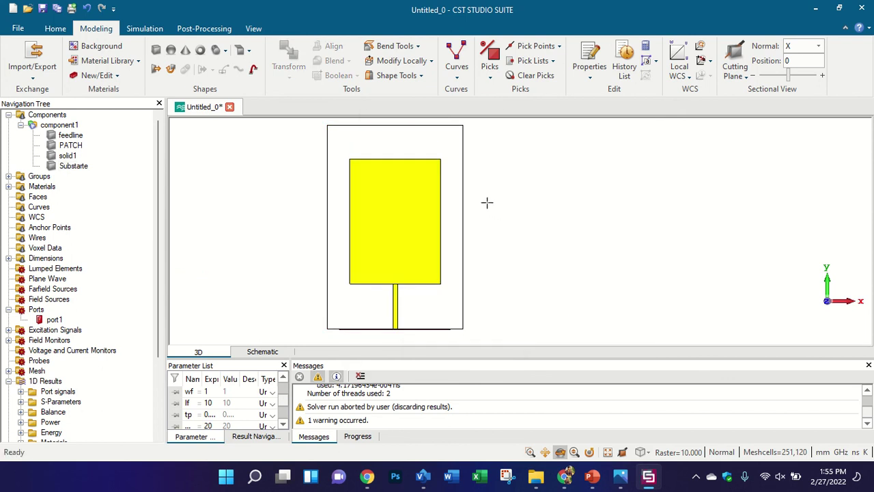
pyautogui.click(55, 125)
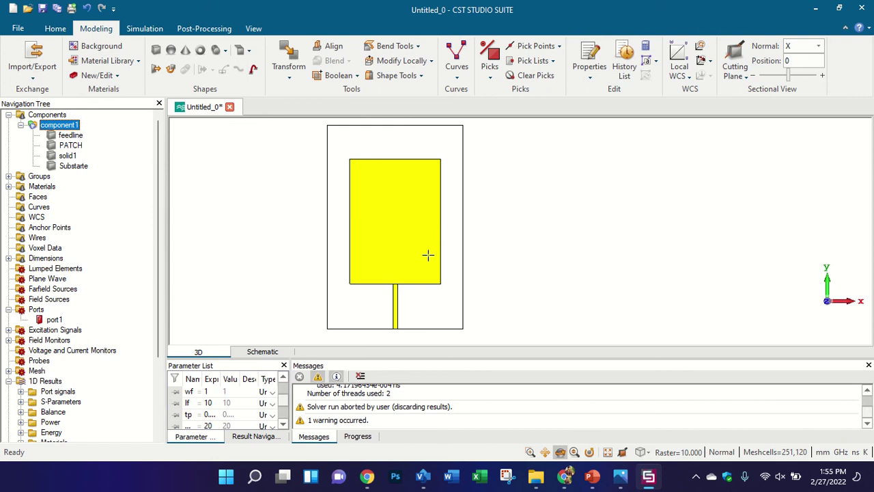
pyautogui.moveTo(428, 256); pyautogui.dragTo(471, 181)
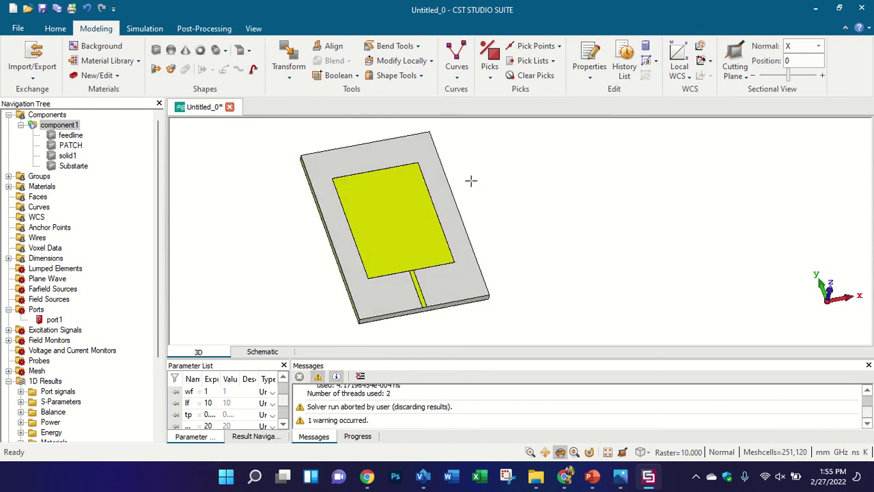
pyautogui.press('space')
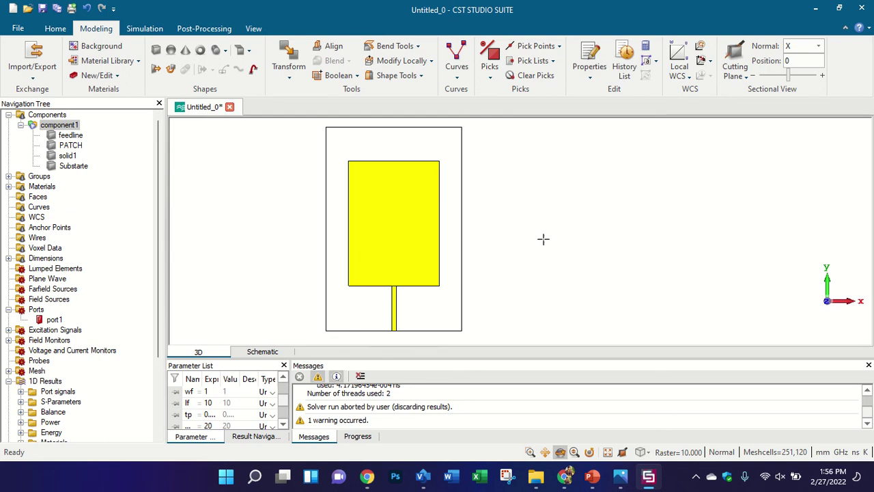
pyautogui.moveTo(543, 238); pyautogui.dragTo(656, 170)
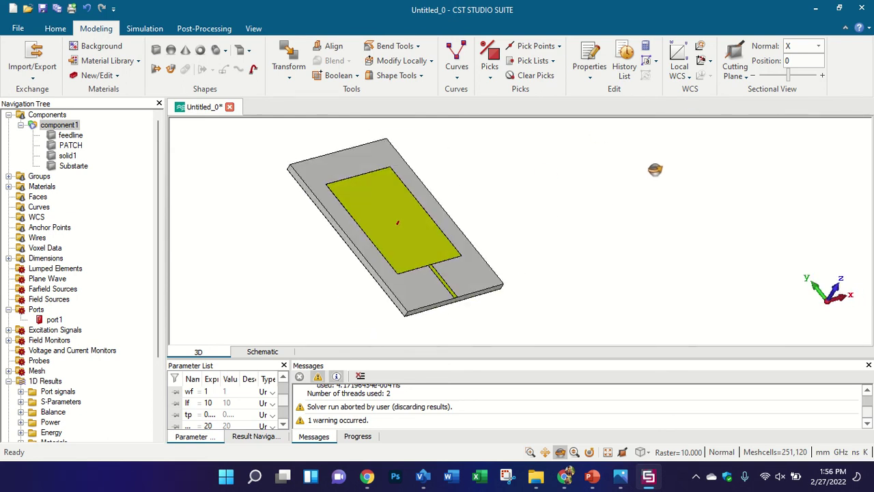
# Switch to File Explorer and open HINDAWI-7594587.pdf from the Downloads folder.
pyautogui.click(602, 481)
pyautogui.click(604, 483)
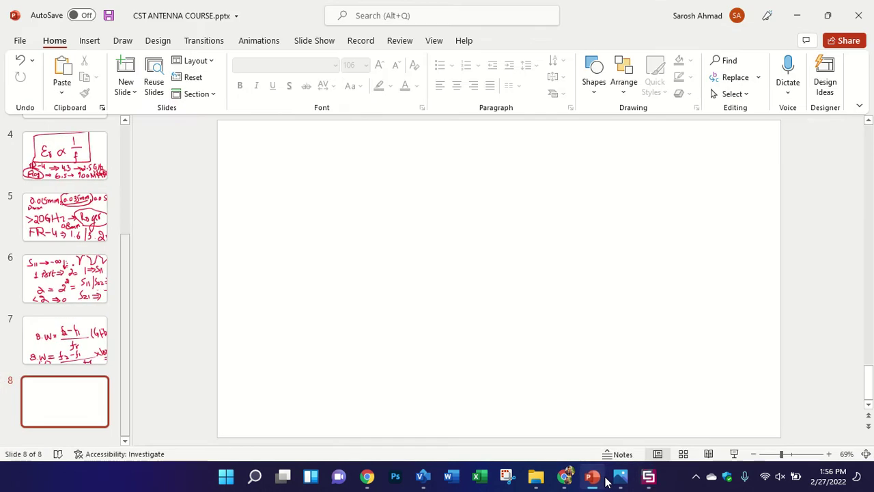
pyautogui.click(606, 479)
pyautogui.click(541, 479)
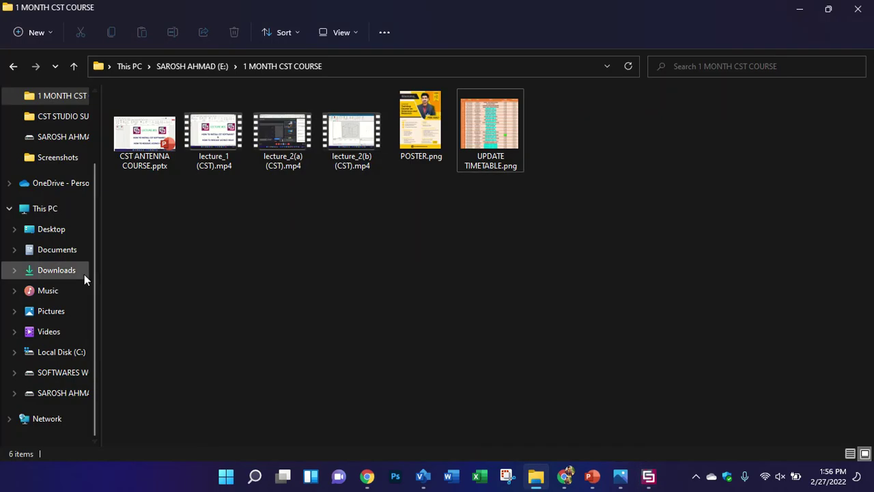
pyautogui.click(64, 274)
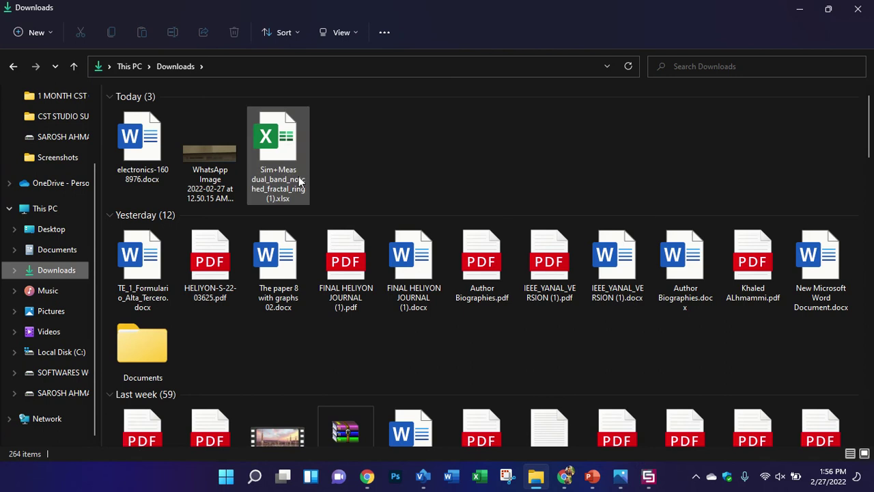
pyautogui.click(299, 180)
pyautogui.press('h')
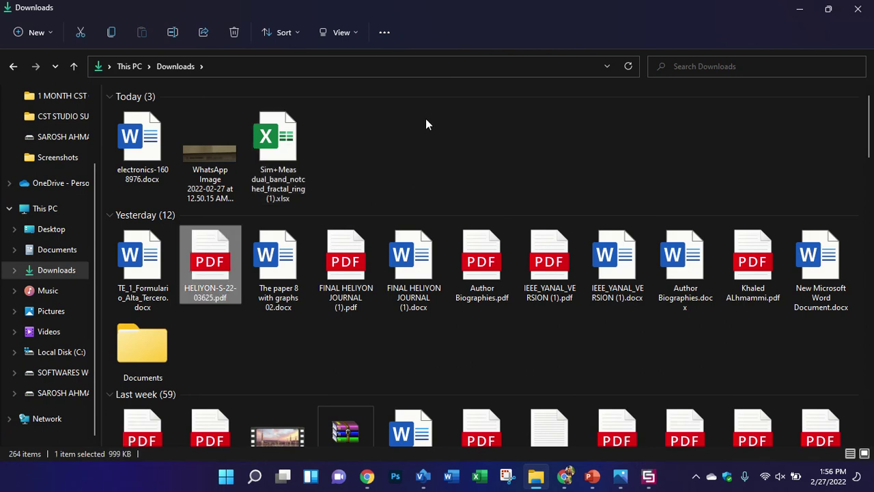
pyautogui.press('h')
pyautogui.press('h')
pyautogui.press('h')
pyautogui.press('h')
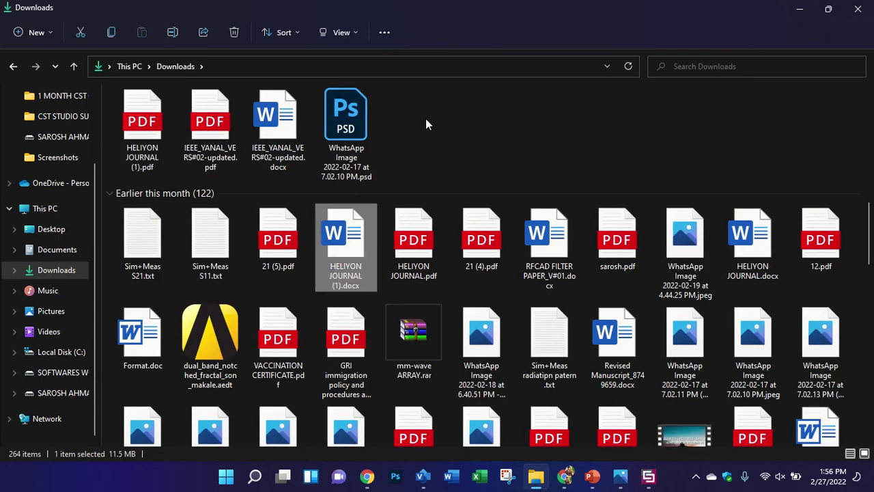
pyautogui.press('h')
pyautogui.press('h')
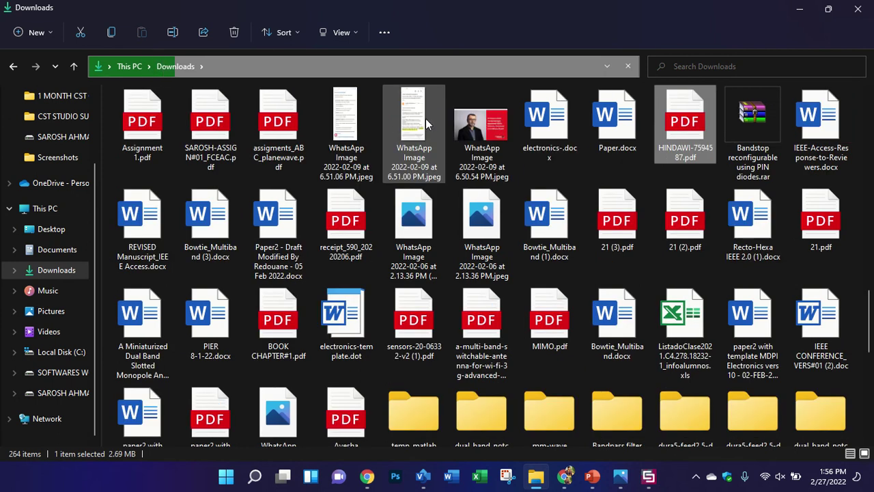
pyautogui.press('Return')
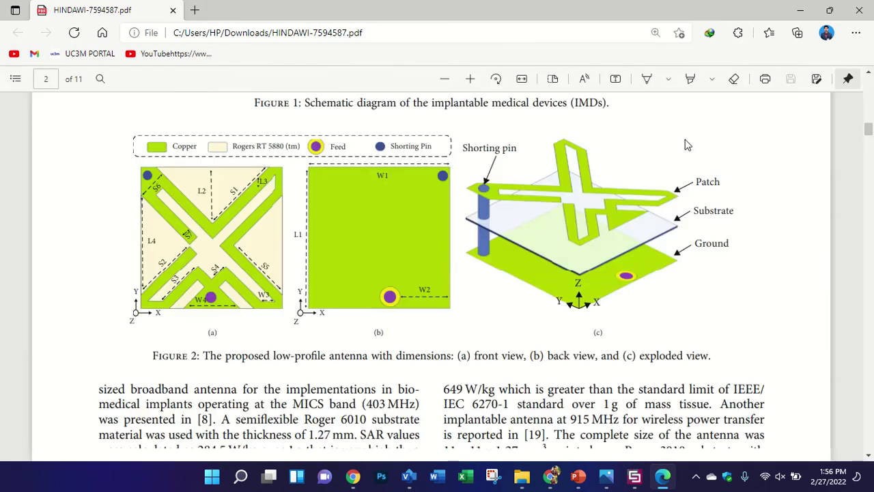
# Examine Figure 2 on page 2 of the paper, including the exploded, front and back views of the antenna.
pyautogui.scroll(5, 683, 157)
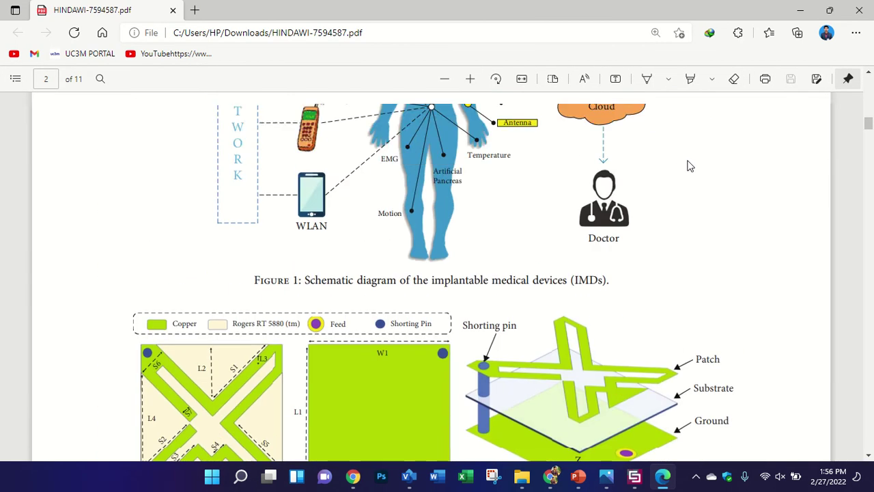
pyautogui.scroll(-1, 697, 161)
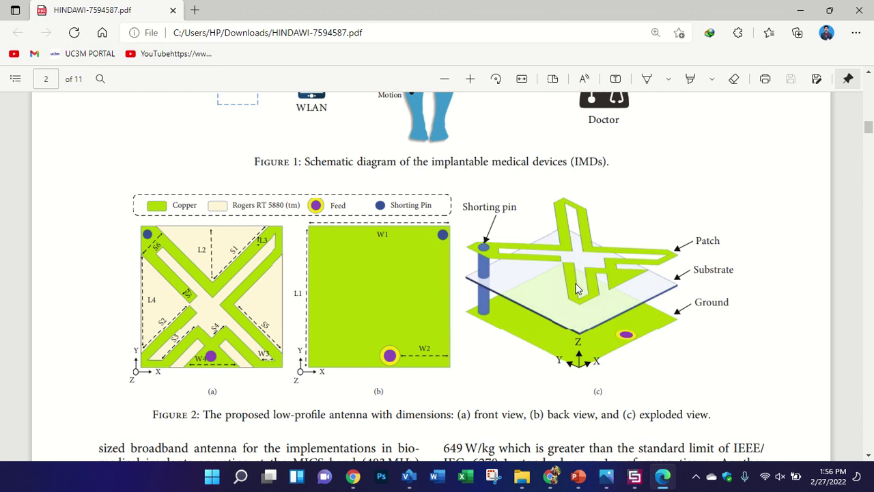
pyautogui.moveTo(564, 6)
pyautogui.keyDown('ctrl'); pyautogui.scroll(4, 660, 299); pyautogui.keyUp('ctrl')
pyautogui.scroll(1, 410, 229)
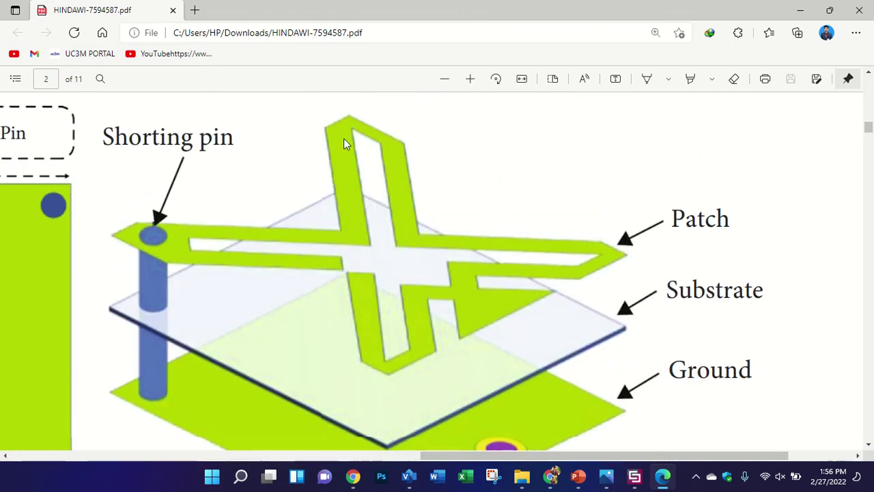
pyautogui.keyDown('ctrl'); pyautogui.scroll(-4, 509, 239); pyautogui.keyUp('ctrl')
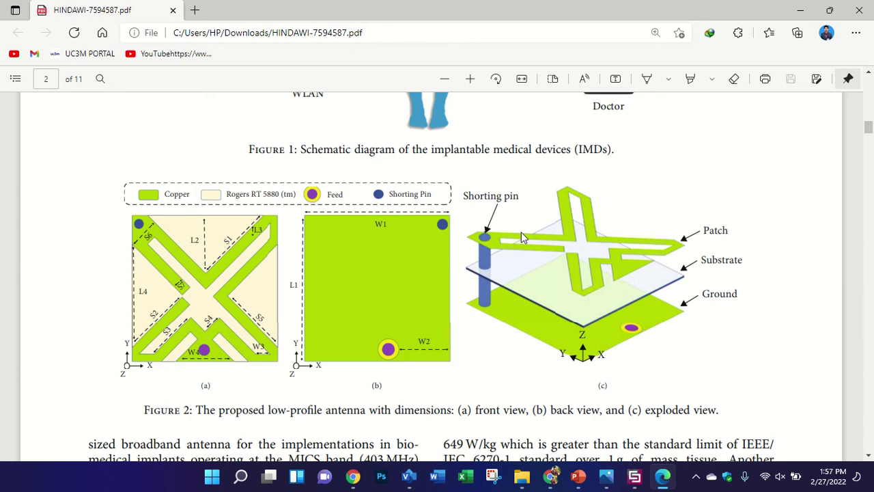
pyautogui.keyDown('ctrl'); pyautogui.scroll(-1, 517, 233); pyautogui.keyUp('ctrl')
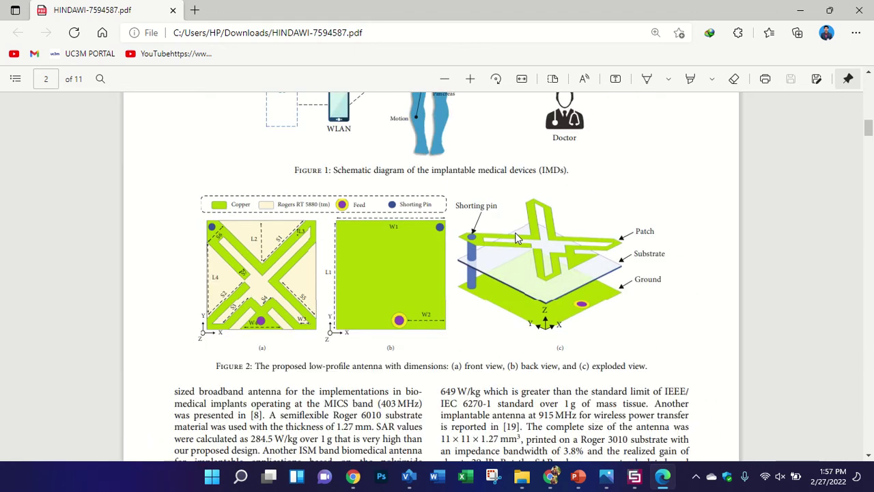
pyautogui.keyDown('ctrl'); pyautogui.scroll(2, 641, 237); pyautogui.keyUp('ctrl')
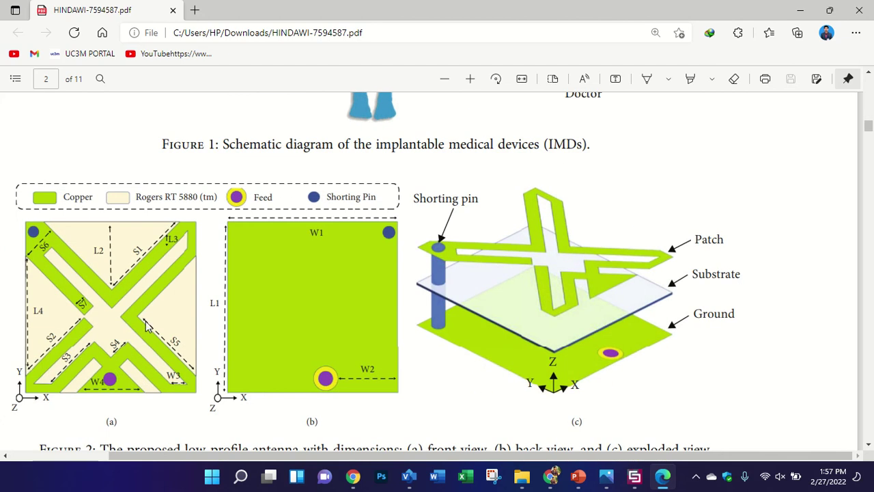
pyautogui.keyDown('ctrl'); pyautogui.scroll(2, 2, 348); pyautogui.keyUp('ctrl')
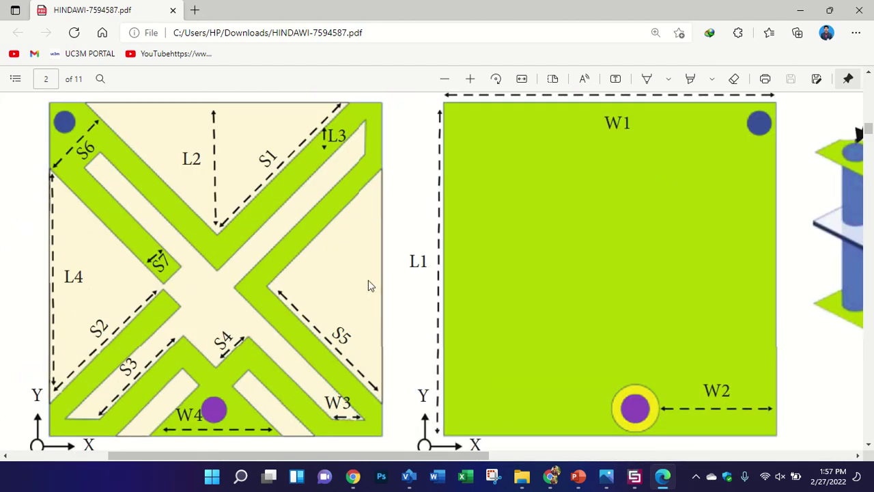
# Capture the front view of the antenna from Figure 2 as a rectangular snip with Snipping Tool.
pyautogui.click(494, 476)
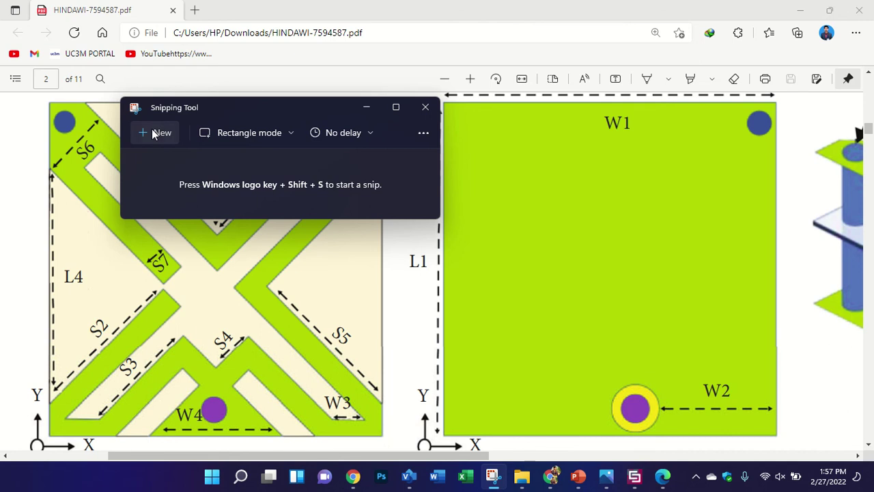
pyautogui.hotkey('ctrl', 'n')
pyautogui.moveTo(44, 100); pyautogui.dragTo(390, 440)
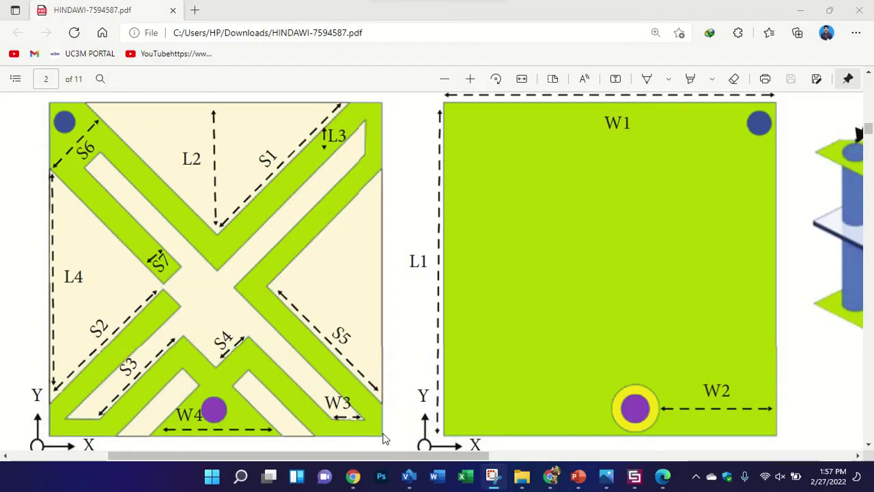
# Switch to Photos and examine the later rows of the course schedule in UPDATE TIMETABLE.png.
pyautogui.hotkey('alt', 'Tab')
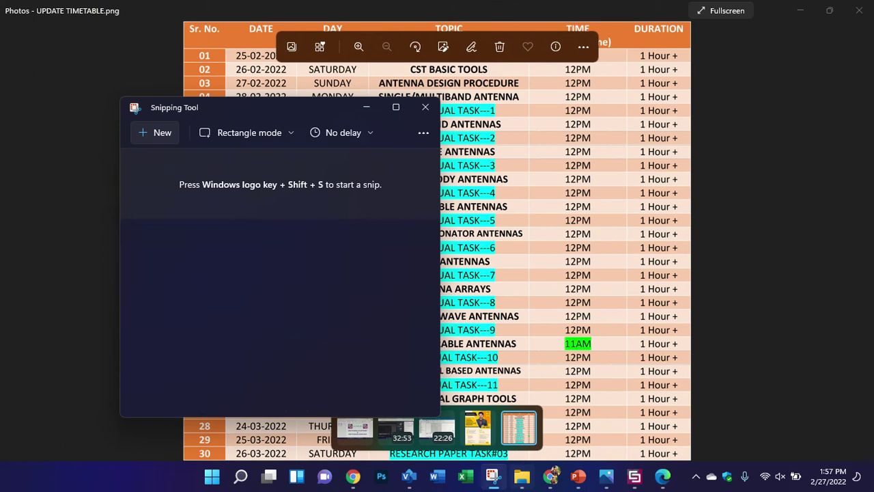
pyautogui.click(493, 476)
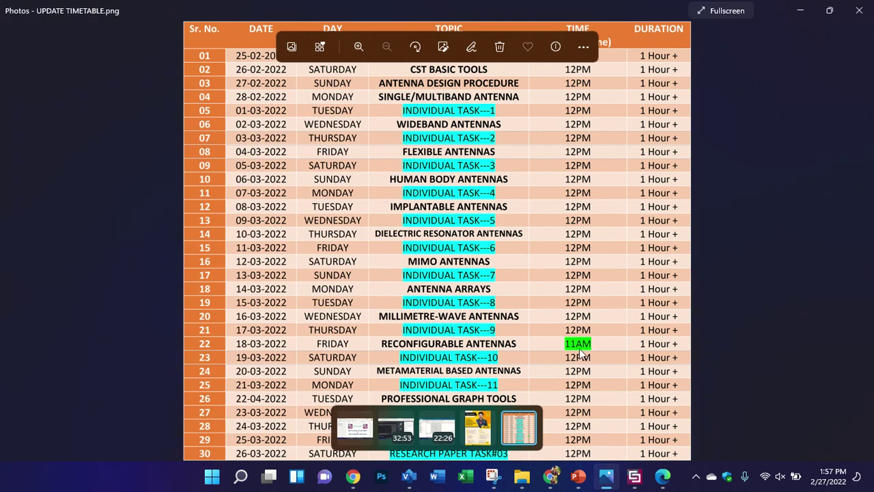
pyautogui.scroll(3, 499, 381)
pyautogui.moveTo(498, 380); pyautogui.dragTo(426, 278)
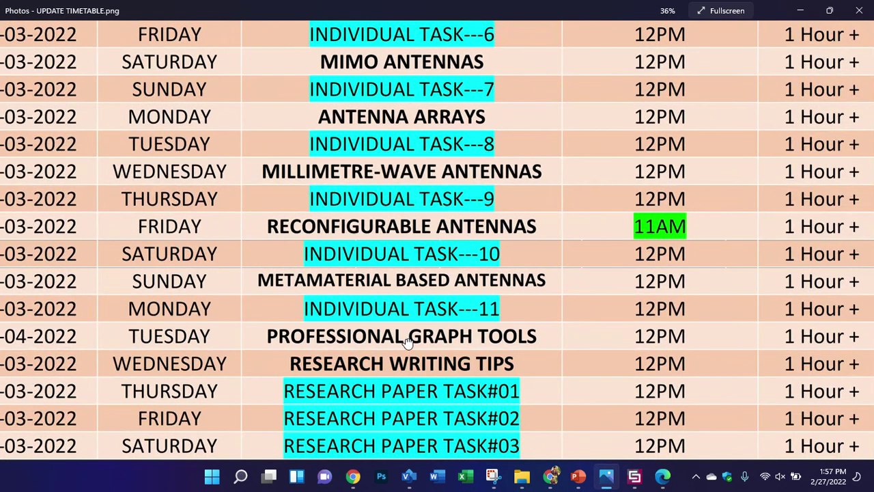
pyautogui.moveTo(409, 344); pyautogui.dragTo(652, 350)
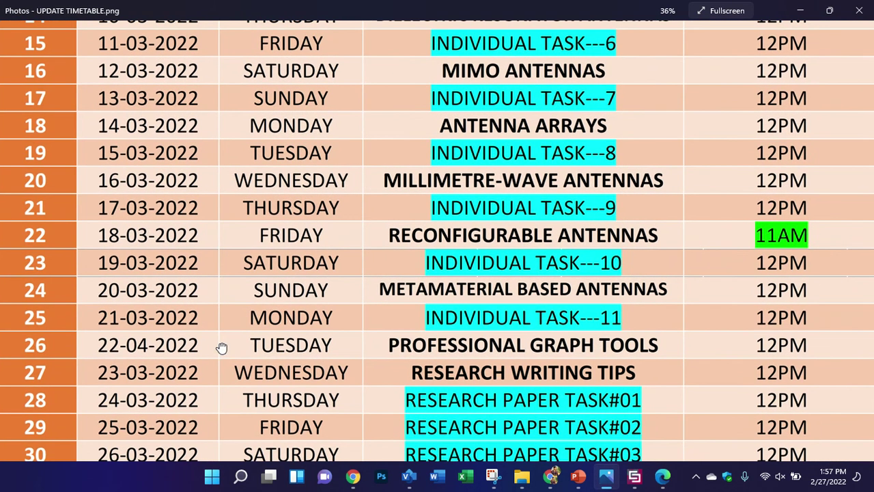
pyautogui.scroll(-3, 225, 347)
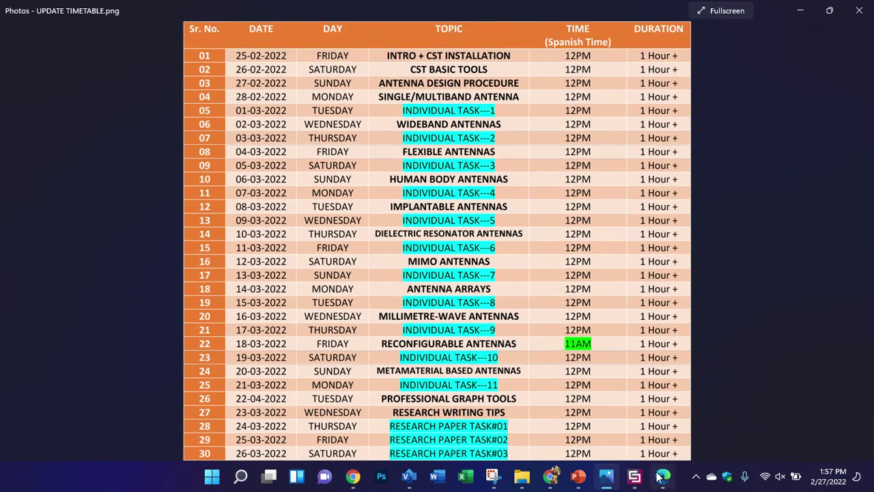
# Switch to PowerPoint and paste the captured antenna front view onto blank slide 8 of CST ANTENNA COURSE.pptx.
pyautogui.click(578, 476)
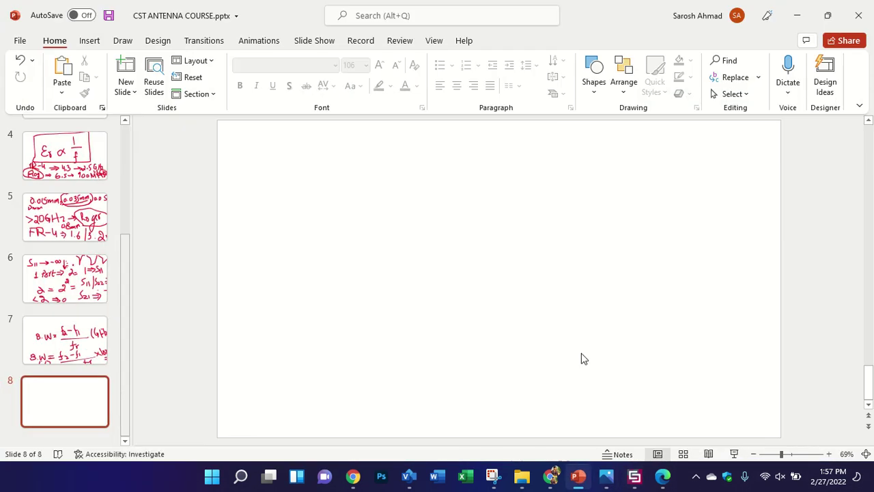
pyautogui.hotkey('ctrl', 'v')
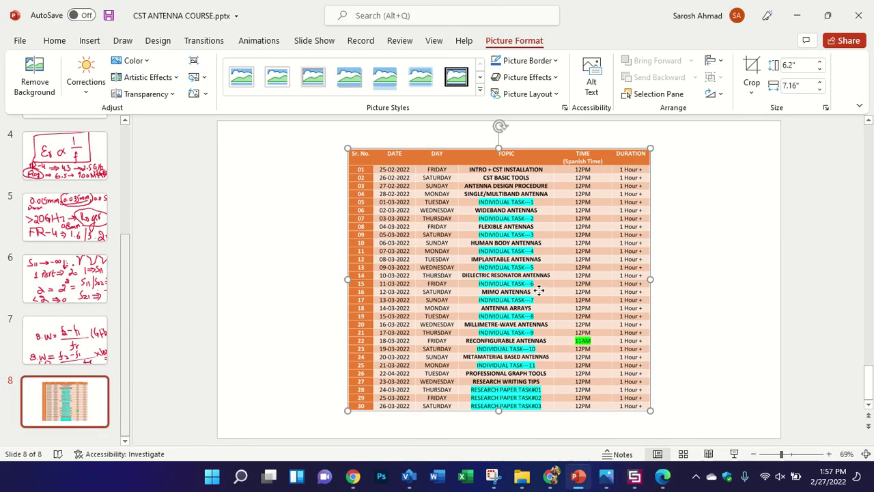
pyautogui.press('Delete')
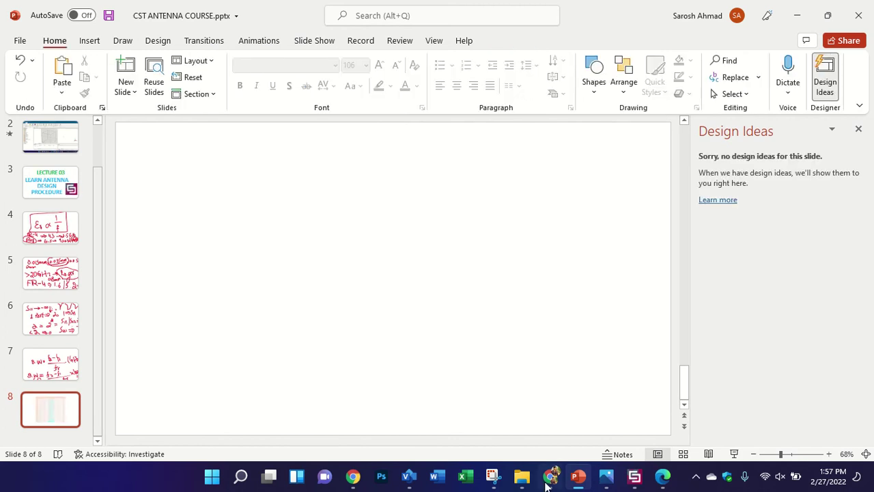
pyautogui.click(493, 476)
pyautogui.click(498, 310)
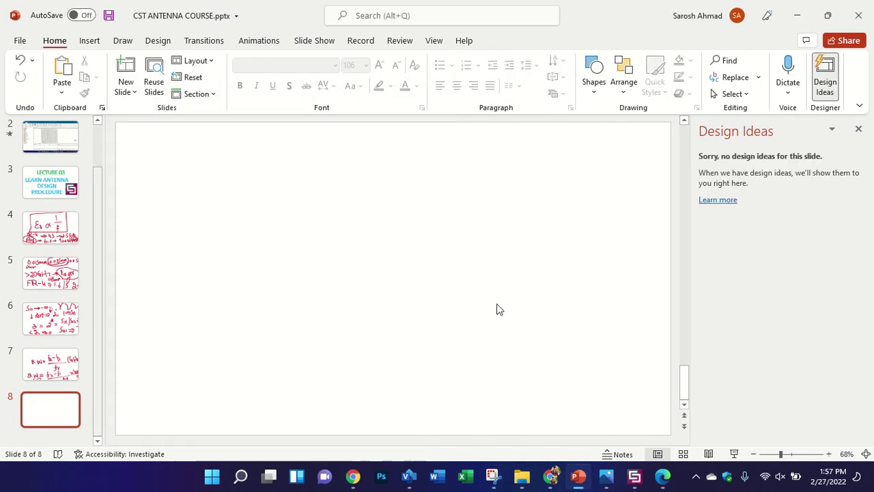
pyautogui.hotkey('ctrl', 'v')
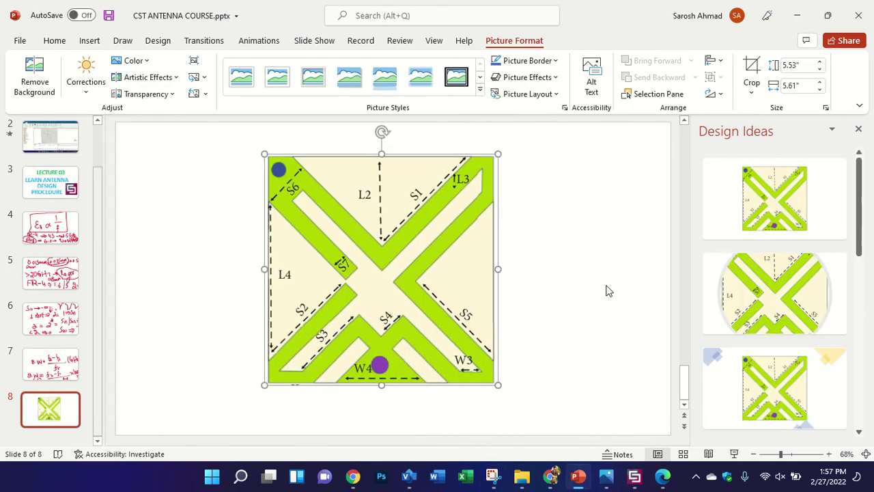
# Switch to CST Studio Suite and display the patch antenna in the front view.
pyautogui.click(635, 476)
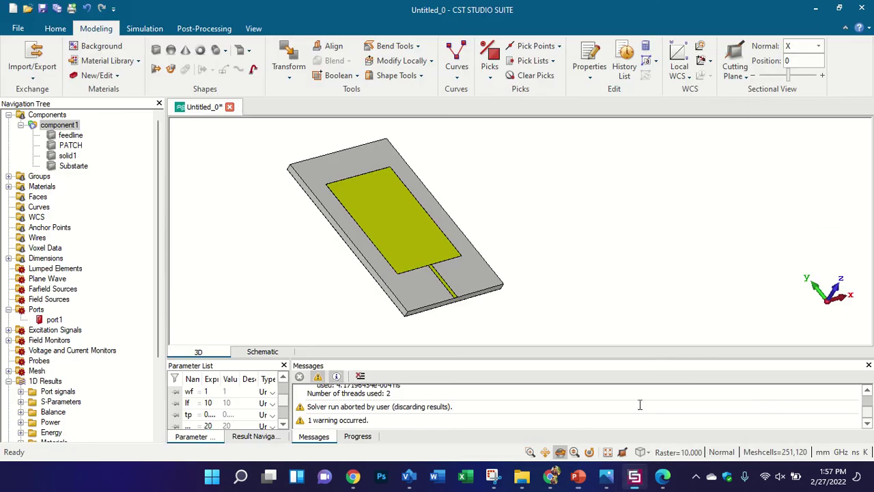
pyautogui.hotkey('ctrl', 'f')
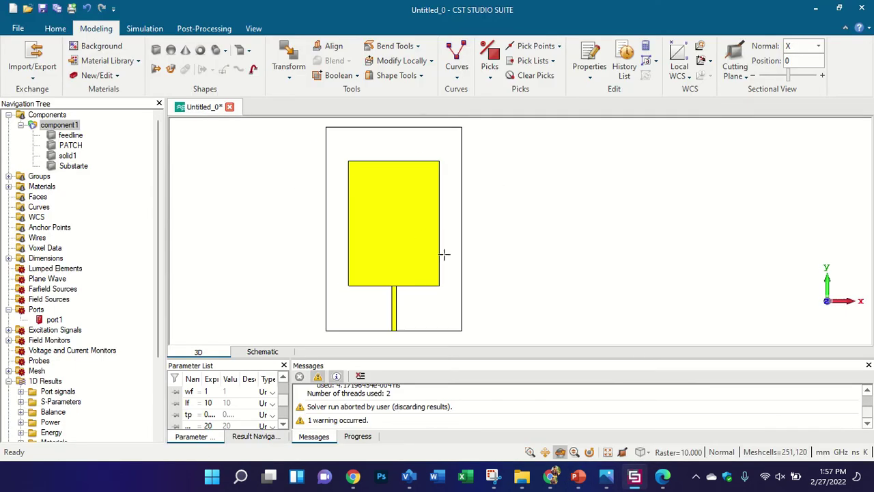
# Inspect the advanced topics and research paper tasks in the Photos timetable and return to CST Studio Suite.
pyautogui.click(605, 476)
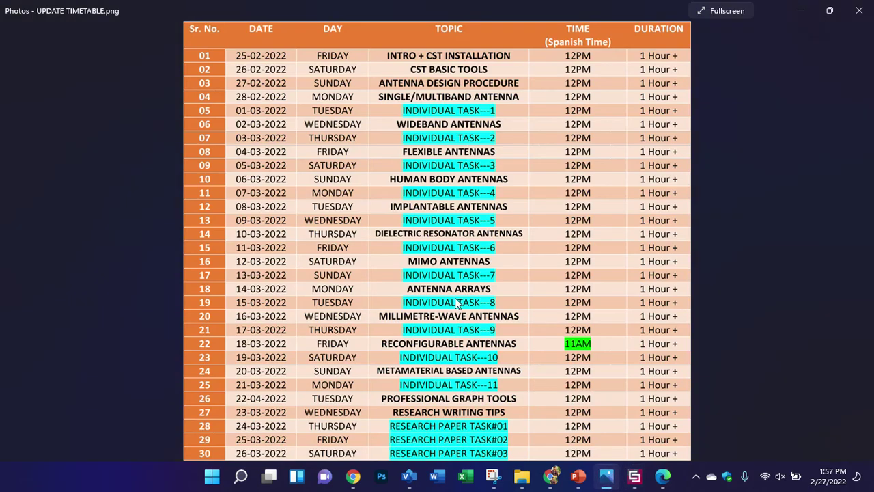
pyautogui.scroll(5, 467, 388)
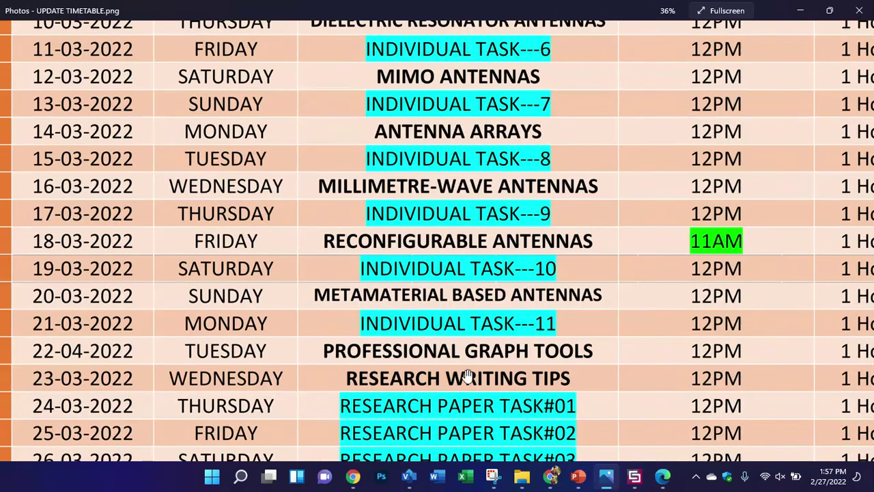
pyautogui.scroll(-5, 481, 347)
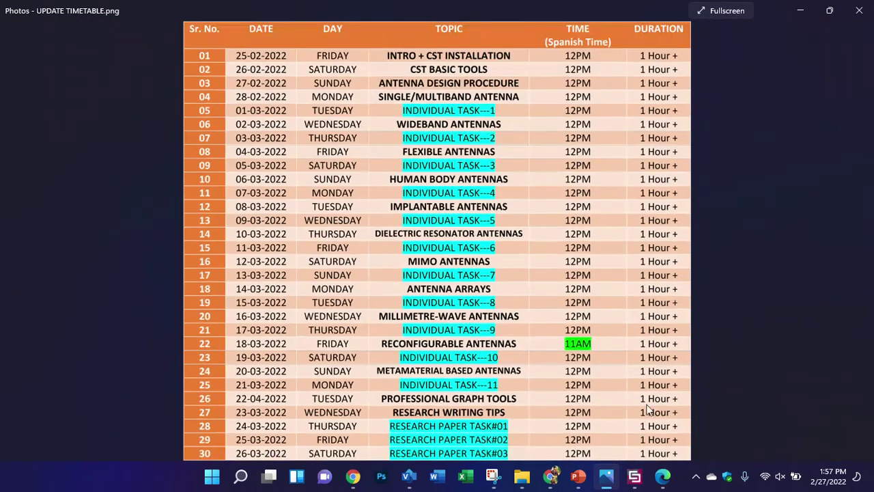
pyautogui.click(642, 479)
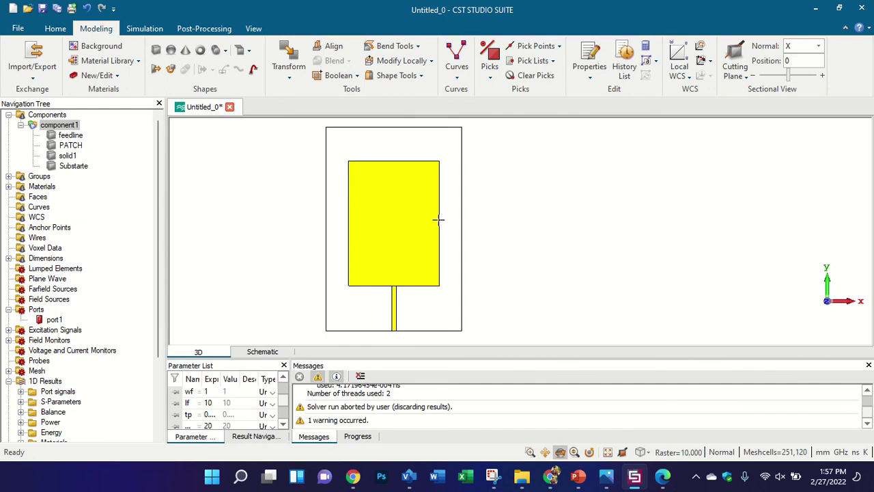
# Switch to Visio and show the blank Drawing1 page as a tool for redrawing antenna figures.
pyautogui.click(579, 477)
pyautogui.click(584, 478)
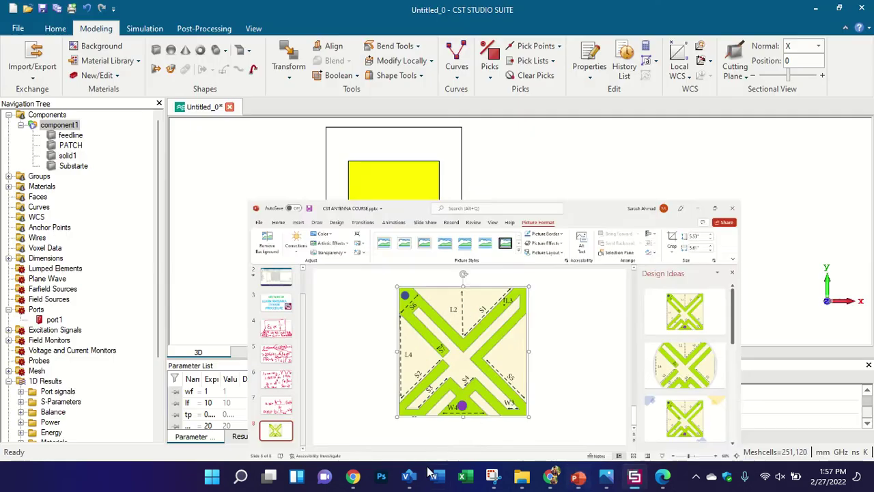
pyautogui.click(410, 478)
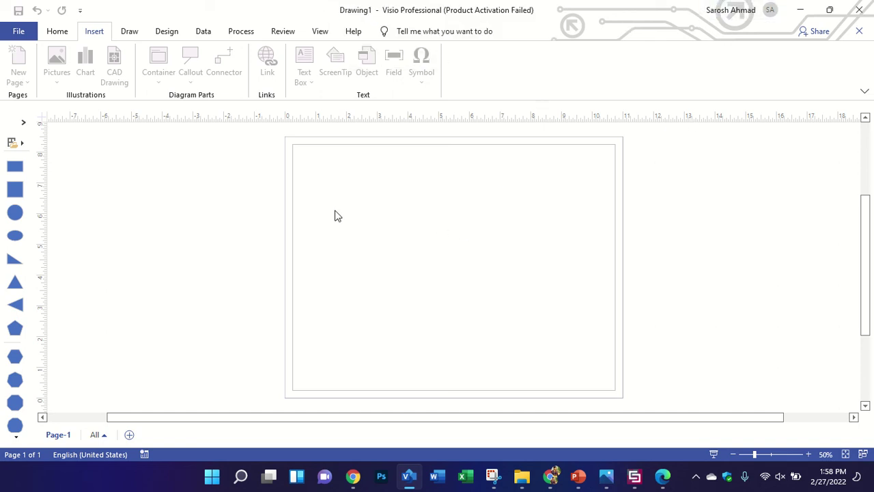
# Switch to PowerPoint and delete the antenna figure from slide 8.
pyautogui.click(578, 476)
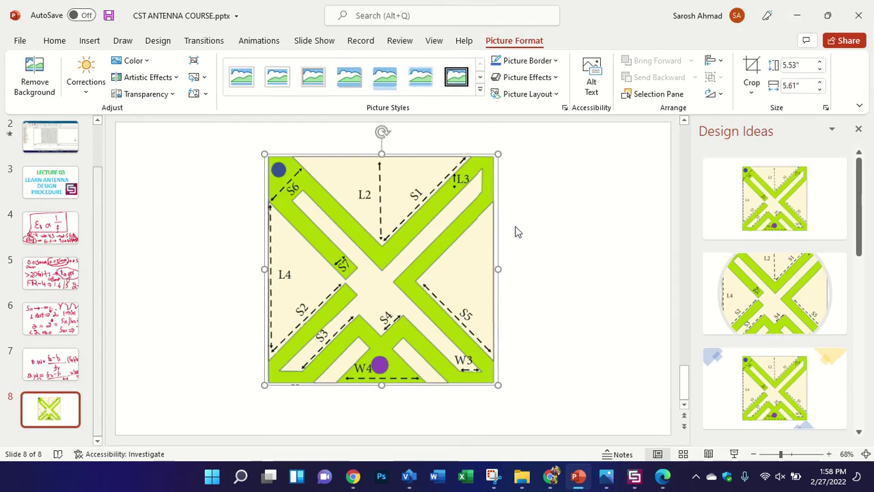
pyautogui.press('Delete')
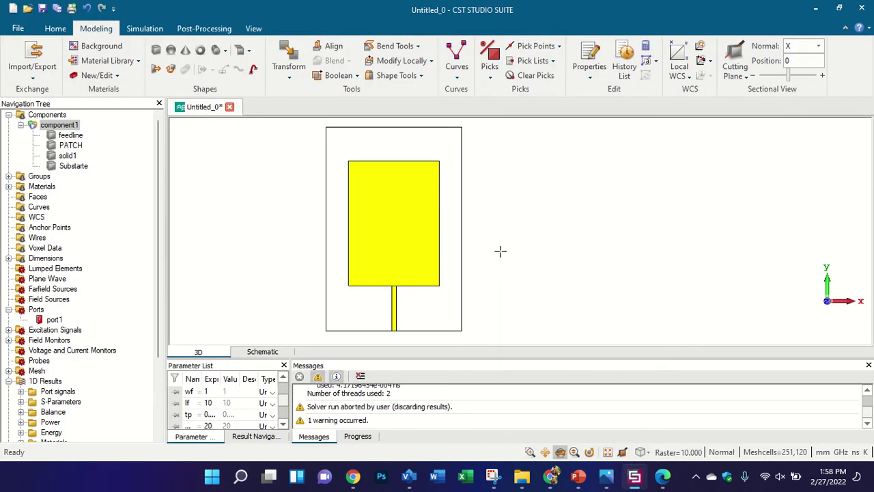
pyautogui.scroll(-2, 500, 251)
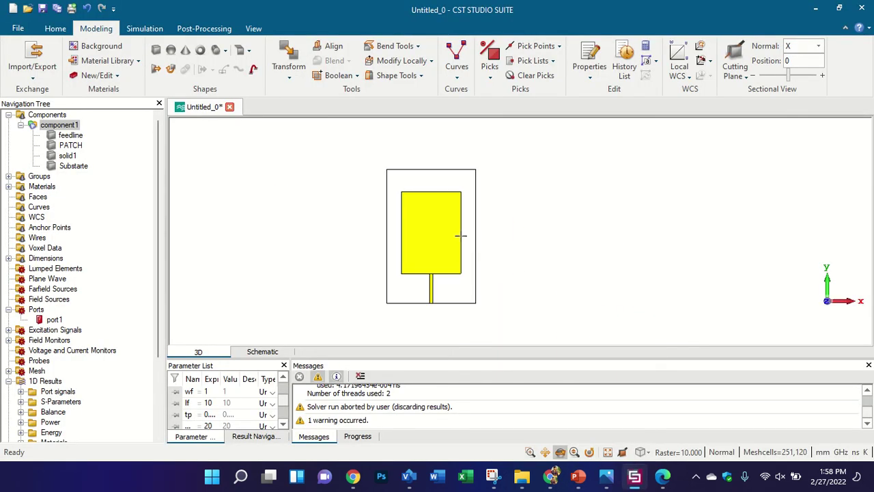
pyautogui.scroll(2, 461, 236)
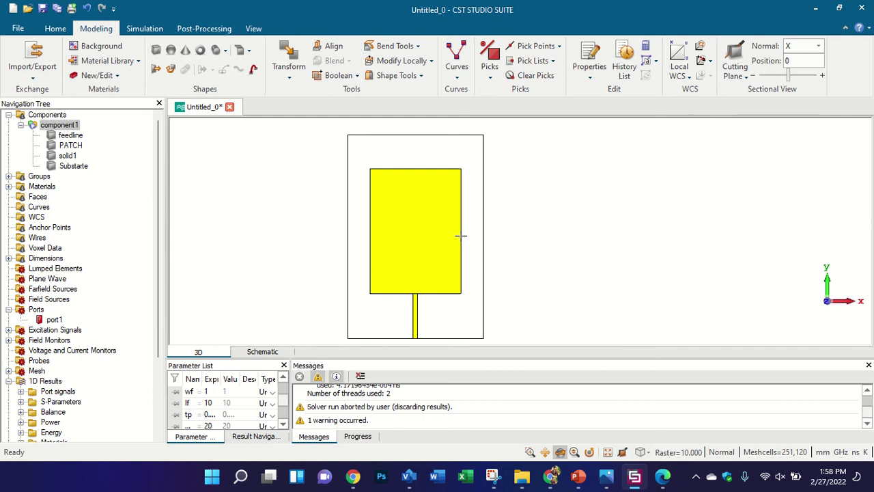
# On slide 7 in PowerPoint, handwrite "-25 — -40dB" above the bandwidth formula with the red pen and draw a box around it.
pyautogui.click(578, 476)
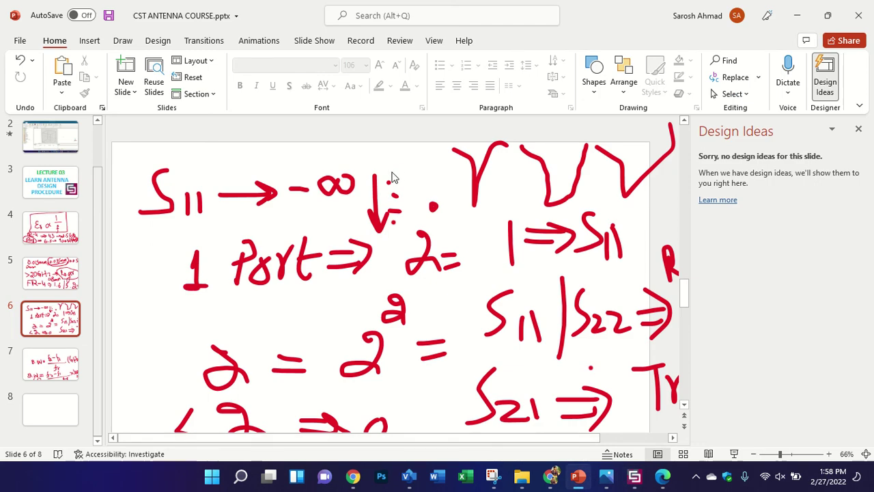
pyautogui.click(90, 41)
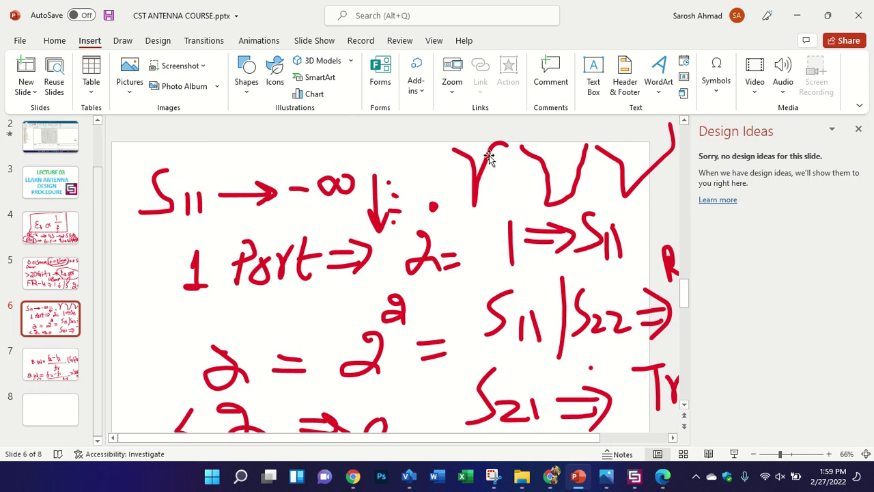
pyautogui.click(123, 41)
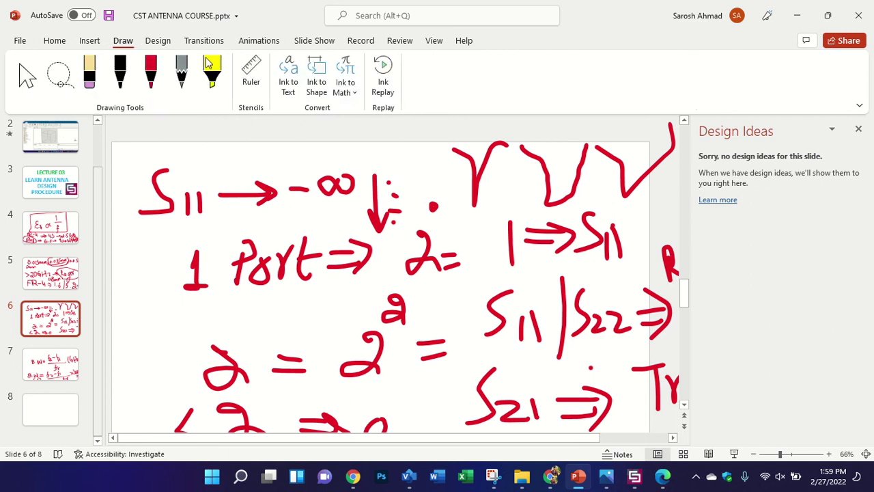
pyautogui.scroll(-5, 273, 189)
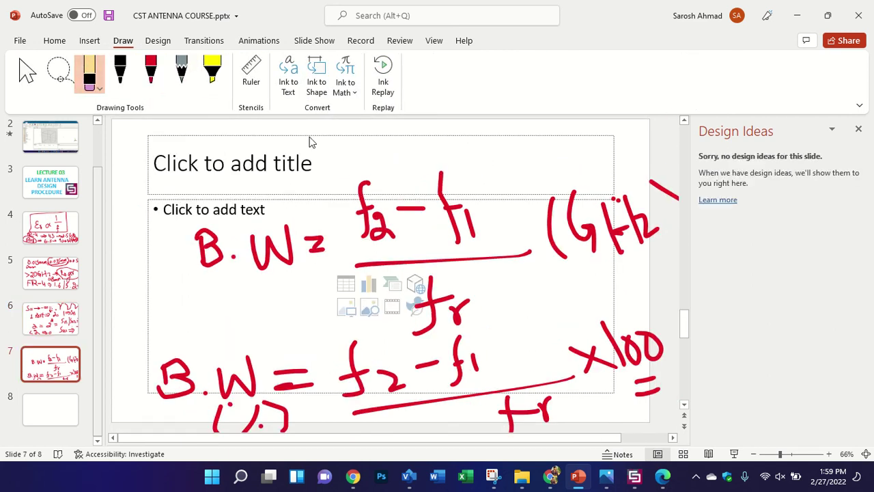
pyautogui.click(151, 74)
pyautogui.moveTo(408, 142)
pyautogui.mouseDown()
pyautogui.moveTo(449, 156)
pyautogui.moveTo(456, 142)
pyautogui.moveTo(462, 153)
pyautogui.moveTo(554, 138)
pyautogui.moveTo(568, 160)
pyautogui.moveTo(589, 146)
pyautogui.moveTo(611, 156)
pyautogui.moveTo(632, 129)
pyautogui.moveTo(627, 163)
pyautogui.mouseUp()
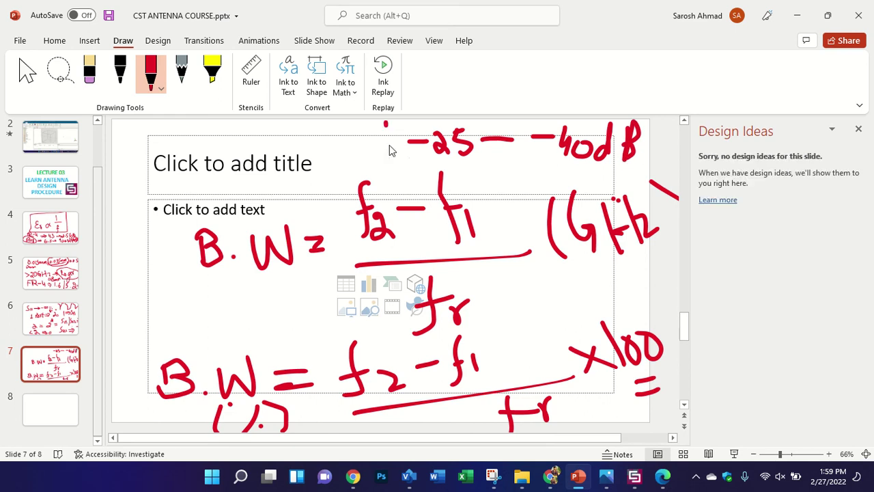
pyautogui.moveTo(386, 124)
pyautogui.mouseDown()
pyautogui.moveTo(473, 170)
pyautogui.moveTo(630, 171)
pyautogui.moveTo(656, 119)
pyautogui.moveTo(439, 113)
pyautogui.moveTo(386, 131)
pyautogui.mouseUp()
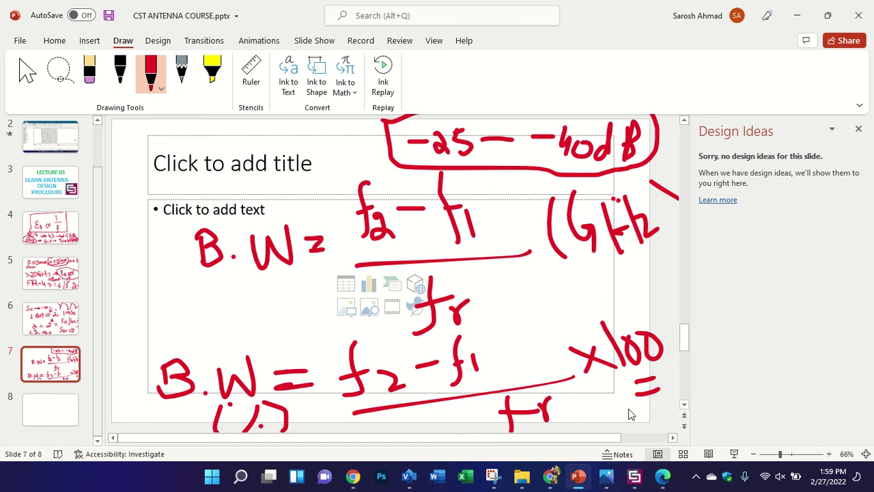
# Switch to Photos and review the whole course schedule in UPDATE TIMETABLE.png.
pyautogui.click(639, 481)
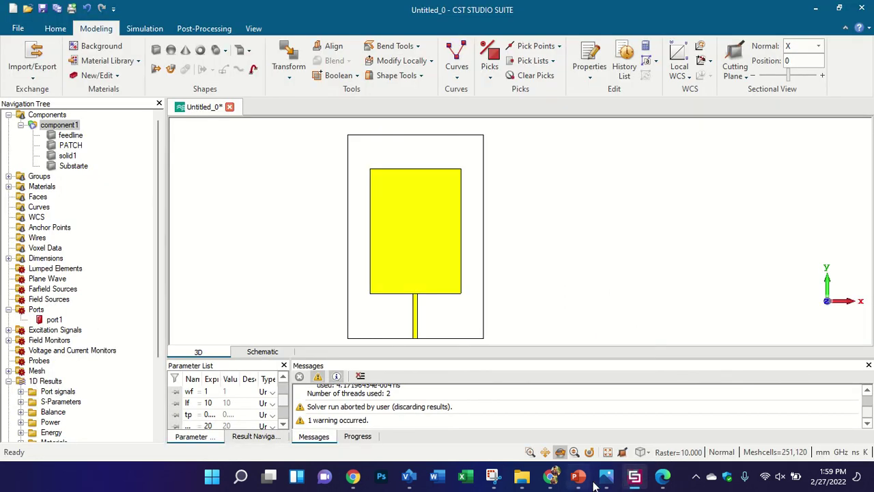
pyautogui.click(607, 478)
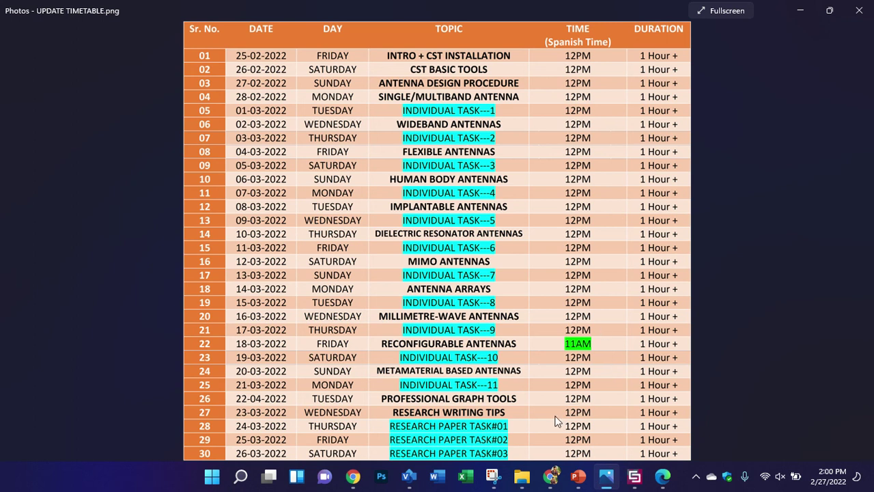
pyautogui.scroll(3, 557, 421)
pyautogui.scroll(-2, 558, 332)
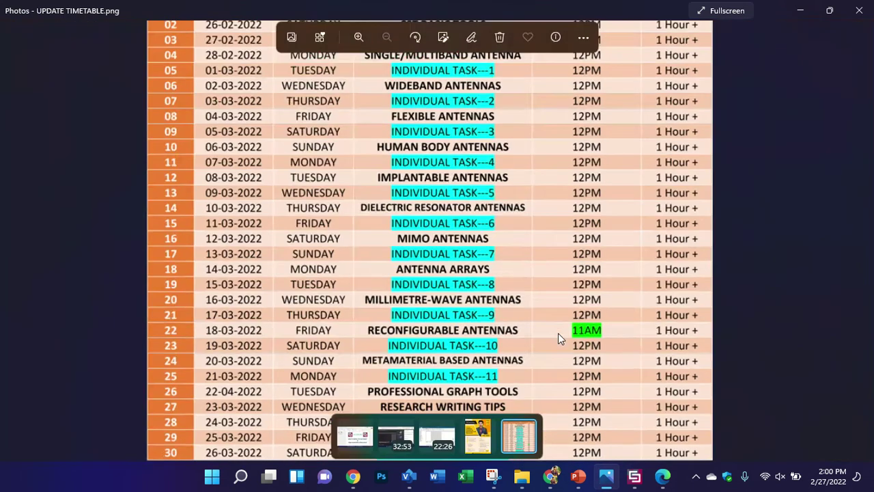
pyautogui.scroll(-1, 558, 332)
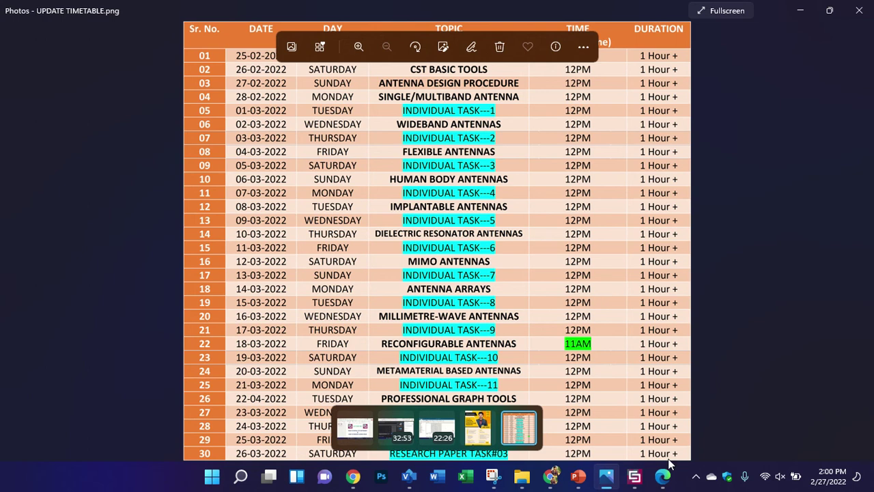
# Switch to CST Studio Suite and open the S-Parameters under the 1D results.
pyautogui.click(635, 476)
pyautogui.click(68, 401)
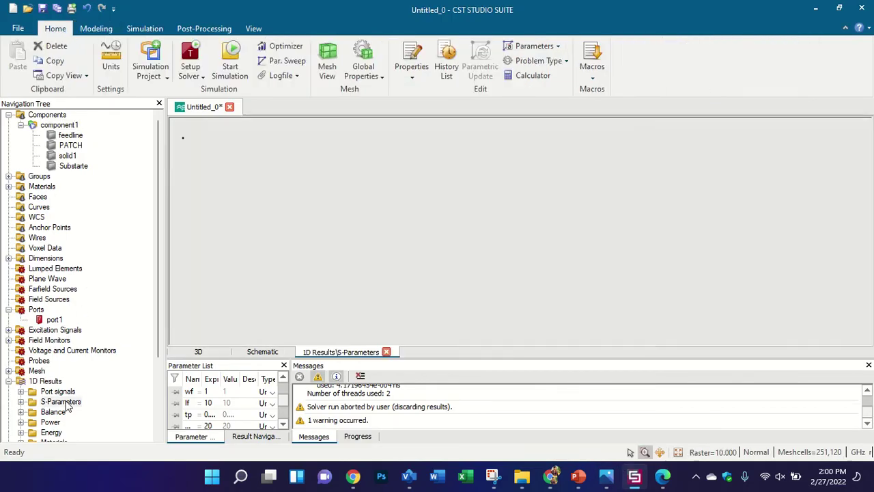
# Open the S1,1 result under S-Parameters and turn on auto range for the plot's X axis.
pyautogui.click(21, 402)
pyautogui.click(59, 412)
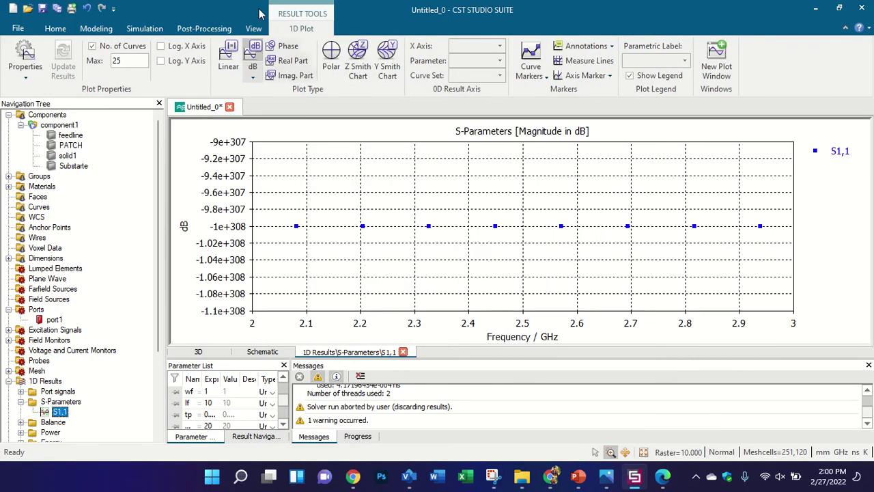
pyautogui.rightClick(314, 125)
pyautogui.click(359, 460)
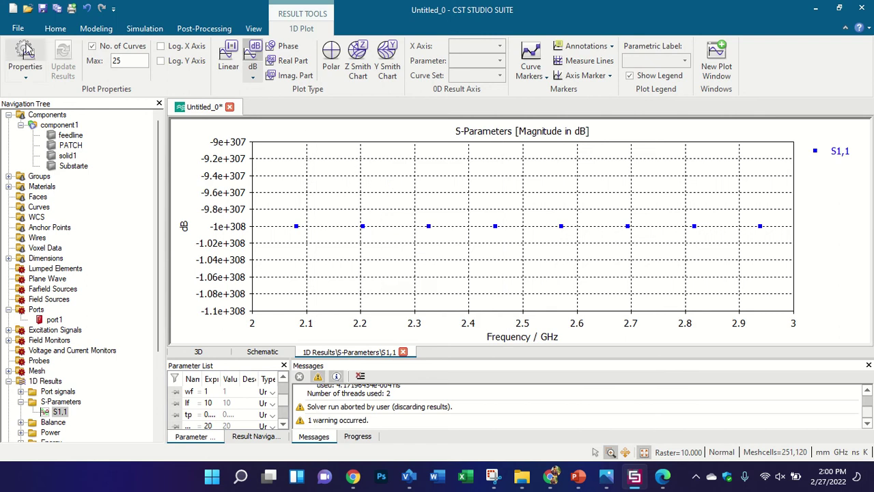
pyautogui.click(429, 170)
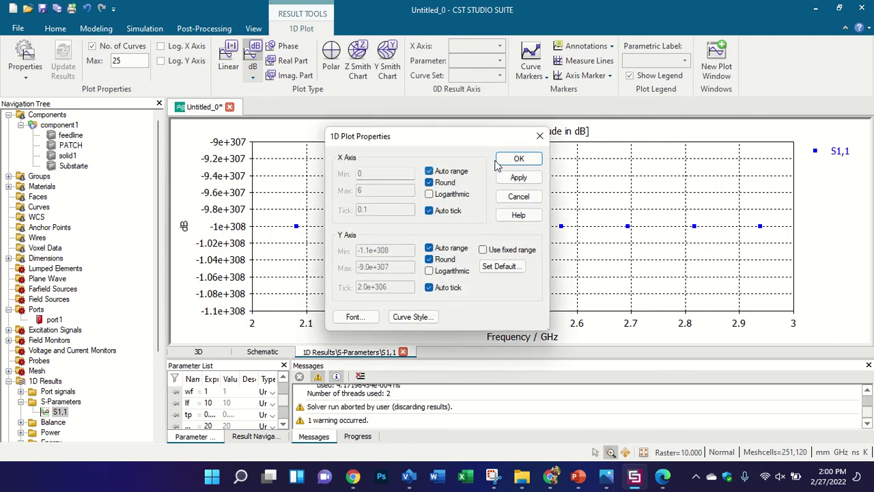
pyautogui.click(506, 160)
pyautogui.rightClick(431, 147)
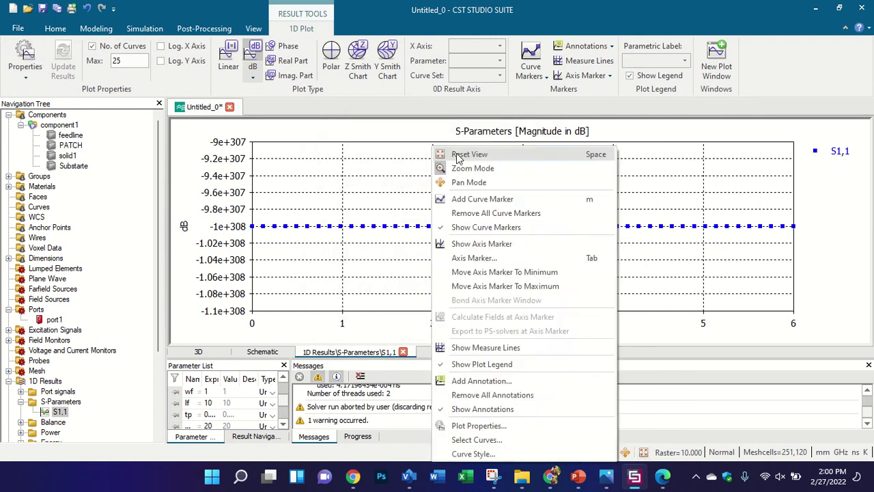
pyautogui.press('Escape')
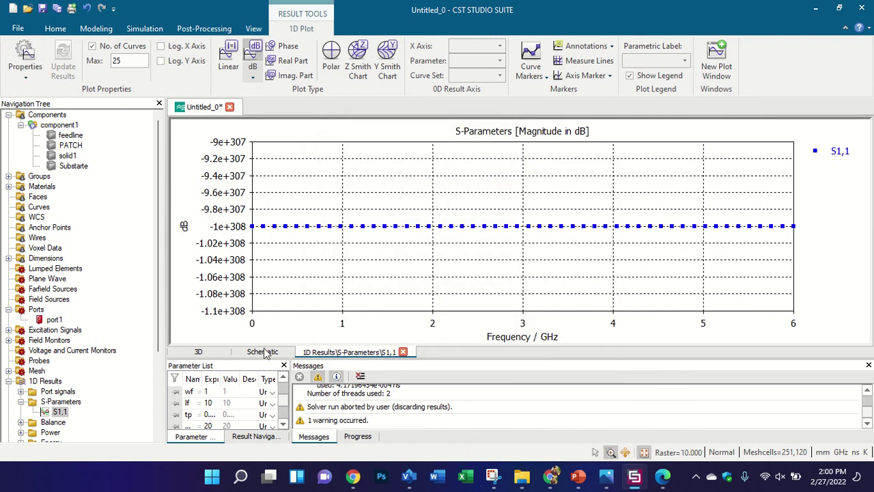
# Return to the 3D view of component1, turn off adaptive mesh refinement and start the time domain solver.
pyautogui.click(73, 126)
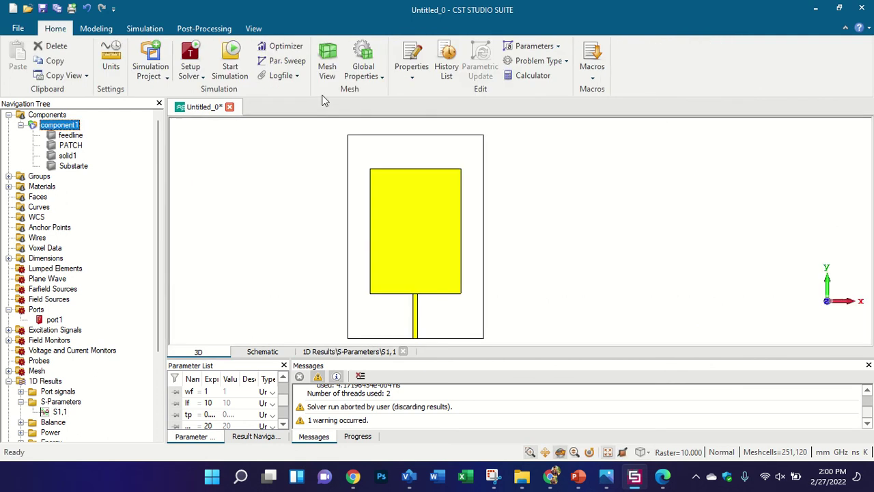
pyautogui.click(191, 60)
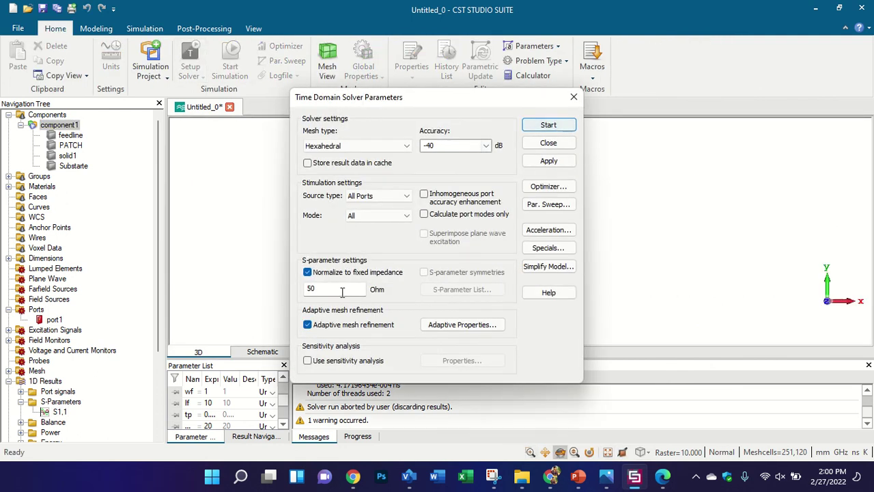
pyautogui.click(329, 325)
pyautogui.click(534, 130)
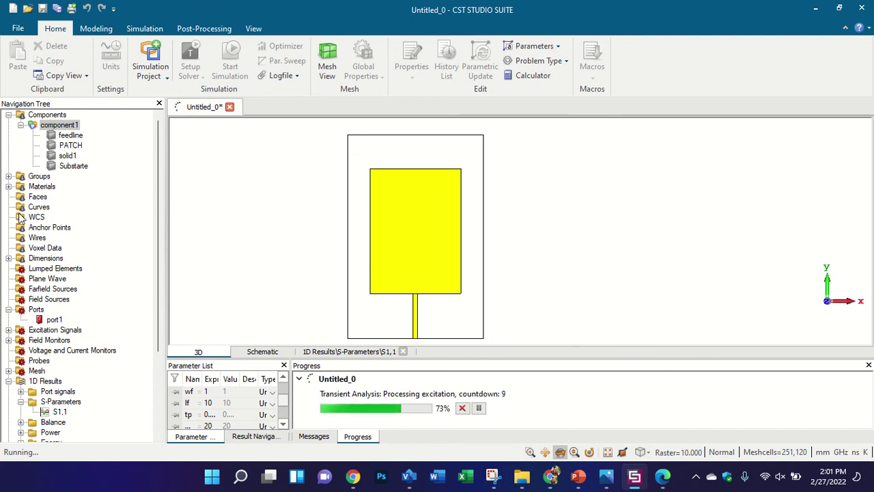
pyautogui.scroll(-4, 21, 217)
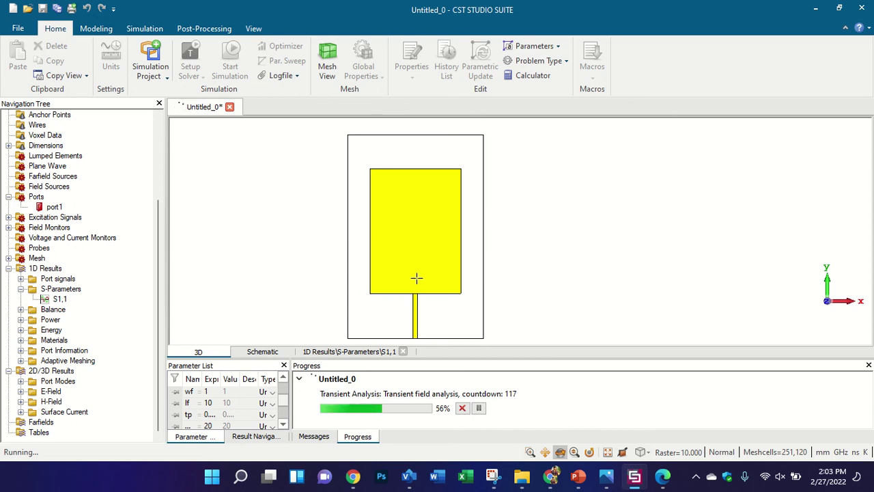
# Switch to PowerPoint and handwrite "c = f λ" on blank slide 8 with the red pen.
pyautogui.click(578, 477)
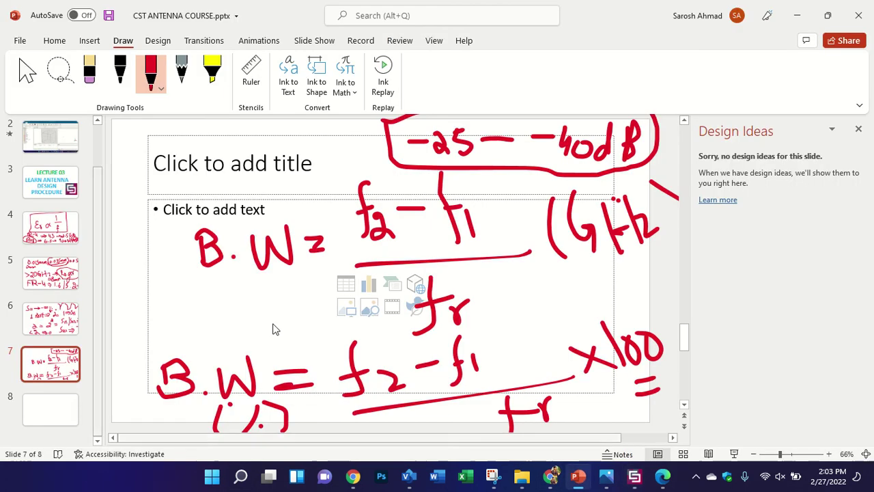
pyautogui.click(75, 404)
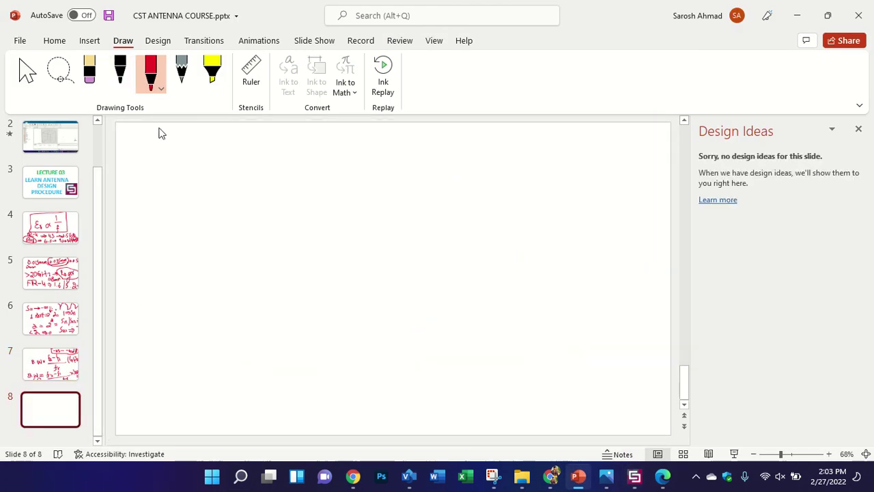
pyautogui.click(228, 177)
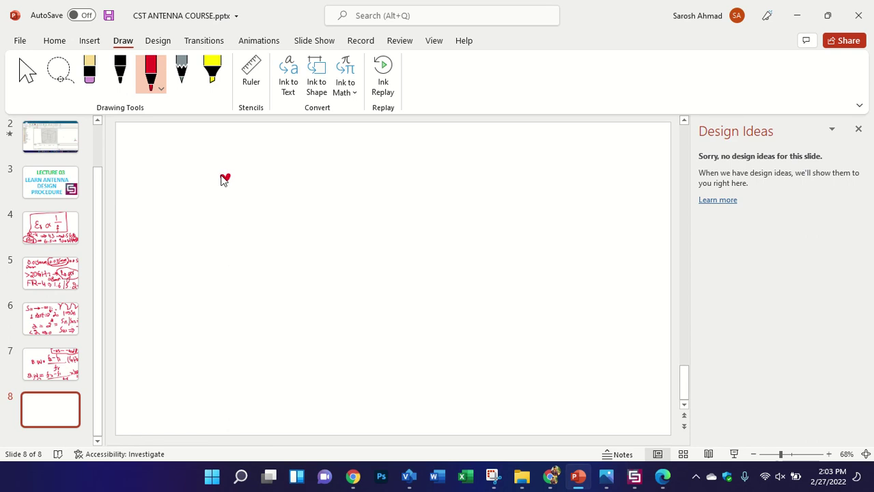
pyautogui.moveTo(230, 175)
pyautogui.mouseDown()
pyautogui.moveTo(228, 198)
pyautogui.moveTo(265, 186)
pyautogui.moveTo(265, 196)
pyautogui.mouseUp()
pyautogui.moveTo(319, 152)
pyautogui.mouseDown()
pyautogui.moveTo(307, 214)
pyautogui.moveTo(295, 209)
pyautogui.moveTo(352, 167)
pyautogui.moveTo(365, 194)
pyautogui.mouseUp()
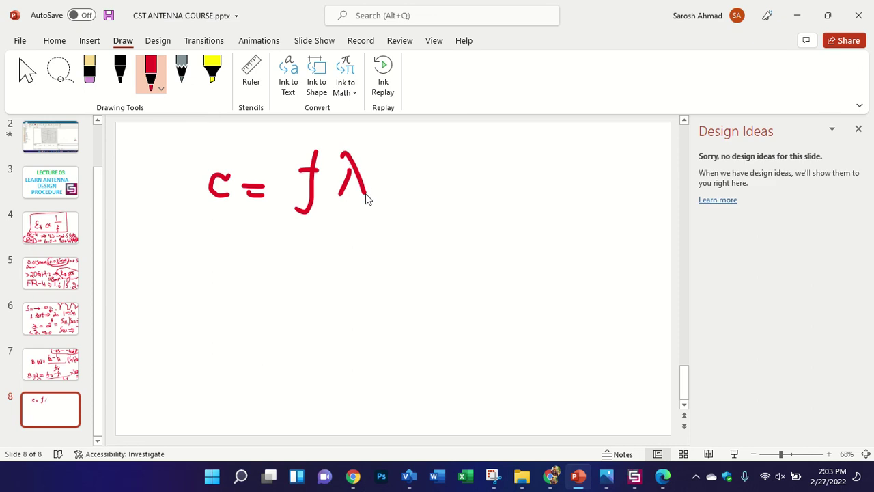
# Handwrite the wavelength formula "λ = c / f" as a fraction below "c = f λ" with the red pen.
pyautogui.moveTo(273, 263); pyautogui.dragTo(308, 311)
pyautogui.moveTo(324, 272)
pyautogui.mouseDown()
pyautogui.moveTo(352, 271)
pyautogui.moveTo(348, 287)
pyautogui.mouseUp()
pyautogui.moveTo(405, 215)
pyautogui.mouseDown()
pyautogui.moveTo(409, 239)
pyautogui.moveTo(399, 220)
pyautogui.mouseUp()
pyautogui.moveTo(385, 261); pyautogui.dragTo(438, 250)
pyautogui.moveTo(419, 271); pyautogui.dragTo(403, 338)
pyautogui.moveTo(407, 301); pyautogui.dragTo(431, 295)
# Erase the misshapen c in the numerator of the wavelength formula and rewrite it with the red pen.
pyautogui.click(91, 73)
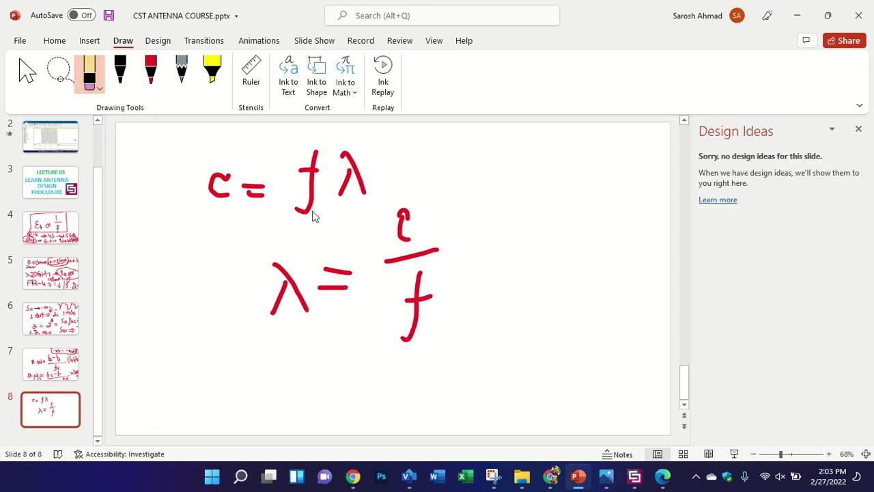
pyautogui.moveTo(425, 211); pyautogui.dragTo(382, 228)
pyautogui.click(150, 72)
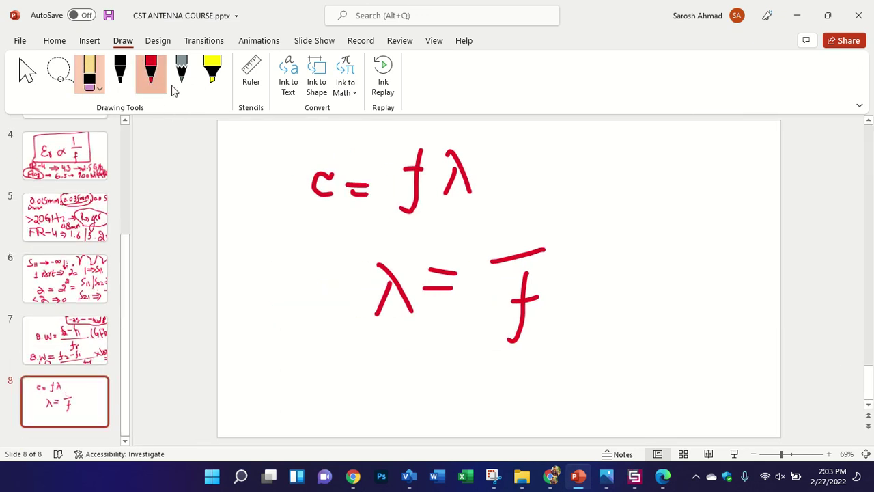
pyautogui.moveTo(509, 211); pyautogui.dragTo(516, 232)
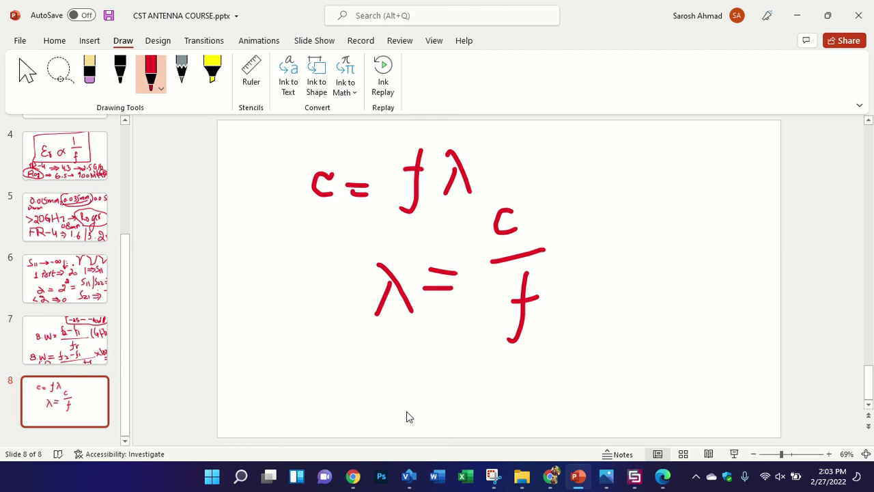
# Handwrite "λ0 / λg =" below the wavelength formula, check the solver progress in CST Studio Suite and return to PowerPoint.
pyautogui.moveTo(381, 375)
pyautogui.mouseDown()
pyautogui.moveTo(414, 421)
pyautogui.moveTo(429, 409)
pyautogui.moveTo(414, 430)
pyautogui.moveTo(443, 415)
pyautogui.mouseUp()
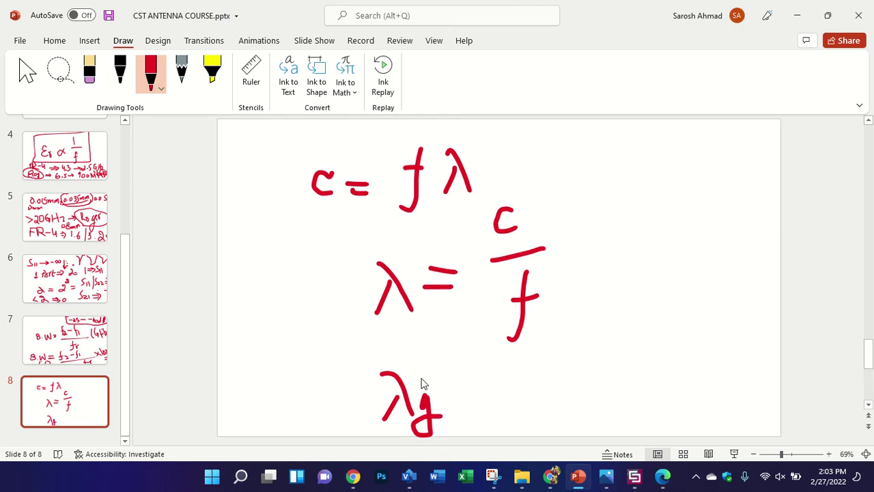
pyautogui.moveTo(254, 383); pyautogui.dragTo(245, 403)
pyautogui.moveTo(238, 365)
pyautogui.mouseDown()
pyautogui.moveTo(267, 398)
pyautogui.moveTo(281, 393)
pyautogui.moveTo(272, 391)
pyautogui.mouseUp()
pyautogui.moveTo(348, 349); pyautogui.dragTo(313, 442)
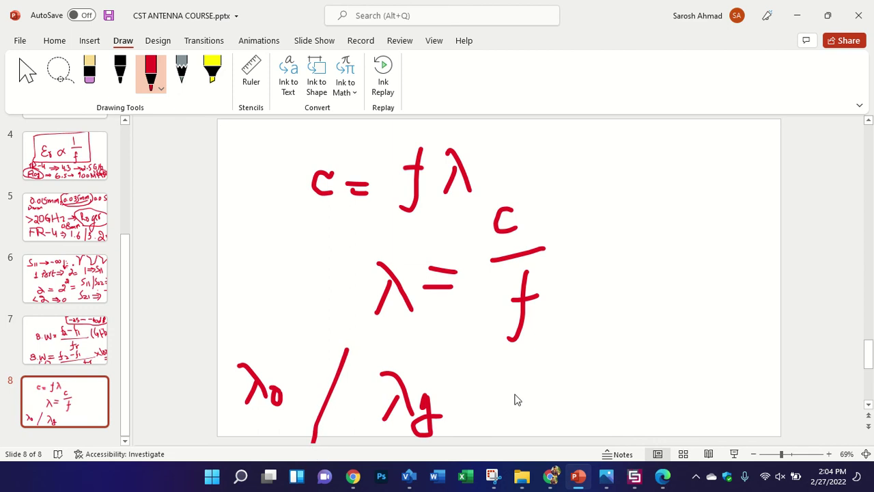
pyautogui.moveTo(465, 410); pyautogui.dragTo(490, 408)
pyautogui.click(635, 476)
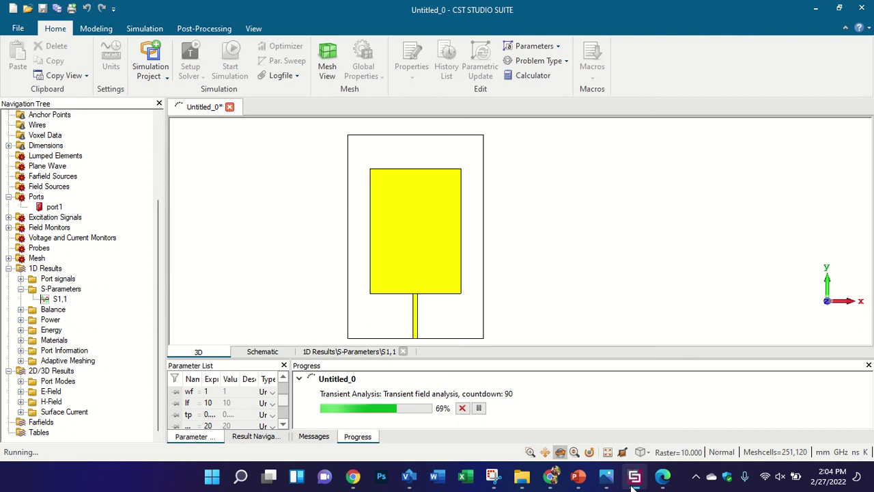
pyautogui.click(634, 482)
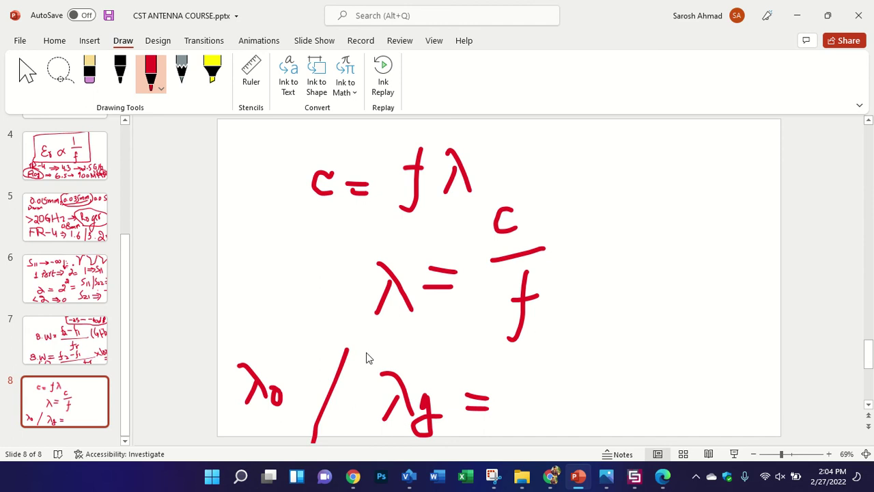
# Fill in the λ0 subscript and complete the λg formula with the fraction c over fr√εr.
pyautogui.moveTo(272, 393); pyautogui.dragTo(271, 390)
pyautogui.moveTo(621, 318)
pyautogui.mouseDown()
pyautogui.moveTo(611, 337)
pyautogui.moveTo(633, 336)
pyautogui.mouseUp()
pyautogui.moveTo(563, 354); pyautogui.dragTo(735, 352)
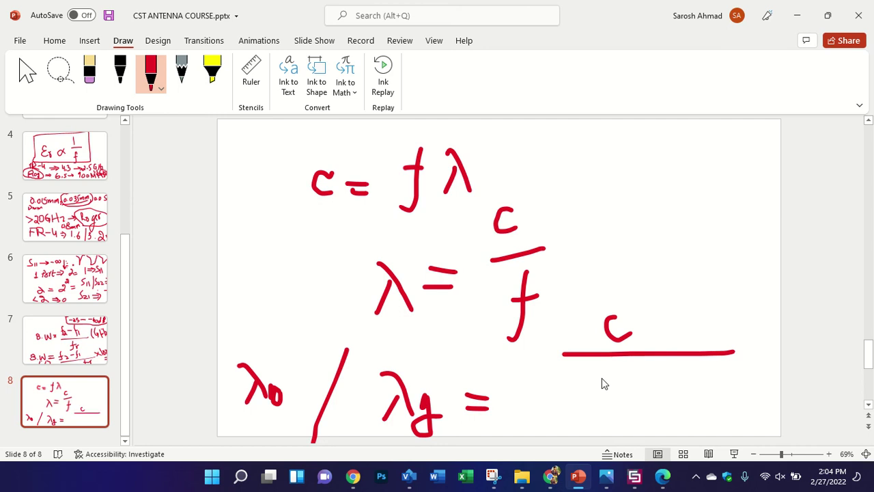
pyautogui.moveTo(596, 372)
pyautogui.mouseDown()
pyautogui.moveTo(601, 397)
pyautogui.moveTo(620, 410)
pyautogui.moveTo(717, 371)
pyautogui.mouseUp()
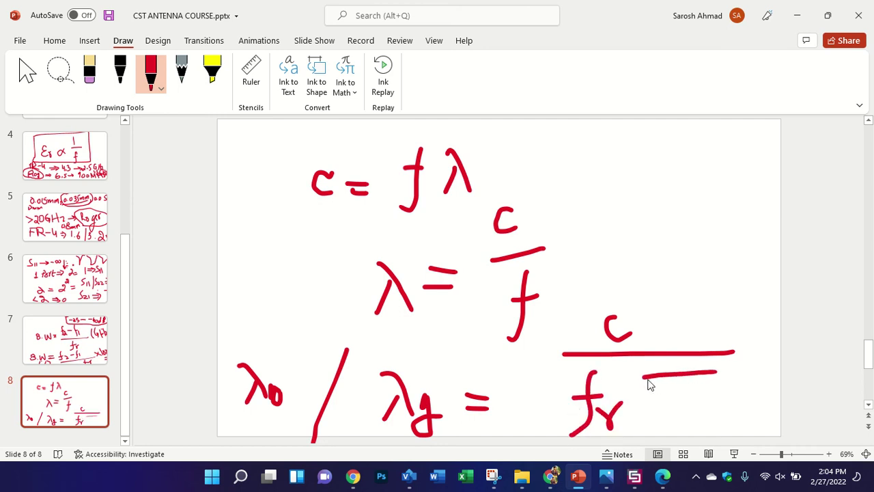
pyautogui.moveTo(651, 380)
pyautogui.mouseDown()
pyautogui.moveTo(649, 418)
pyautogui.moveTo(674, 400)
pyautogui.moveTo(665, 400)
pyautogui.moveTo(681, 417)
pyautogui.moveTo(697, 419)
pyautogui.moveTo(703, 397)
pyautogui.mouseUp()
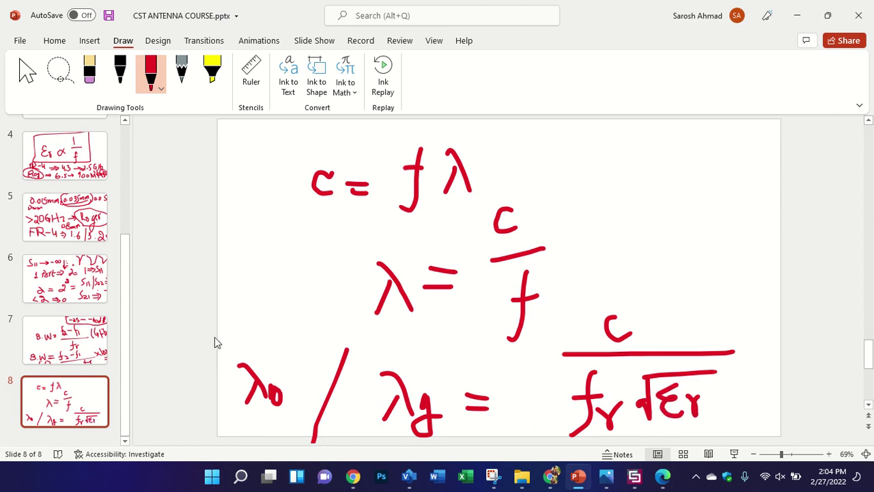
# Draw a red box around the whole λ0 / λg formula on slide 8.
pyautogui.moveTo(220, 319); pyautogui.dragTo(231, 431)
pyautogui.moveTo(220, 318)
pyautogui.mouseDown()
pyautogui.moveTo(527, 351)
pyautogui.moveTo(588, 309)
pyautogui.moveTo(754, 299)
pyautogui.moveTo(761, 425)
pyautogui.mouseUp()
pyautogui.moveTo(231, 432)
pyautogui.mouseDown()
pyautogui.moveTo(351, 443)
pyautogui.moveTo(565, 443)
pyautogui.mouseUp()
pyautogui.moveTo(782, 441); pyautogui.dragTo(756, 418)
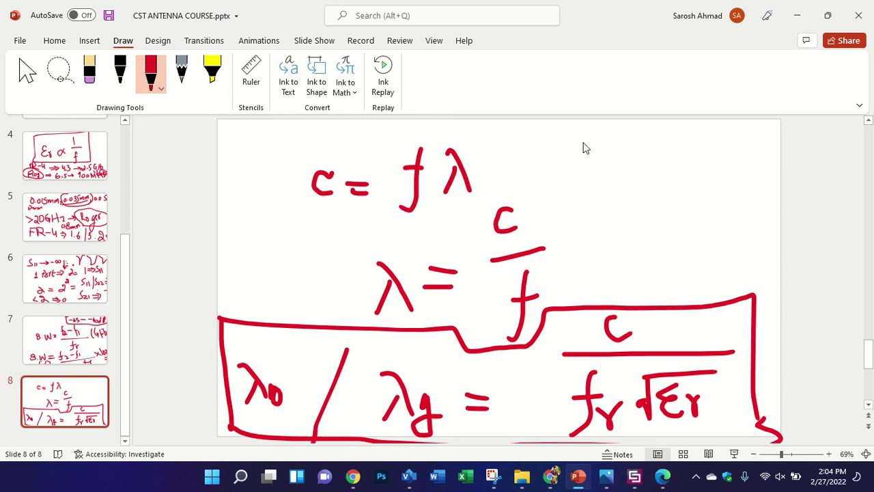
# Handwrite "fr =" with c over a fraction bar, and draw a double-headed arrow between λg and fr in the boxed formula.
pyautogui.moveTo(582, 143); pyautogui.dragTo(570, 210)
pyautogui.moveTo(561, 176)
pyautogui.mouseDown()
pyautogui.moveTo(607, 174)
pyautogui.moveTo(610, 205)
pyautogui.moveTo(621, 186)
pyautogui.moveTo(653, 201)
pyautogui.mouseUp()
pyautogui.moveTo(694, 135)
pyautogui.mouseDown()
pyautogui.moveTo(702, 161)
pyautogui.moveTo(791, 164)
pyautogui.mouseUp()
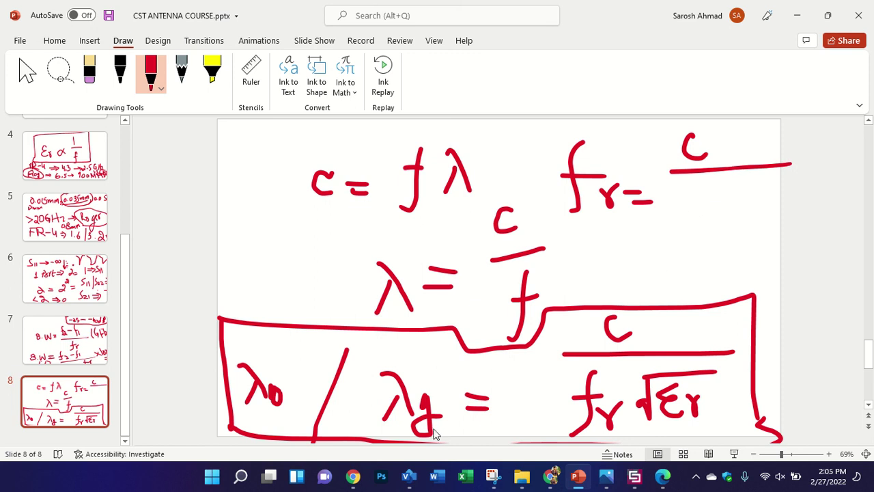
pyautogui.moveTo(450, 422)
pyautogui.mouseDown()
pyautogui.moveTo(567, 420)
pyautogui.moveTo(545, 428)
pyautogui.mouseUp()
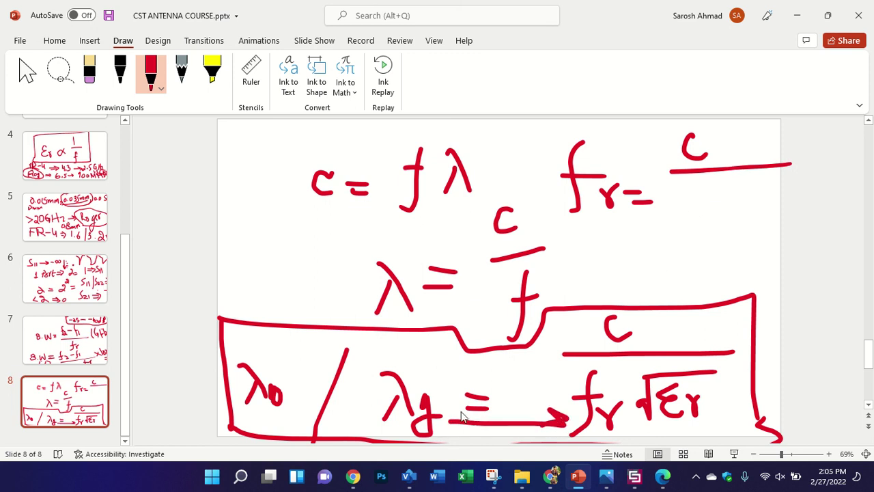
pyautogui.moveTo(463, 410); pyautogui.dragTo(466, 428)
# Write λg√εr as the denominator of the fr formula and circle fr and √εr with a connecting line.
pyautogui.moveTo(682, 197)
pyautogui.mouseDown()
pyautogui.moveTo(673, 215)
pyautogui.moveTo(688, 205)
pyautogui.moveTo(697, 248)
pyautogui.mouseUp()
pyautogui.click(717, 192)
pyautogui.moveTo(721, 192)
pyautogui.mouseDown()
pyautogui.moveTo(759, 190)
pyautogui.moveTo(722, 229)
pyautogui.moveTo(752, 202)
pyautogui.moveTo(766, 214)
pyautogui.mouseUp()
pyautogui.click(670, 184)
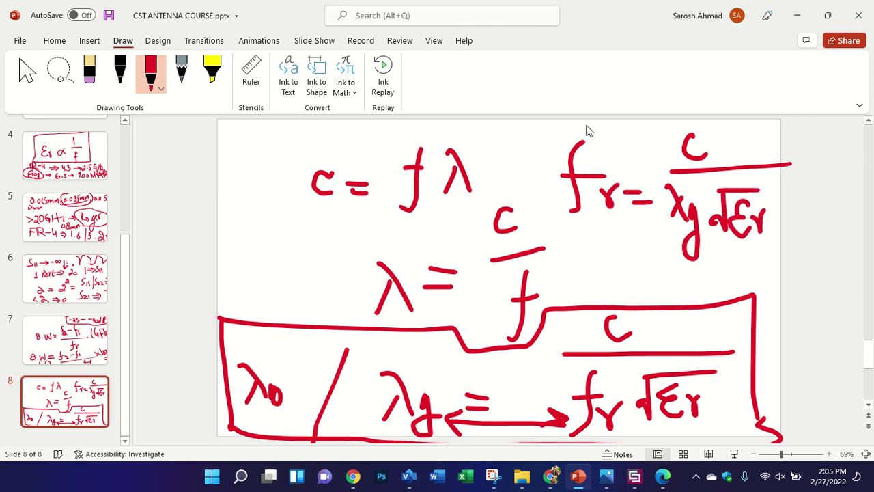
pyautogui.moveTo(586, 130)
pyautogui.mouseDown()
pyautogui.moveTo(625, 240)
pyautogui.moveTo(738, 276)
pyautogui.moveTo(768, 180)
pyautogui.moveTo(716, 250)
pyautogui.moveTo(711, 233)
pyautogui.moveTo(619, 160)
pyautogui.moveTo(618, 229)
pyautogui.mouseUp()
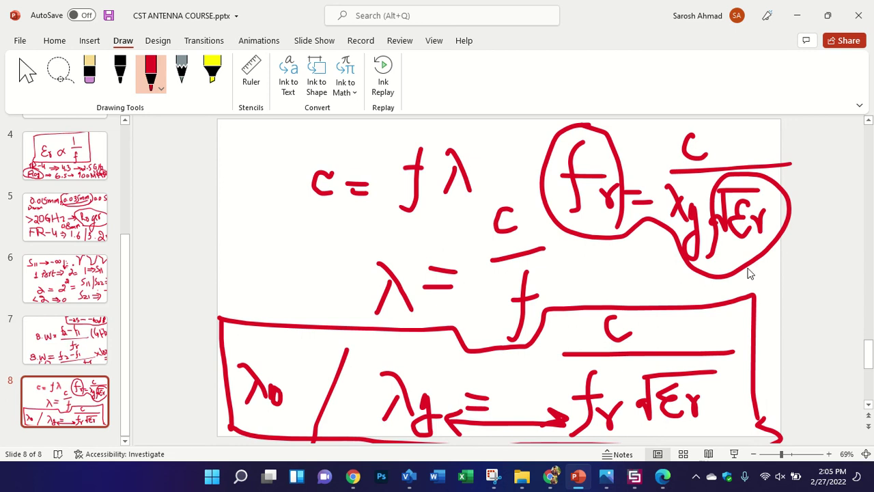
# Switch to CST Studio Suite, open the S1,1 result and set its curve style to marker size 1 and marker shape Auto.
pyautogui.click(635, 476)
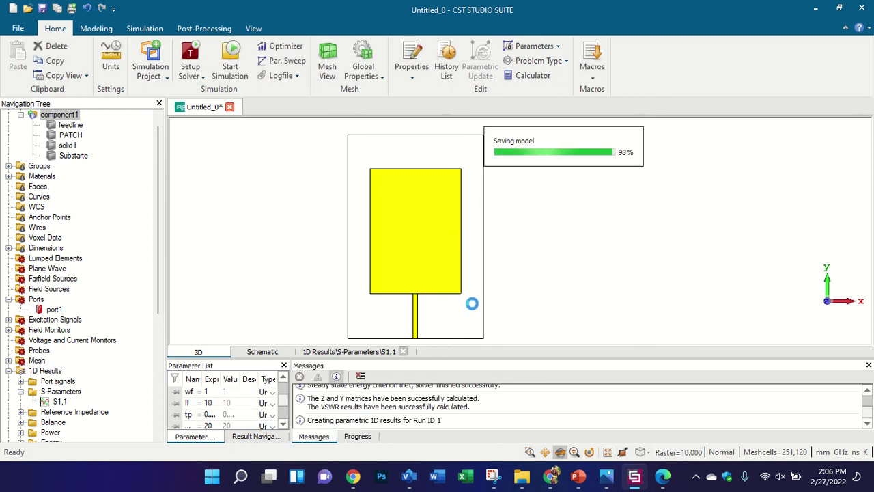
pyautogui.click(60, 402)
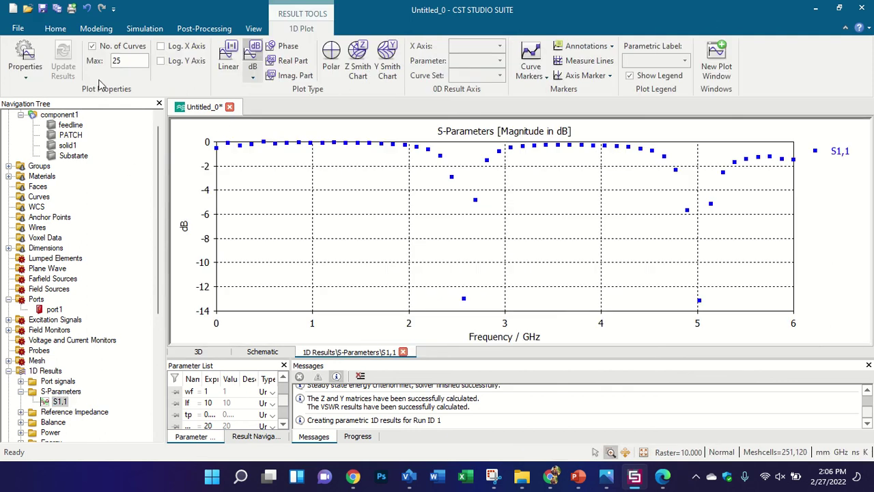
pyautogui.click(25, 55)
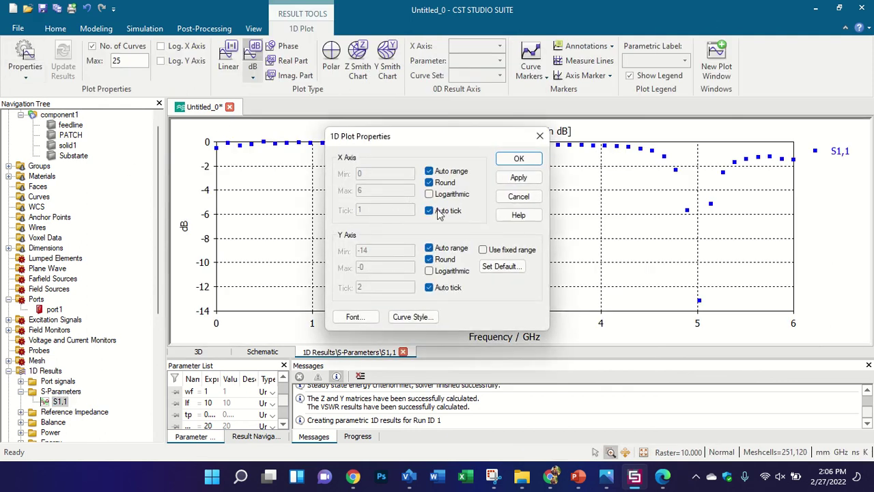
pyautogui.click(413, 317)
pyautogui.click(516, 331)
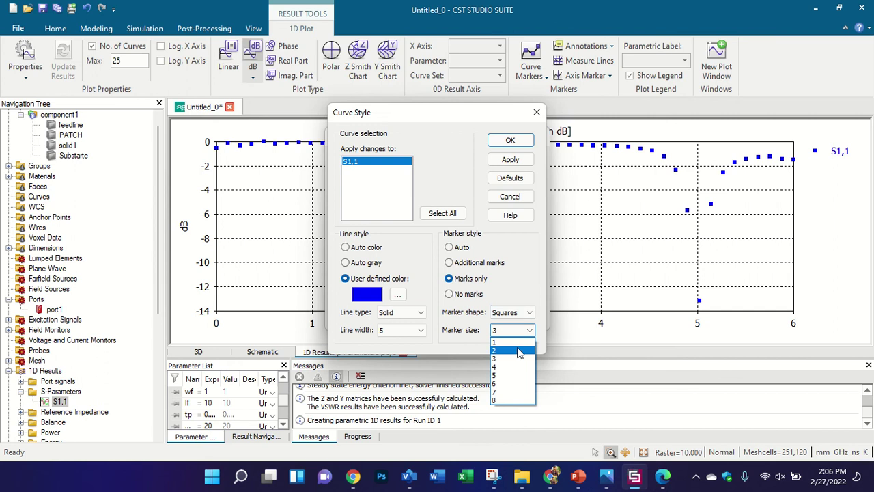
pyautogui.click(515, 343)
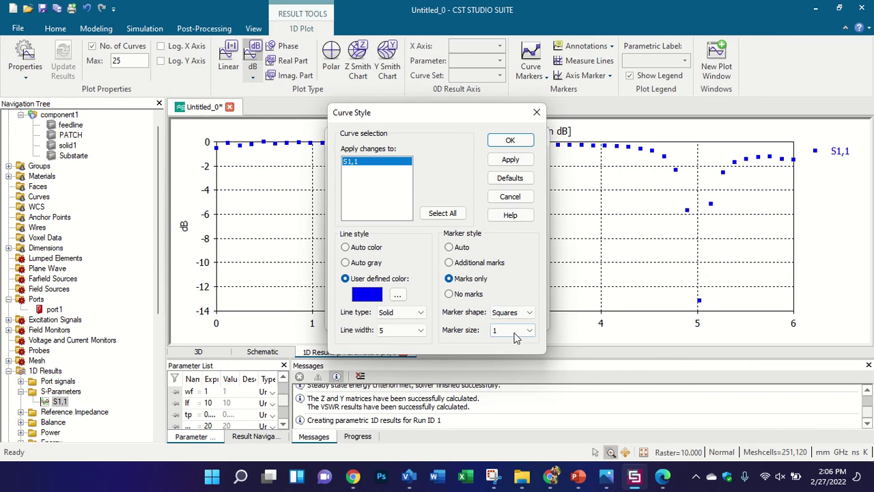
pyautogui.click(514, 312)
pyautogui.click(509, 323)
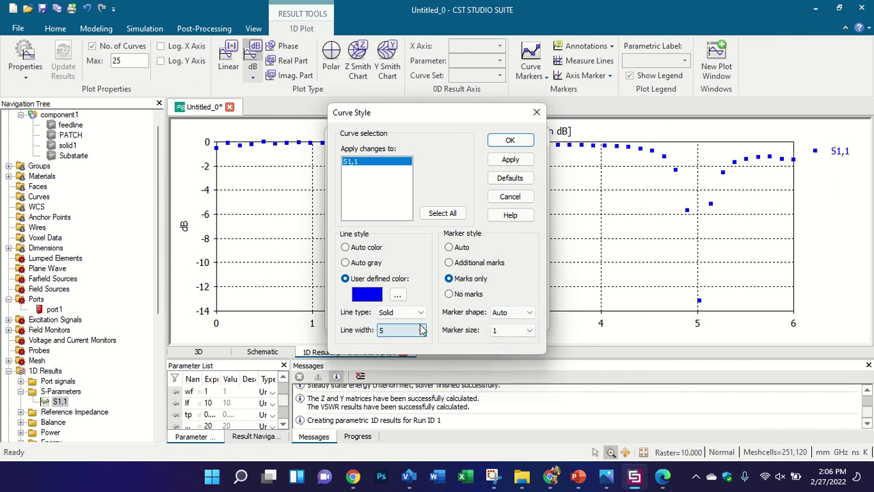
pyautogui.click(510, 141)
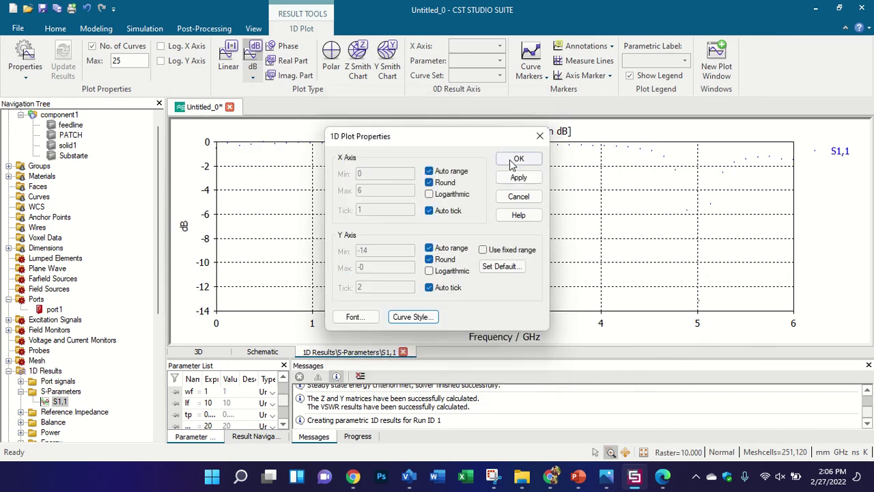
# Set the S1,1 curve's marker style to Auto and apply the plot properties.
pyautogui.click(413, 316)
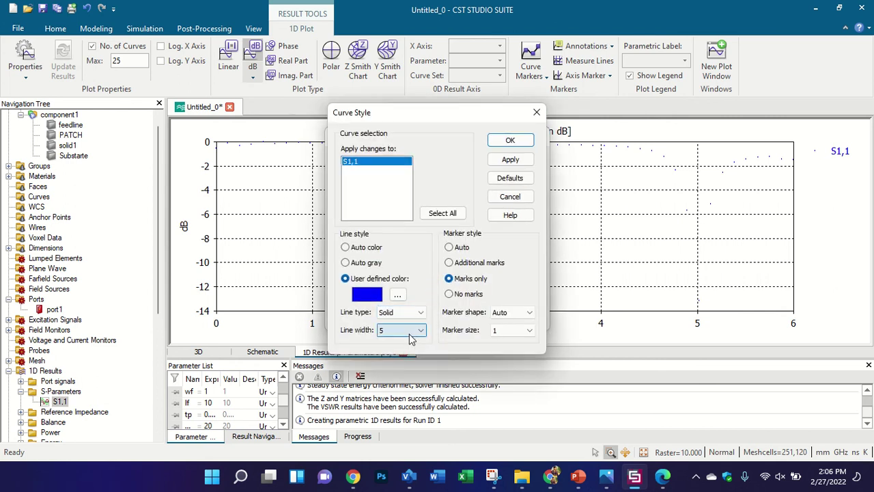
pyautogui.click(464, 248)
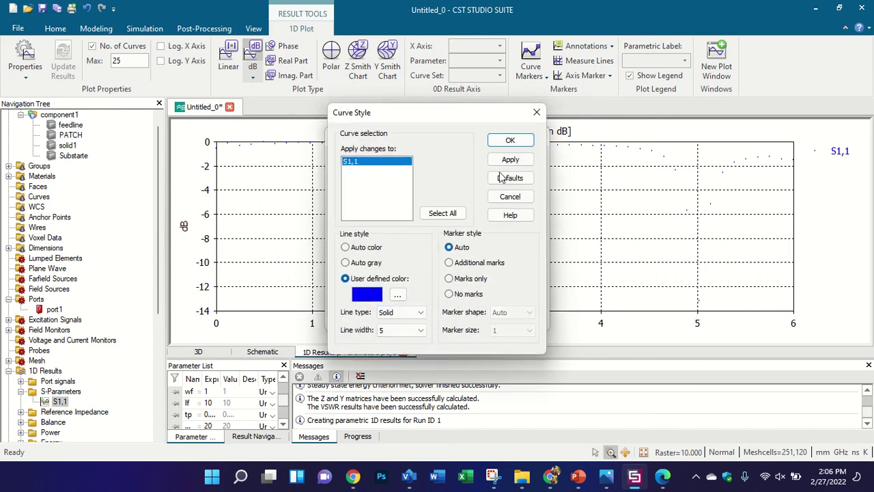
pyautogui.click(511, 143)
pyautogui.click(517, 160)
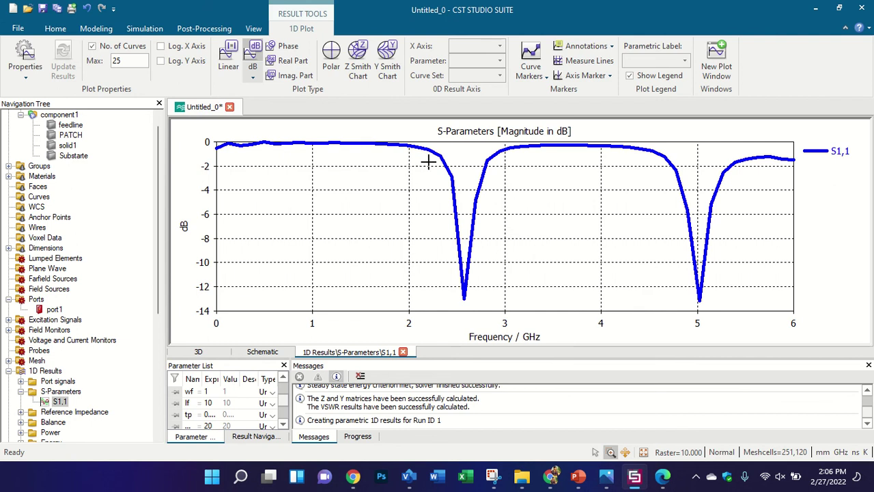
# Examine the S1,1 dip between 2 and 3 GHz up close and restore the plot's full frequency range.
pyautogui.moveTo(404, 142); pyautogui.dragTo(514, 325)
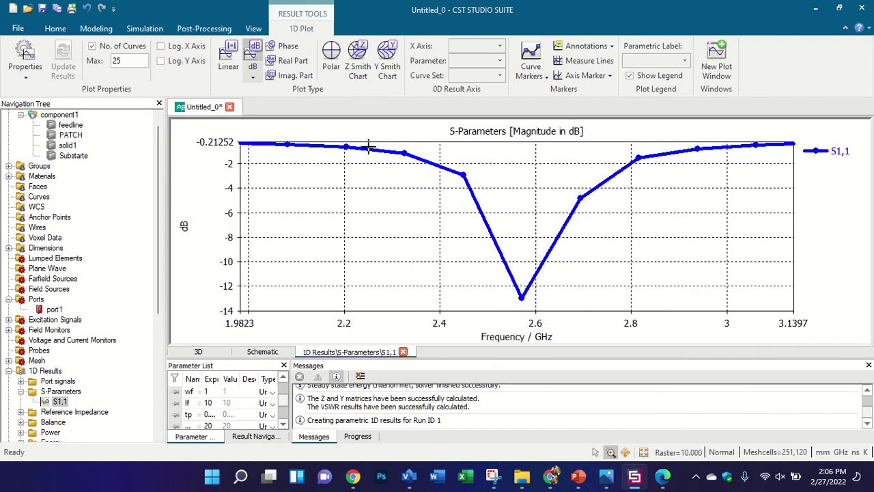
pyautogui.moveTo(363, 140); pyautogui.dragTo(723, 316)
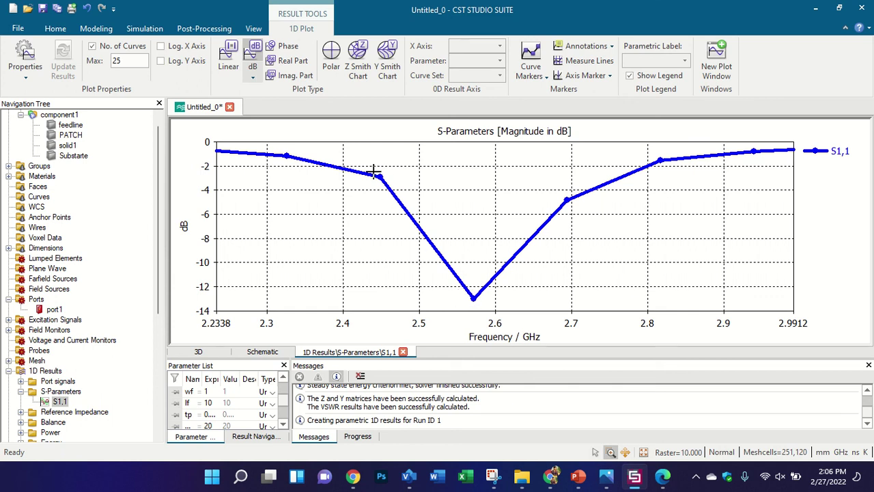
pyautogui.rightClick(387, 148)
pyautogui.click(390, 152)
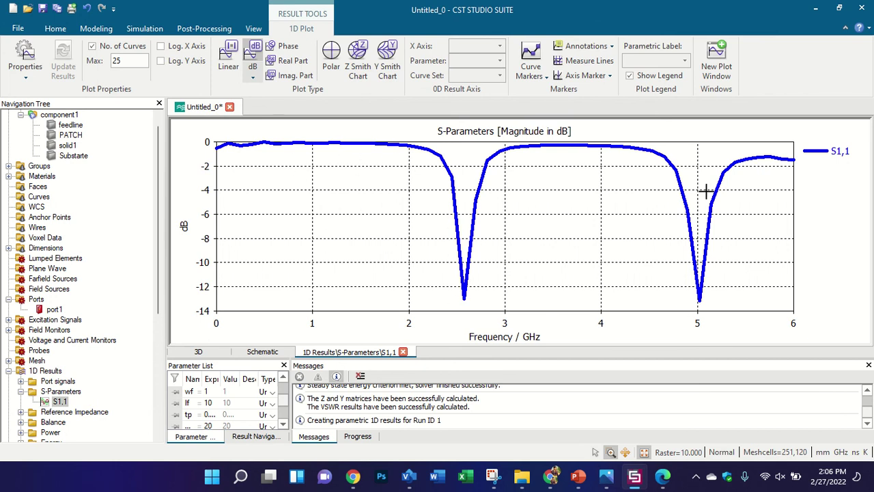
# Delete the copper ground brick solid1 from component1, discarding current and parametric results while keeping the result cache.
pyautogui.click(150, 30)
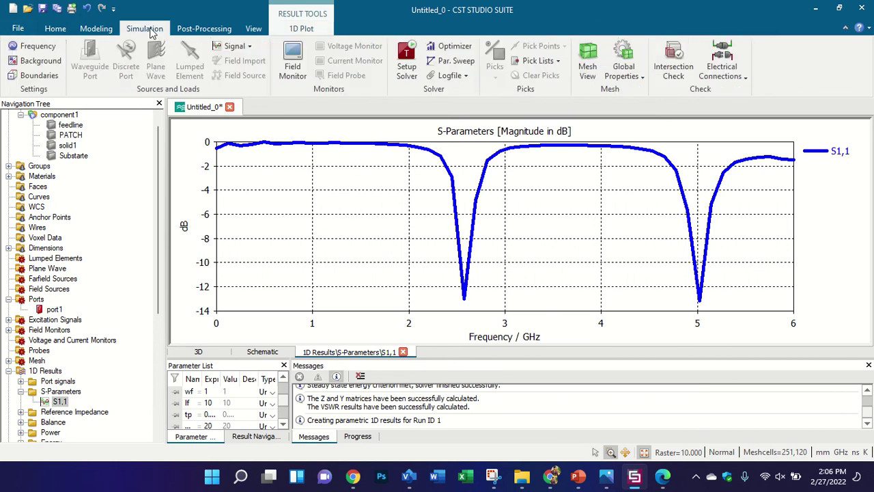
pyautogui.click(102, 30)
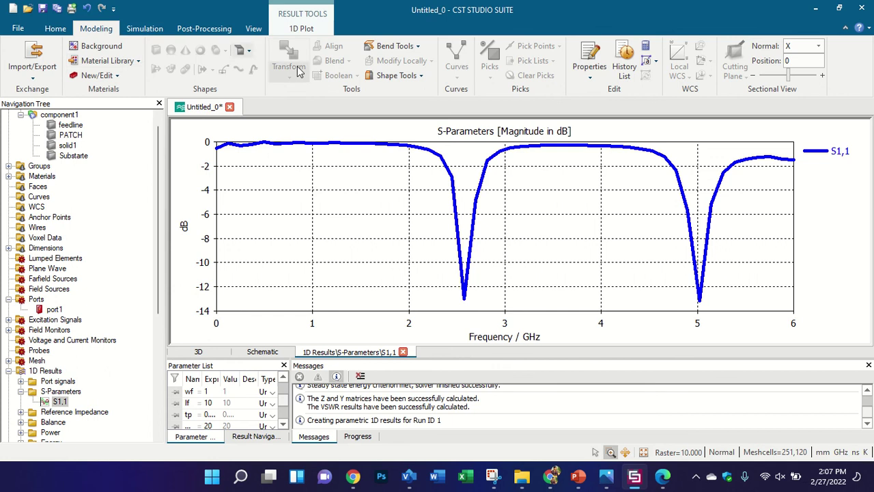
pyautogui.click(63, 115)
pyautogui.moveTo(362, 218); pyautogui.dragTo(729, 207)
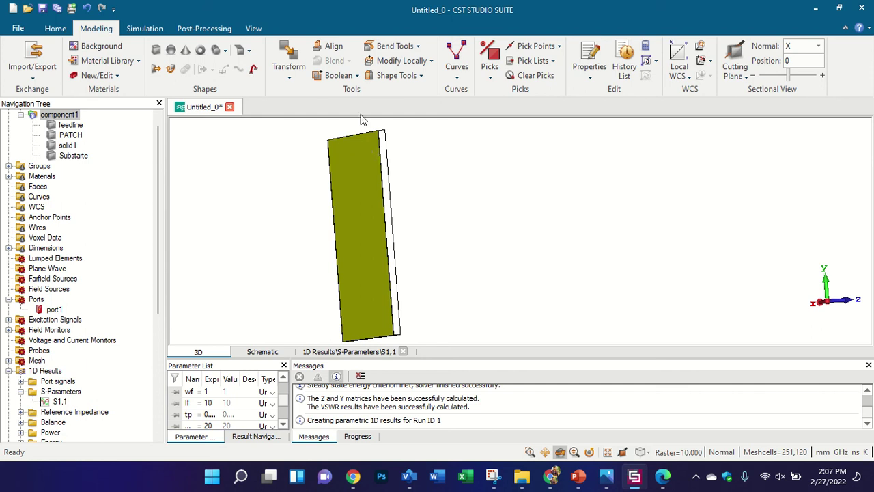
pyautogui.click(67, 147)
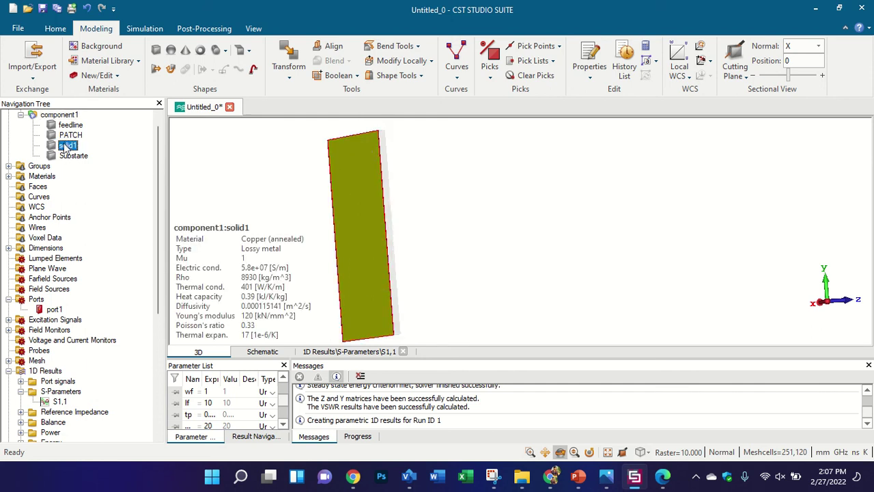
pyautogui.press('Delete')
pyautogui.press('Return')
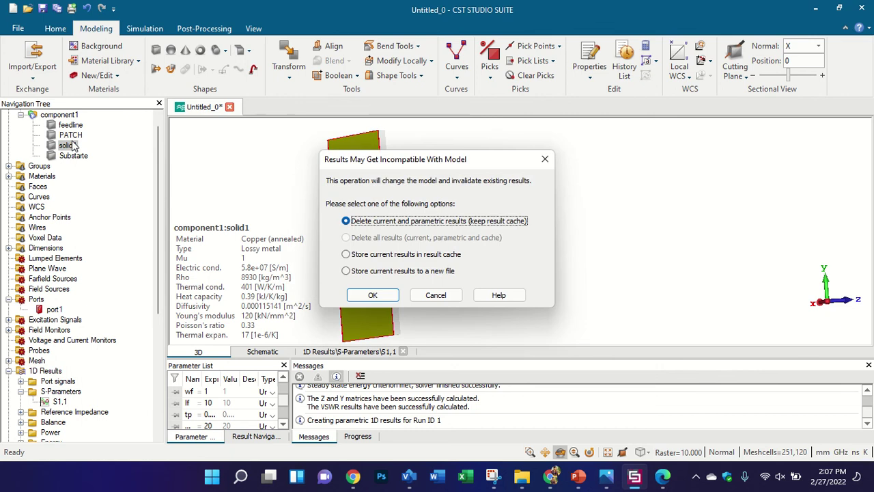
pyautogui.press('Return')
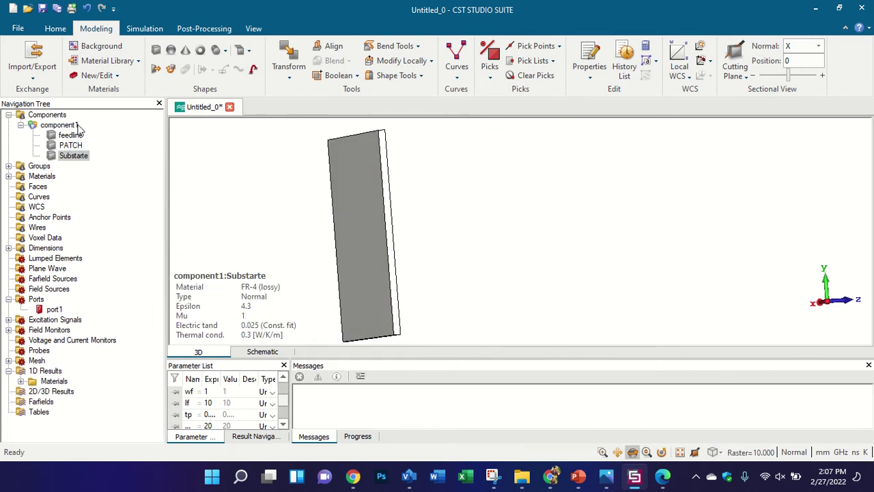
# Align the local WCS with the lower-left corner of the substrate on the patch side.
pyautogui.click(77, 127)
pyautogui.moveTo(239, 205); pyautogui.dragTo(533, 201)
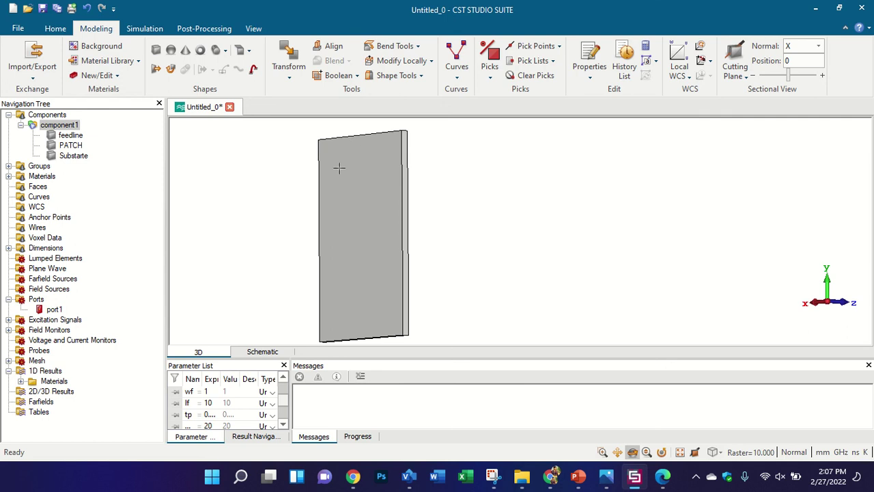
pyautogui.press('space')
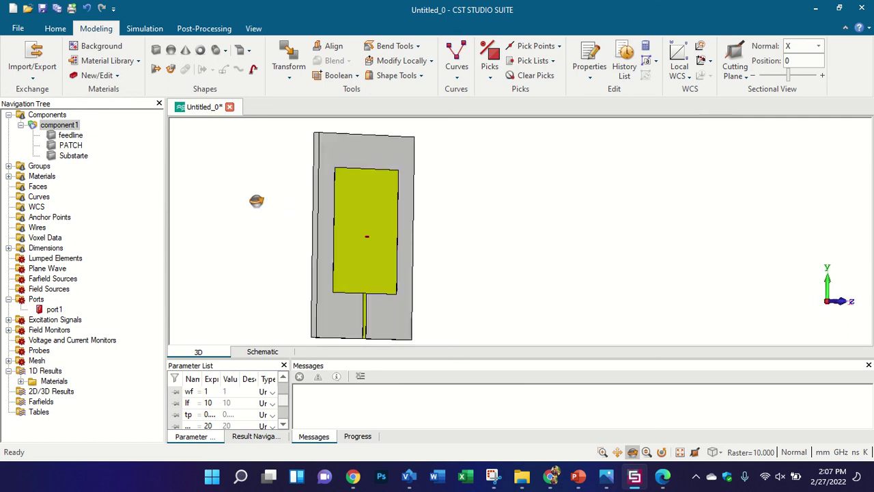
pyautogui.scroll(-1, 360, 244)
pyautogui.scroll(3, 344, 260)
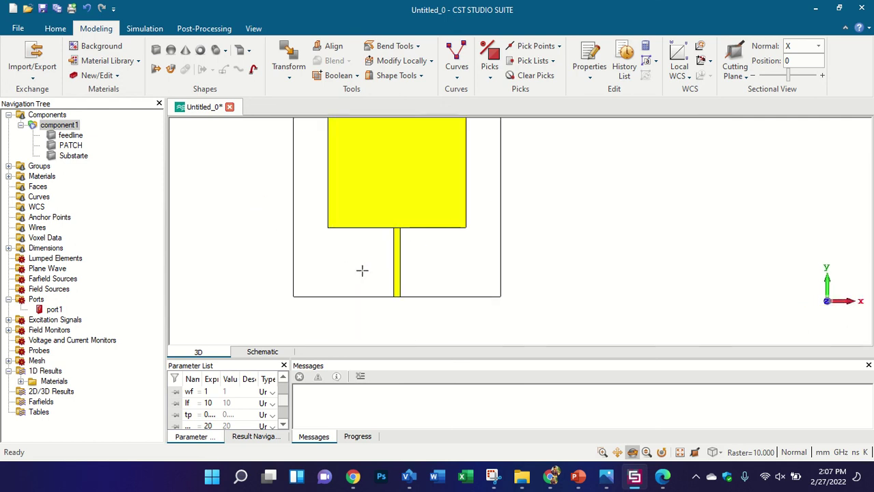
pyautogui.scroll(1, 361, 269)
pyautogui.click(702, 61)
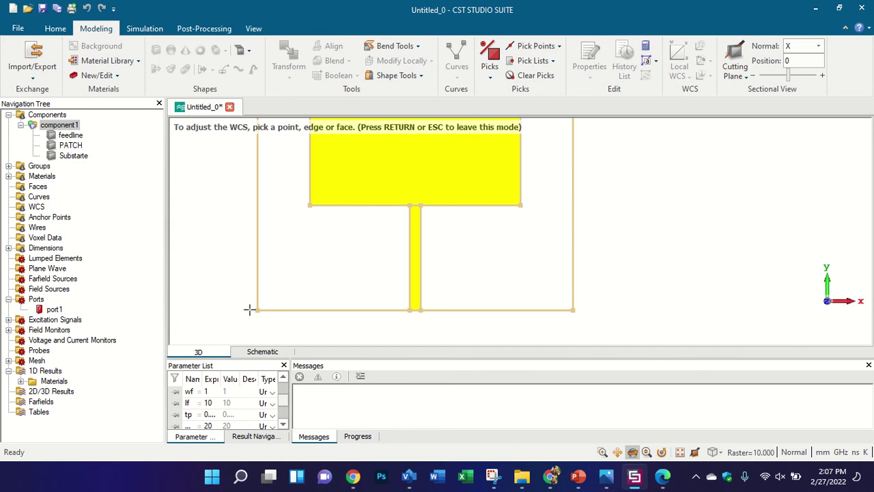
pyautogui.doubleClick(257, 310)
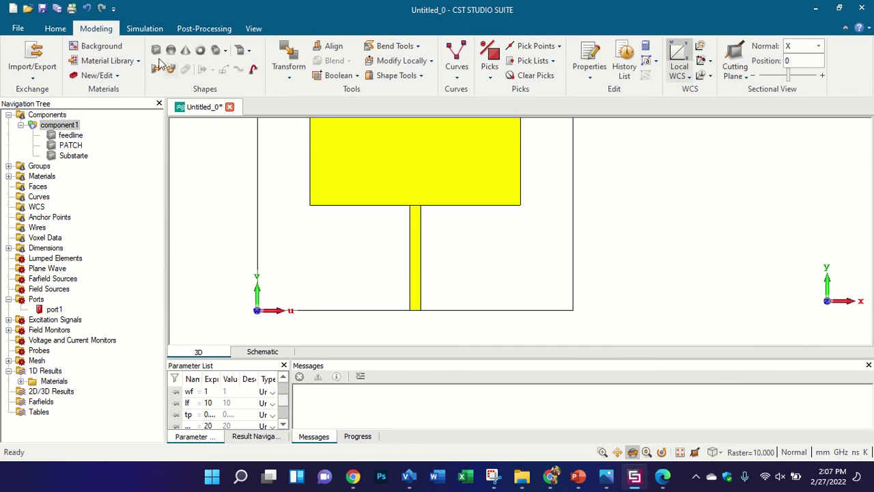
# Define a copper brick named CPW L in component1 with Umax w_cpw, Vmax l_cpw, Wmax tp and all minimums 0.
pyautogui.click(156, 50)
pyautogui.press('Escape')
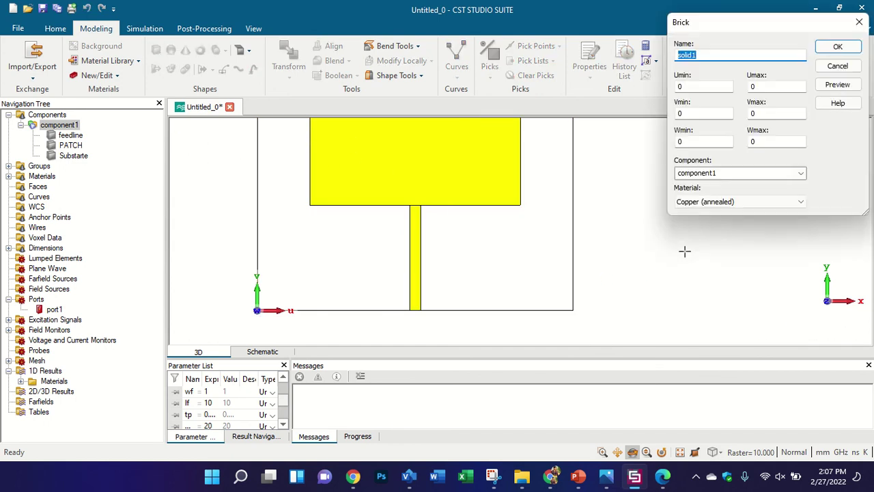
pyautogui.write('cPW L')
pyautogui.doubleClick(762, 86)
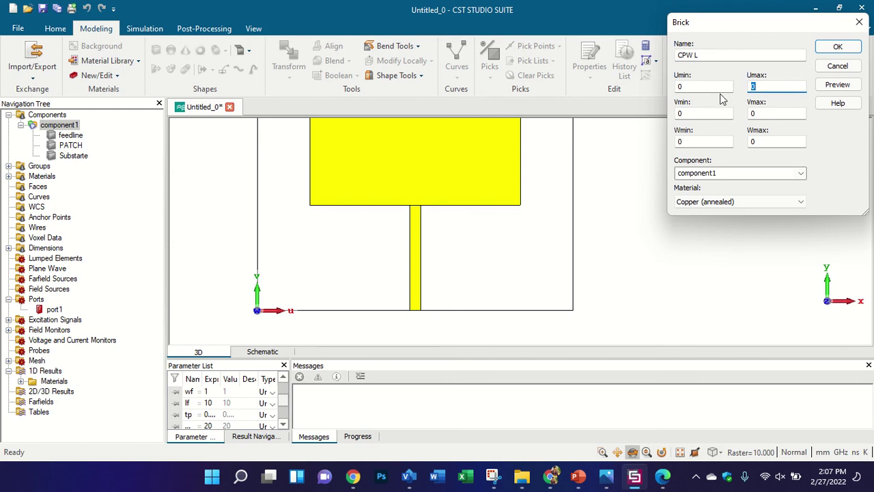
pyautogui.write('wc')
pyautogui.doubleClick(764, 114)
pyautogui.write('l')
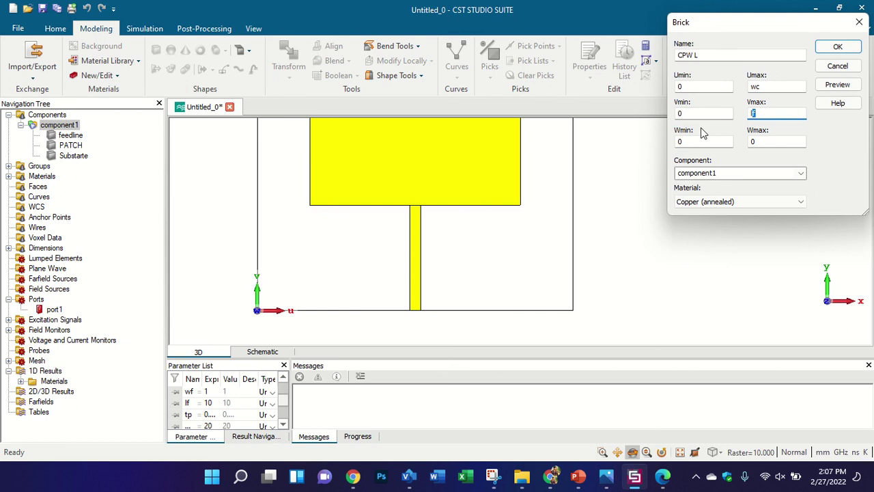
pyautogui.write('cpw')
pyautogui.click(755, 87)
pyautogui.write('_cp')
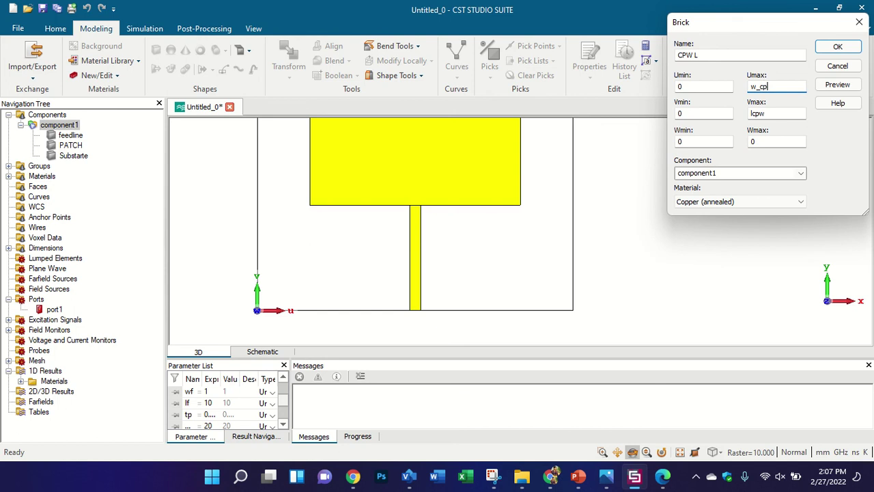
pyautogui.write('w')
pyautogui.click(754, 114)
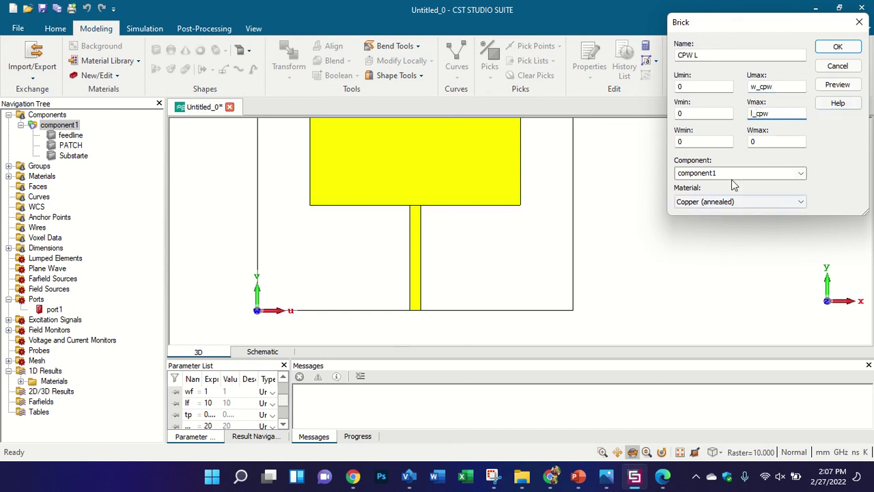
pyautogui.moveTo(768, 142); pyautogui.dragTo(729, 142)
pyautogui.write('tp')
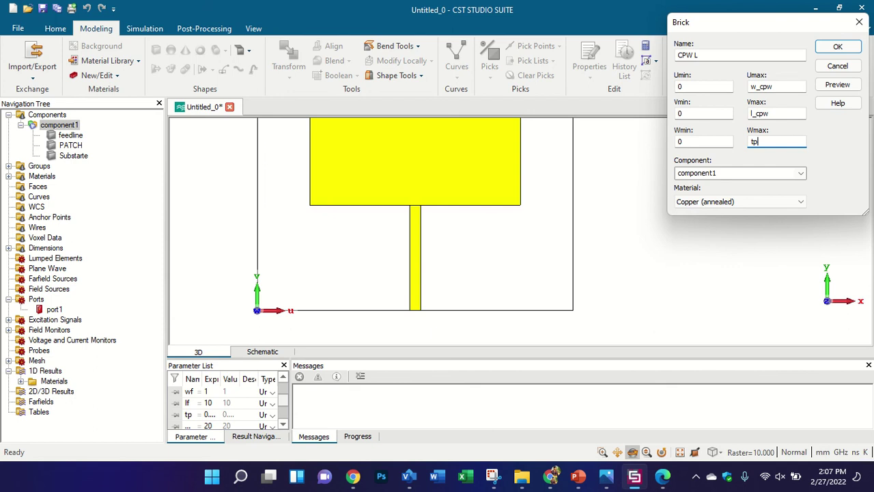
# Preview the CPW L brick, define w_cpw and l_cpw as 8 each, and create the brick.
pyautogui.click(823, 83)
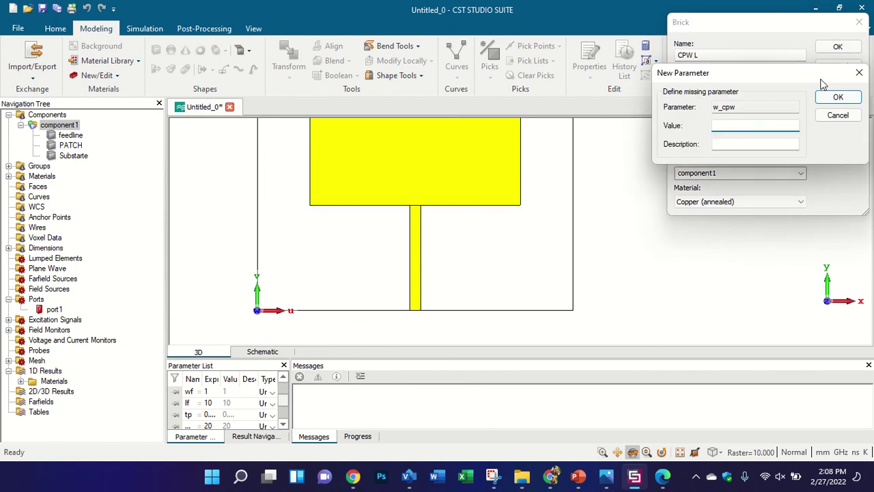
pyautogui.write('8')
pyautogui.click(838, 97)
pyautogui.write('8')
pyautogui.click(838, 98)
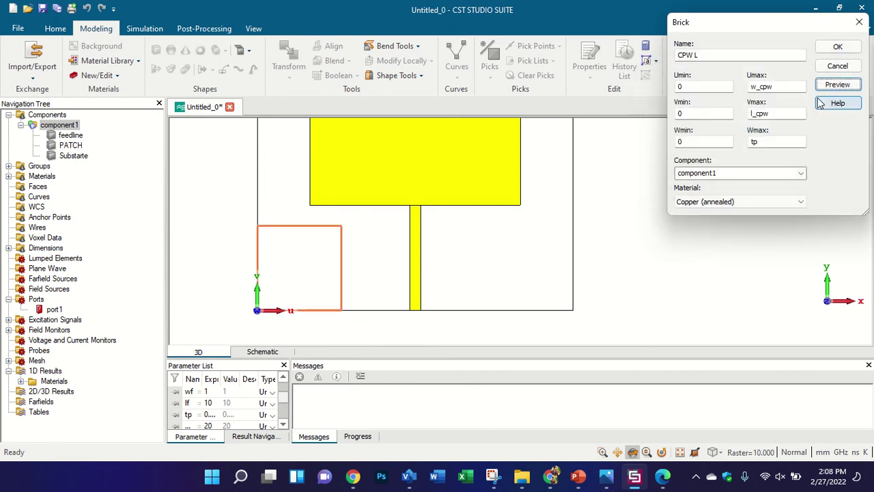
pyautogui.click(835, 48)
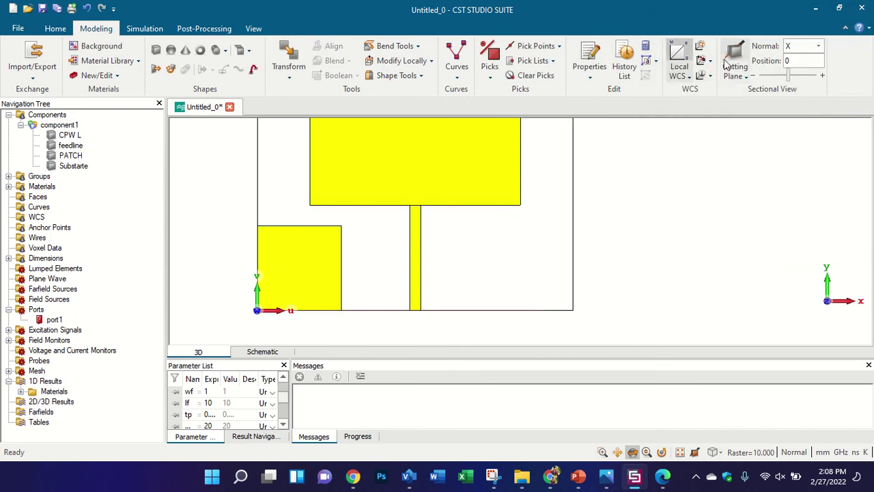
# Move the local WCS to the lower-right corner of the substrate.
pyautogui.click(703, 62)
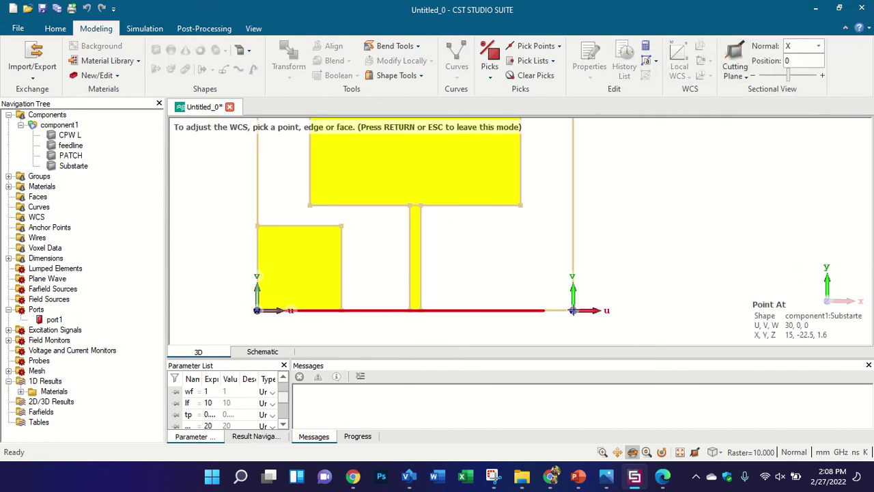
pyautogui.click(572, 311)
pyautogui.press('Escape')
# Create a copper brick named CPW R in component1 with Umin -w_cpw, Umax 0, Vmax l_cpw and Wmax tp.
pyautogui.click(155, 50)
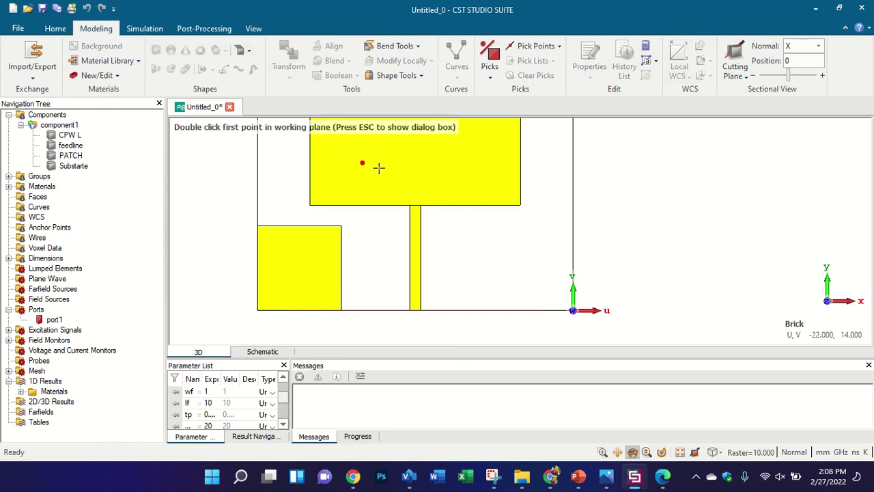
pyautogui.press('Escape')
pyautogui.write('CP')
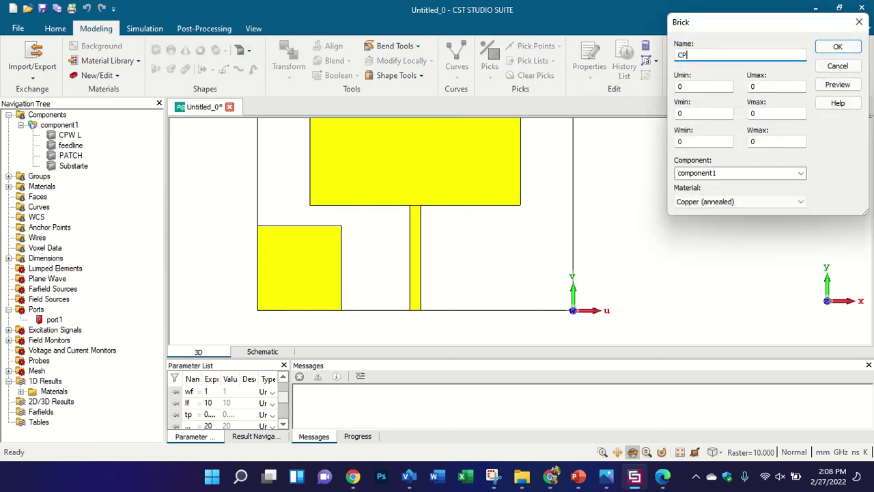
pyautogui.write('W R')
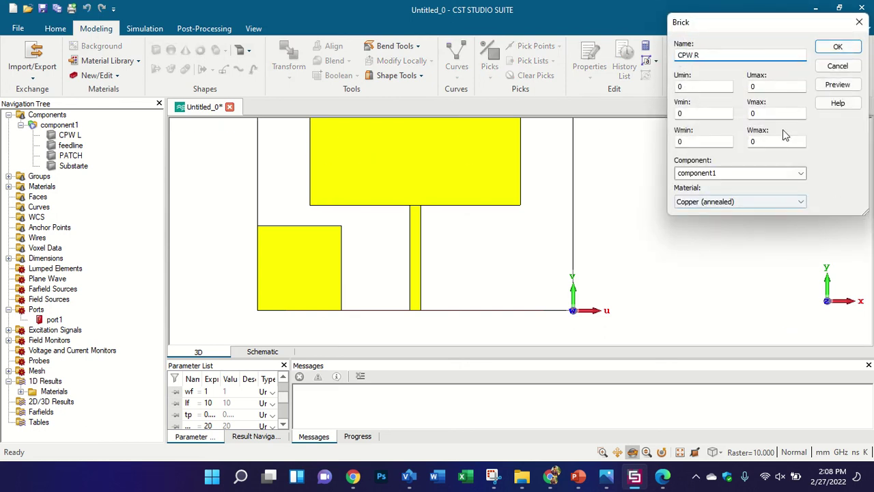
pyautogui.click(711, 86)
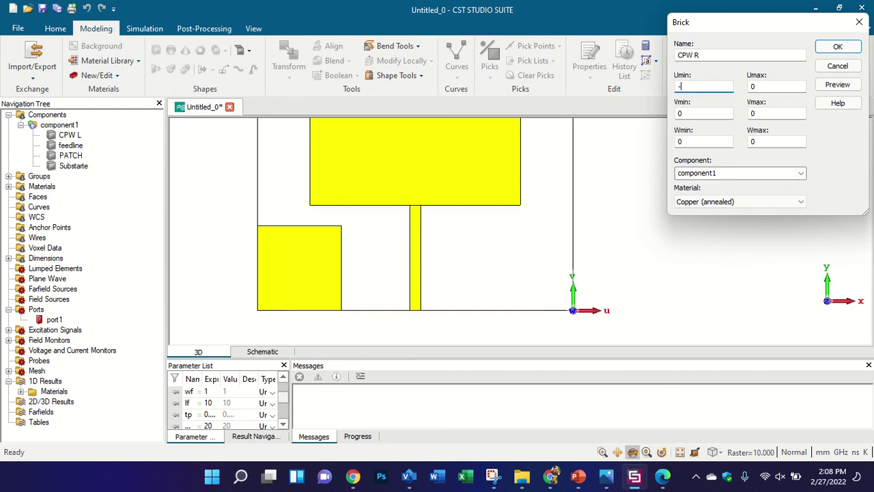
pyautogui.write('-w_cpw')
pyautogui.click(777, 111)
pyautogui.write('l_cpw')
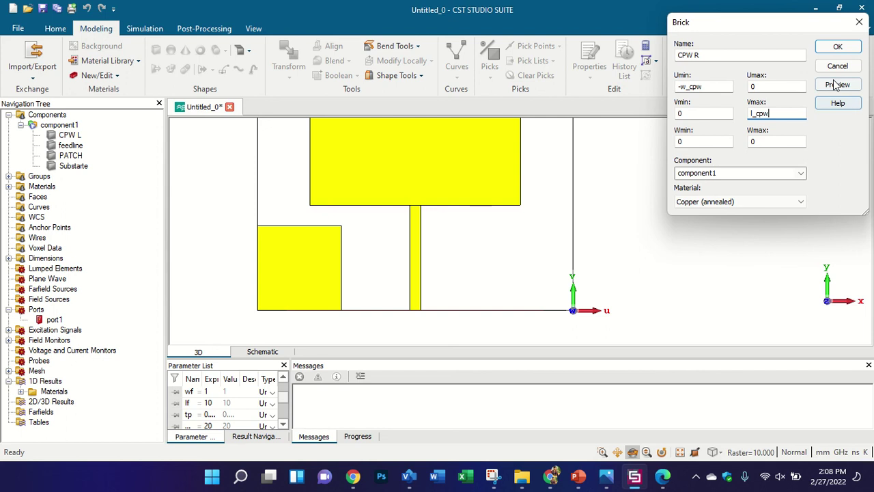
pyautogui.click(838, 84)
pyautogui.click(773, 141)
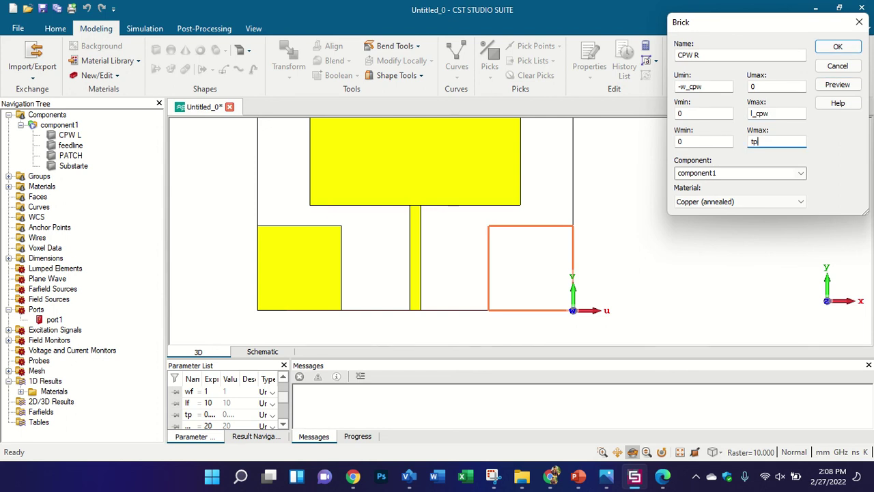
pyautogui.press('Return')
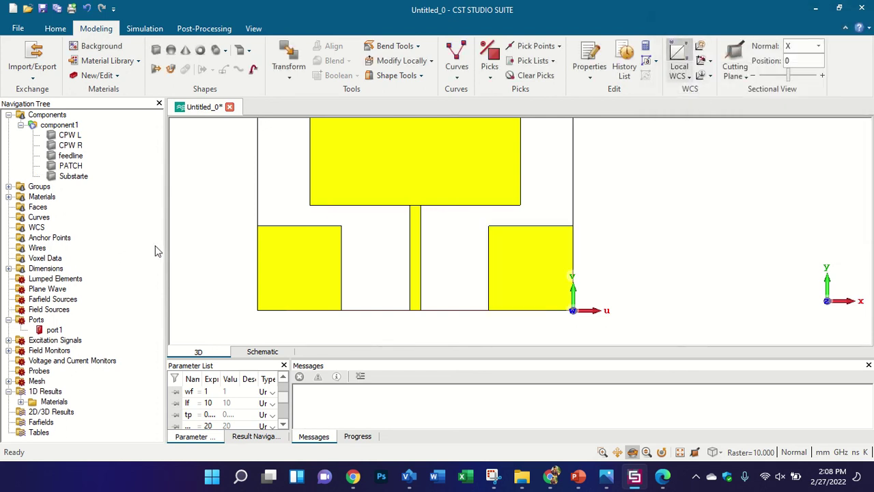
pyautogui.moveTo(282, 206); pyautogui.dragTo(445, 110)
pyautogui.press('space')
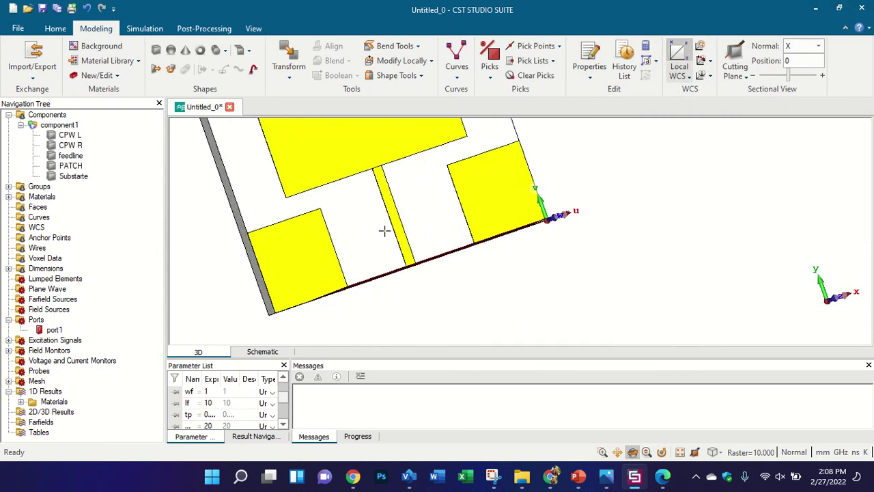
# Dimension the gap between the left CPW ground and the feedline along the substrate's lower edge.
pyautogui.scroll(5, 244, 262)
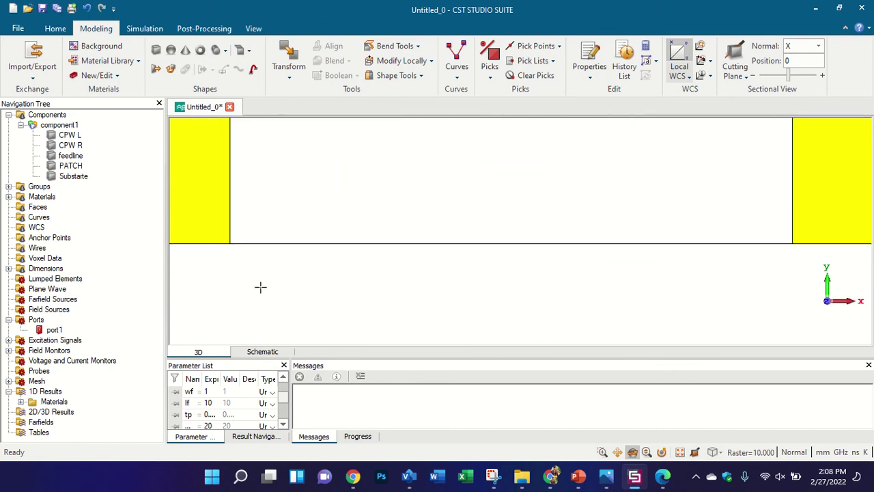
pyautogui.click(254, 28)
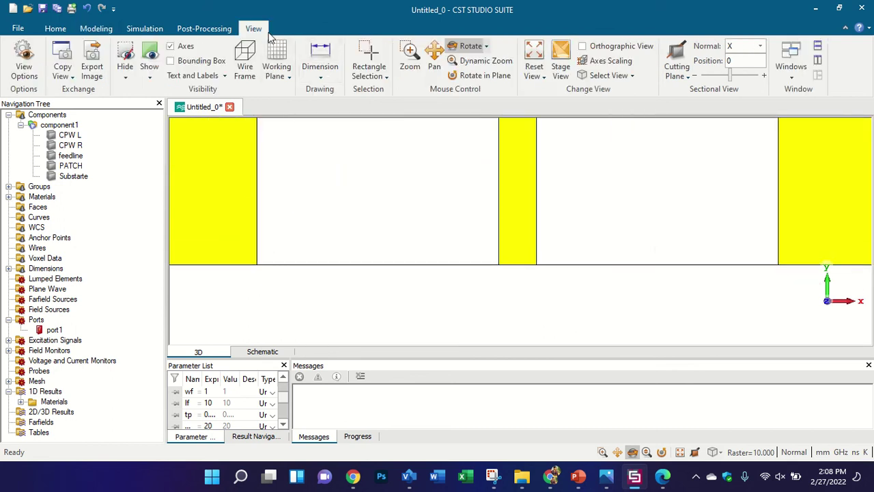
pyautogui.click(320, 66)
pyautogui.click(256, 265)
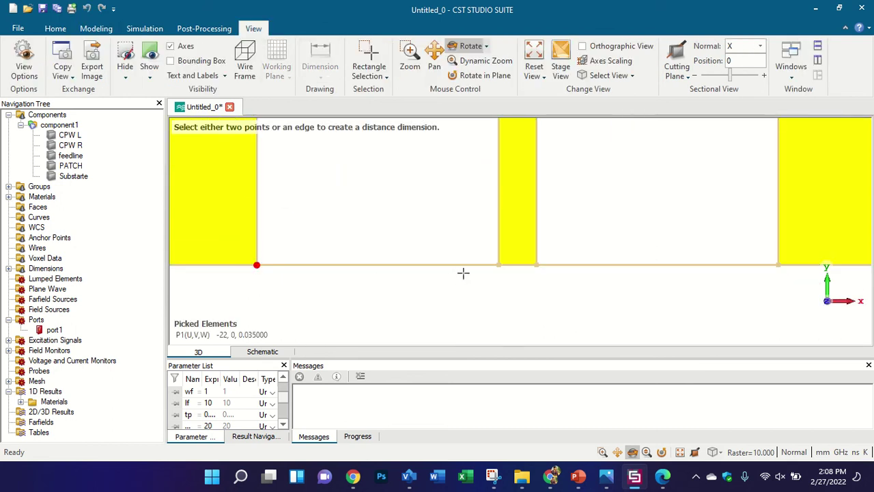
pyautogui.click(498, 265)
pyautogui.click(486, 244)
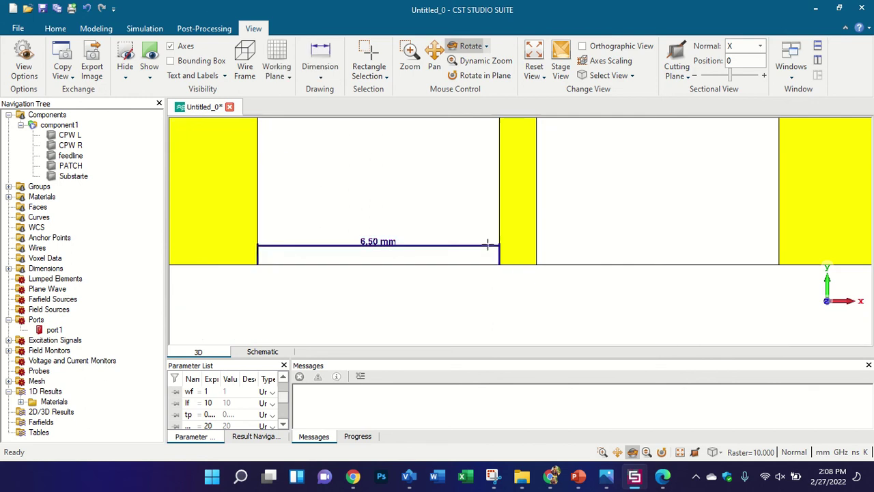
# Widen the parameter list, set w_cpw to 19 and update the model.
pyautogui.scroll(-3, 437, 236)
pyautogui.scroll(-2, 445, 188)
pyautogui.scroll(2, 448, 179)
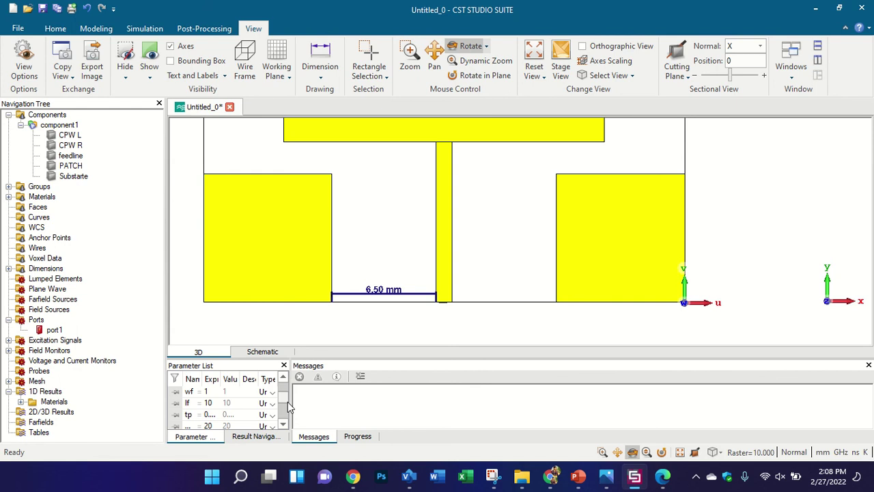
pyautogui.moveTo(291, 412); pyautogui.dragTo(698, 437)
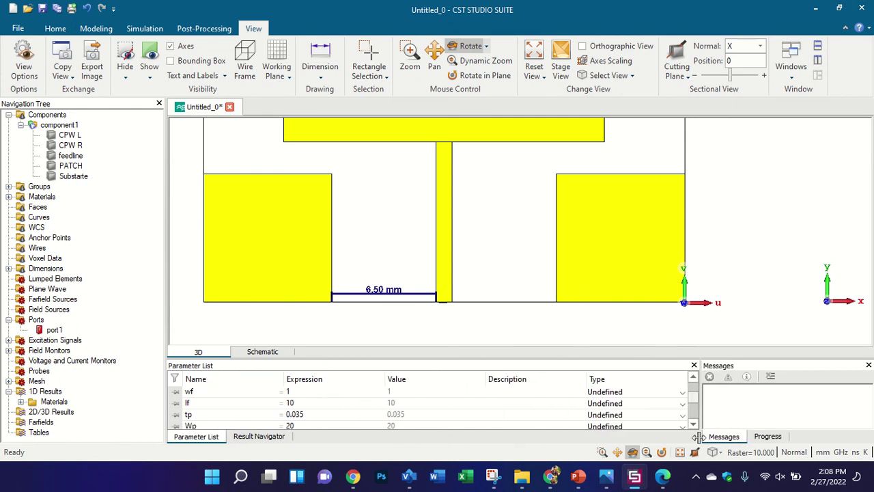
pyautogui.scroll(-2, 308, 410)
pyautogui.click(296, 402)
pyautogui.click(297, 401)
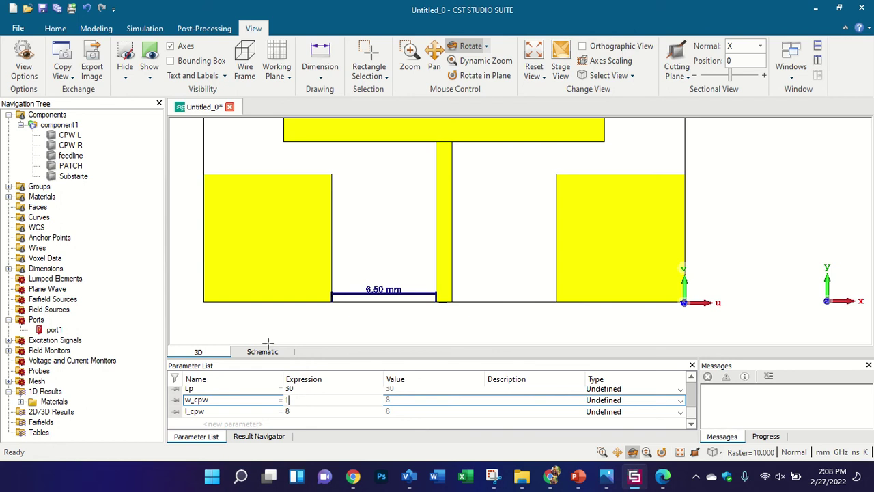
pyautogui.press('Return')
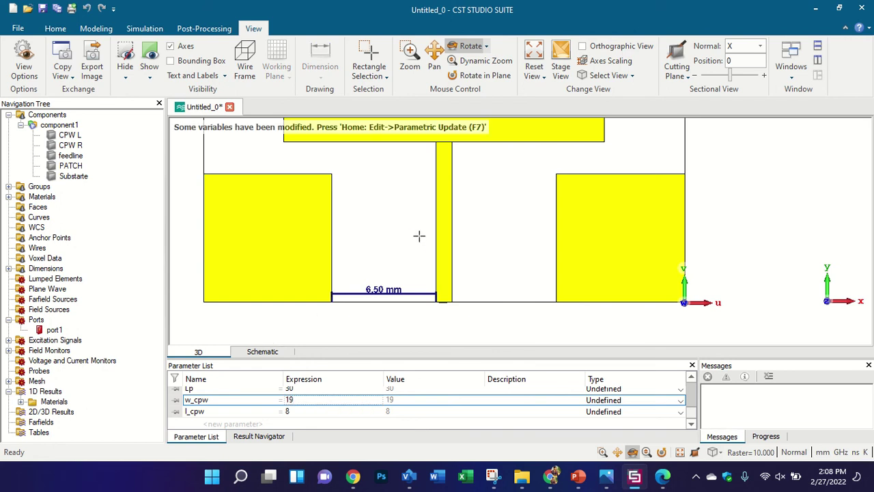
pyautogui.press('F7')
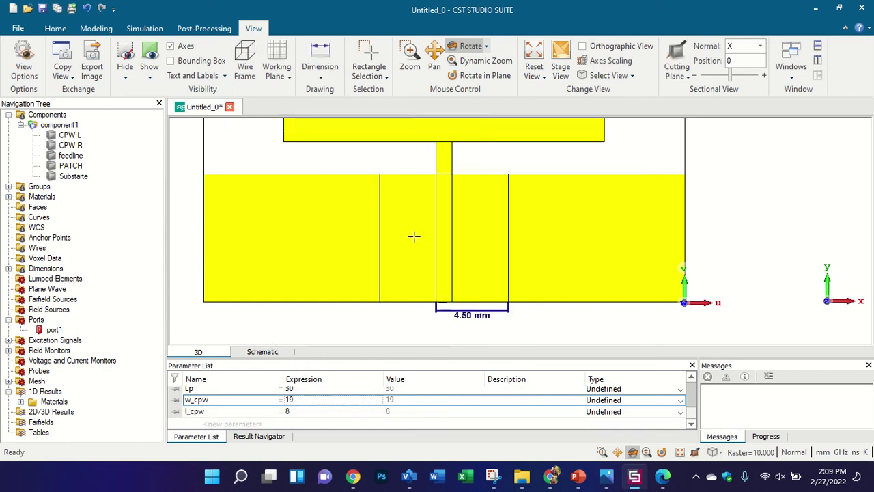
# Set w_cpw to 15 and update the model.
pyautogui.click(299, 400)
pyautogui.write('1')
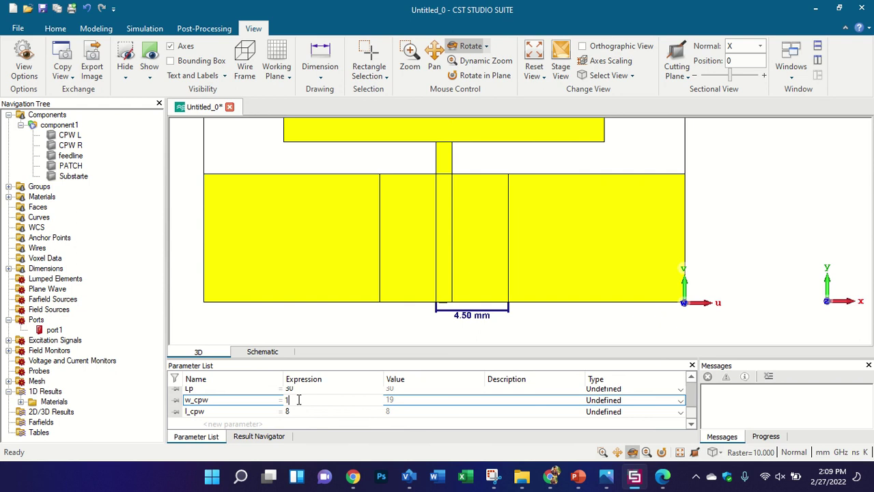
pyautogui.write('5')
pyautogui.press('Return')
pyautogui.press('F7')
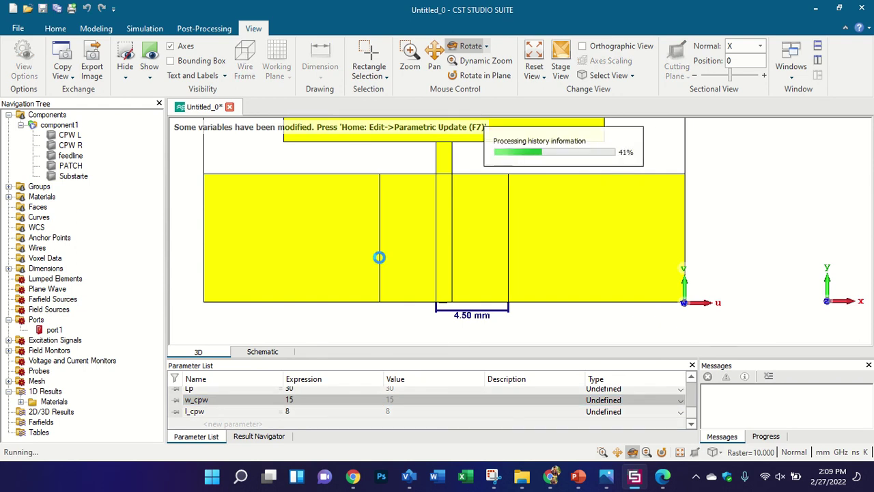
# Set w_cpw to 13 and update the model.
pyautogui.click(300, 401)
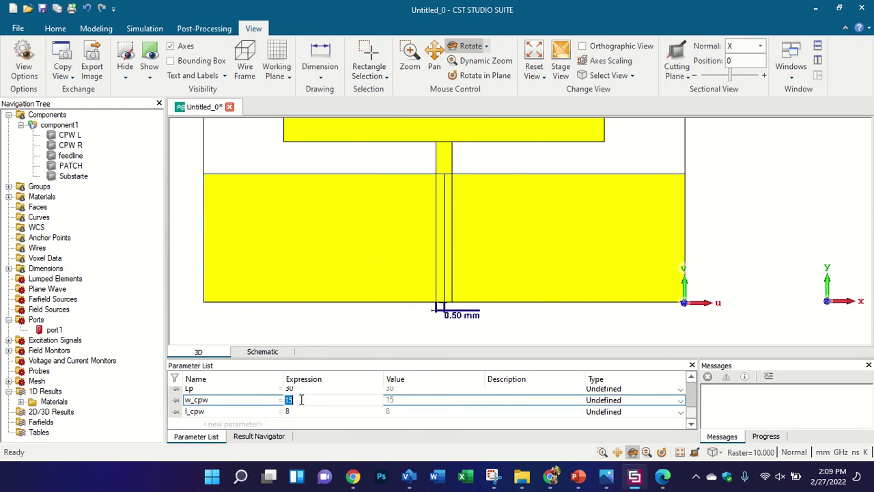
pyautogui.write('13')
pyautogui.press('Return')
pyautogui.press('F7')
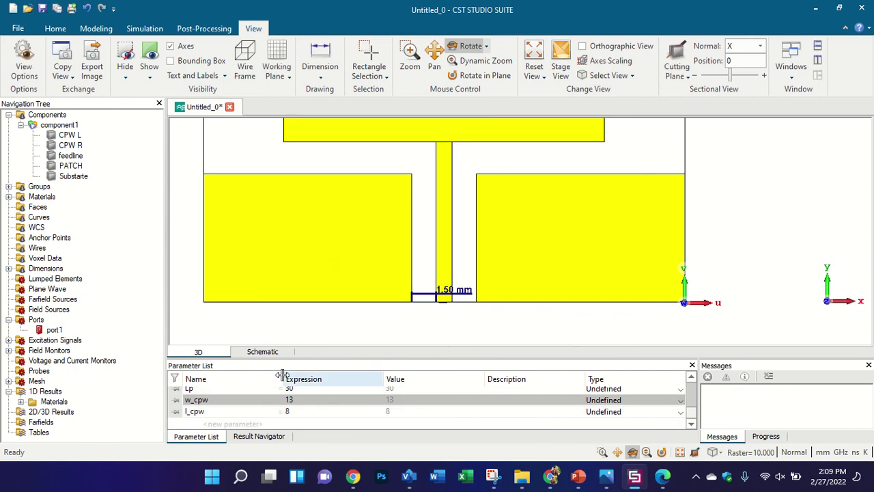
# Set w_cpw to 14 and update the model.
pyautogui.doubleClick(304, 402)
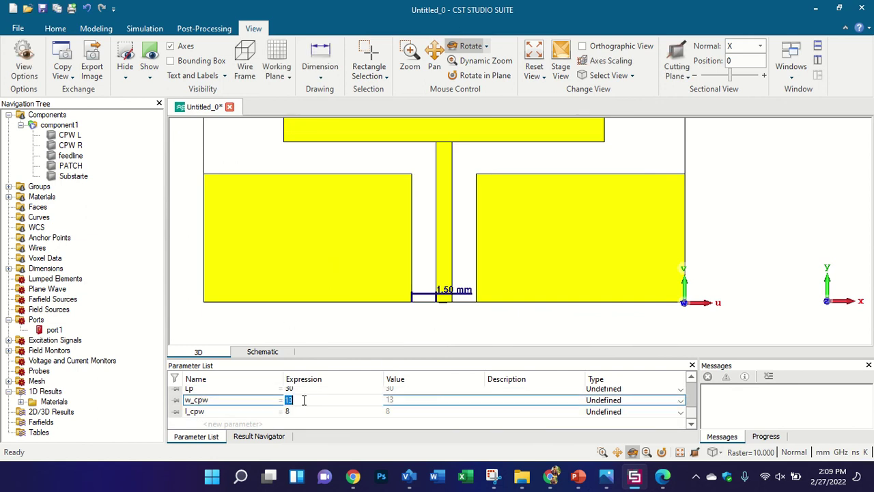
pyautogui.write('14')
pyautogui.press('Return')
pyautogui.press('F7')
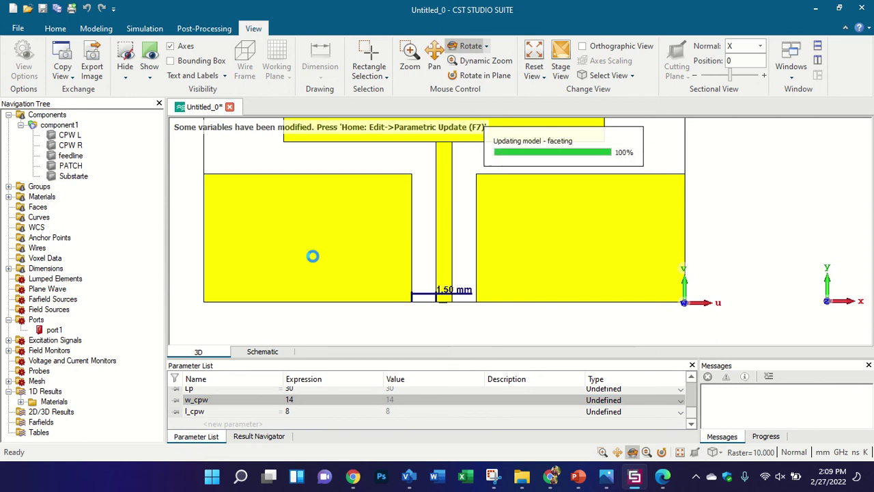
# Examine the narrowed gaps between the feedline and both CPW grounds, together with the port and patch.
pyautogui.moveTo(418, 325); pyautogui.dragTo(407, 248)
pyautogui.scroll(2, 407, 248)
pyautogui.scroll(-6, 415, 273)
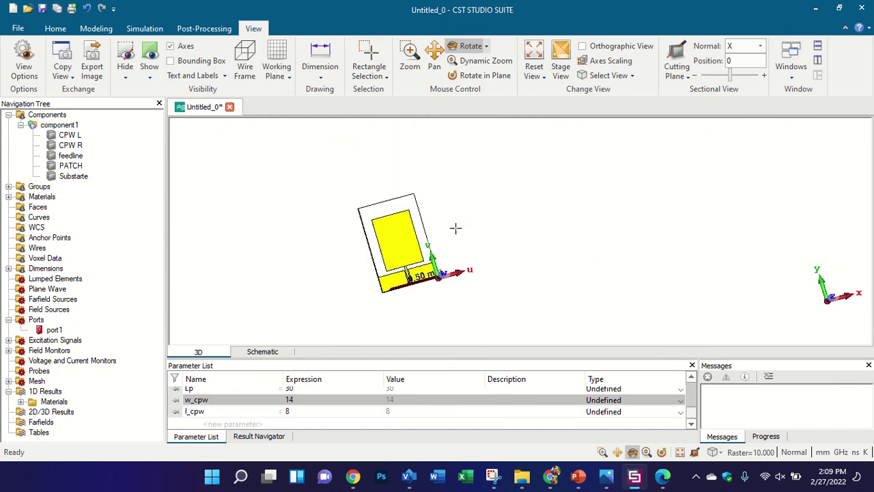
pyautogui.scroll(6, 438, 274)
pyautogui.scroll(-2, 356, 281)
pyautogui.scroll(2, 336, 299)
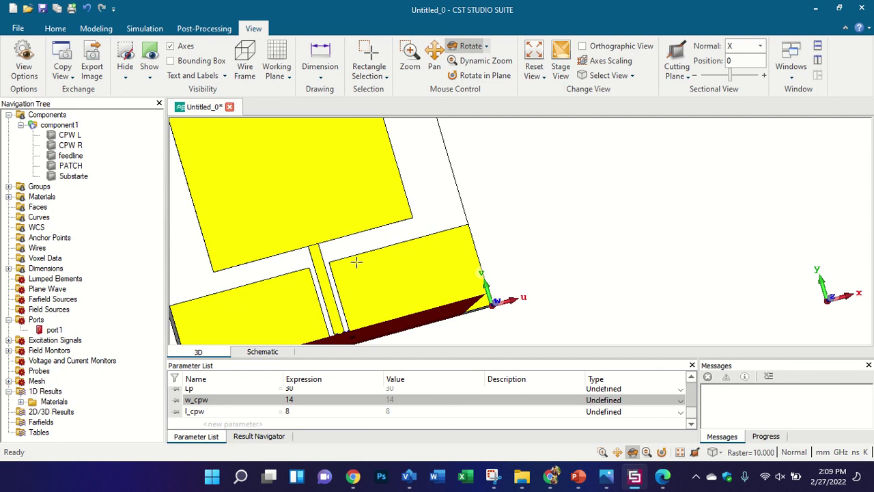
pyautogui.scroll(-1, 357, 261)
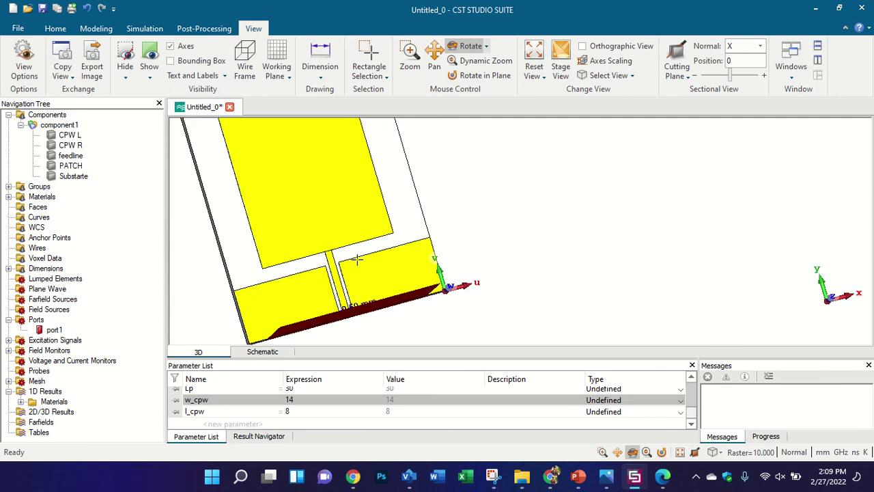
pyautogui.scroll(-1, 356, 259)
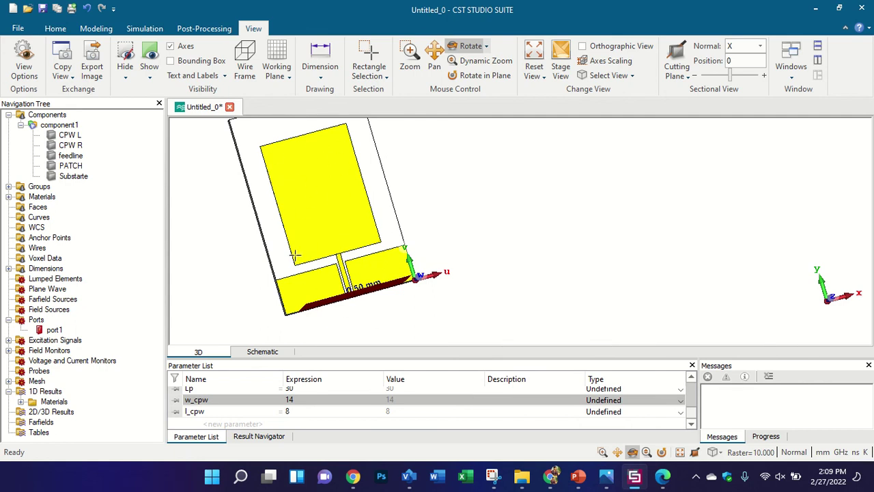
# Start the transient solver simulation of the CPW-fed patch antenna.
pyautogui.click(95, 31)
pyautogui.click(144, 28)
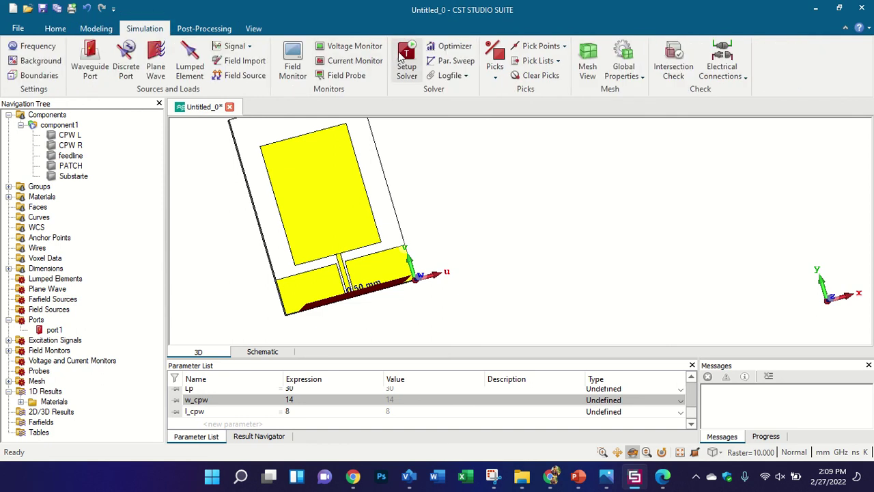
pyautogui.scroll(3, 316, 265)
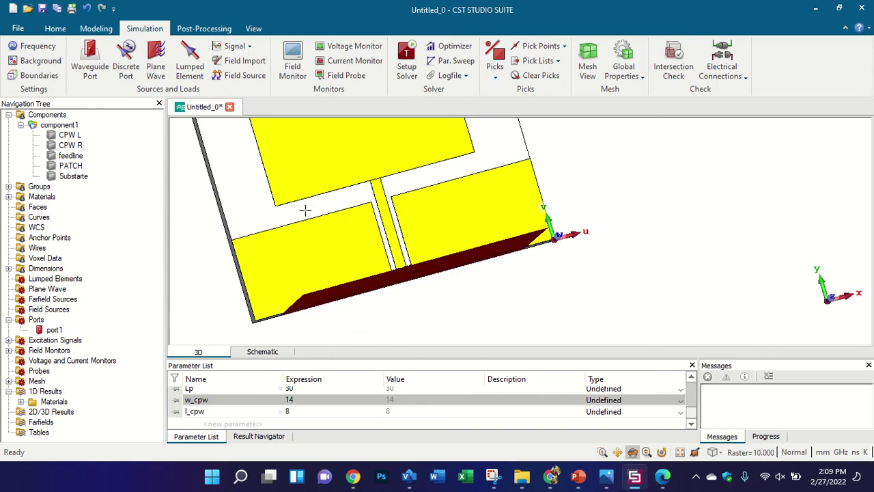
pyautogui.scroll(2, 290, 235)
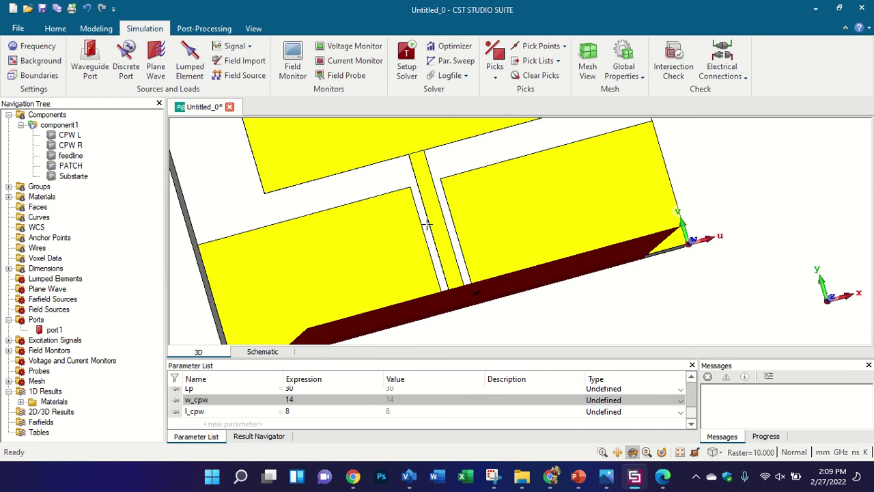
pyautogui.scroll(-3, 415, 227)
pyautogui.scroll(2, 414, 240)
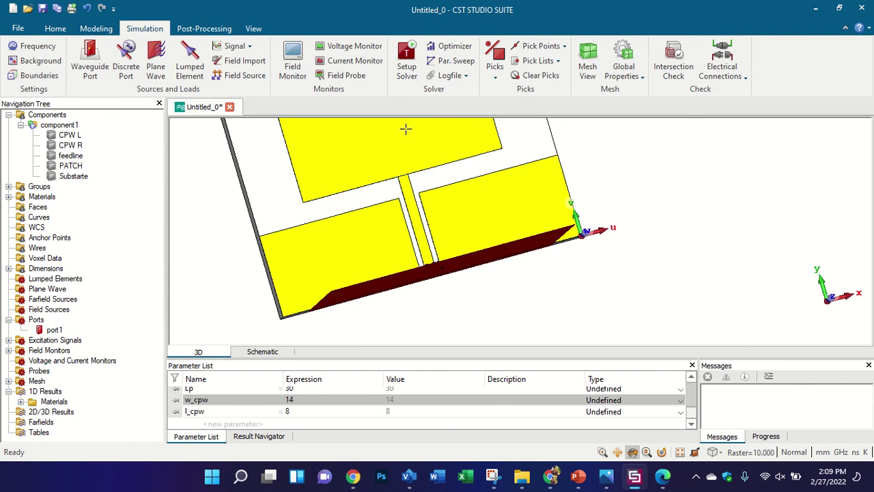
pyautogui.click(412, 67)
pyautogui.click(549, 125)
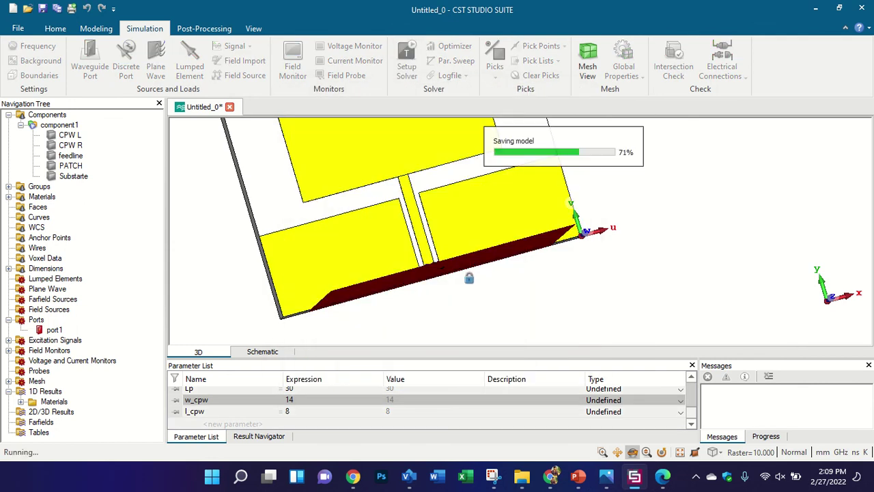
# Enlarge the solver progress display by narrowing the parameter list.
pyautogui.scroll(-2, 441, 274)
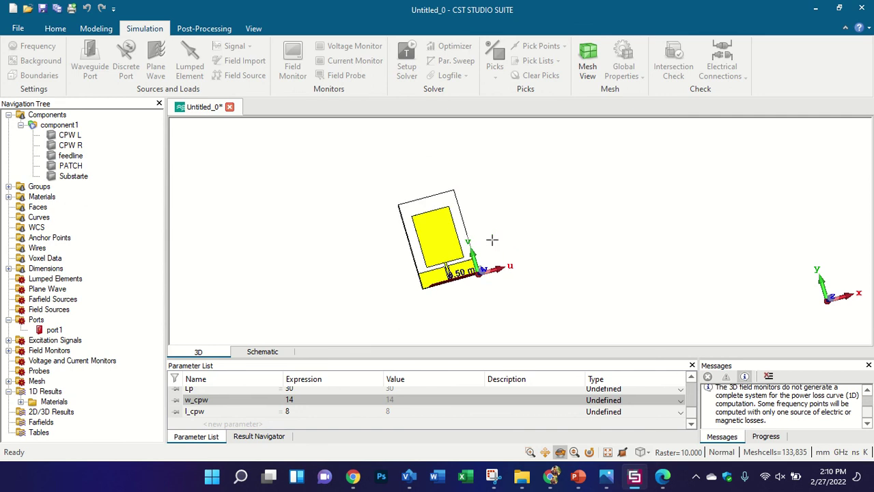
pyautogui.scroll(2, 494, 240)
pyautogui.scroll(2, 417, 301)
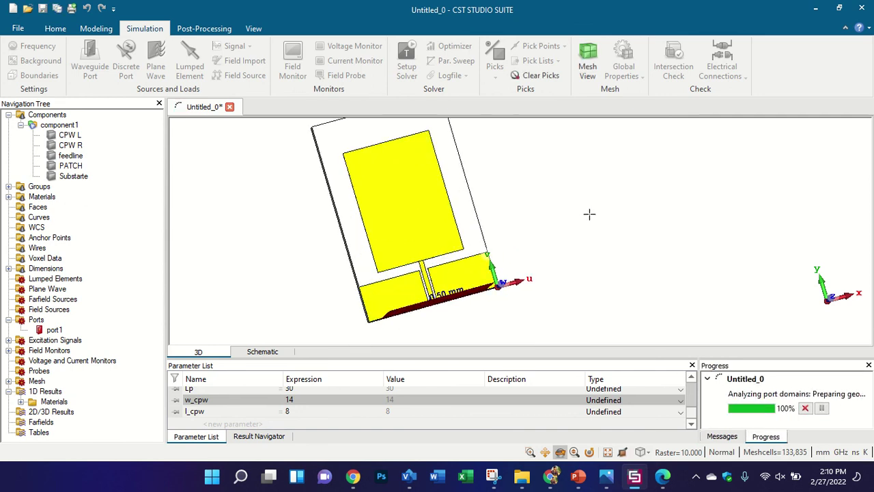
pyautogui.moveTo(589, 214); pyautogui.dragTo(572, 246)
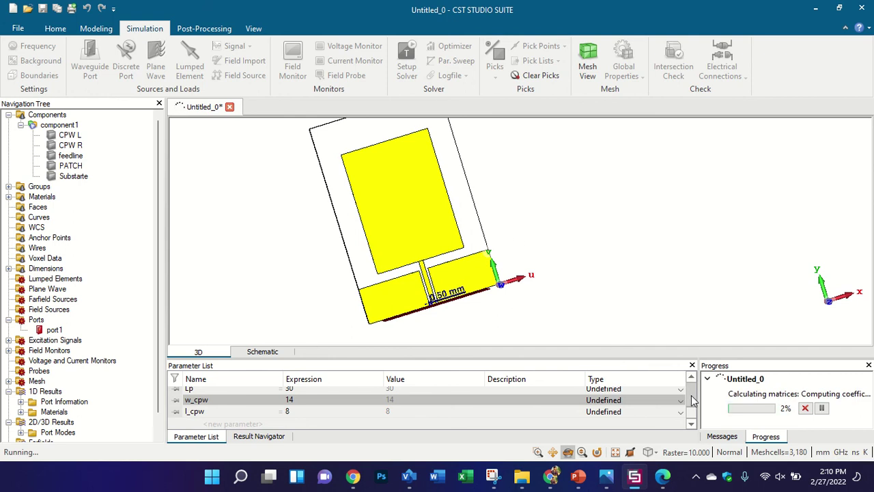
pyautogui.moveTo(698, 398); pyautogui.dragTo(354, 398)
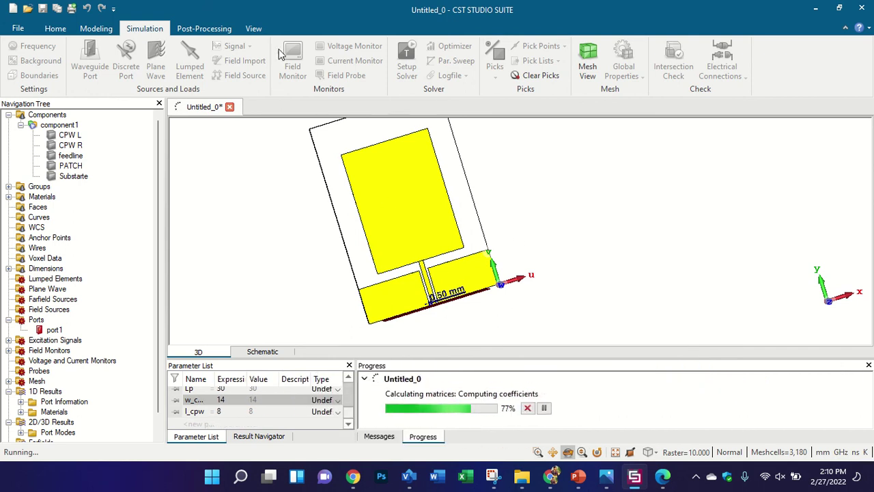
pyautogui.click(214, 28)
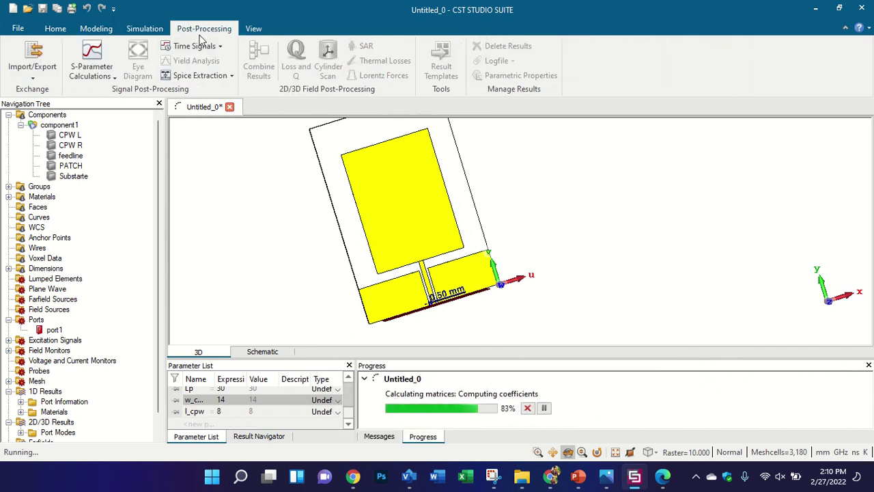
pyautogui.click(146, 30)
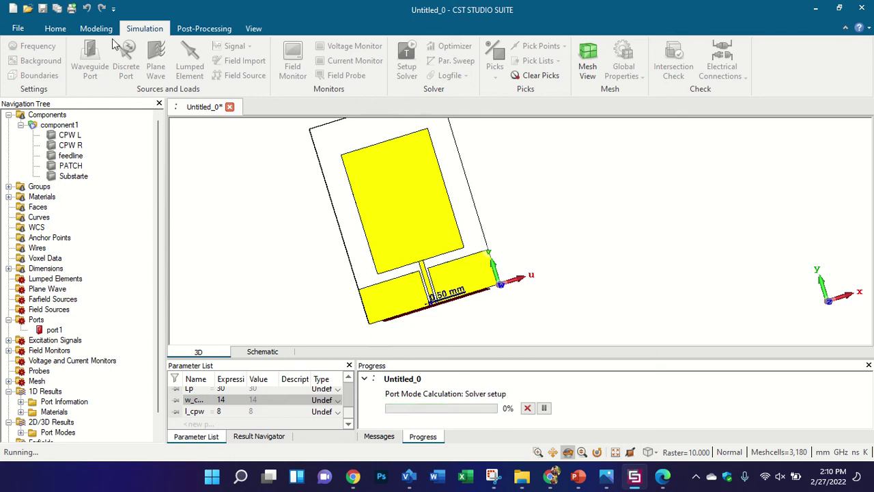
pyautogui.click(211, 29)
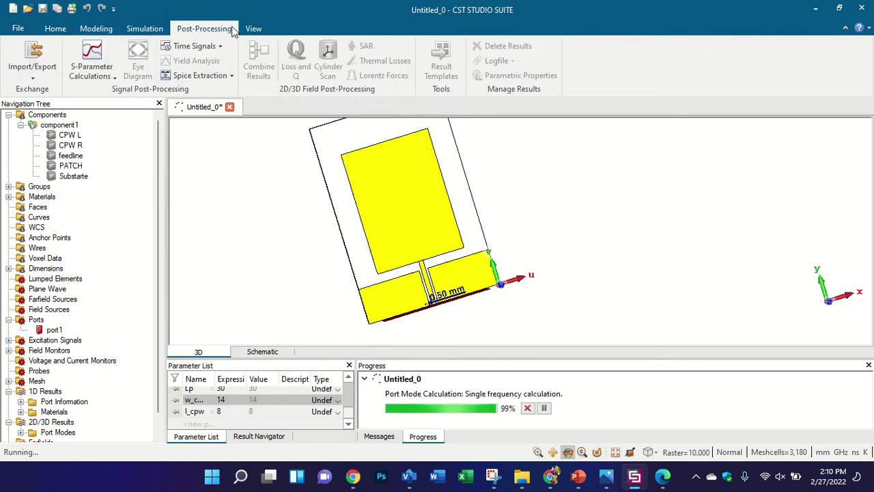
pyautogui.click(246, 30)
pyautogui.click(110, 33)
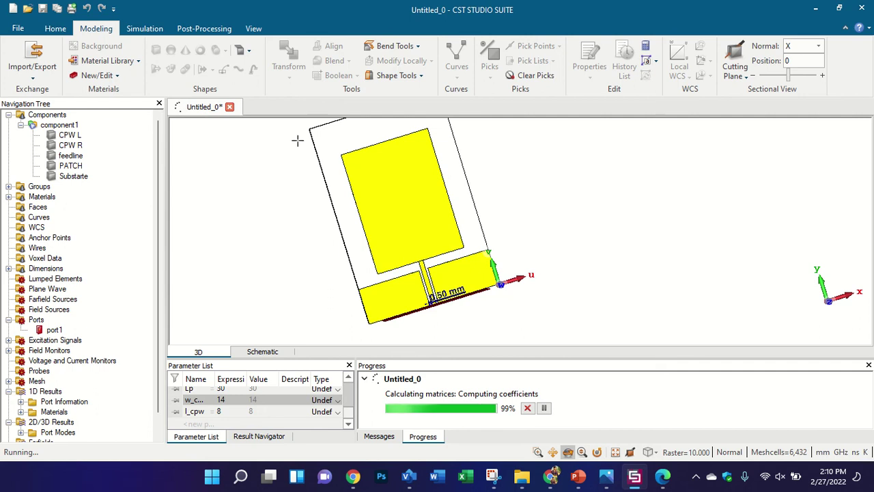
# Inspect the waveguide port plane at the feed edge of the substrate from an oblique side view.
pyautogui.moveTo(401, 6)
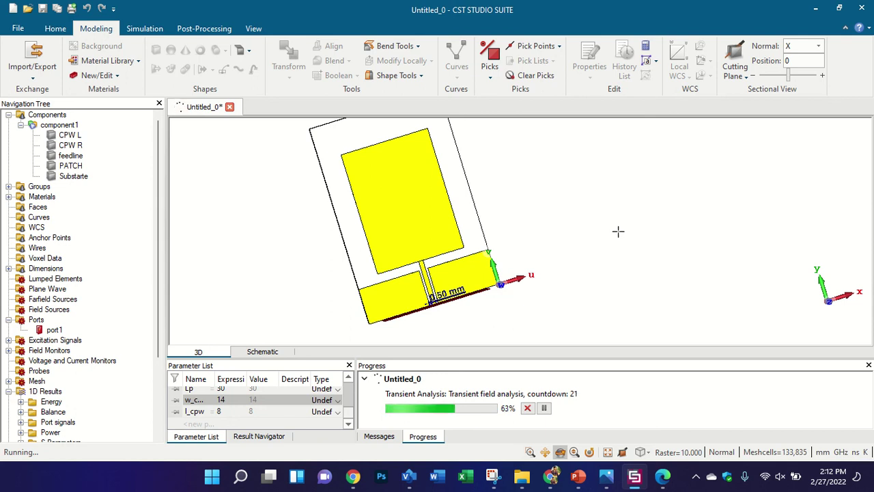
pyautogui.scroll(5, 414, 295)
pyautogui.moveTo(434, 285); pyautogui.dragTo(547, 217)
pyautogui.scroll(-2, 485, 212)
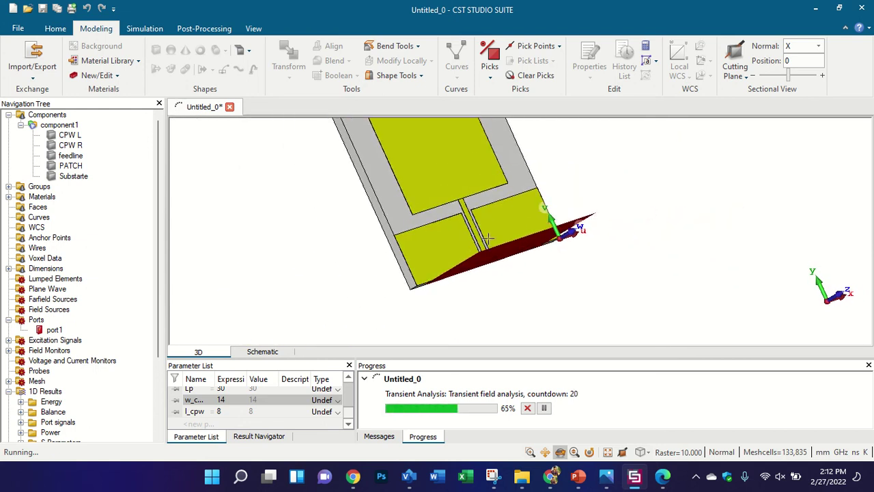
pyautogui.moveTo(488, 240); pyautogui.dragTo(645, 142)
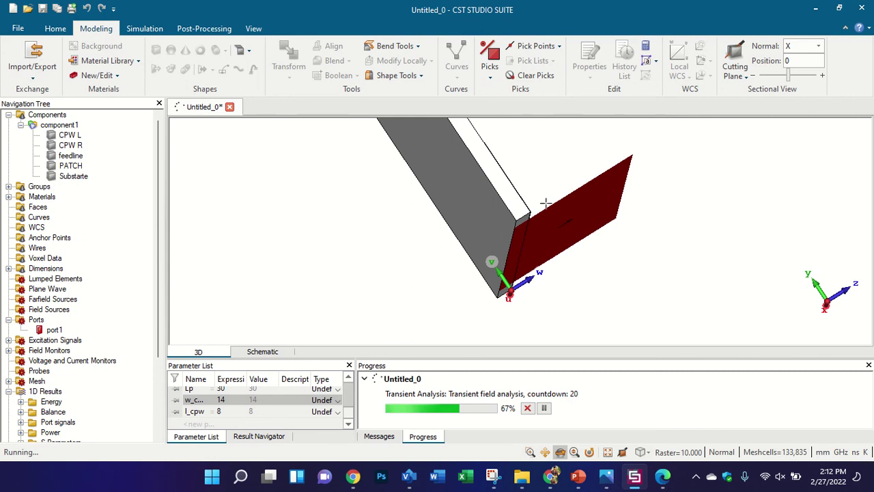
# Examine the waveguide port plane against the substrate edge, feedline and both CPW grounds from the front and back while the solver runs.
pyautogui.scroll(2, 540, 230)
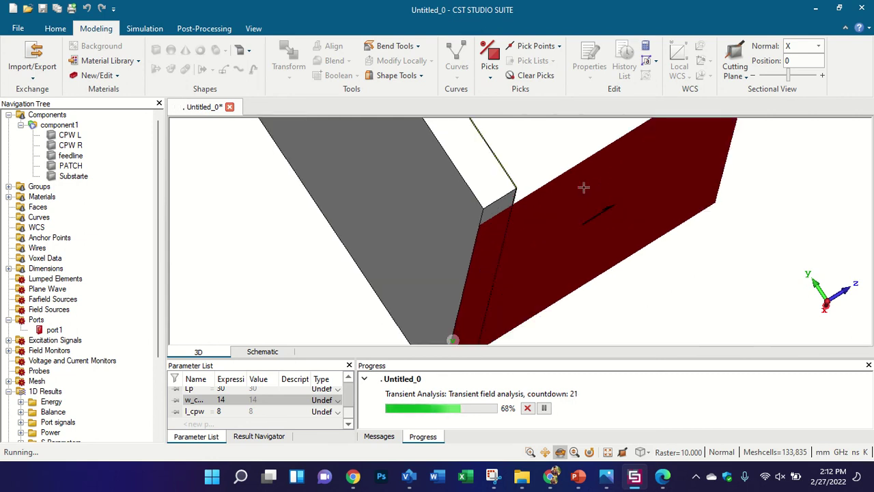
pyautogui.scroll(-3, 458, 228)
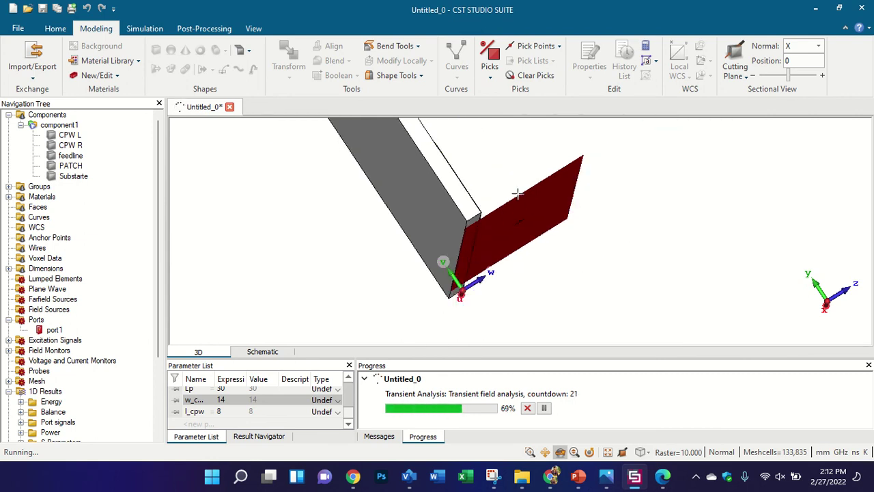
pyautogui.moveTo(444, 263); pyautogui.dragTo(410, 225)
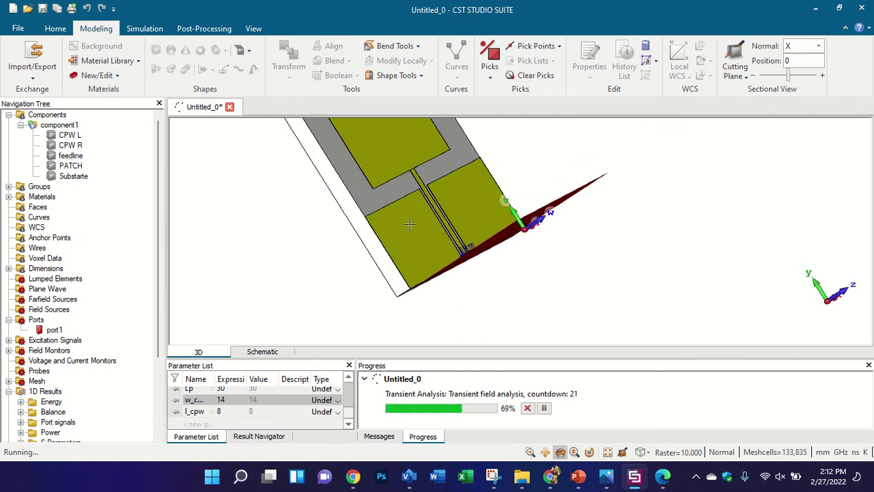
pyautogui.click(56, 28)
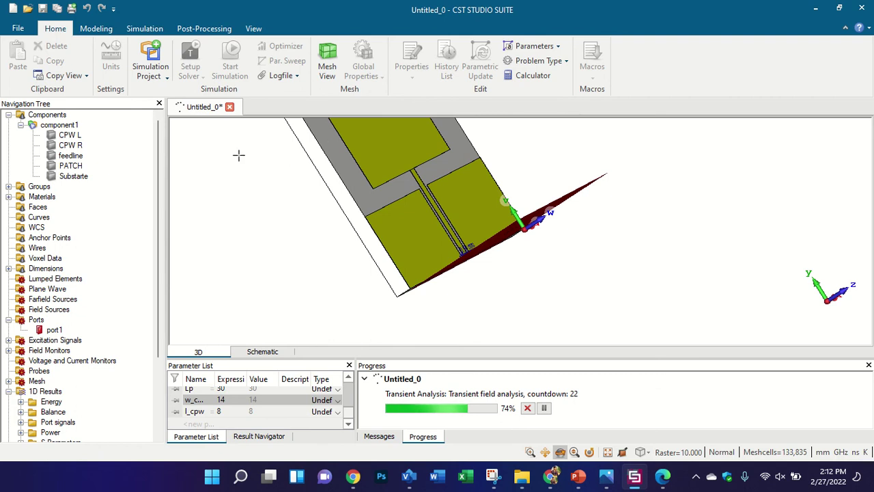
pyautogui.moveTo(407, 209); pyautogui.dragTo(407, 182)
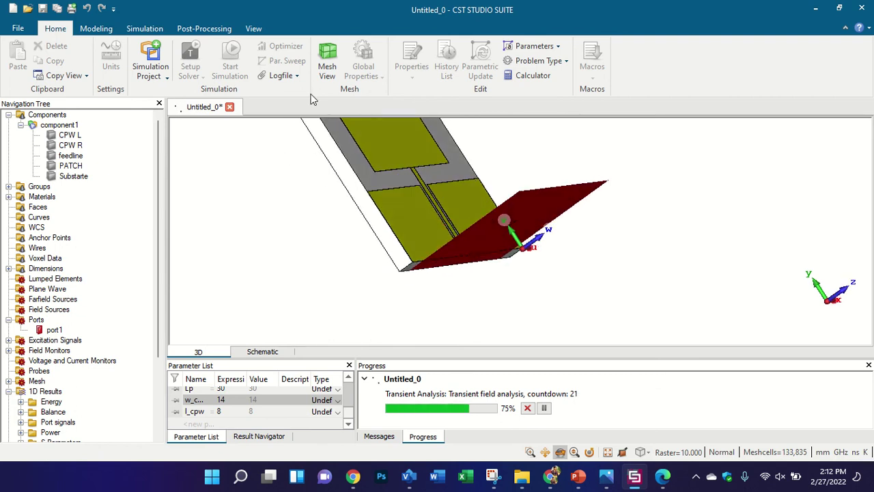
pyautogui.click(106, 30)
pyautogui.click(133, 31)
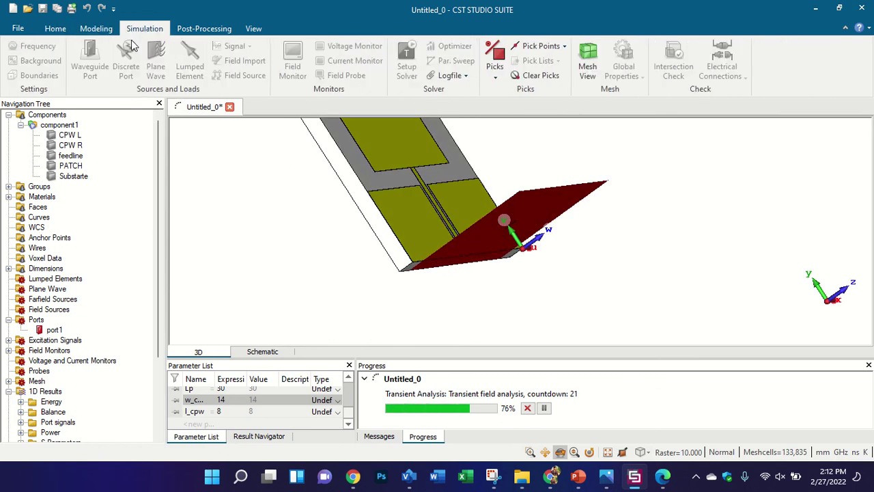
pyautogui.moveTo(388, 202); pyautogui.dragTo(460, 117)
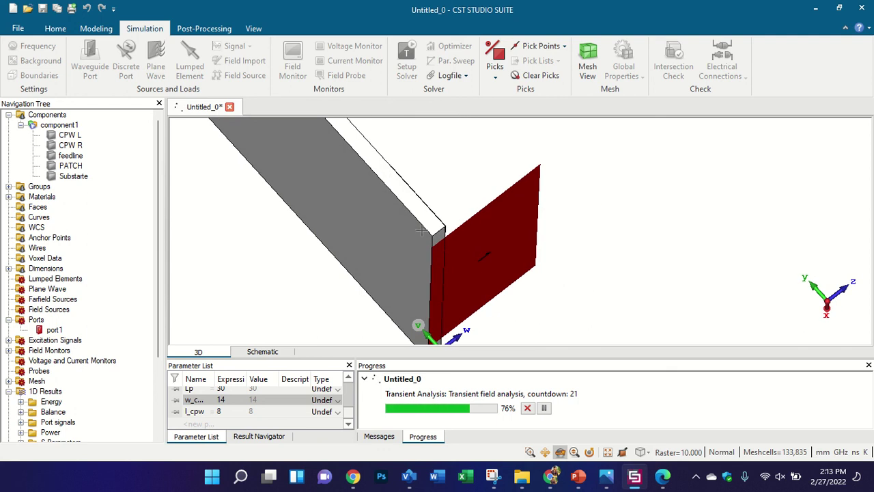
pyautogui.moveTo(430, 251); pyautogui.dragTo(439, 231)
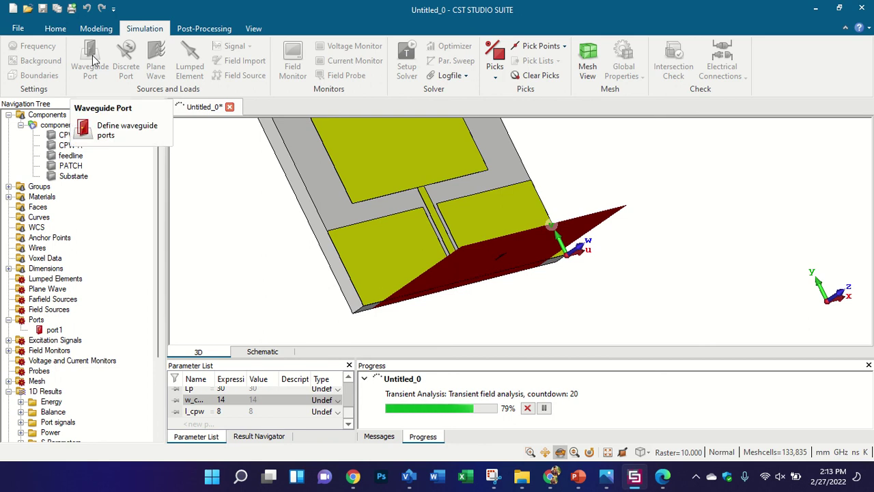
pyautogui.click(96, 28)
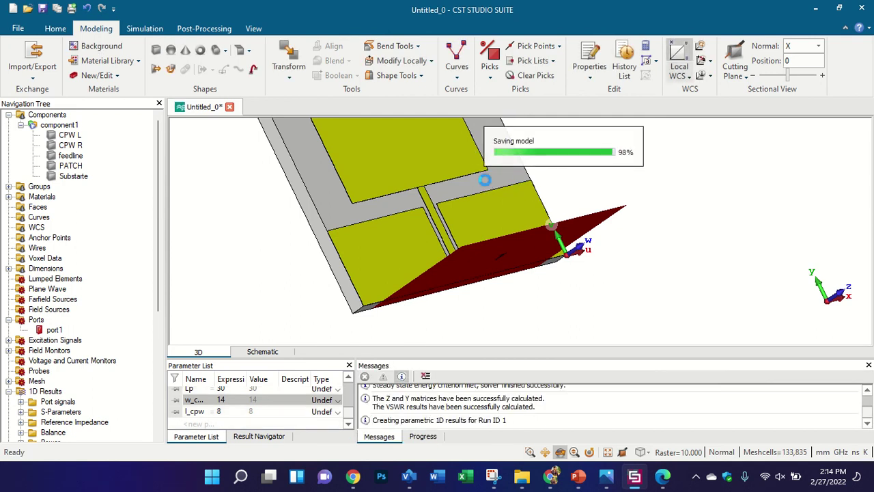
# Display the simulated S-parameters and review the plot's axis properties, curve style and font settings.
pyautogui.scroll(-5, 92, 276)
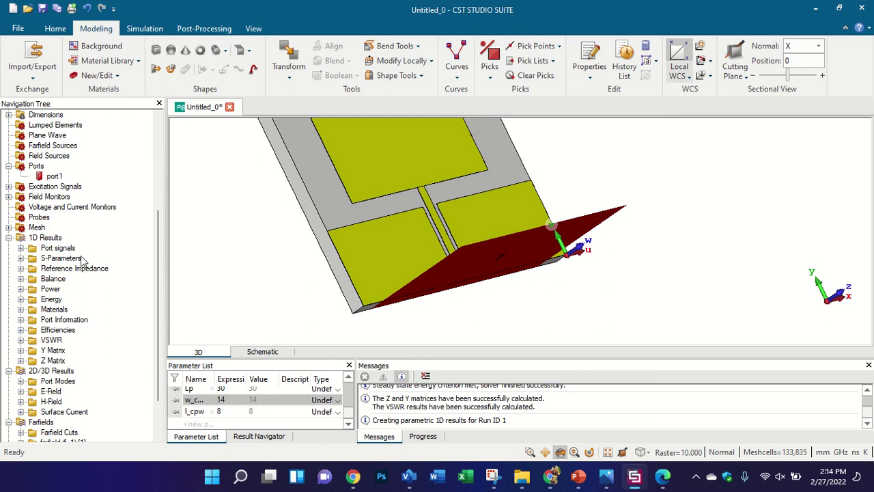
pyautogui.click(62, 258)
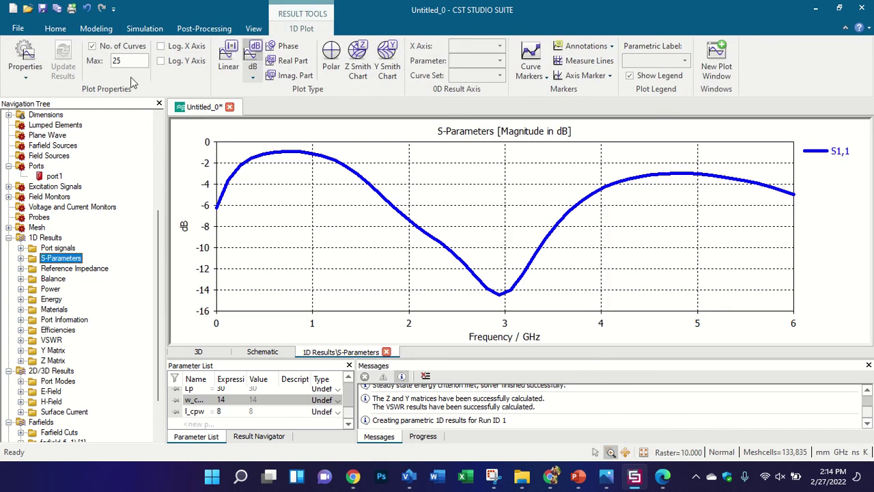
pyautogui.click(27, 55)
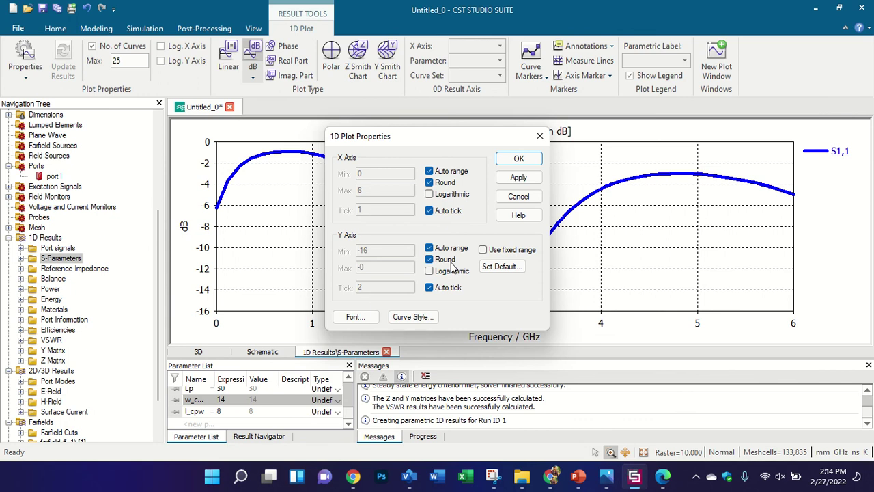
pyautogui.click(410, 318)
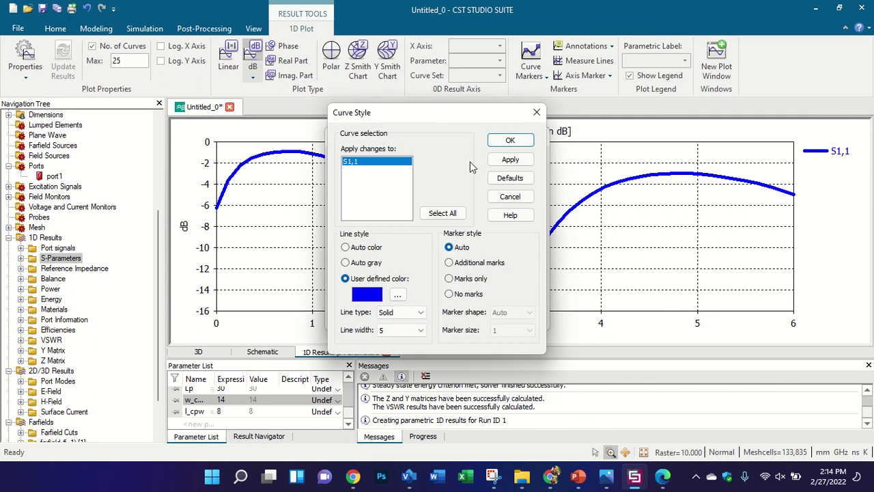
pyautogui.click(537, 112)
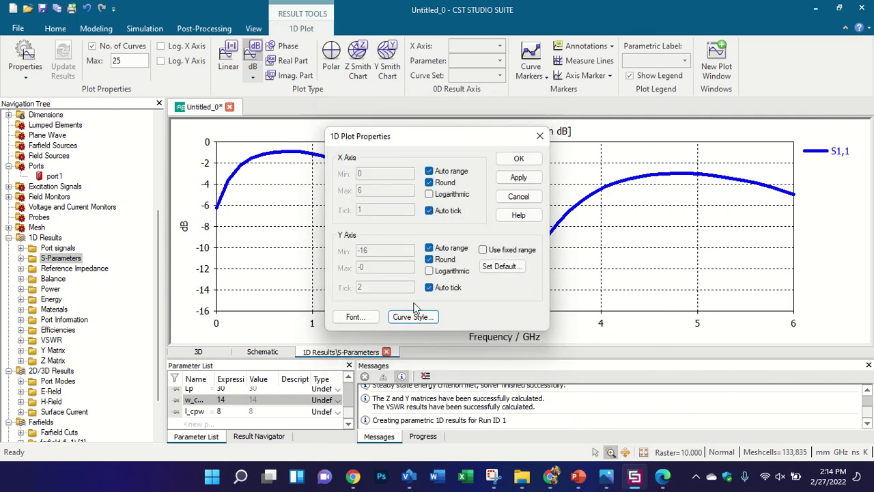
pyautogui.click(353, 317)
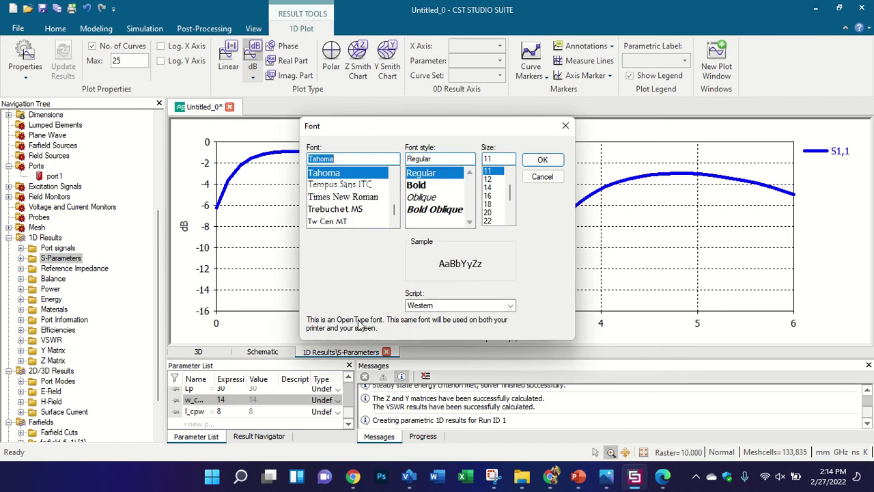
pyautogui.click(566, 126)
pyautogui.click(539, 135)
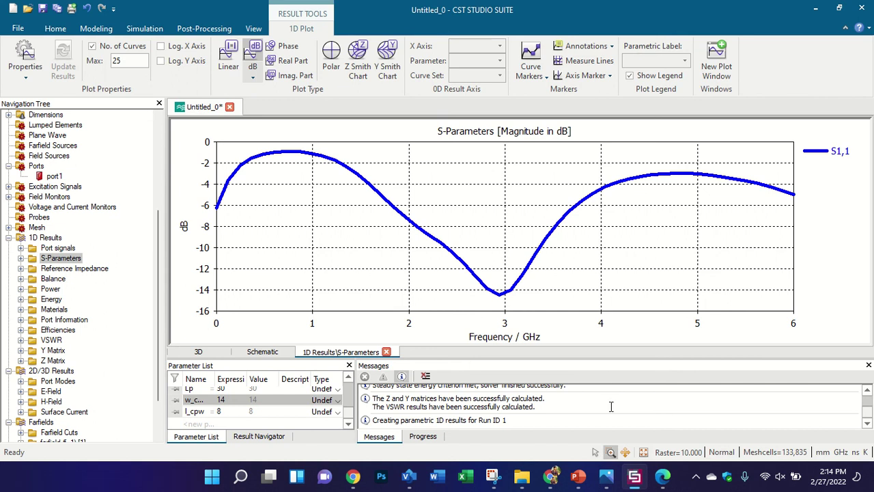
# Switch to Photos and read the course topics and dates in UPDATE TIMETABLE.png, enlarging the rows from wideband to MIMO antennas.
pyautogui.click(606, 476)
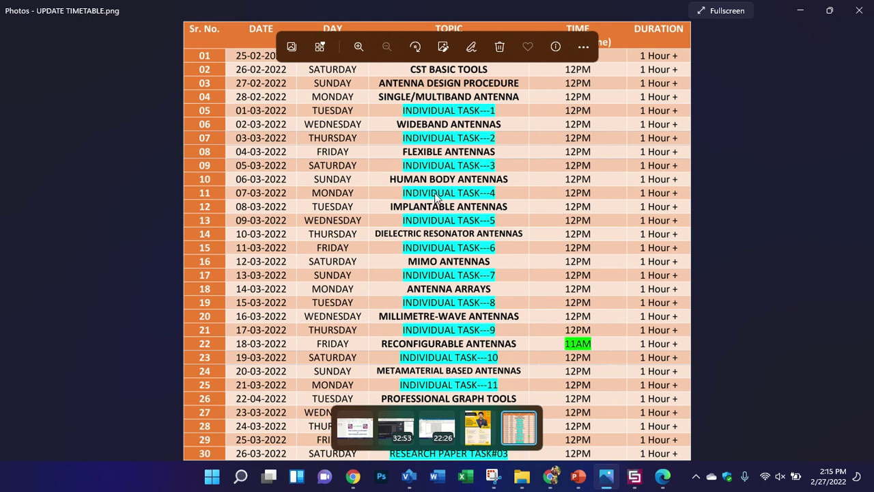
pyautogui.scroll(4, 437, 198)
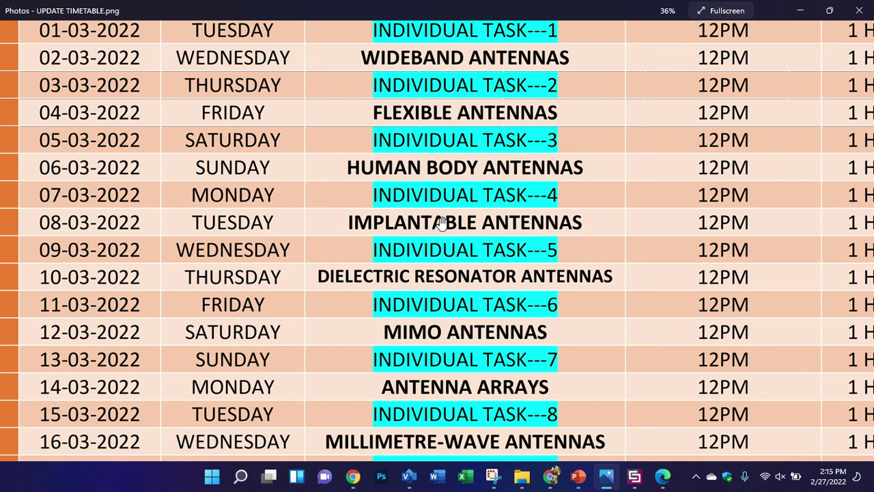
pyautogui.doubleClick(511, 227)
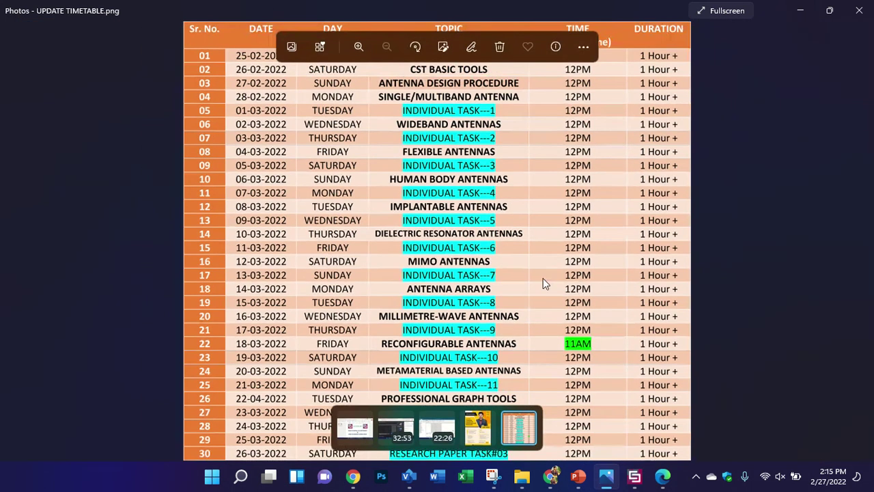
pyautogui.doubleClick(460, 260)
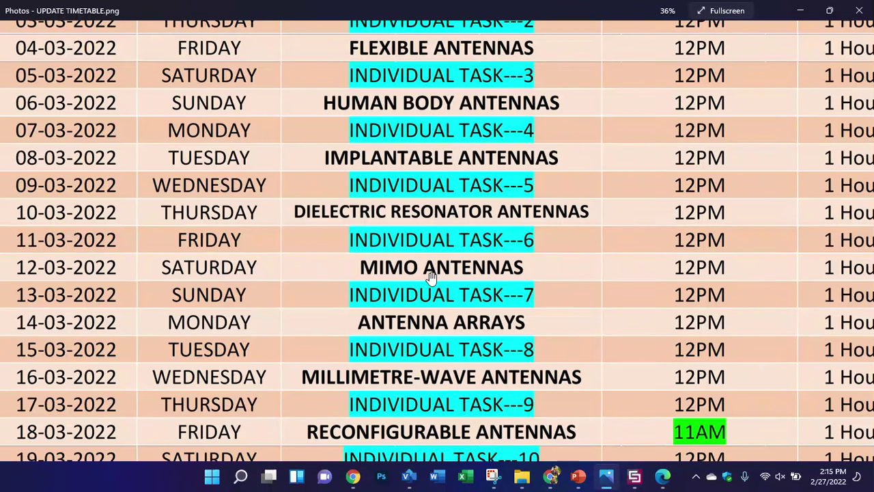
pyautogui.scroll(2, 430, 277)
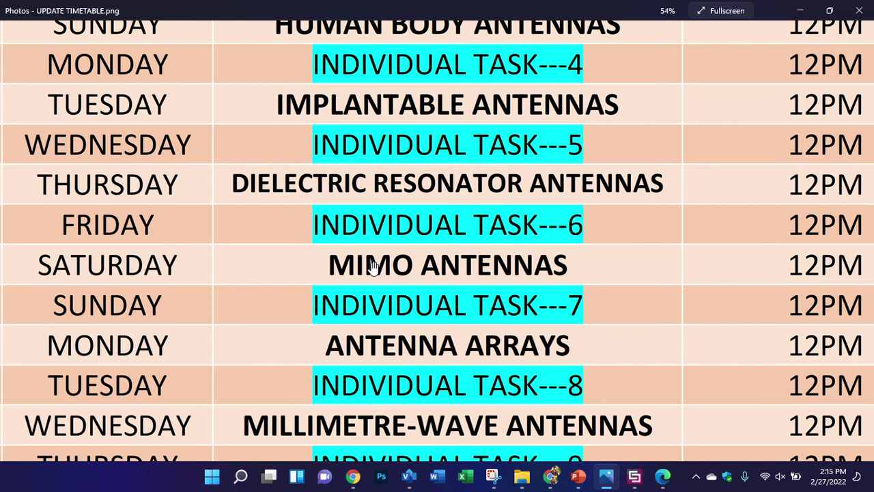
pyautogui.scroll(-3, 373, 264)
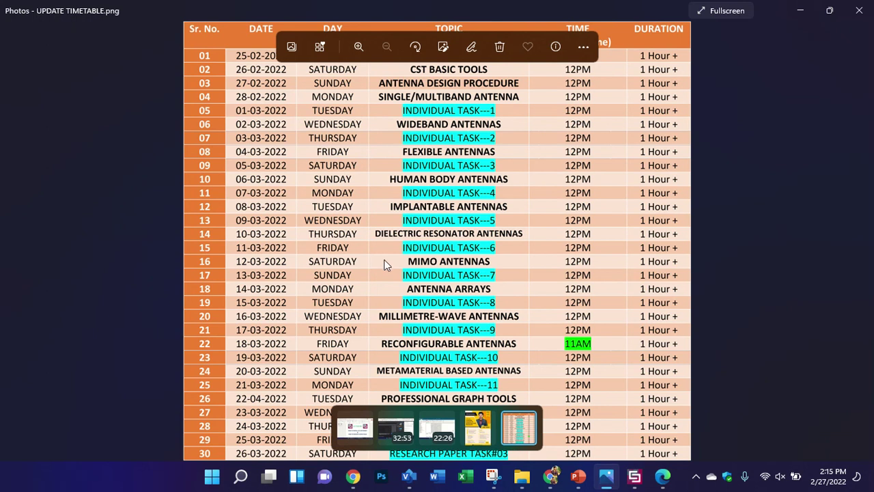
pyautogui.click(634, 476)
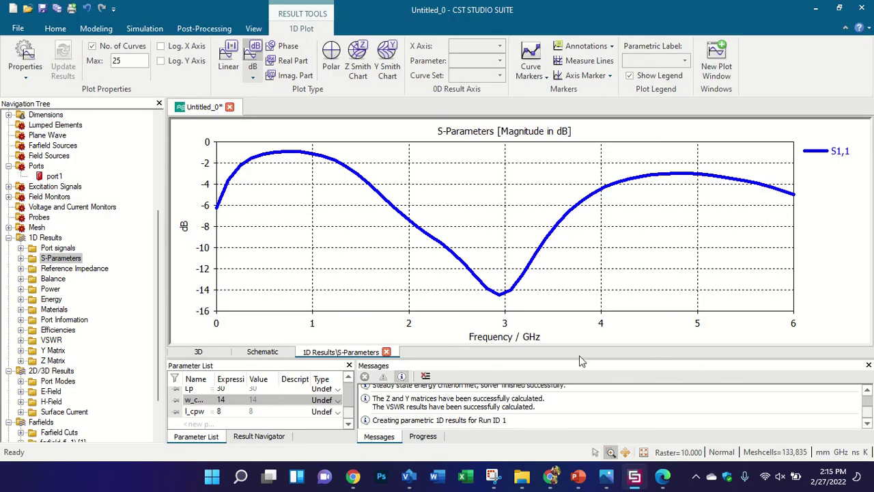
pyautogui.click(606, 476)
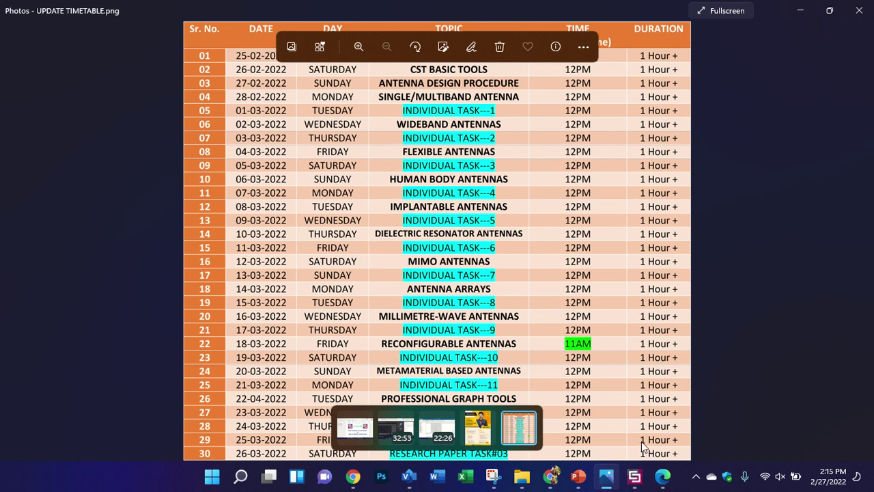
pyautogui.scroll(3, 456, 208)
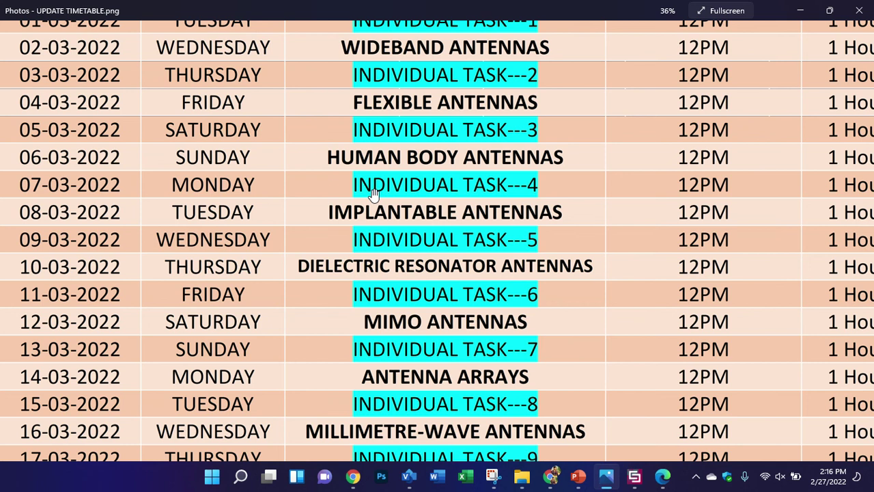
pyautogui.scroll(3, 401, 202)
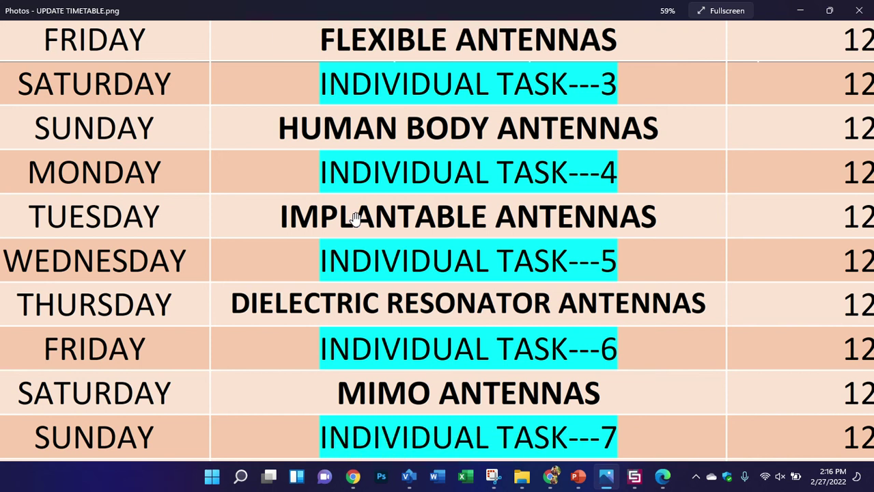
pyautogui.scroll(-3, 366, 229)
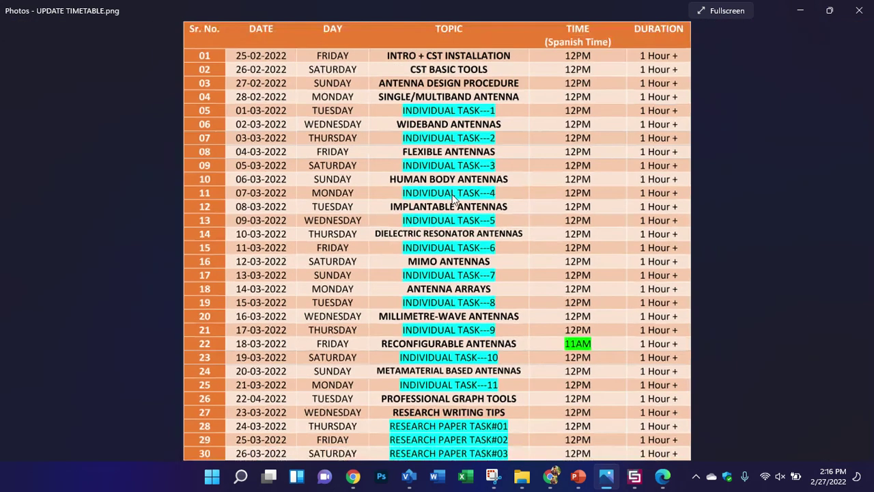
pyautogui.scroll(2, 401, 212)
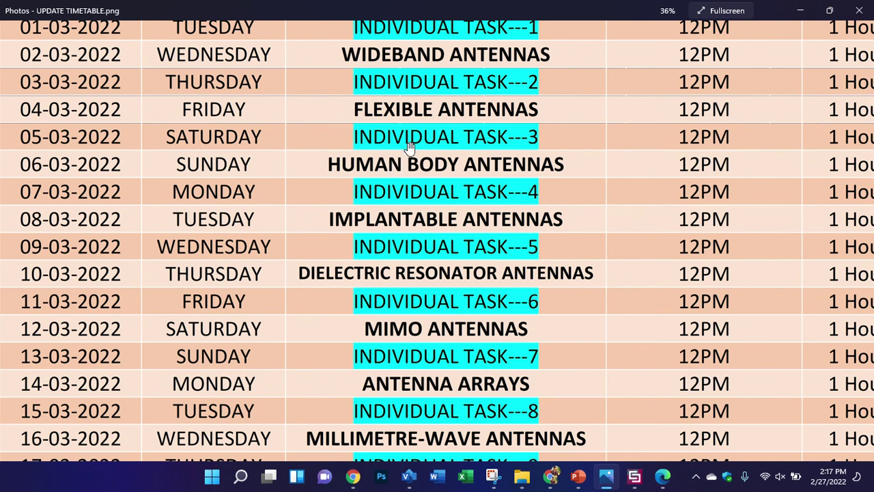
pyautogui.doubleClick(410, 147)
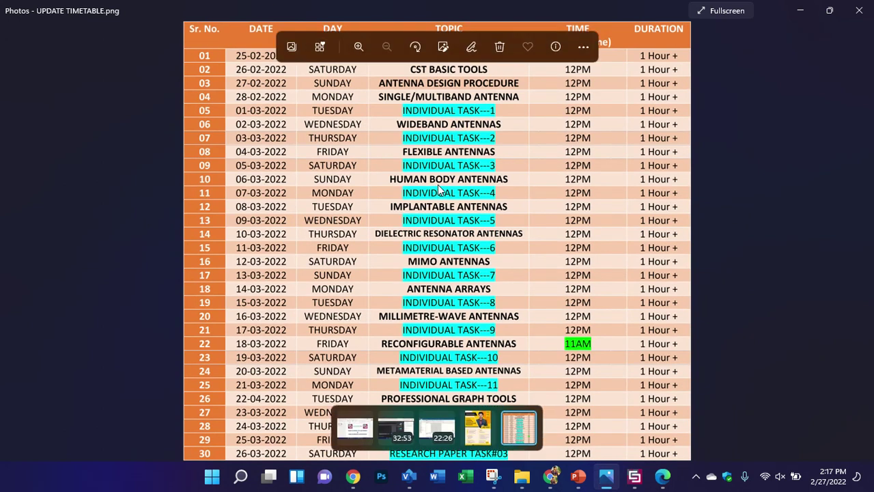
# Switch back to CST Studio Suite and examine S1,1 on the Z Smith chart, including its plot properties.
pyautogui.click(634, 476)
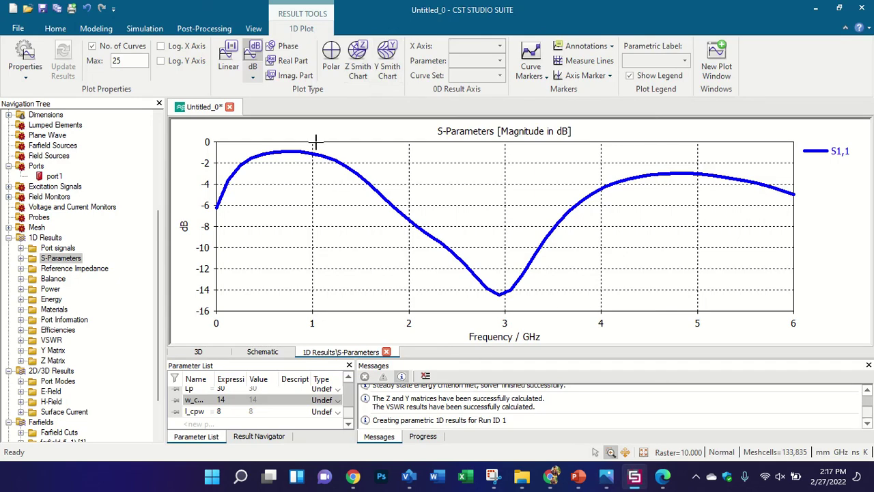
pyautogui.click(363, 63)
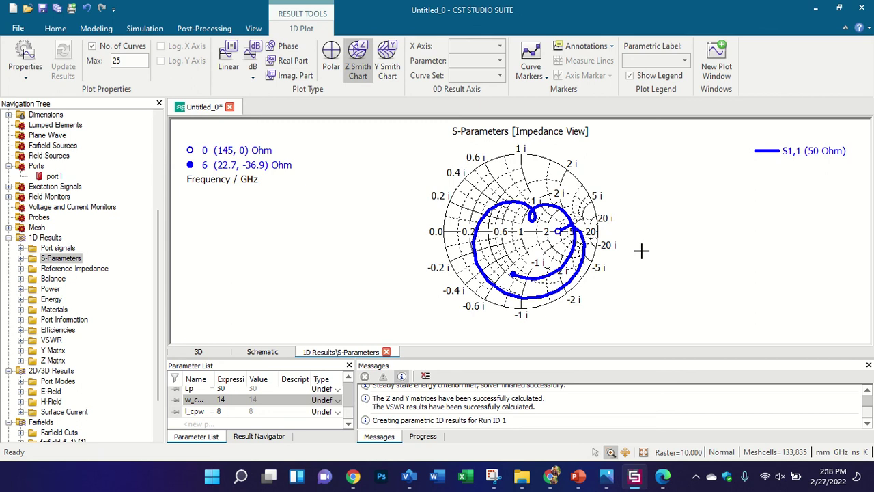
pyautogui.scroll(1, 607, 240)
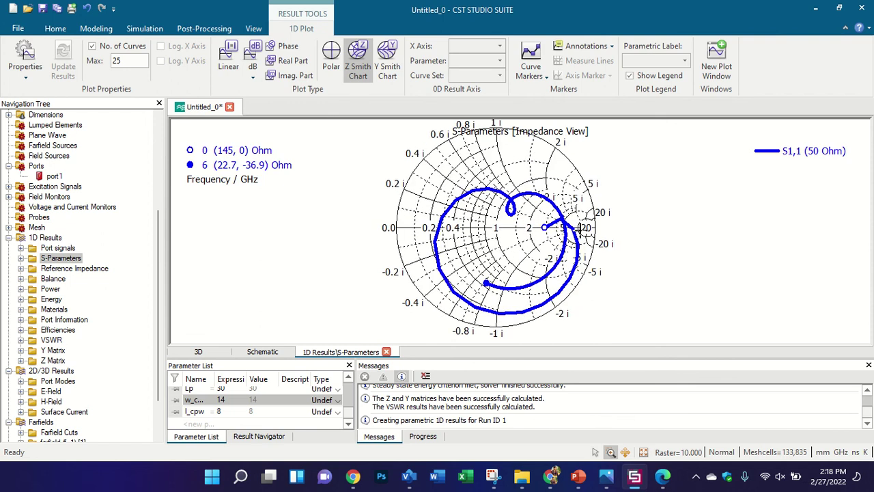
pyautogui.scroll(-1, 553, 218)
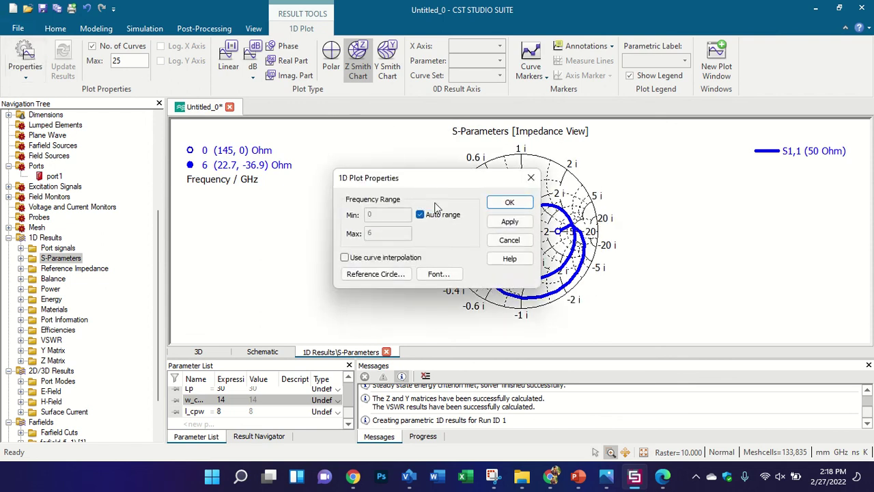
pyautogui.click(531, 178)
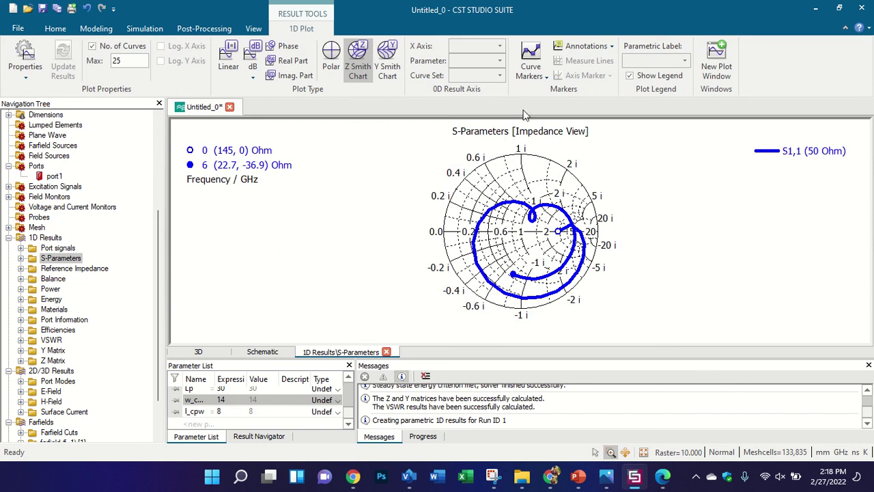
pyautogui.scroll(2, 604, 254)
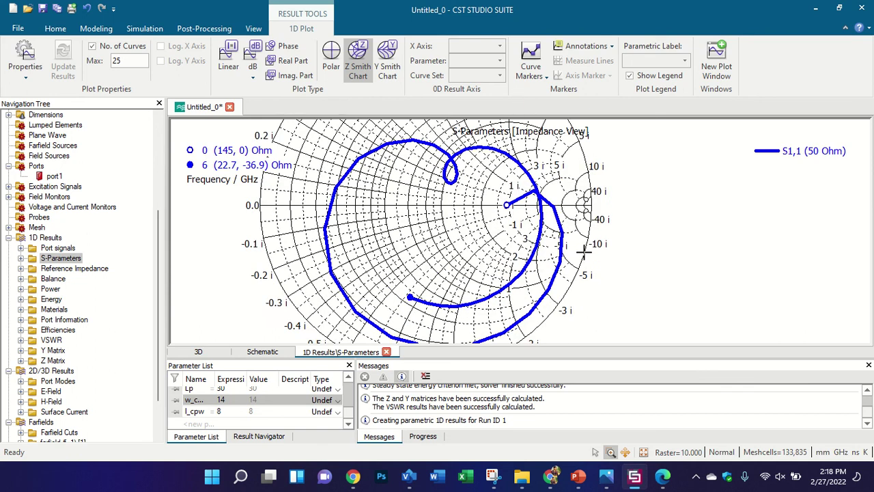
# Compare the S1,1 curve on the Y Smith chart and Z Smith chart, then examine its impedance trace and endpoint values.
pyautogui.scroll(-2, 604, 254)
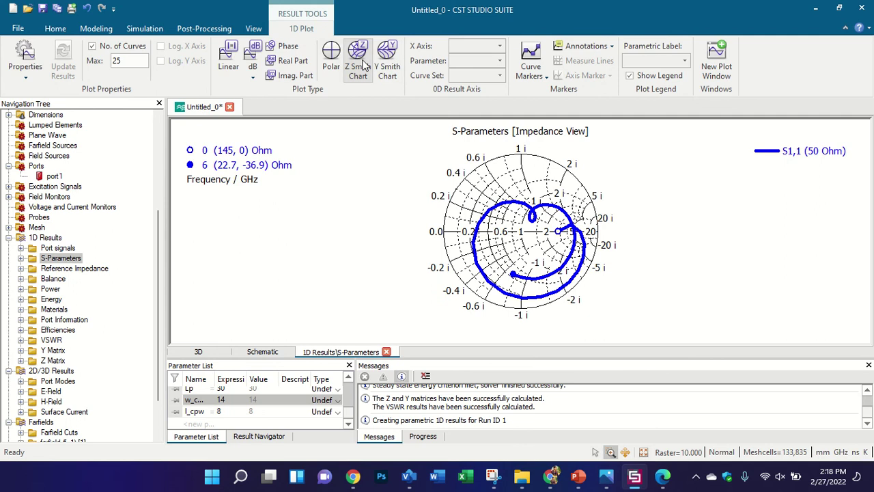
pyautogui.click(383, 60)
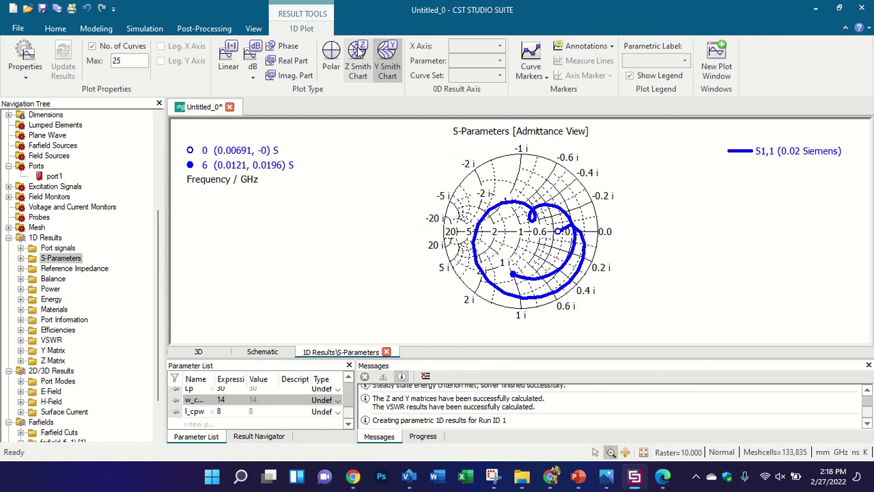
pyautogui.click(358, 53)
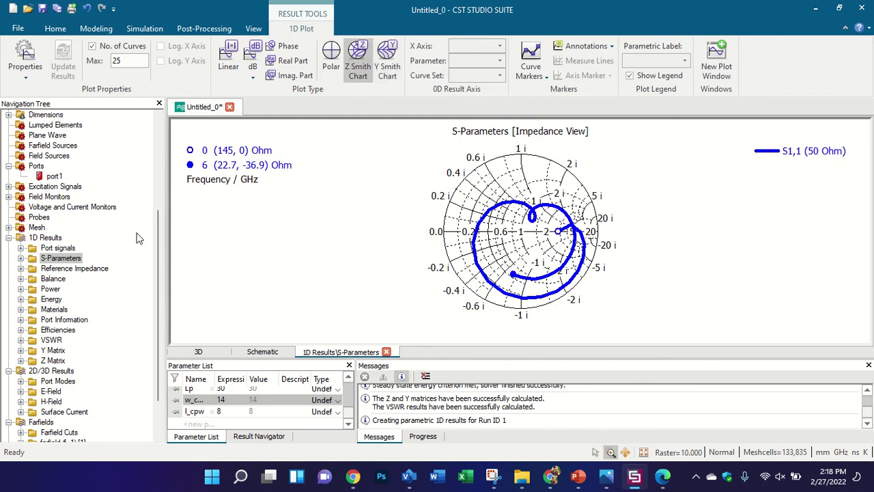
pyautogui.scroll(1, 598, 218)
pyautogui.scroll(-1, 599, 218)
pyautogui.scroll(2, 588, 216)
pyautogui.scroll(-3, 576, 214)
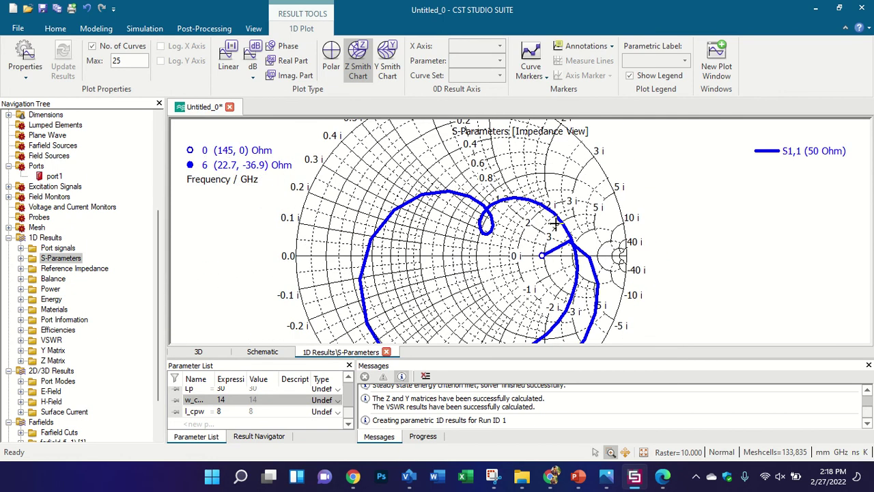
pyautogui.scroll(1, 554, 257)
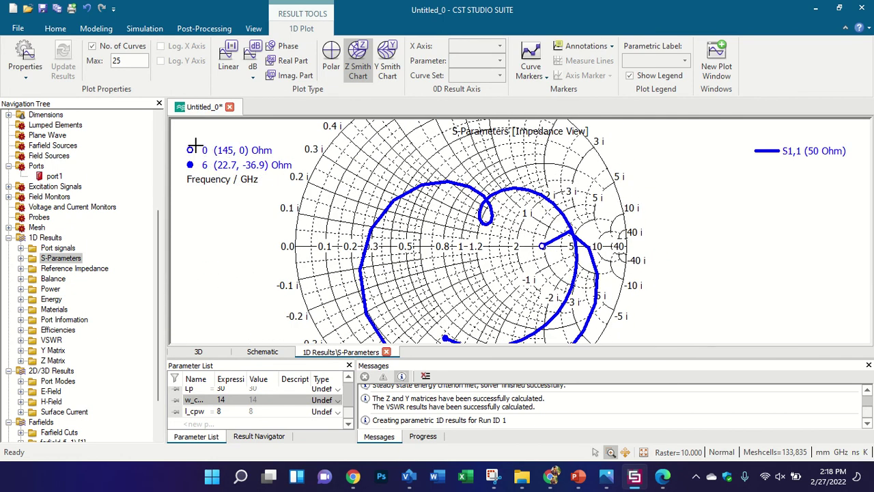
pyautogui.scroll(-3, 236, 174)
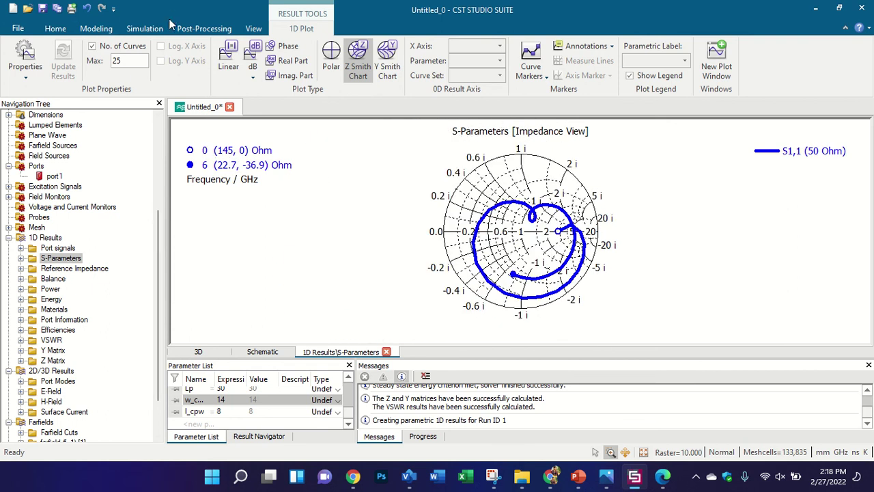
# Check the simulation's frequency range settings and relate them to the start and end points of the S1,1 curve.
pyautogui.click(140, 29)
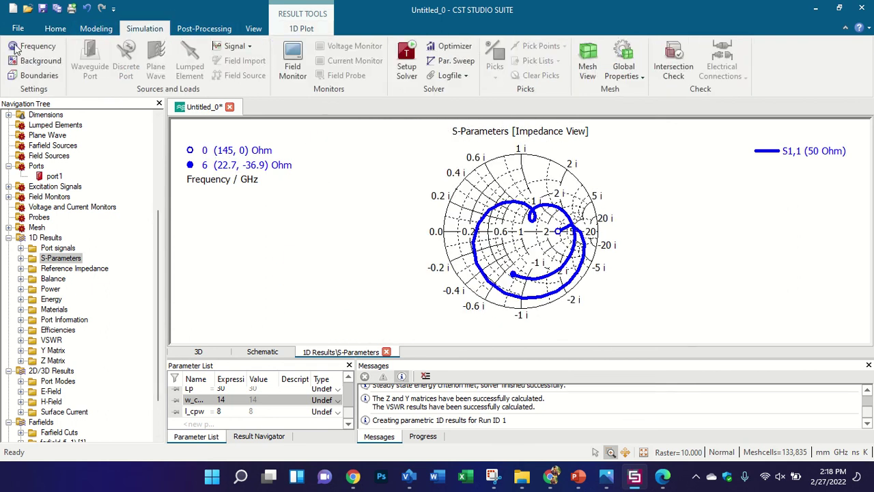
pyautogui.click(35, 47)
pyautogui.moveTo(404, 198); pyautogui.dragTo(160, 204)
pyautogui.click(276, 202)
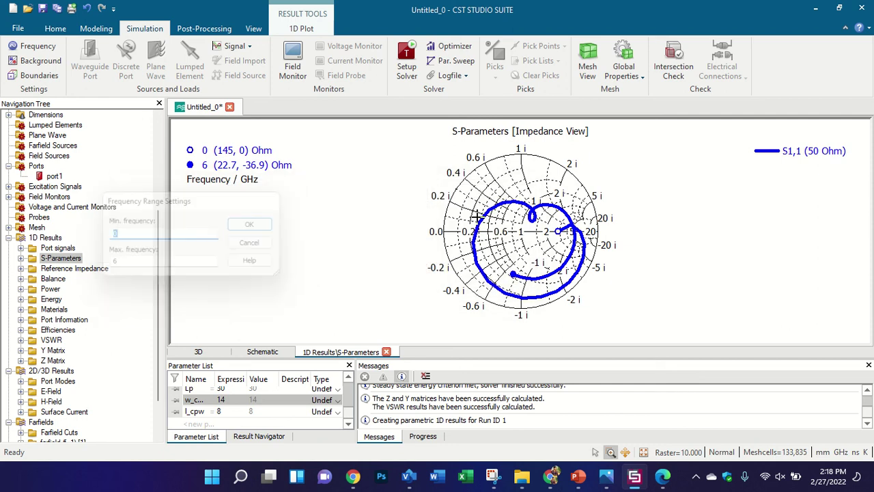
pyautogui.scroll(1, 607, 290)
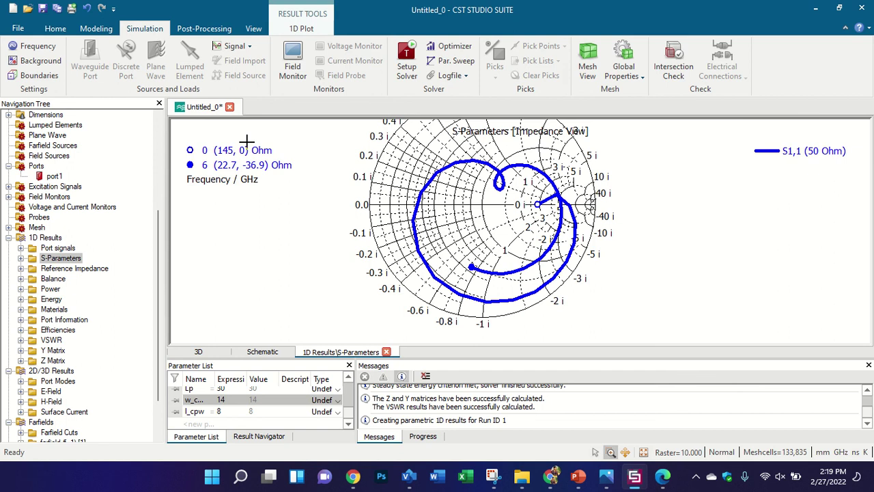
pyautogui.scroll(3, 246, 141)
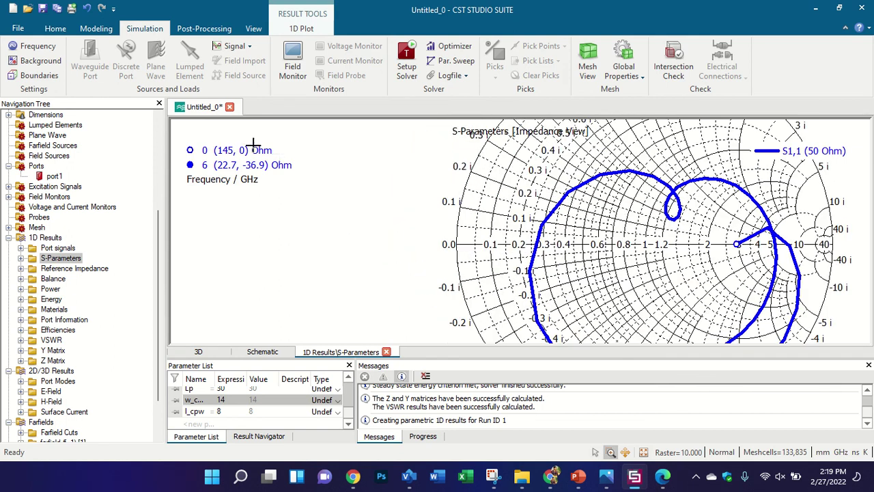
pyautogui.scroll(-3, 263, 157)
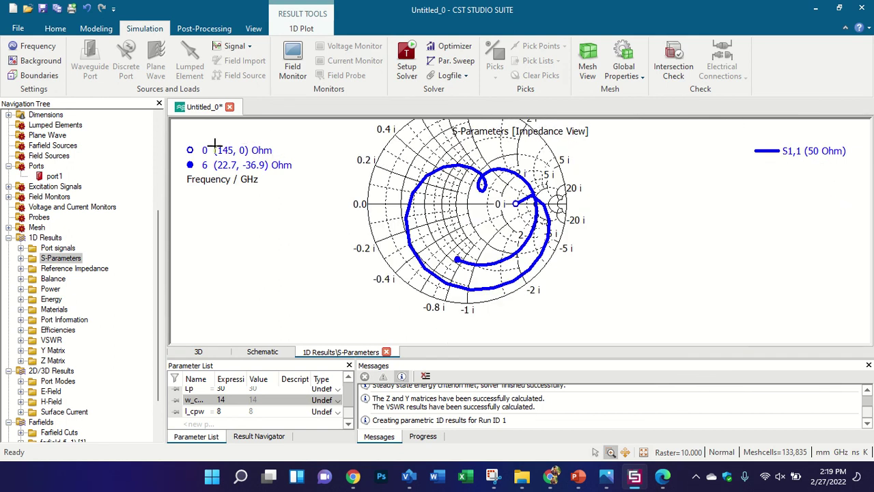
# Place a curve marker on the small loop of the S1,1 impedance curve and move its read-out box up beside the chart.
pyautogui.click(303, 28)
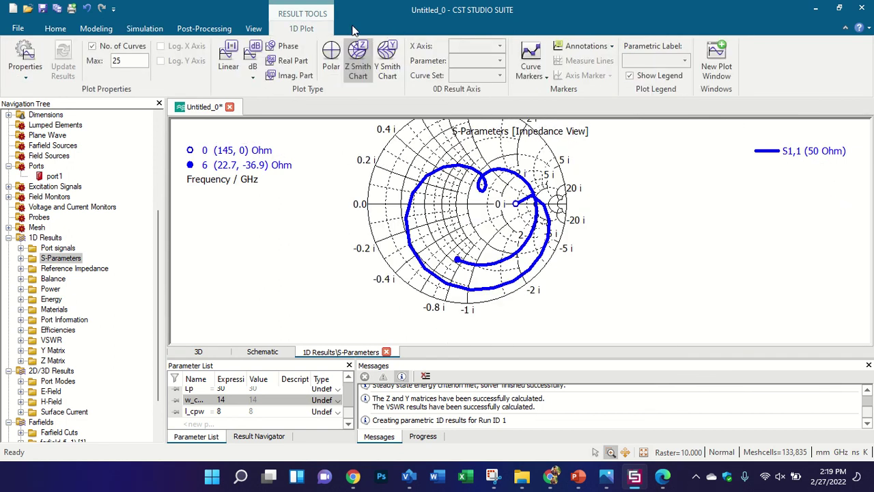
pyautogui.click(531, 55)
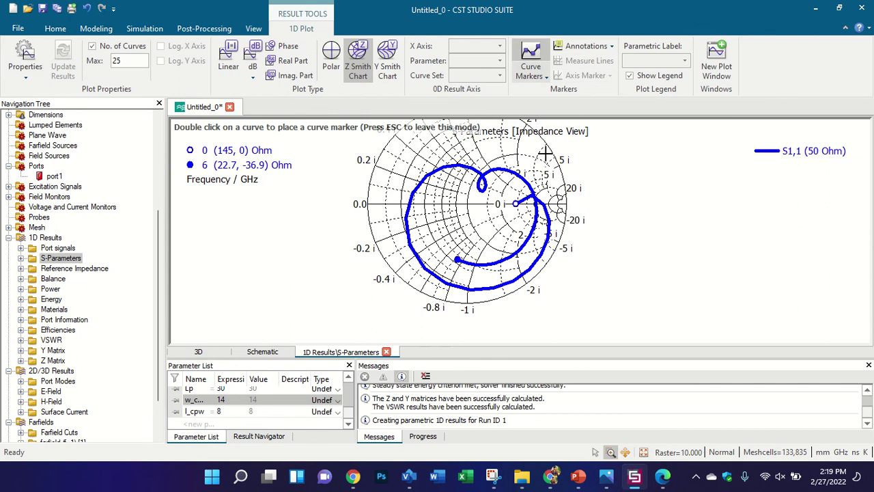
pyautogui.doubleClick(482, 184)
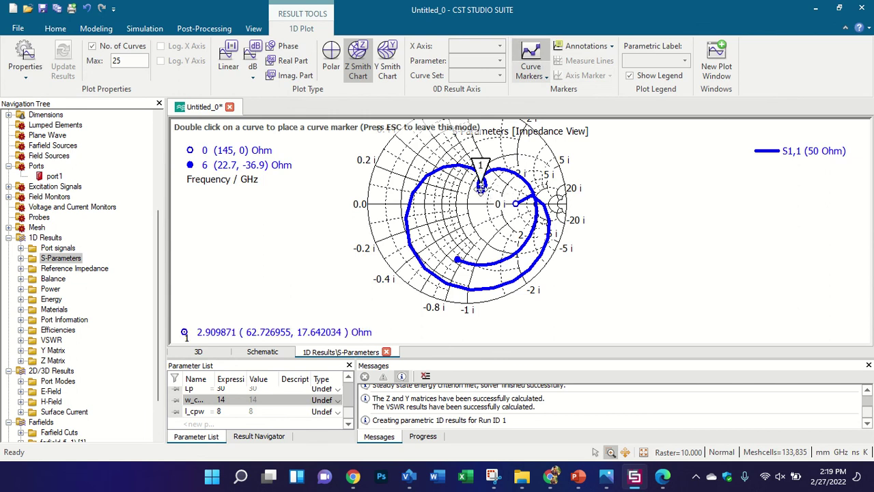
pyautogui.moveTo(235, 339); pyautogui.dragTo(247, 287)
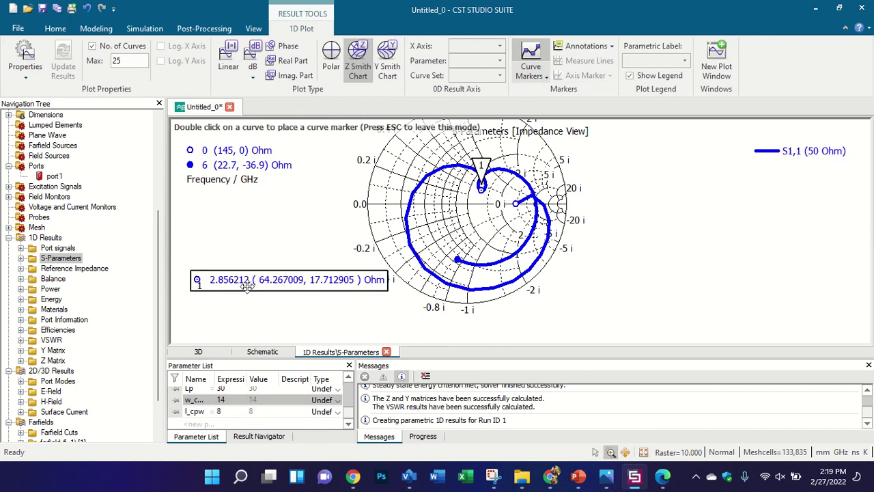
pyautogui.scroll(-1, 105, 311)
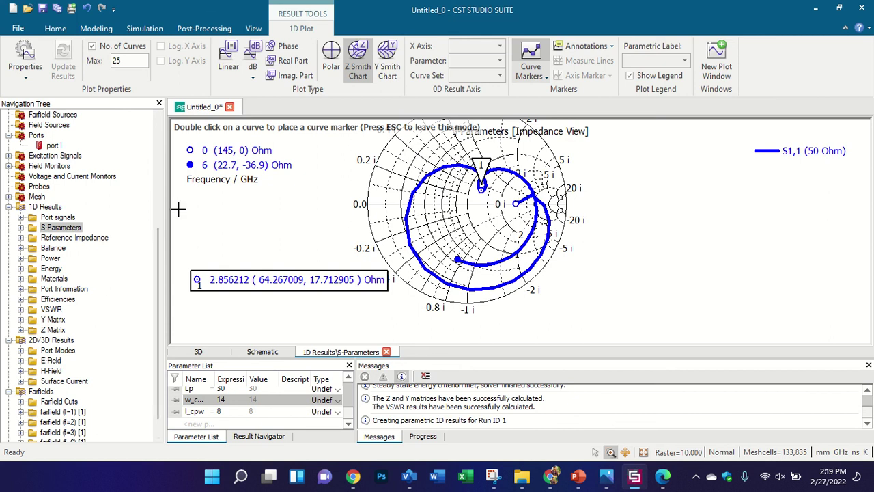
# Move the curve marker around the small S1,1 loop to read impedances, leaving it at about 2.61 GHz.
pyautogui.moveTo(481, 189); pyautogui.dragTo(486, 188)
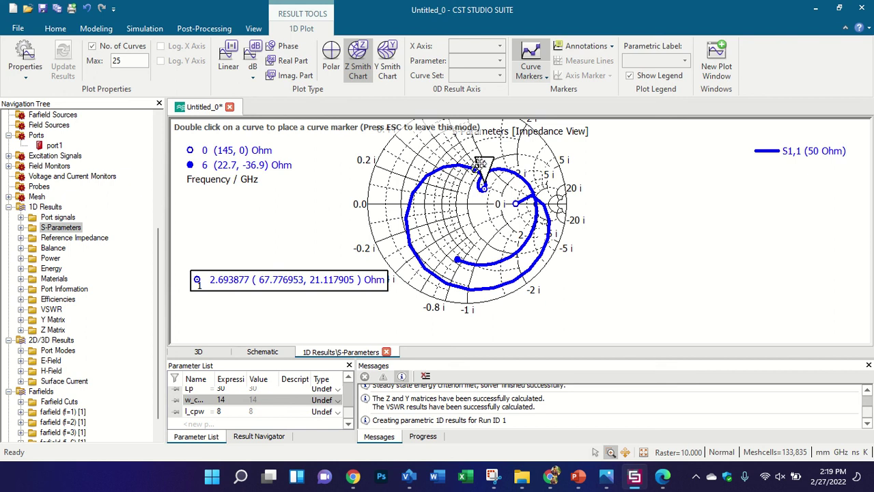
pyautogui.moveTo(483, 186); pyautogui.dragTo(481, 165)
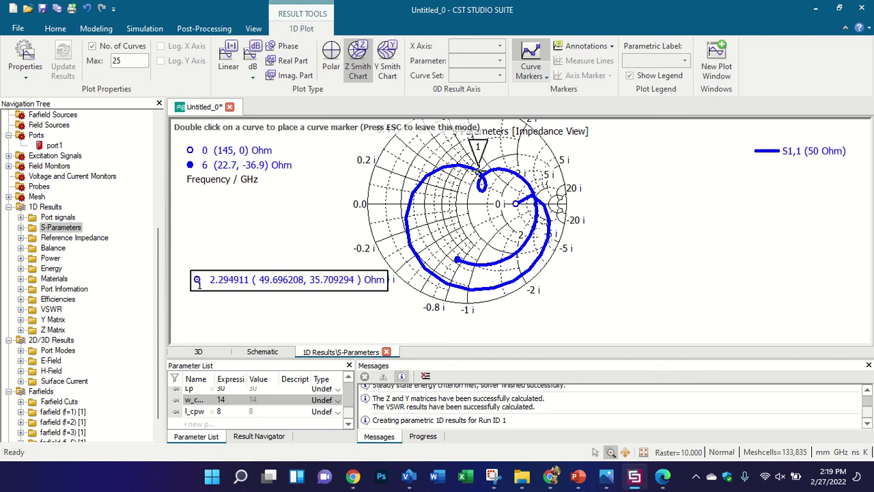
pyautogui.scroll(2, 481, 183)
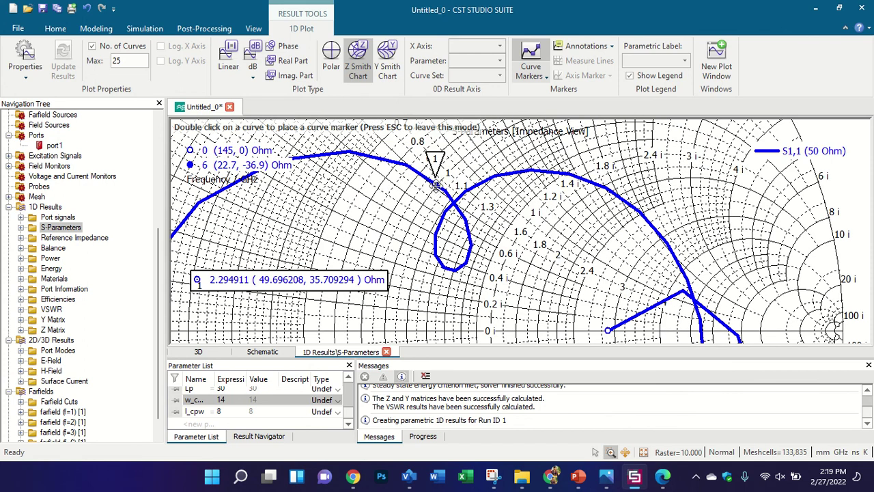
pyautogui.click(449, 219)
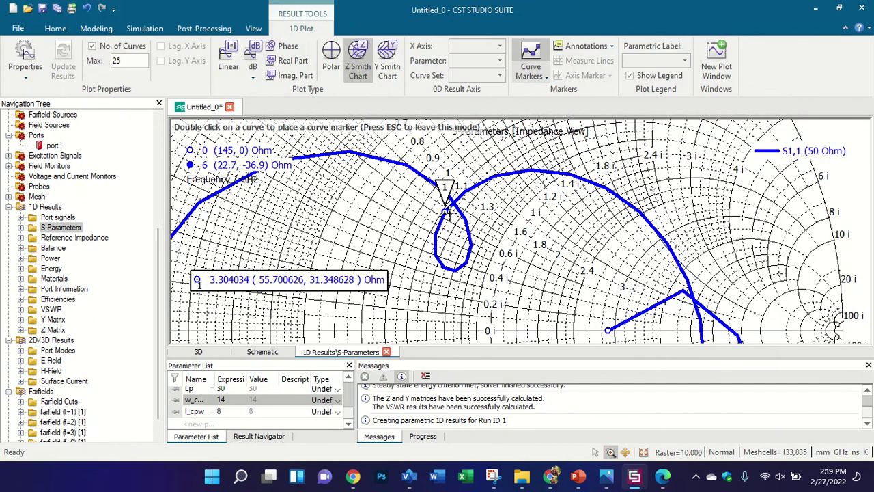
pyautogui.click(434, 253)
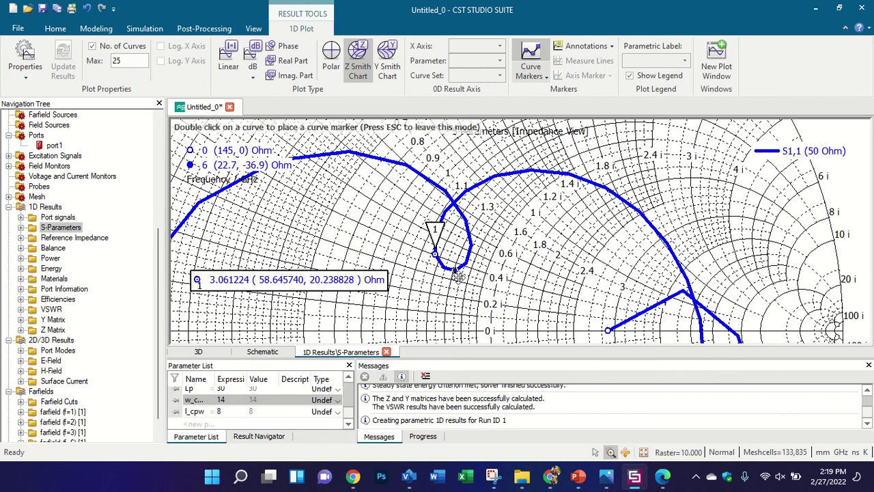
pyautogui.click(487, 246)
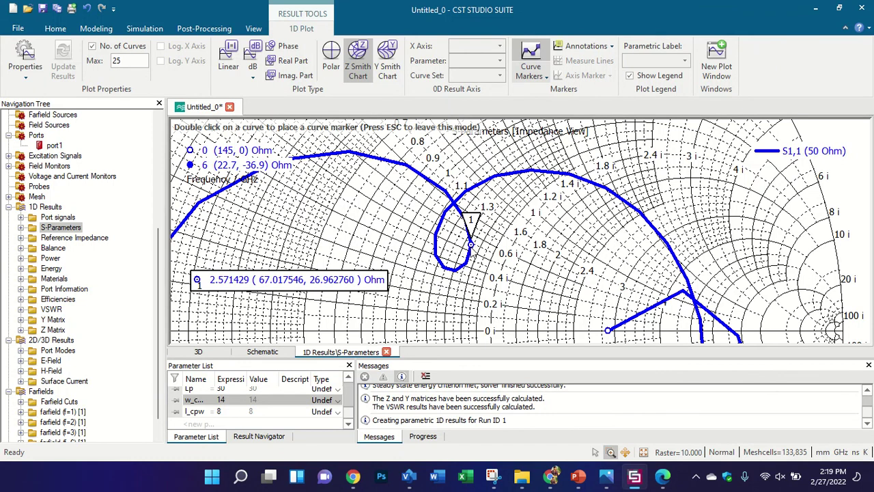
pyautogui.click(480, 250)
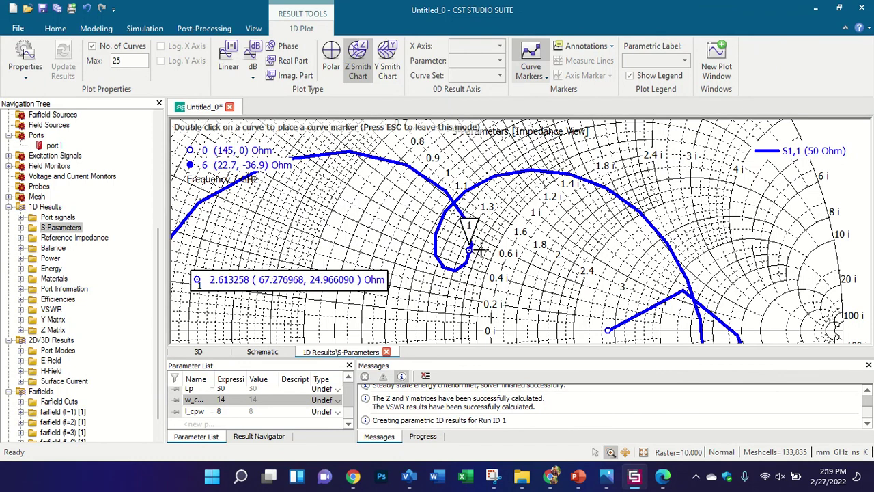
# Examine the marker's impedance against the Smith chart's resistance and reactance circles, shifting the read-out box to uncover the grid.
pyautogui.scroll(-2, 403, 197)
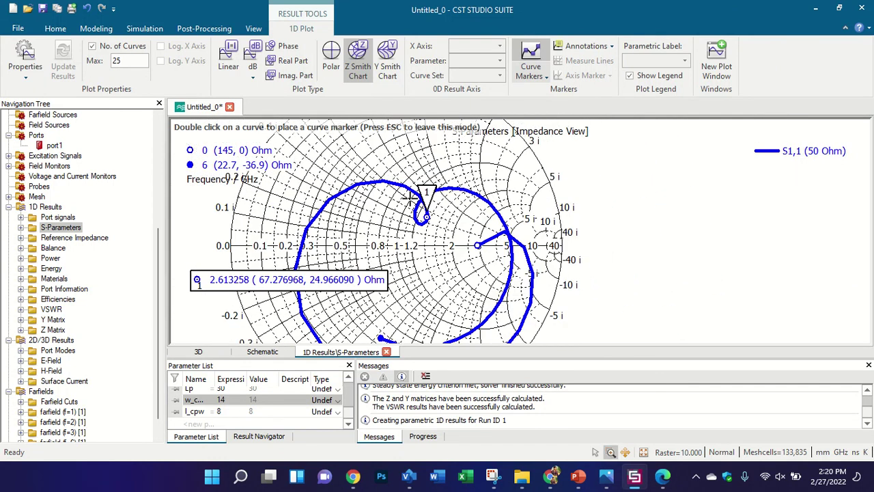
pyautogui.scroll(-3, 457, 194)
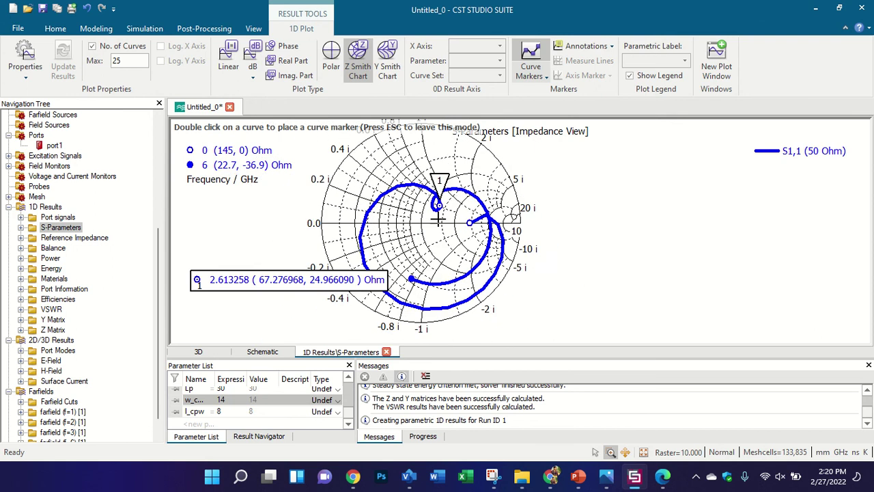
pyautogui.scroll(3, 419, 256)
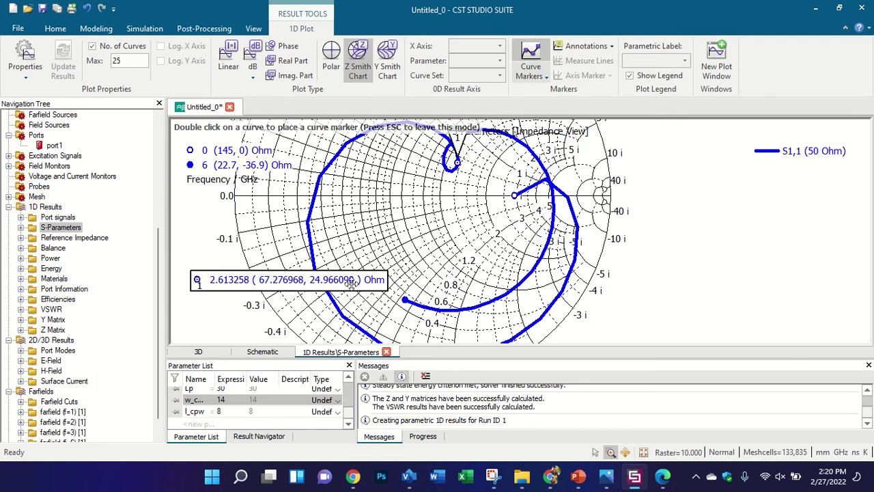
pyautogui.moveTo(352, 283); pyautogui.dragTo(378, 258)
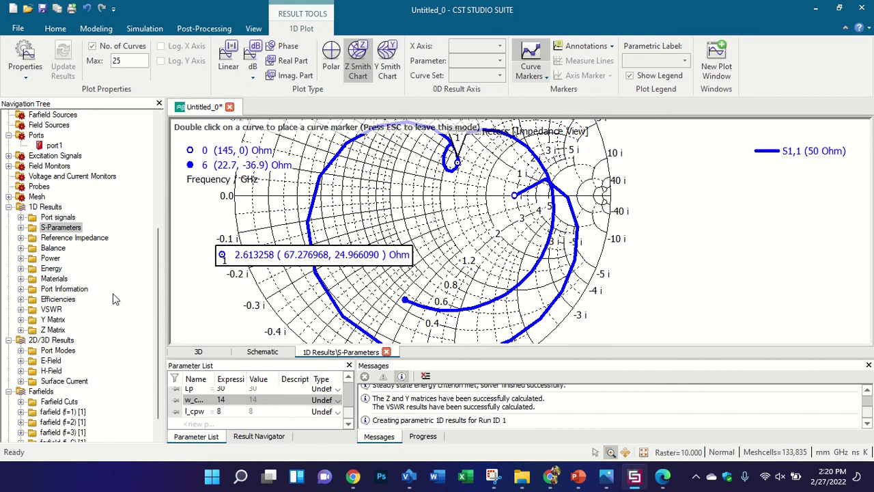
pyautogui.scroll(3, 471, 190)
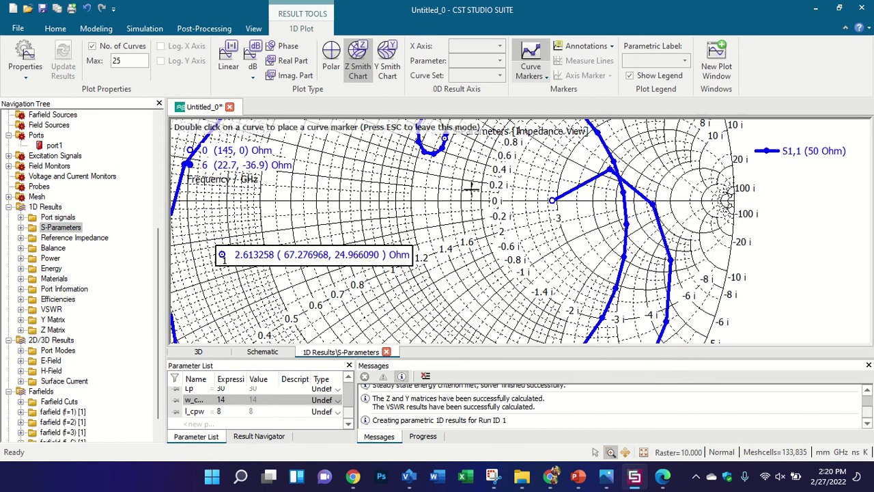
pyautogui.scroll(-5, 472, 190)
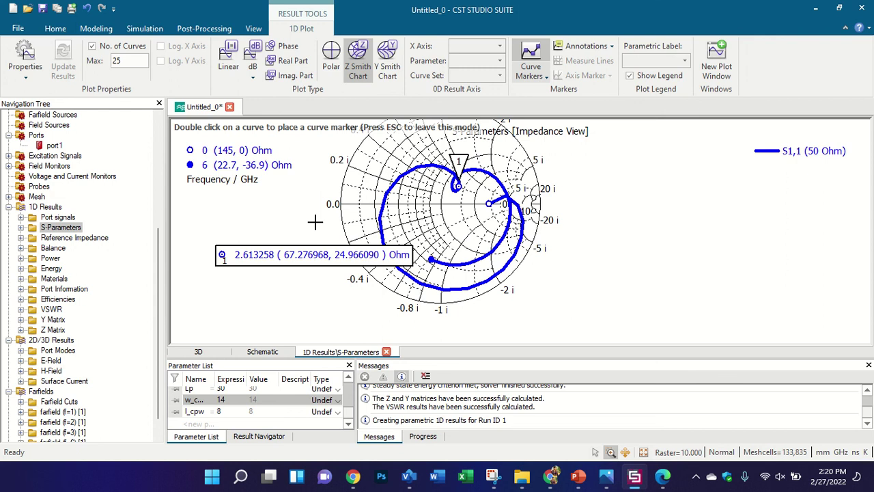
pyautogui.scroll(1, 478, 164)
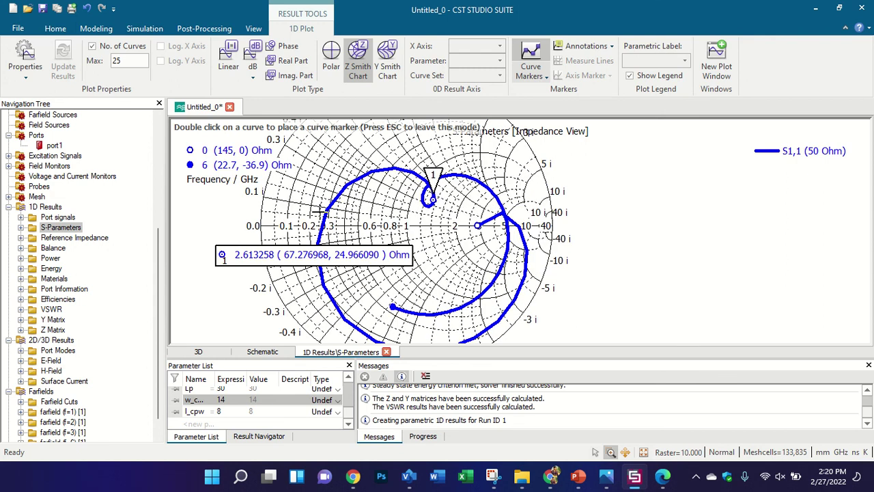
pyautogui.scroll(1, 321, 236)
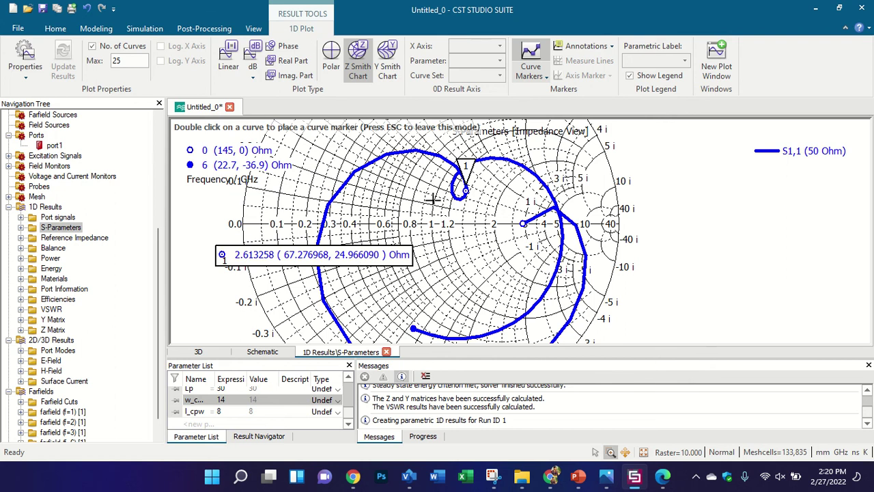
# Compare the marked S1,1 curve as a real-part plot, on the Z Smith chart and on the Y Smith chart.
pyautogui.click(286, 60)
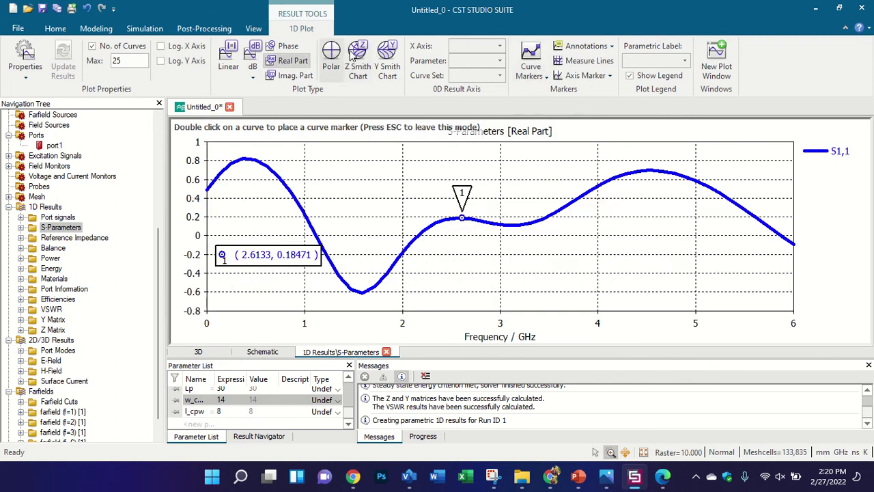
pyautogui.click(357, 63)
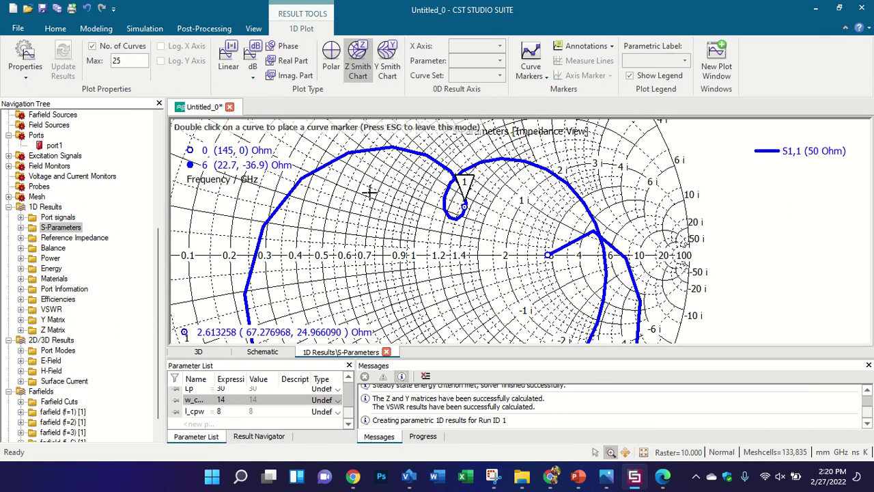
pyautogui.scroll(-7, 379, 189)
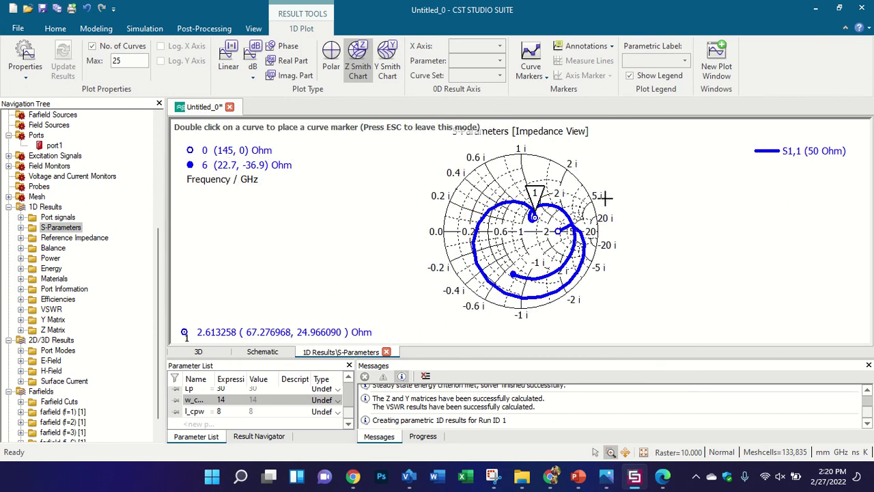
pyautogui.scroll(2, 605, 198)
pyautogui.click(386, 57)
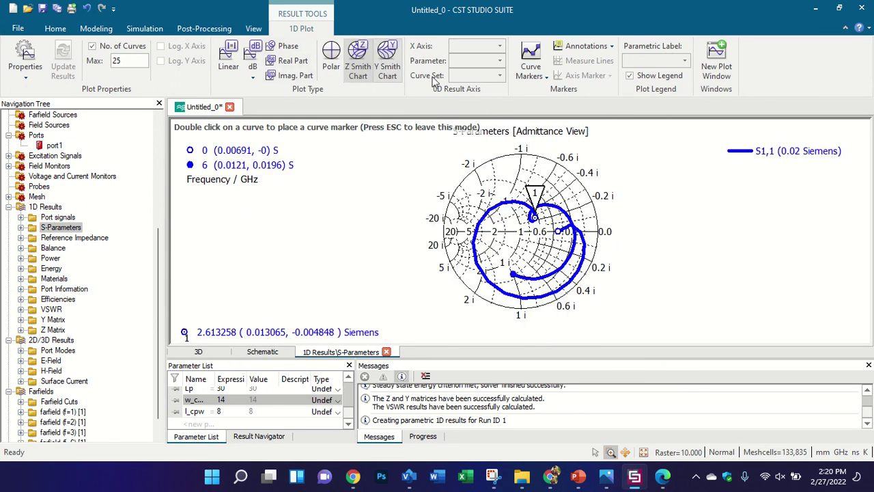
# View the S1,1 curve on the Z Smith chart, then reopen the S-Parameters results and plot them as magnitude in dB.
pyautogui.click(358, 60)
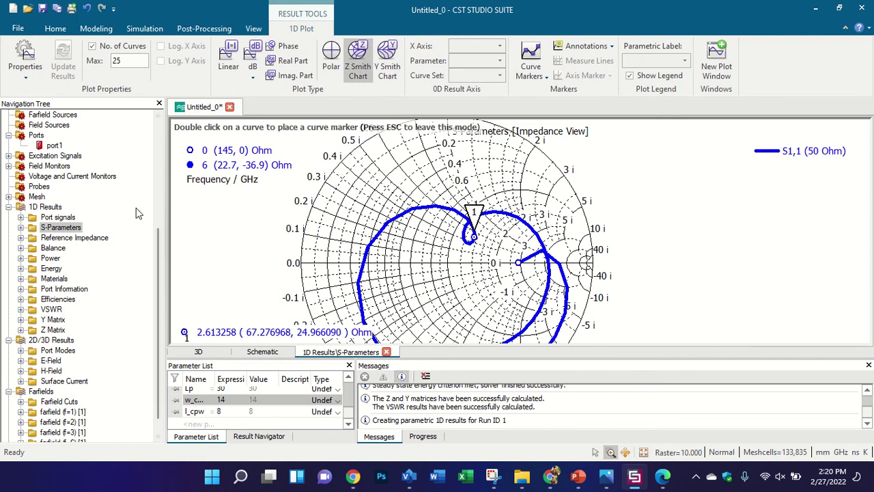
pyautogui.scroll(1, 94, 213)
pyautogui.scroll(2, 71, 190)
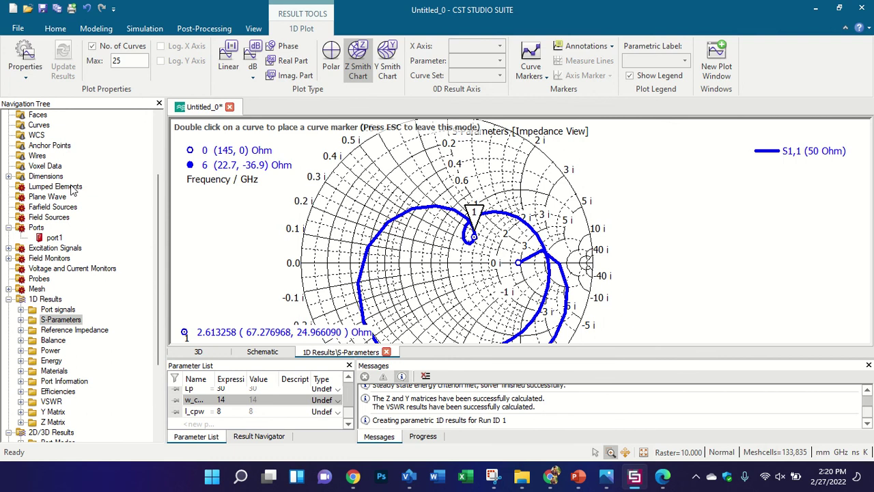
pyautogui.click(72, 311)
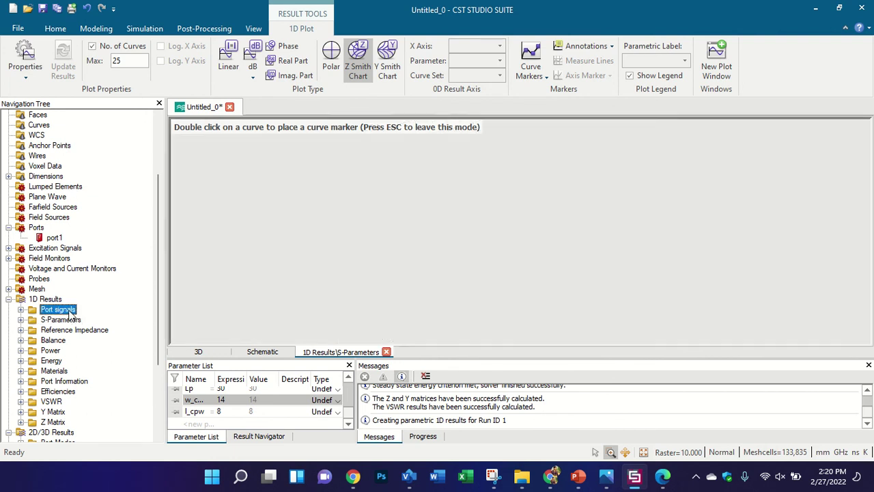
pyautogui.click(78, 320)
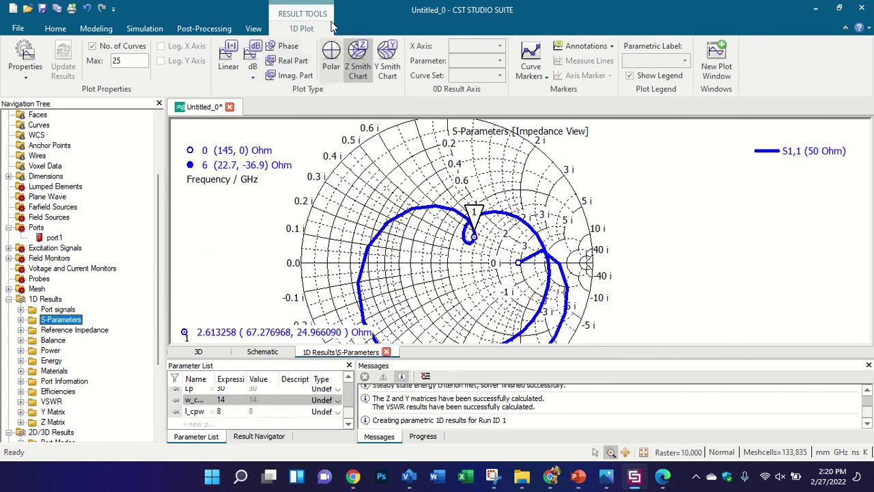
pyautogui.click(250, 64)
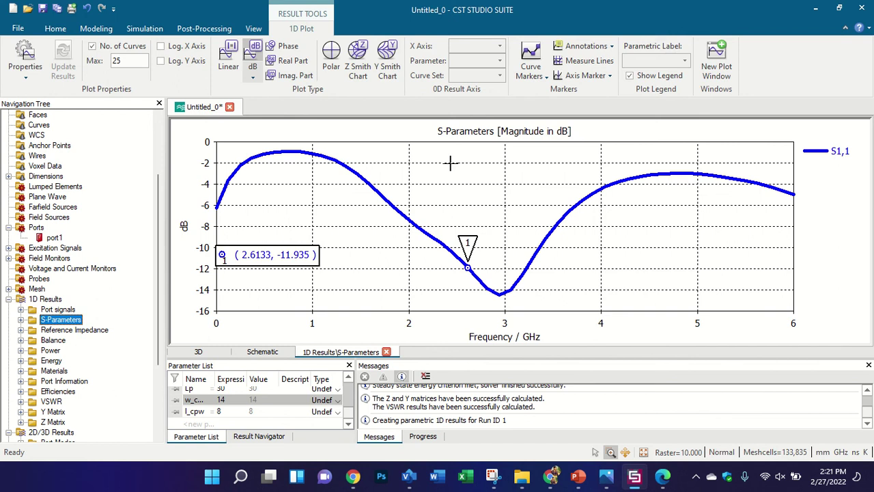
# Look at the Reference Impedance and Efficiencies results, then return to the S-Parameters plot.
pyautogui.click(81, 332)
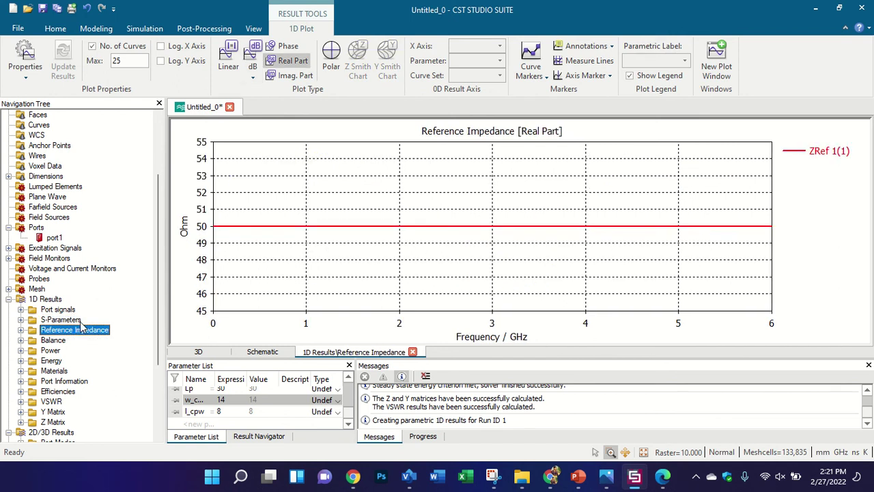
pyautogui.press('Up')
pyautogui.click(82, 330)
pyautogui.click(78, 391)
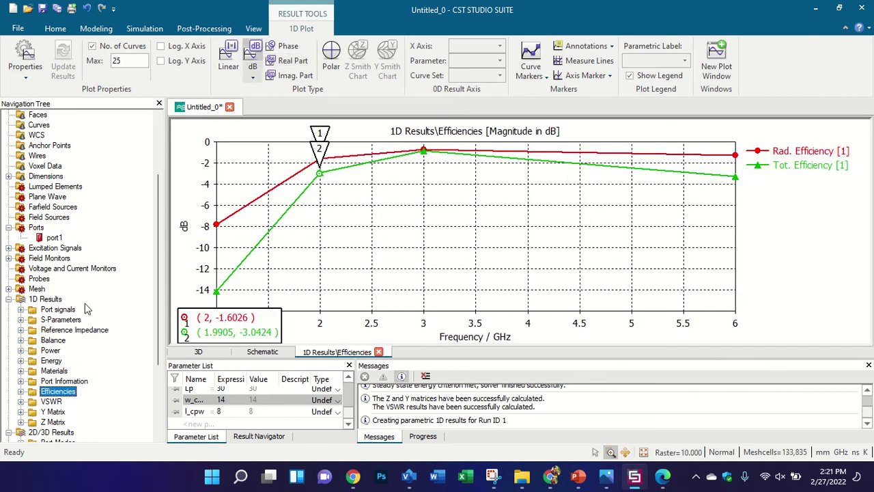
pyautogui.click(60, 319)
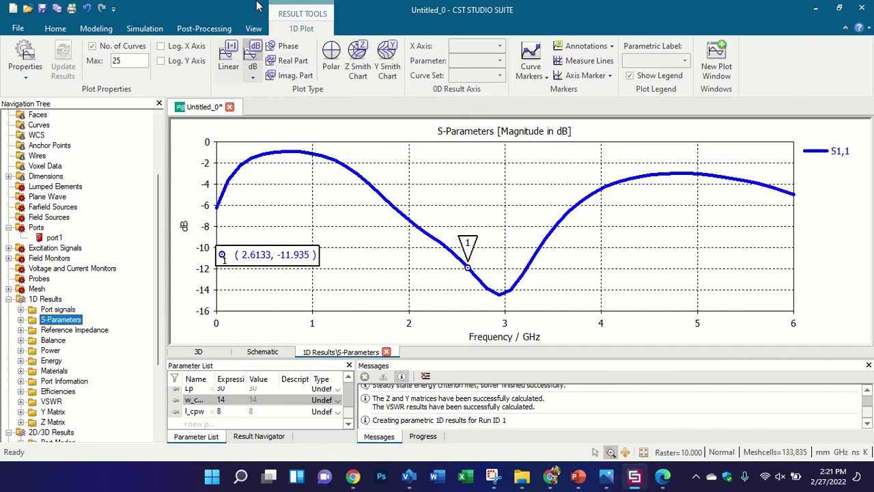
# Show S1,1 on the Z Smith chart and inspect the marked small loop closely, swinging the marker's flag clear of the curve.
pyautogui.click(357, 61)
pyautogui.scroll(-2, 481, 240)
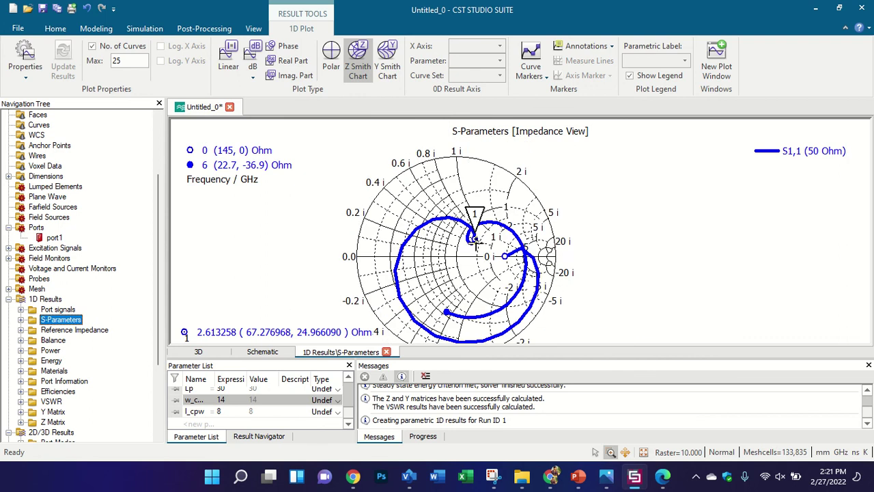
pyautogui.scroll(3, 481, 240)
pyautogui.scroll(1, 480, 241)
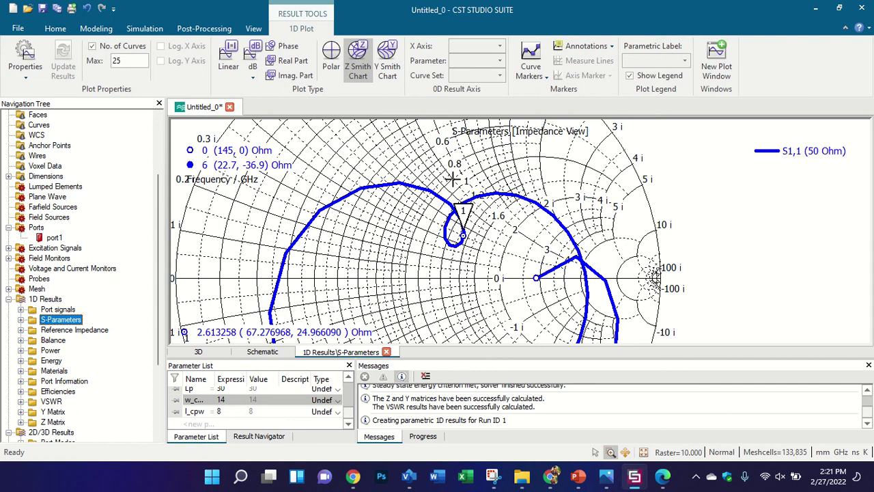
pyautogui.scroll(-3, 478, 194)
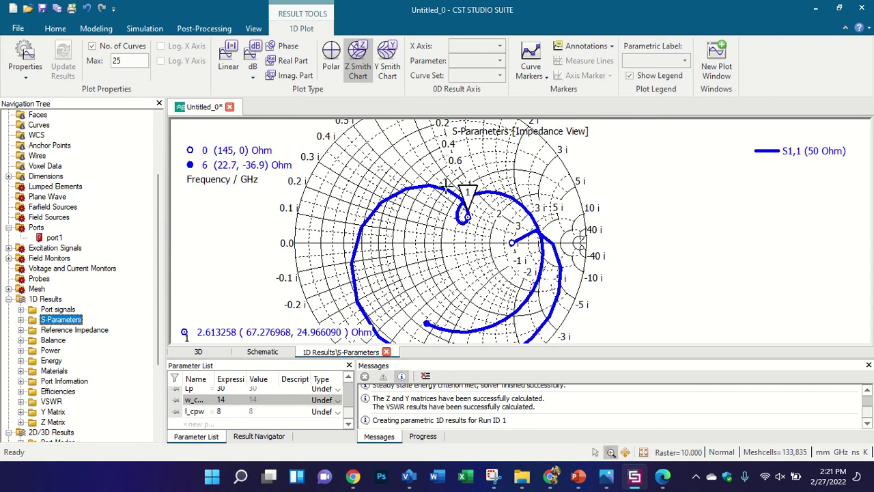
pyautogui.scroll(3, 498, 165)
pyautogui.scroll(-3, 487, 211)
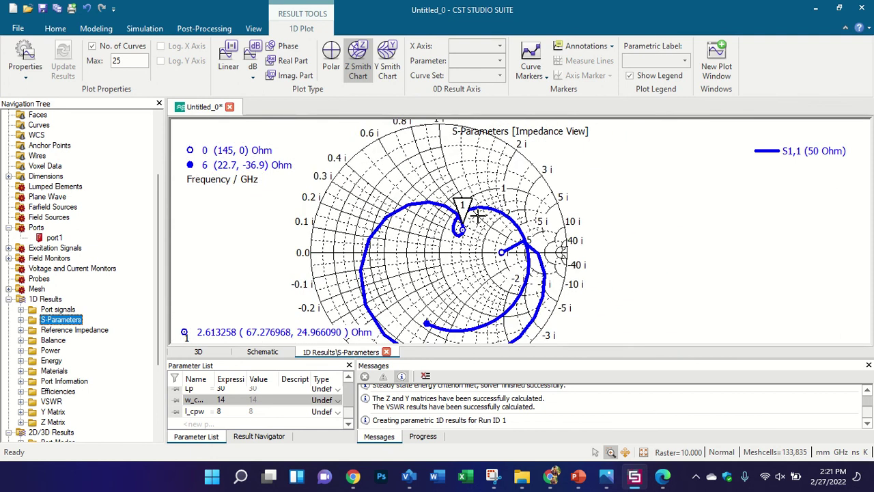
pyautogui.scroll(2, 559, 205)
pyautogui.scroll(2, 560, 204)
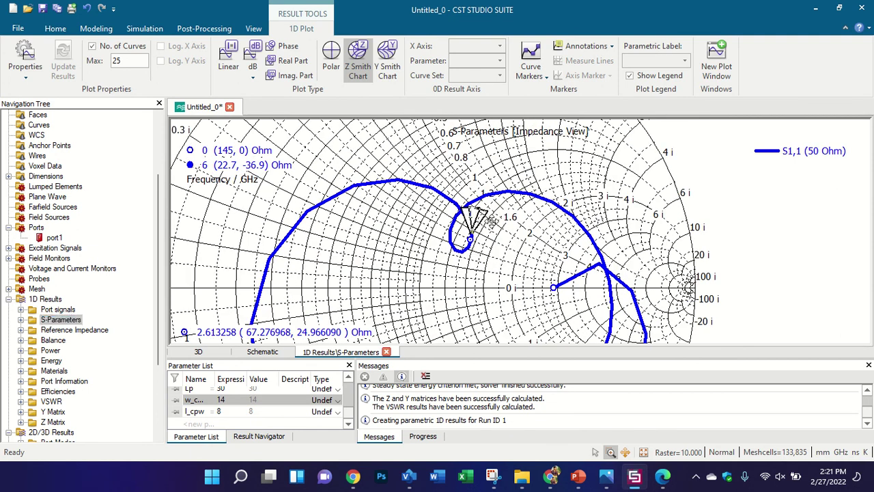
pyautogui.scroll(2, 473, 214)
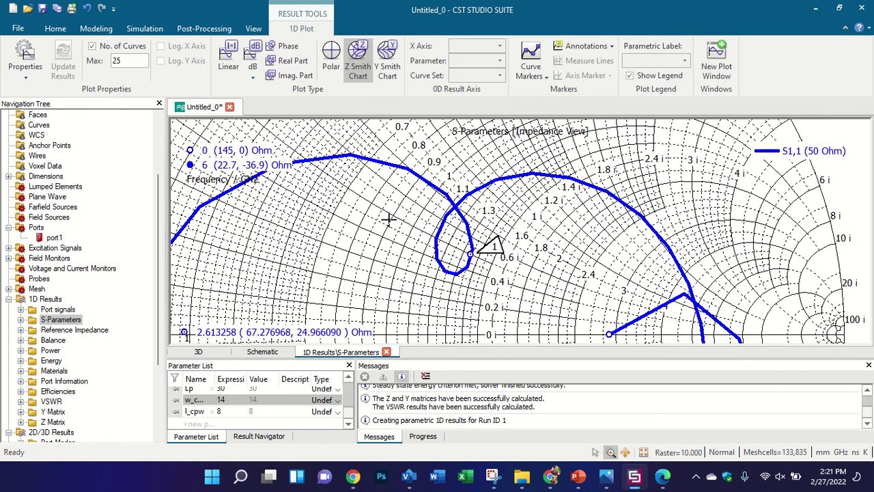
# Examine the whole S1,1 impedance curve against the Smith chart's resistance and reactance circles at different magnifications.
pyautogui.scroll(-2, 369, 175)
pyautogui.scroll(-4, 369, 176)
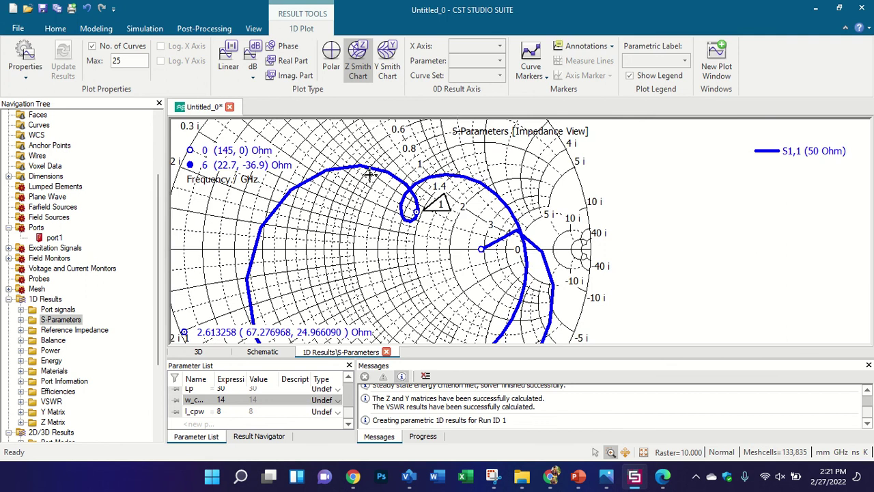
pyautogui.scroll(-2, 426, 187)
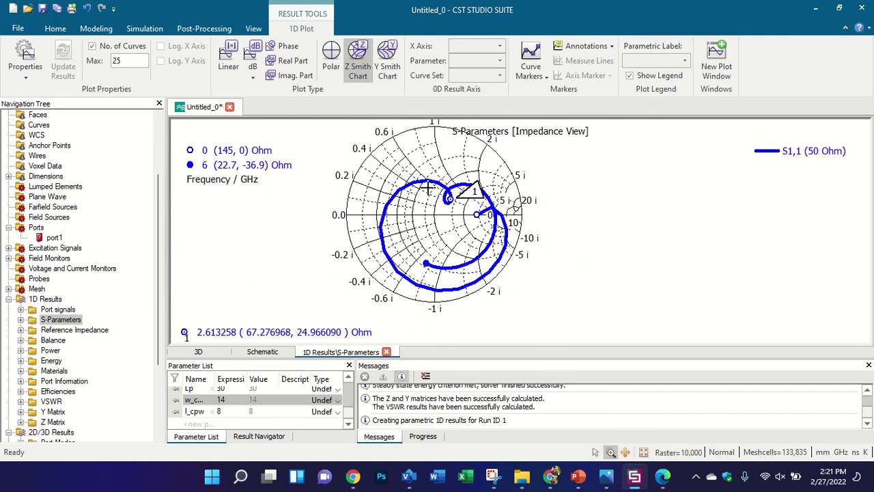
pyautogui.scroll(3, 605, 217)
pyautogui.scroll(2, 558, 197)
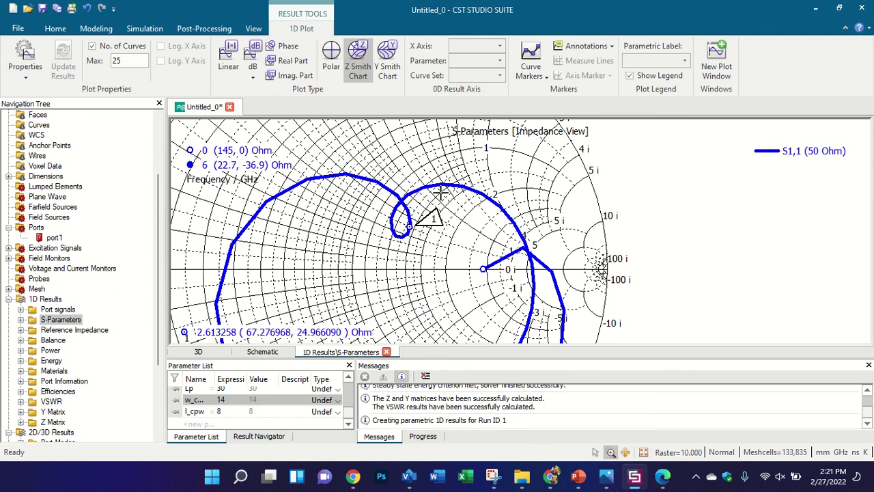
pyautogui.scroll(-3, 427, 180)
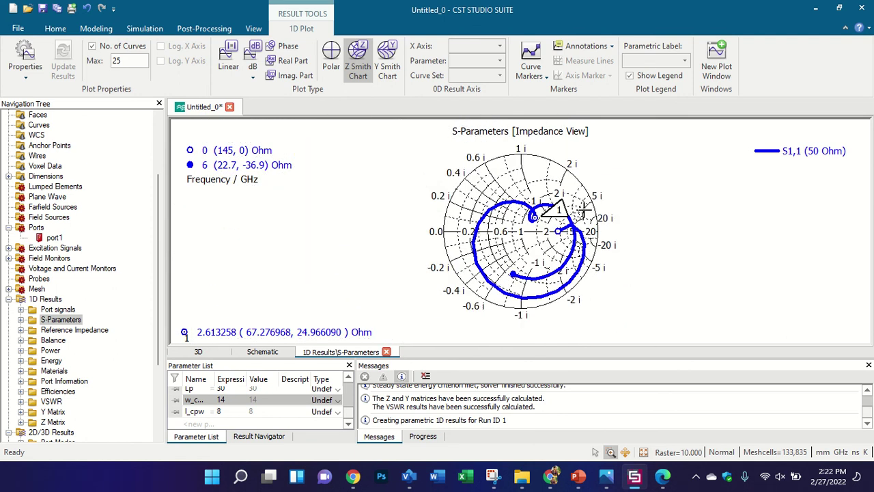
pyautogui.scroll(2, 579, 209)
pyautogui.scroll(-3, 581, 208)
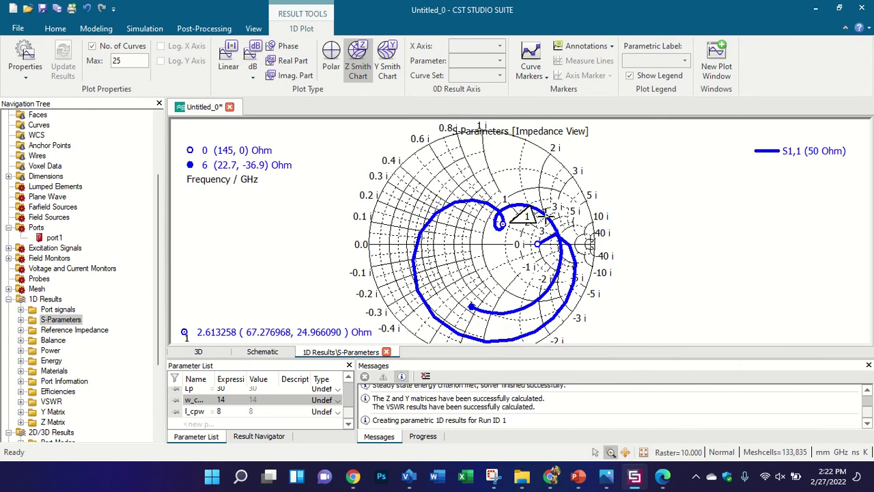
pyautogui.scroll(1, 605, 197)
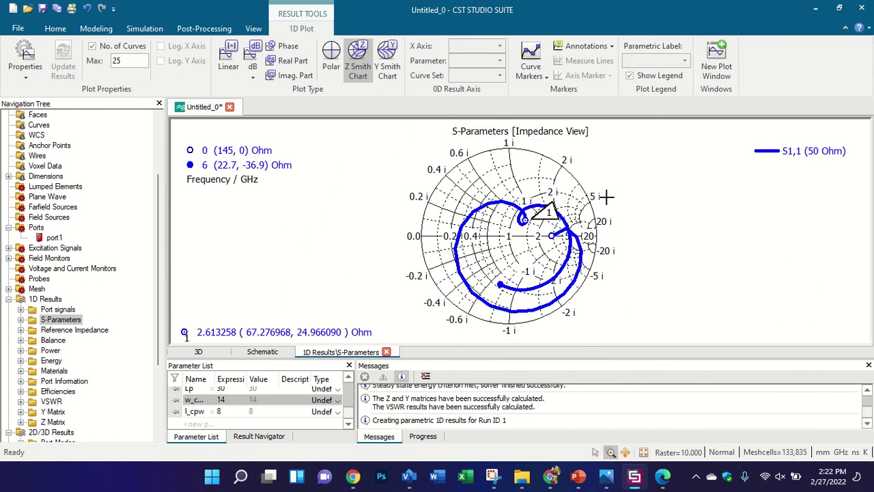
pyautogui.scroll(1, 606, 198)
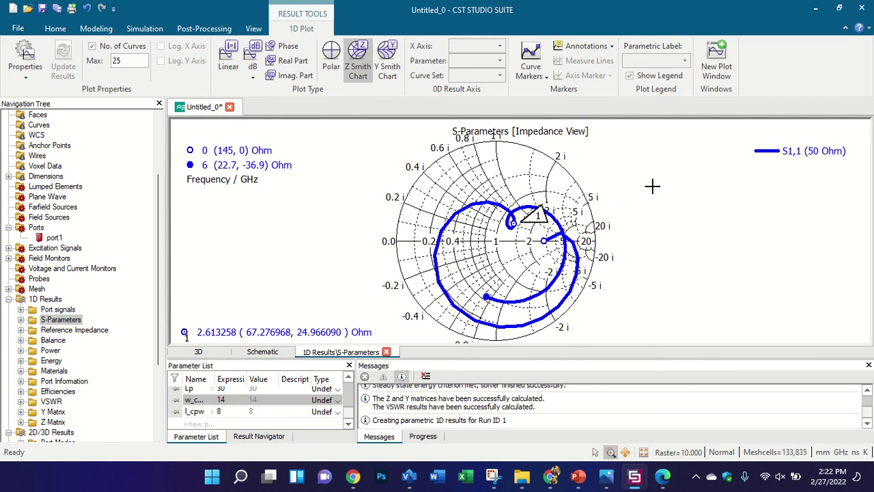
pyautogui.scroll(-1, 654, 176)
pyautogui.scroll(1, 647, 170)
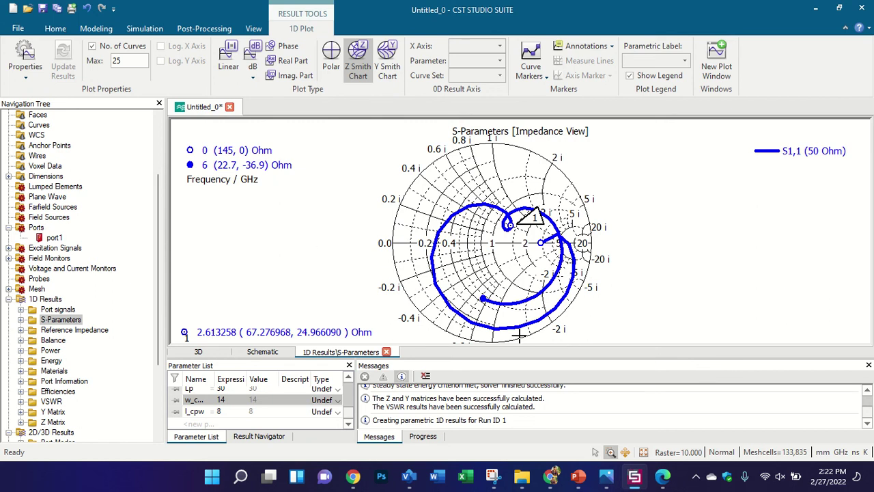
# Reset the Smith chart view and remove all curve markers from the S1,1 plot.
pyautogui.rightClick(603, 161)
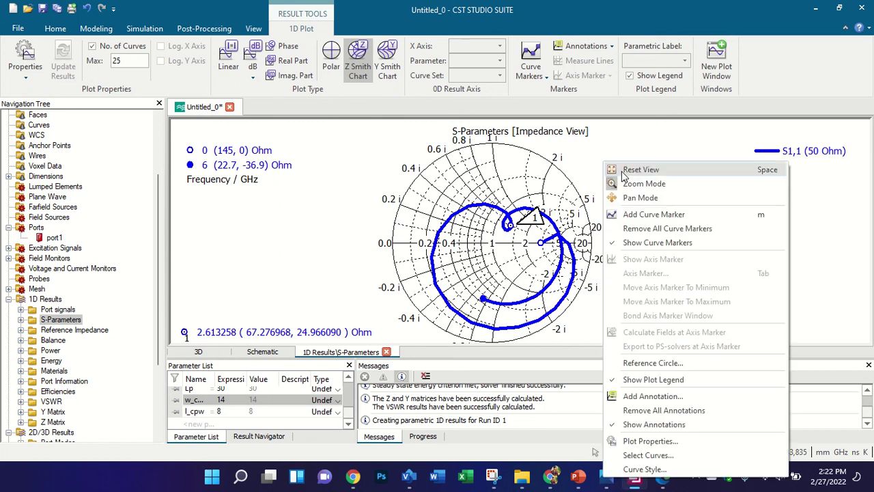
pyautogui.click(624, 171)
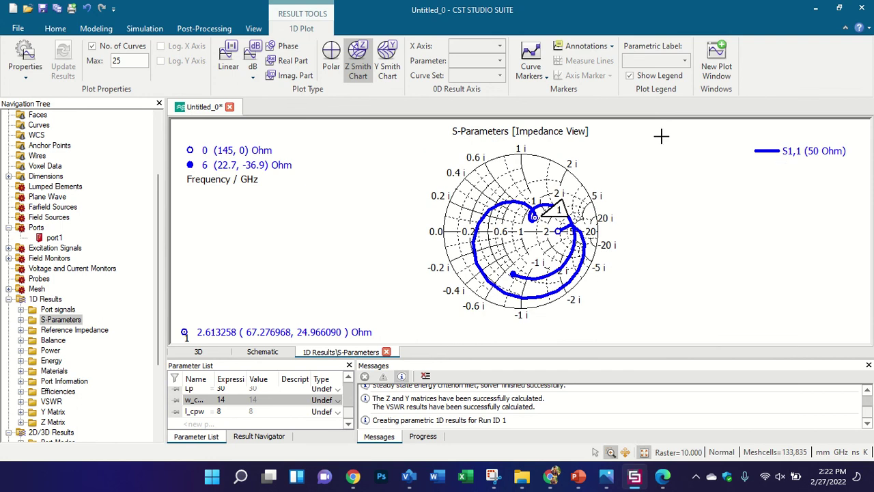
pyautogui.click(540, 75)
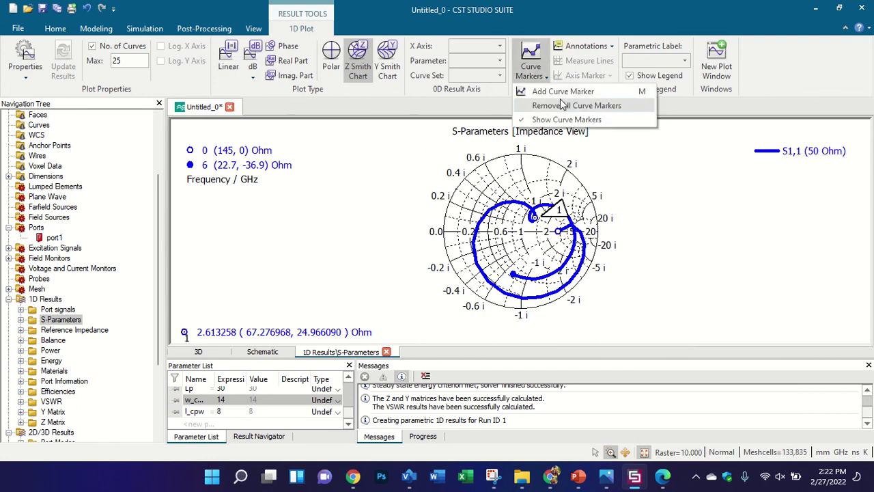
pyautogui.click(561, 105)
# Display the antenna's components in the 3D view and orient the model to face the patch and CPW grounds.
pyautogui.scroll(3, 72, 144)
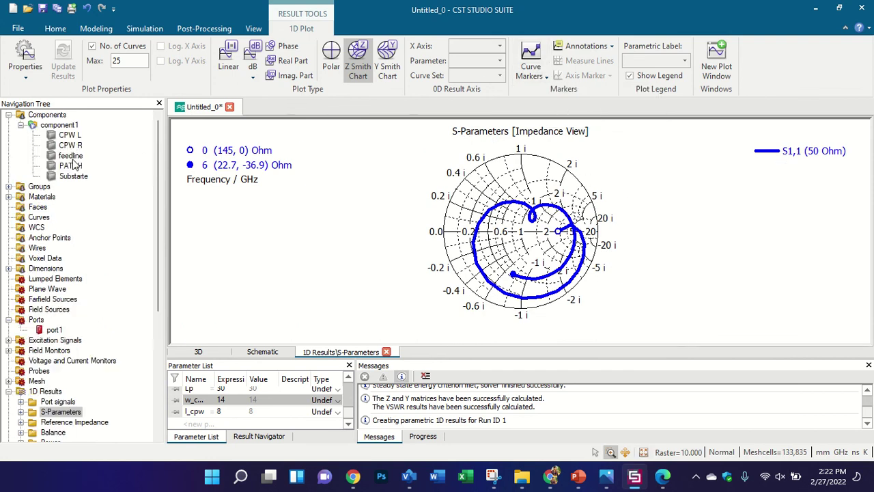
pyautogui.click(61, 125)
pyautogui.click(47, 114)
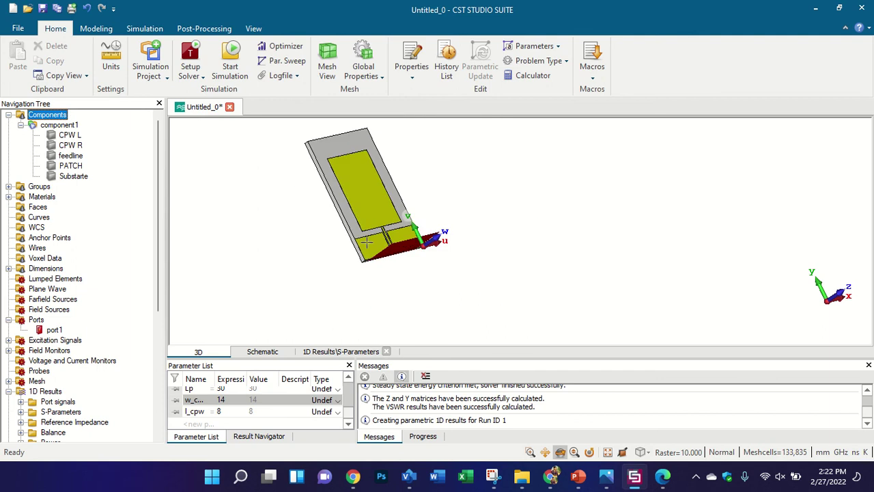
pyautogui.moveTo(422, 195); pyautogui.dragTo(380, 185)
pyautogui.press('KP_5')
pyautogui.moveTo(268, 19)
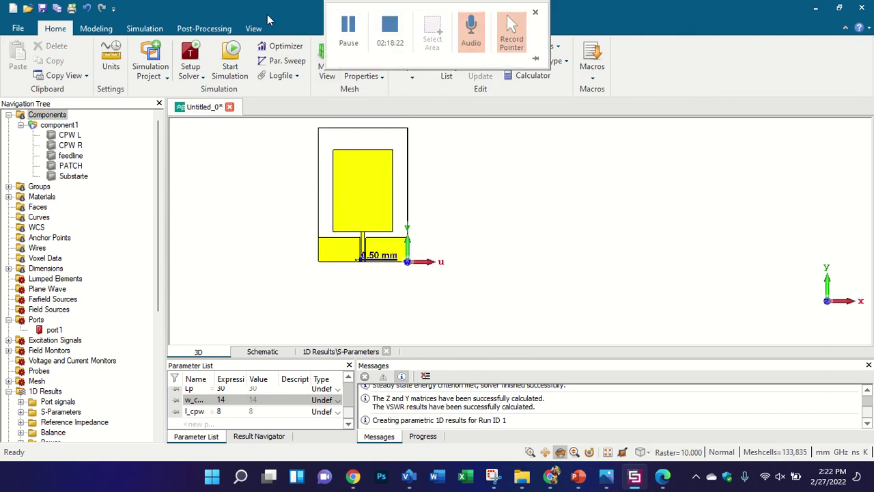
pyautogui.click(95, 28)
pyautogui.click(140, 28)
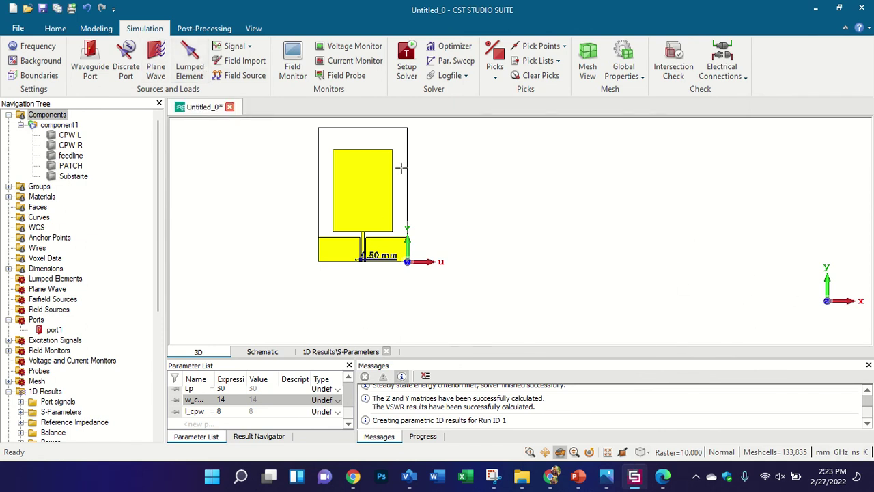
pyautogui.scroll(2, 305, 167)
pyautogui.scroll(-2, 381, 192)
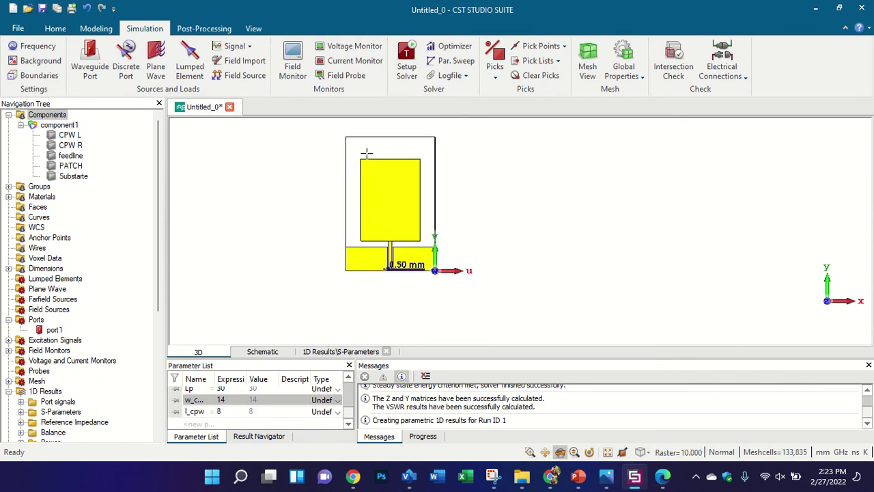
pyautogui.scroll(1, 367, 153)
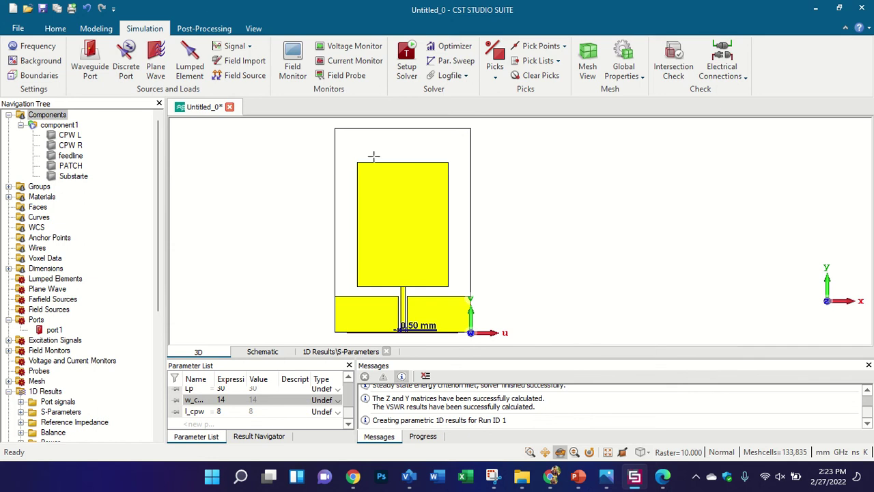
# Display the realized-gain farfield polar plots at 3 GHz and 2 GHz, and bring up the farfield plot options.
pyautogui.scroll(-7, 102, 293)
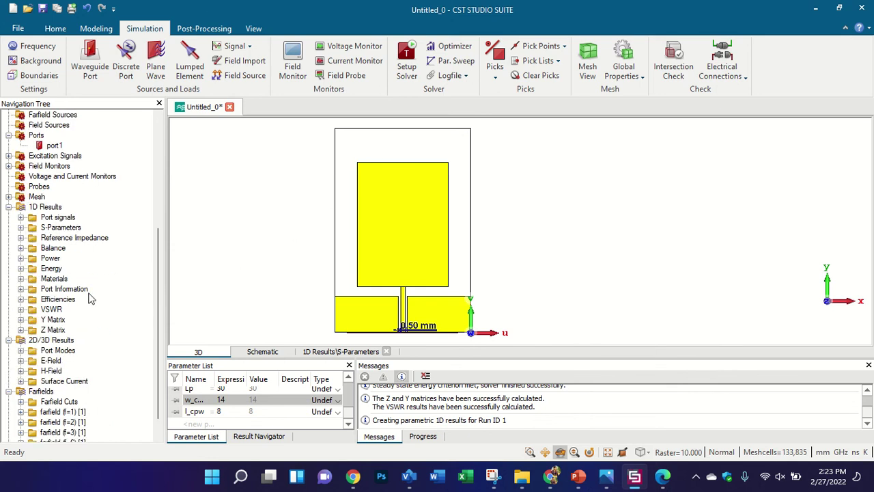
pyautogui.click(64, 411)
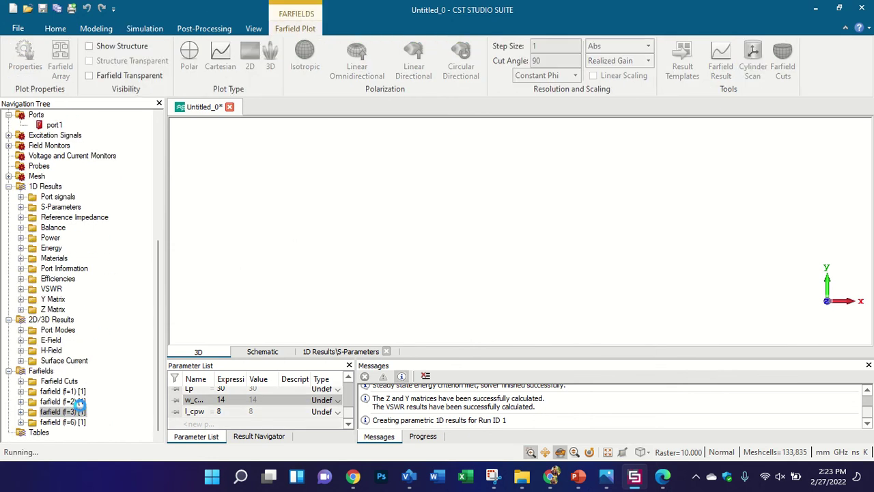
pyautogui.click(80, 402)
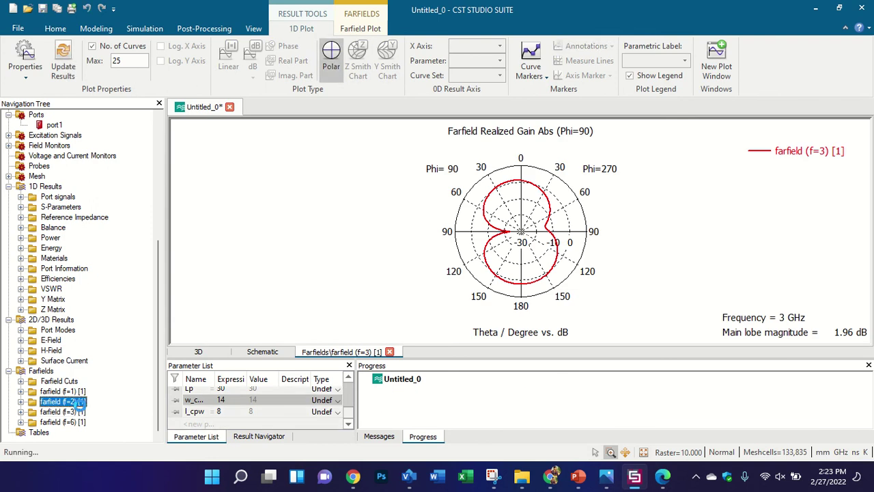
pyautogui.click(358, 28)
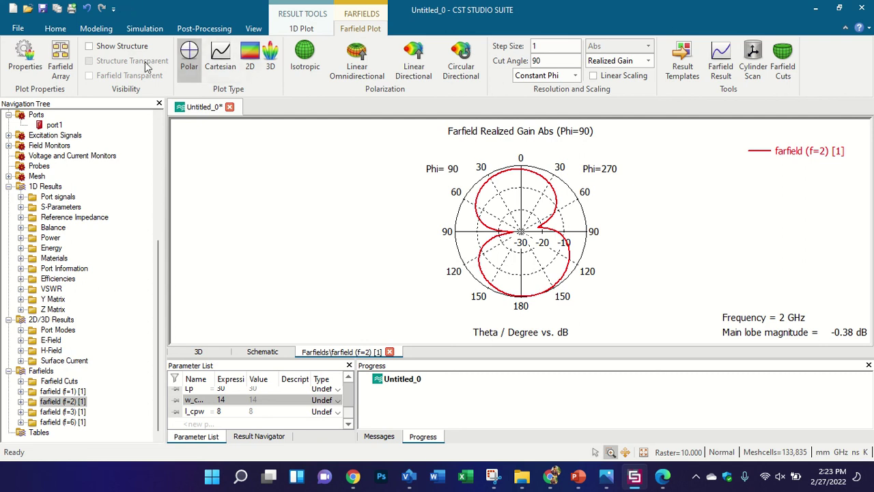
# Enable the structure display and show the 2 GHz farfield as a 3D realized-gain pattern, viewing it from several sides.
pyautogui.click(129, 45)
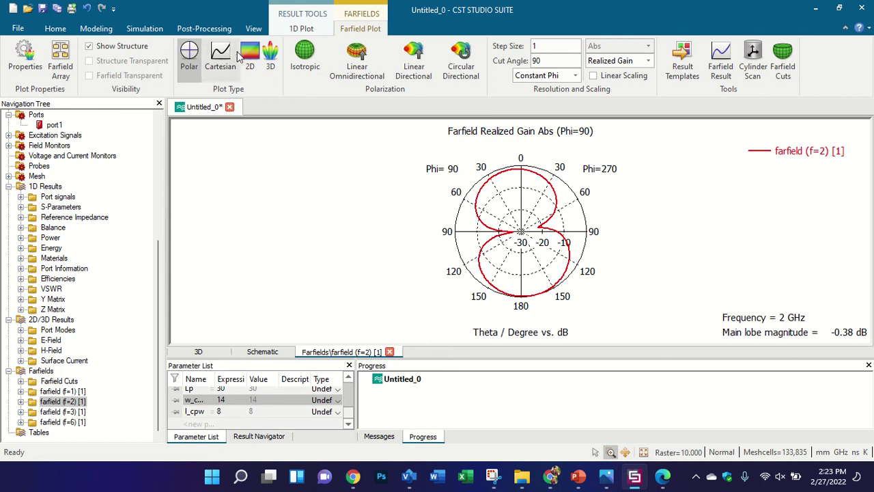
pyautogui.click(265, 51)
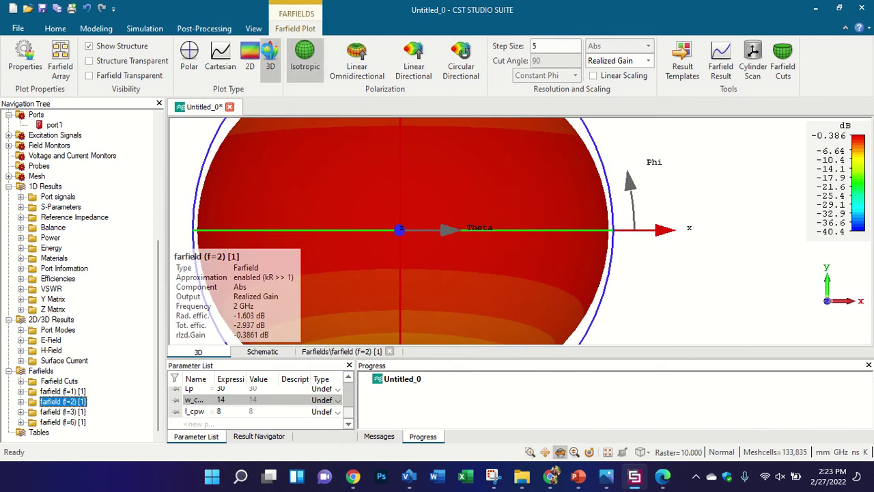
pyautogui.scroll(-2, 516, 203)
pyautogui.scroll(4, 496, 170)
pyautogui.moveTo(546, 208); pyautogui.dragTo(472, 219)
pyautogui.scroll(-2, 559, 219)
pyautogui.moveTo(559, 218); pyautogui.dragTo(509, 242)
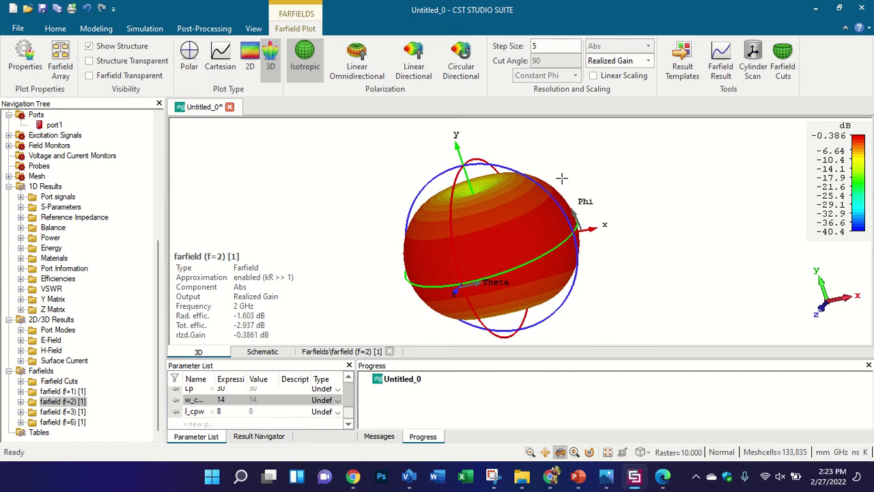
pyautogui.scroll(4, 557, 189)
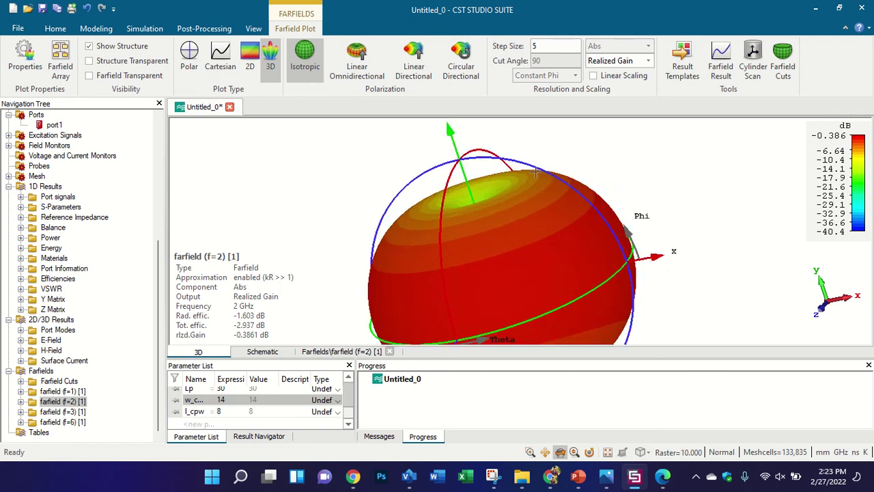
pyautogui.moveTo(556, 189); pyautogui.dragTo(565, 162)
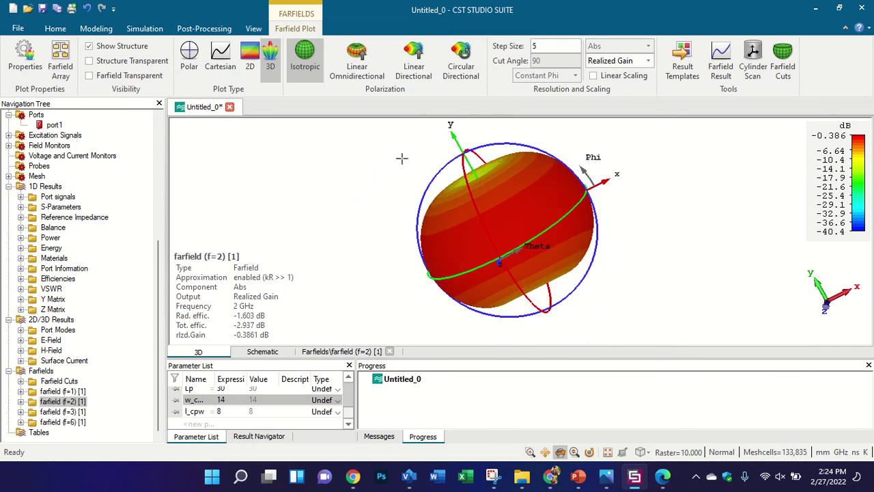
pyautogui.moveTo(561, 291); pyautogui.dragTo(397, 218)
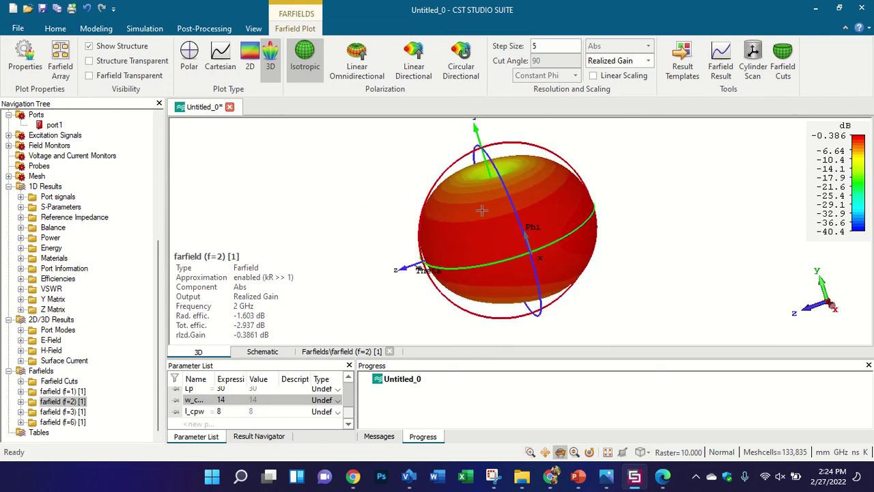
# Display the 2 GHz farfield as a polar plot with a constant-Phi cut angle of 0 and inspect it up close.
pyautogui.click(189, 58)
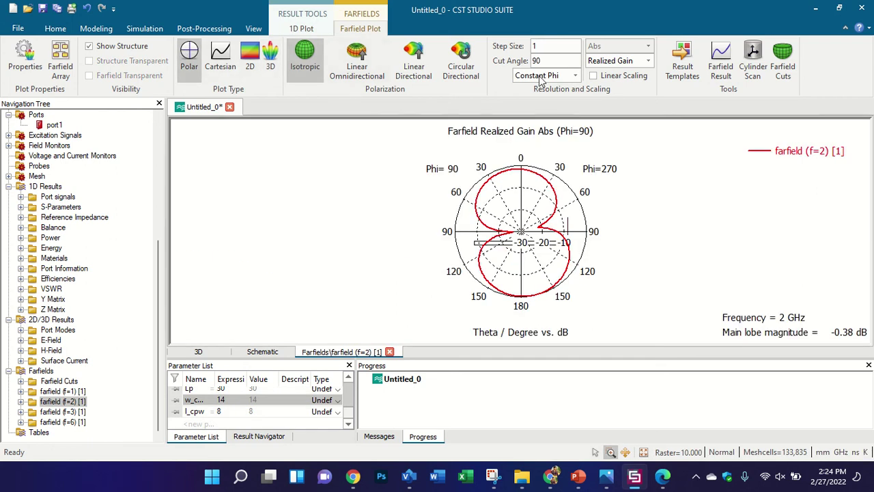
pyautogui.doubleClick(553, 58)
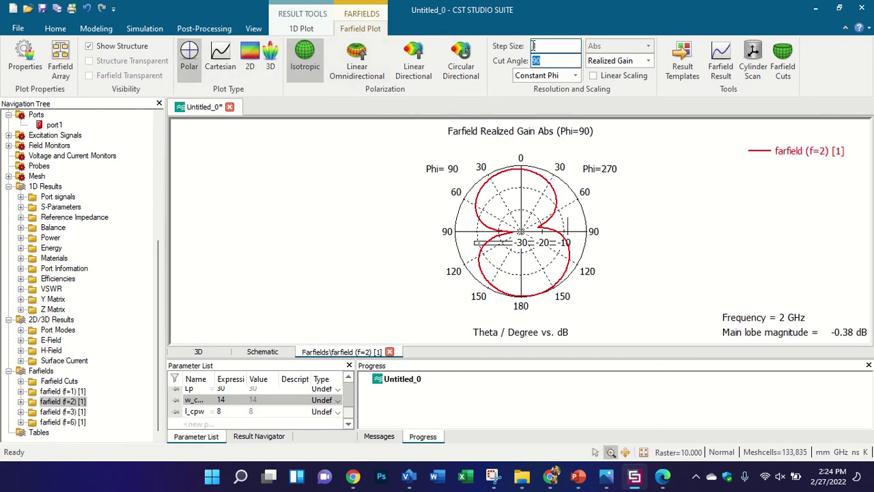
pyautogui.press('Return')
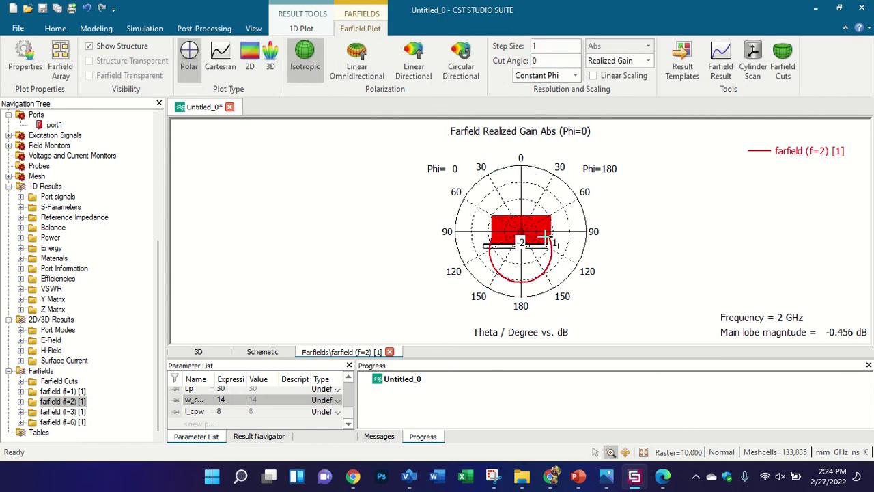
pyautogui.moveTo(493, 232); pyautogui.dragTo(567, 262)
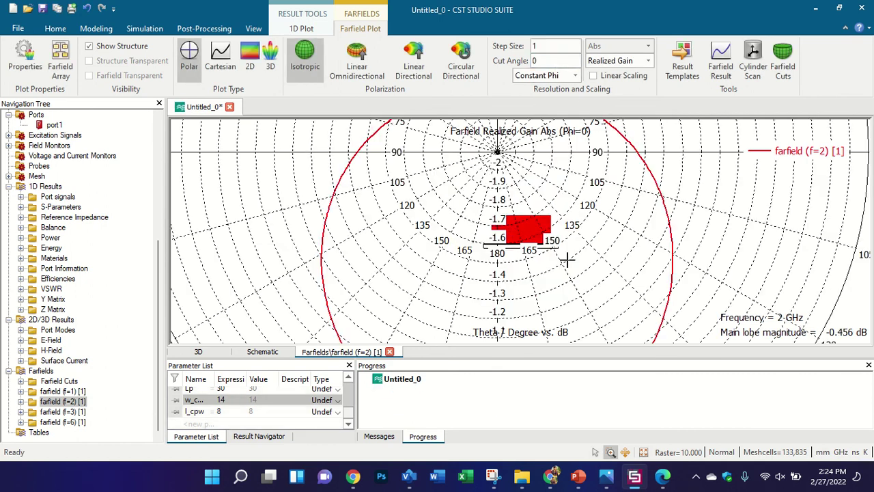
pyautogui.scroll(-4, 538, 234)
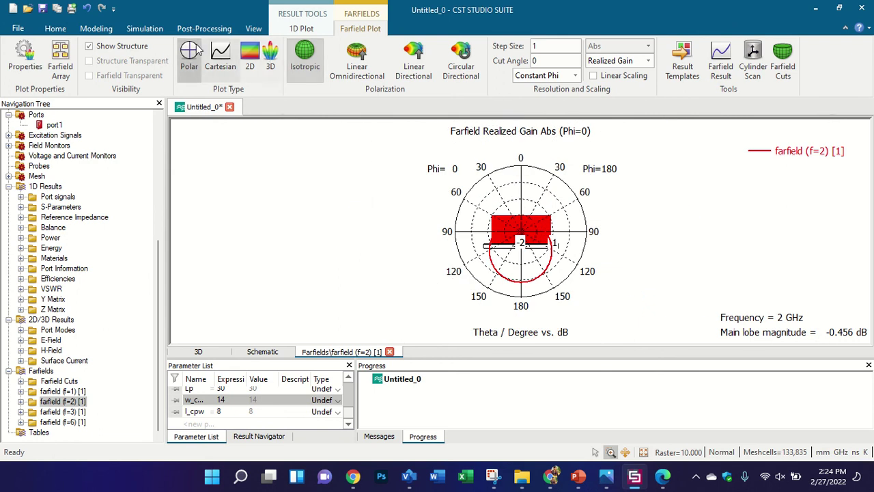
# Return to the 3D farfield pattern and make both structure and farfield transparent, examining the antenna inside from different angles.
pyautogui.click(301, 28)
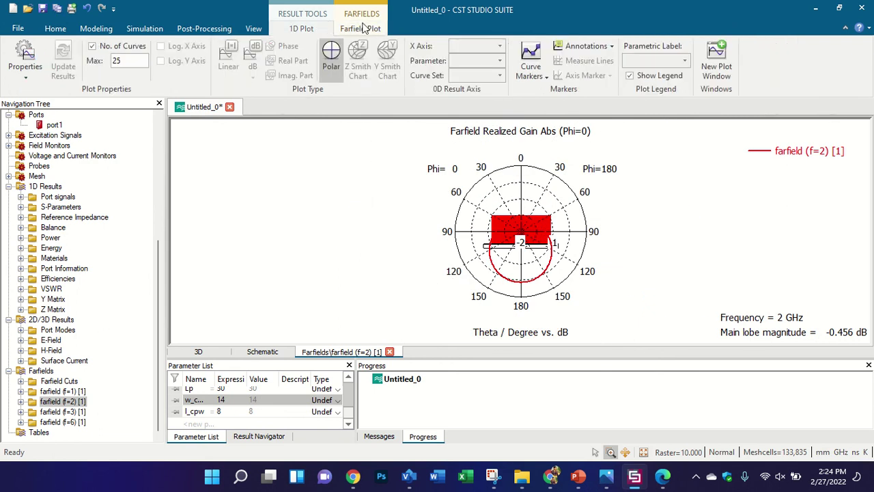
pyautogui.click(361, 29)
pyautogui.click(270, 58)
pyautogui.click(119, 61)
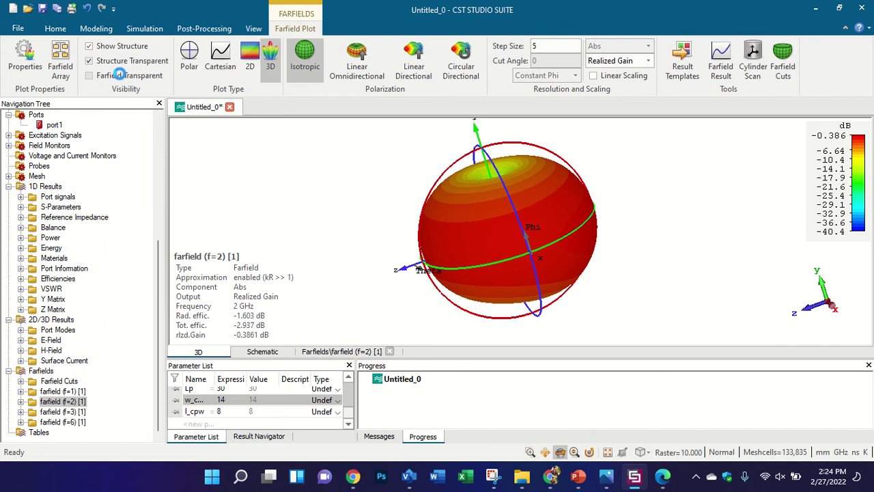
pyautogui.click(119, 75)
pyautogui.moveTo(473, 200); pyautogui.dragTo(619, 154)
pyautogui.scroll(8, 493, 232)
pyautogui.scroll(-8, 494, 232)
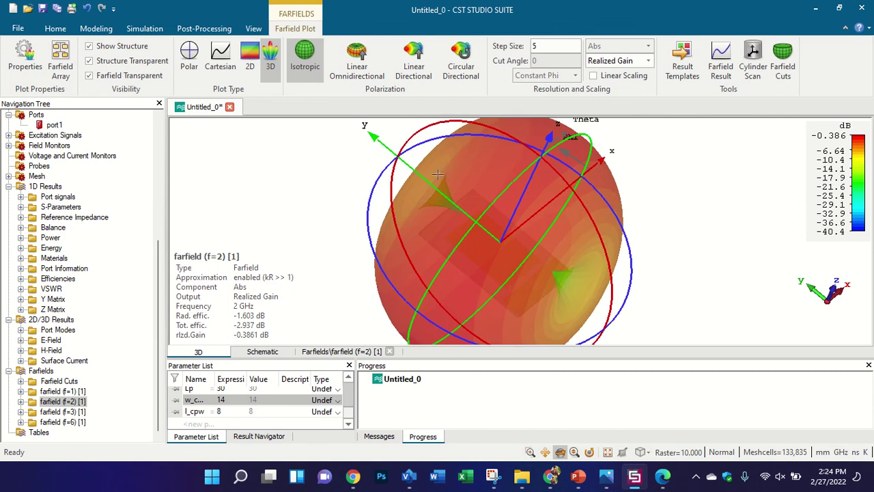
pyautogui.moveTo(509, 252); pyautogui.dragTo(391, 217)
pyautogui.scroll(-3, 437, 224)
pyautogui.moveTo(451, 228); pyautogui.dragTo(717, 237)
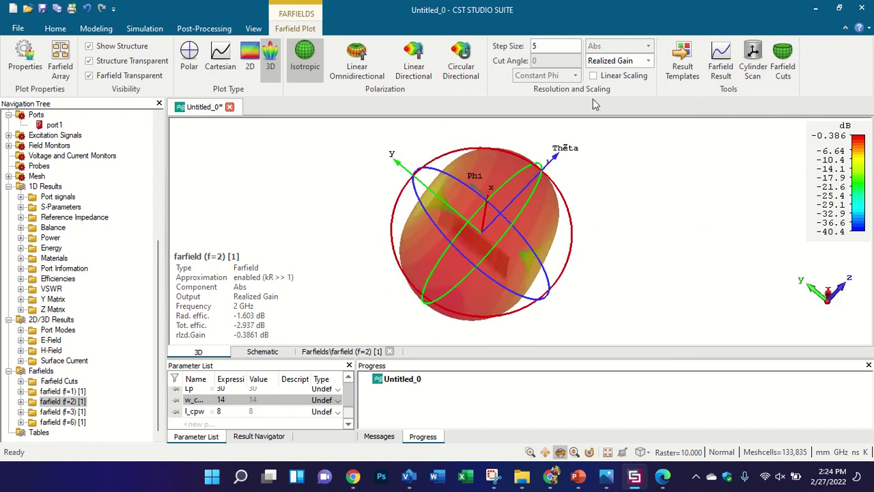
# Switch the 3D farfield quantity to Directivity and back to Realized Gain.
pyautogui.click(353, 57)
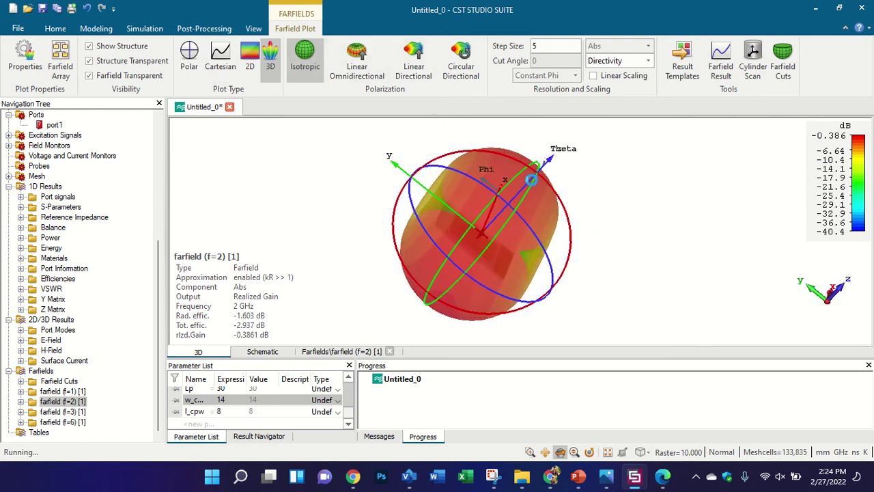
pyautogui.moveTo(360, 132); pyautogui.dragTo(248, 94)
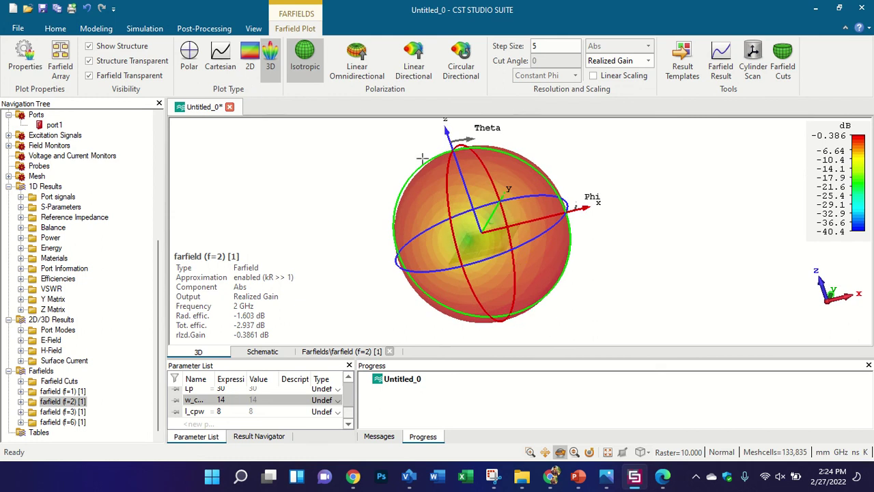
pyautogui.moveTo(424, 158); pyautogui.dragTo(444, 261)
# Turn off structure transparency and orient the 3D pattern to show the antenna against the coordinate axes.
pyautogui.moveTo(528, 190); pyautogui.dragTo(621, 269)
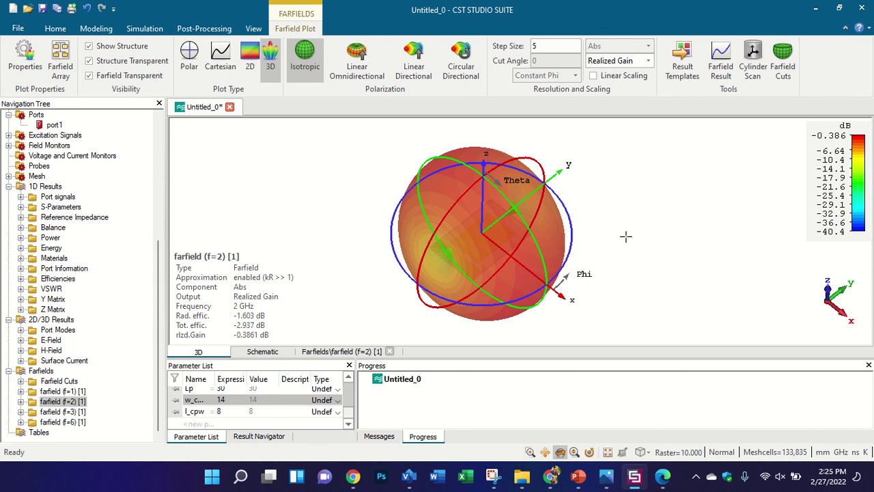
pyautogui.moveTo(594, 226); pyautogui.dragTo(679, 276)
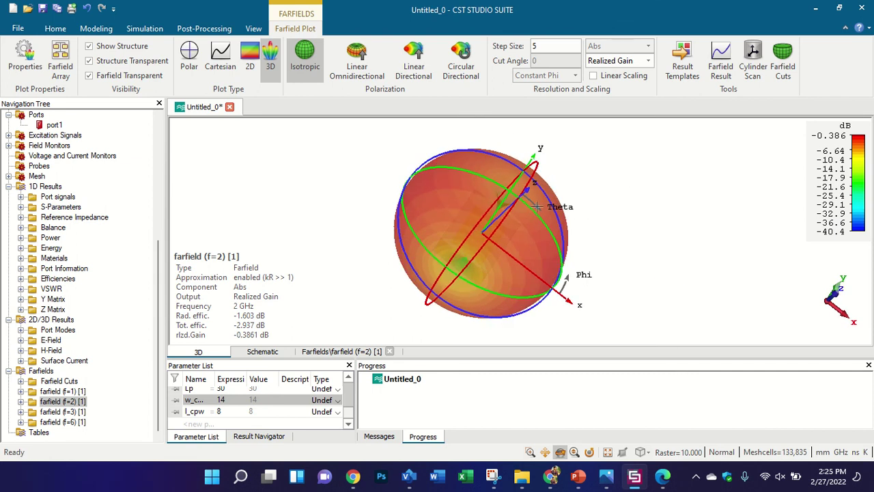
pyautogui.click(104, 62)
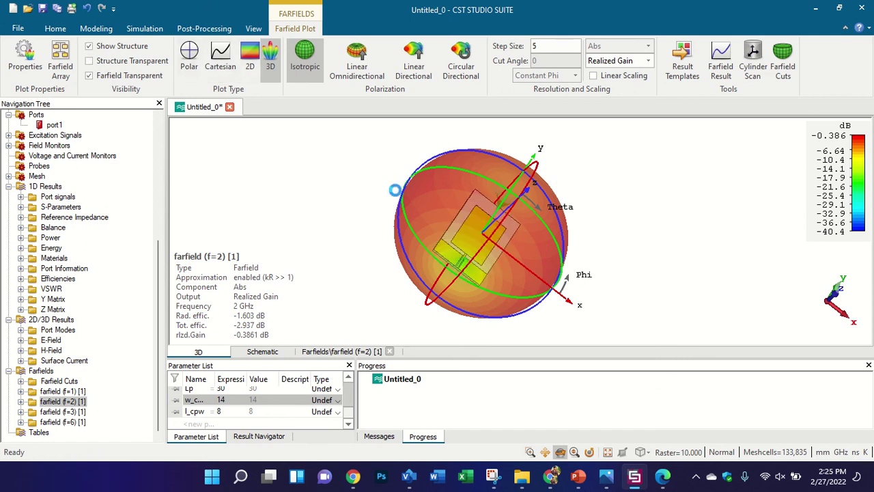
pyautogui.moveTo(393, 190); pyautogui.dragTo(518, 148)
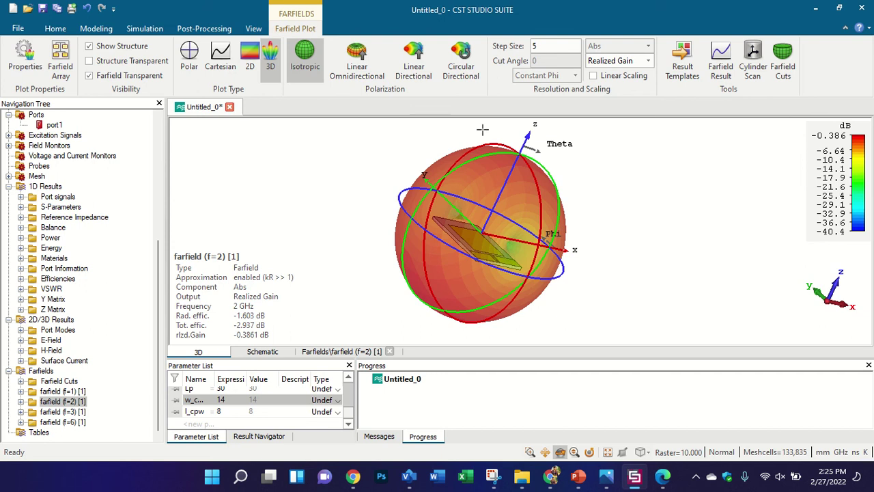
# Display the 2 GHz farfield as a polar plot with a constant-Phi cut angle of 90.
pyautogui.click(189, 55)
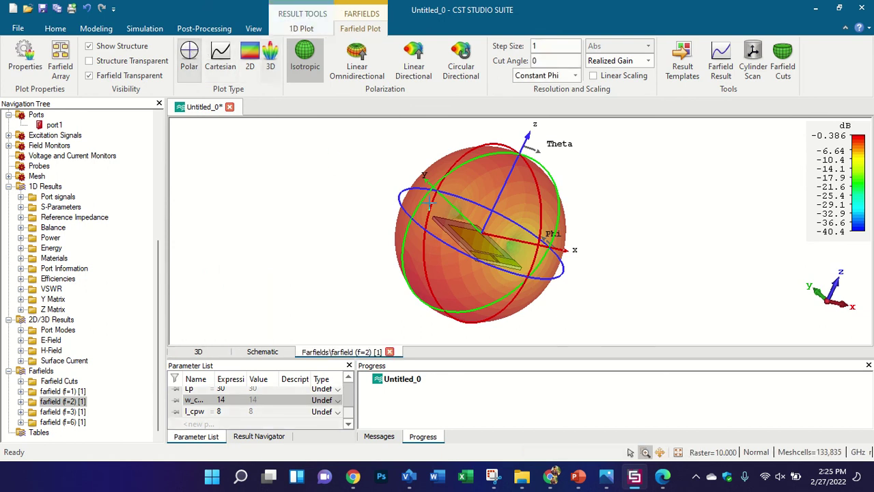
pyautogui.doubleClick(567, 61)
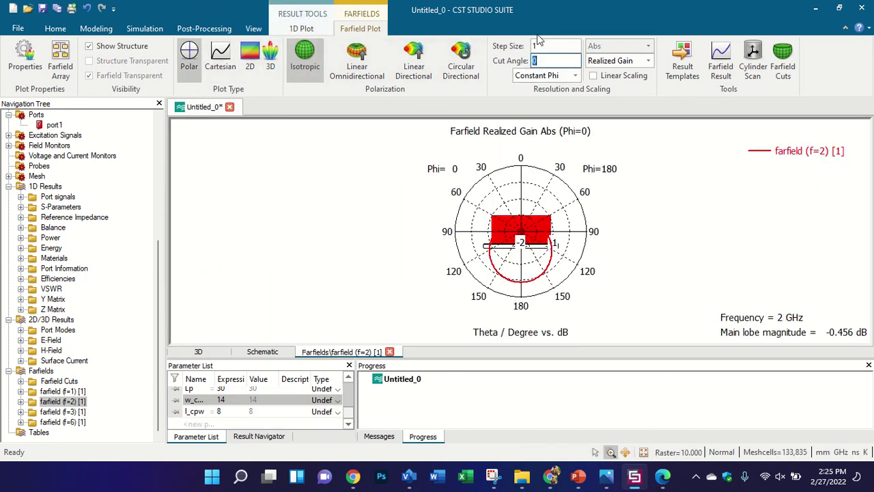
pyautogui.write('90')
pyautogui.press('Return')
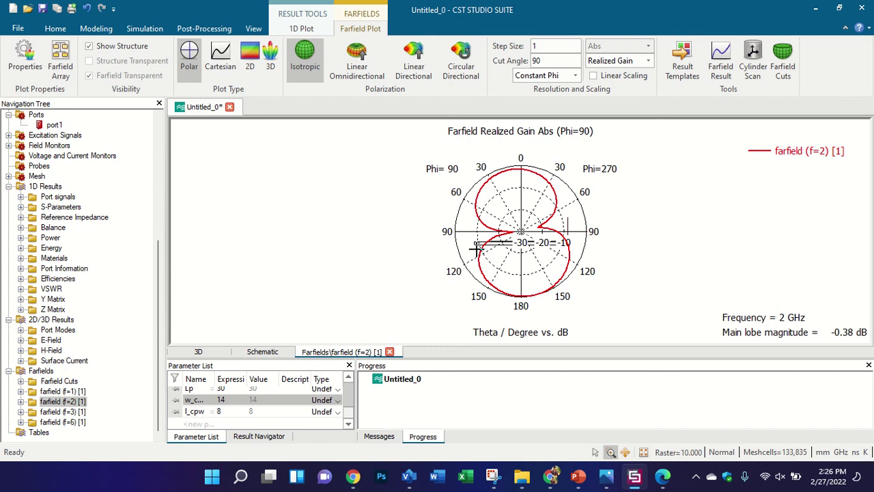
# Capture the Phi=90 polar plot with its title as a rectangular screenshot in Snipping Tool.
pyautogui.click(492, 477)
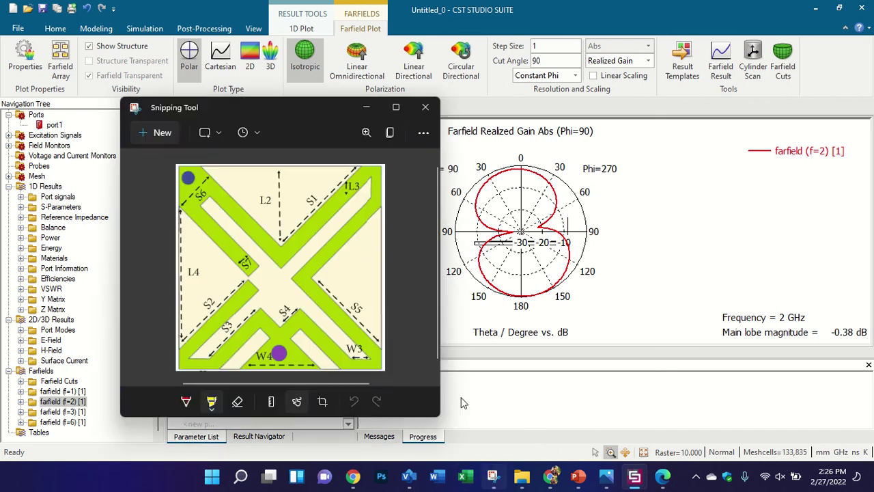
pyautogui.click(438, 144)
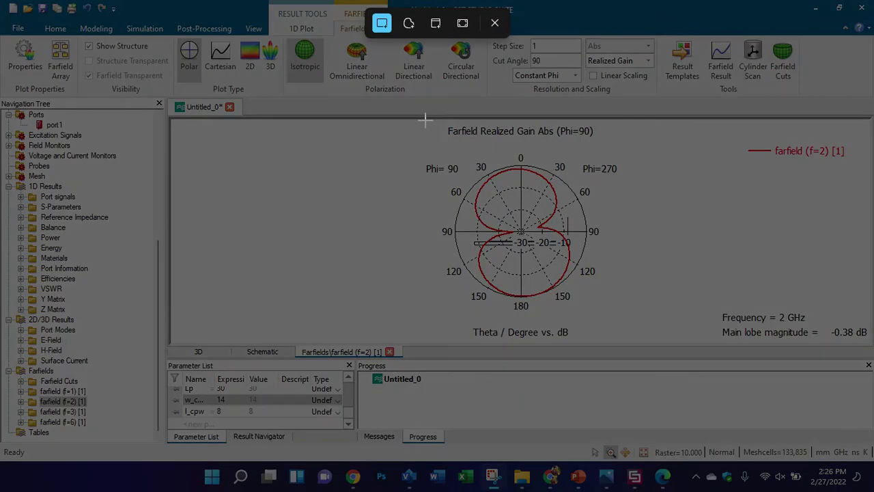
pyautogui.moveTo(413, 122); pyautogui.dragTo(635, 306)
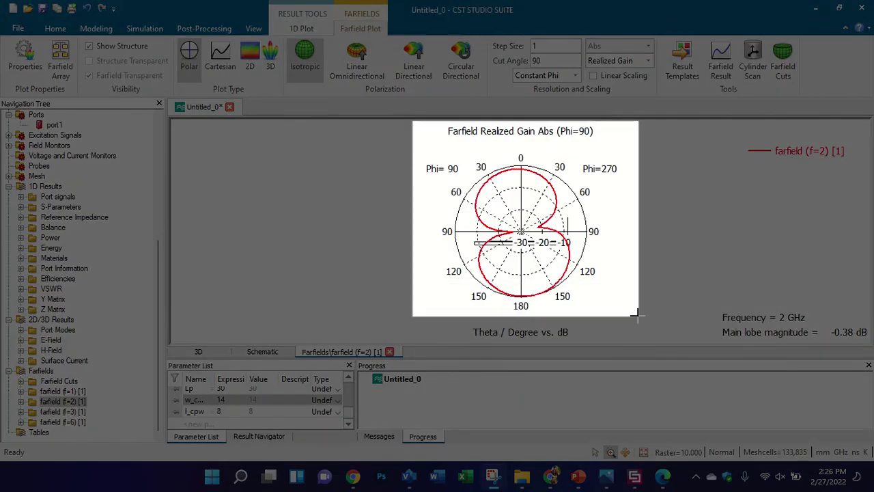
pyautogui.hotkey('alt', 'Tab')
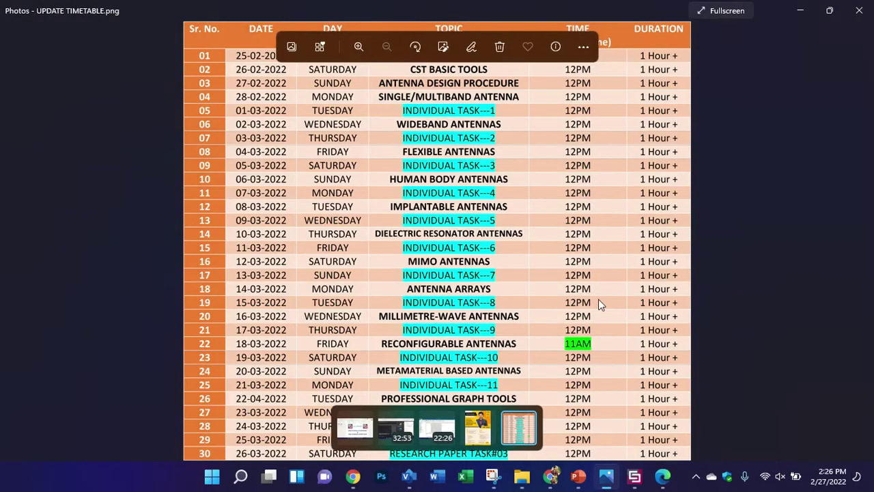
pyautogui.click(494, 477)
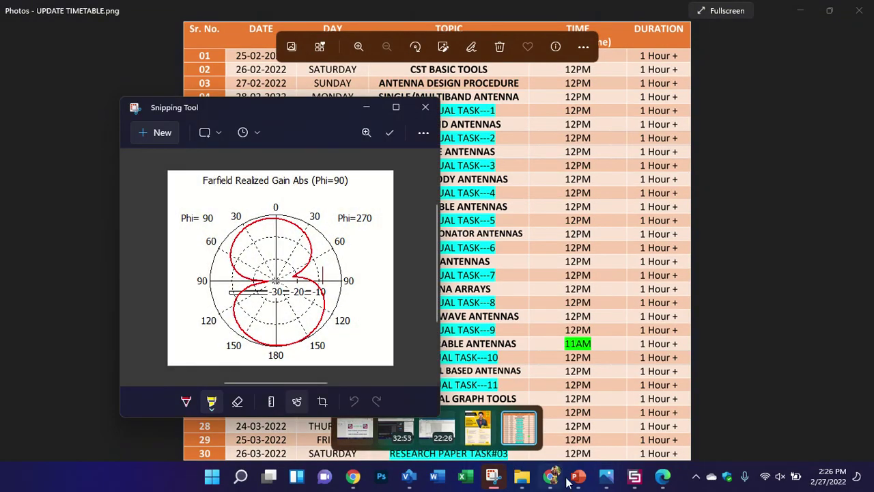
# Switch to CST ANTENNA COURSE.pptx in PowerPoint and add a new slide after slide 8.
pyautogui.click(569, 478)
pyautogui.rightClick(77, 391)
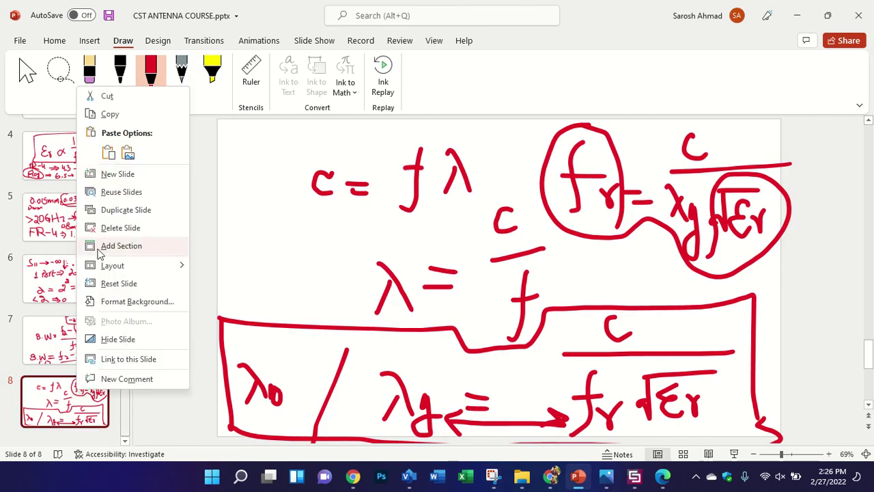
pyautogui.click(118, 174)
# Delete the new slide's placeholders and paste the captured polar plot onto it.
pyautogui.click(763, 226)
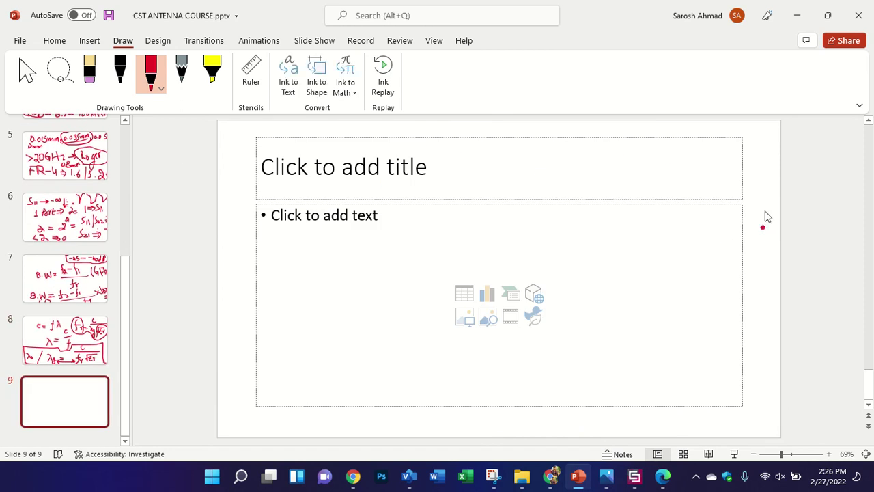
pyautogui.hotkey('ctrl', 'a')
pyautogui.press('Delete')
pyautogui.hotkey('ctrl', 'v')
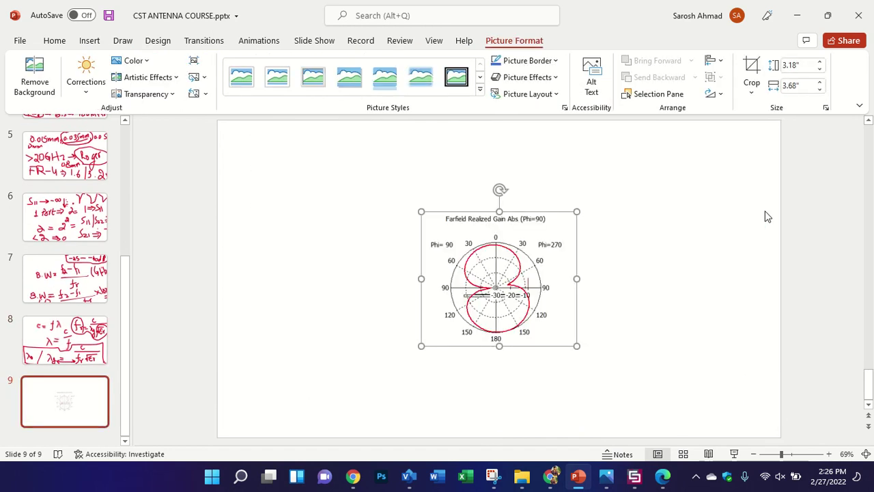
# Enlarge the pasted polar plot to fit the slide's height and bring up the drawing tools.
pyautogui.moveTo(437, 239); pyautogui.dragTo(318, 183)
pyautogui.moveTo(457, 287); pyautogui.dragTo(649, 383)
pyautogui.click(858, 129)
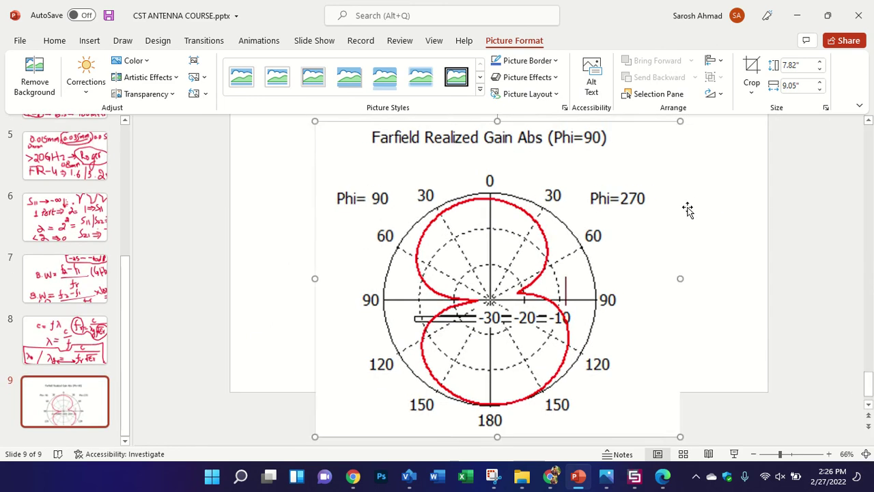
pyautogui.moveTo(678, 433); pyautogui.dragTo(621, 330)
pyautogui.click(126, 41)
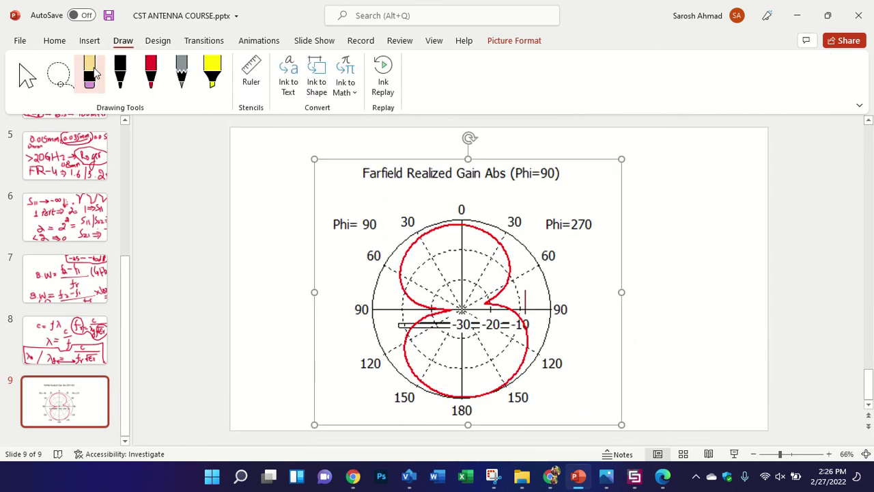